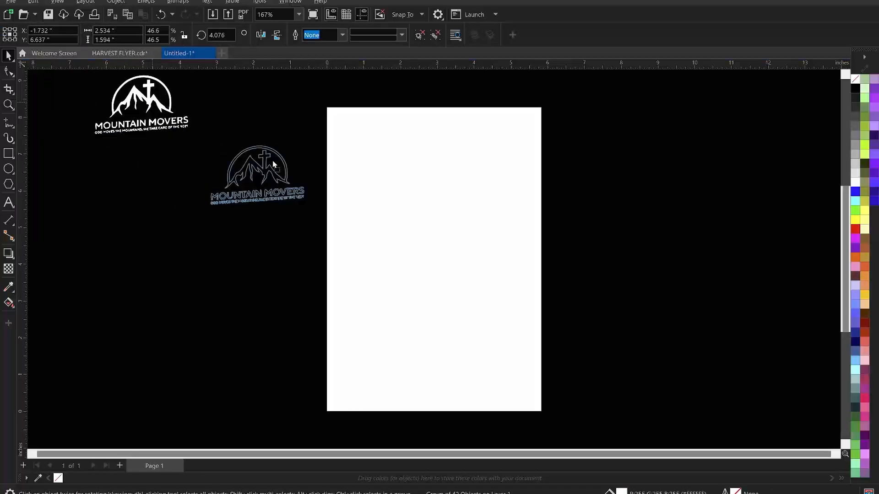
# Drag the Mountain Movers logo closer to the blank A5 page.
pyautogui.click(300, 139)
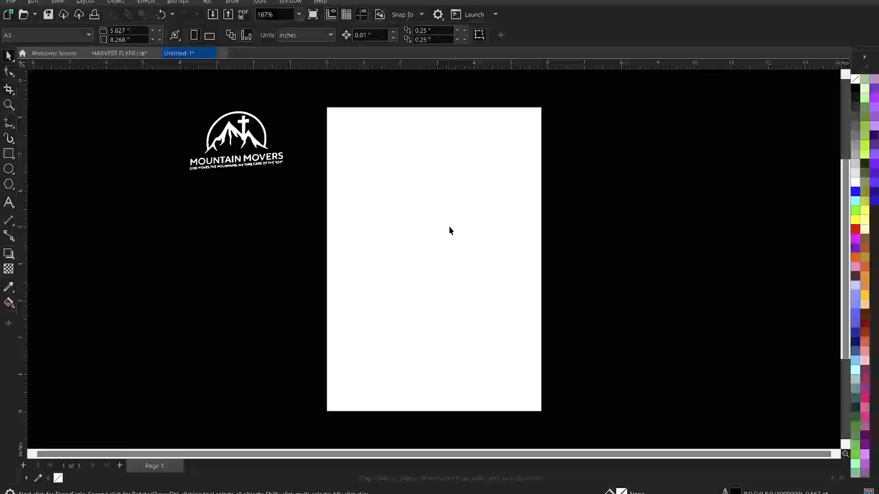
# Draw a rectangle on the page and give it the page's 5.827-inch width.
pyautogui.click(8, 154)
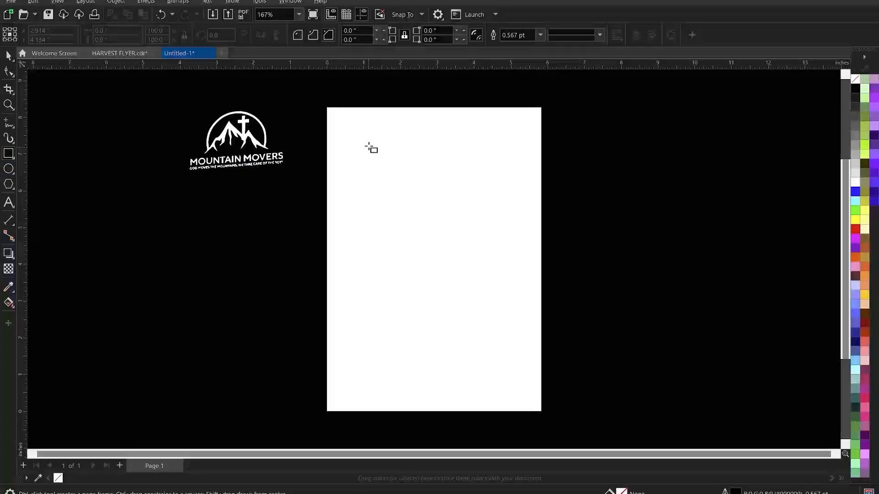
pyautogui.moveTo(368, 134); pyautogui.dragTo(513, 343)
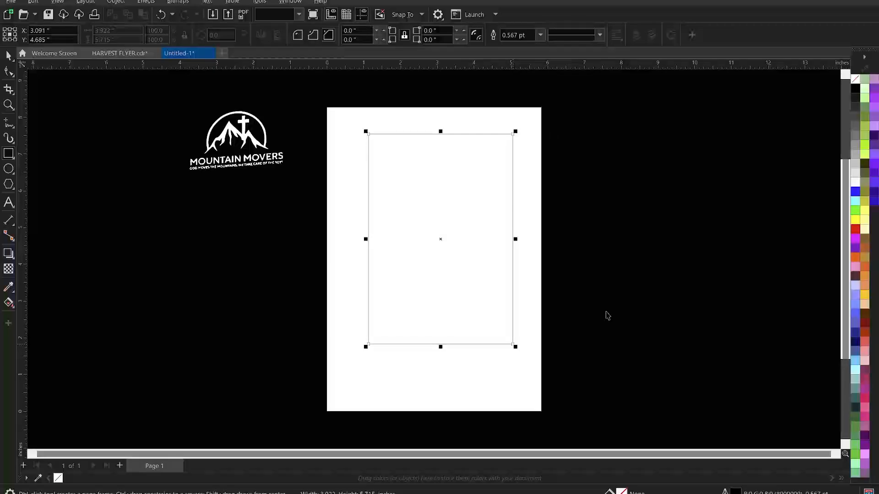
pyautogui.press('space')
pyautogui.click(580, 310)
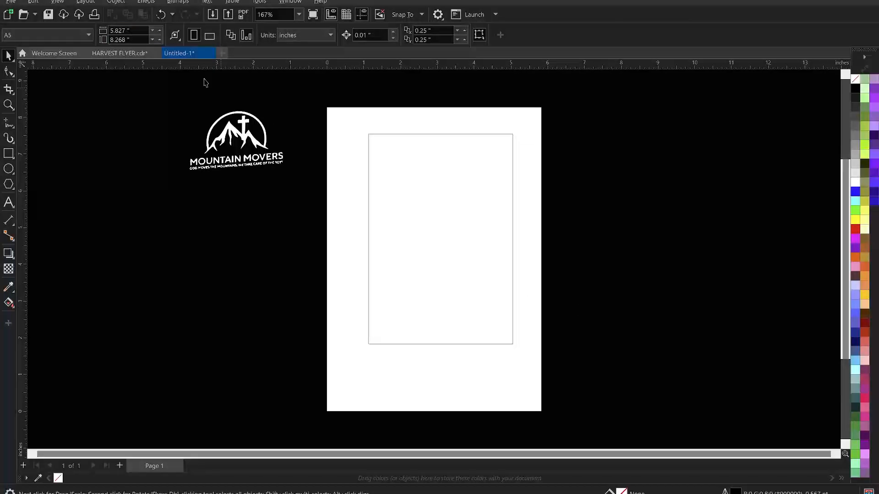
pyautogui.click(131, 30)
pyautogui.hotkey('ctrl', 'c')
pyautogui.click(454, 171)
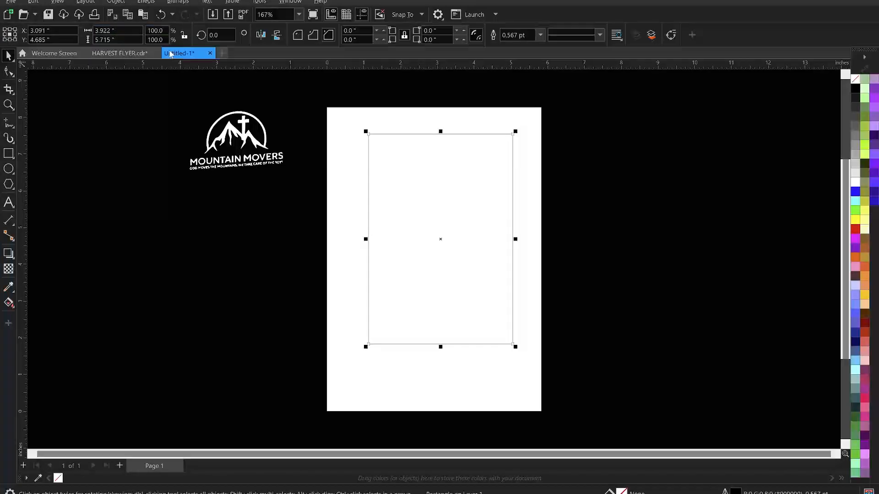
pyautogui.click(133, 30)
pyautogui.hotkey('ctrl', 'v')
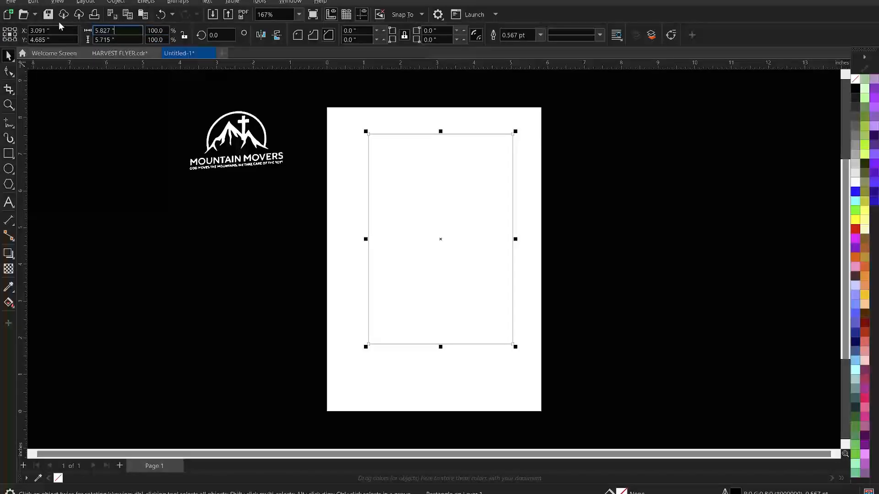
pyautogui.press('Return')
# Set the rectangle's height to 8.268 inches.
pyautogui.click(108, 190)
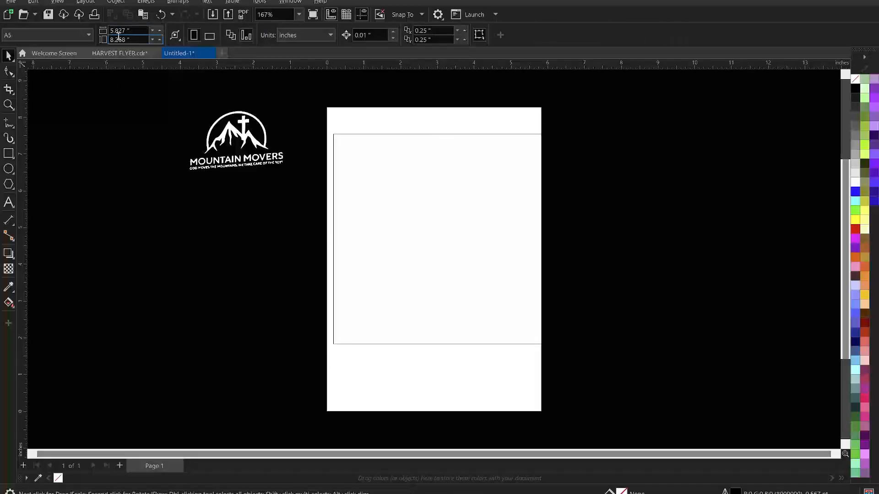
pyautogui.click(393, 218)
pyautogui.click(114, 40)
pyautogui.write('8.268')
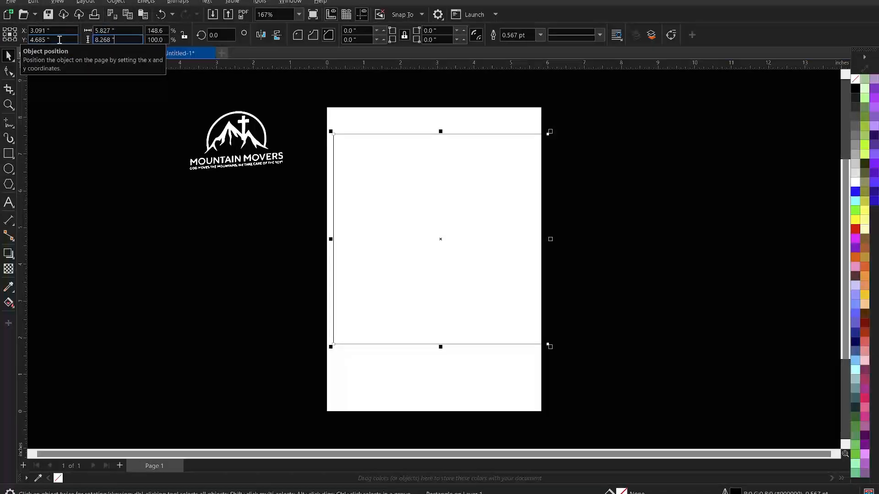
pyautogui.press('Return')
# Centre the rectangle on the page, remove its outline, and zoom in on the page and logo.
pyautogui.moveTo(474, 224); pyautogui.dragTo(507, 235)
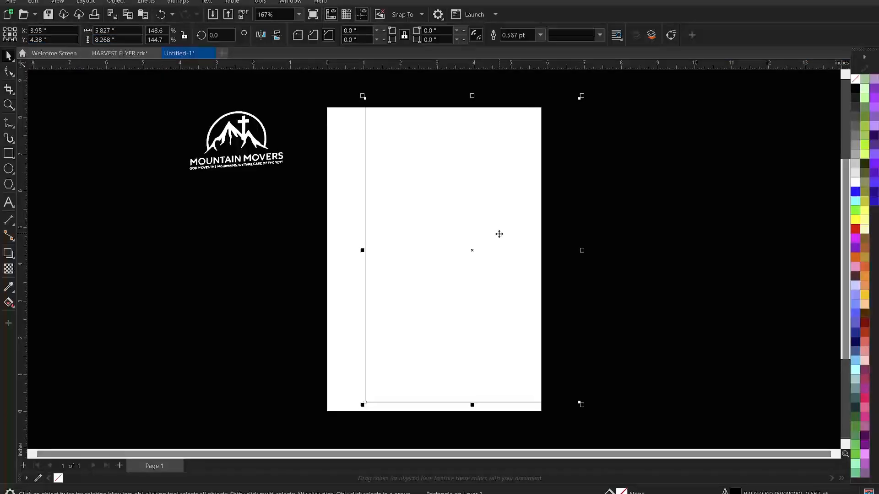
pyautogui.press('p')
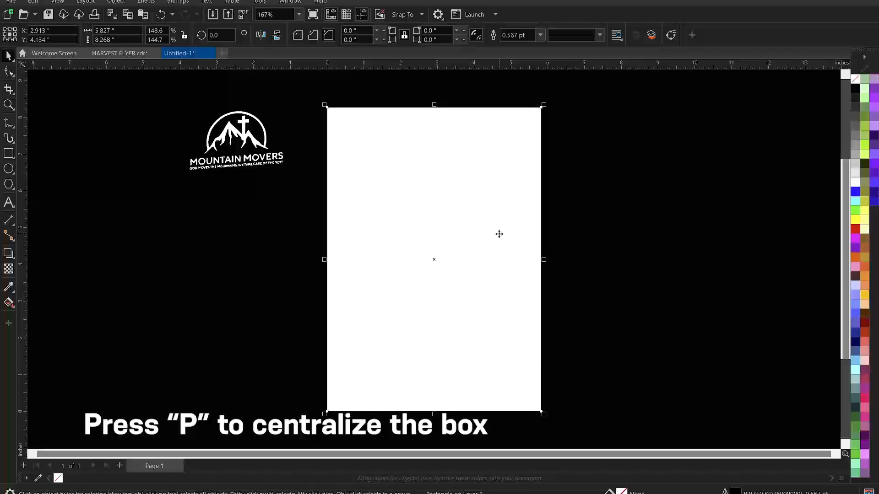
pyautogui.scroll(1, 410, 149)
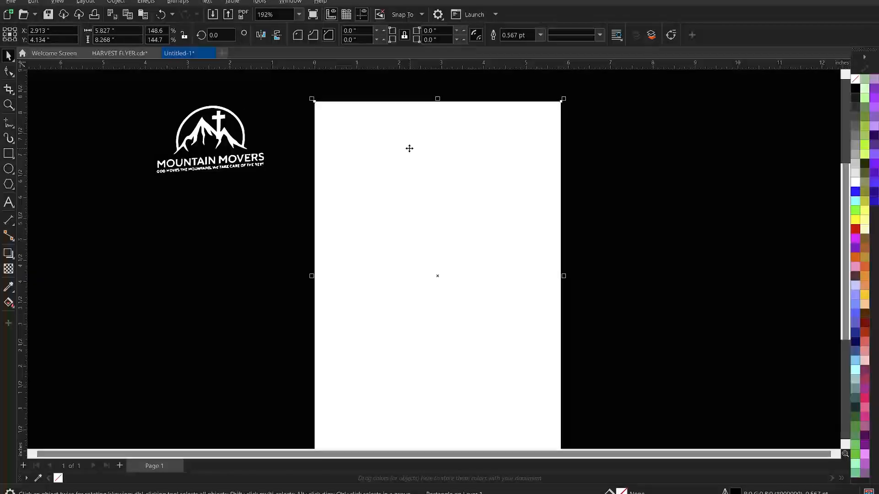
pyautogui.rightClick(58, 478)
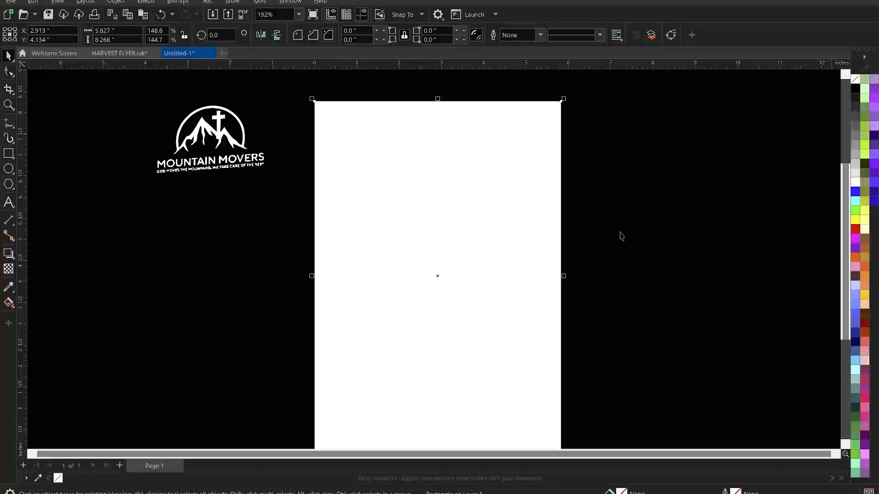
pyautogui.click(648, 230)
pyautogui.press('z')
pyautogui.scroll(-2, 549, 169)
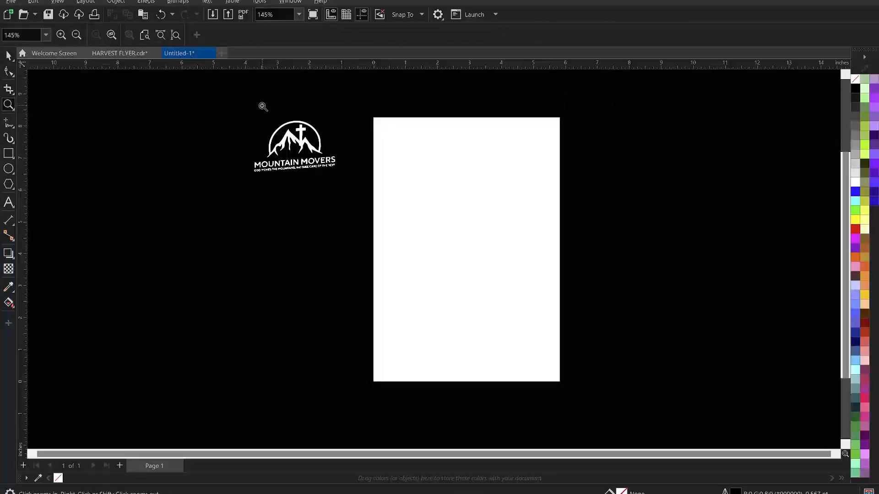
pyautogui.moveTo(261, 92); pyautogui.dragTo(591, 414)
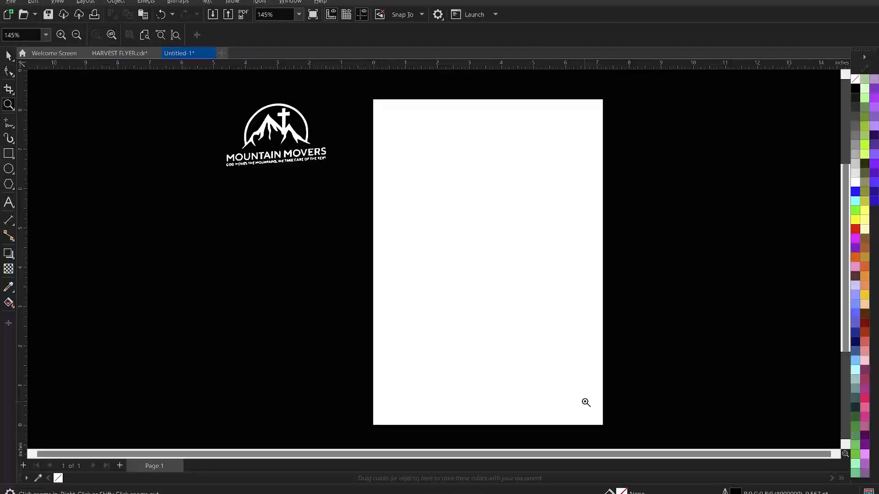
pyautogui.press('space')
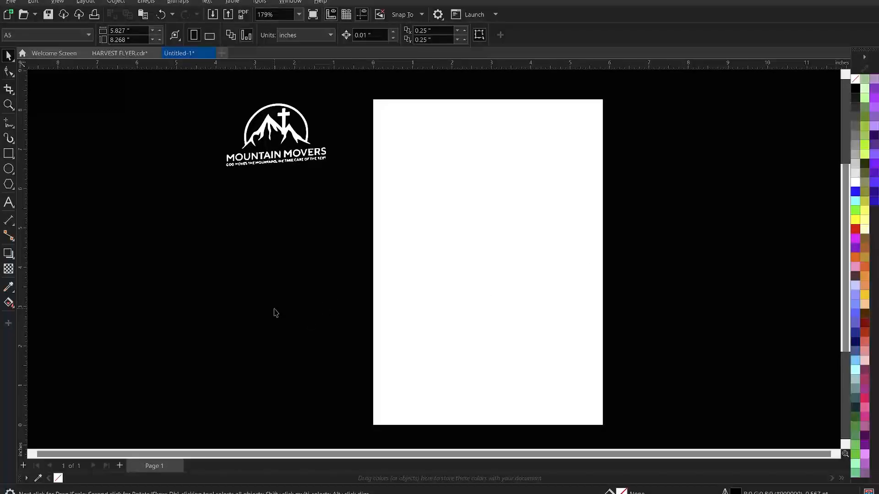
# Import the fruit image, two portraits, scroll and pumpkin basket from the HARVEST FLYER folder.
pyautogui.rightClick(221, 229)
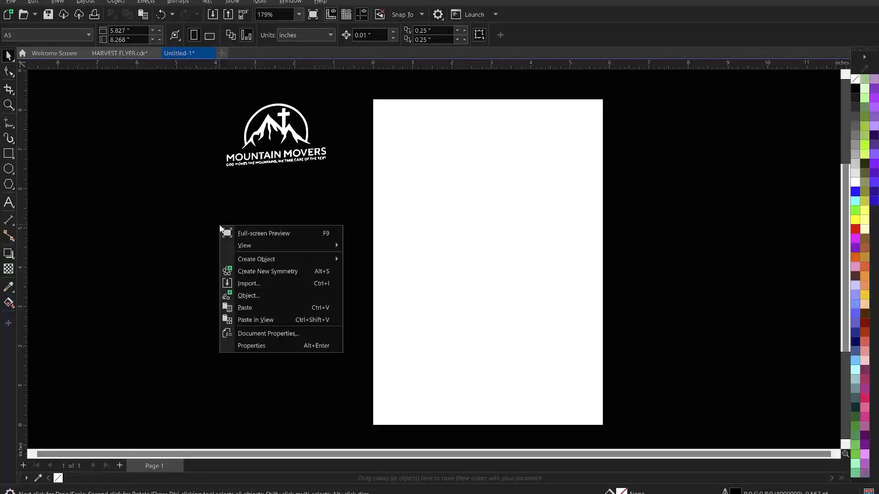
pyautogui.click(251, 286)
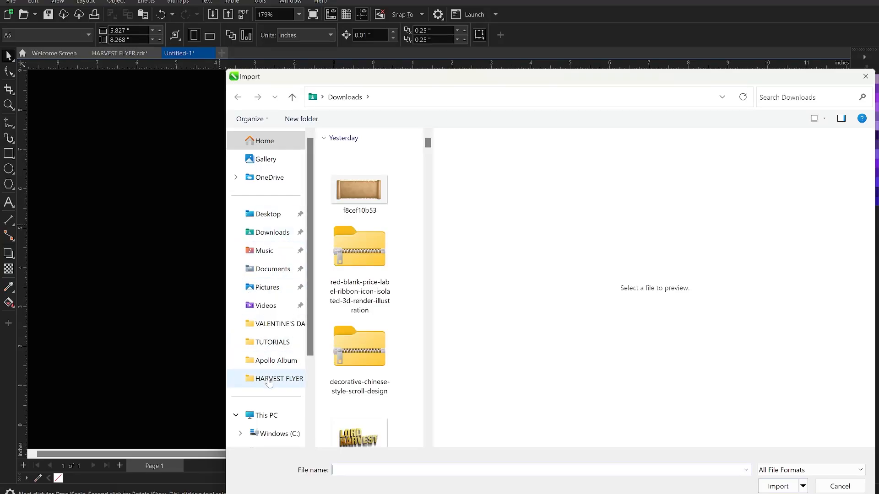
pyautogui.click(269, 380)
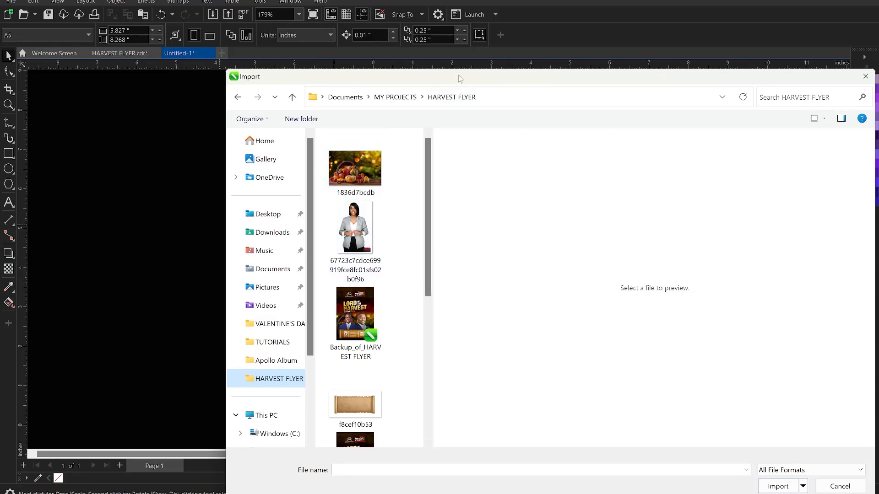
pyautogui.moveTo(460, 79); pyautogui.dragTo(428, 19)
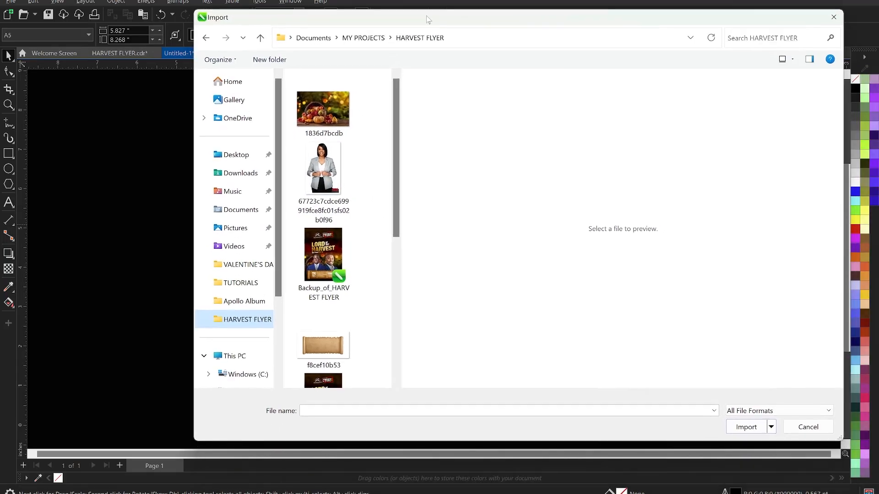
pyautogui.click(336, 110)
pyautogui.keyDown('ctrl'); pyautogui.click(326, 181); pyautogui.keyUp('ctrl')
pyautogui.scroll(-3, 326, 178)
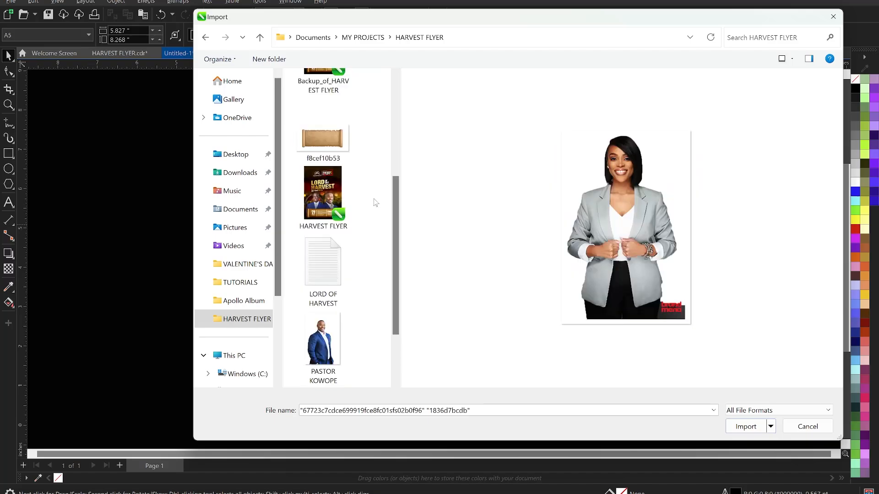
pyautogui.keyDown('ctrl'); pyautogui.click(336, 136); pyautogui.keyUp('ctrl')
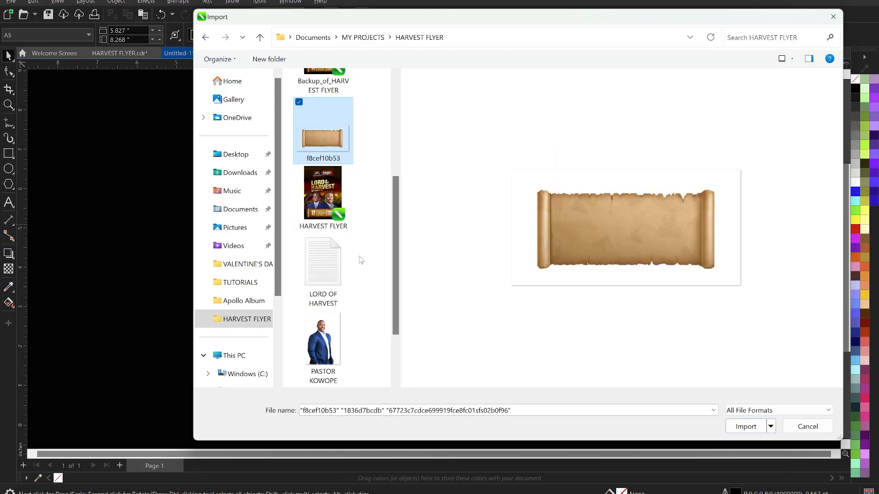
pyautogui.scroll(-2, 360, 257)
pyautogui.keyDown('ctrl'); pyautogui.click(326, 250); pyautogui.keyUp('ctrl')
pyautogui.keyDown('ctrl'); pyautogui.click(331, 337); pyautogui.keyUp('ctrl')
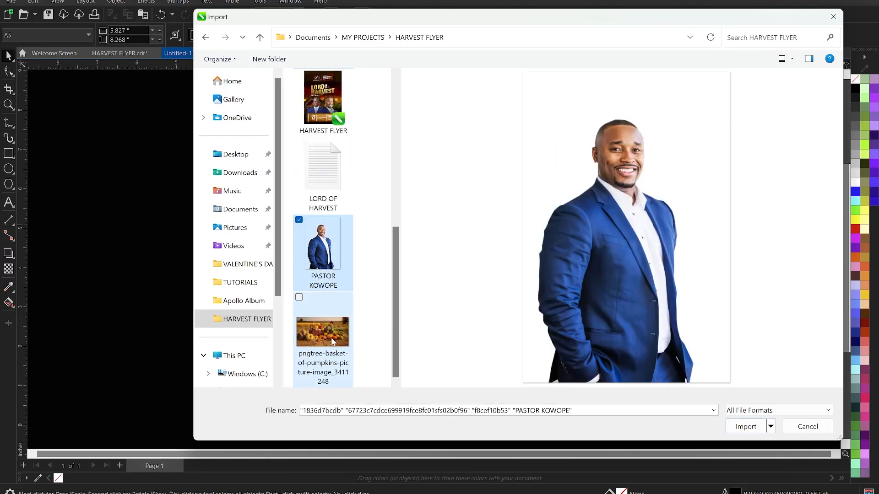
pyautogui.scroll(3, 364, 302)
pyautogui.scroll(1, 365, 297)
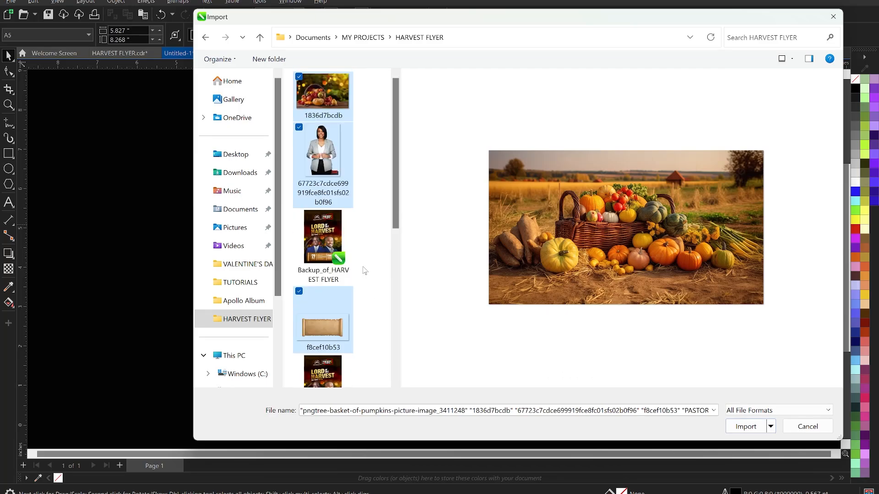
pyautogui.scroll(-5, 365, 275)
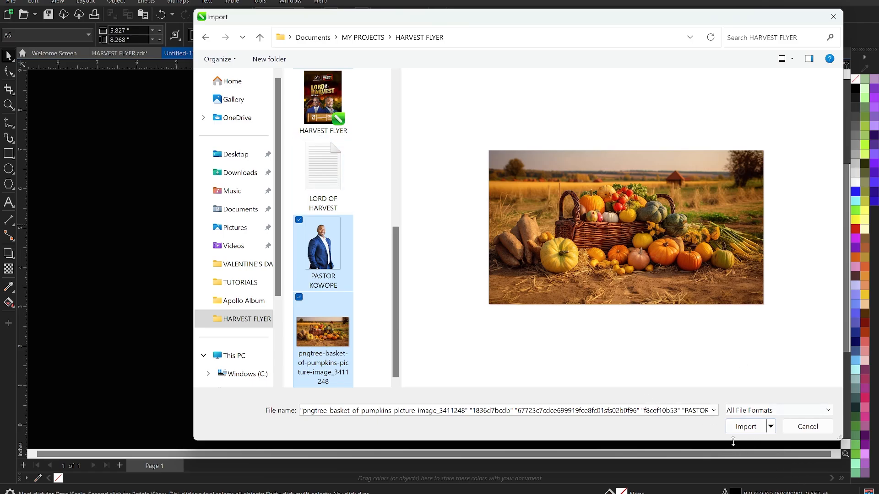
pyautogui.click(745, 427)
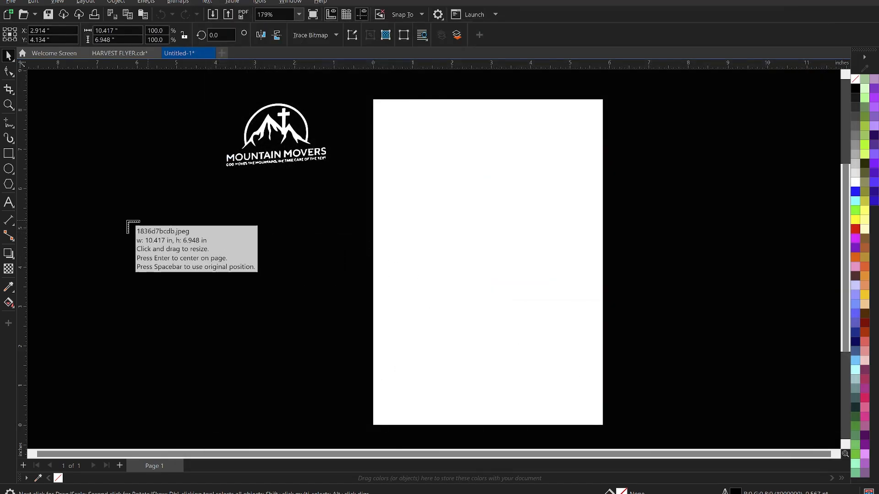
# Place the fruit, portraits and scroll left of the page and the pumpkin basket to its right.
pyautogui.moveTo(128, 222); pyautogui.dragTo(250, 310)
pyautogui.moveTo(276, 213); pyautogui.dragTo(332, 348)
pyautogui.moveTo(99, 330); pyautogui.dragTo(292, 413)
pyautogui.moveTo(298, 343); pyautogui.dragTo(424, 428)
pyautogui.moveTo(654, 272); pyautogui.dragTo(779, 342)
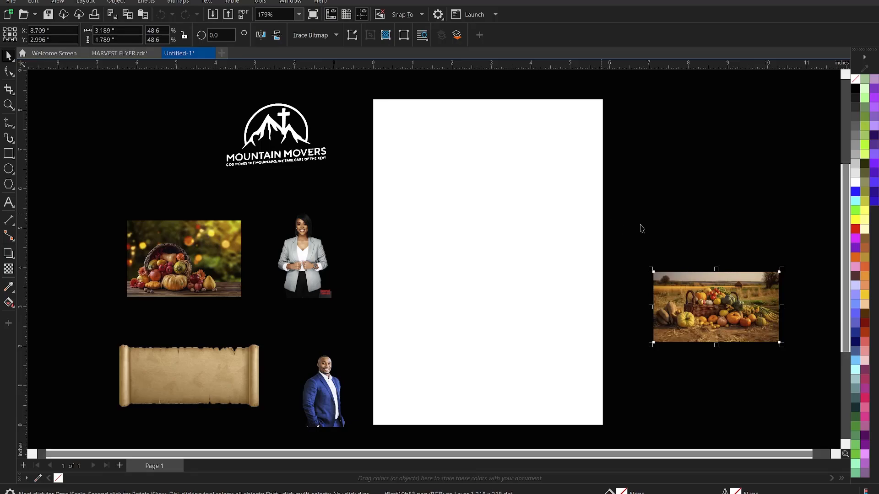
pyautogui.click(476, 313)
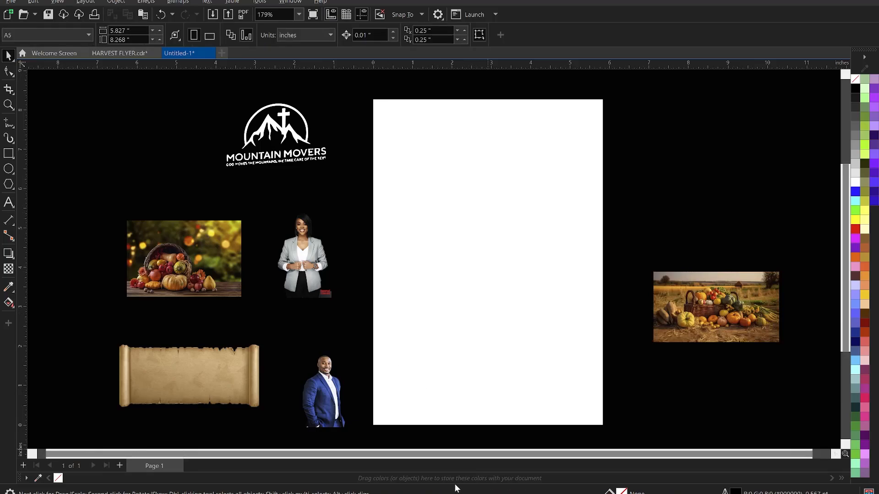
# Open the LORD OF HARVEST text file from the HARVEST FLYER folder, then return to CorelDRAW.
pyautogui.press('super+e')
pyautogui.click(50, 315)
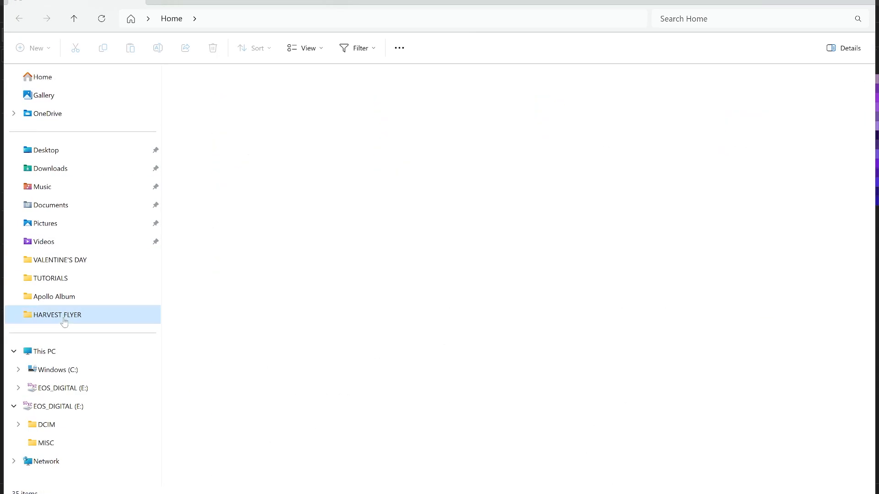
pyautogui.doubleClick(199, 182)
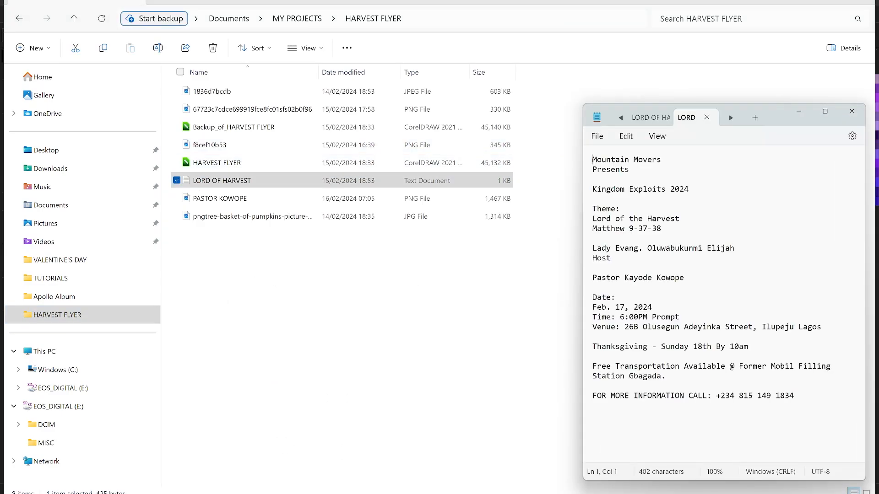
pyautogui.click(810, 1)
pyautogui.click(625, 202)
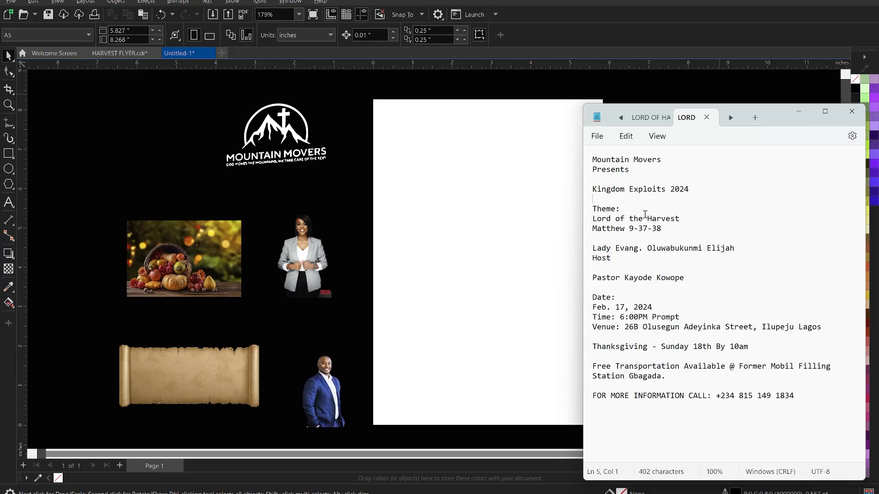
pyautogui.click(635, 84)
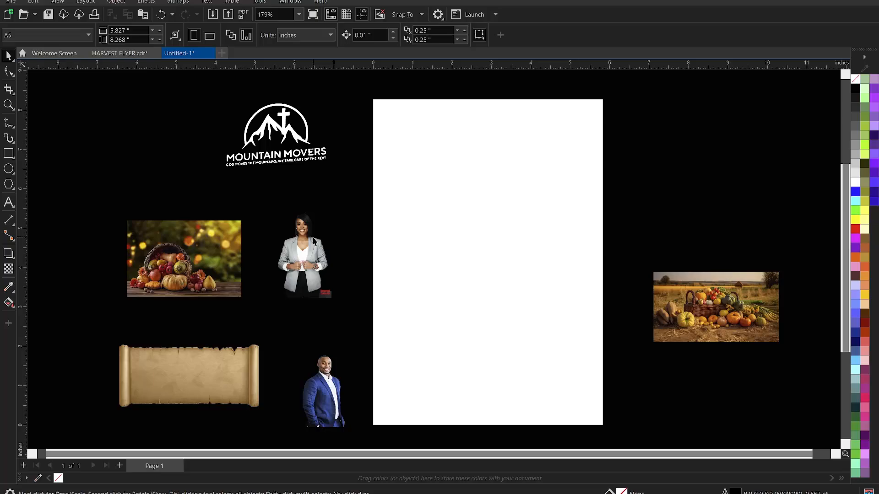
pyautogui.hotkey('alt', 'Tab')
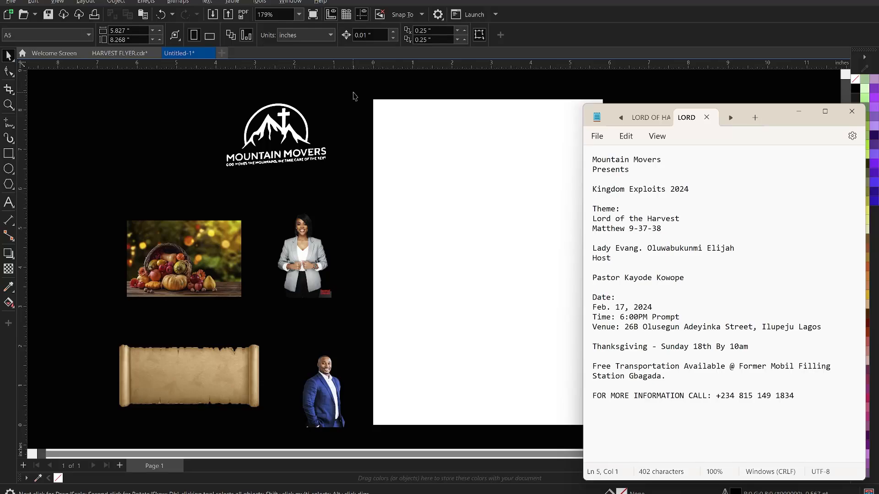
pyautogui.click(353, 96)
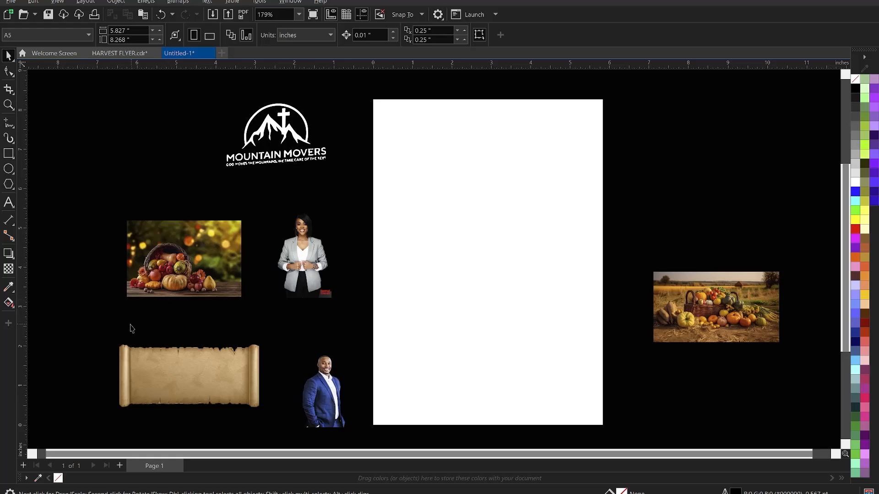
# Move the cornucopia photo onto the page's left edge and shift the basket photo beside the page.
pyautogui.click(153, 275)
pyautogui.moveTo(168, 266); pyautogui.dragTo(400, 271)
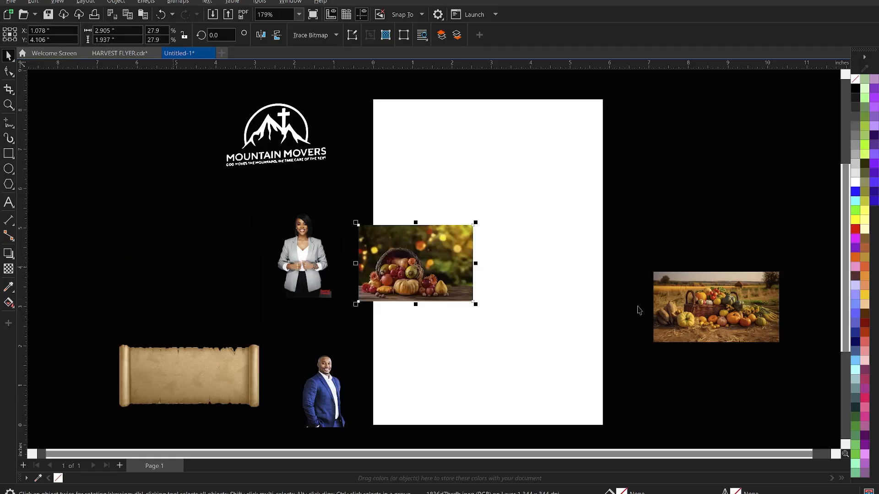
pyautogui.moveTo(754, 299); pyautogui.dragTo(711, 236)
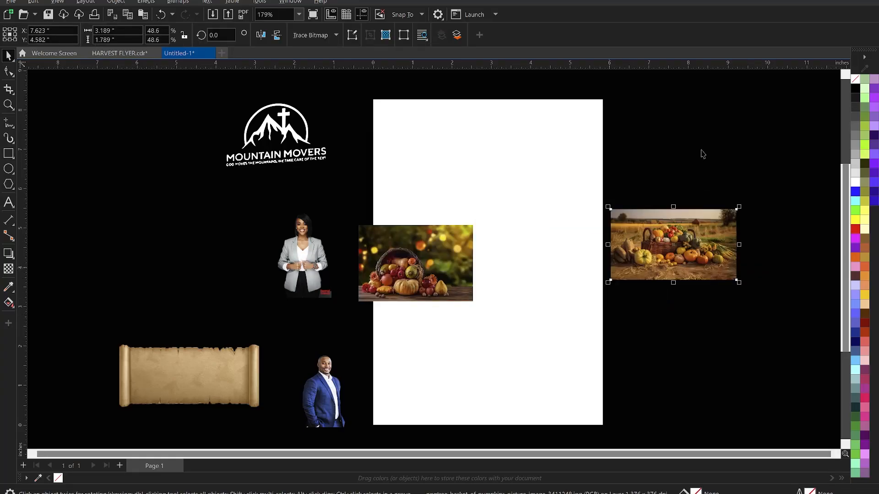
pyautogui.click(526, 216)
pyautogui.click(435, 259)
pyautogui.moveTo(435, 259); pyautogui.dragTo(436, 308)
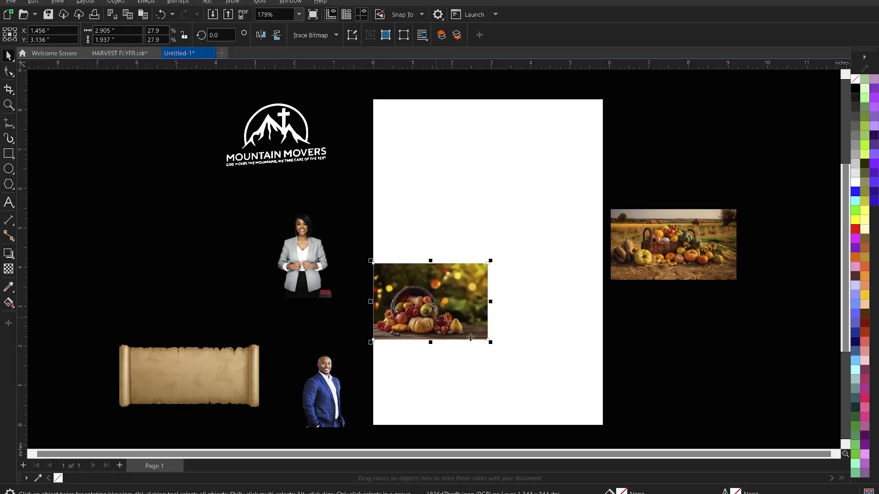
# Enlarge the cornucopia photo to about 6.07 × 4.05 in across the page, then zoom on its lower edge.
pyautogui.moveTo(493, 347); pyautogui.dragTo(613, 426)
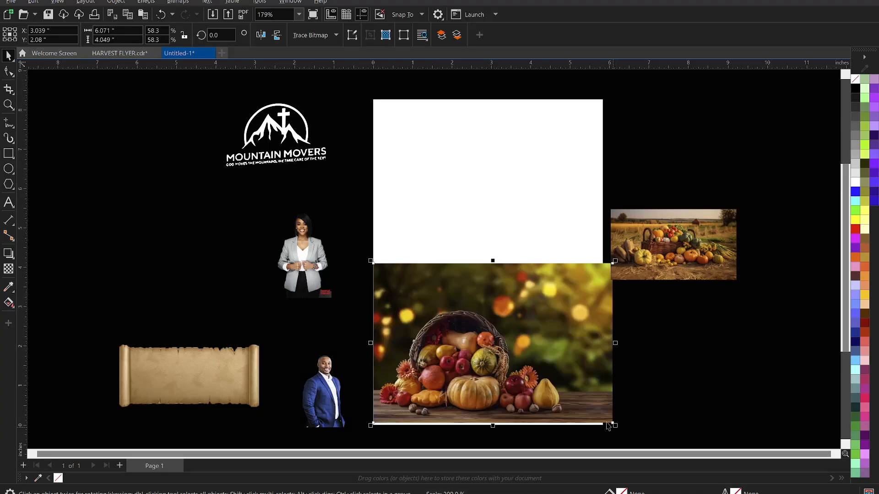
pyautogui.moveTo(544, 365); pyautogui.dragTo(552, 340)
pyautogui.click(551, 340)
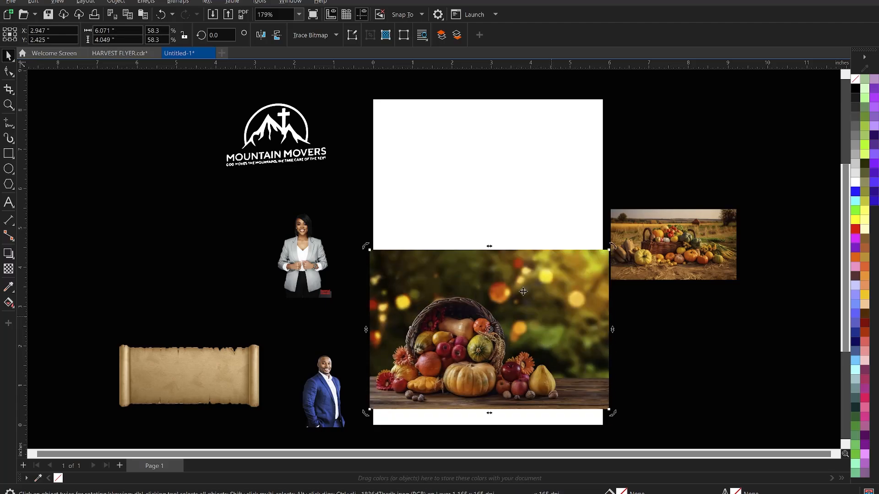
pyautogui.scroll(-2, 509, 300)
pyautogui.scroll(1, 495, 365)
pyautogui.press('z')
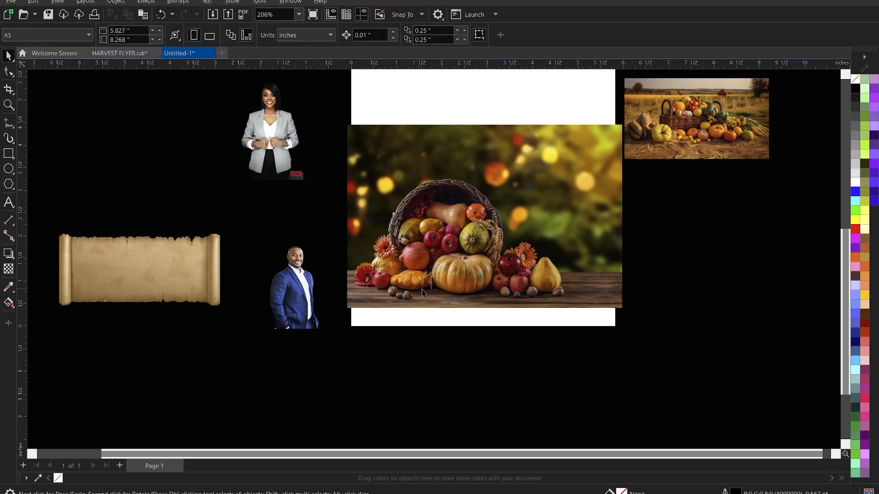
pyautogui.moveTo(409, 307); pyautogui.dragTo(666, 355)
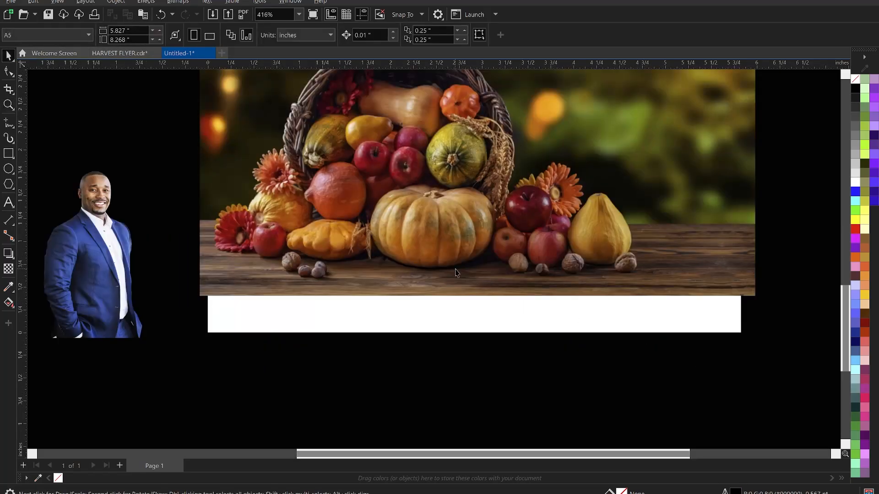
pyautogui.click(453, 293)
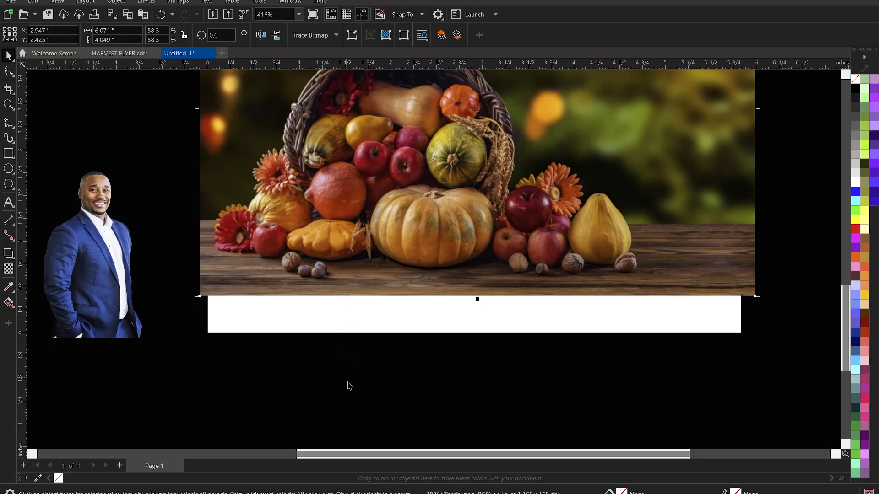
pyautogui.scroll(-2, 358, 415)
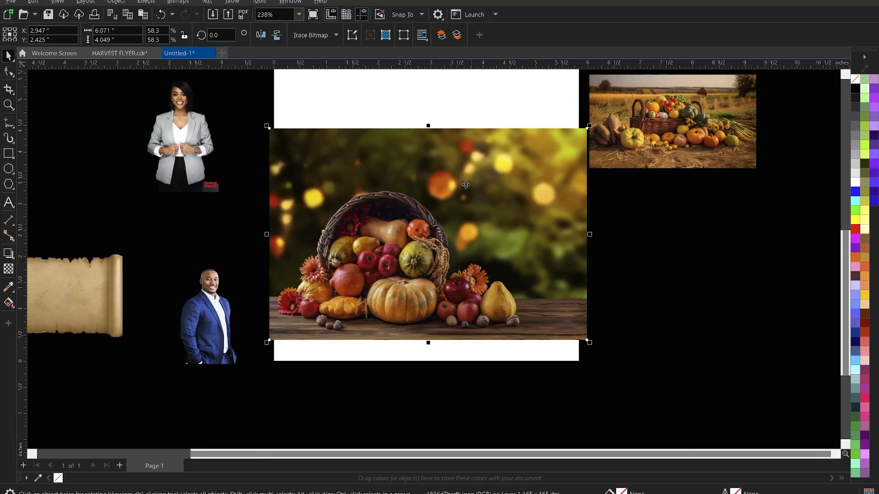
# Bring the cornucopia photo to the front of all objects with Shift+PgUp.
pyautogui.scroll(1, 428, 195)
pyautogui.click(428, 195)
pyautogui.click(432, 197)
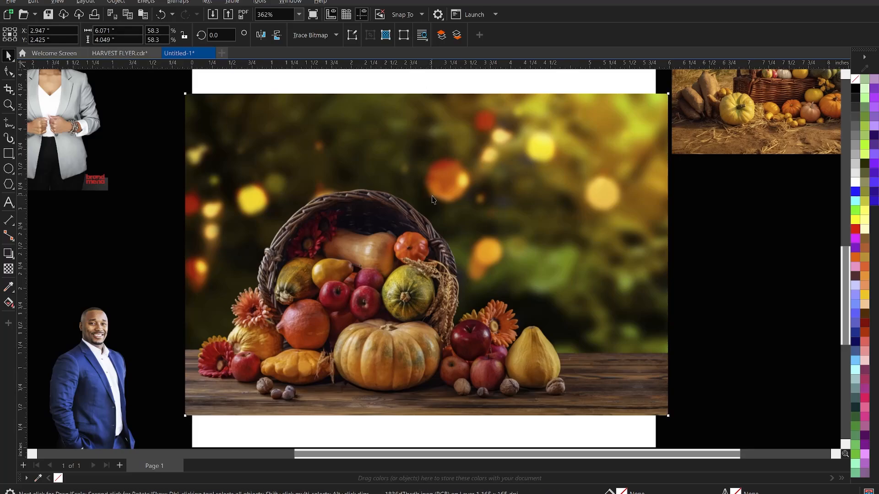
pyautogui.hotkey('shift', 'pageup')
# Mark a 6.071 × 0.158 in crop area along the photo's bottom wooden edge.
pyautogui.click(8, 72)
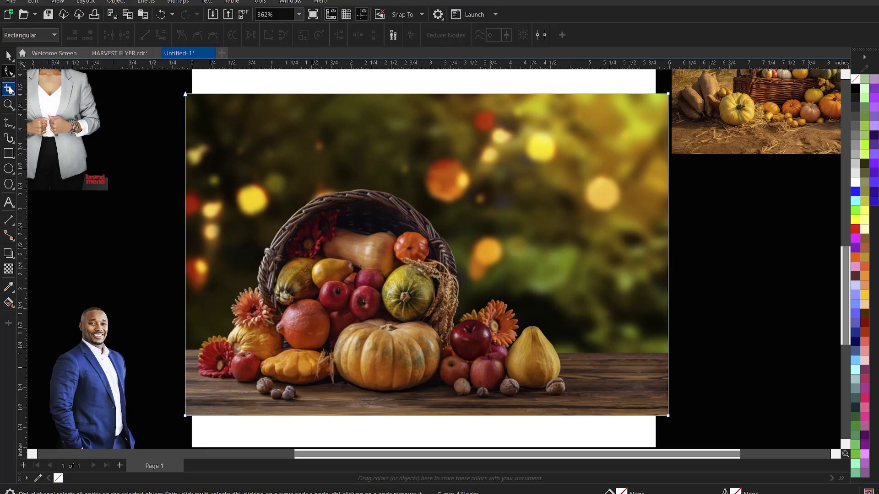
pyautogui.click(8, 89)
pyautogui.scroll(2, 266, 401)
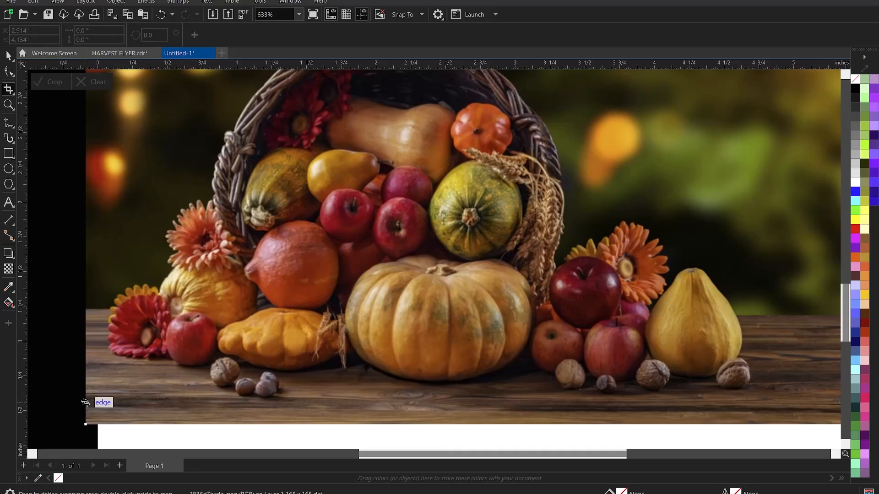
pyautogui.moveTo(85, 403); pyautogui.dragTo(639, 434)
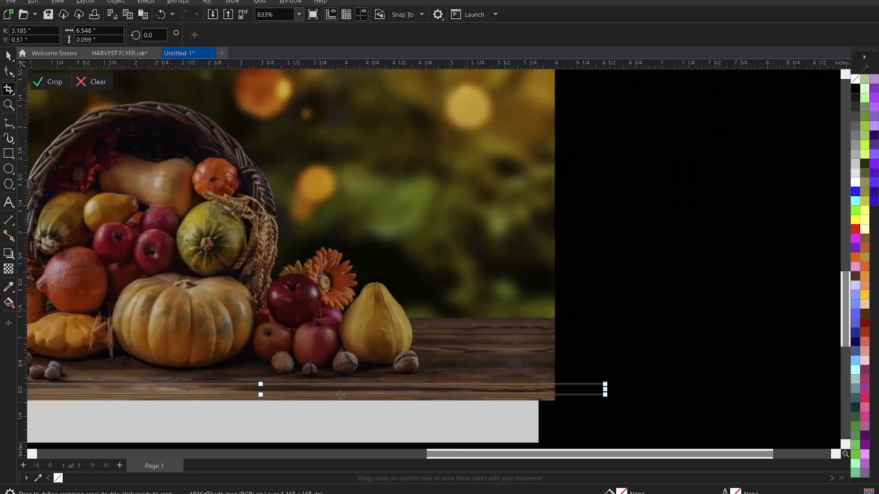
pyautogui.scroll(-1, 259, 397)
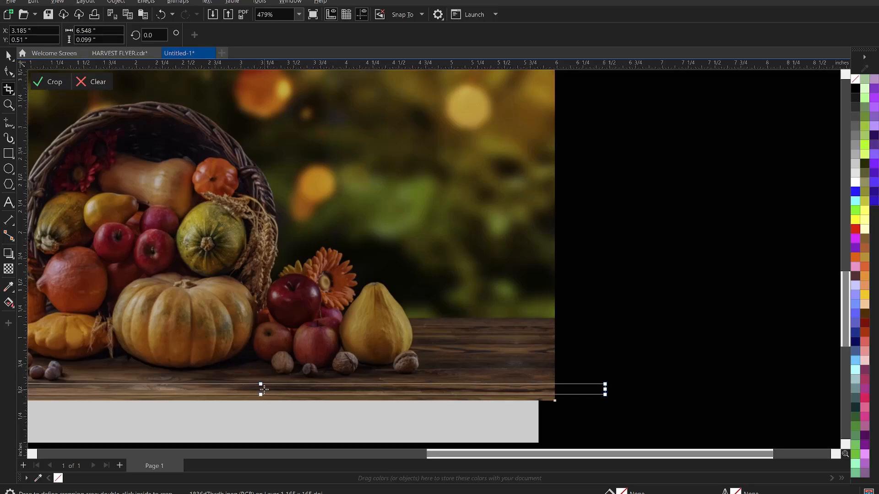
pyautogui.click(264, 390)
pyautogui.click(261, 394)
pyautogui.moveTo(260, 394); pyautogui.dragTo(261, 400)
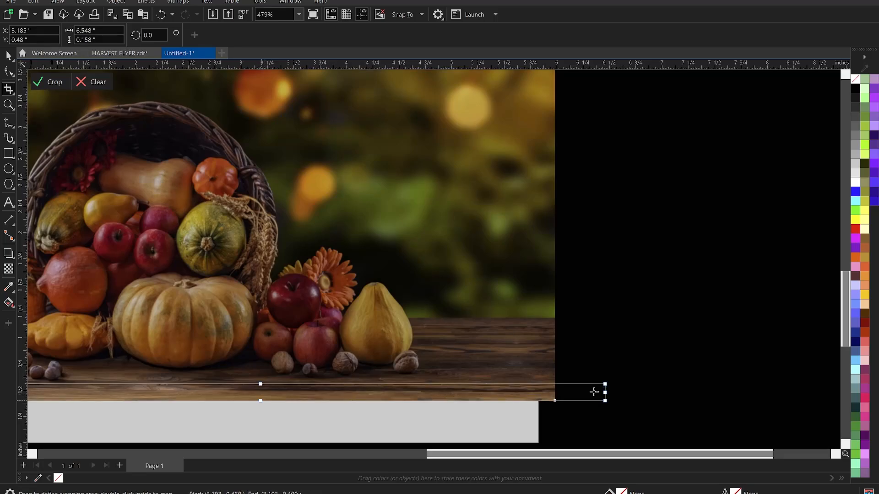
pyautogui.moveTo(605, 391); pyautogui.dragTo(554, 401)
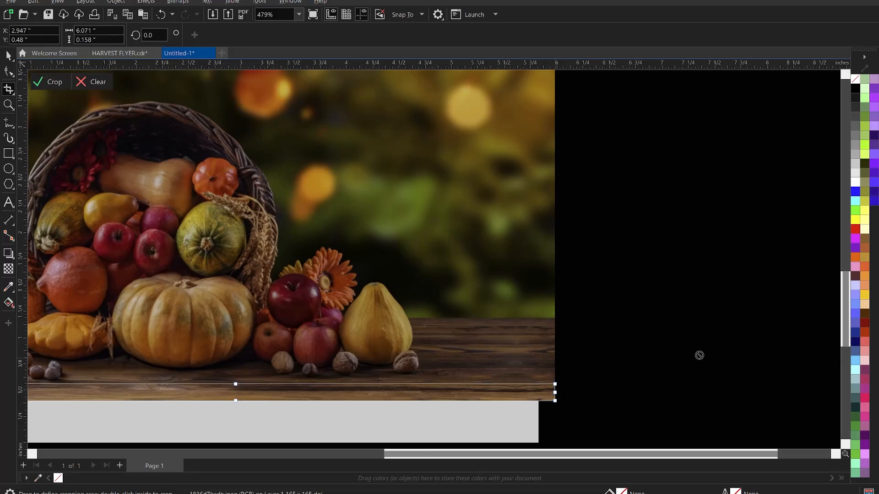
pyautogui.scroll(-3, 730, 333)
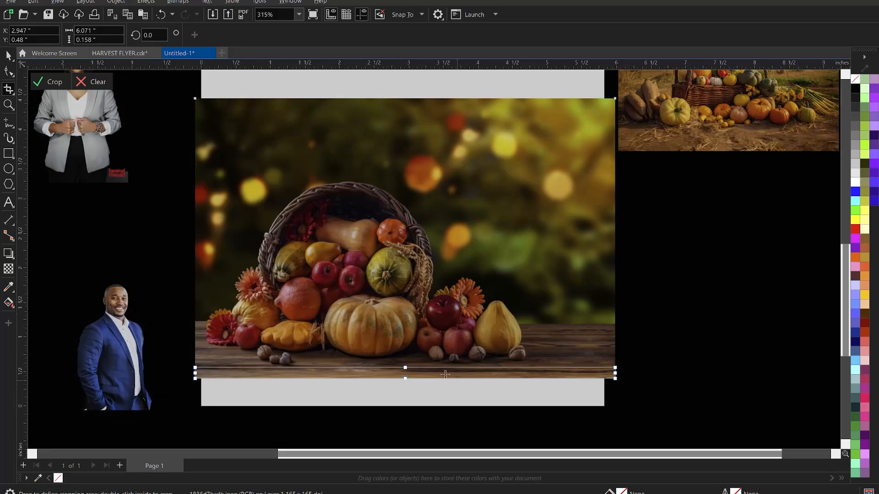
# Crop out a wood strip, move it below the photo, and lower the photo's top edge.
pyautogui.doubleClick(443, 374)
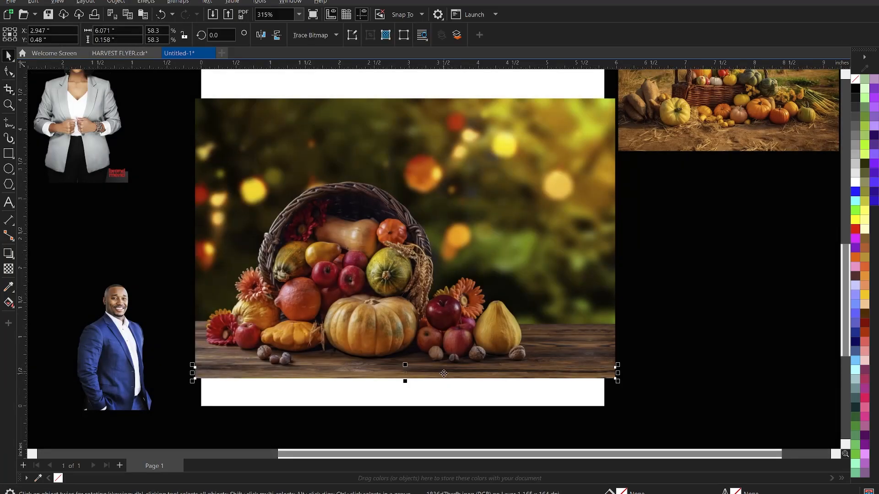
pyautogui.moveTo(447, 374); pyautogui.dragTo(389, 395)
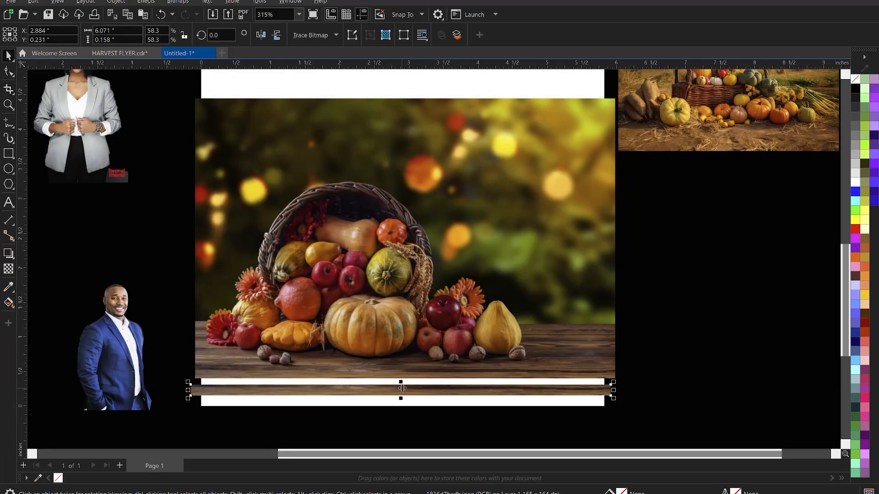
pyautogui.click(419, 321)
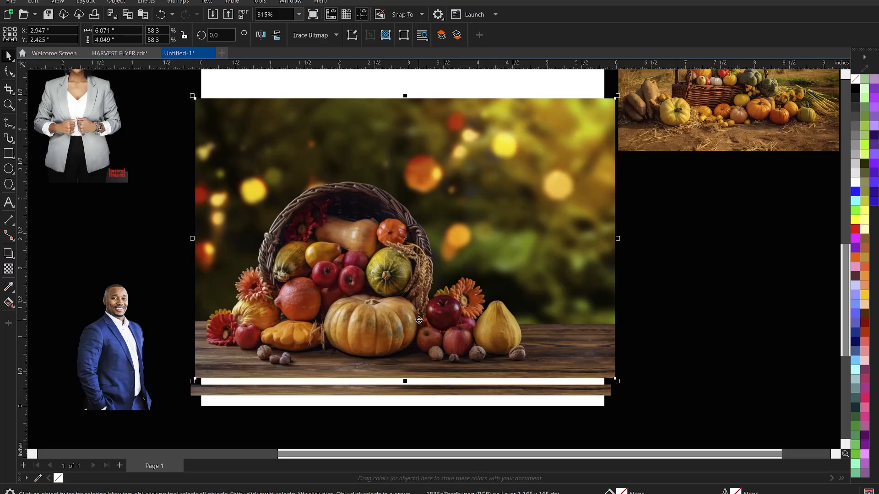
pyautogui.hotkey('shift', 'pageup')
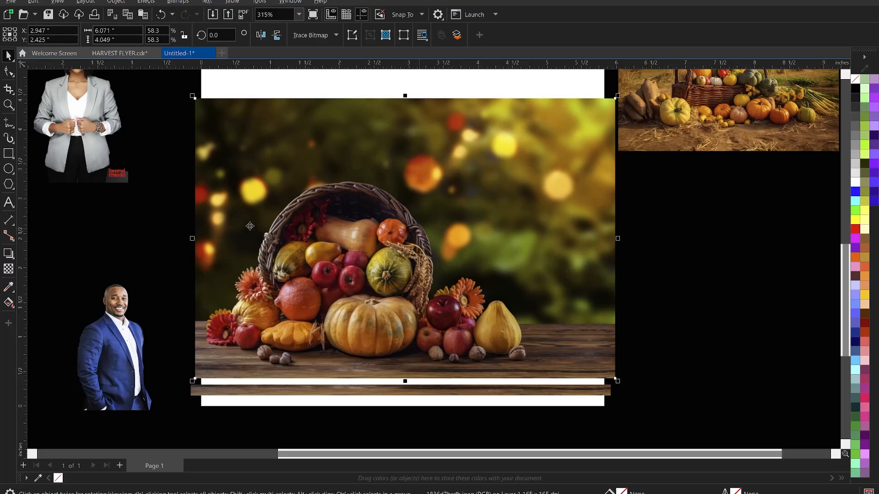
pyautogui.click(8, 72)
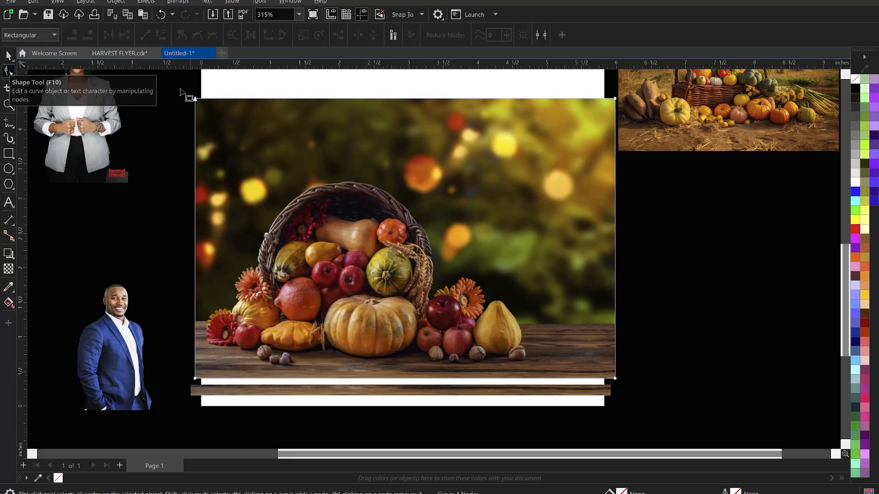
pyautogui.moveTo(170, 85); pyautogui.dragTo(795, 155)
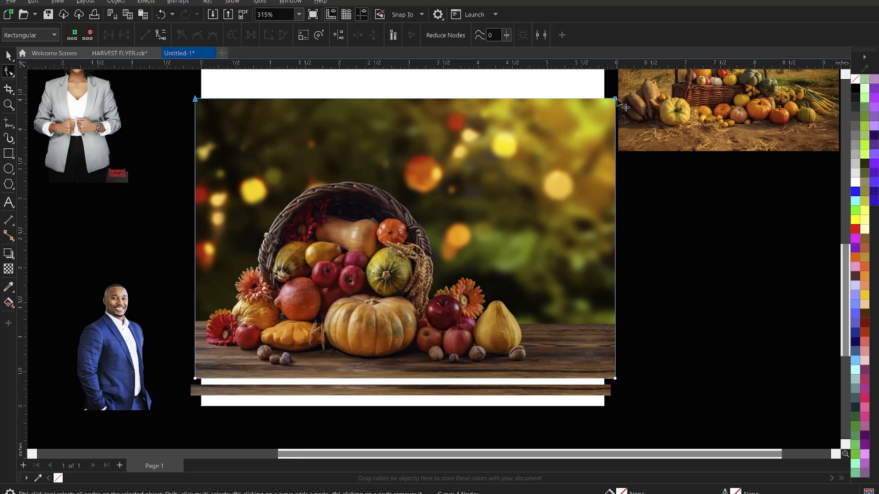
pyautogui.moveTo(617, 101); pyautogui.dragTo(589, 401)
pyautogui.press('space')
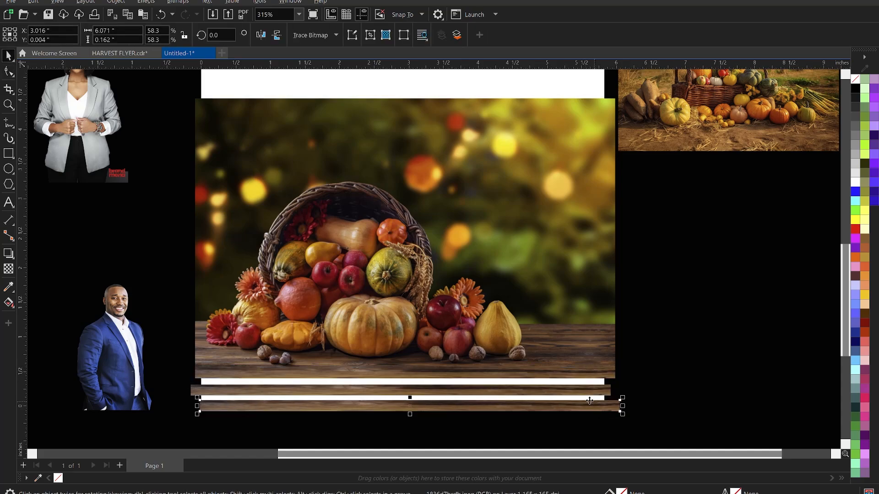
# Delete the extra wood strip and align the remaining strip with the cornucopia photo's edge.
pyautogui.scroll(4, 590, 401)
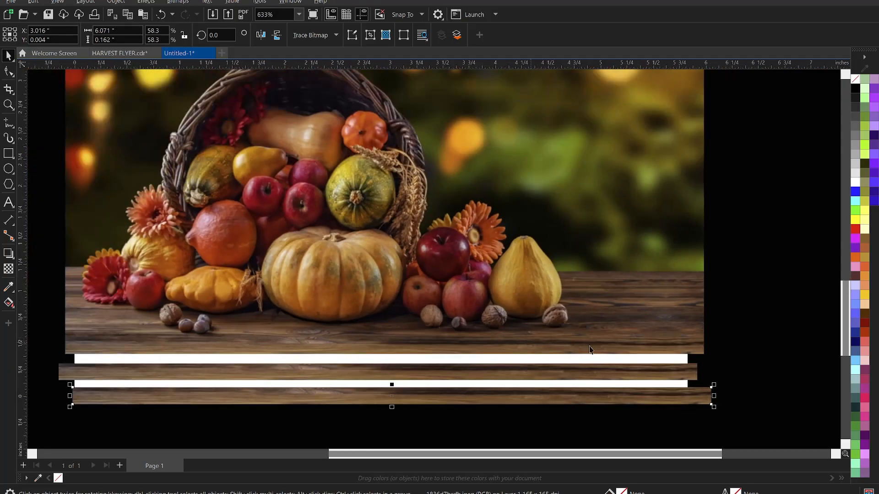
pyautogui.scroll(-3, 589, 350)
pyautogui.click(469, 386)
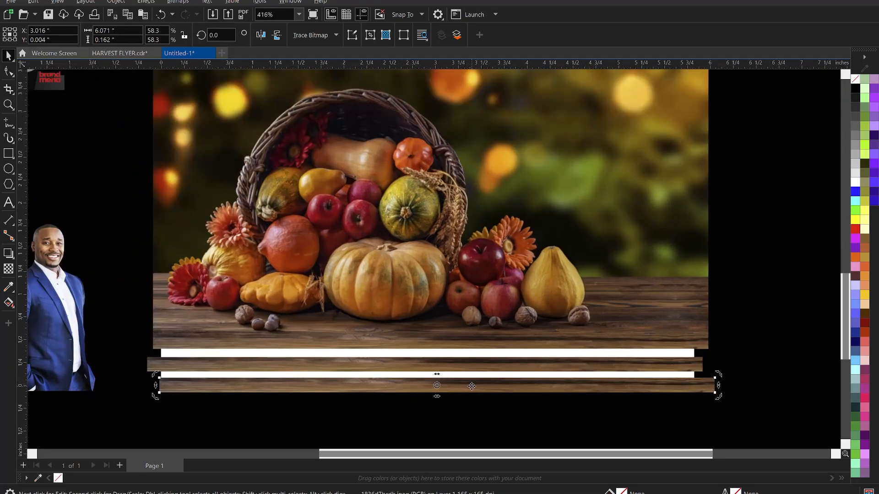
pyautogui.press('Delete')
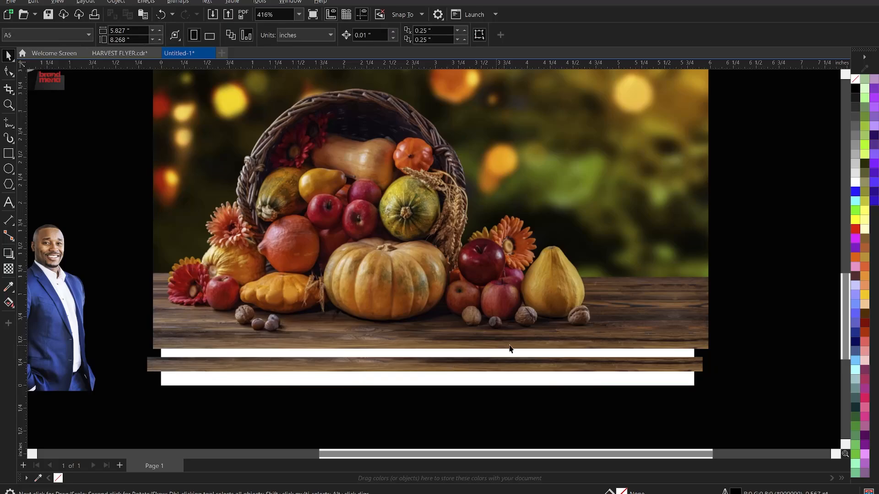
pyautogui.click(507, 360)
pyautogui.keyDown('shift'); pyautogui.click(565, 333); pyautogui.keyUp('shift')
pyautogui.press('r')
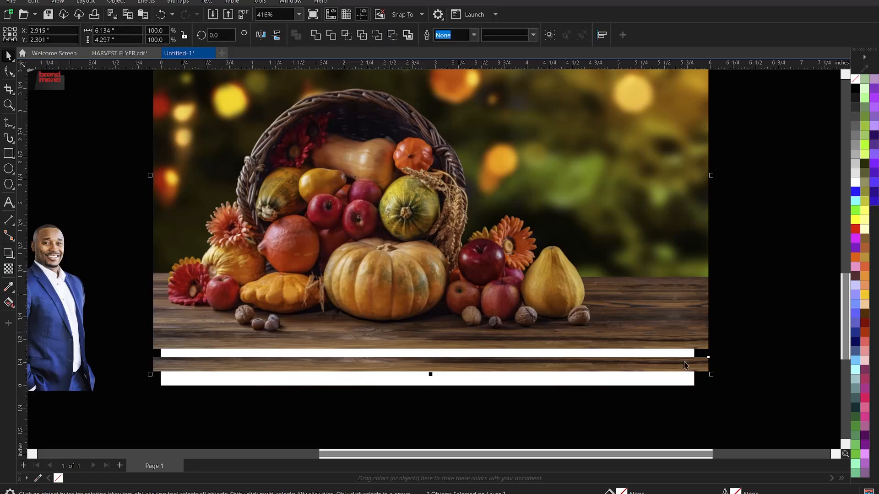
# Stretch the wood strip vertically to 6.071 × 0.751 in beneath the photo.
pyautogui.press('Escape')
pyautogui.click(539, 370)
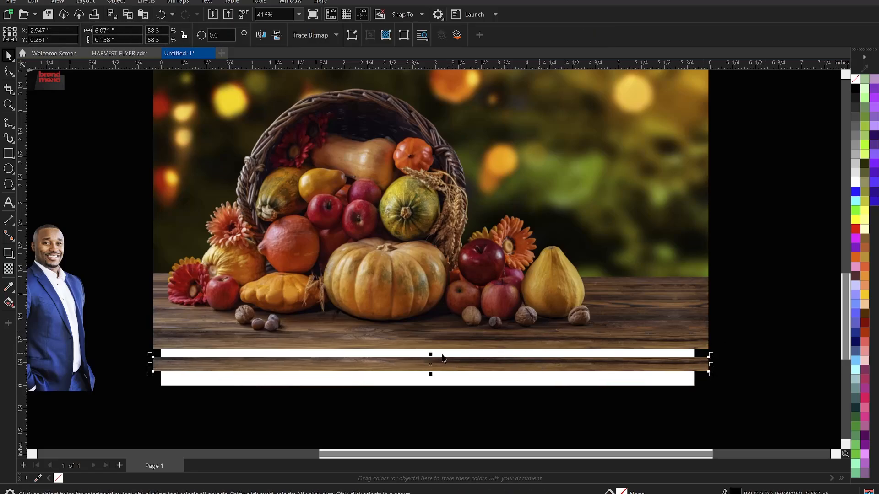
pyautogui.moveTo(430, 356); pyautogui.dragTo(435, 334)
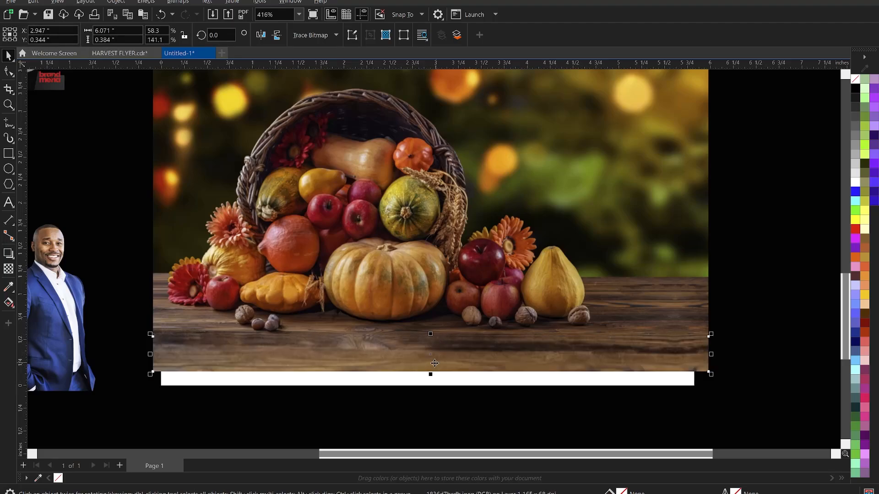
pyautogui.moveTo(431, 375); pyautogui.dragTo(428, 410)
pyautogui.scroll(-4, 438, 373)
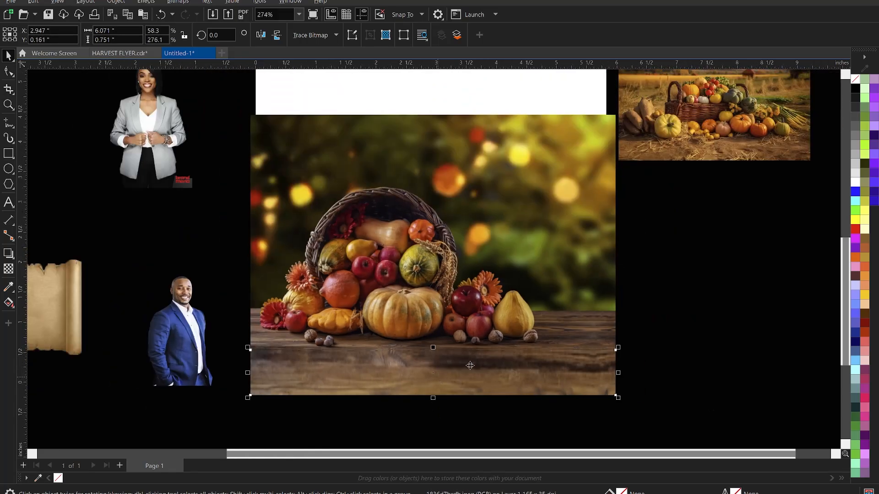
# Apply a linear transparency that fades the cornucopia photo's top into the white page.
pyautogui.click(491, 281)
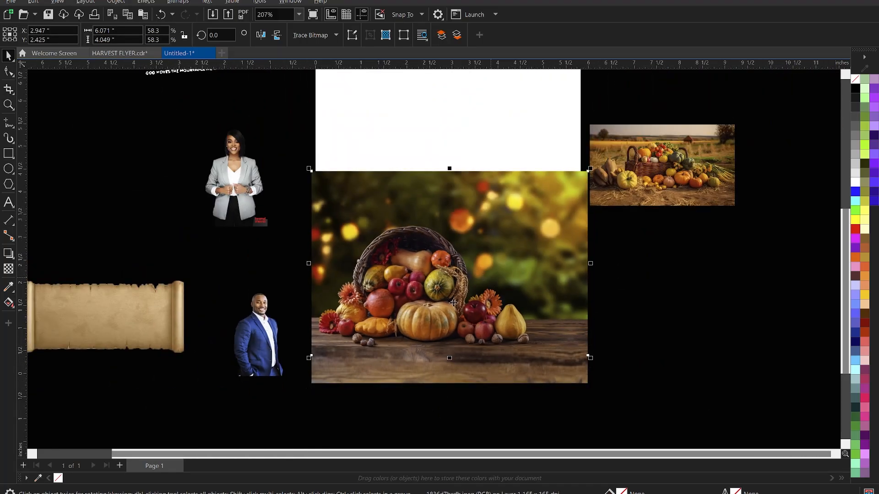
pyautogui.scroll(3, 467, 217)
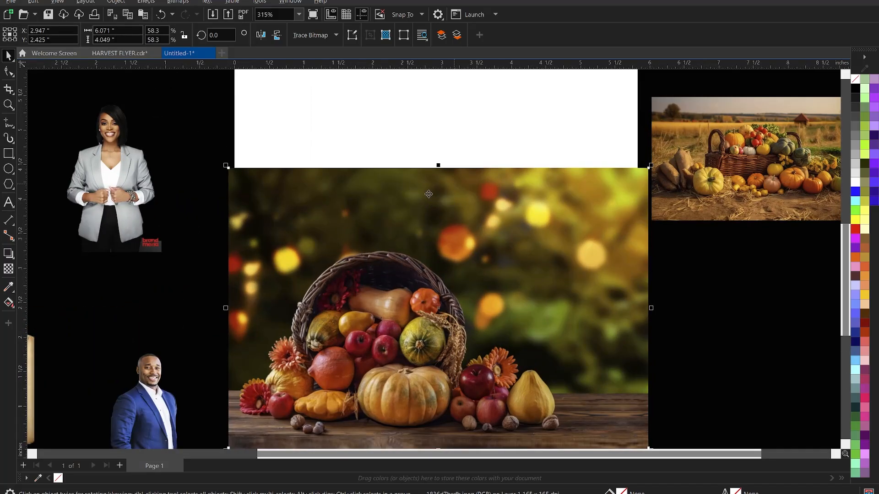
pyautogui.click(8, 269)
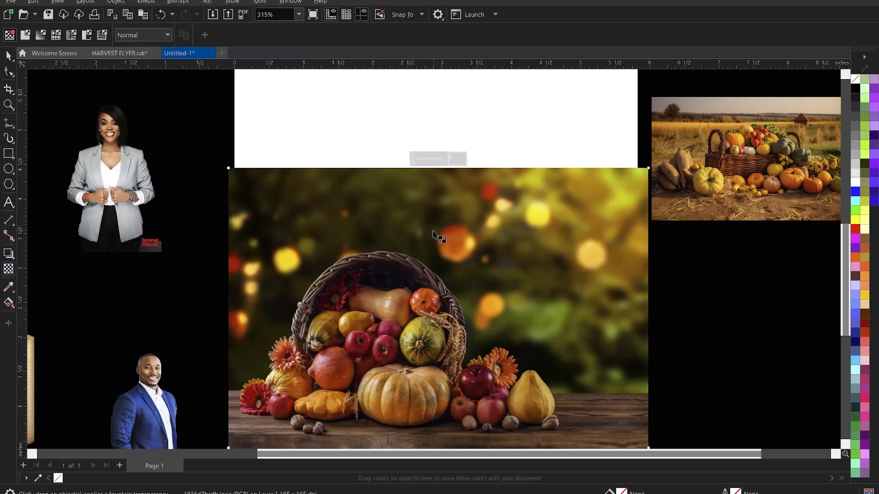
pyautogui.moveTo(427, 223); pyautogui.dragTo(427, 172)
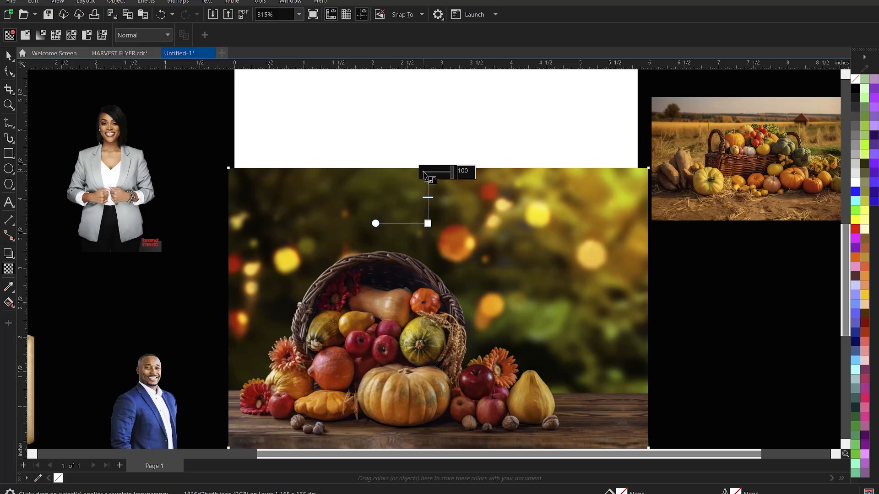
pyautogui.moveTo(428, 223); pyautogui.dragTo(427, 231)
pyautogui.press('space')
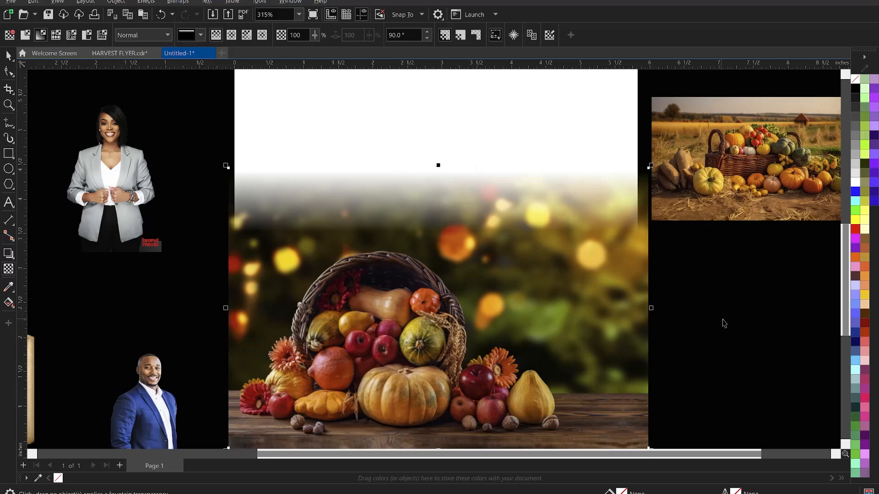
pyautogui.click(724, 324)
pyautogui.scroll(-5, 495, 227)
pyautogui.scroll(1, 510, 316)
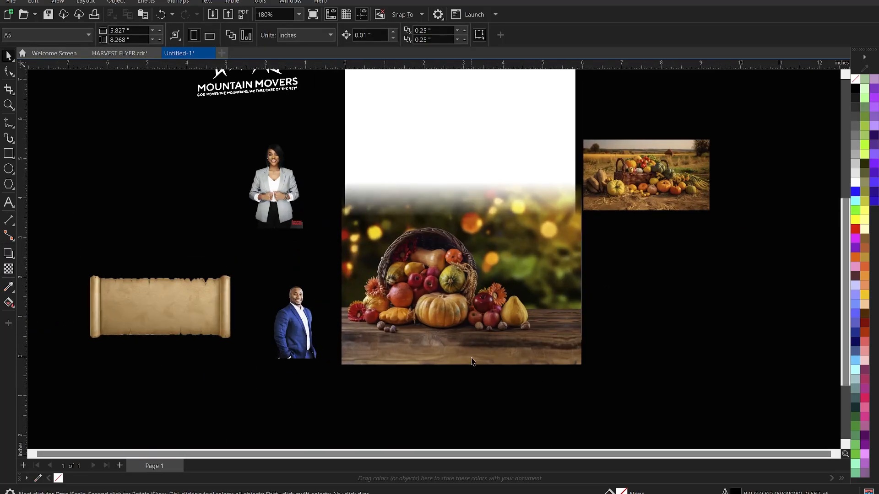
# PowerClip the cornucopia photo and wood strip inside the white page rectangle.
pyautogui.click(473, 362)
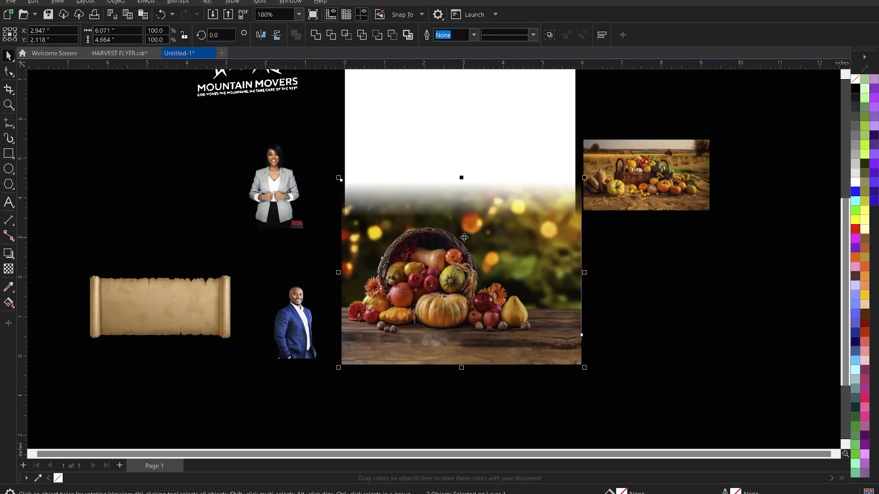
pyautogui.rightClick(464, 238)
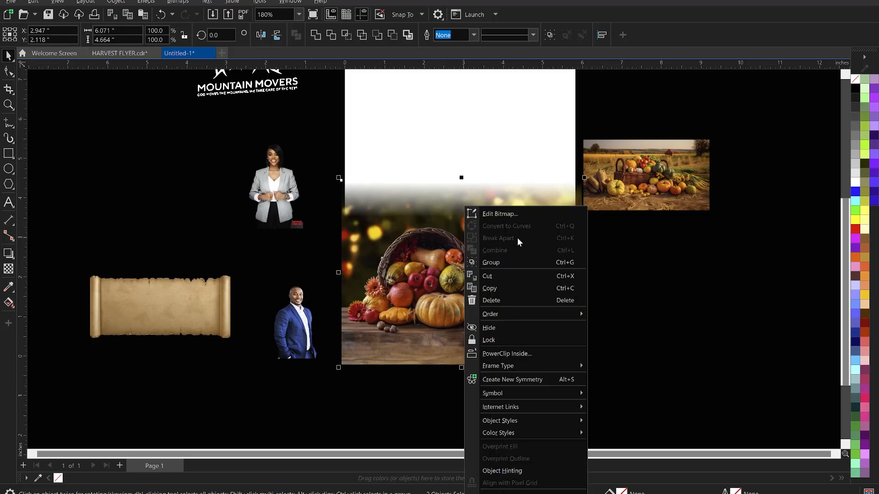
pyautogui.click(499, 354)
pyautogui.click(396, 84)
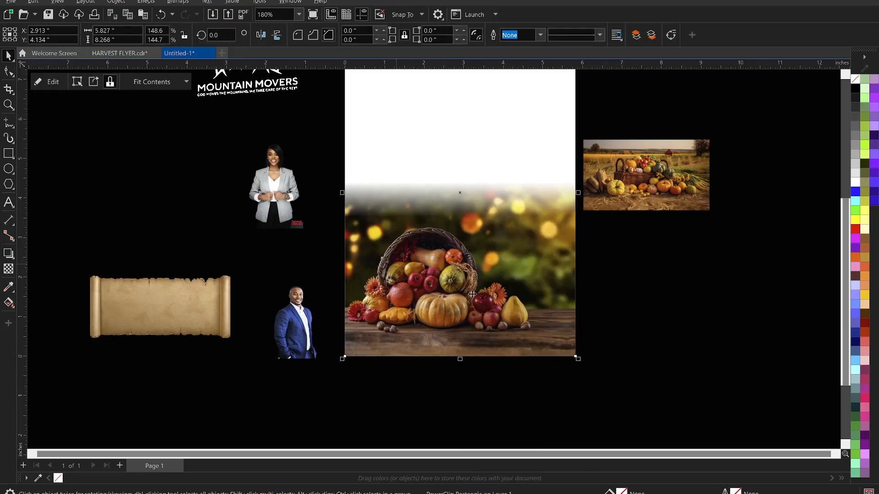
pyautogui.scroll(-2, 473, 294)
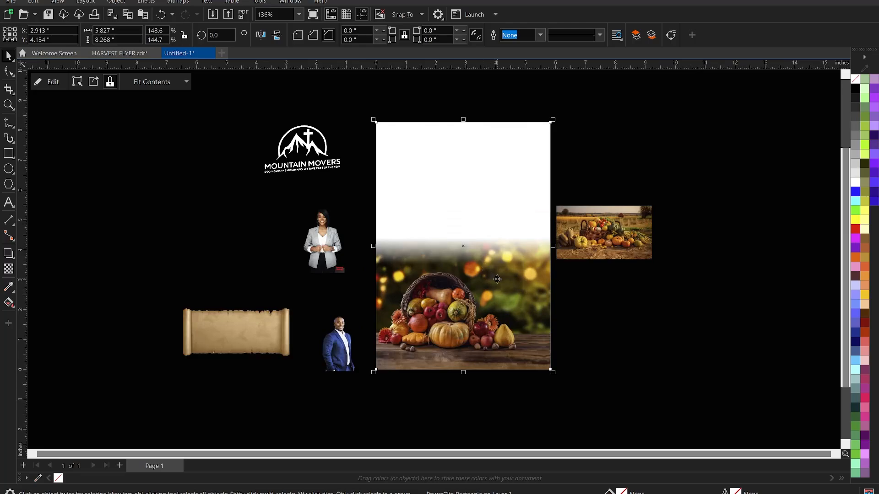
pyautogui.click(598, 318)
# Move the field harvest photo onto the page's top-left area.
pyautogui.scroll(1, 575, 291)
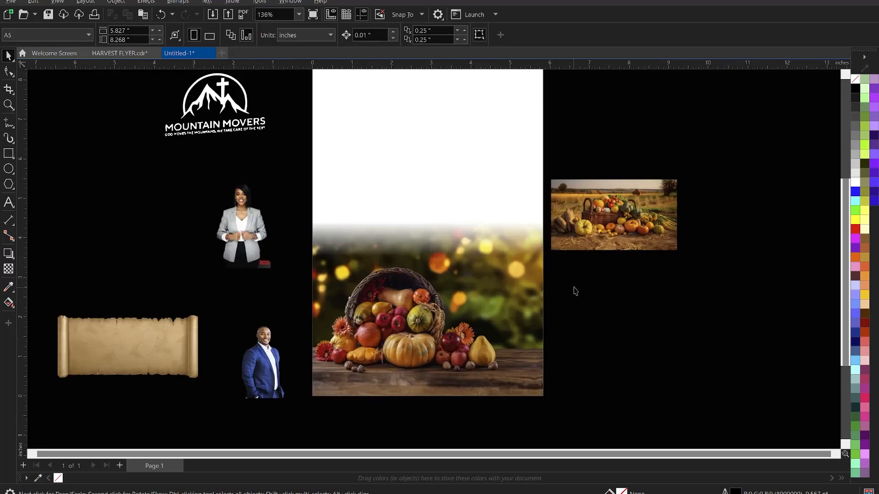
pyautogui.click(614, 230)
pyautogui.scroll(-1, 614, 230)
pyautogui.moveTo(630, 231); pyautogui.dragTo(681, 277)
pyautogui.scroll(1, 529, 220)
# Enlarge the harvest photo to about 176% and position it across the page top.
pyautogui.moveTo(519, 131); pyautogui.dragTo(503, 133)
pyautogui.scroll(-1, 504, 133)
pyautogui.scroll(-2, 471, 161)
pyautogui.scroll(1, 471, 160)
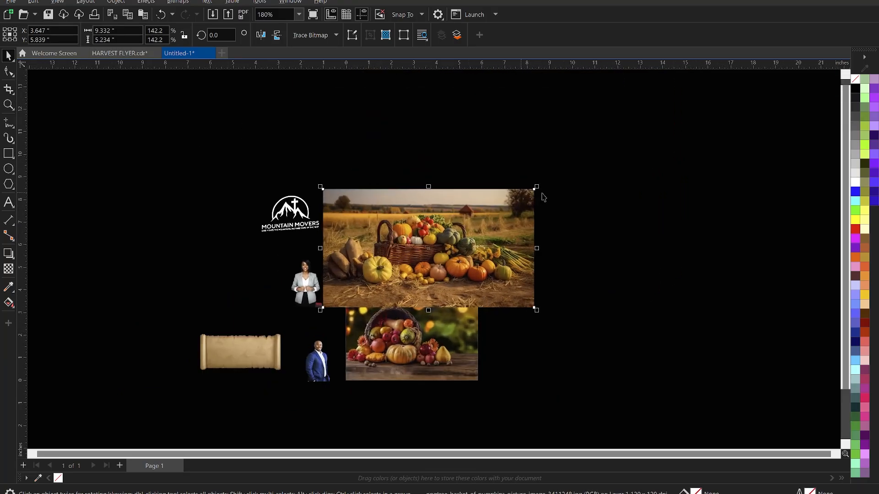
pyautogui.moveTo(538, 186); pyautogui.dragTo(595, 153)
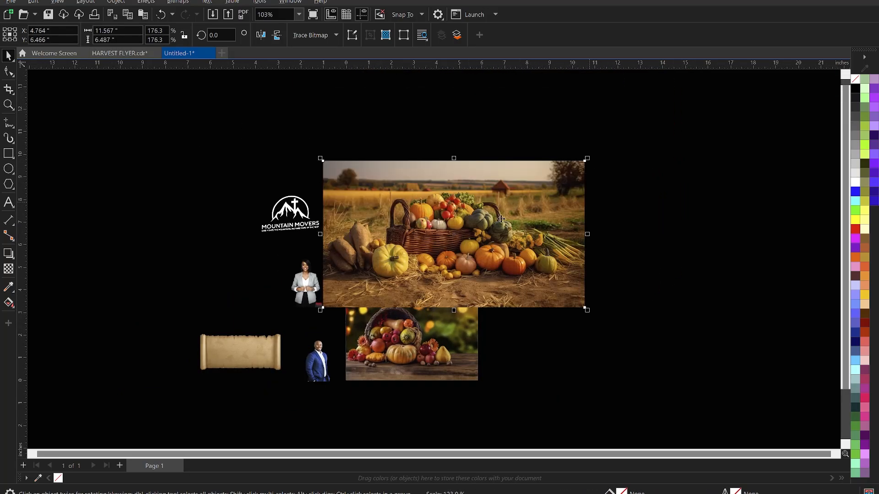
pyautogui.moveTo(398, 259); pyautogui.dragTo(391, 261)
pyautogui.scroll(2, 391, 261)
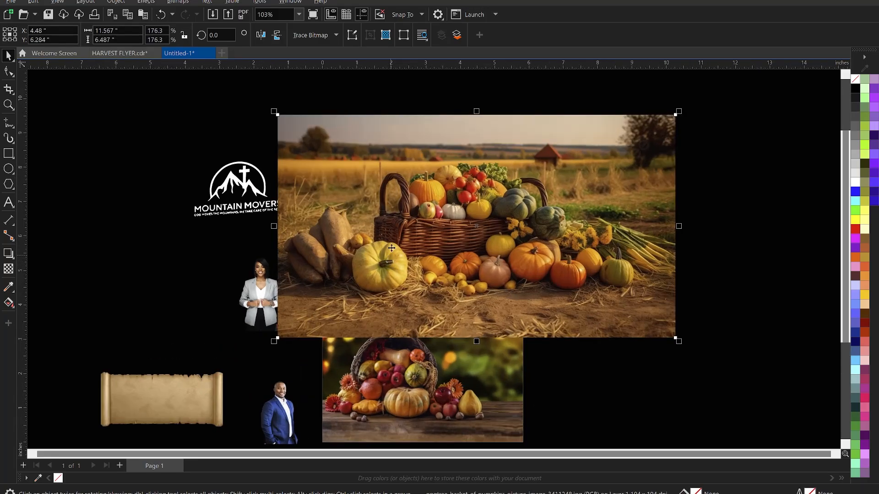
pyautogui.scroll(1, 421, 281)
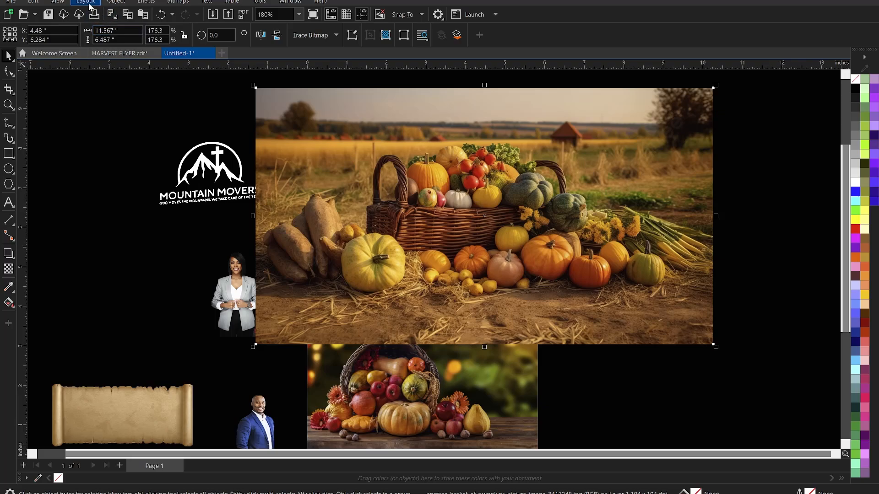
# Convert the harvest photo to a 500 dpi bitmap.
pyautogui.click(174, 3)
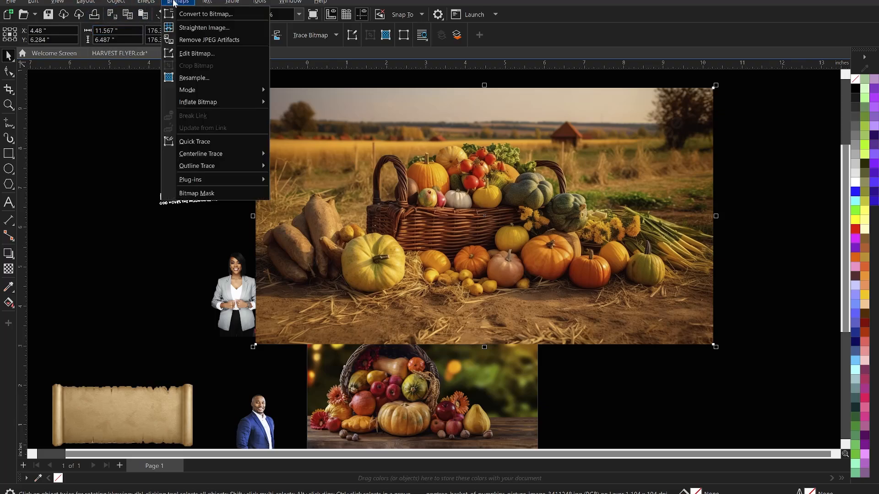
pyautogui.click(213, 13)
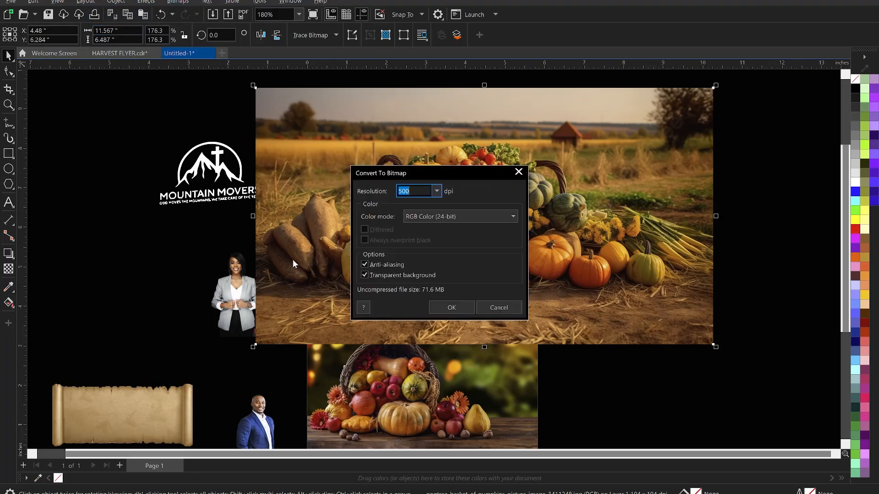
pyautogui.click(452, 309)
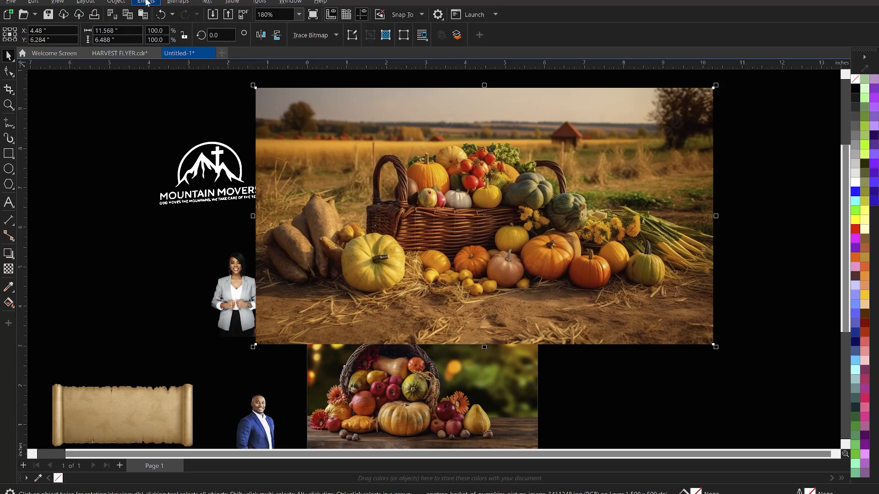
# Apply a 78.6-pixel Gaussian blur to the harvest photo.
pyautogui.click(147, 2)
pyautogui.moveTo(175, 67)
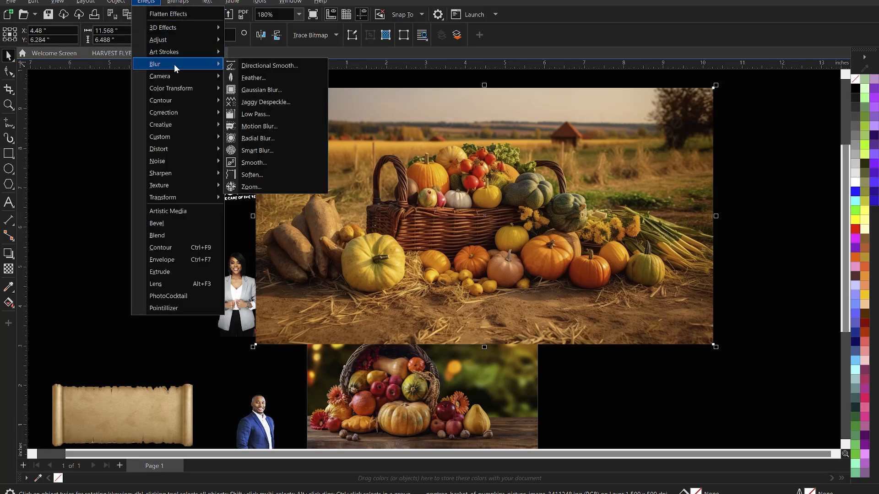
pyautogui.click(272, 90)
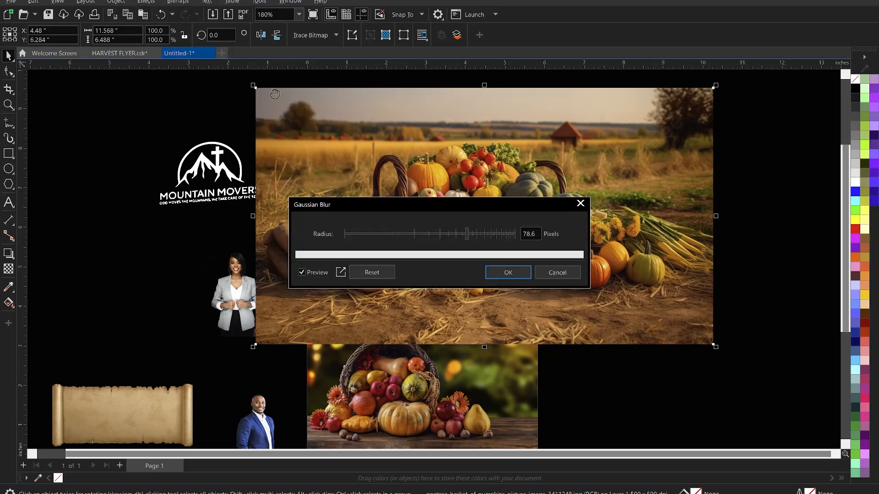
pyautogui.moveTo(496, 202); pyautogui.dragTo(795, 210)
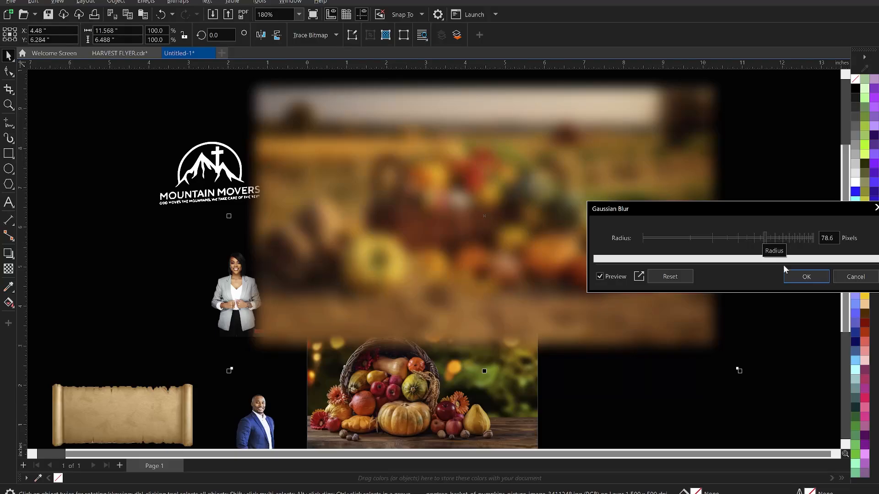
pyautogui.click(807, 280)
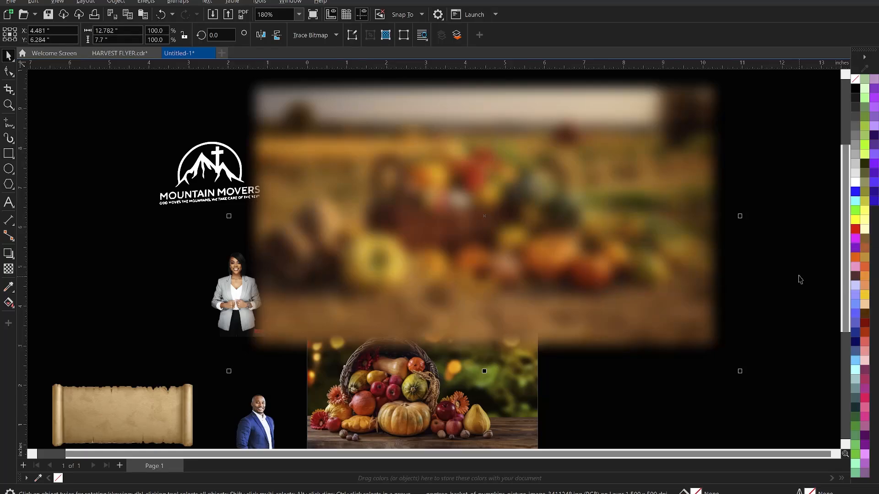
pyautogui.click(787, 213)
pyautogui.scroll(-2, 562, 199)
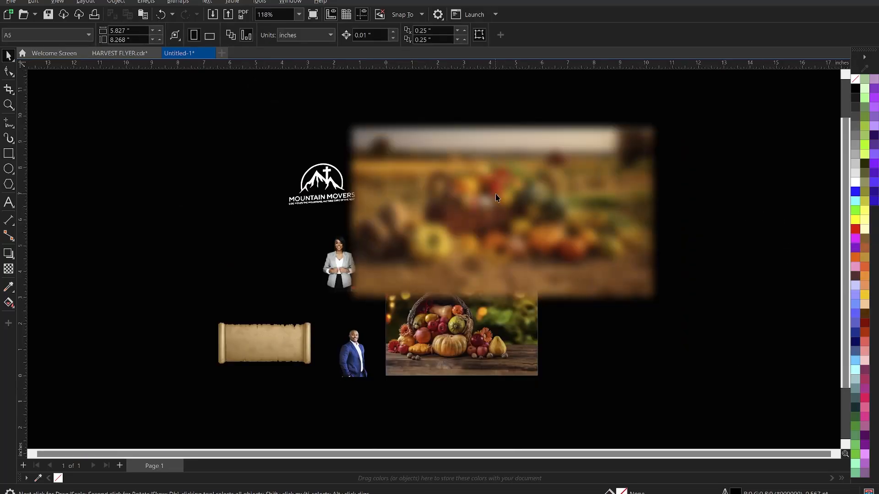
# Place the blurred harvest photo inside the page frame holding the cornucopia.
pyautogui.click(496, 186)
pyautogui.rightClick(497, 187)
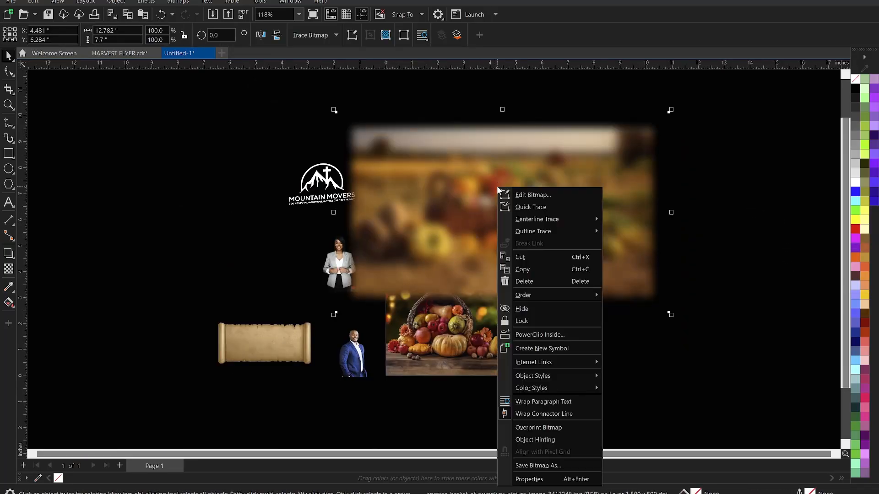
pyautogui.click(545, 341)
pyautogui.click(494, 287)
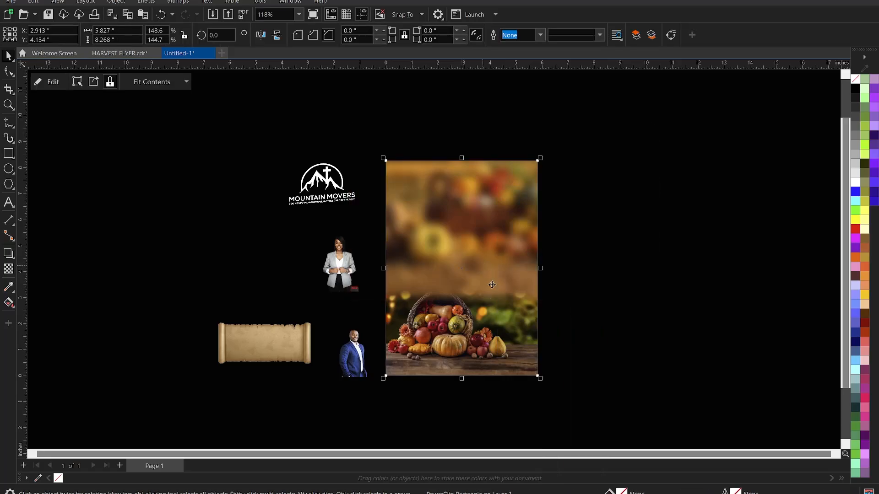
# Enter and exit the frame's contents, selecting the blurred background image inside it.
pyautogui.scroll(1, 495, 316)
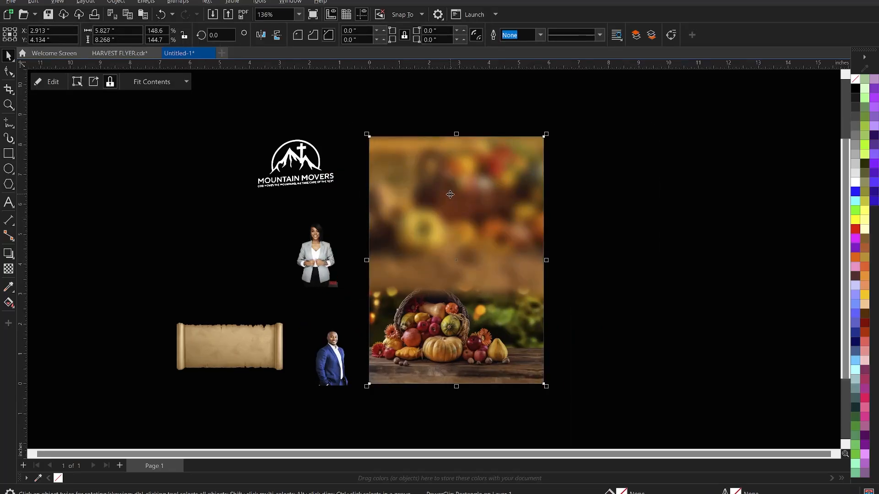
pyautogui.rightClick(450, 195)
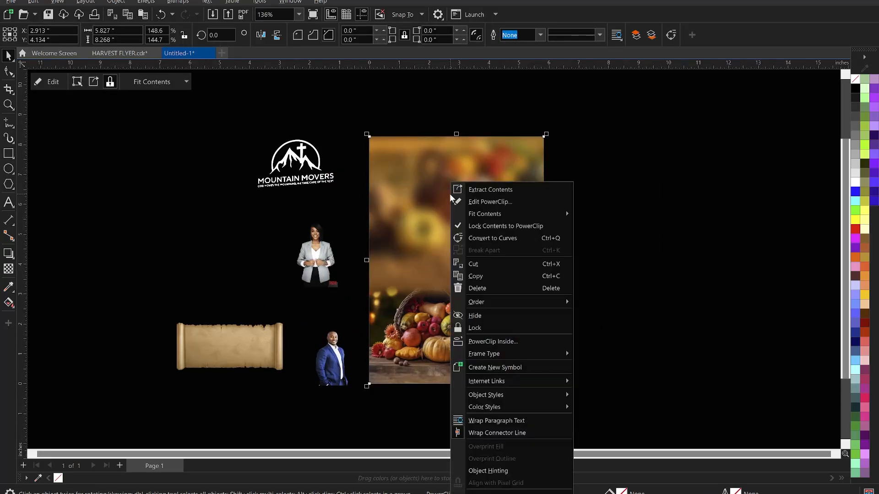
pyautogui.click(505, 204)
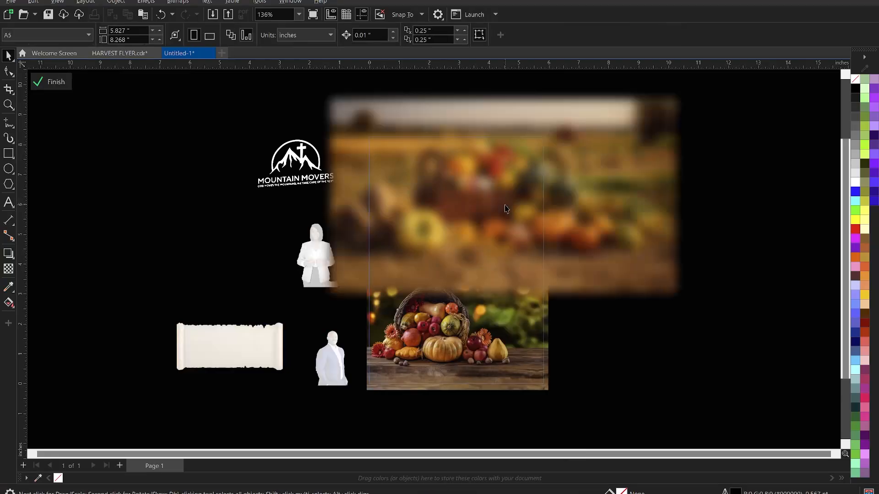
pyautogui.keyDown('ctrl'); pyautogui.click(794, 229); pyautogui.keyUp('ctrl')
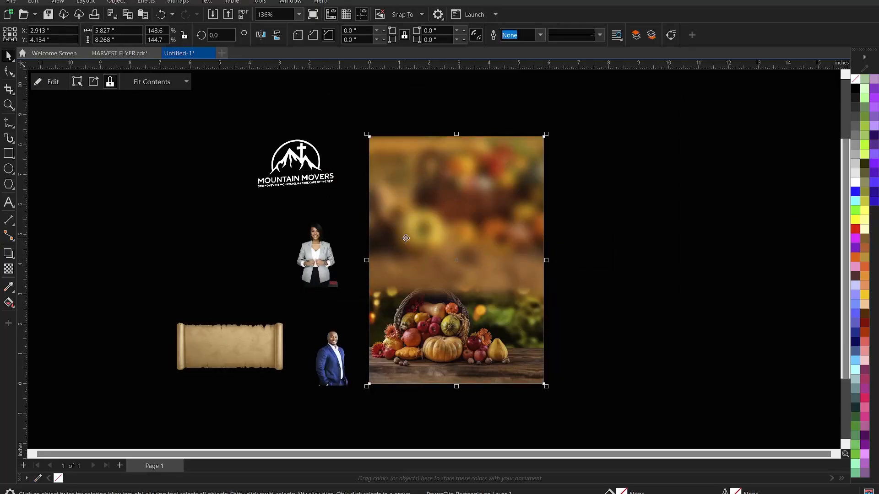
pyautogui.click(423, 221)
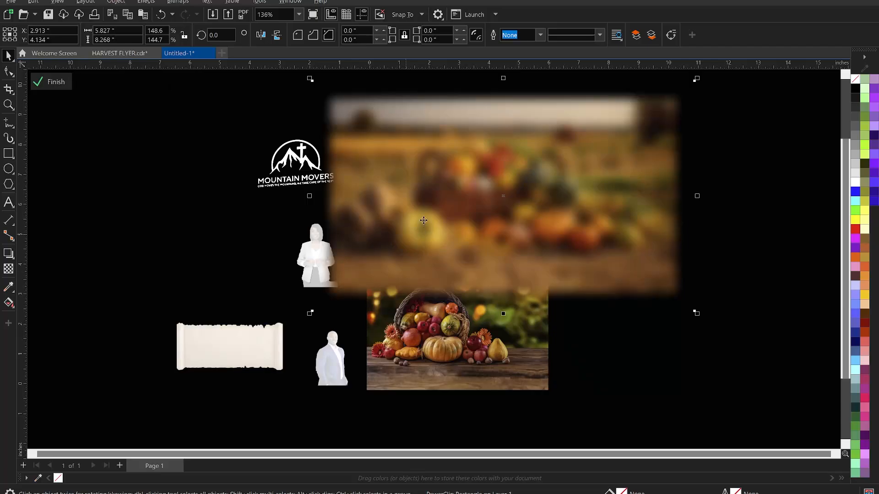
pyautogui.click(423, 221)
pyautogui.keyDown('ctrl'); pyautogui.click(168, 237); pyautogui.keyUp('ctrl')
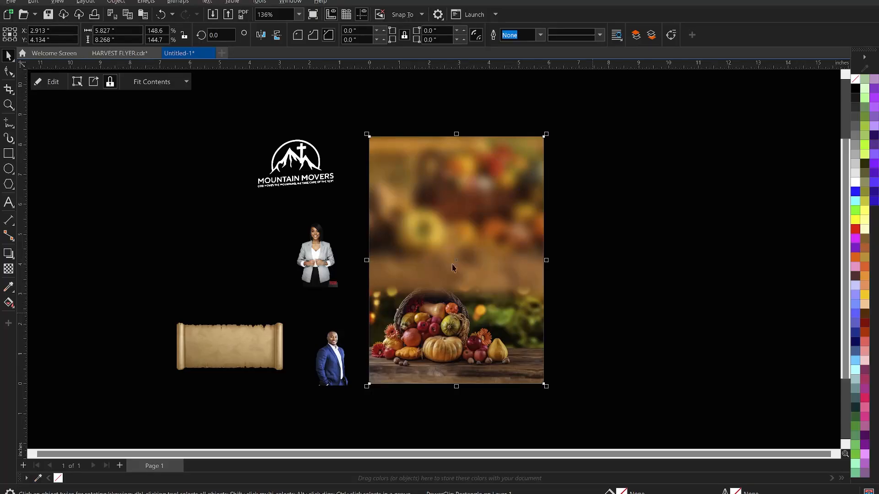
# Inside the frame, scale the blurred background down slightly and send it behind the basket photo.
pyautogui.keyDown('ctrl'); pyautogui.click(427, 212); pyautogui.keyUp('ctrl')
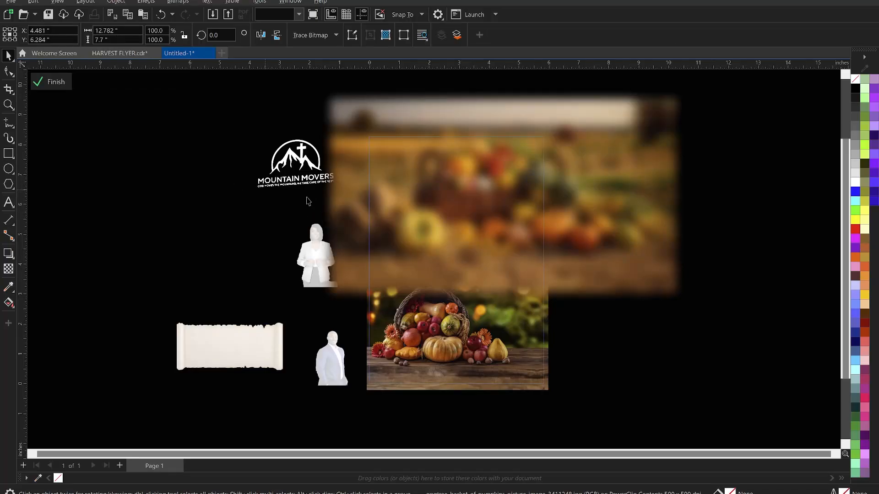
pyautogui.moveTo(700, 319); pyautogui.dragTo(683, 316)
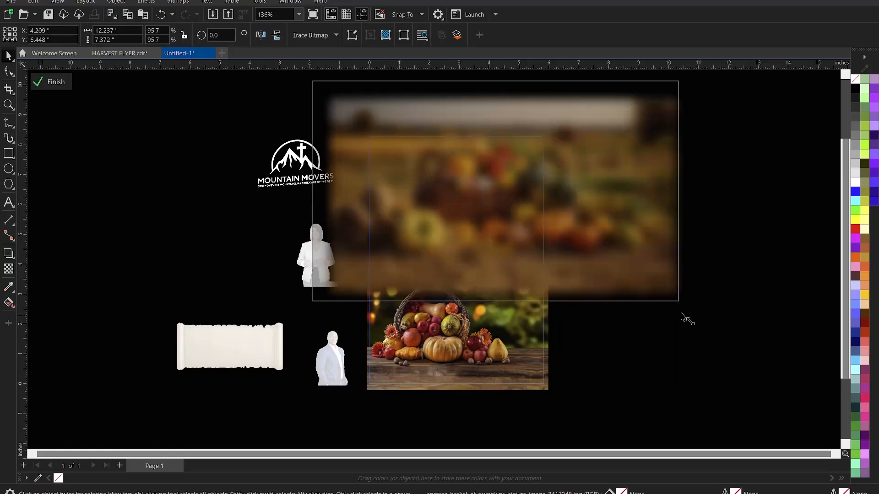
pyautogui.rightClick(457, 157)
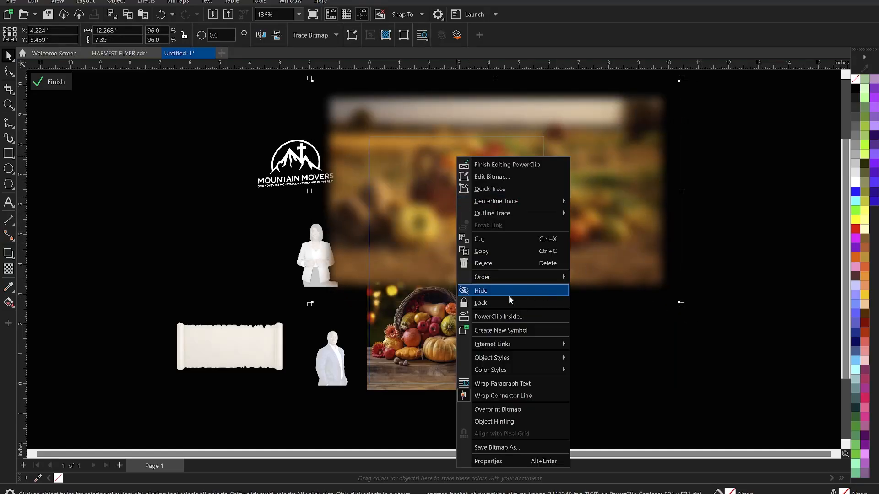
pyautogui.moveTo(493, 278)
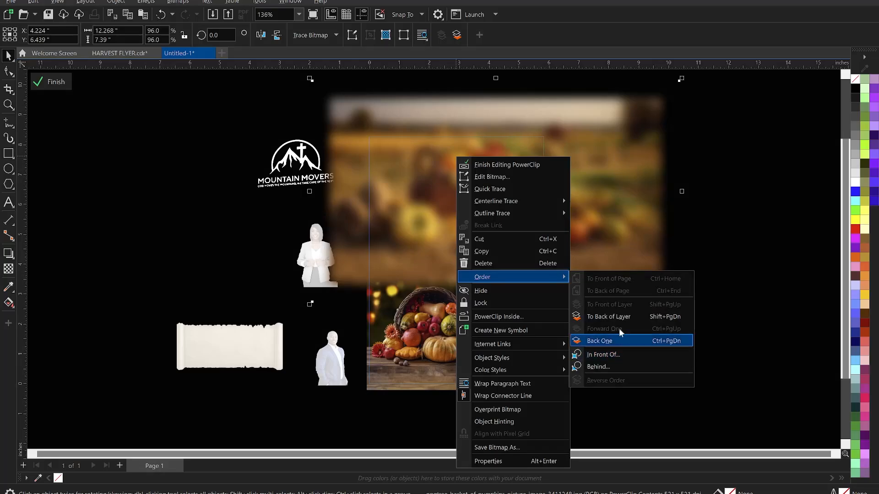
pyautogui.click(624, 314)
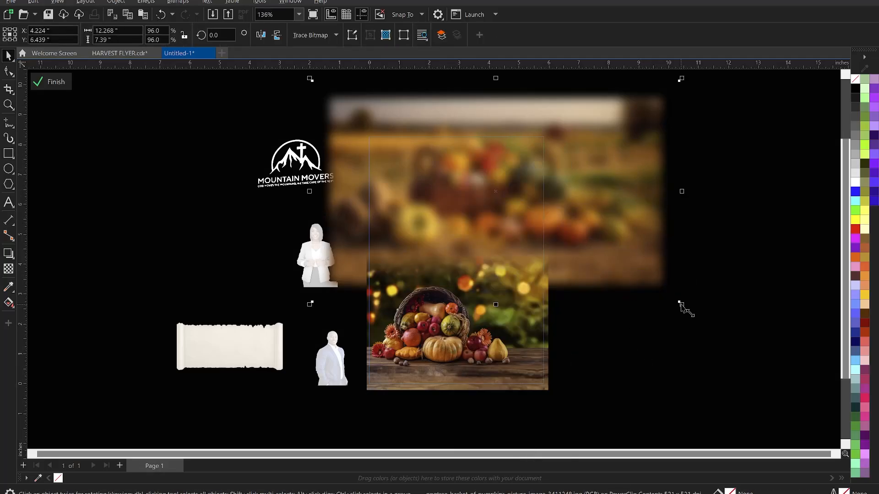
# Enlarge the blurred background to about 102%, shift it left, and finish editing the frame.
pyautogui.moveTo(681, 304); pyautogui.dragTo(702, 325)
pyautogui.moveTo(645, 229); pyautogui.dragTo(635, 229)
pyautogui.moveTo(694, 318); pyautogui.dragTo(699, 324)
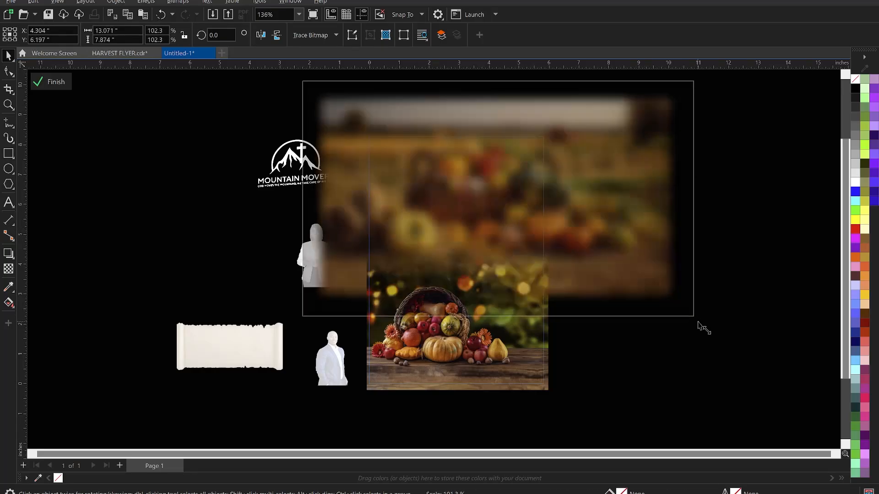
pyautogui.moveTo(646, 227); pyautogui.dragTo(633, 220)
pyautogui.keyDown('ctrl'); pyautogui.click(738, 254); pyautogui.keyUp('ctrl')
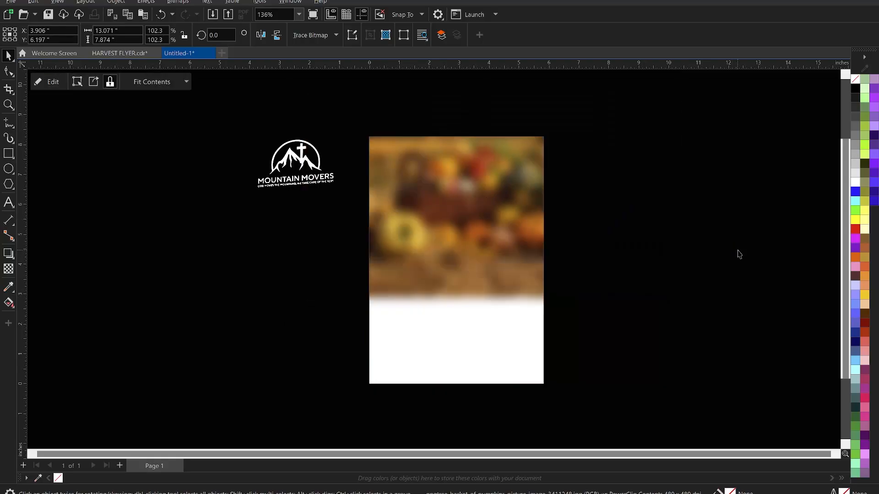
pyautogui.click(738, 254)
pyautogui.press('z')
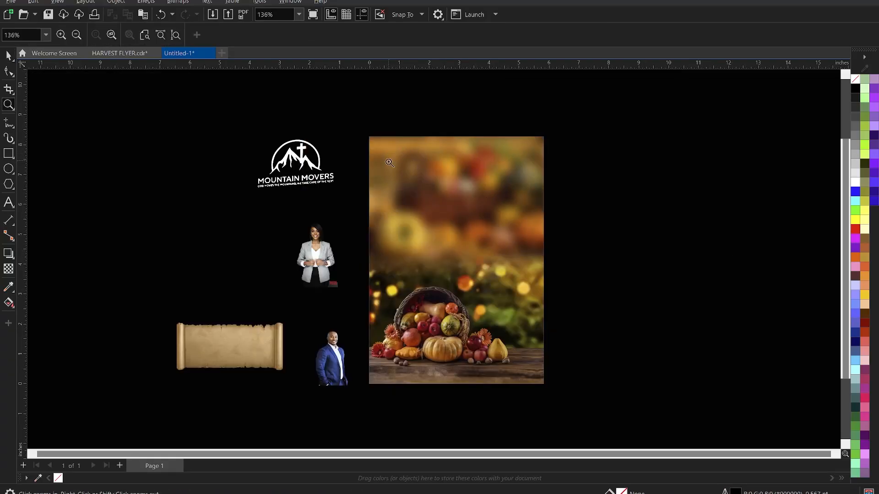
# Draw a 5.863 × 3.63 in rectangle over the image's upper half, aligned to its left and top edges.
pyautogui.moveTo(362, 125); pyautogui.dragTo(552, 390)
pyautogui.press('space')
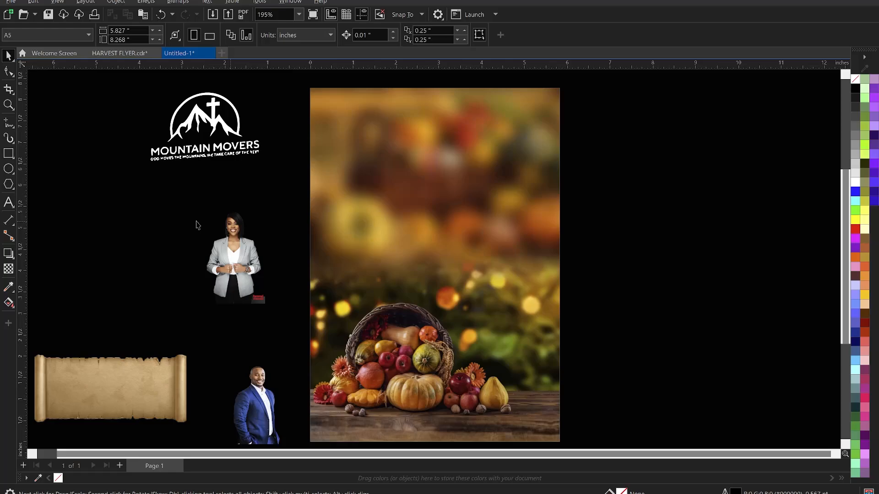
pyautogui.click(8, 153)
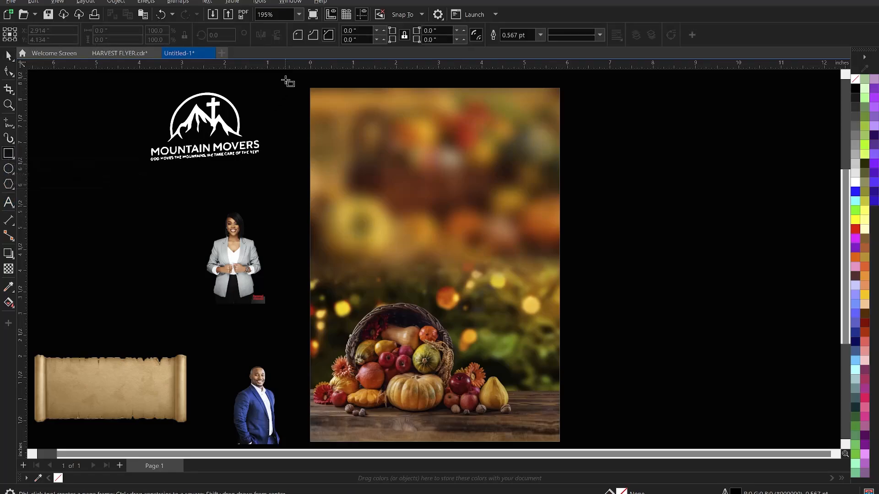
pyautogui.moveTo(300, 79); pyautogui.dragTo(561, 243)
pyautogui.press('space')
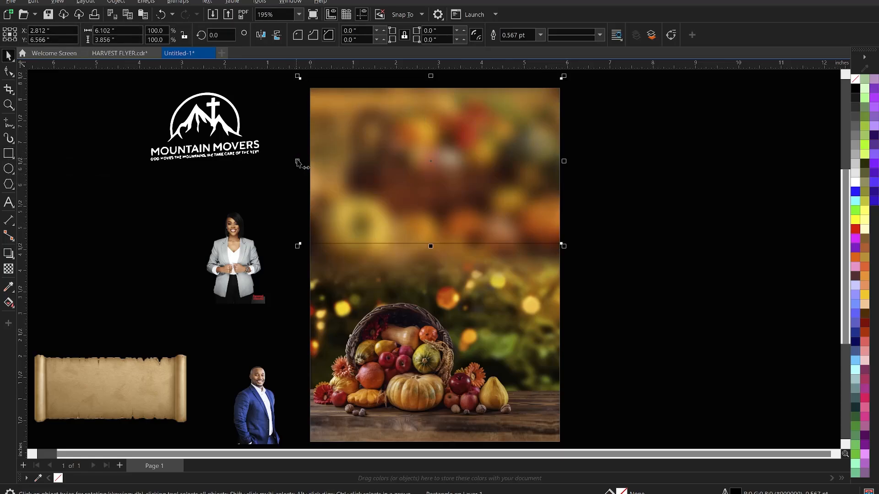
pyautogui.moveTo(297, 164); pyautogui.dragTo(309, 164)
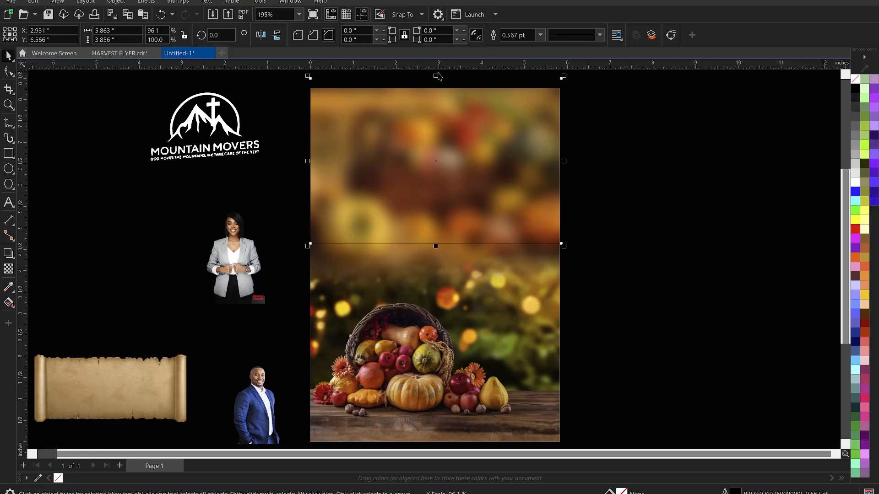
pyautogui.moveTo(438, 76); pyautogui.dragTo(437, 88)
pyautogui.scroll(-2, 436, 89)
pyautogui.scroll(1, 412, 242)
pyautogui.scroll(1, 405, 203)
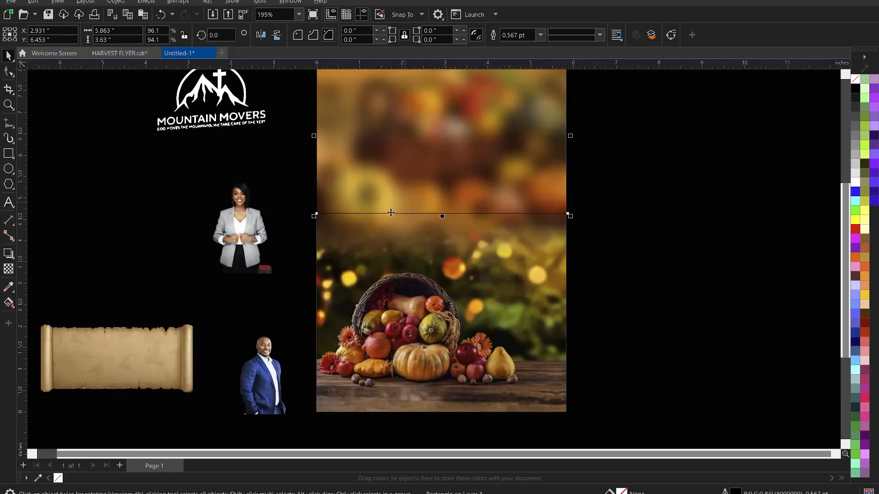
# Fill the upper rectangle with olive #3D3107 sampled from the photo and remove its outline.
pyautogui.click(7, 288)
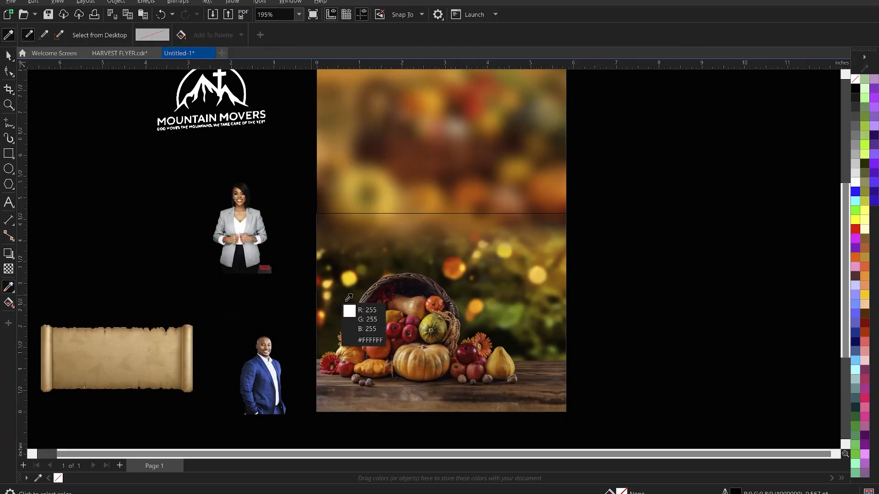
pyautogui.scroll(1, 355, 290)
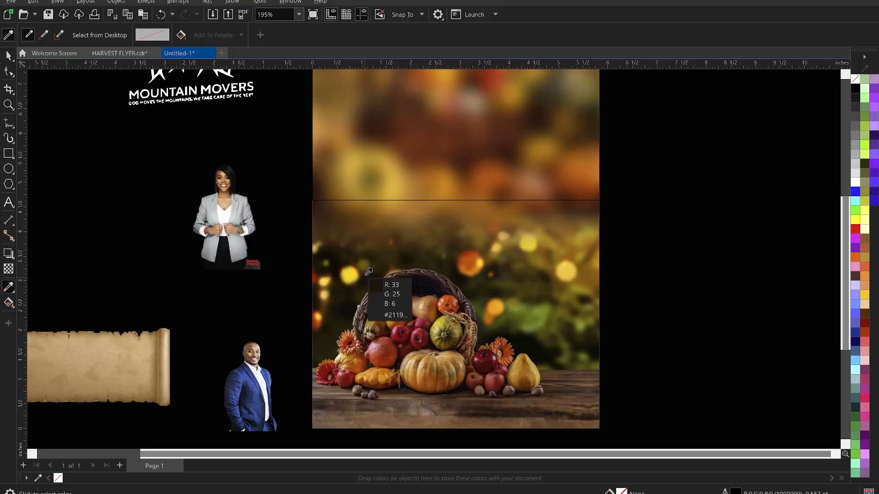
pyautogui.scroll(1, 367, 272)
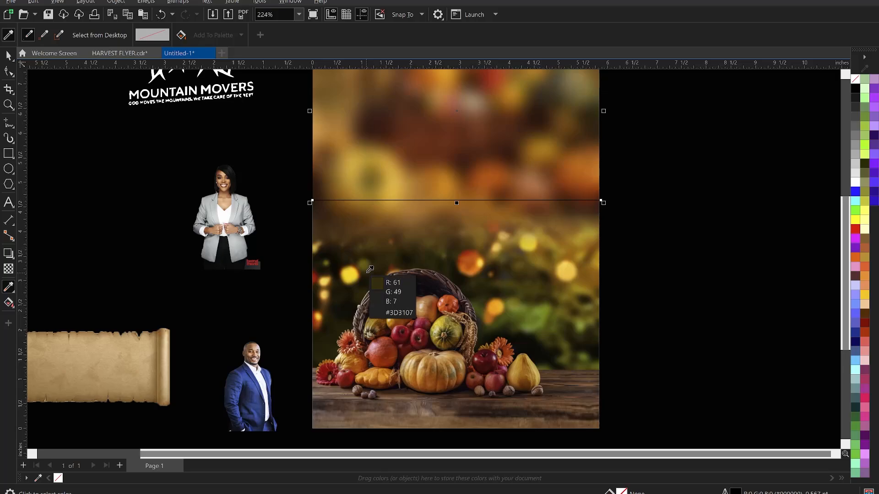
pyautogui.click(369, 270)
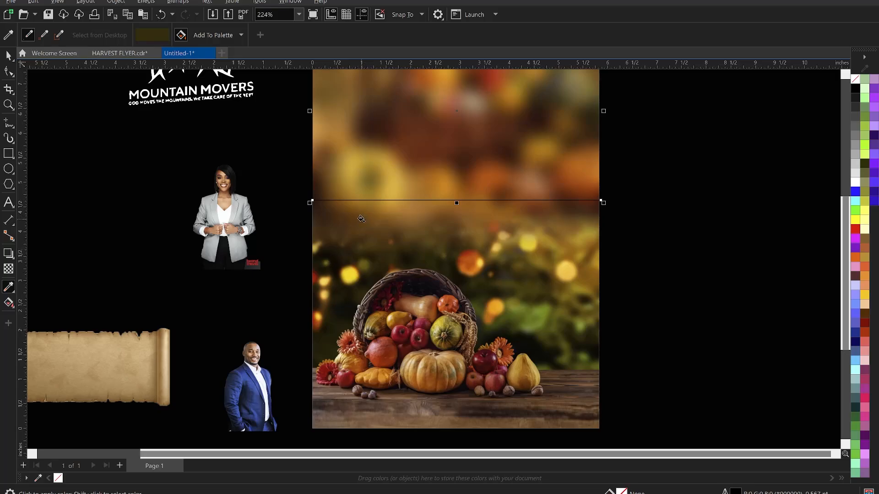
pyautogui.click(394, 145)
pyautogui.scroll(-1, 408, 162)
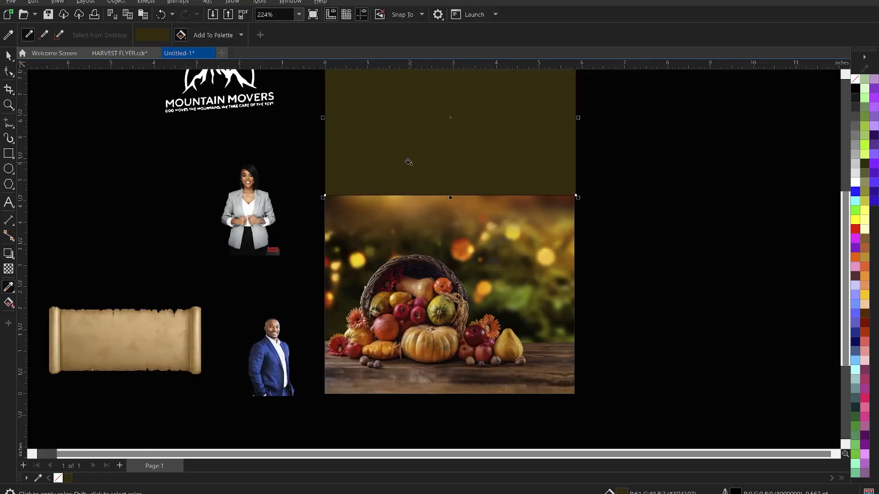
pyautogui.press('space')
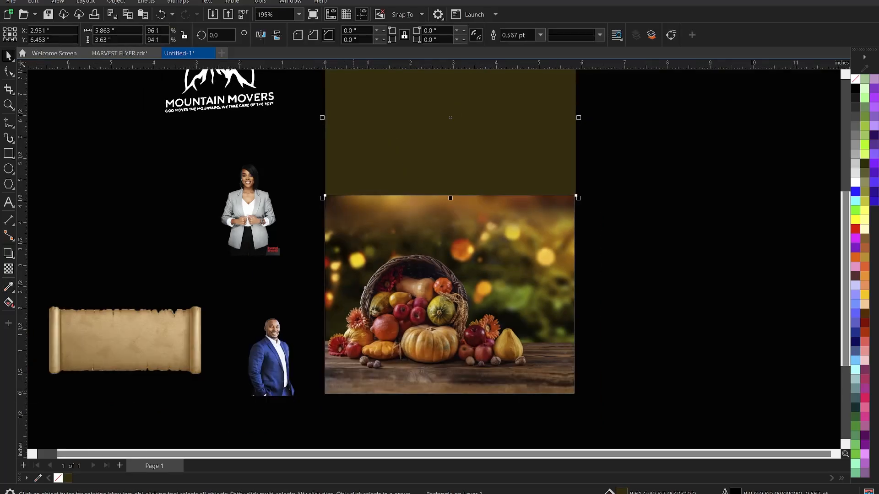
pyautogui.rightClick(58, 478)
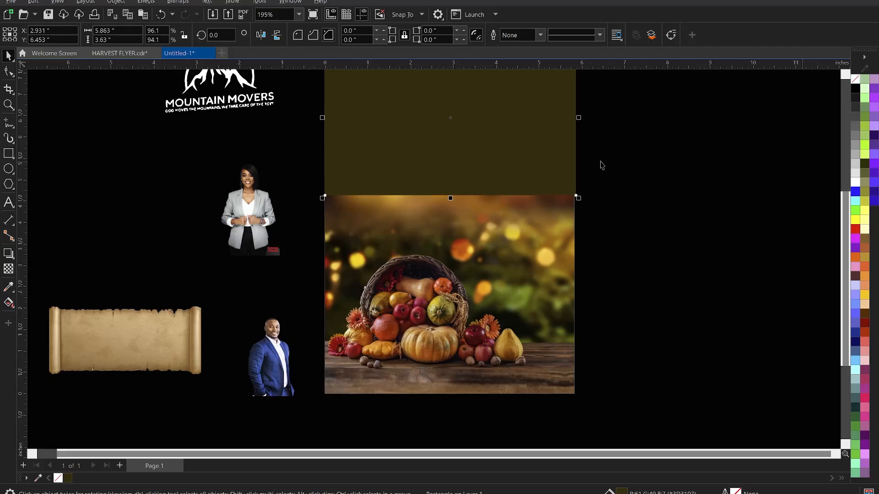
pyautogui.scroll(-4, 364, 280)
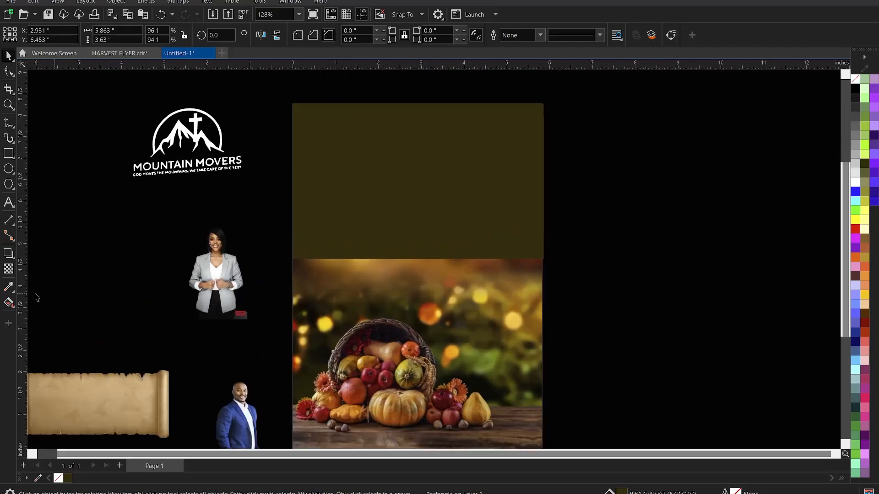
# Give the olive rectangle a fountain transparency fading into the photo below.
pyautogui.click(8, 269)
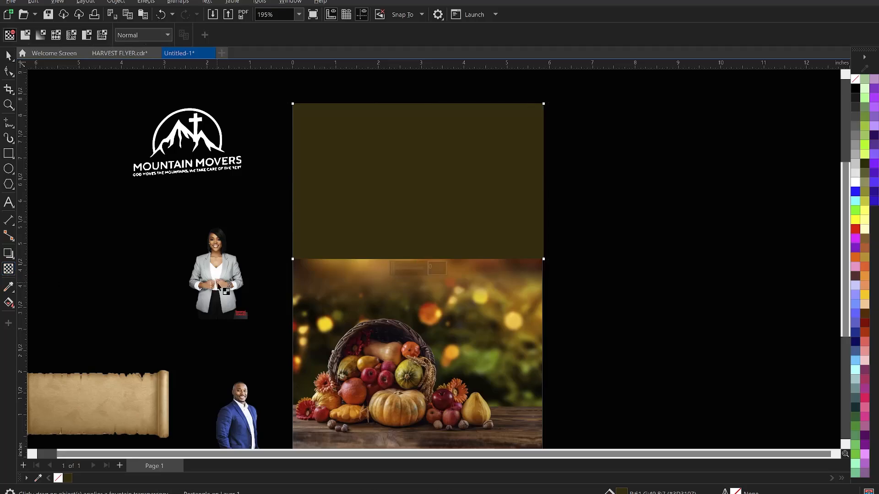
pyautogui.click(407, 216)
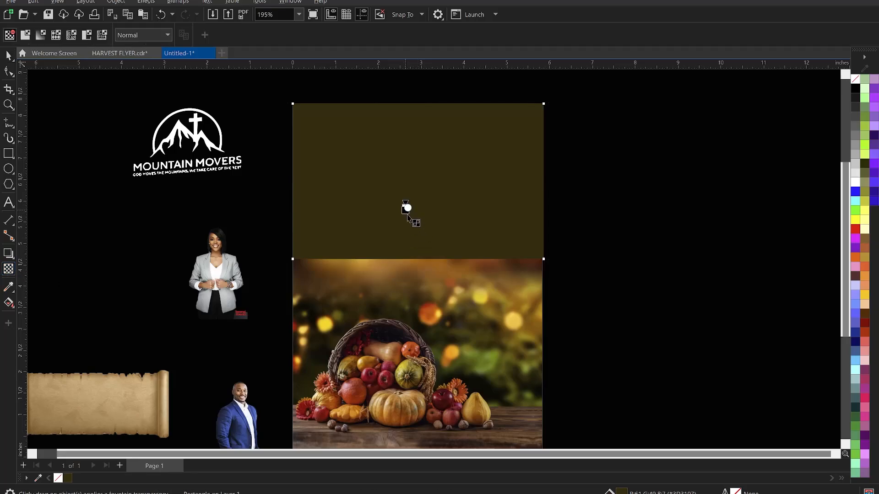
pyautogui.moveTo(408, 217); pyautogui.dragTo(405, 258)
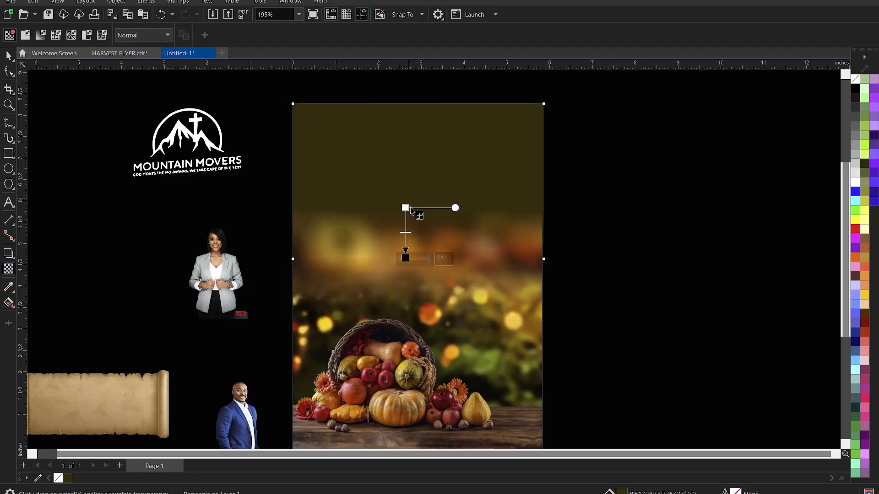
pyautogui.moveTo(405, 208); pyautogui.dragTo(403, 194)
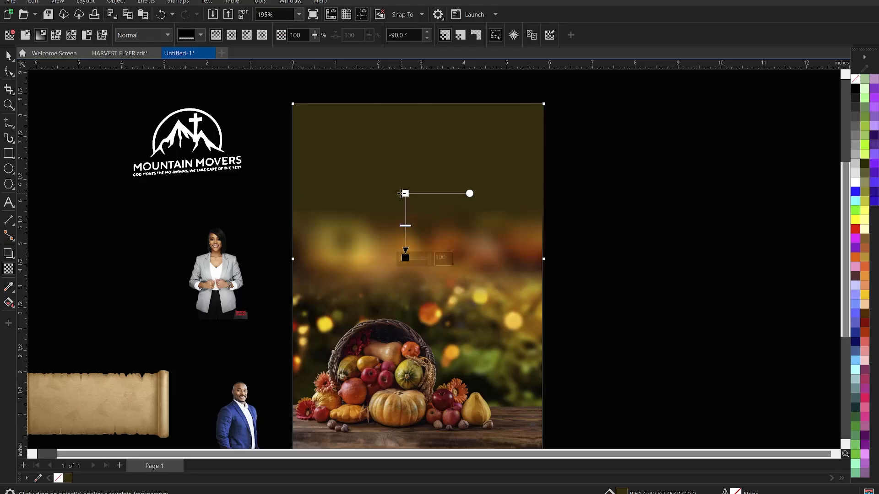
pyautogui.press('space')
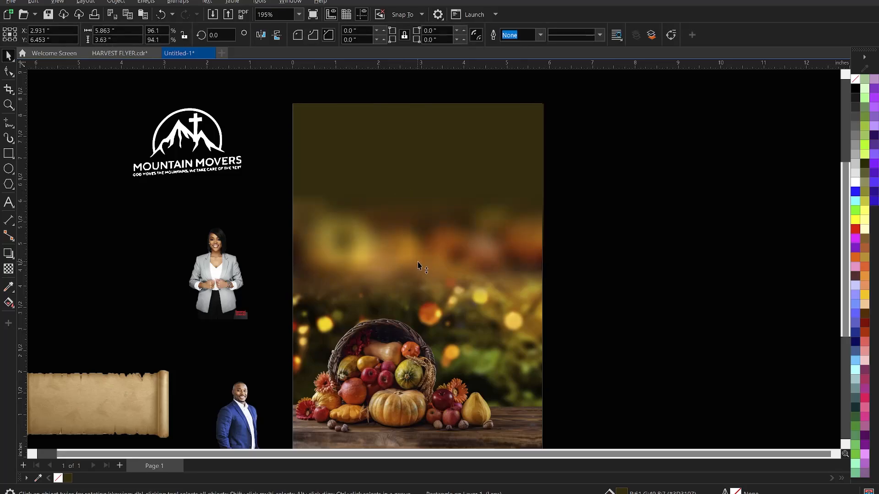
# Shorten the faded rectangle from the bottom and move it down the image.
pyautogui.moveTo(418, 266); pyautogui.dragTo(418, 250)
pyautogui.scroll(-2, 459, 159)
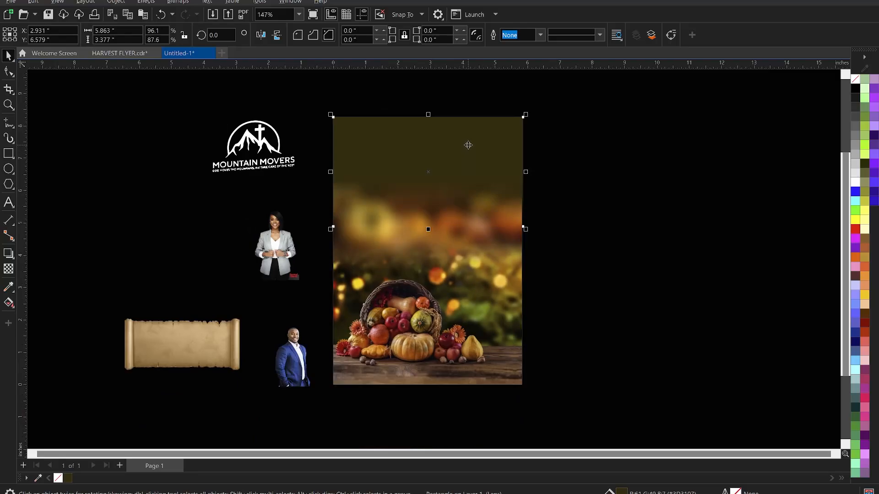
pyautogui.moveTo(469, 145); pyautogui.dragTo(452, 317)
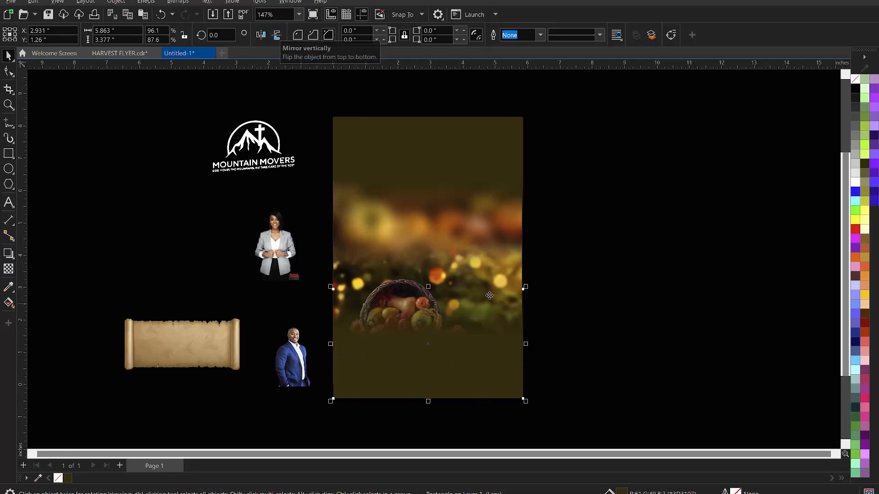
pyautogui.keyDown('shift'); pyautogui.click(473, 261); pyautogui.keyUp('shift')
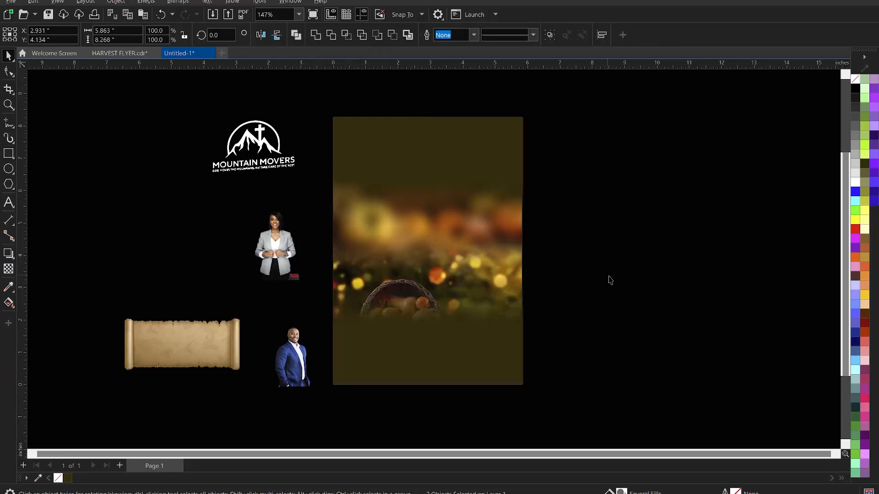
pyautogui.press('Escape')
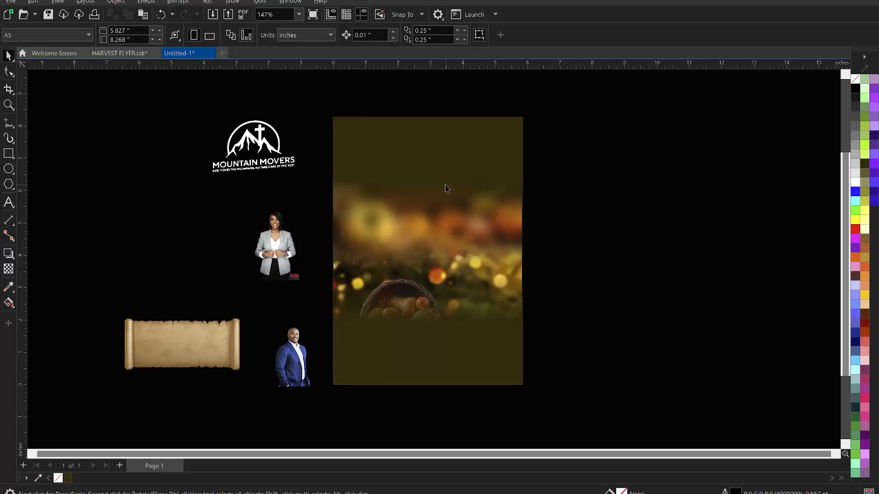
pyautogui.click(438, 171)
pyautogui.scroll(2, 444, 125)
# Stretch the transparency gradient further up and set its merge mode to Multiply.
pyautogui.press('space')
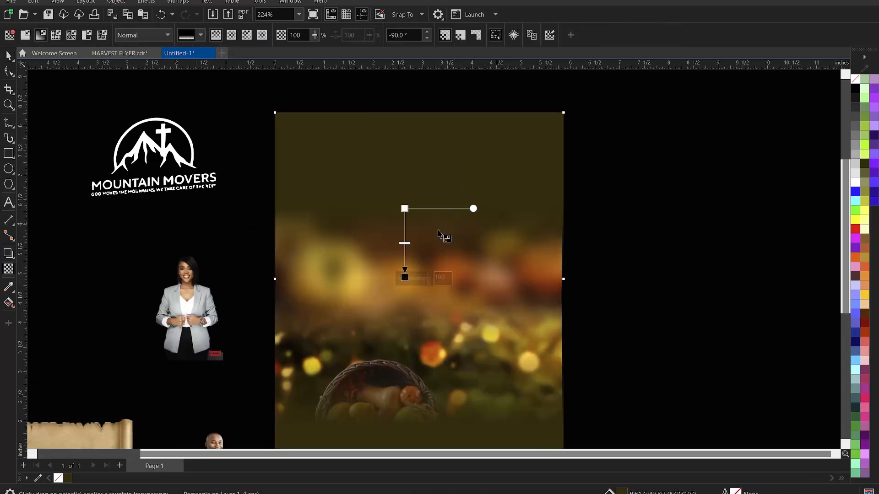
pyautogui.moveTo(405, 208); pyautogui.dragTo(405, 177)
pyautogui.press('space')
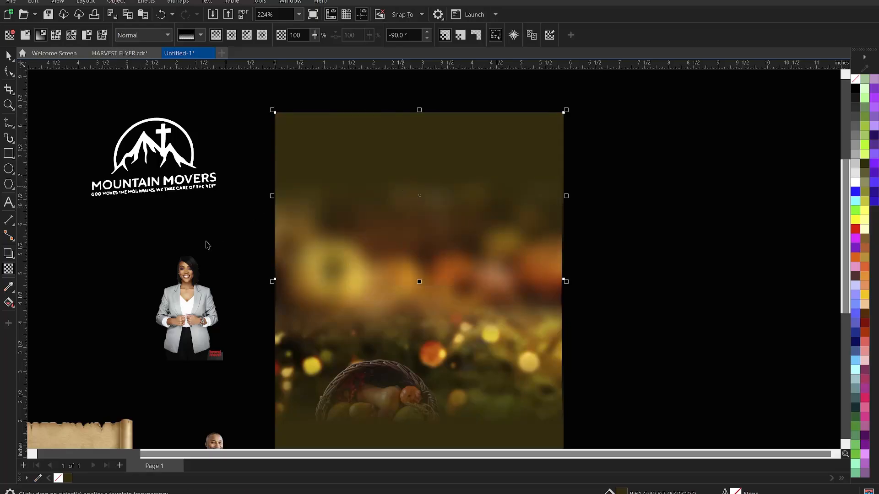
pyautogui.click(8, 269)
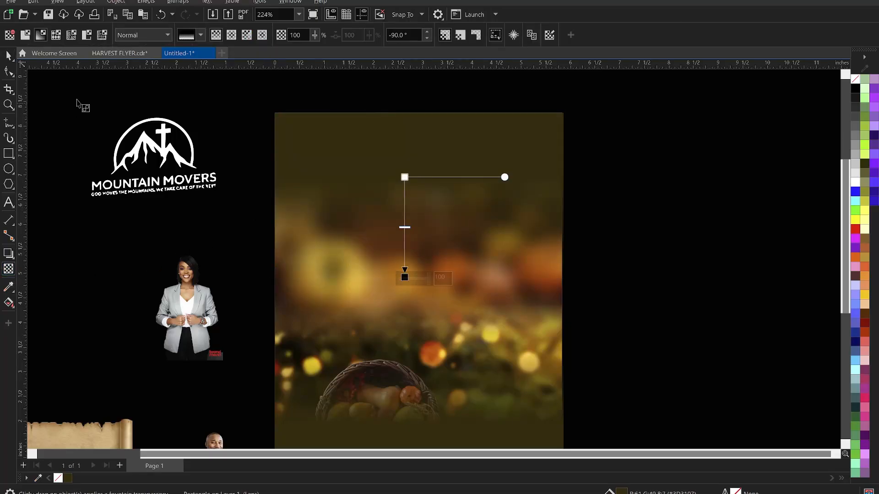
pyautogui.click(148, 32)
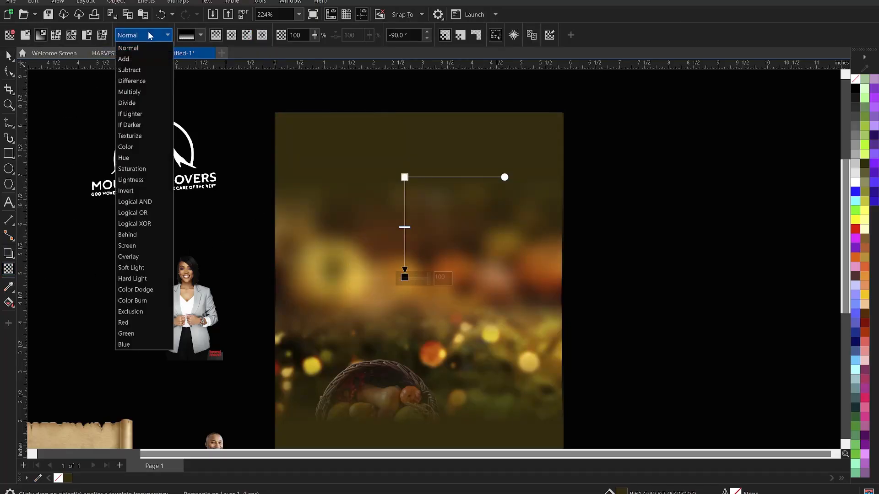
pyautogui.click(137, 92)
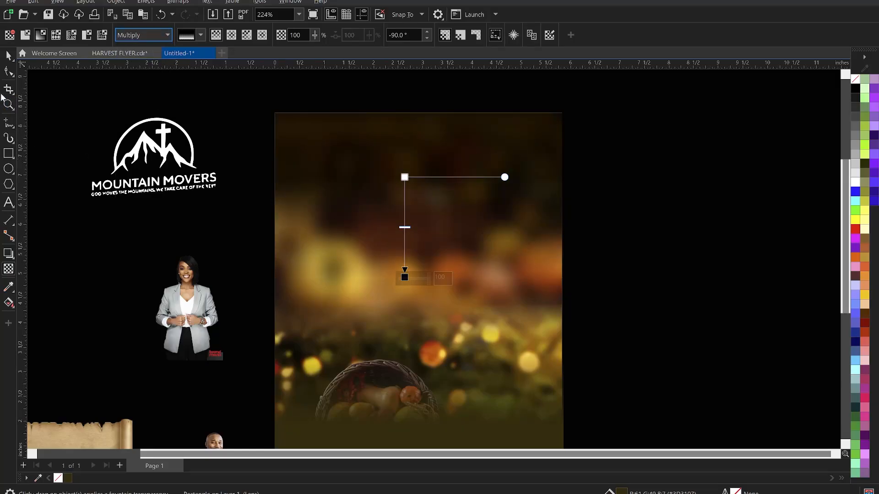
# Return to the Pick tool and reselect the overlay rectangle over the background.
pyautogui.click(8, 56)
pyautogui.click(108, 108)
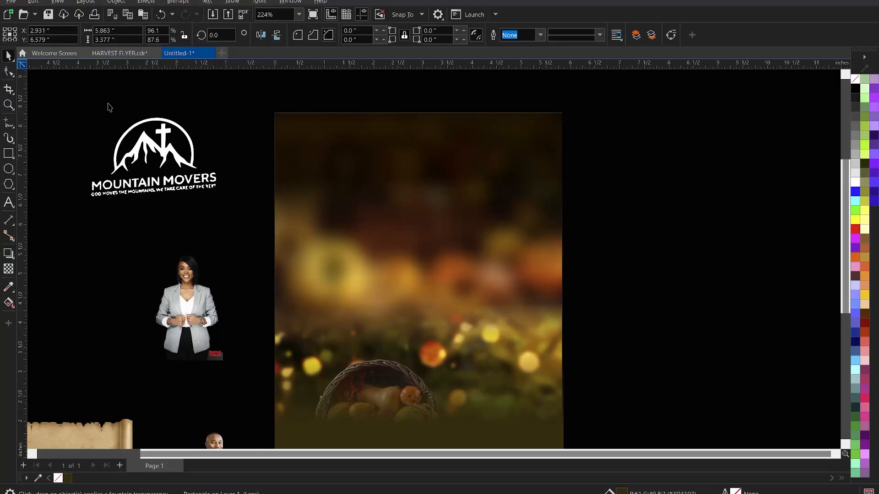
pyautogui.click(393, 202)
pyautogui.scroll(-3, 452, 211)
pyautogui.click(569, 213)
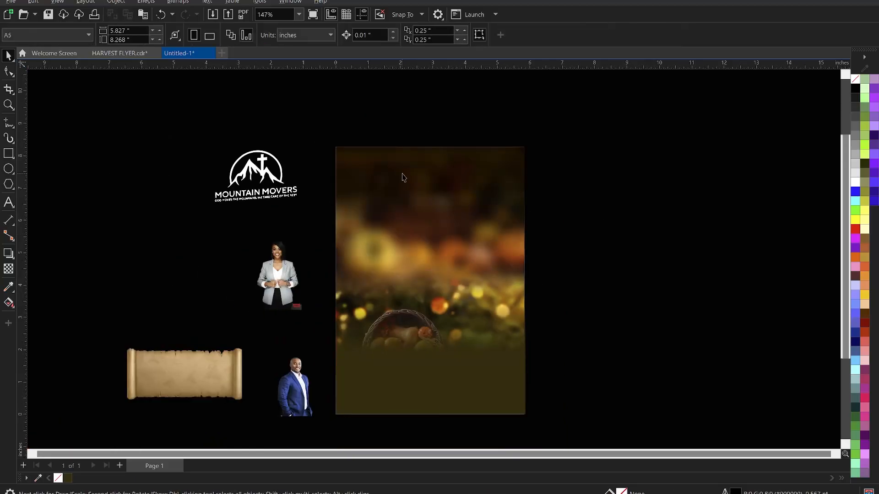
pyautogui.scroll(3, 440, 188)
pyautogui.click(440, 189)
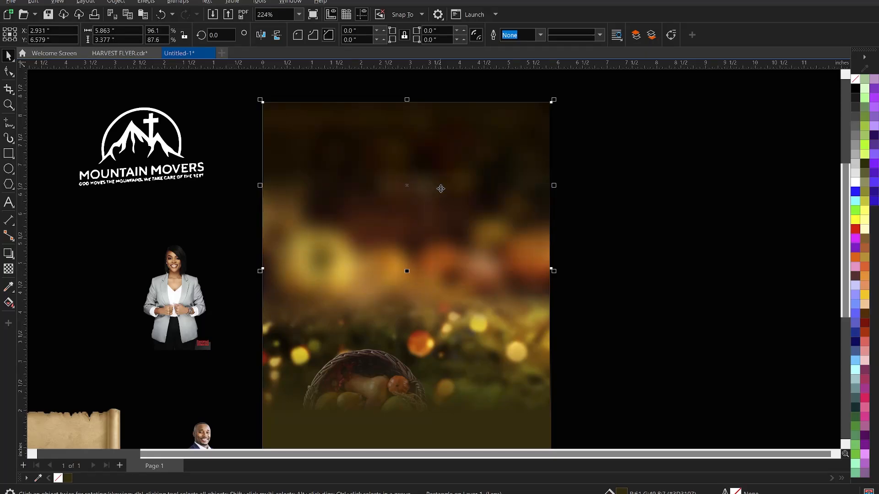
pyautogui.scroll(-2, 467, 167)
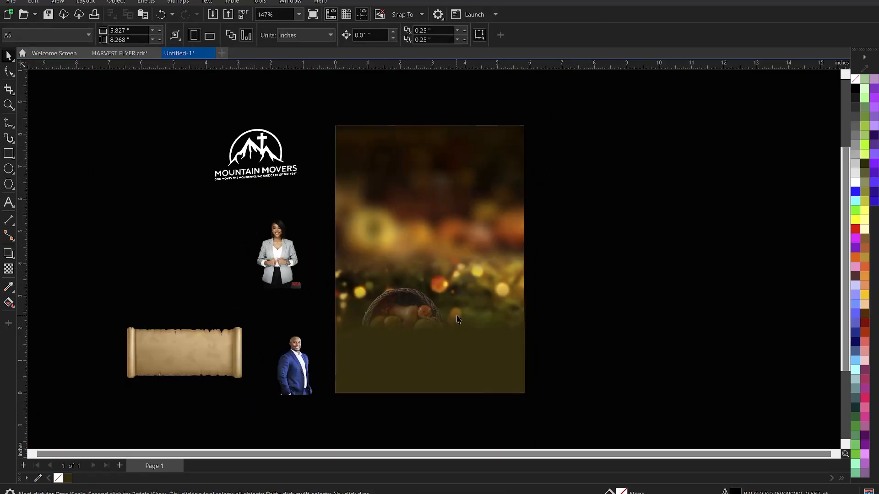
pyautogui.scroll(2, 454, 390)
pyautogui.scroll(1, 453, 390)
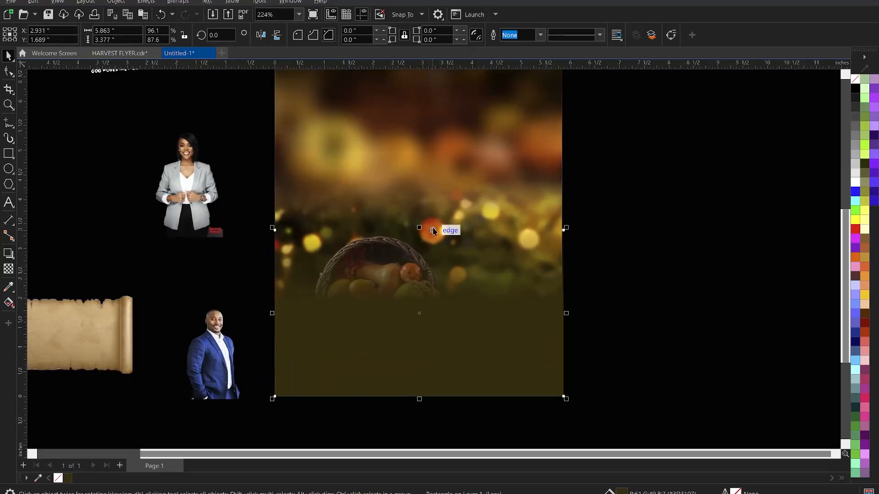
# Resize the overlay's top and bottom edges, lower it slightly, and fill it with black.
pyautogui.moveTo(419, 228); pyautogui.dragTo(420, 259)
pyautogui.scroll(-3, 452, 327)
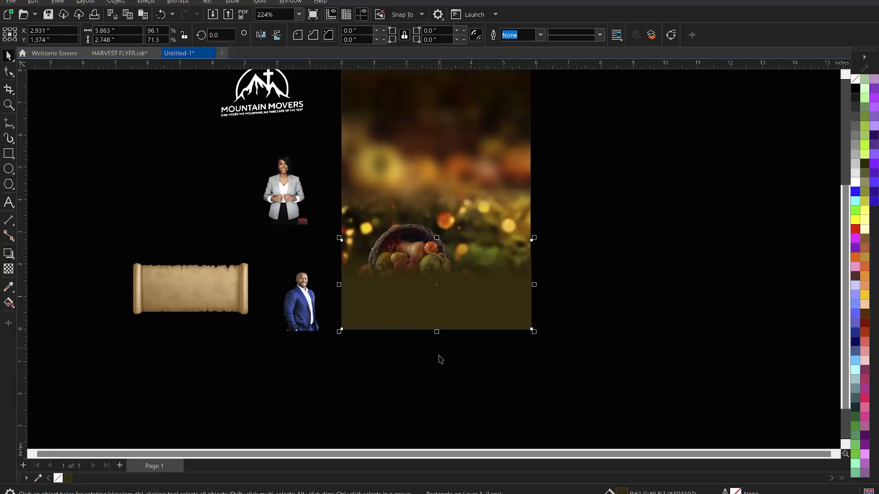
pyautogui.scroll(2, 458, 361)
pyautogui.moveTo(436, 324); pyautogui.dragTo(444, 345)
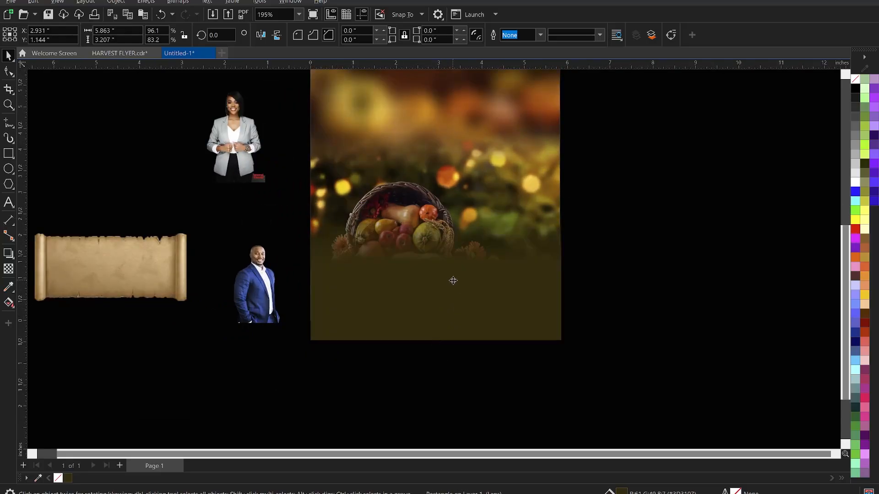
pyautogui.moveTo(453, 281); pyautogui.dragTo(452, 287)
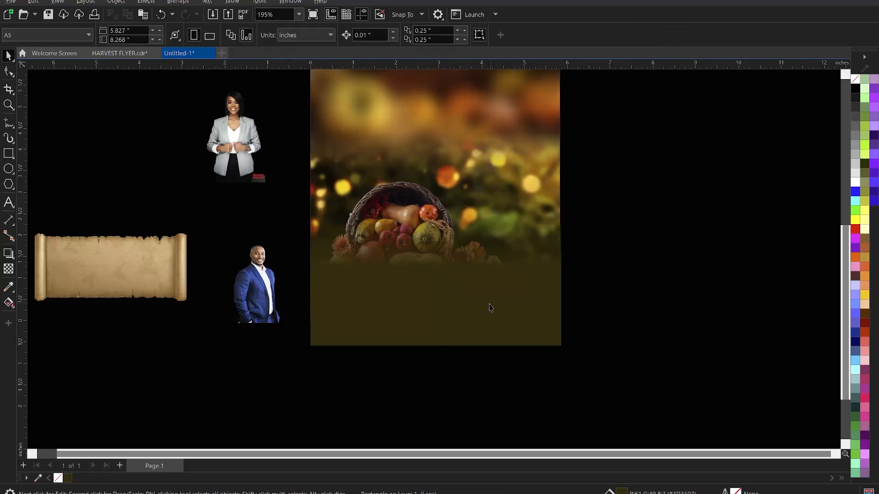
pyautogui.click(855, 88)
# PowerClip the background and overlay inside the A5 page rectangle.
pyautogui.scroll(-3, 457, 311)
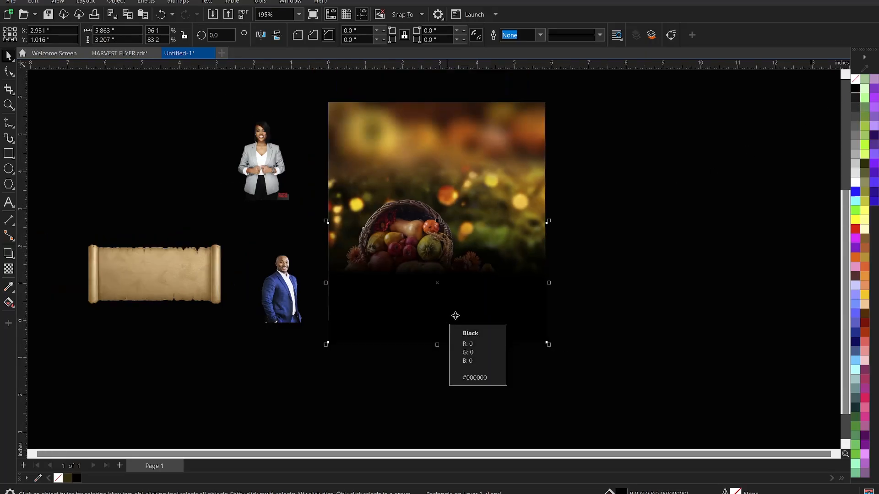
pyautogui.scroll(1, 463, 309)
pyautogui.rightClick(459, 322)
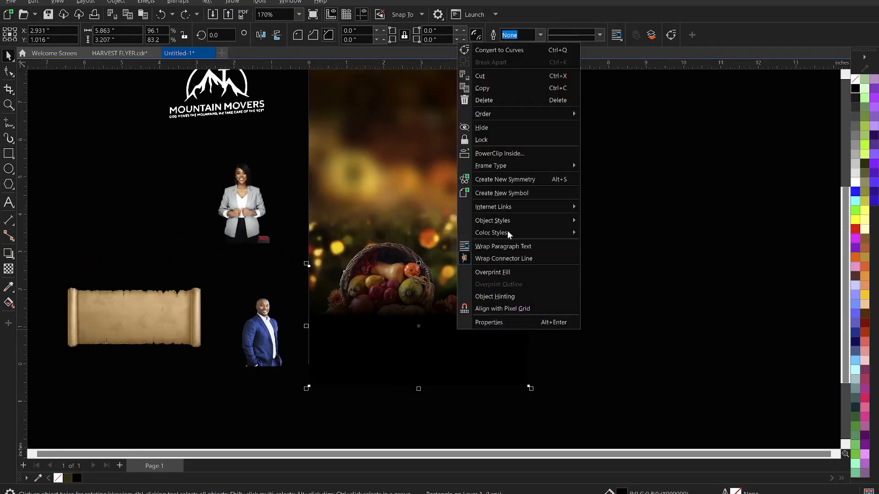
pyautogui.click(490, 153)
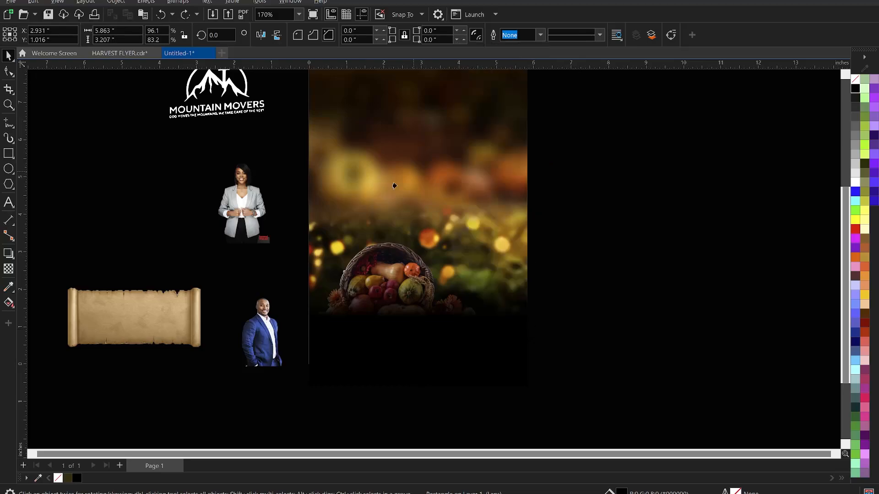
pyautogui.click(367, 228)
# Zoom in on the flyer page and open the clipped frame's contents for editing.
pyautogui.press('z')
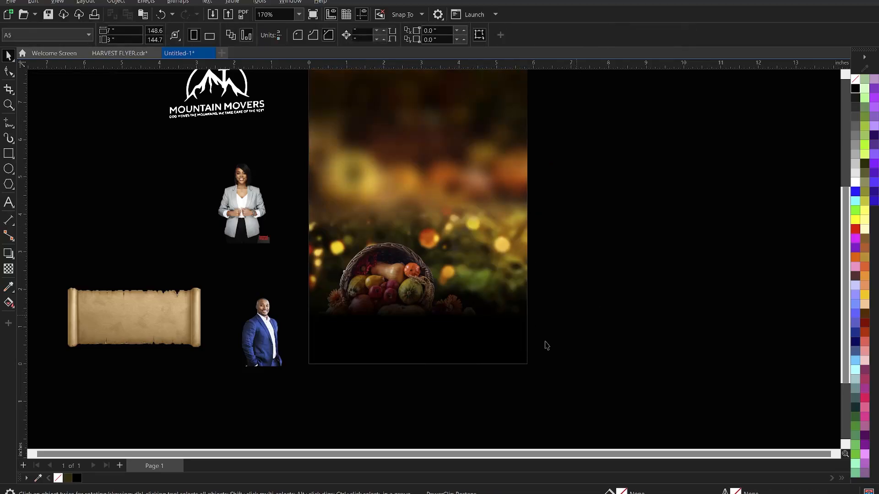
pyautogui.scroll(-2, 531, 347)
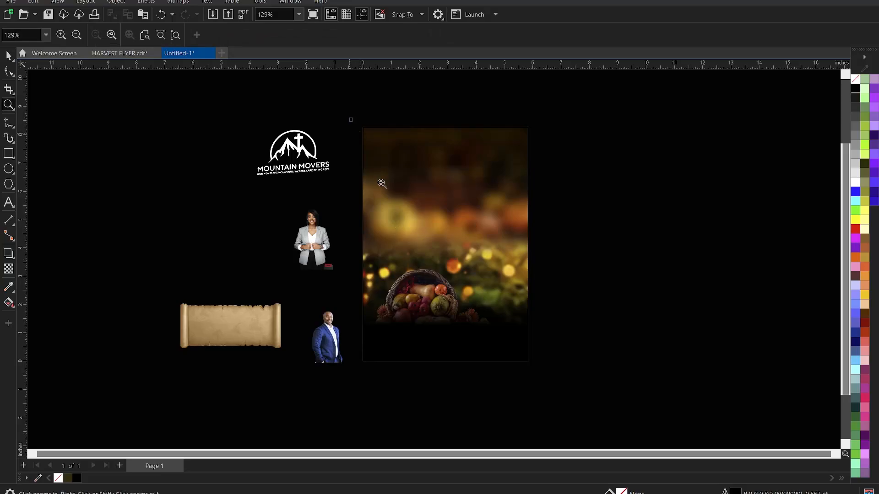
pyautogui.moveTo(350, 118); pyautogui.dragTo(548, 370)
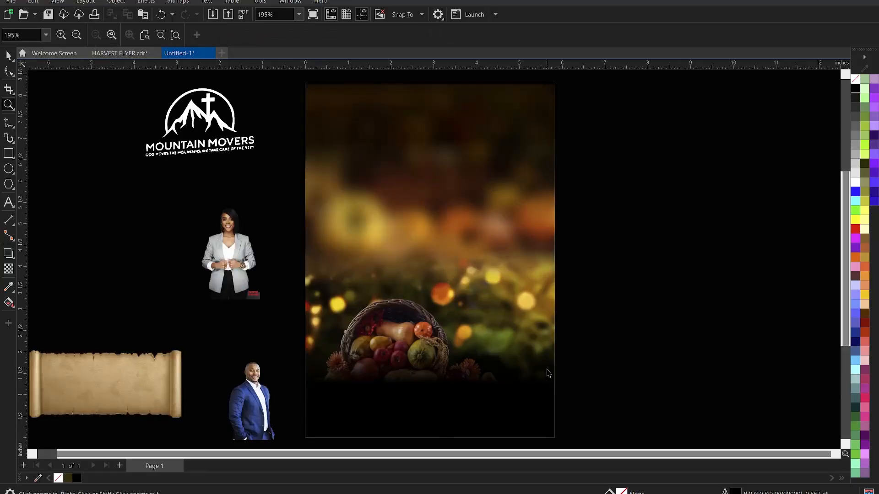
pyautogui.press('space')
pyautogui.click(451, 339)
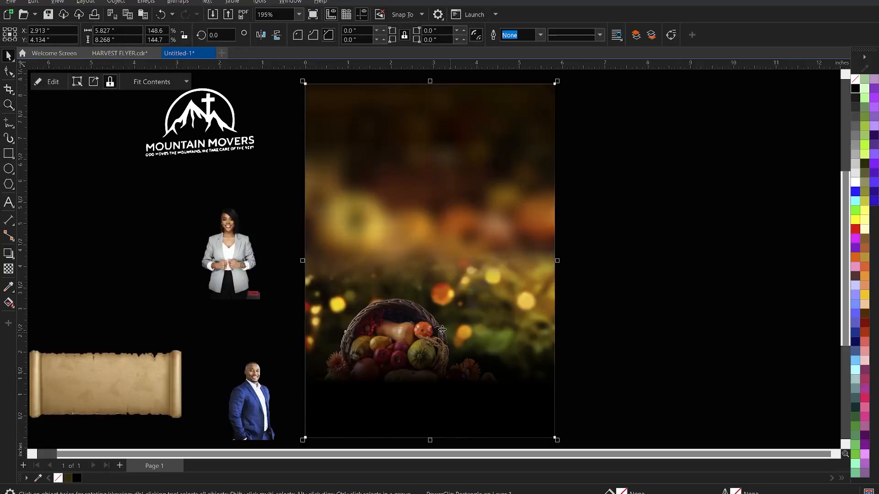
pyautogui.doubleClick(444, 330)
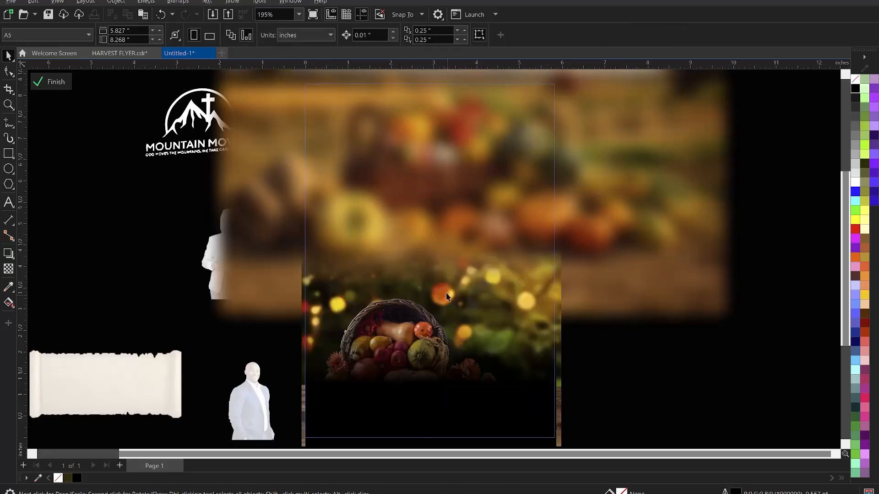
pyautogui.scroll(-2, 453, 283)
pyautogui.scroll(1, 488, 384)
pyautogui.scroll(2, 490, 385)
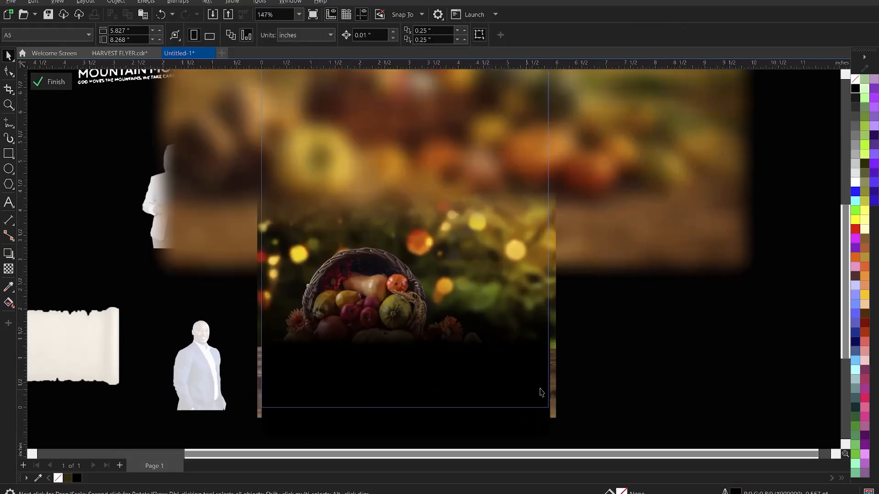
# Nudge the black strip and harvest image together up and right, then finish editing.
pyautogui.click(556, 408)
pyautogui.keyDown('shift'); pyautogui.click(553, 329); pyautogui.keyUp('shift')
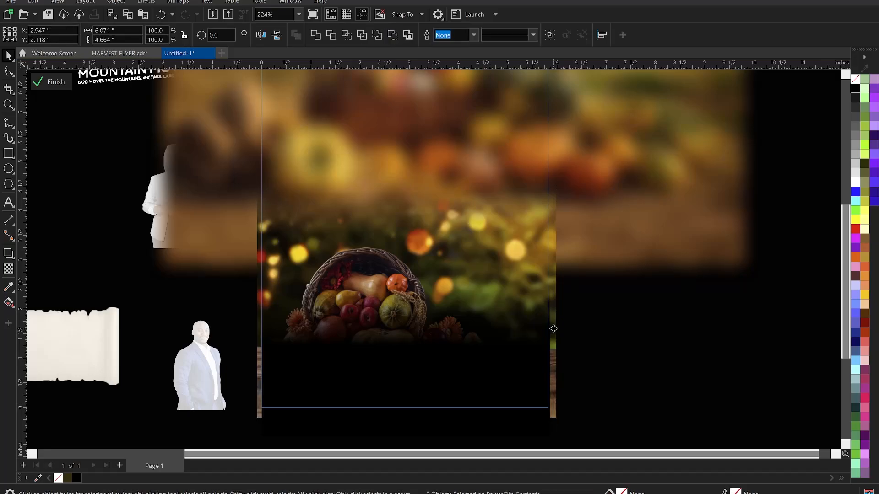
pyautogui.moveTo(552, 325); pyautogui.dragTo(549, 324)
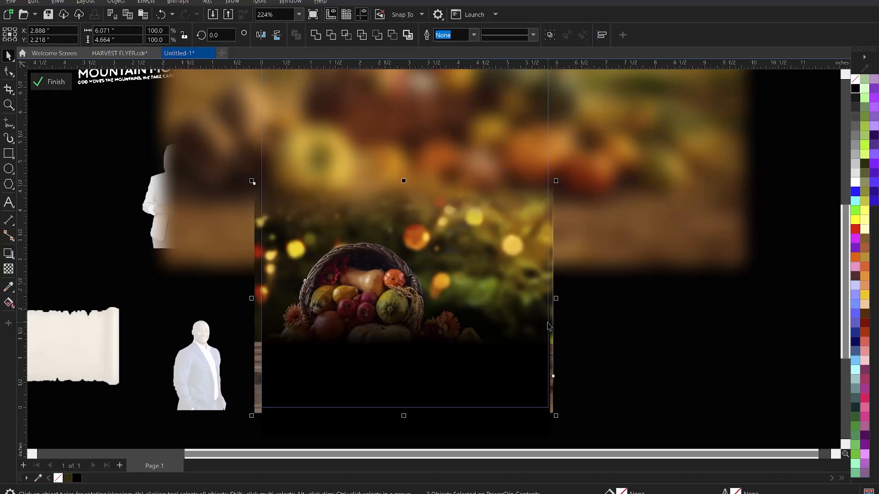
pyautogui.keyDown('ctrl'); pyautogui.click(643, 339); pyautogui.keyUp('ctrl')
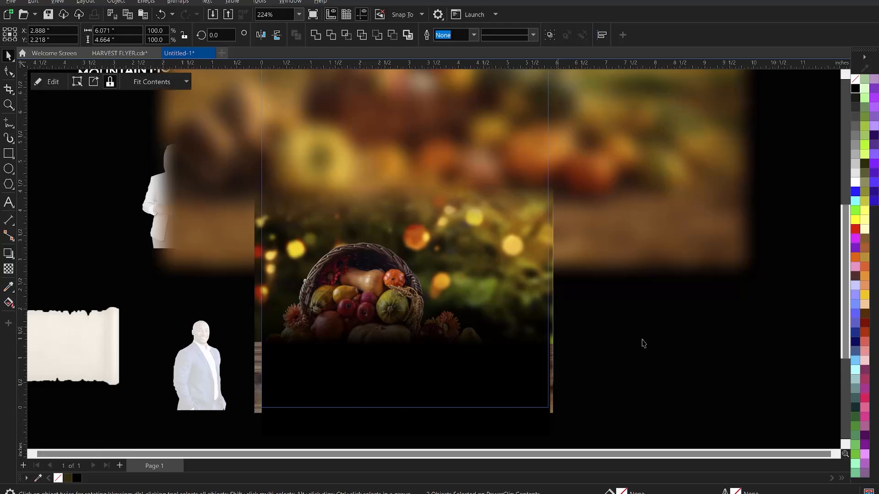
# Reopen the frame, shift the strip and image slightly right, and finish editing.
pyautogui.keyDown('ctrl'); pyautogui.click(469, 302); pyautogui.keyUp('ctrl')
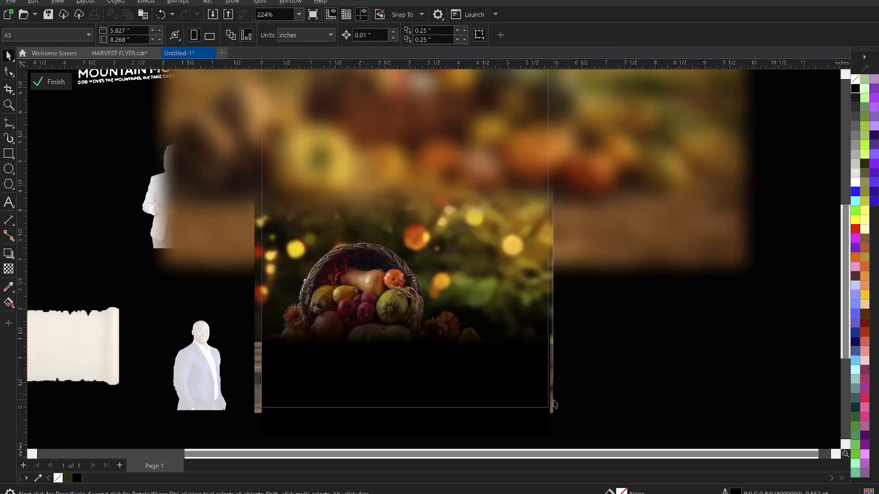
pyautogui.click(552, 407)
pyautogui.keyDown('shift'); pyautogui.click(552, 334); pyautogui.keyUp('shift')
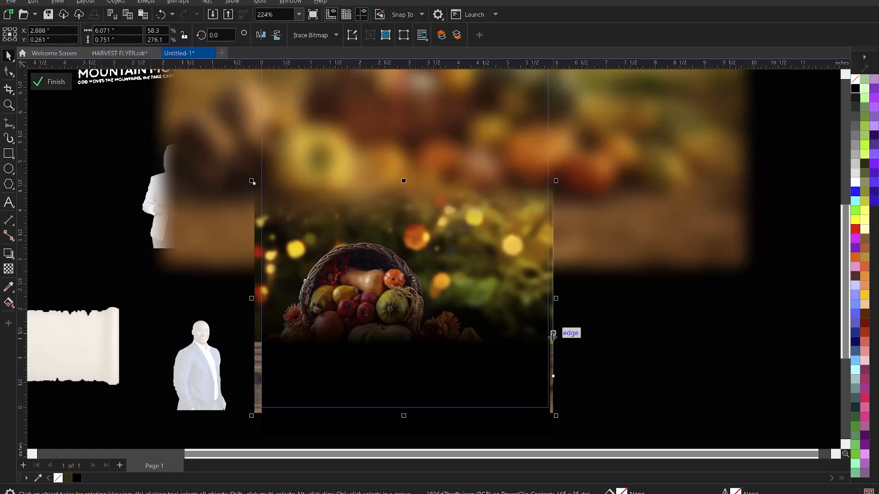
pyautogui.moveTo(552, 338); pyautogui.dragTo(559, 338)
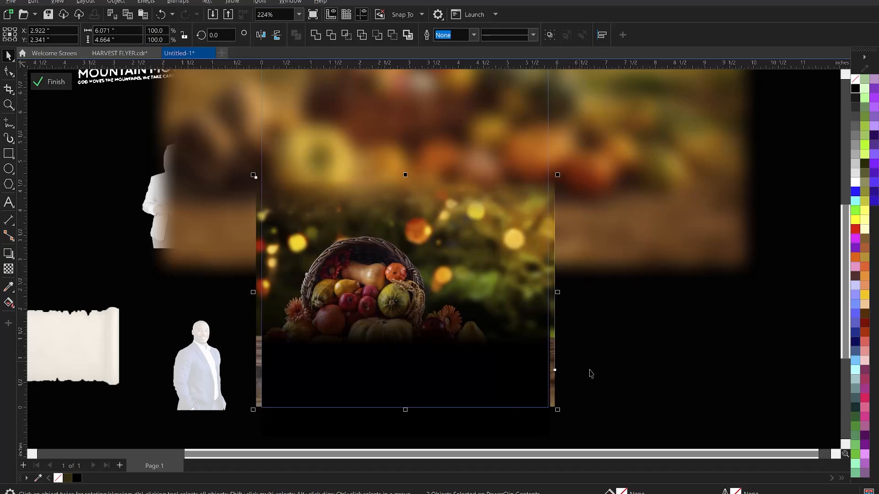
pyautogui.keyDown('ctrl'); pyautogui.click(589, 370); pyautogui.keyUp('ctrl')
pyautogui.click(570, 415)
pyautogui.scroll(-1, 570, 415)
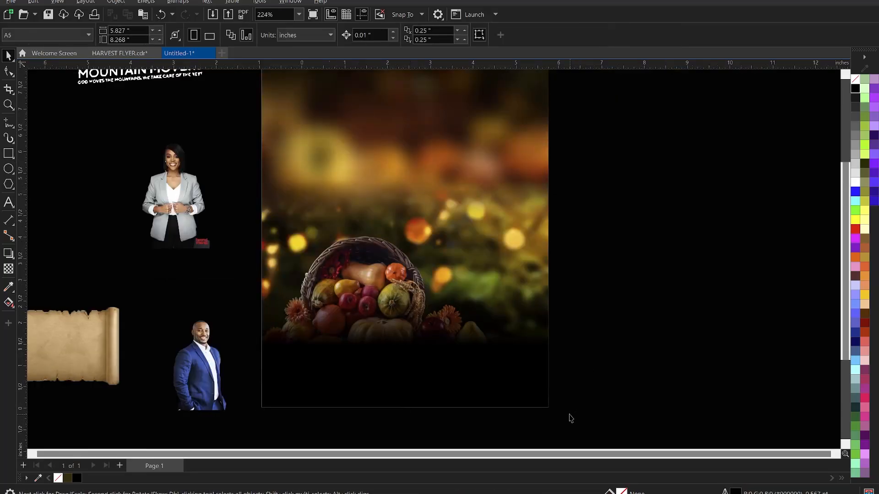
pyautogui.scroll(-1, 569, 415)
# Draw a 5.815 × 2.008 in rectangle across the page middle, lined up with the page edges.
pyautogui.scroll(-1, 467, 321)
pyautogui.press('z')
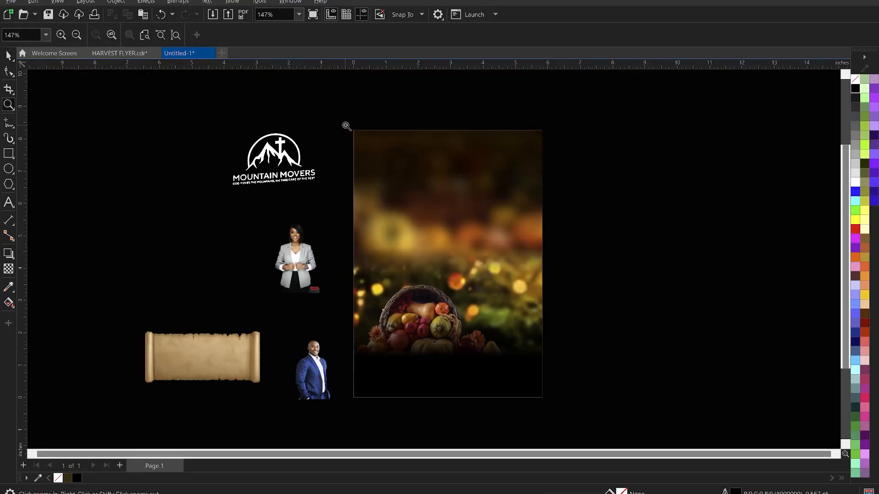
pyautogui.moveTo(346, 125); pyautogui.dragTo(557, 406)
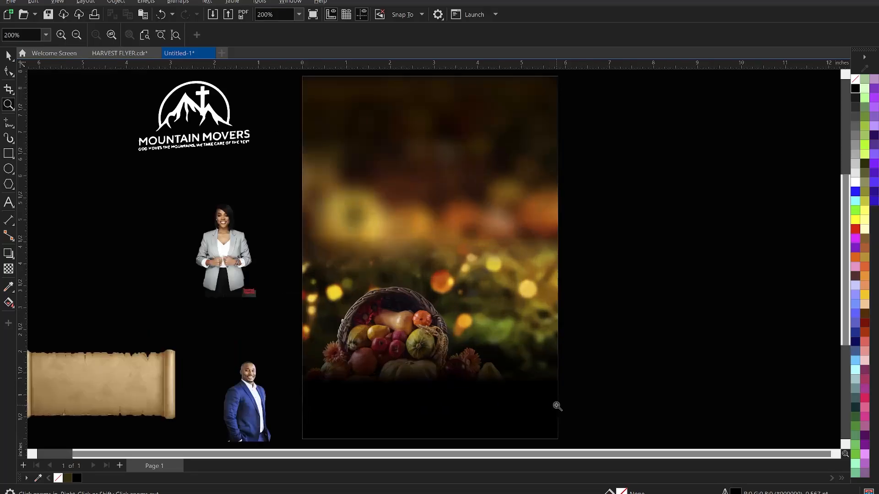
pyautogui.press('space')
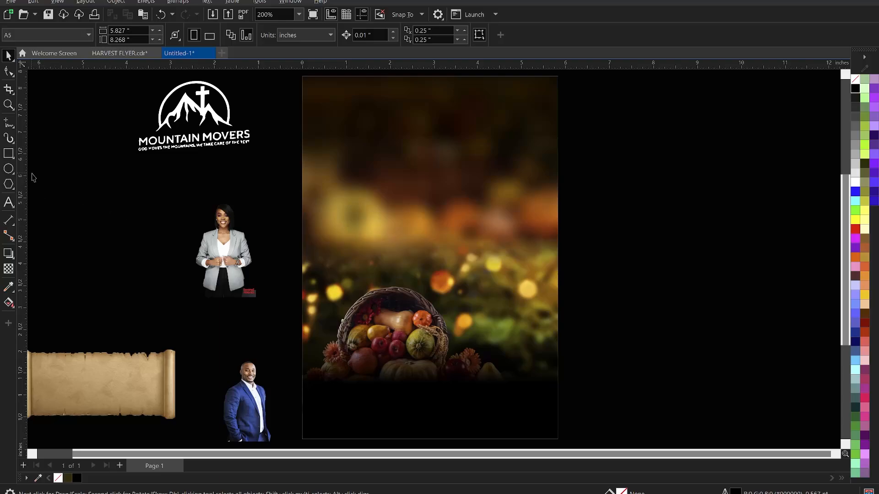
pyautogui.click(7, 154)
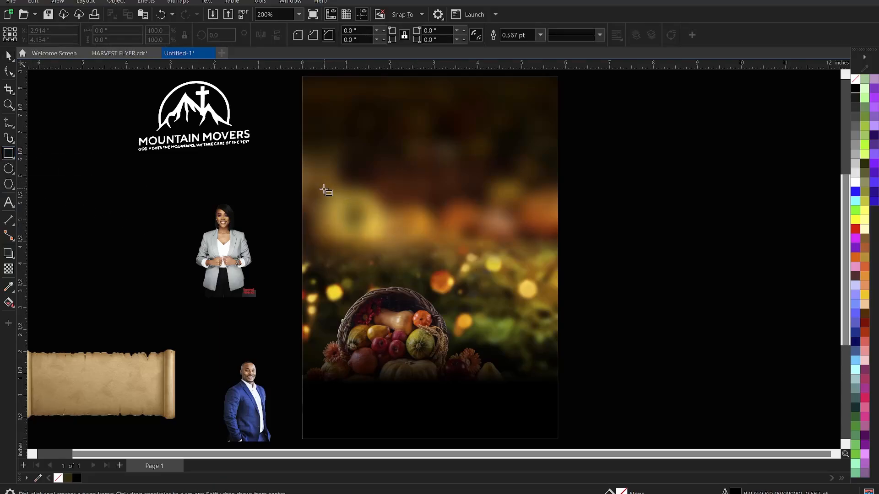
pyautogui.moveTo(310, 178)
pyautogui.mouseDown()
pyautogui.moveTo(559, 255)
pyautogui.moveTo(565, 266)
pyautogui.mouseUp()
pyautogui.press('space')
pyautogui.moveTo(478, 220); pyautogui.dragTo(471, 231)
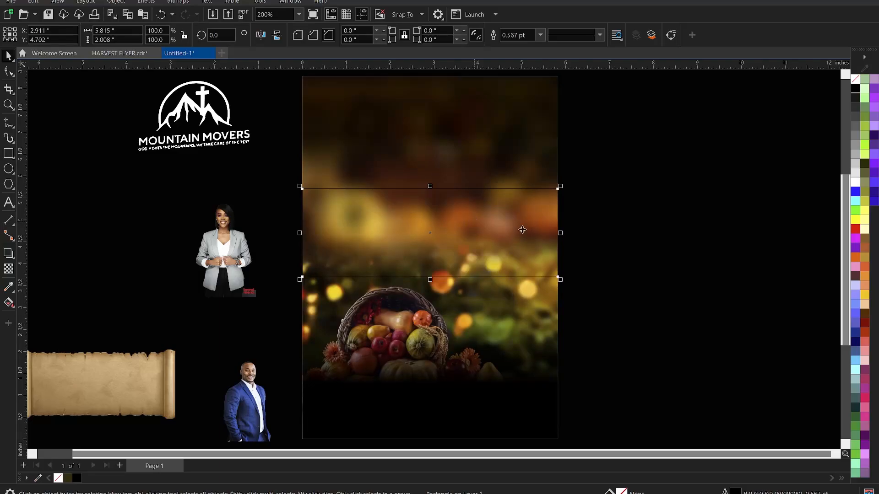
# Fill the new rectangle with red and remove its outline.
pyautogui.click(533, 158)
pyautogui.click(517, 235)
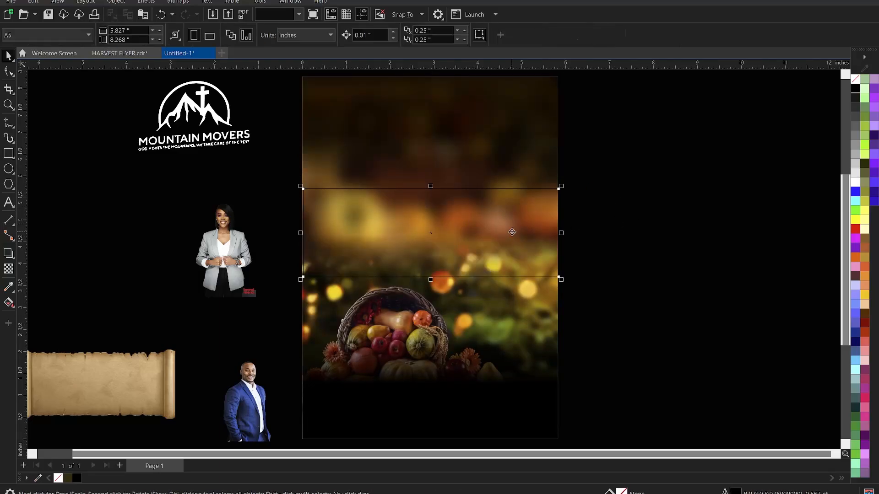
pyautogui.click(855, 229)
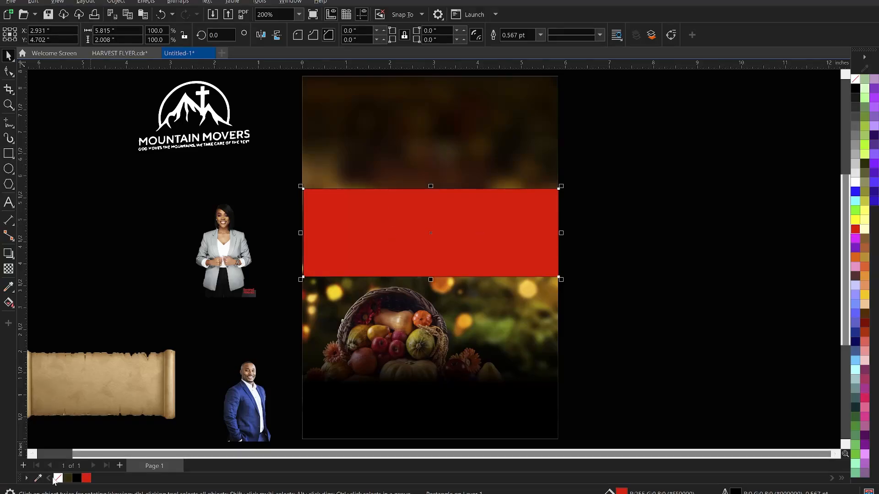
pyautogui.rightClick(57, 478)
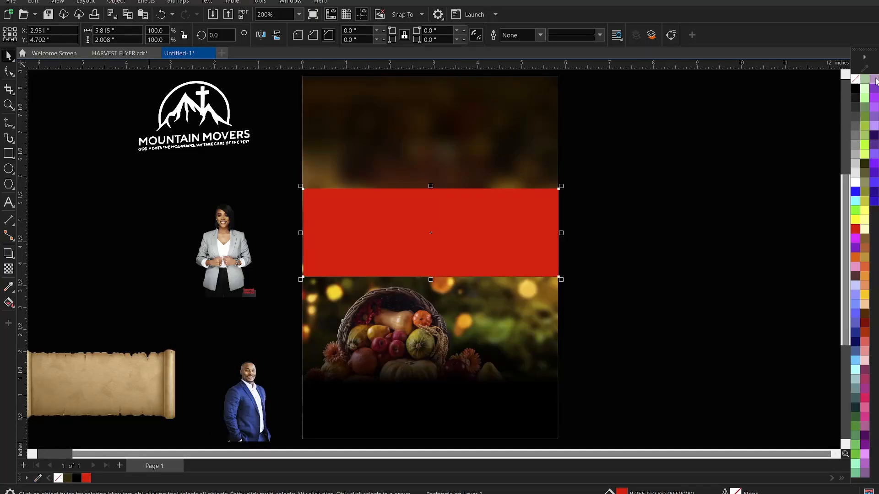
pyautogui.click(686, 196)
# Convert the red band to a bitmap.
pyautogui.click(496, 227)
pyautogui.click(177, 2)
pyautogui.click(192, 18)
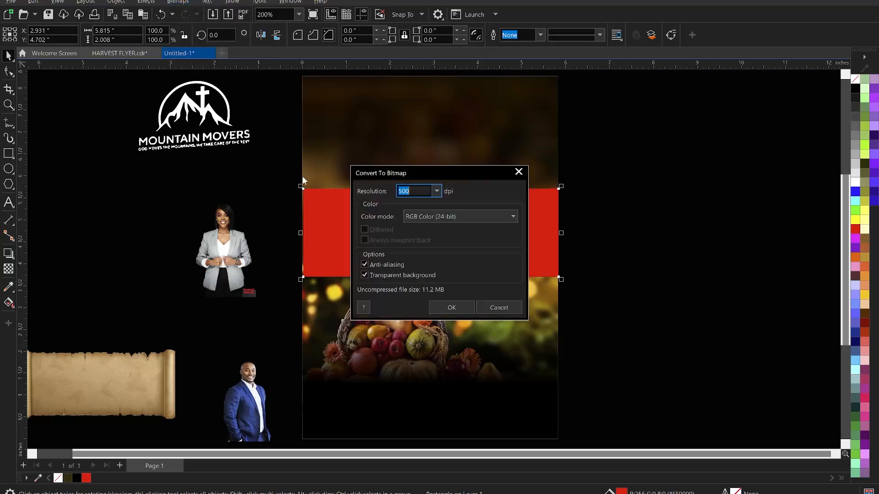
pyautogui.click(451, 308)
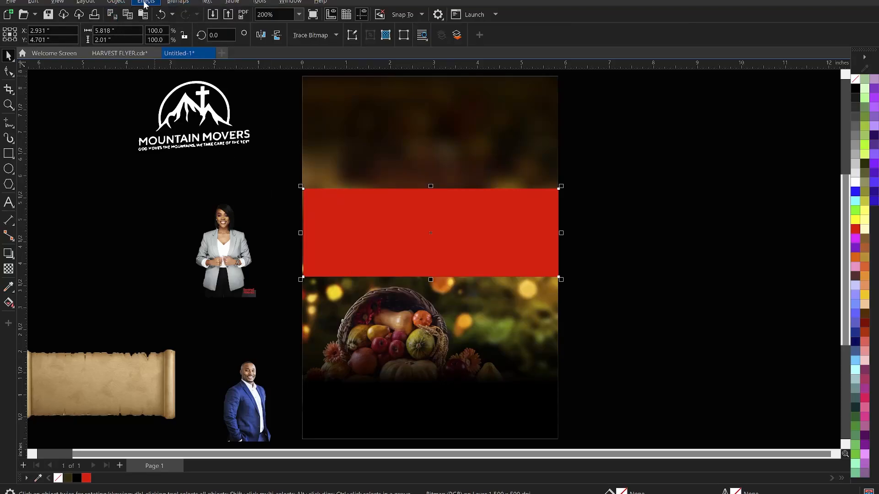
# Apply a Gaussian Blur with a 115-pixel radius to the red band.
pyautogui.click(145, 2)
pyautogui.moveTo(181, 73)
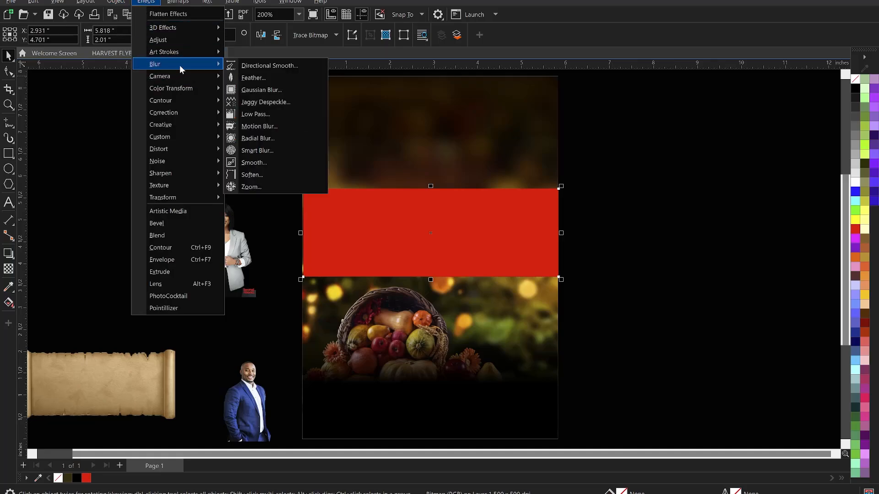
pyautogui.click(262, 92)
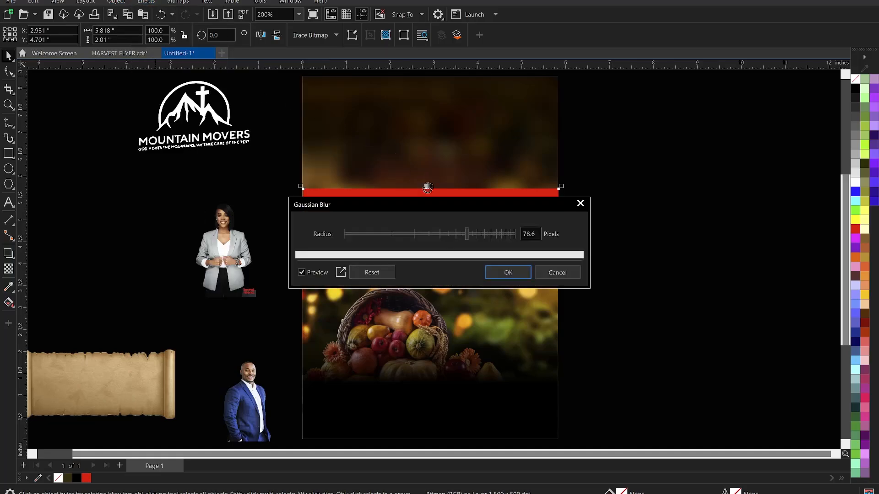
pyautogui.moveTo(456, 199); pyautogui.dragTo(723, 162)
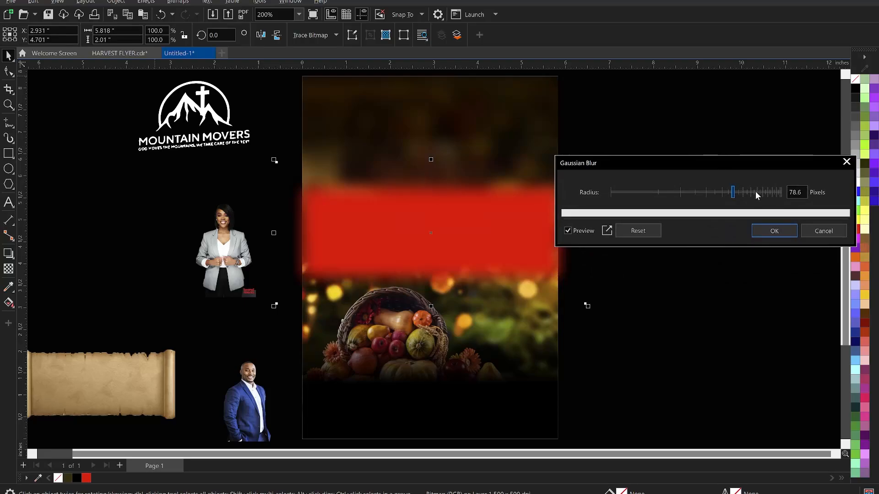
pyautogui.click(742, 192)
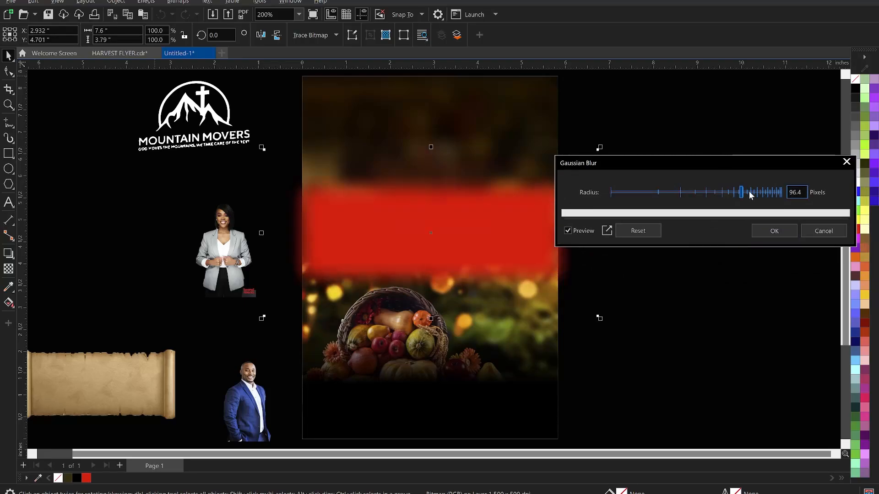
pyautogui.click(751, 194)
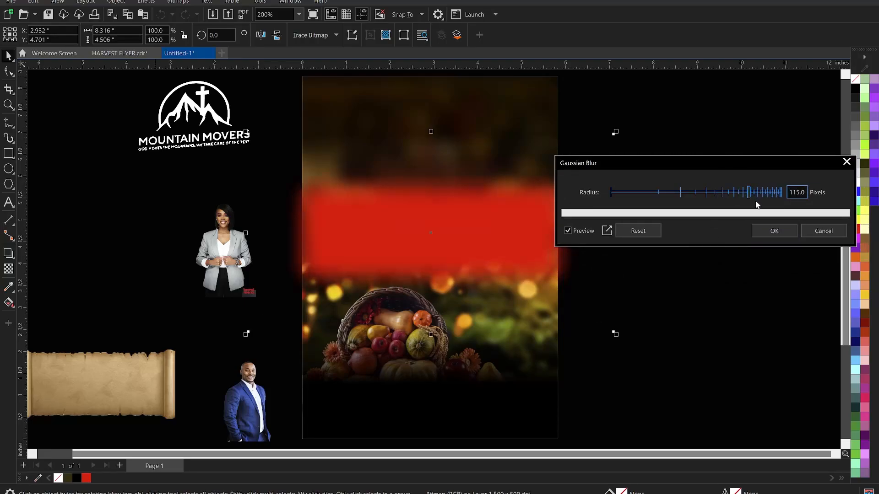
pyautogui.click(774, 231)
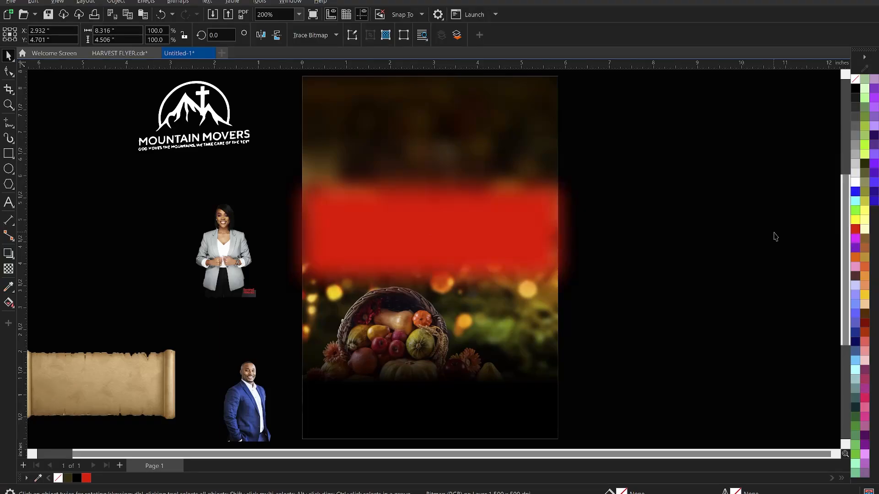
pyautogui.click(8, 268)
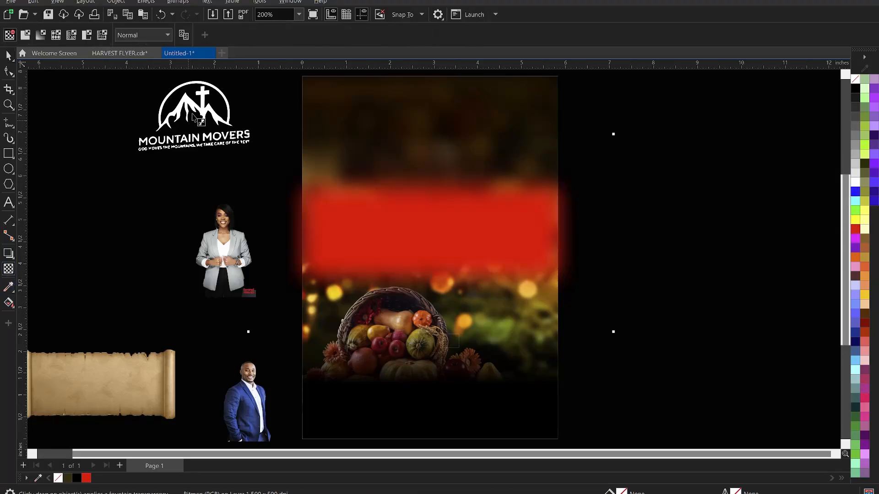
# Set the blurred red band's transparency merge mode to Multiply.
pyautogui.click(133, 35)
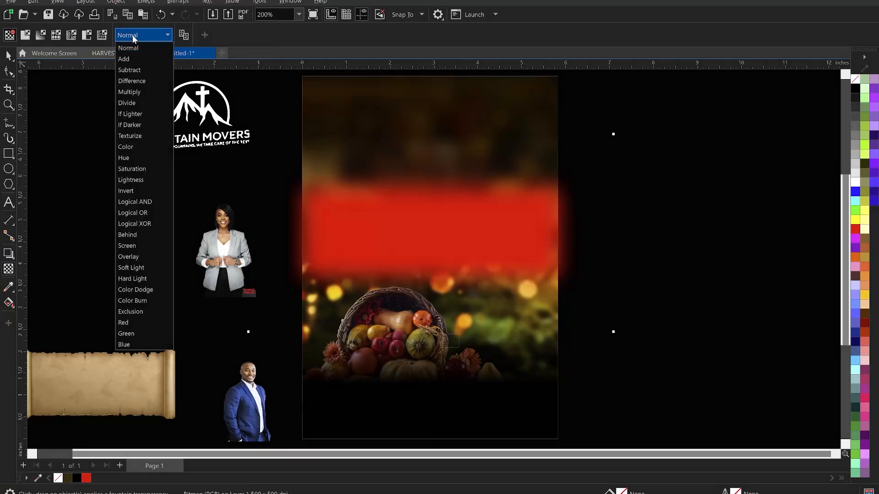
pyautogui.click(137, 91)
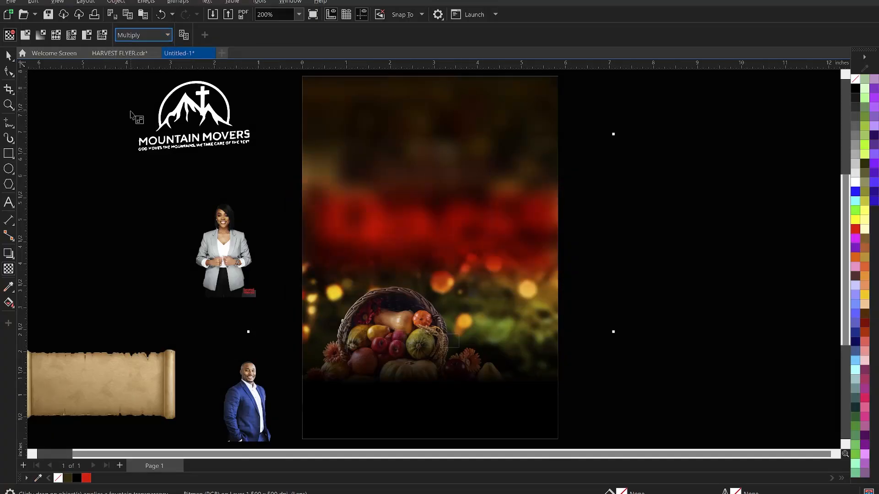
pyautogui.click(8, 55)
pyautogui.scroll(-1, 355, 229)
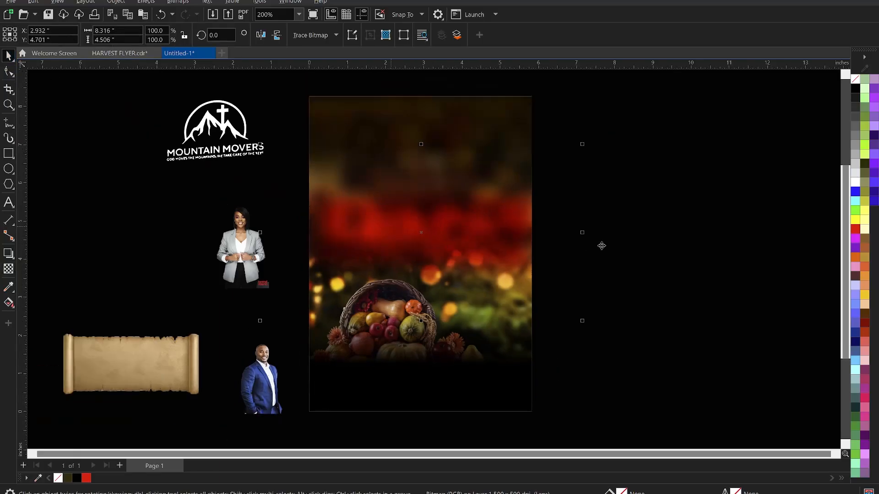
# PowerClip the blurred red band inside the page background rectangle.
pyautogui.click(477, 232)
pyautogui.rightClick(467, 228)
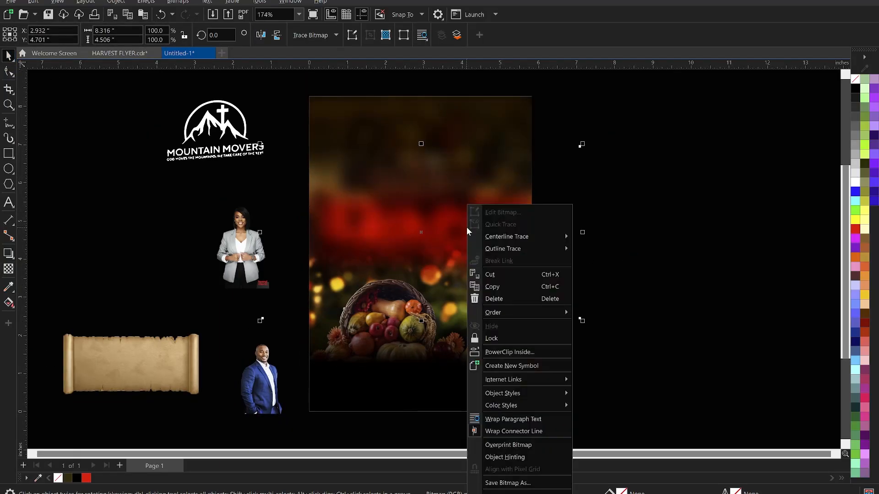
pyautogui.click(490, 357)
pyautogui.click(452, 365)
# Zoom in on the flyer page and select the clipped page background.
pyautogui.click(618, 265)
pyautogui.scroll(-1, 617, 265)
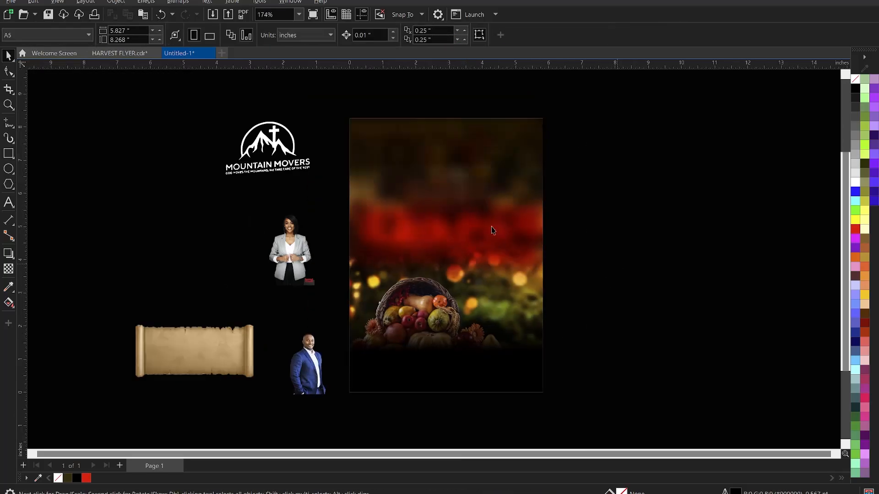
pyautogui.press('z')
pyautogui.moveTo(335, 108); pyautogui.dragTo(560, 405)
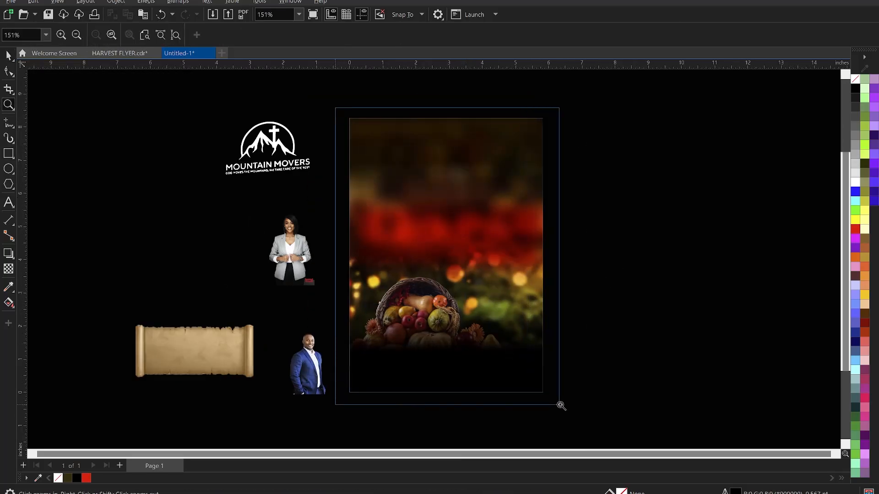
pyautogui.press('space')
pyautogui.click(472, 226)
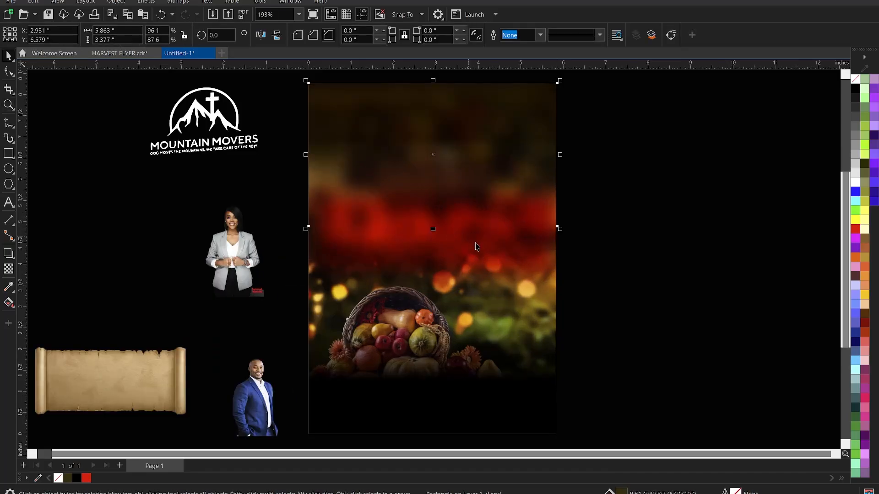
pyautogui.rightClick(444, 155)
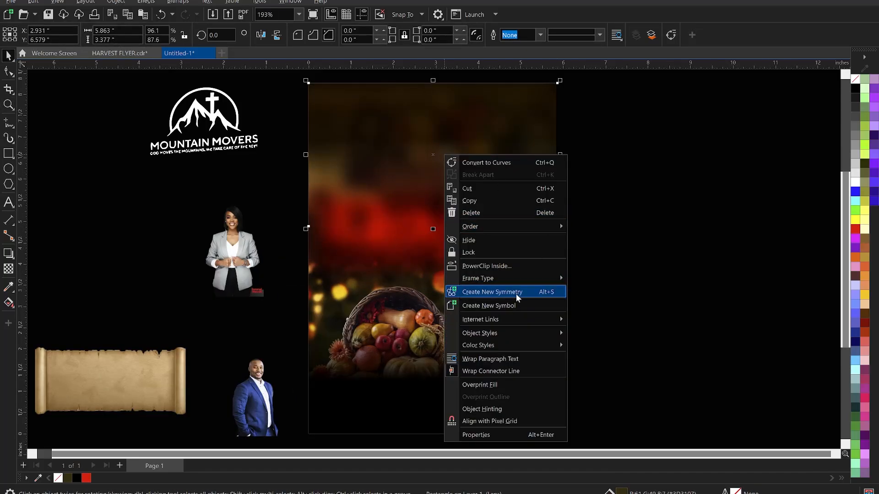
# Inside the PowerClip, blend the background photo with Multiply after trying Subtract and Overlay, then finish.
pyautogui.click(490, 270)
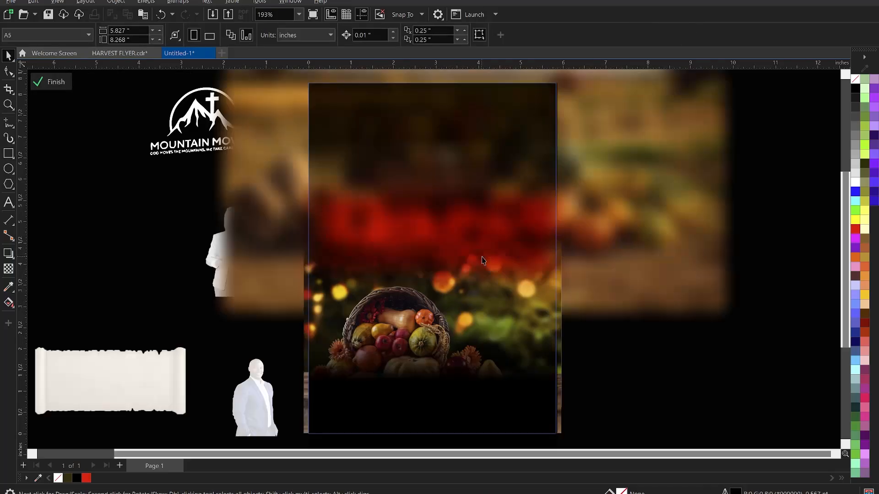
pyautogui.click(483, 263)
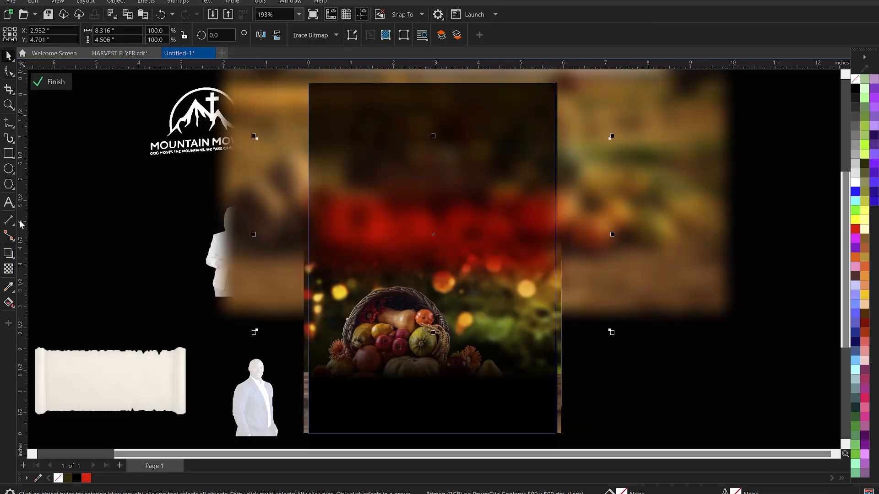
pyautogui.click(9, 269)
pyautogui.click(146, 34)
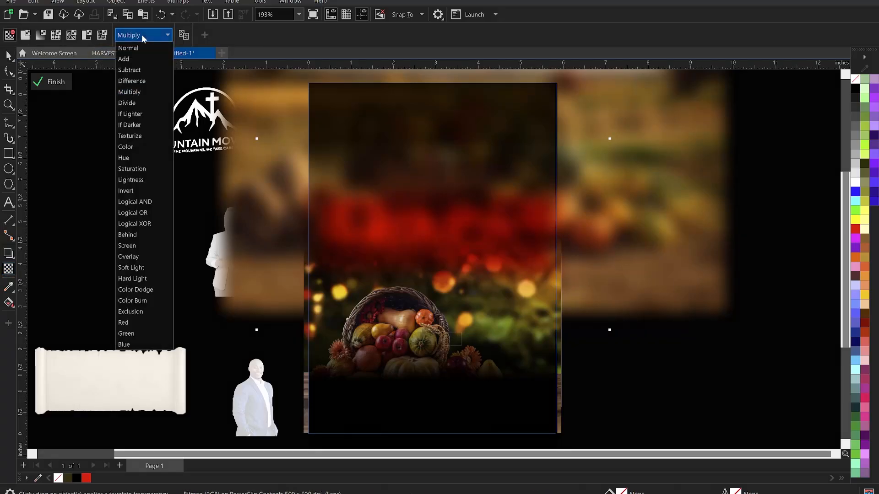
pyautogui.click(137, 72)
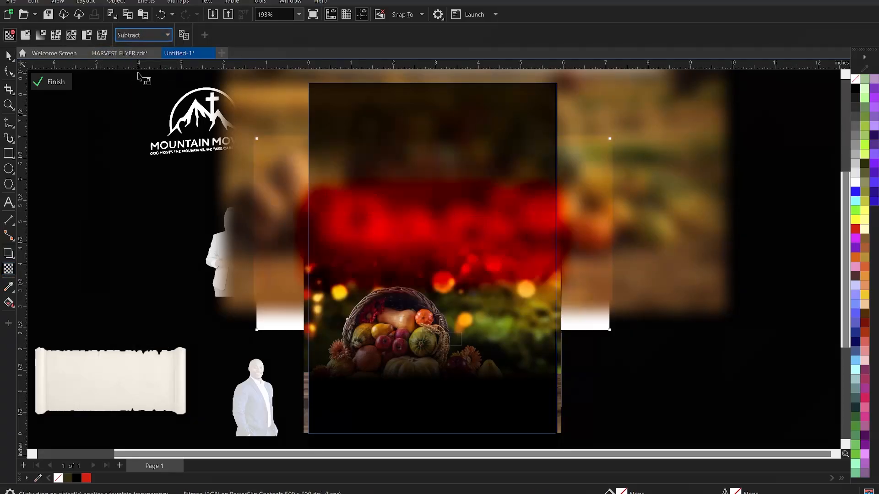
pyautogui.click(153, 35)
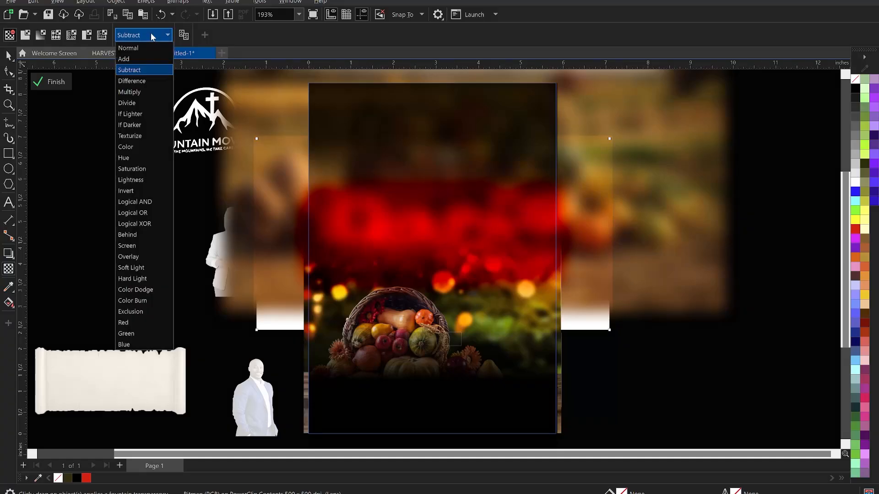
pyautogui.click(136, 258)
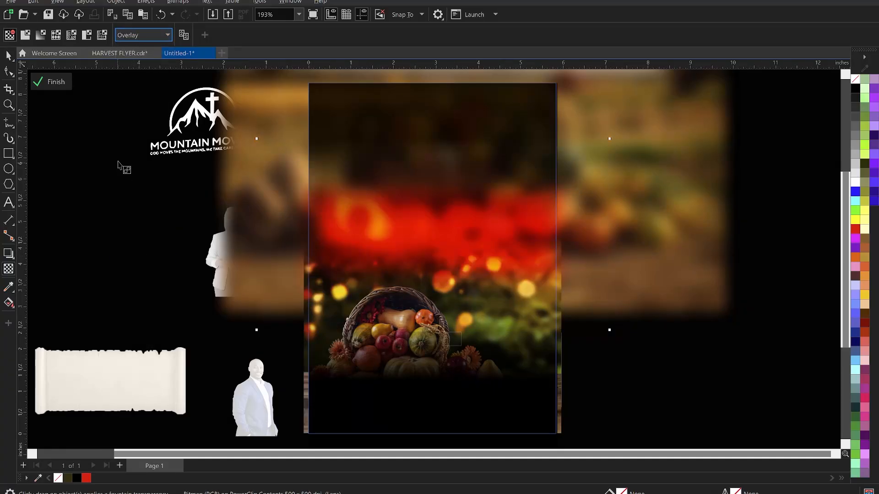
pyautogui.click(147, 37)
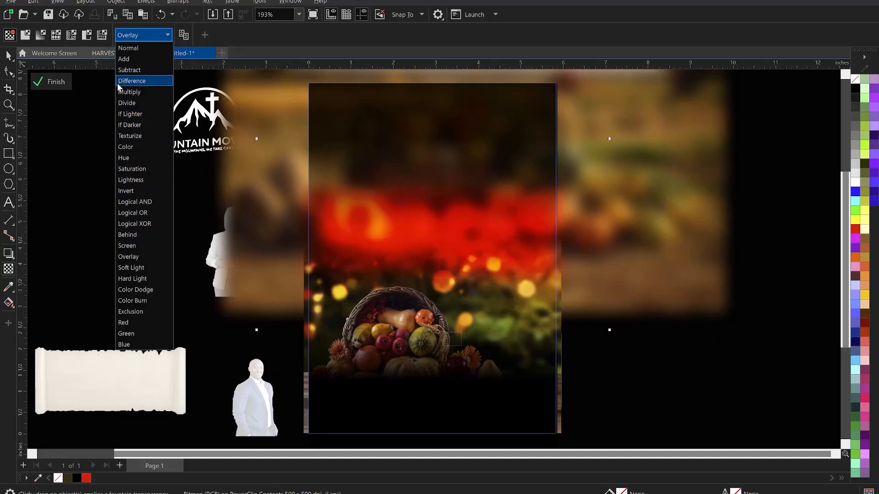
pyautogui.click(139, 95)
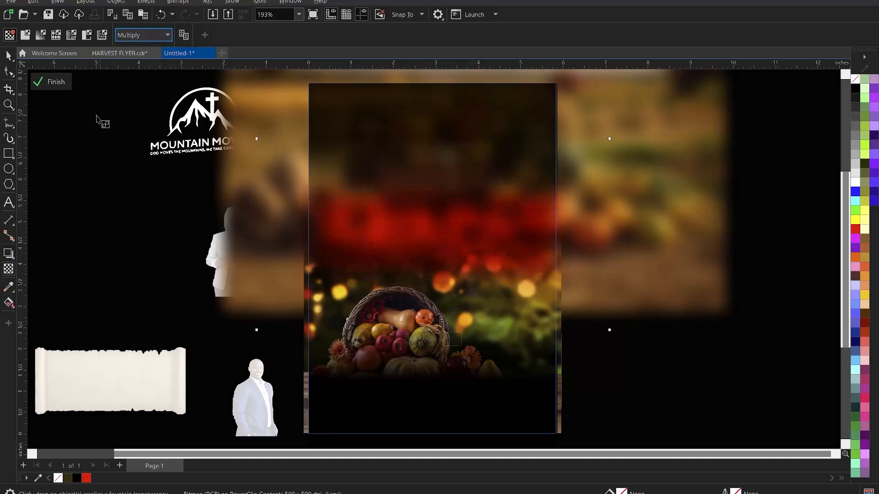
pyautogui.click(48, 81)
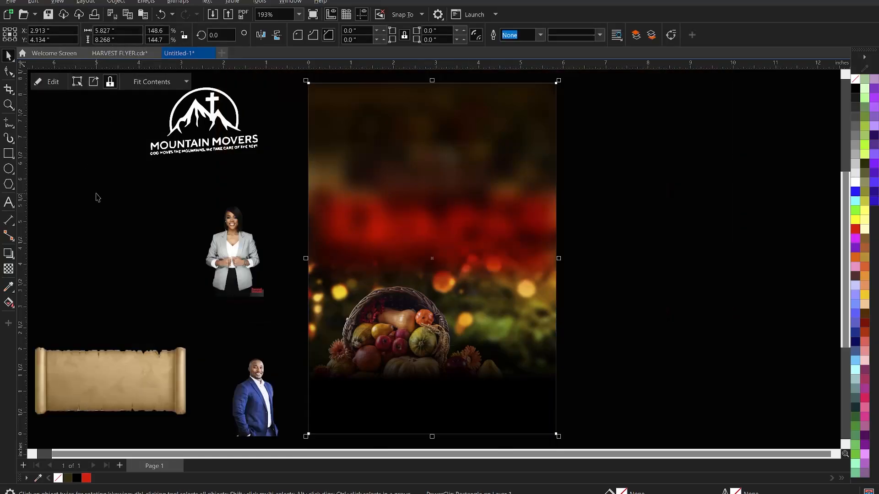
pyautogui.scroll(-3, 554, 199)
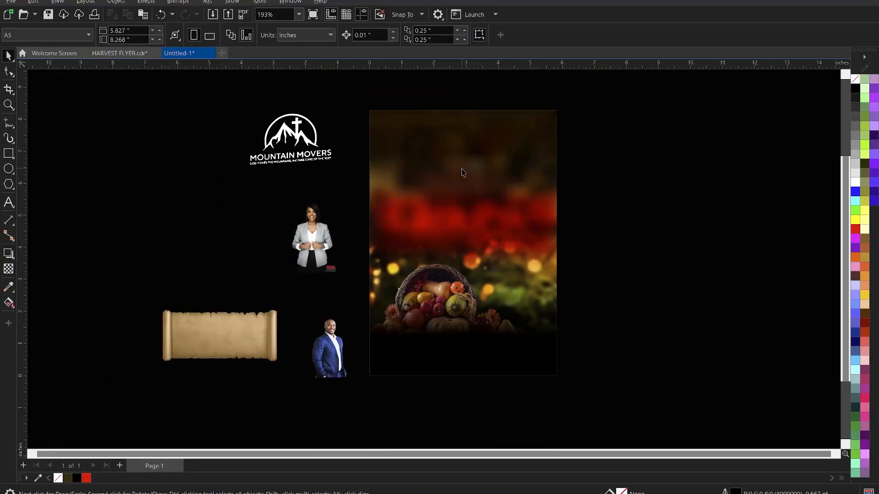
pyautogui.press('z')
pyautogui.moveTo(368, 104); pyautogui.dragTo(562, 359)
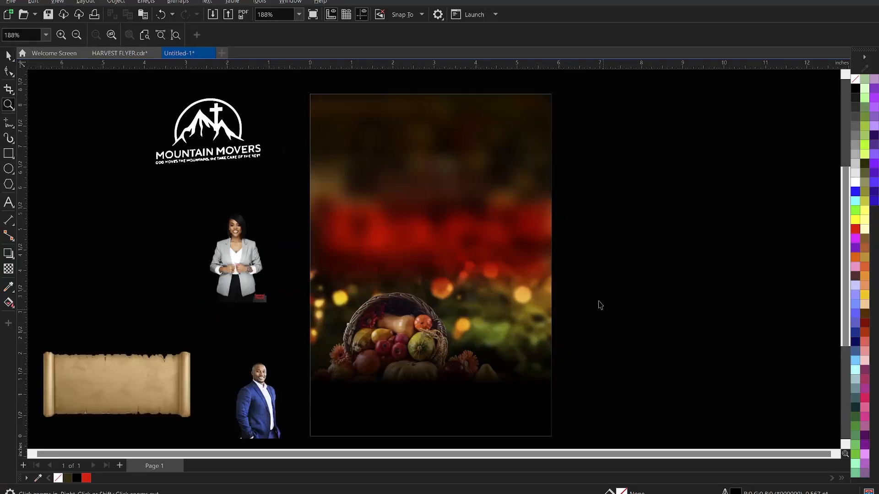
pyautogui.press('space')
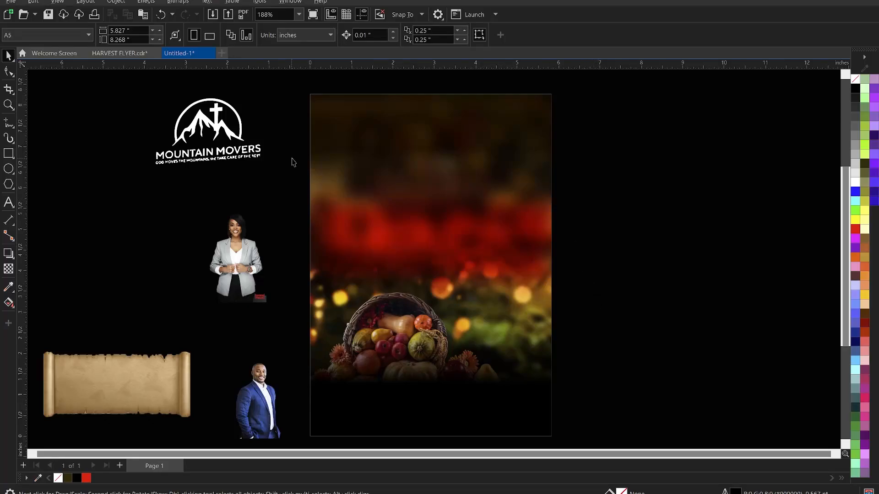
# Shrink the Mountain Movers logo to about half, move it to the page top, and set rotation 0.
pyautogui.click(257, 158)
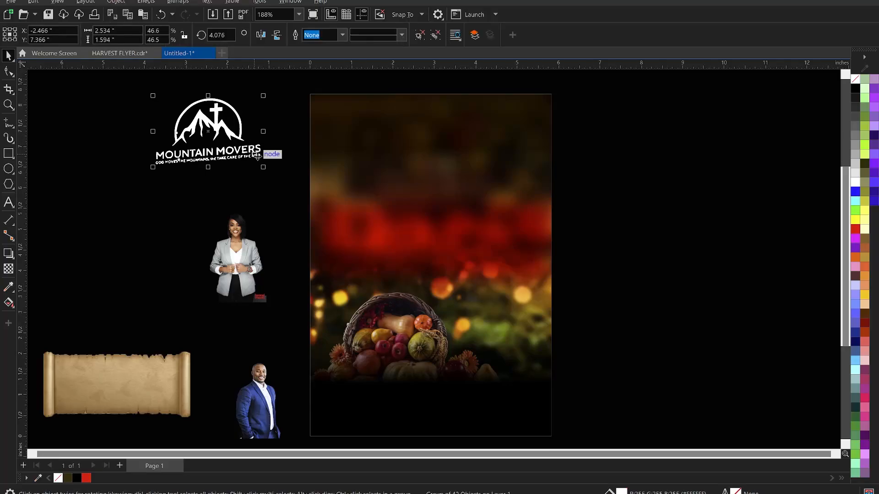
pyautogui.moveTo(265, 167); pyautogui.dragTo(212, 153)
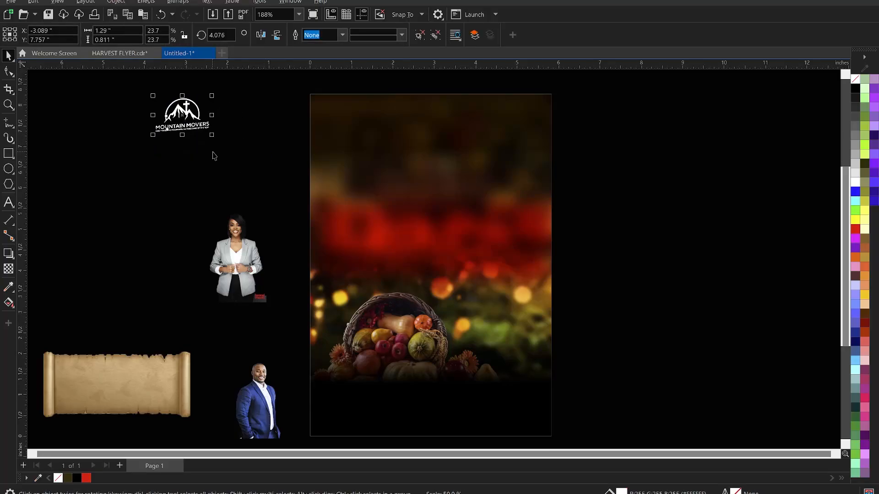
pyautogui.press('Delete')
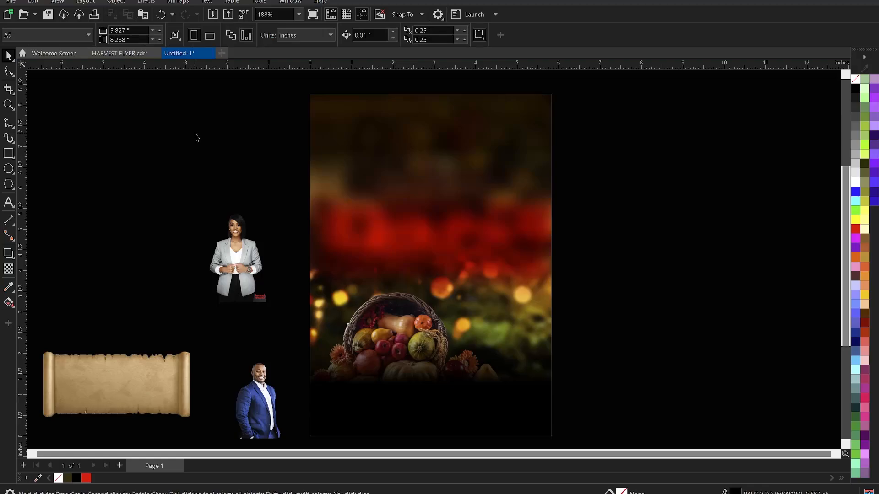
pyautogui.hotkey('ctrl', 'z')
pyautogui.moveTo(197, 124); pyautogui.dragTo(389, 154)
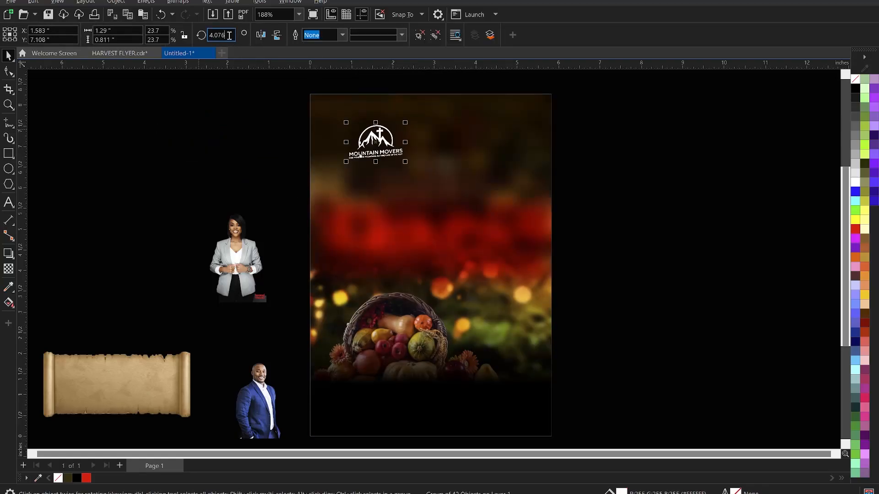
pyautogui.write('0')
pyautogui.press('Return')
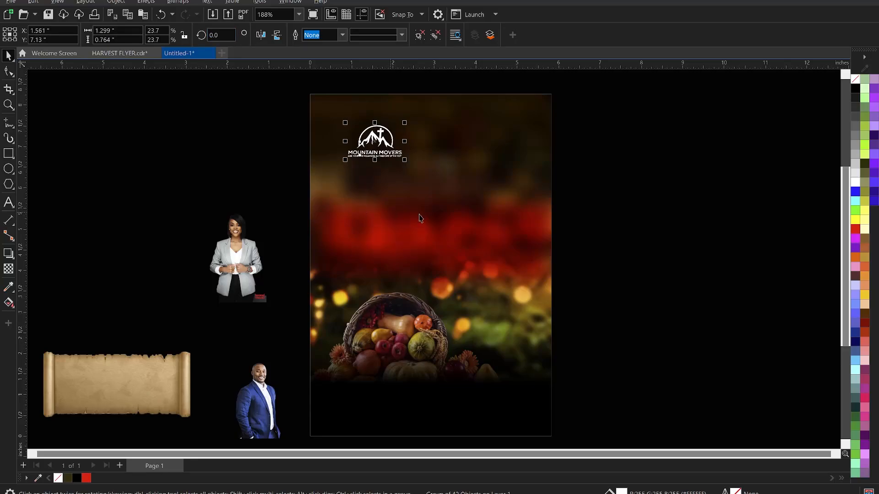
# Nudge the logo slightly down and right, then bring up the Notepad event text.
pyautogui.click(675, 217)
pyautogui.click(380, 136)
pyautogui.moveTo(377, 141); pyautogui.dragTo(380, 151)
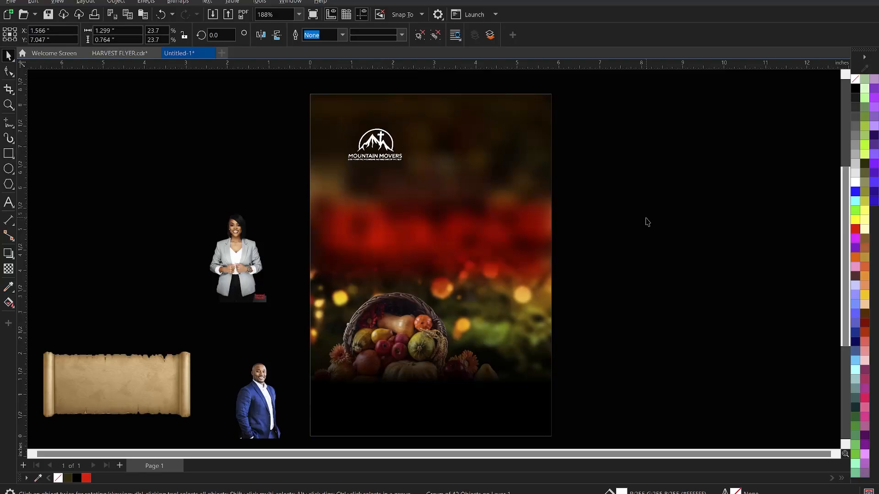
pyautogui.click(646, 220)
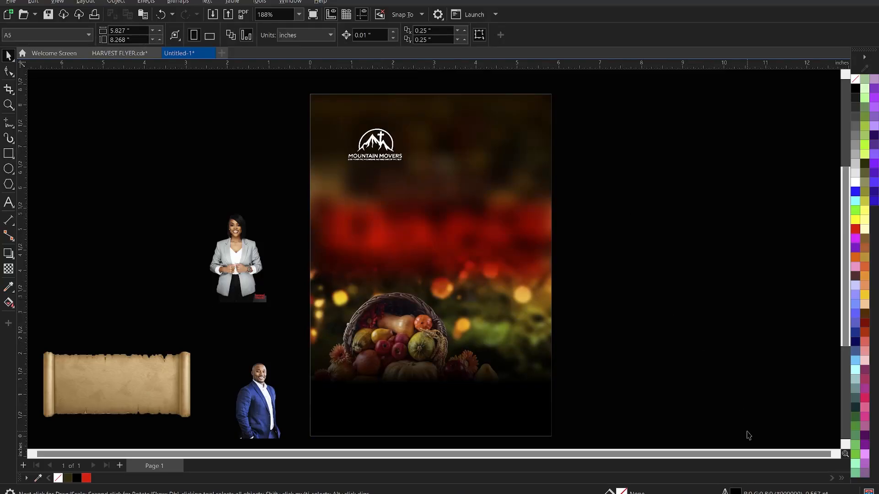
pyautogui.hotkey('alt', 'Tab')
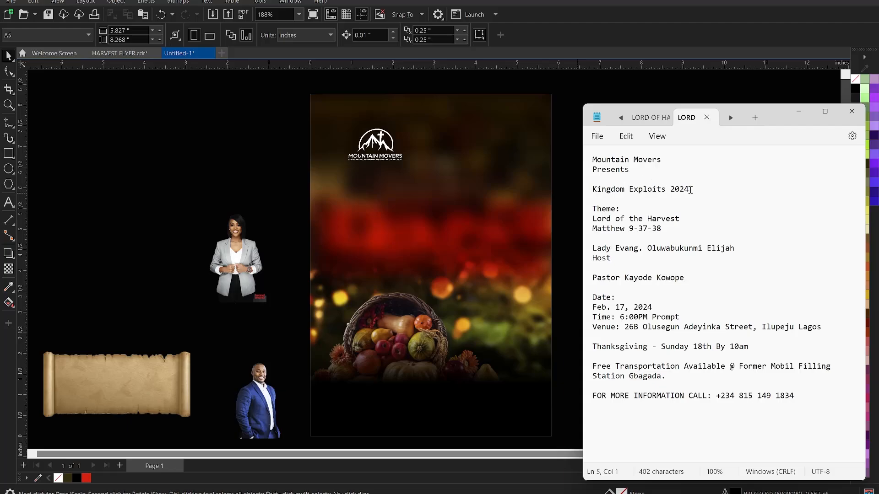
# Select all of the event text in Notepad and return to CorelDRAW.
pyautogui.moveTo(695, 189); pyautogui.dragTo(591, 174)
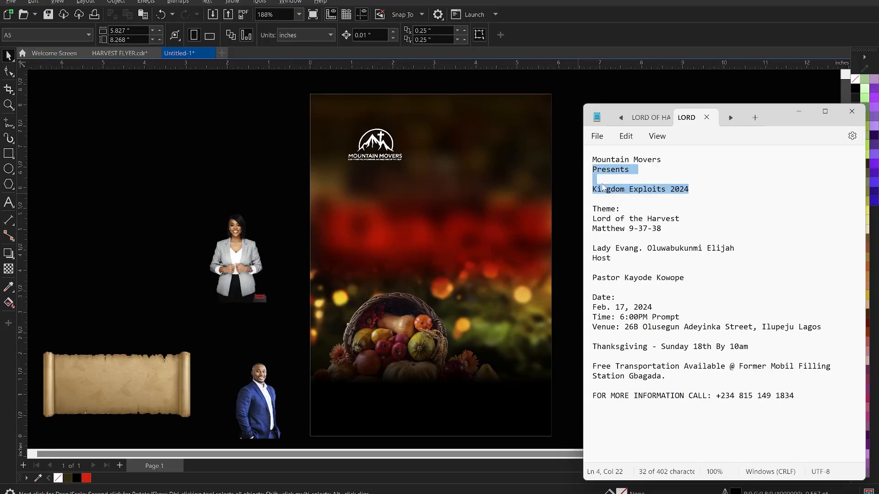
pyautogui.click(733, 322)
pyautogui.moveTo(810, 403); pyautogui.dragTo(580, 158)
pyautogui.click(560, 128)
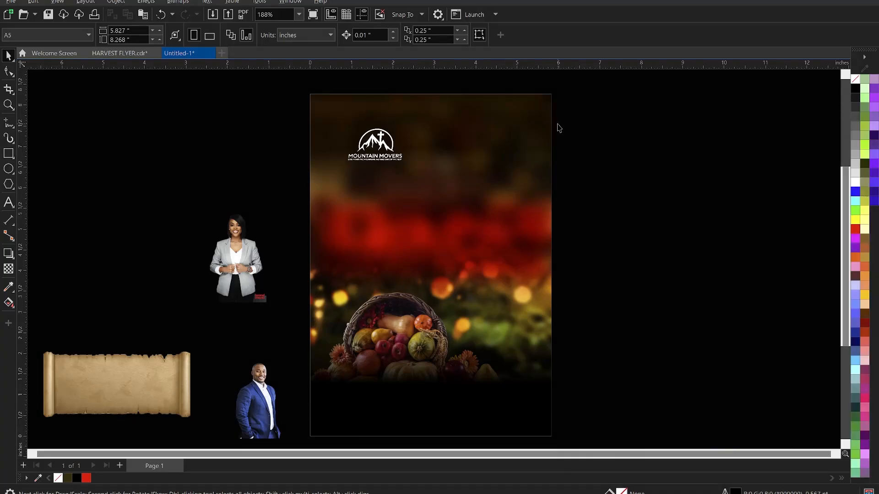
# Create a paragraph frame right of the flyer holding the event text in white, shortened to fit.
pyautogui.click(9, 202)
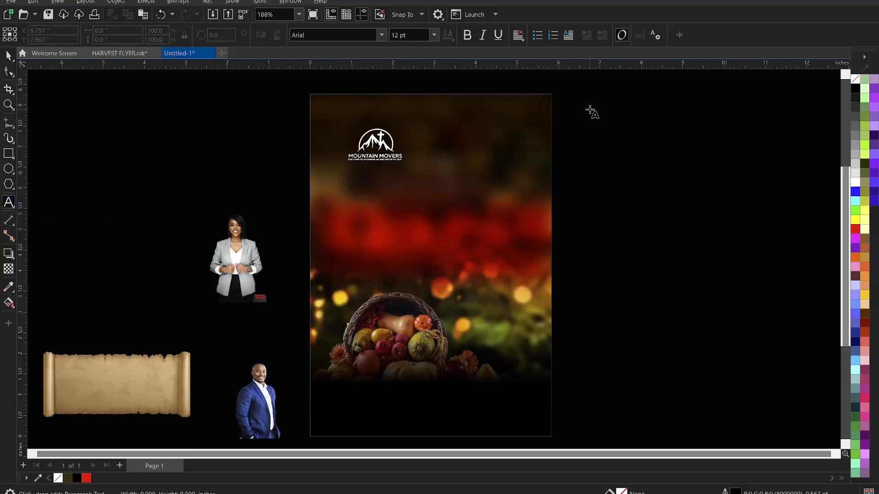
pyautogui.moveTo(590, 109); pyautogui.dragTo(810, 400)
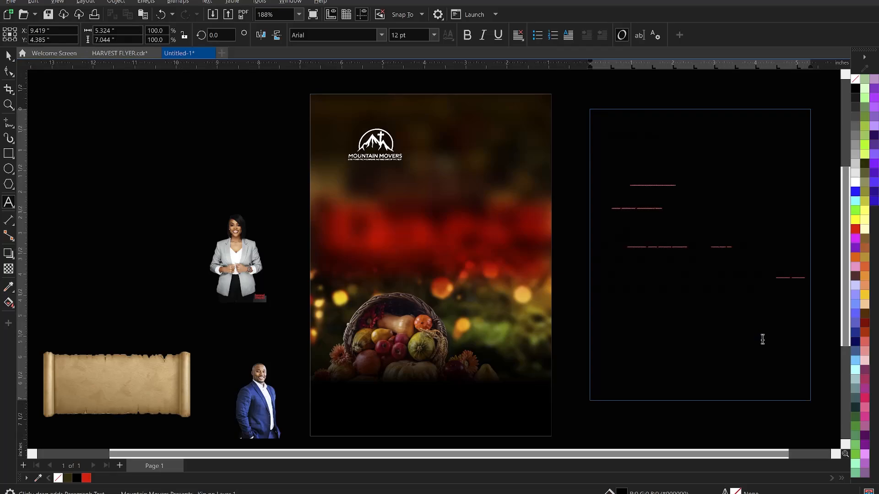
pyautogui.hotkey('ctrl', 'a')
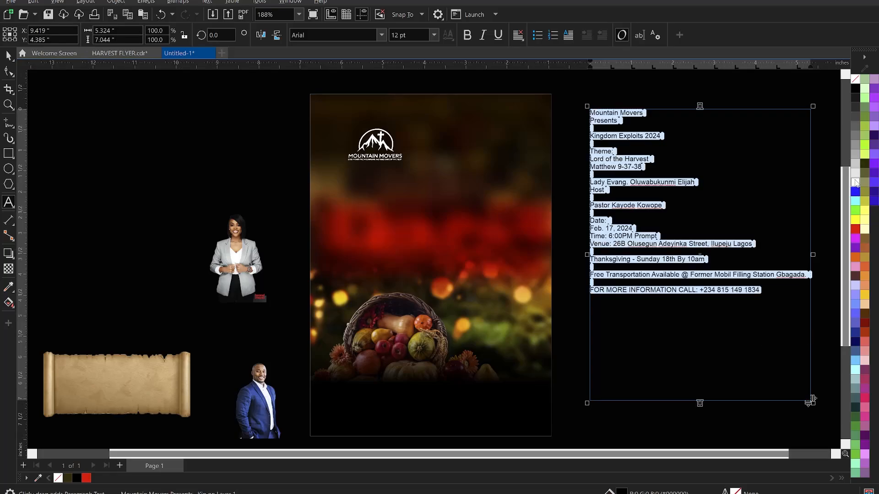
pyautogui.click(856, 185)
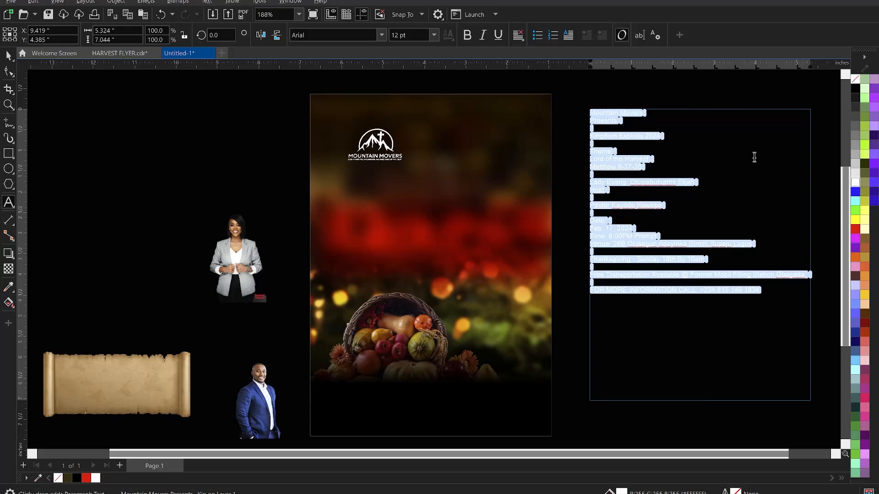
pyautogui.hotkey('ctrl', 'space')
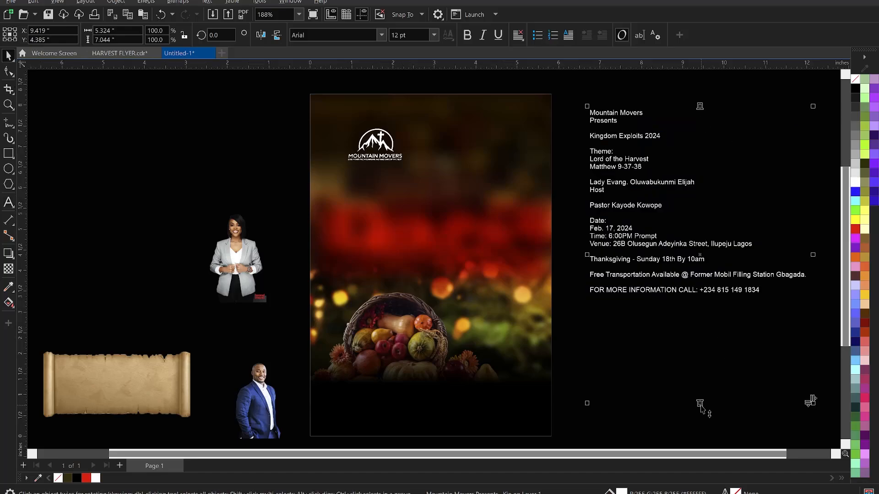
pyautogui.moveTo(701, 407); pyautogui.dragTo(694, 329)
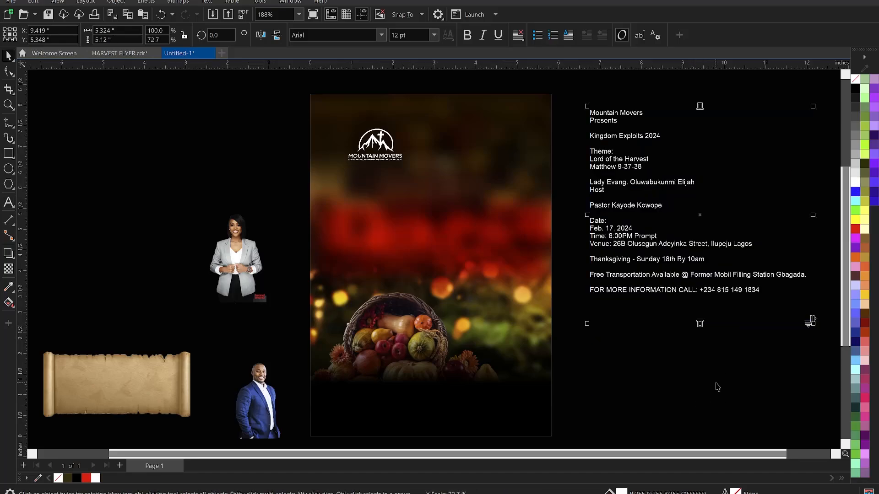
# Delete the opening 'Mountain Movers' line from the paragraph text.
pyautogui.click(717, 387)
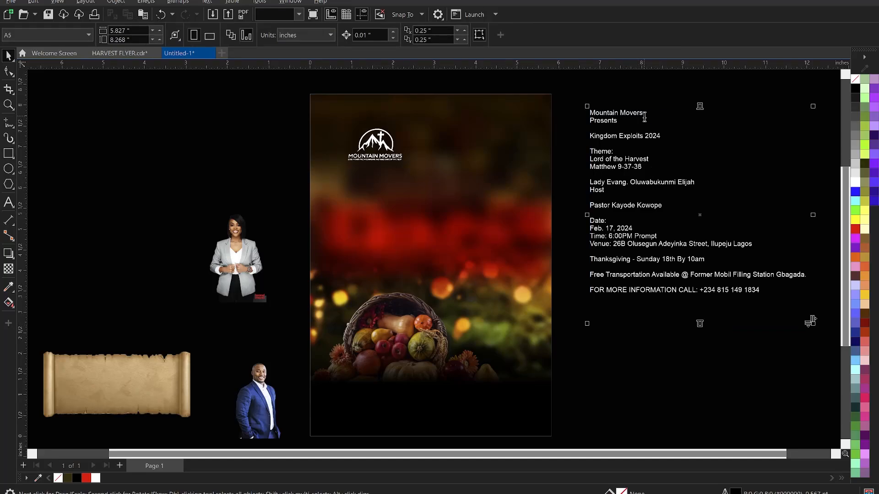
pyautogui.doubleClick(645, 112)
pyautogui.moveTo(643, 113); pyautogui.dragTo(567, 115)
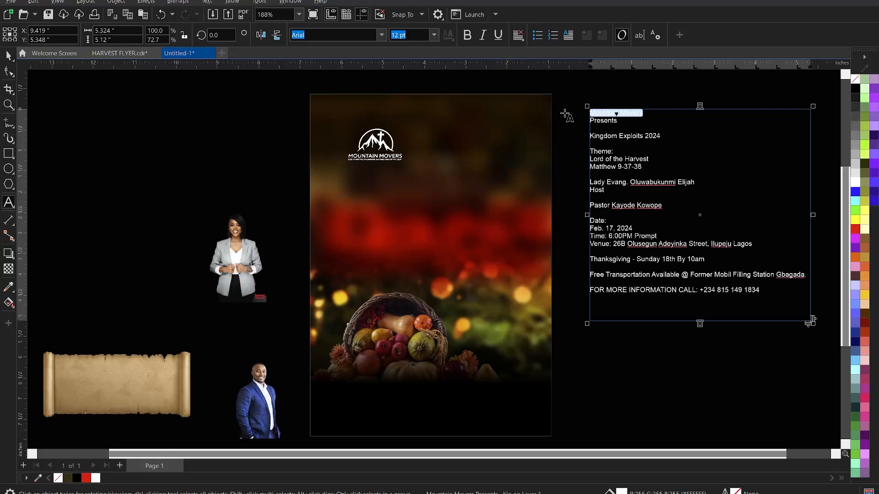
pyautogui.press('Delete')
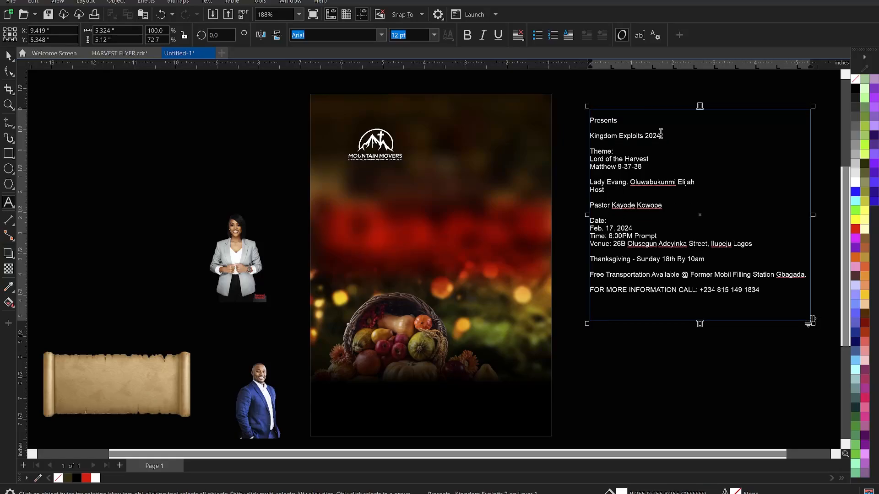
# Move the 'Presents' and 'Kingdom Exploits 2024' lines out of the frame onto the flyer.
pyautogui.moveTo(661, 134); pyautogui.dragTo(574, 114)
pyautogui.hotkey('ctrl', 'c')
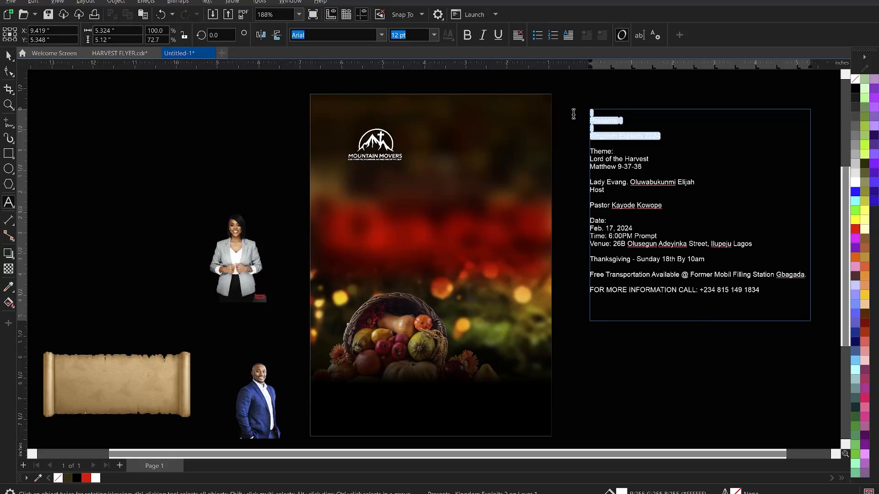
pyautogui.press('Delete')
pyautogui.click(502, 168)
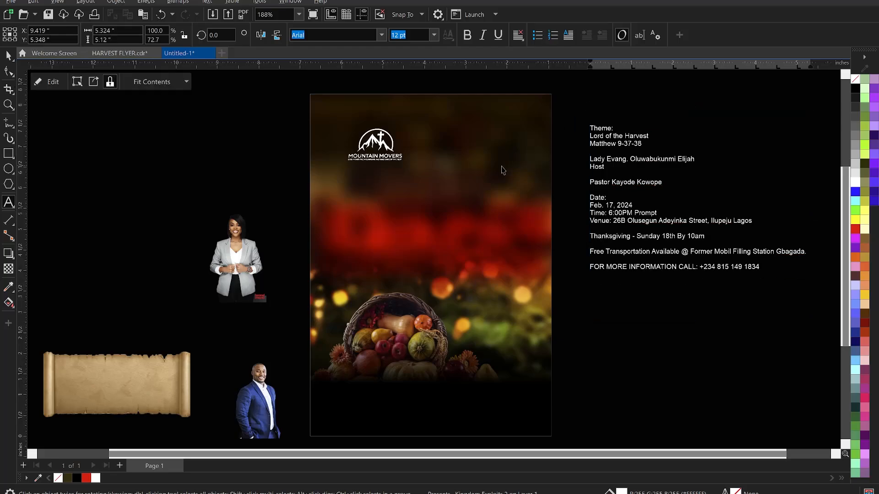
pyautogui.click(456, 169)
pyautogui.hotkey('ctrl', 'v')
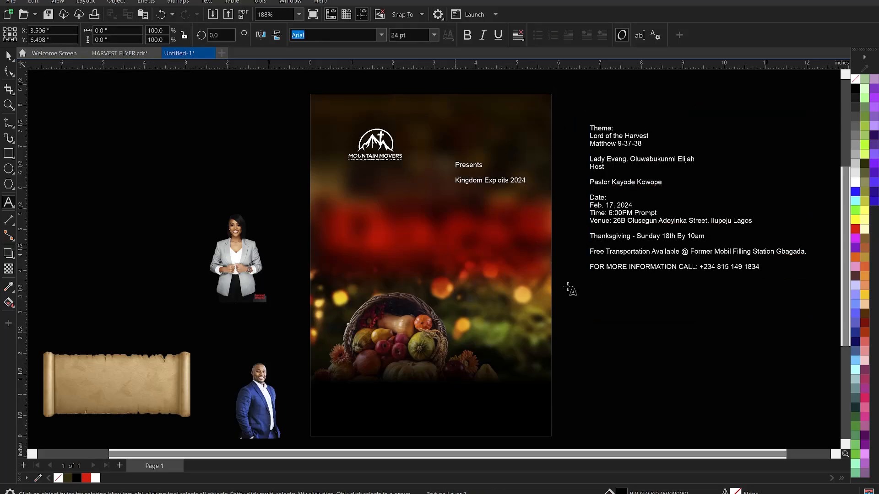
pyautogui.click(598, 350)
# Zoom into the upper flyer and shift the title text up and left.
pyautogui.press('z')
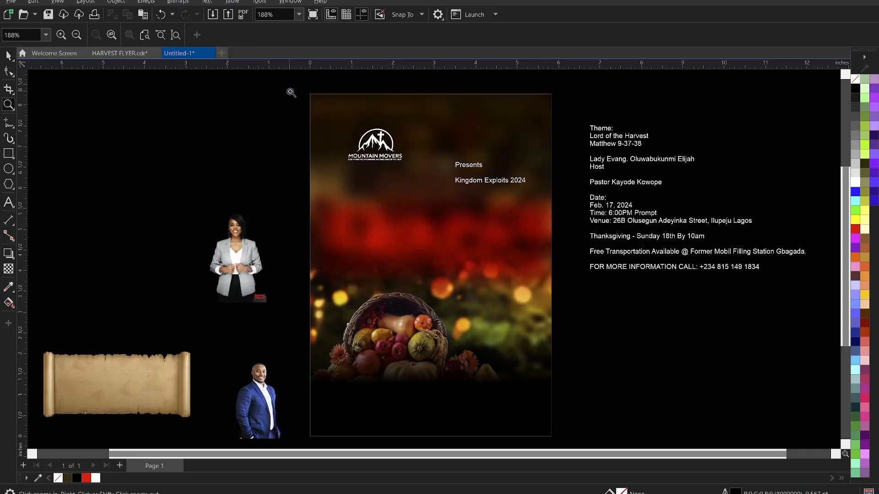
pyautogui.moveTo(289, 91); pyautogui.dragTo(636, 247)
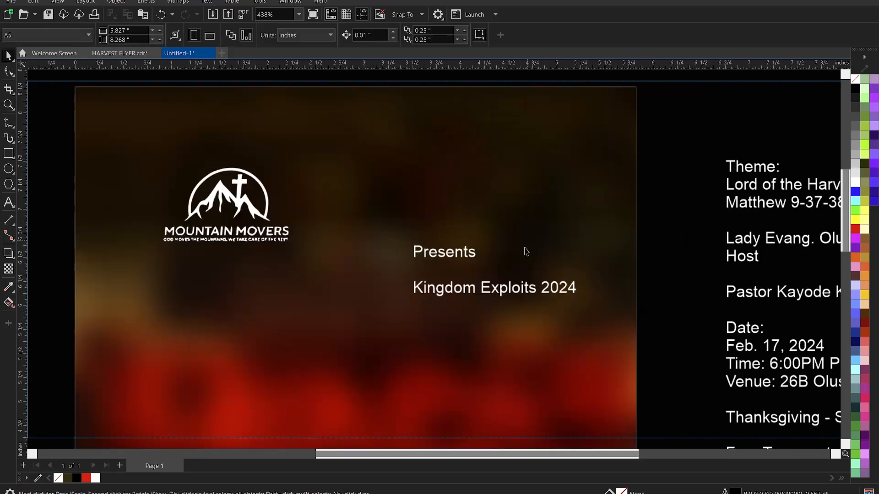
pyautogui.click(501, 291)
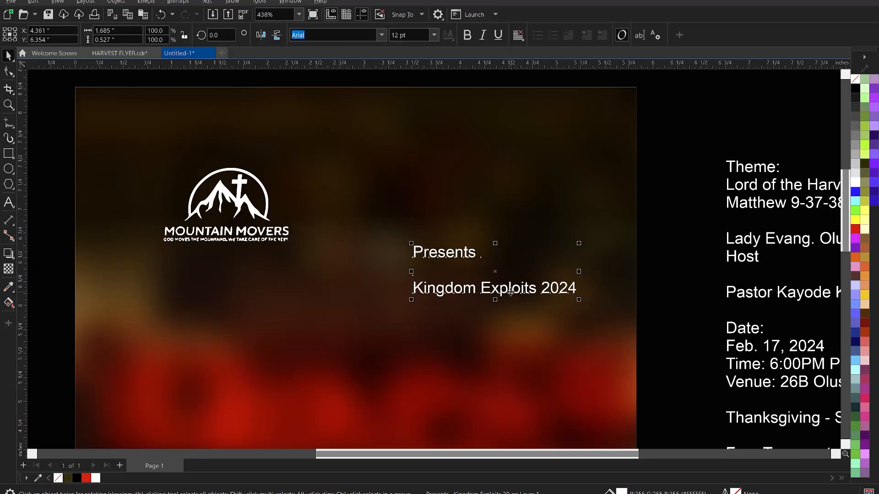
pyautogui.moveTo(485, 269); pyautogui.dragTo(461, 248)
# Change the 'Presents / Kingdom Exploits 2024' text to UPPERCASE.
pyautogui.click(487, 269)
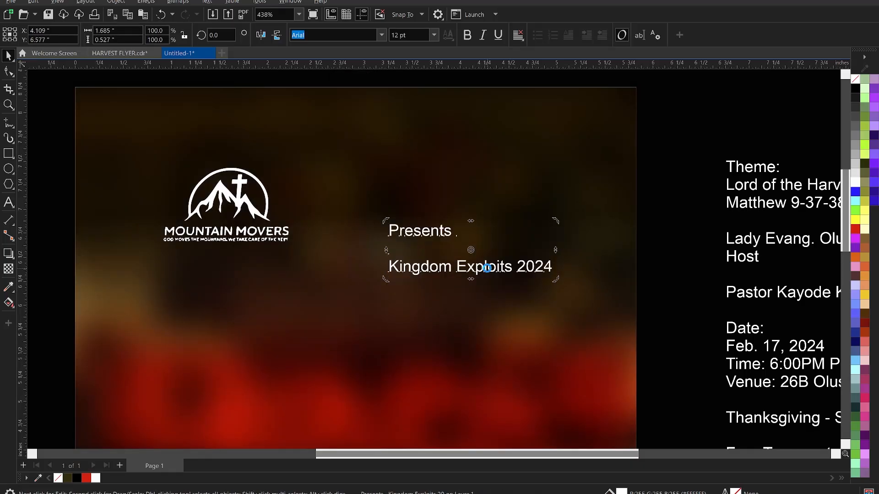
pyautogui.doubleClick(487, 268)
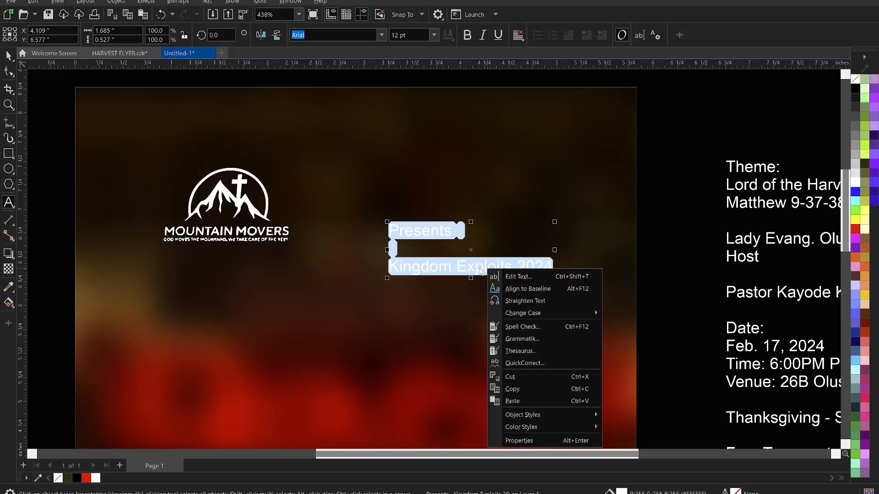
pyautogui.moveTo(561, 316)
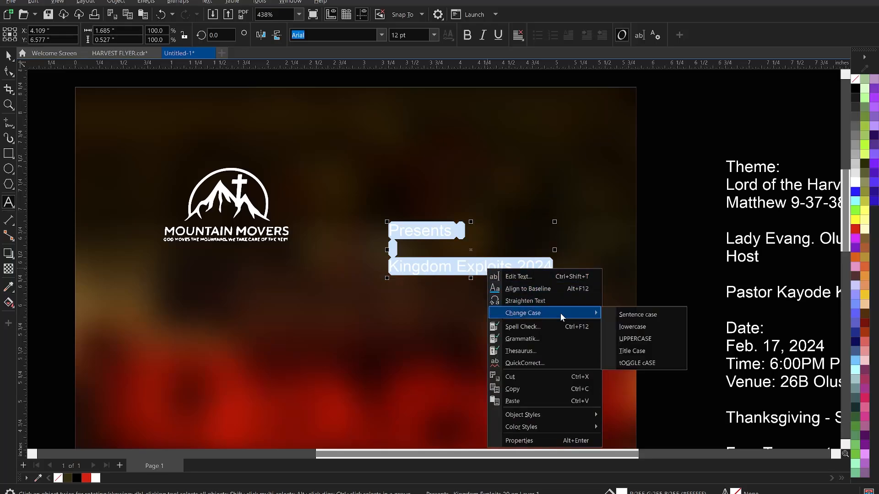
pyautogui.click(650, 340)
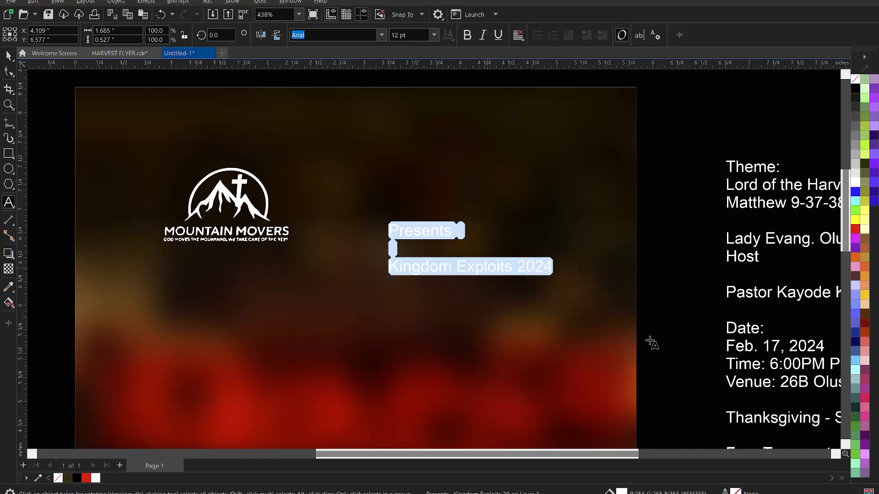
# Finish text editing and exit the clipped background's PowerClip editing back to the normal page.
pyautogui.hotkey('ctrl', 'space')
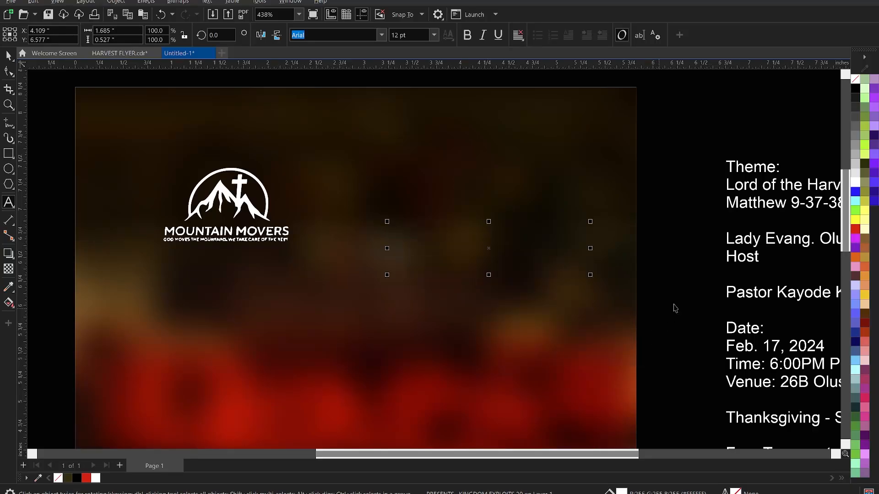
pyautogui.click(663, 307)
pyautogui.click(505, 269)
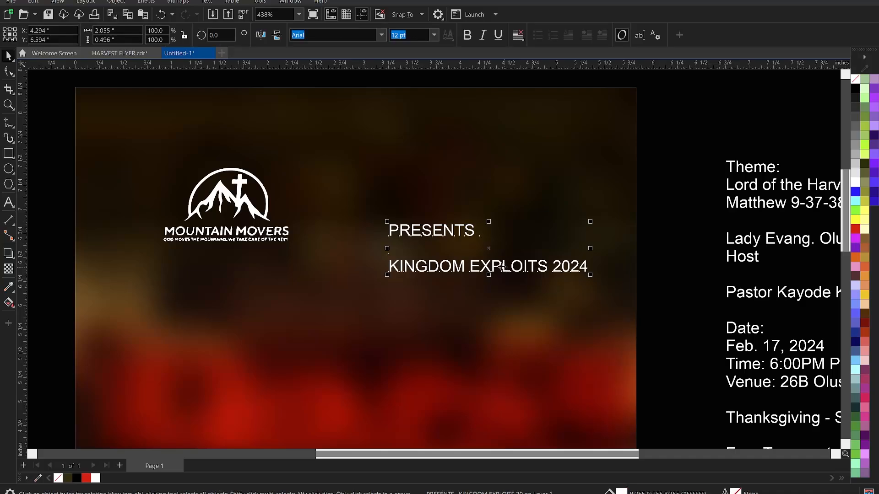
pyautogui.click(472, 266)
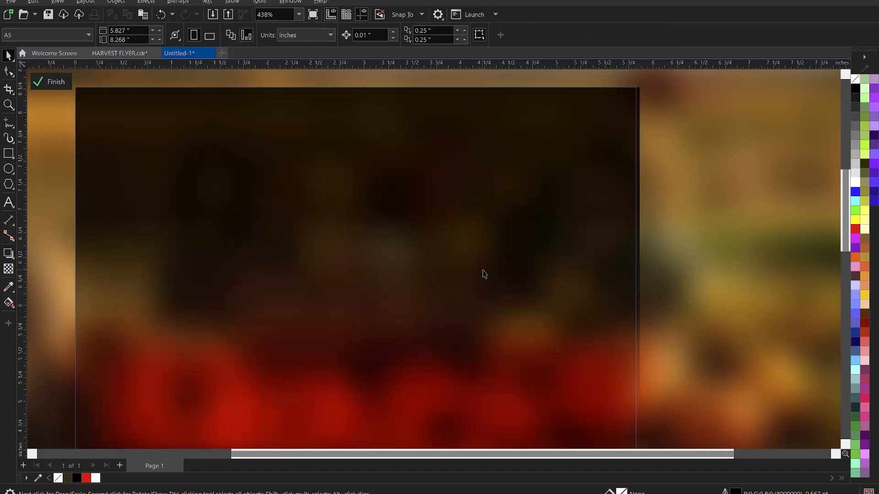
pyautogui.click(488, 278)
pyautogui.scroll(-3, 488, 278)
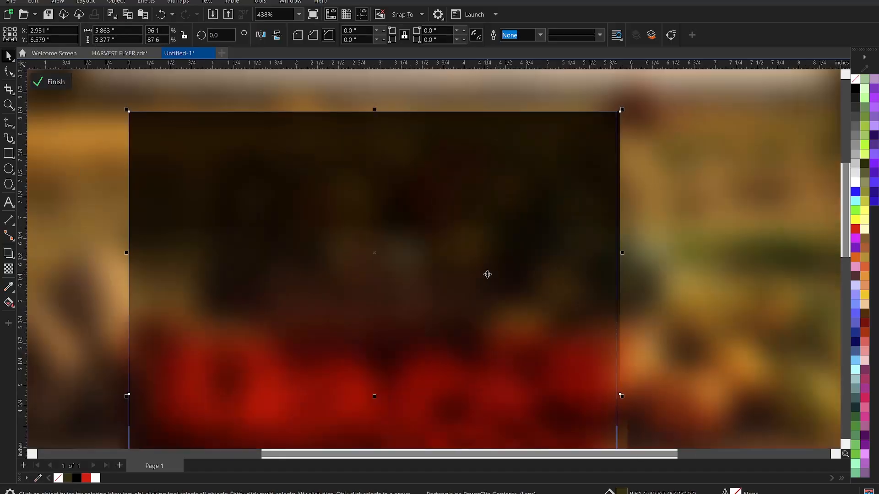
pyautogui.keyDown('ctrl'); pyautogui.click(811, 138); pyautogui.keyUp('ctrl')
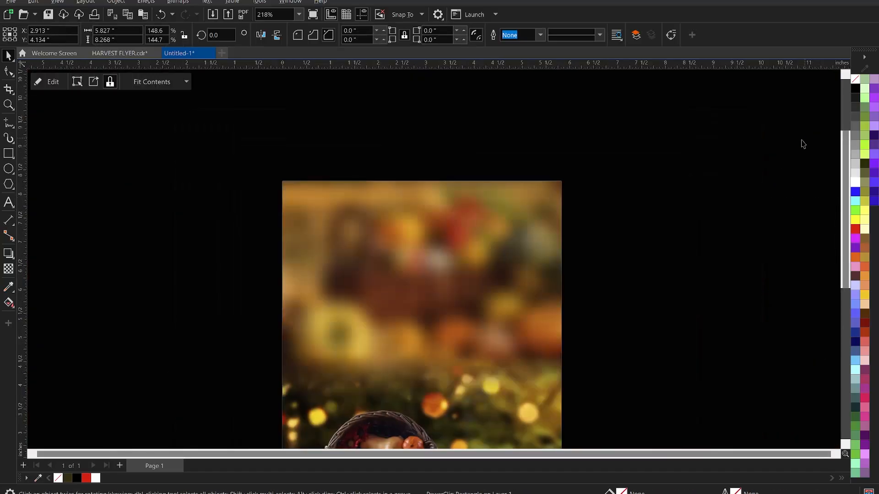
pyautogui.click(802, 143)
# Put EXPLOITS and 2024 on their own lines, removing the stray space before EXPLOITS.
pyautogui.doubleClick(479, 272)
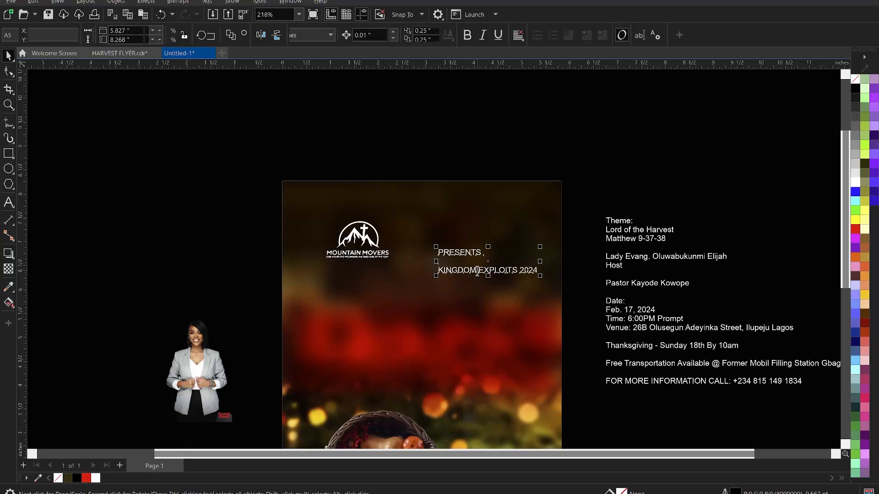
pyautogui.press('Return')
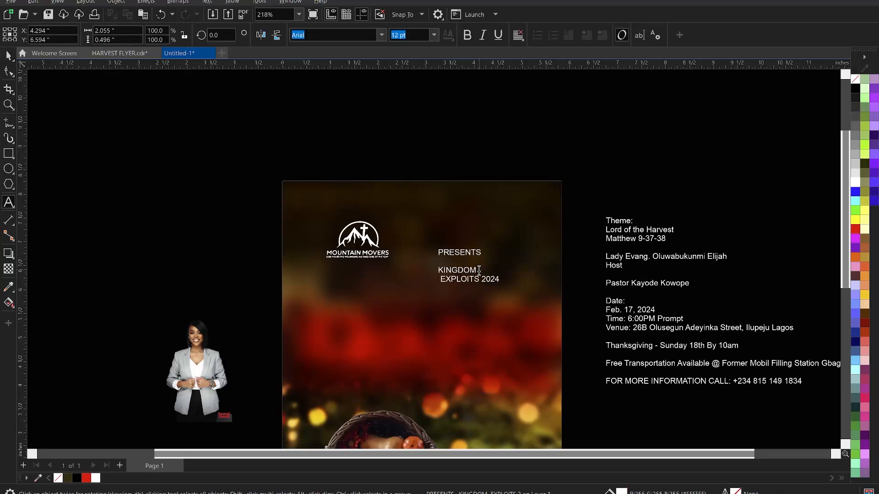
pyautogui.press('Delete')
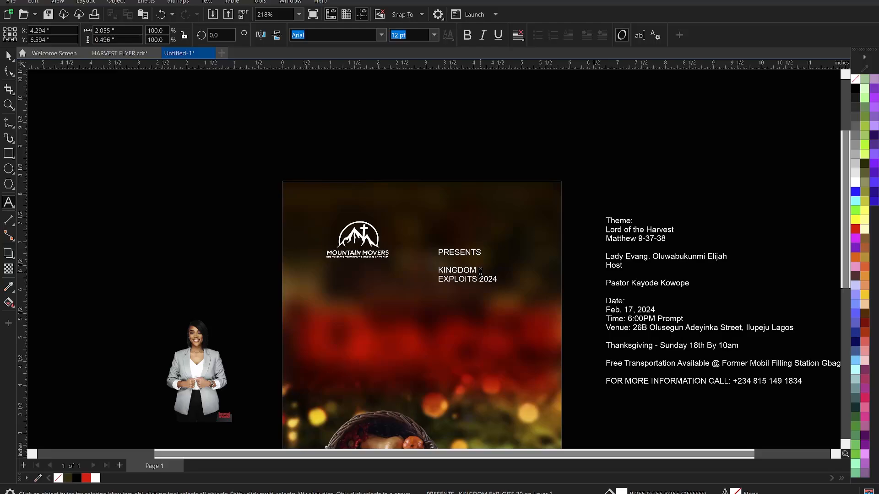
pyautogui.press('Return')
pyautogui.press('Escape')
pyautogui.click(462, 278)
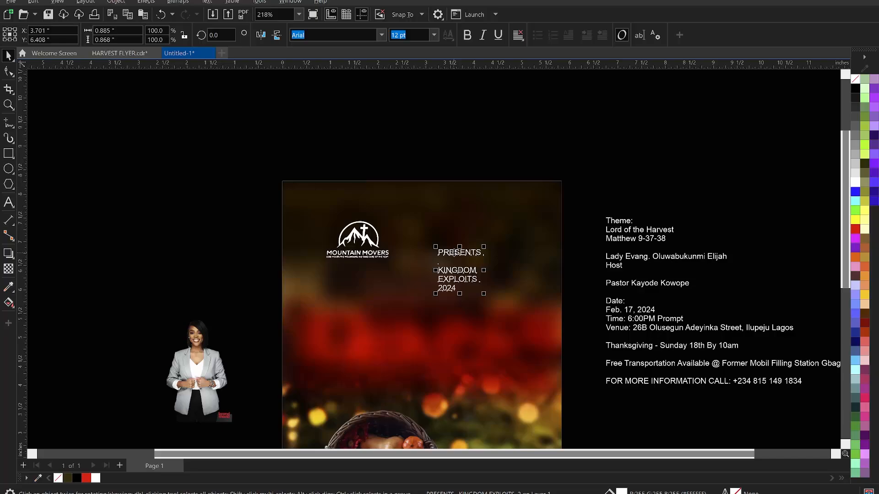
# Break the title text apart with Ctrl+K into separate PRESENTS, KINGDOM, EXPLOITS and 2024 lines.
pyautogui.click(597, 156)
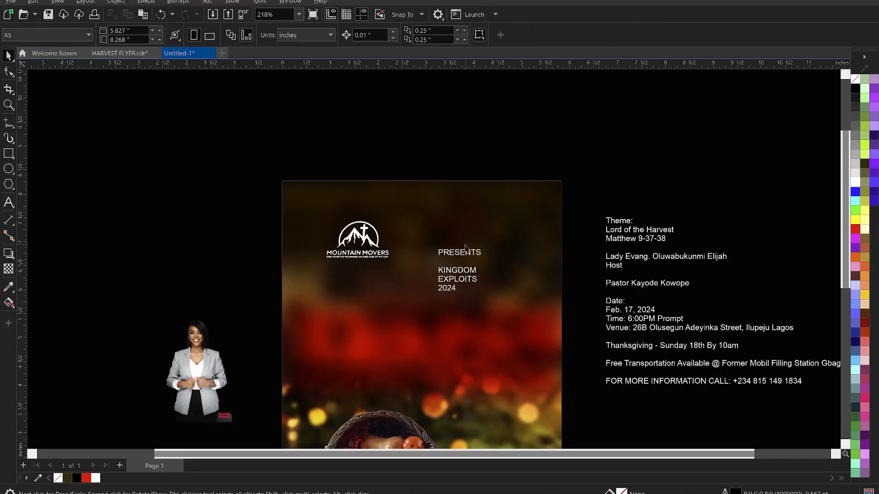
pyautogui.click(459, 258)
pyautogui.doubleClick(464, 277)
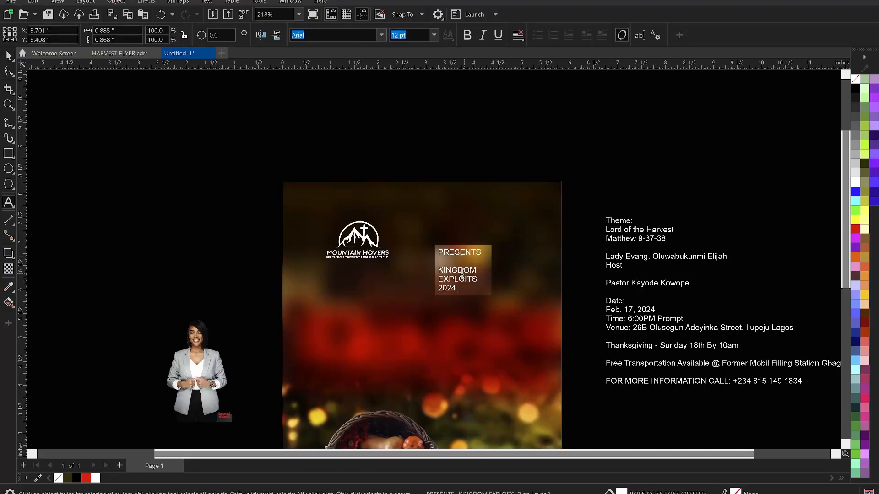
pyautogui.hotkey('ctrl', 'space')
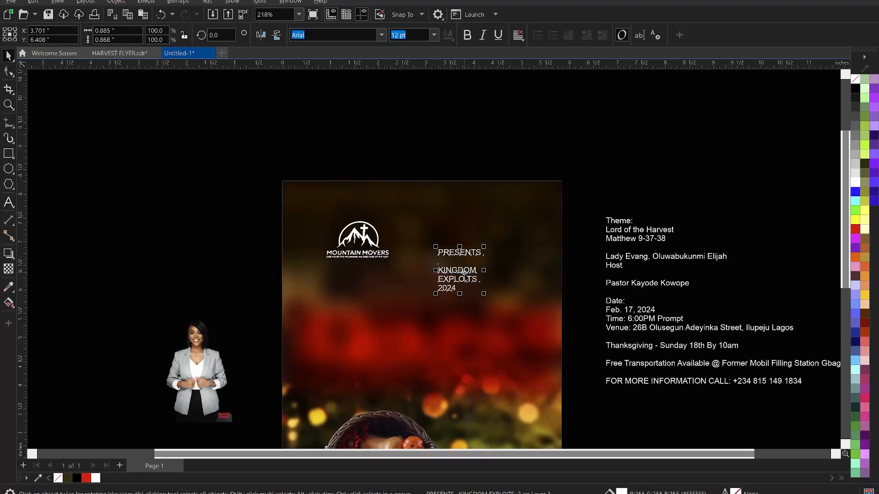
pyautogui.hotkey('ctrl', 'k')
pyautogui.click(463, 283)
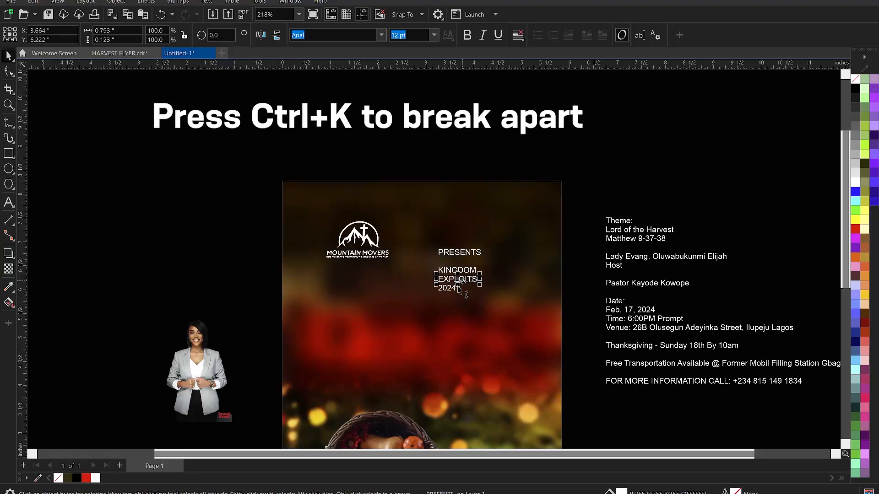
pyautogui.hotkey('ctrl', 'k')
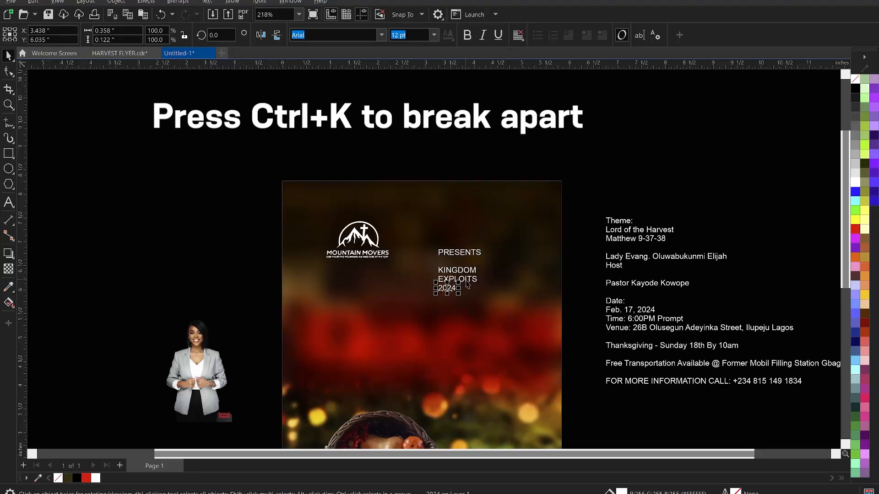
# Set the KINGDOM and EXPLOITS lines in the Harvest font.
pyautogui.click(465, 280)
pyautogui.click(468, 271)
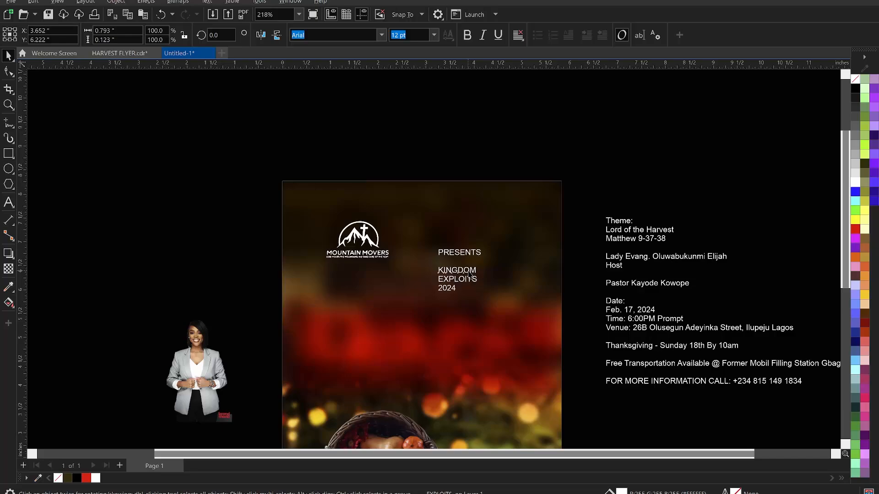
pyautogui.keyDown('shift'); pyautogui.click(469, 278); pyautogui.keyUp('shift')
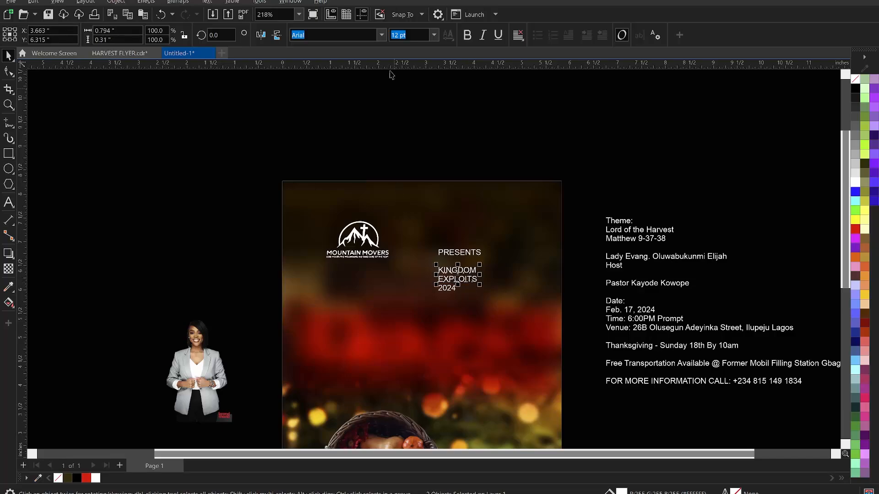
pyautogui.click(363, 36)
pyautogui.write('Har')
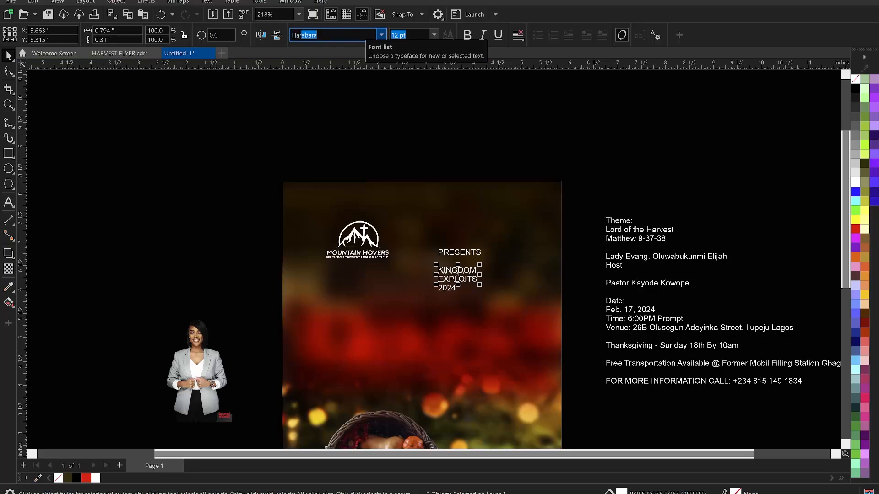
pyautogui.write('vest')
pyautogui.press('Return')
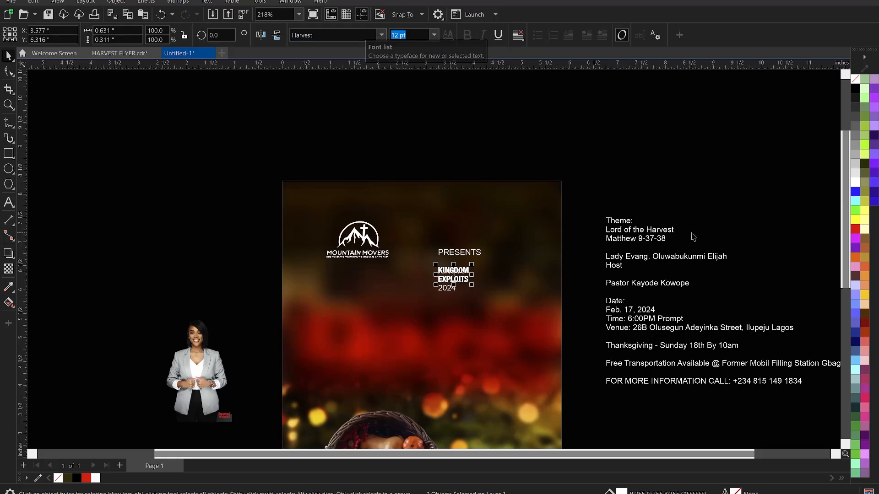
# Enlarge KINGDOM EXPLOITS to about 220% and place it right of 2024.
pyautogui.scroll(2, 495, 295)
pyautogui.scroll(1, 464, 279)
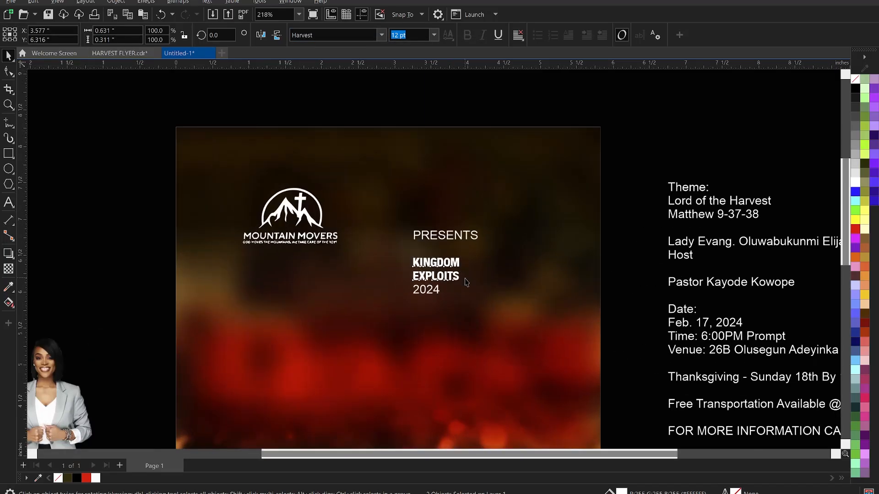
pyautogui.scroll(2, 466, 286)
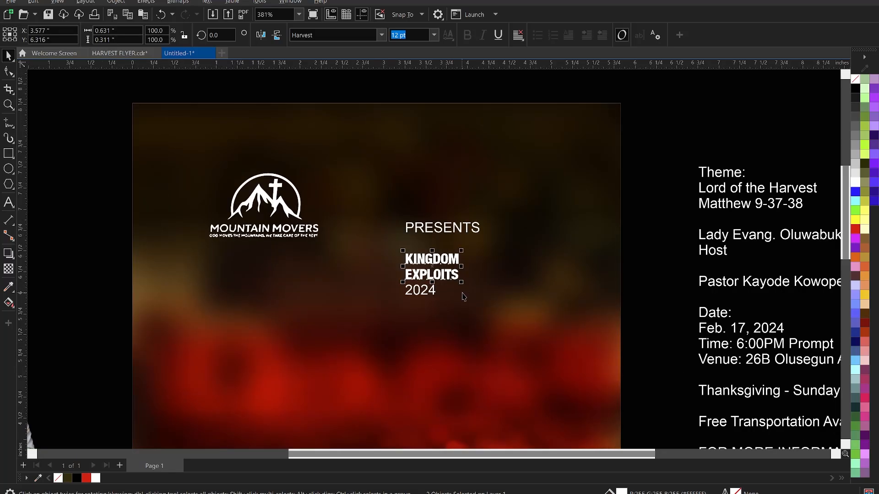
pyautogui.moveTo(462, 282); pyautogui.dragTo(527, 329)
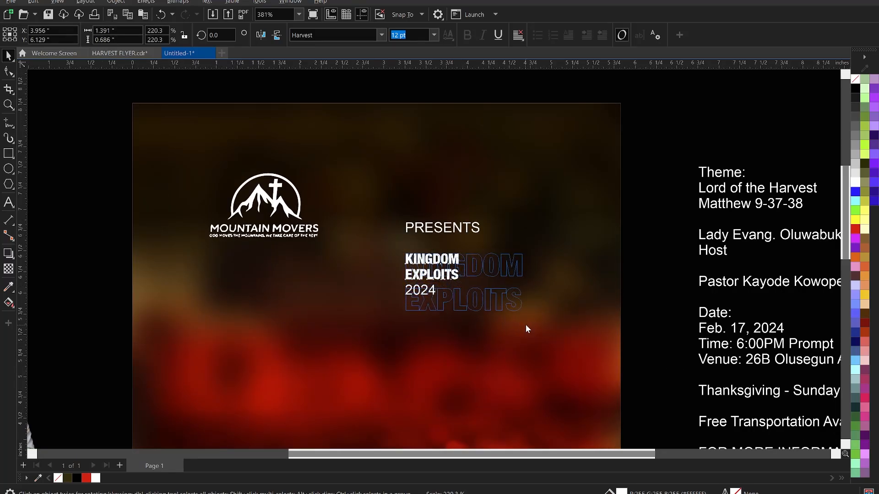
pyautogui.moveTo(480, 302); pyautogui.dragTo(663, 259)
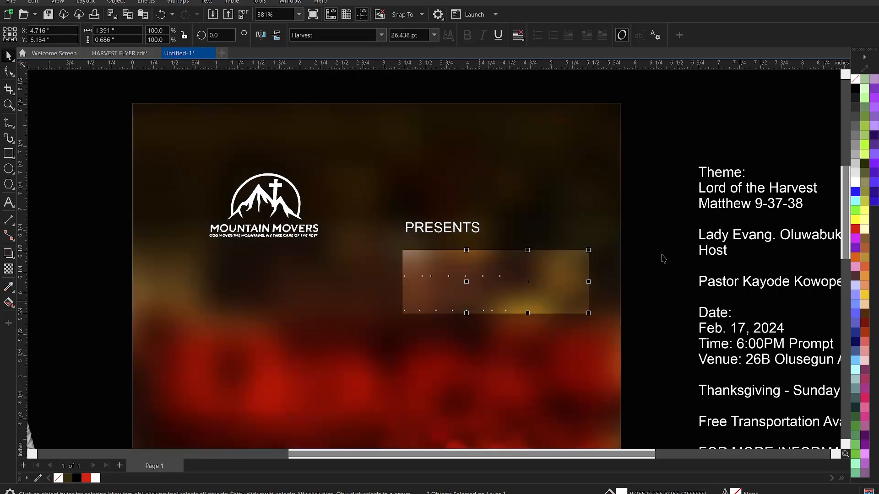
# Nudge the EXPLOITS line up tight beneath KINGDOM.
pyautogui.click(543, 298)
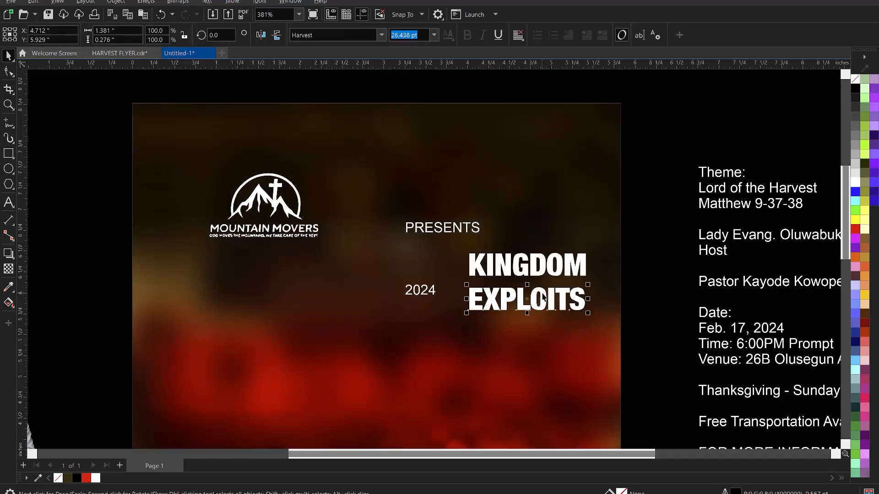
pyautogui.moveTo(543, 294); pyautogui.dragTo(546, 293)
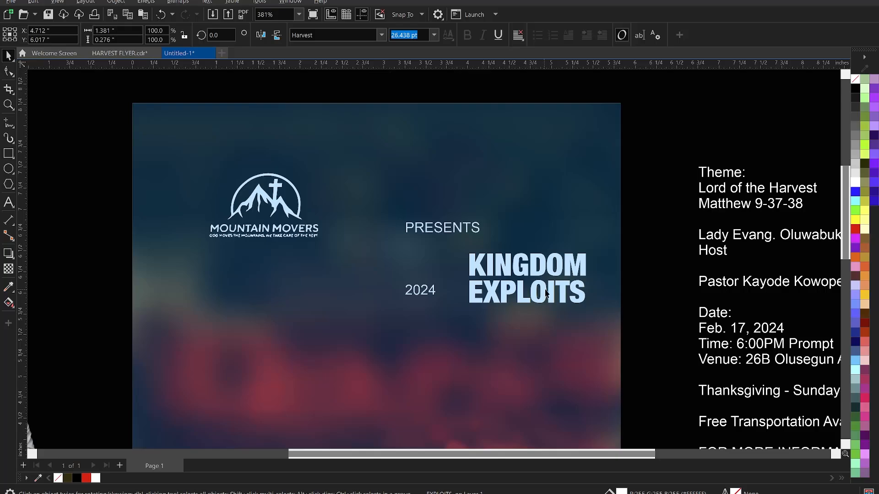
pyautogui.press('Up')
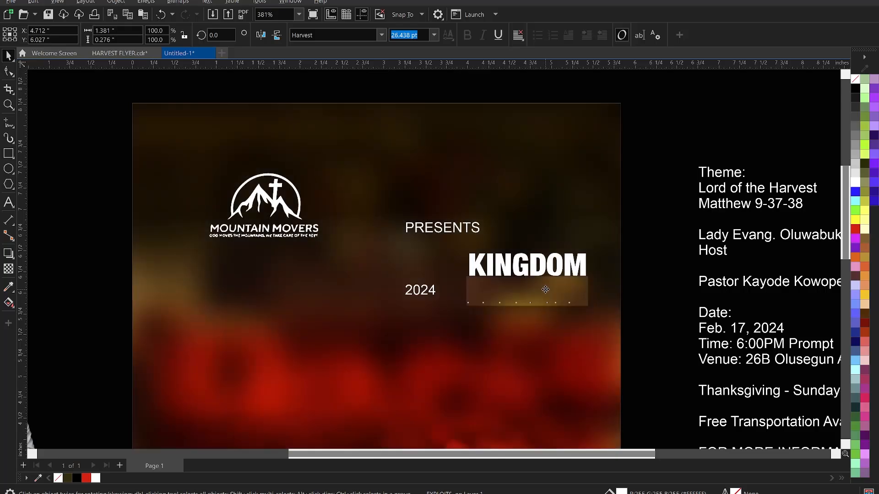
pyautogui.press('Up')
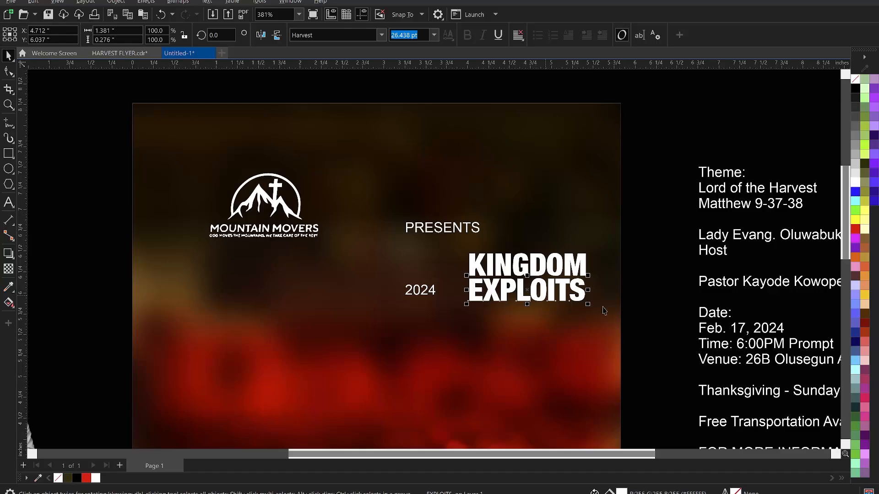
pyautogui.click(650, 320)
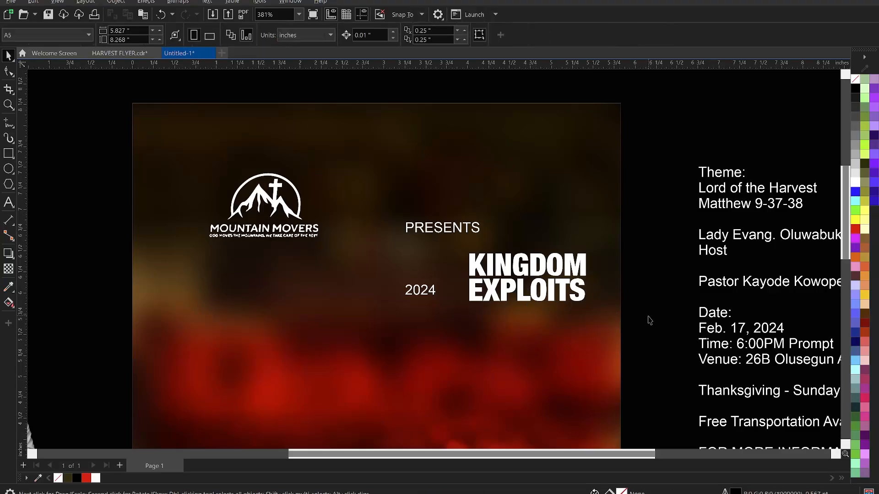
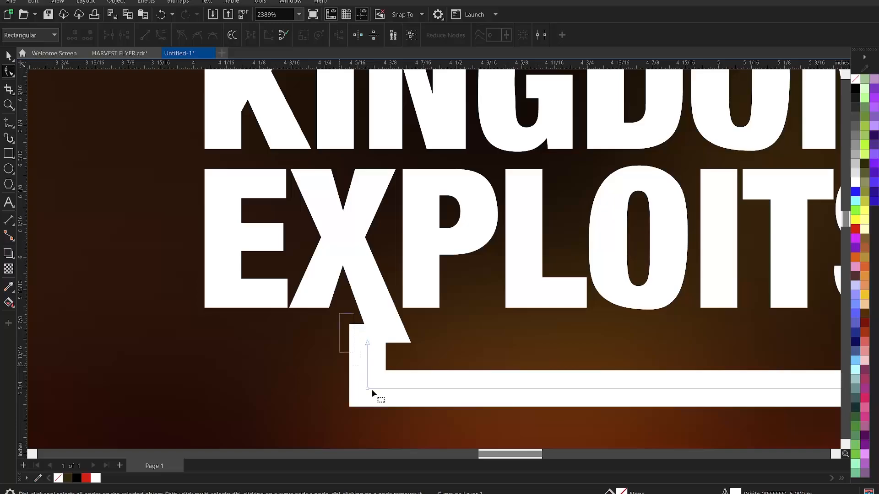
# Shift the bracket's lower-left corner node right so it lines up under the X leg.
pyautogui.click(368, 389)
pyautogui.moveTo(368, 389); pyautogui.dragTo(388, 390)
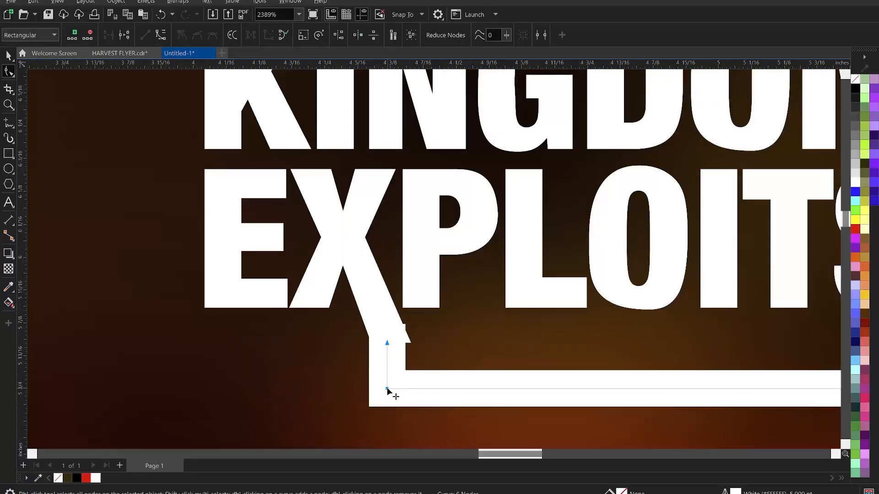
pyautogui.press('Right')
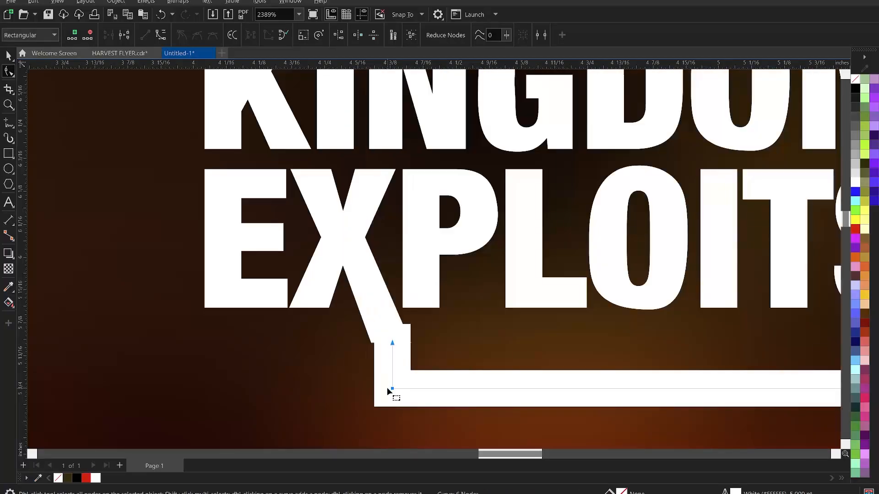
pyautogui.press('Left')
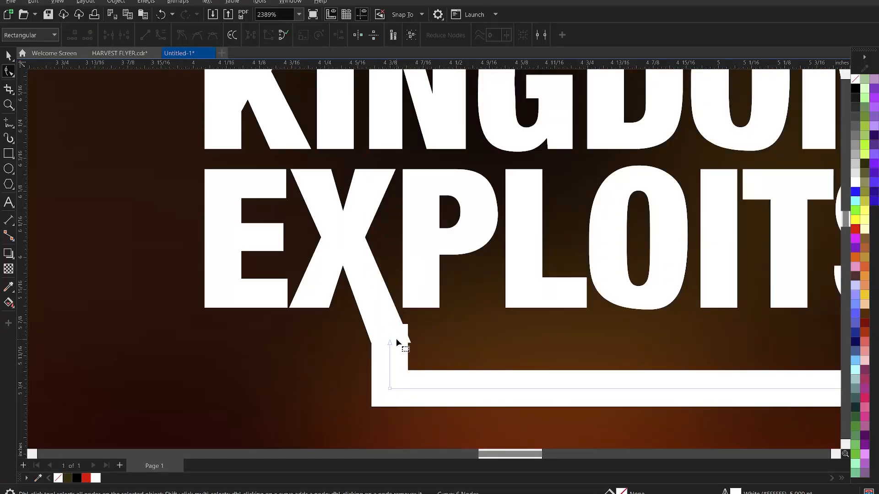
pyautogui.press('space')
pyautogui.scroll(-1, 397, 341)
pyautogui.scroll(-1, 396, 349)
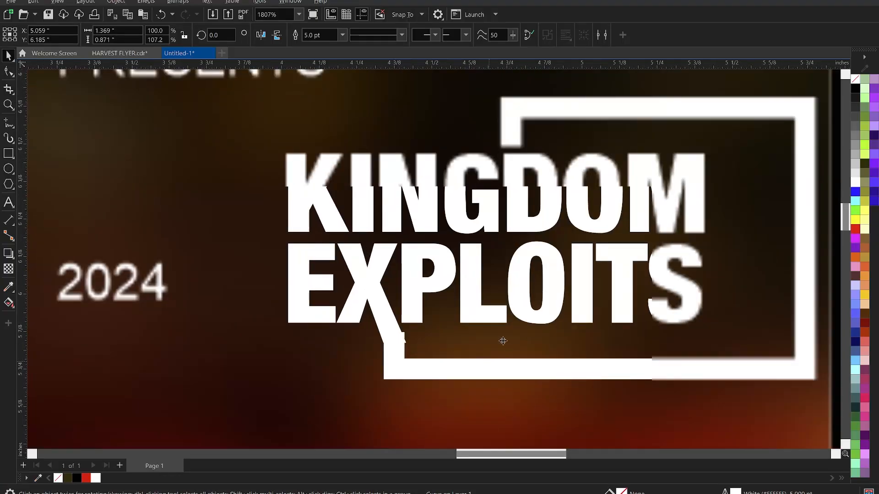
# Convert the white title frame's outline into a filled object.
pyautogui.click(123, 3)
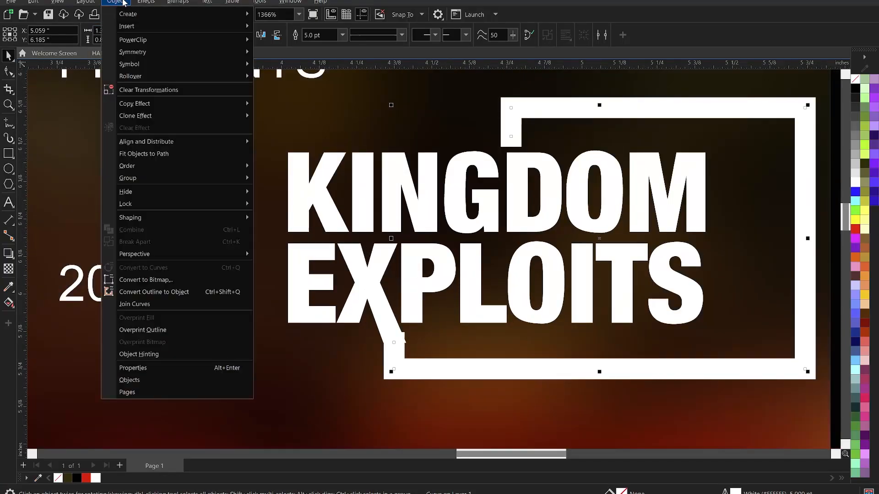
pyautogui.click(403, 129)
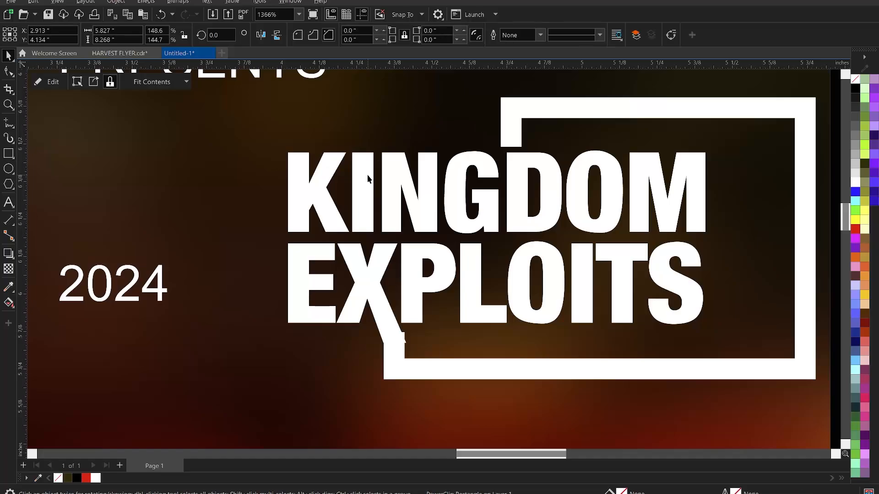
pyautogui.click(806, 137)
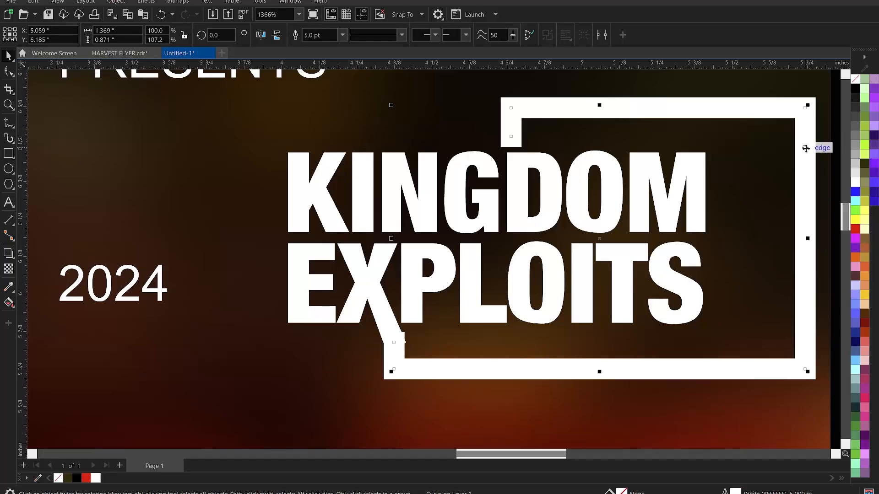
pyautogui.click(116, 2)
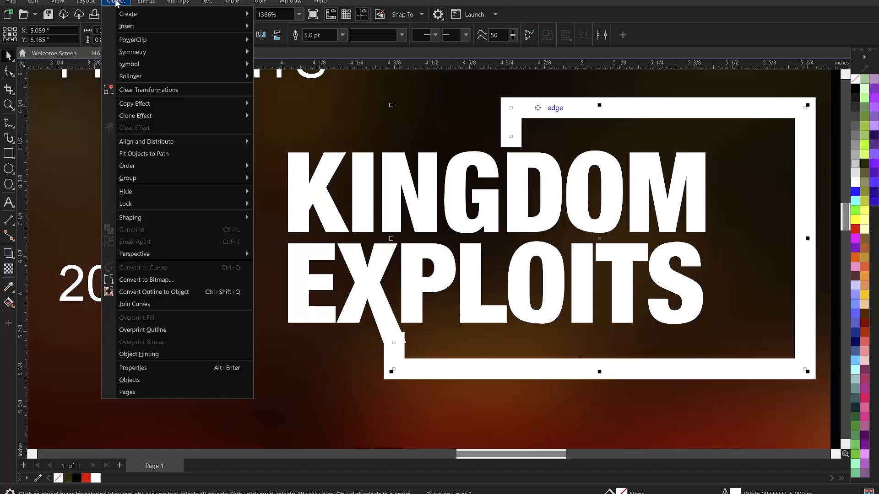
pyautogui.click(180, 292)
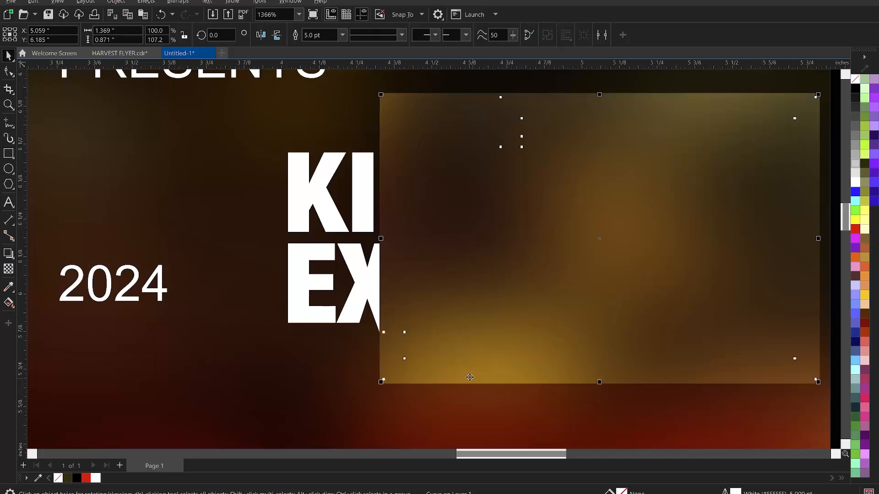
pyautogui.scroll(1, 467, 376)
# Pull the frame's corner nodes down so its slanted end meets the X's diagonal leg.
pyautogui.scroll(1, 468, 376)
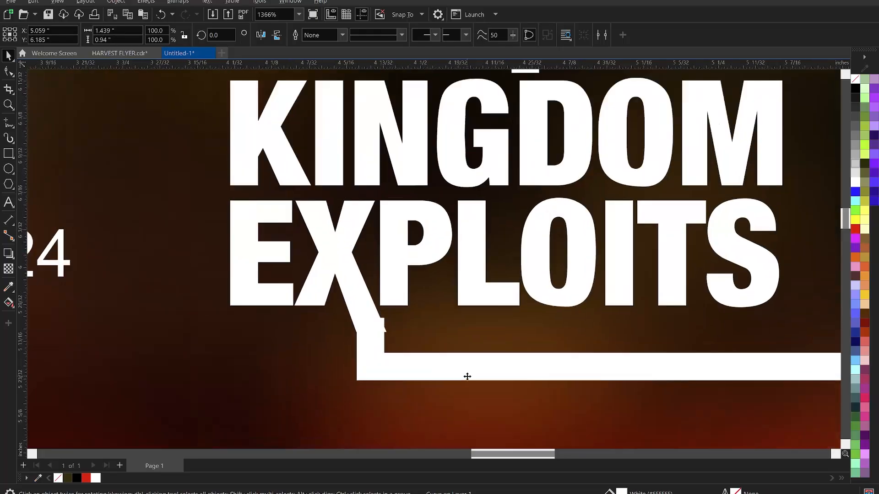
pyautogui.press('F10')
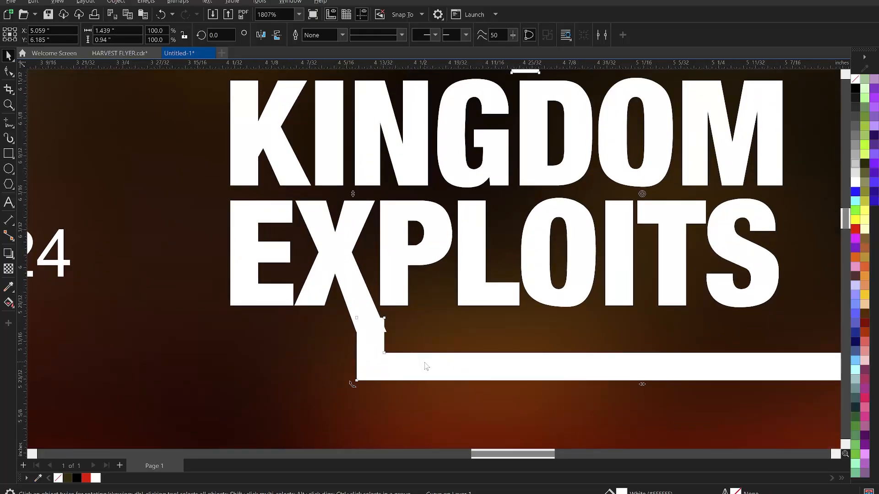
pyautogui.moveTo(384, 317); pyautogui.dragTo(384, 335)
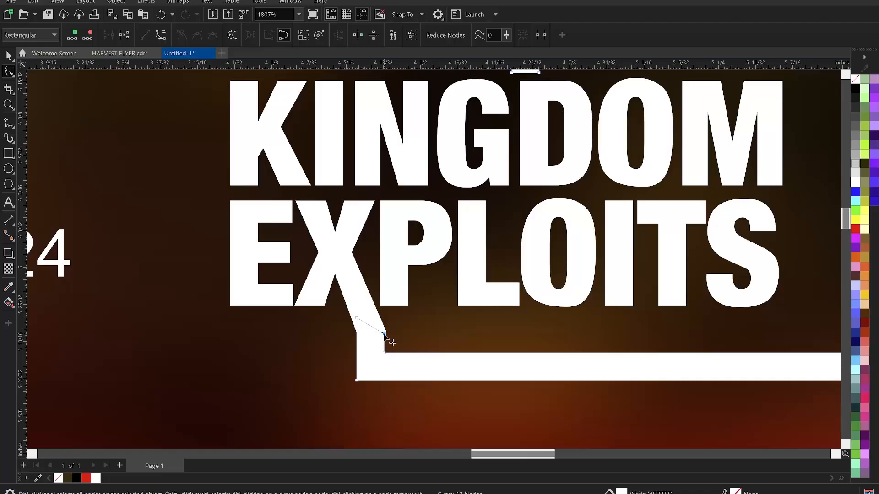
pyautogui.click(387, 333)
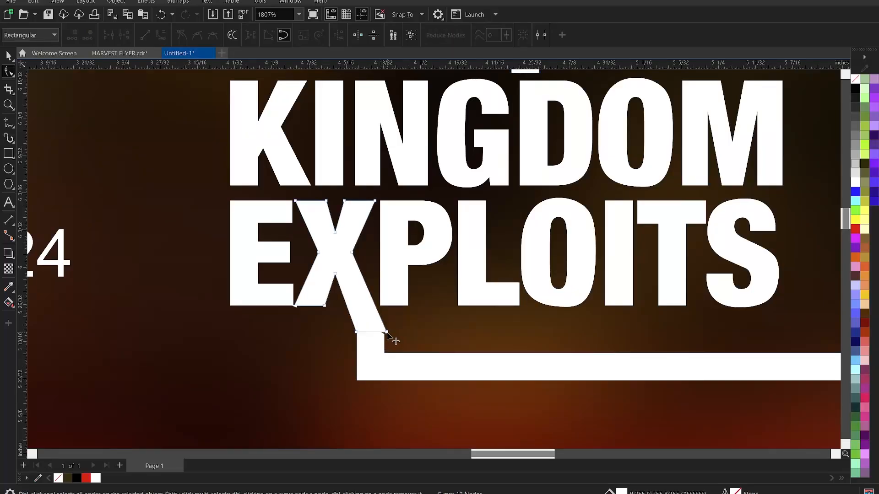
pyautogui.click(385, 346)
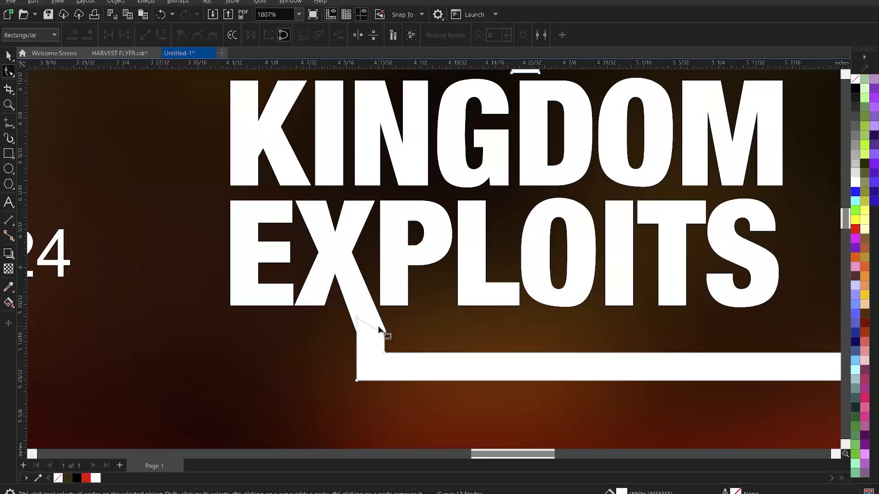
pyautogui.moveTo(378, 327); pyautogui.dragTo(388, 355)
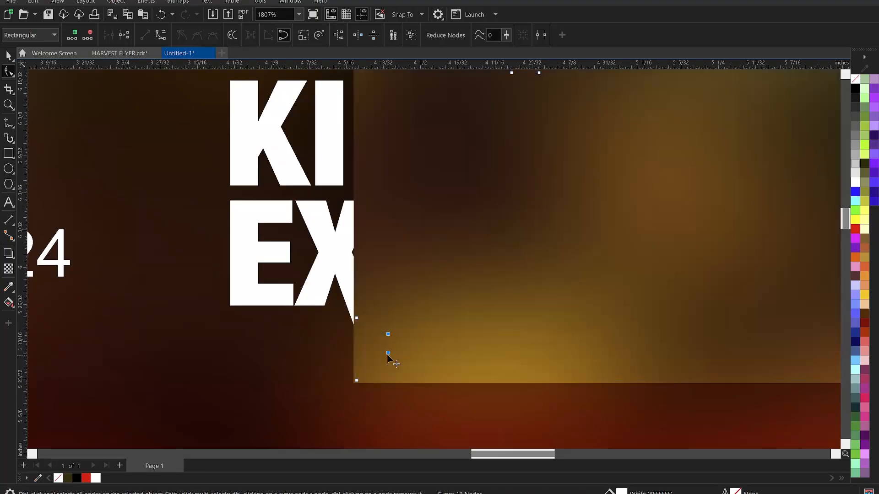
pyautogui.scroll(2, 389, 357)
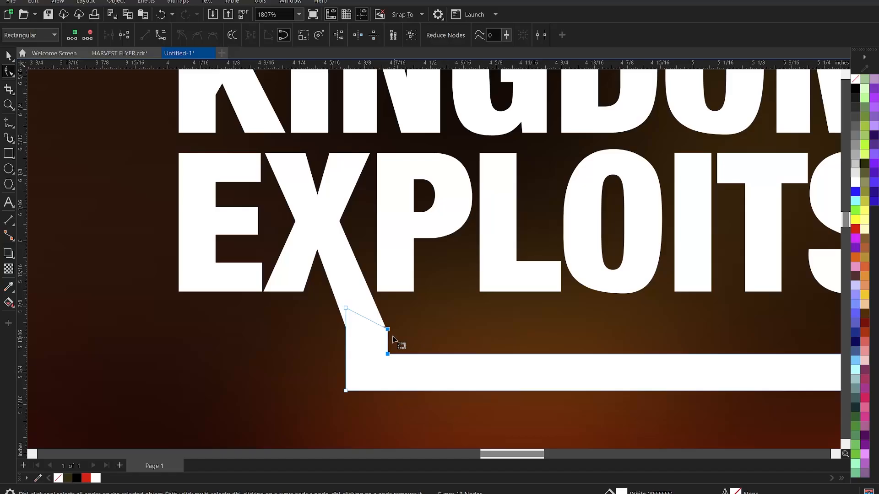
pyautogui.scroll(4, 393, 339)
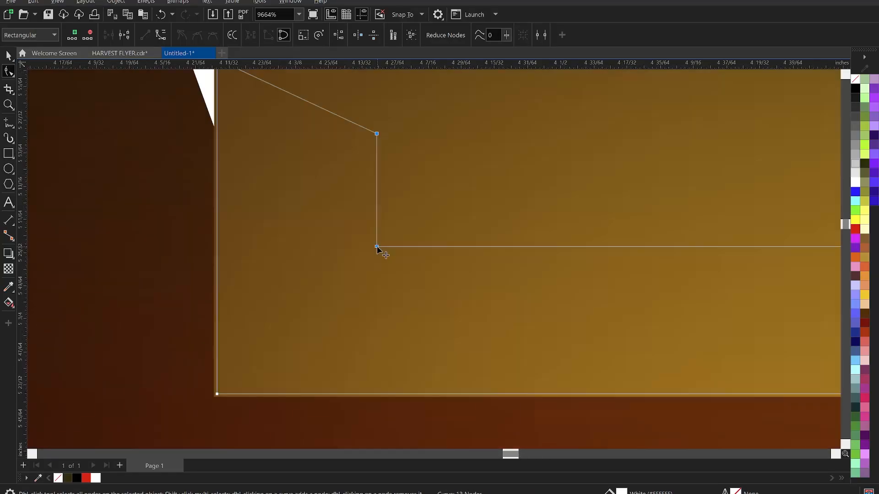
pyautogui.press('space')
pyautogui.scroll(-2, 373, 248)
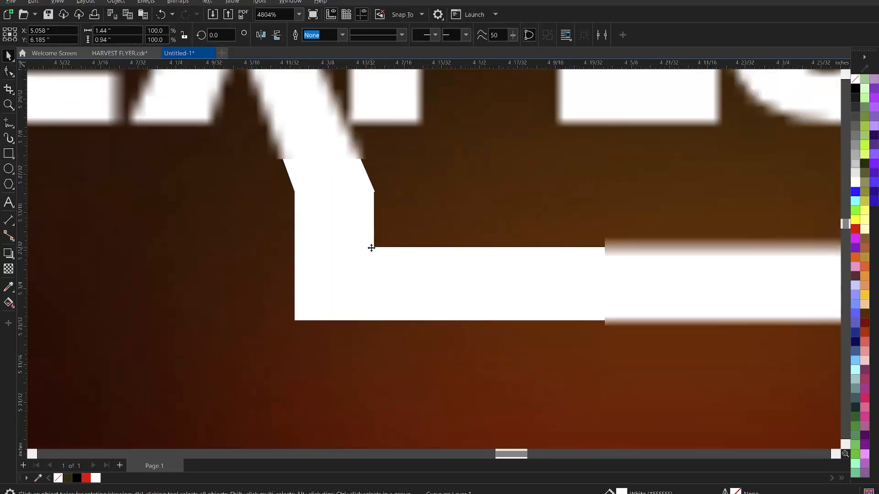
pyautogui.scroll(-3, 372, 248)
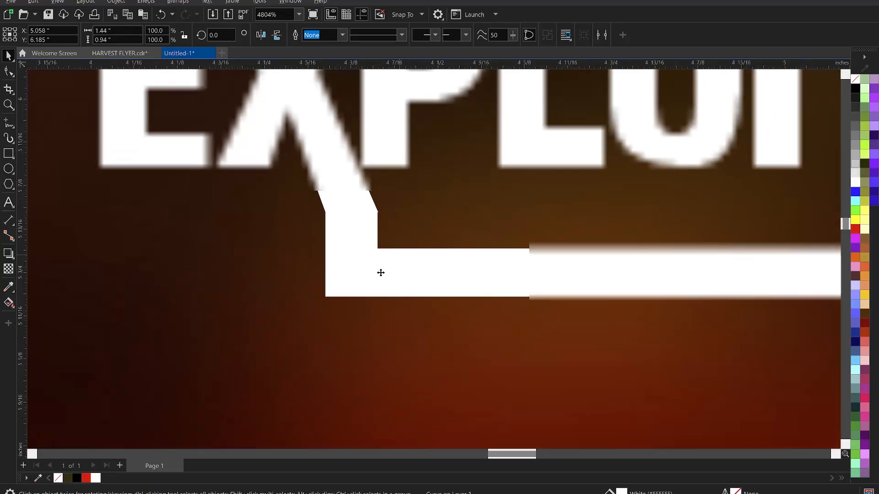
pyautogui.scroll(-2, 381, 273)
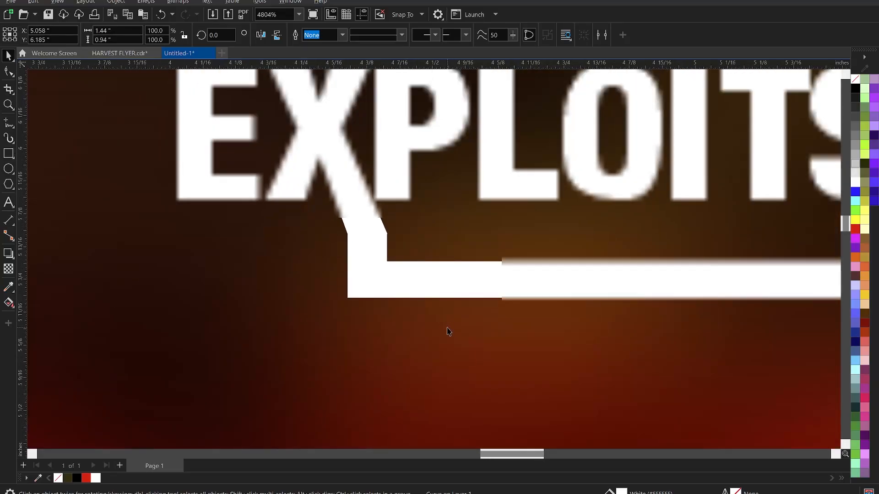
# Fill the bracket frame and the X of EXPLOITS with red from the palette.
pyautogui.press('z')
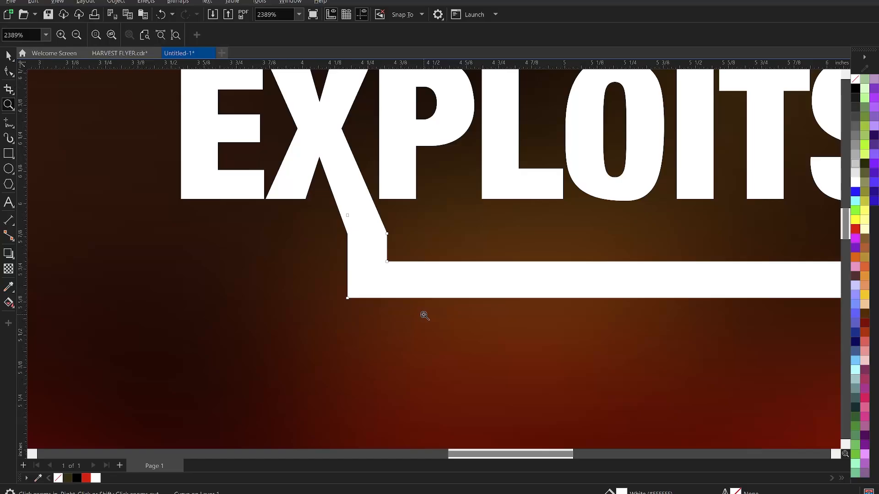
pyautogui.rightClick(424, 316)
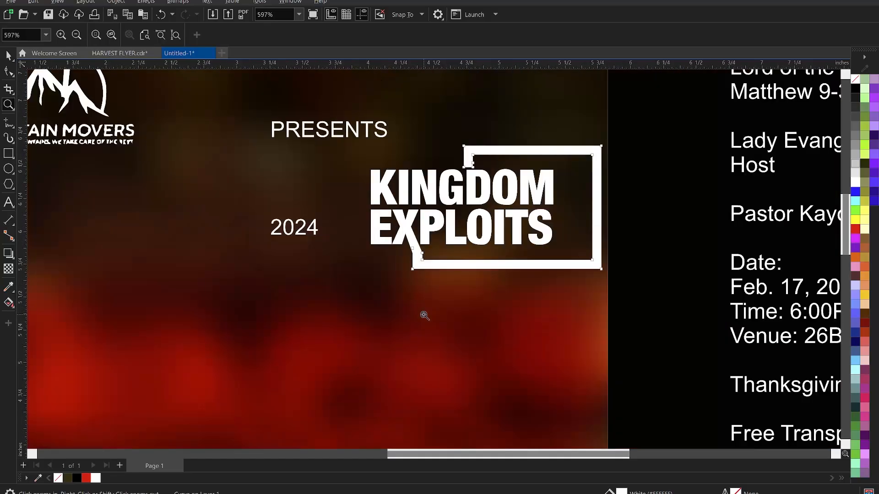
pyautogui.press('space')
pyautogui.click(677, 259)
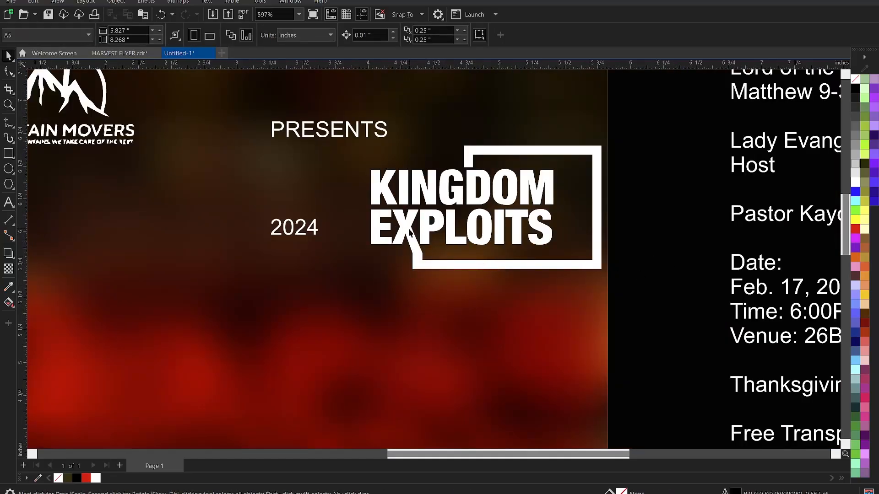
pyautogui.click(404, 232)
pyautogui.keyDown('shift'); pyautogui.click(593, 228); pyautogui.keyUp('shift')
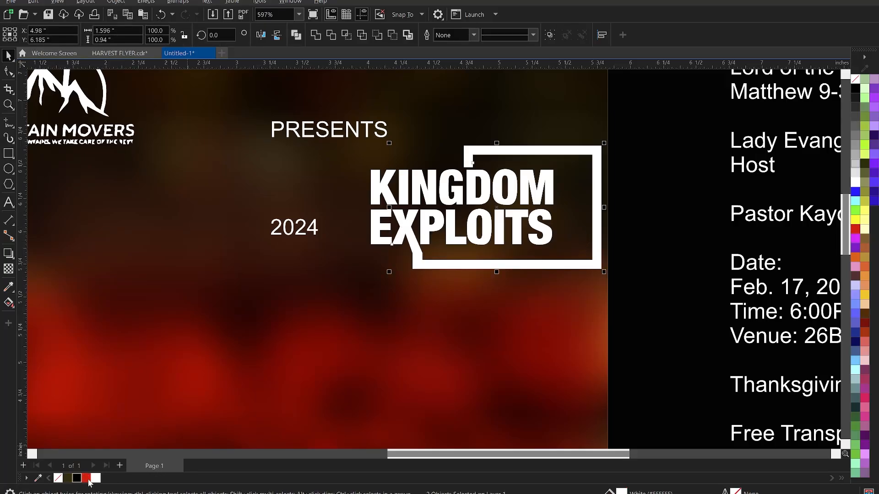
pyautogui.click(88, 480)
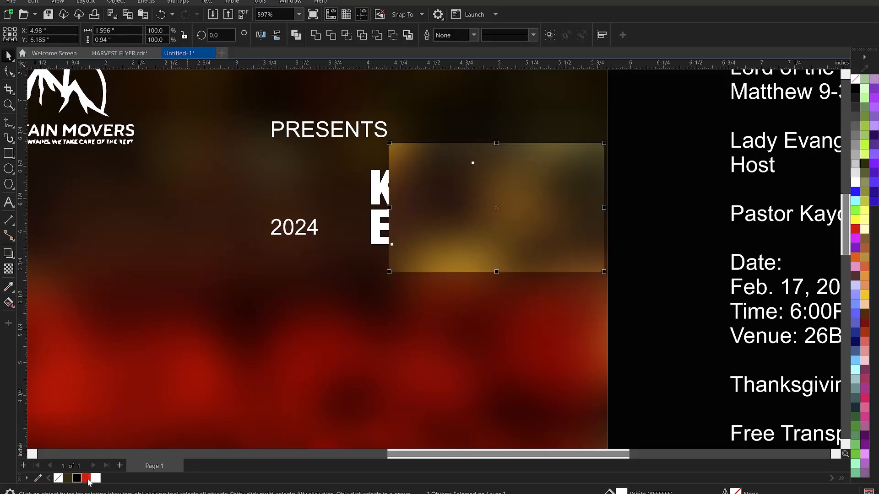
pyautogui.click(634, 201)
pyautogui.scroll(-2, 614, 198)
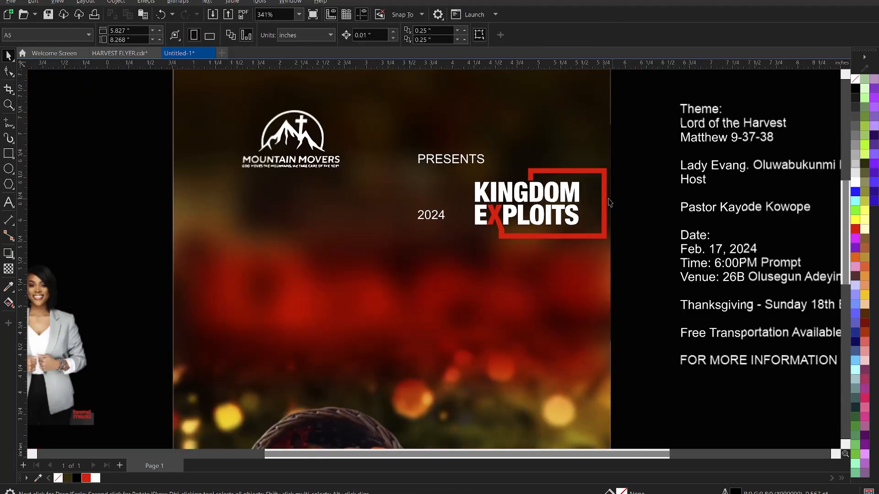
pyautogui.scroll(-2, 612, 203)
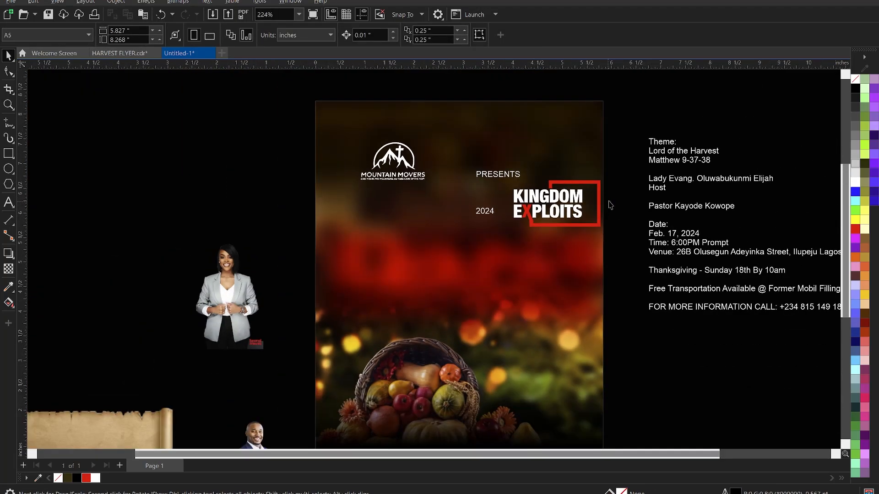
pyautogui.scroll(2, 606, 187)
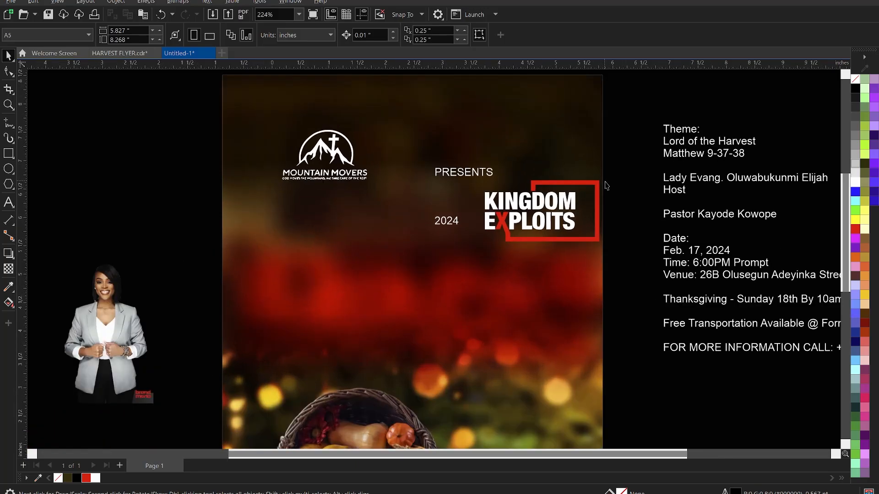
# Break the 2024 text into two lines, 20 over 24.
pyautogui.click(475, 172)
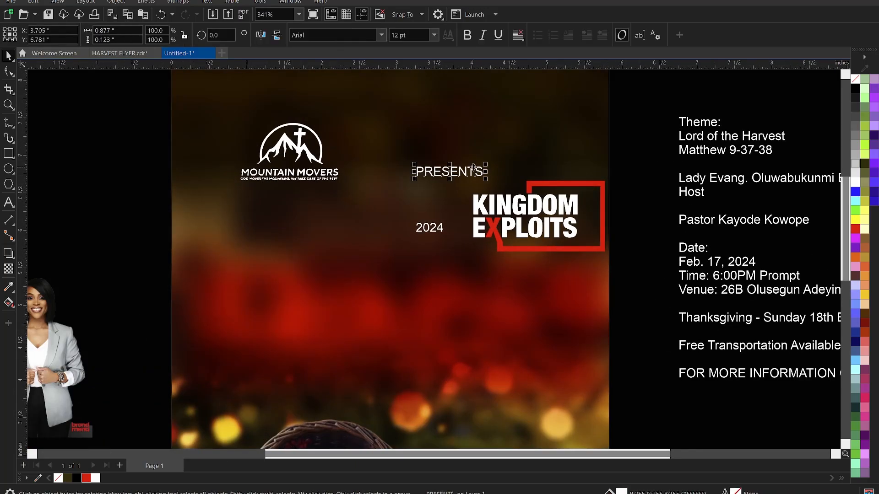
pyautogui.click(428, 229)
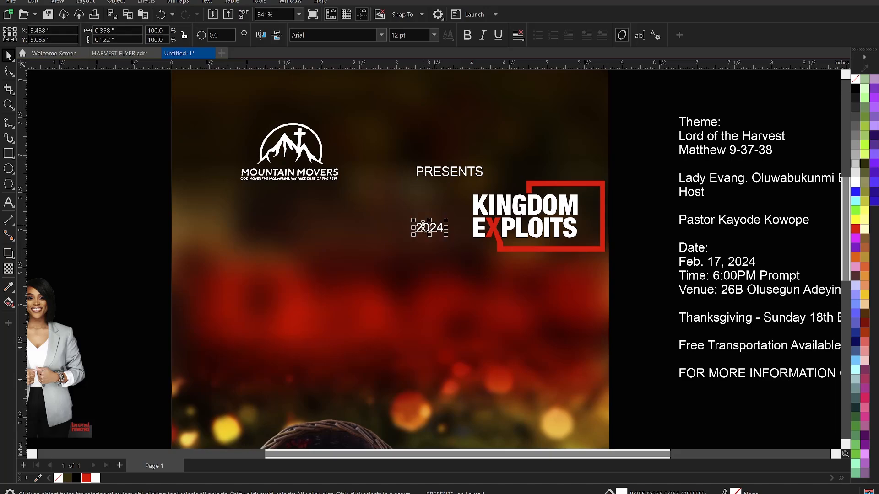
pyautogui.doubleClick(439, 216)
pyautogui.press('Return')
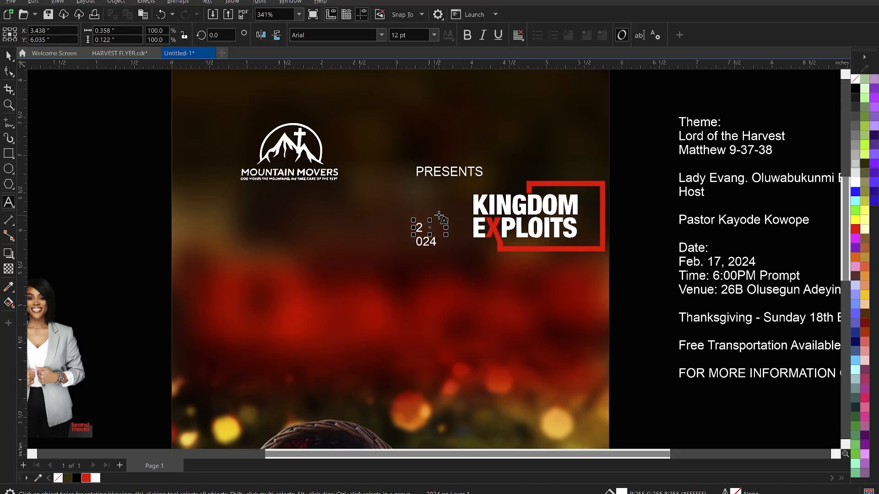
pyautogui.press('BackSpace')
pyautogui.press('Right')
pyautogui.press('Return')
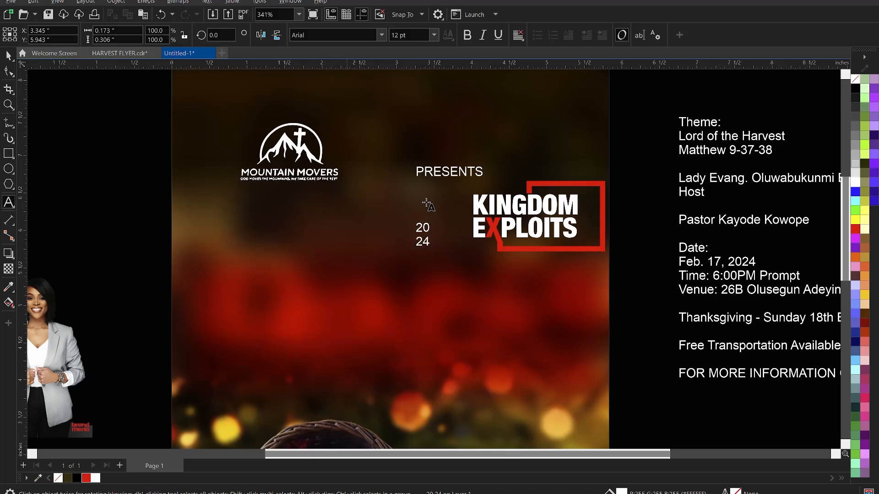
pyautogui.hotkey('ctrl', 'space')
# Set the 20/24 year text in Oswald Bold.
pyautogui.click(327, 36)
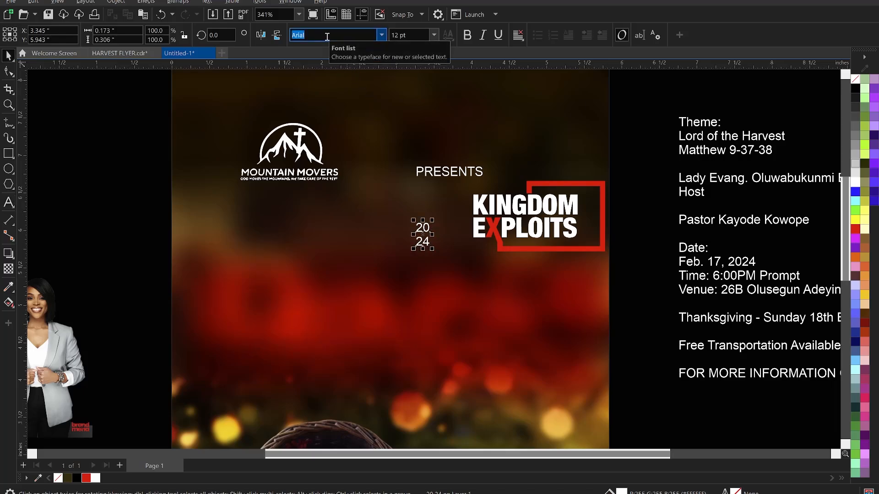
pyautogui.write('Oswald')
pyautogui.press('Return')
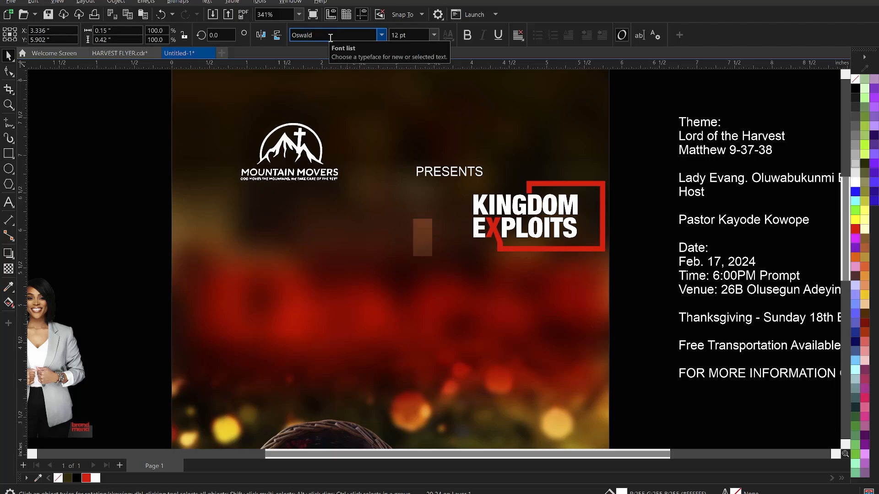
pyautogui.click(380, 35)
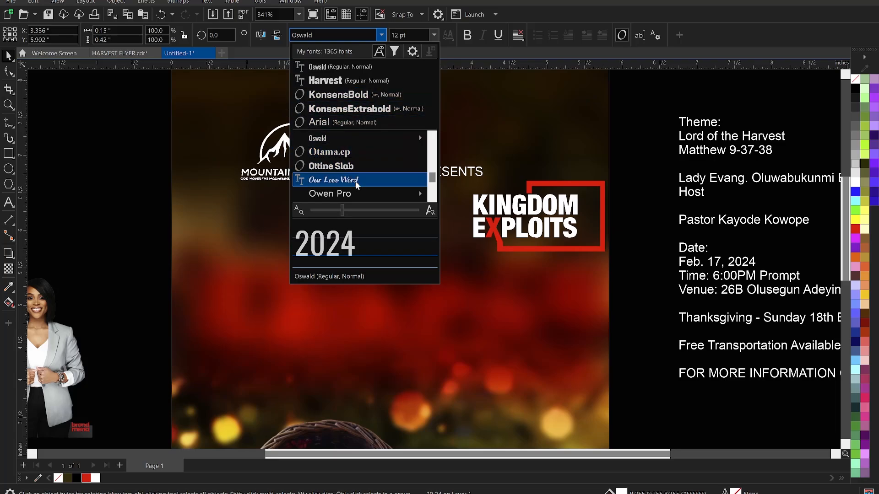
pyautogui.scroll(-1, 360, 194)
pyautogui.scroll(1, 346, 149)
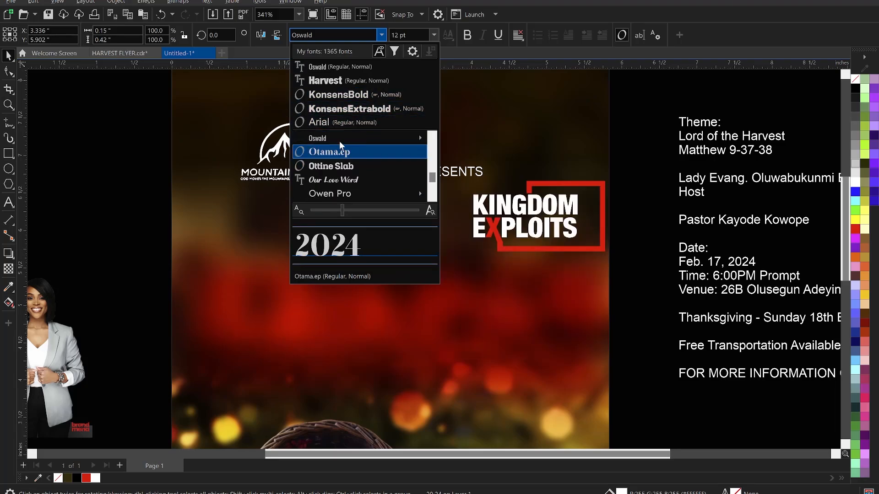
pyautogui.moveTo(342, 139)
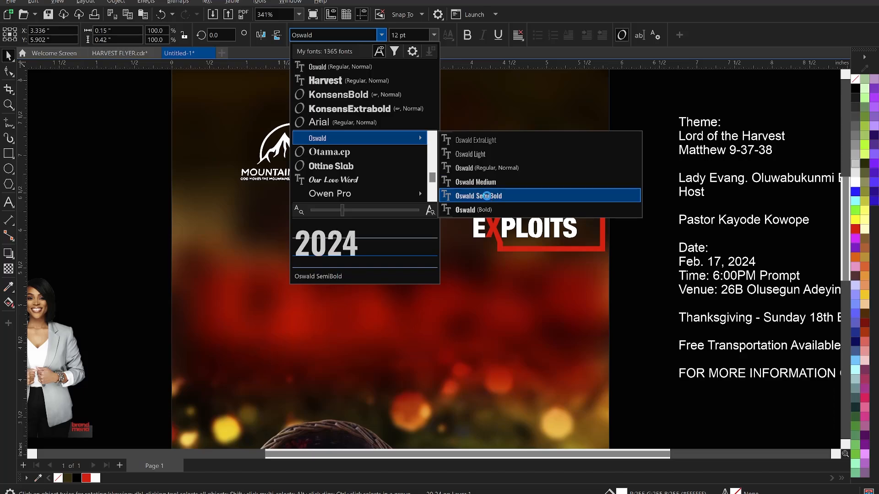
pyautogui.click(484, 210)
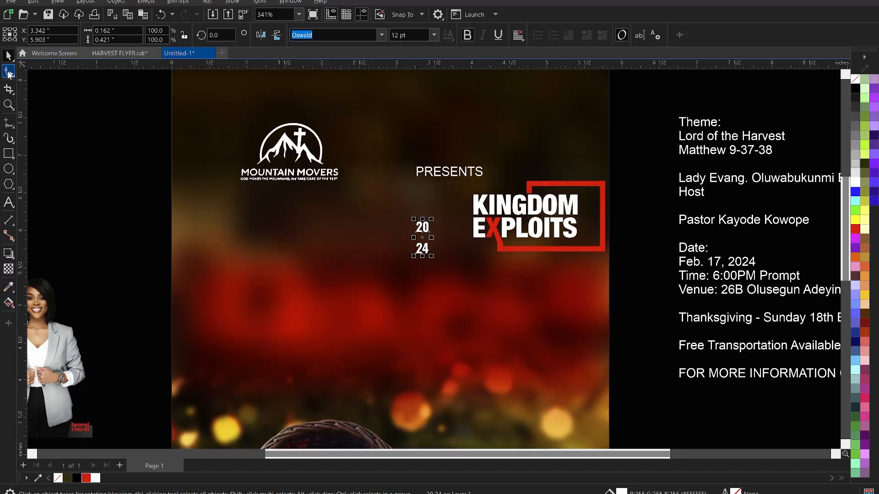
# Tighten the line spacing so 24 sits close under 20.
pyautogui.click(9, 73)
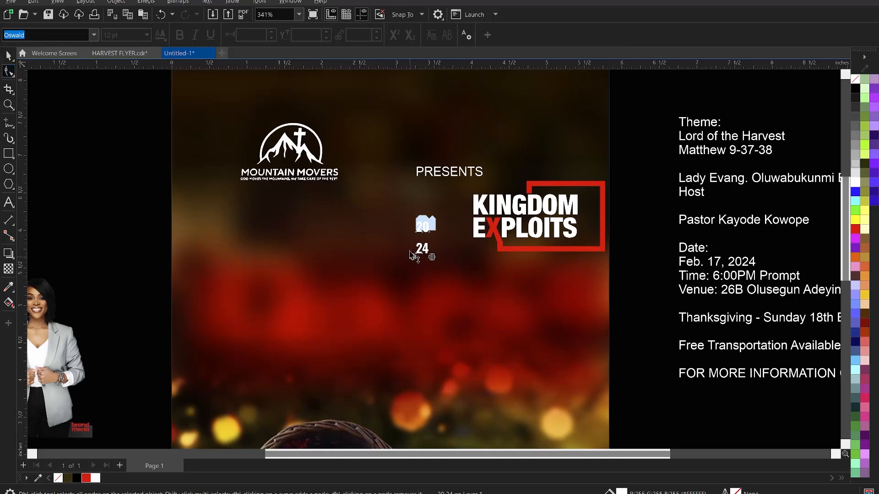
pyautogui.moveTo(412, 255); pyautogui.dragTo(412, 241)
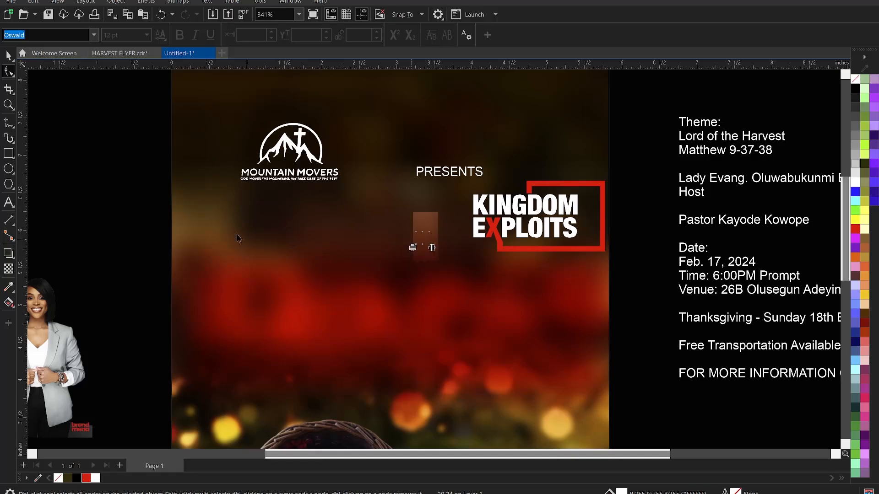
pyautogui.click(139, 214)
pyautogui.press('space')
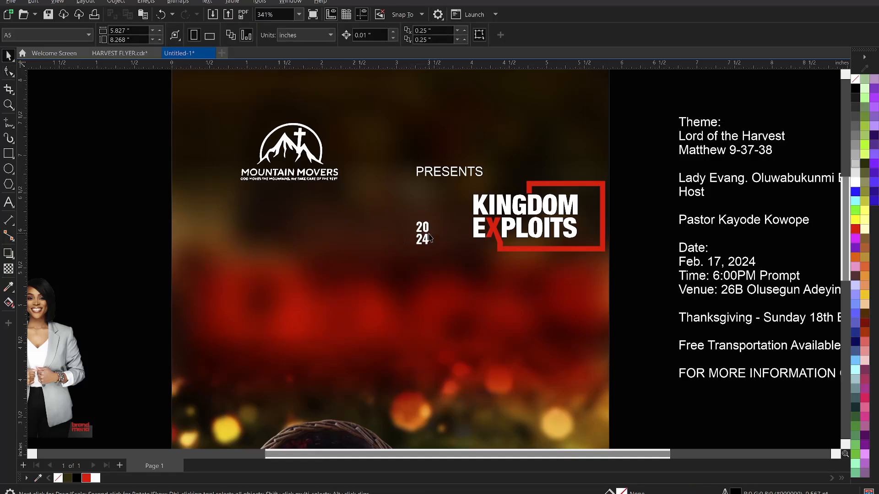
pyautogui.click(429, 237)
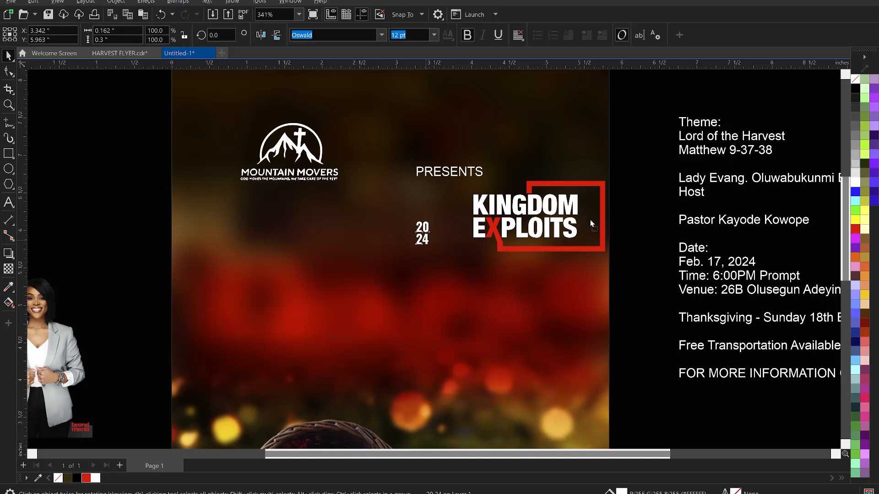
# Move 20/24 beside KINGDOM and enlarge it to the title's height.
pyautogui.moveTo(590, 219); pyautogui.dragTo(591, 214)
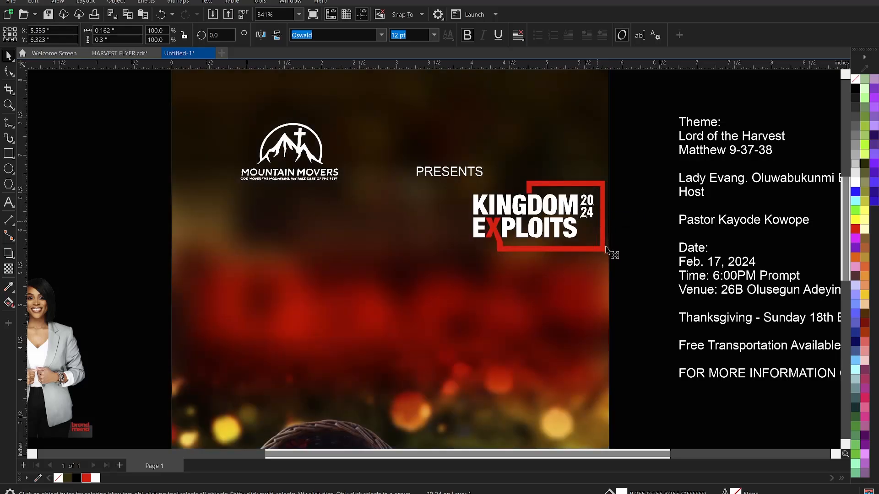
pyautogui.moveTo(608, 250); pyautogui.dragTo(631, 220)
pyautogui.click(591, 189)
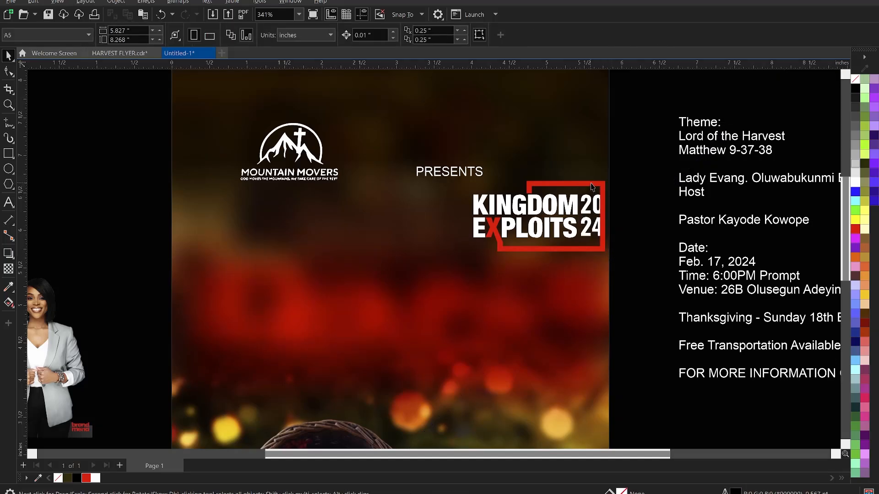
# Nudge the red frame's right-side nodes four steps right to enclose the year.
pyautogui.click(592, 187)
pyautogui.press('F10')
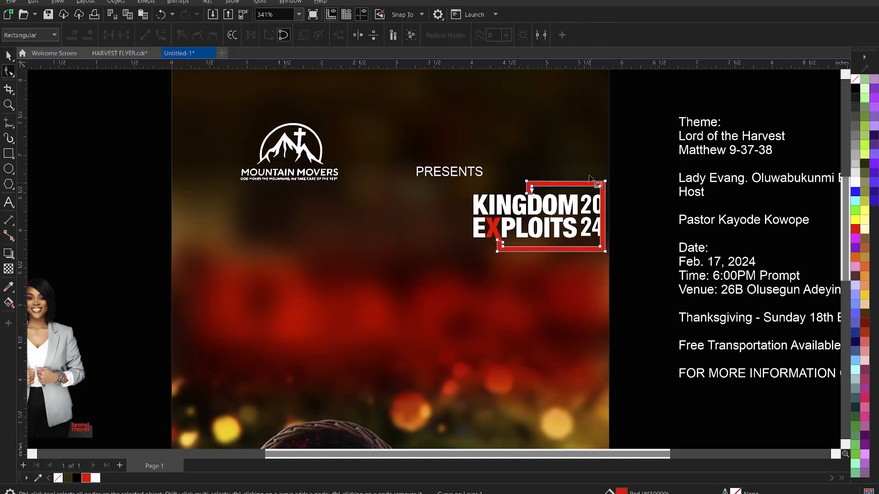
pyautogui.moveTo(620, 263); pyautogui.dragTo(630, 274)
pyautogui.press('Right')
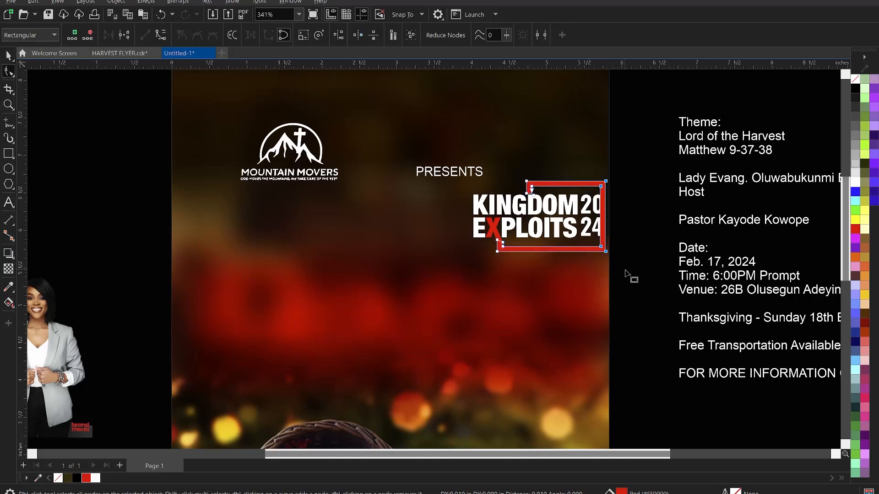
pyautogui.press('Right')
pyautogui.press('Right')
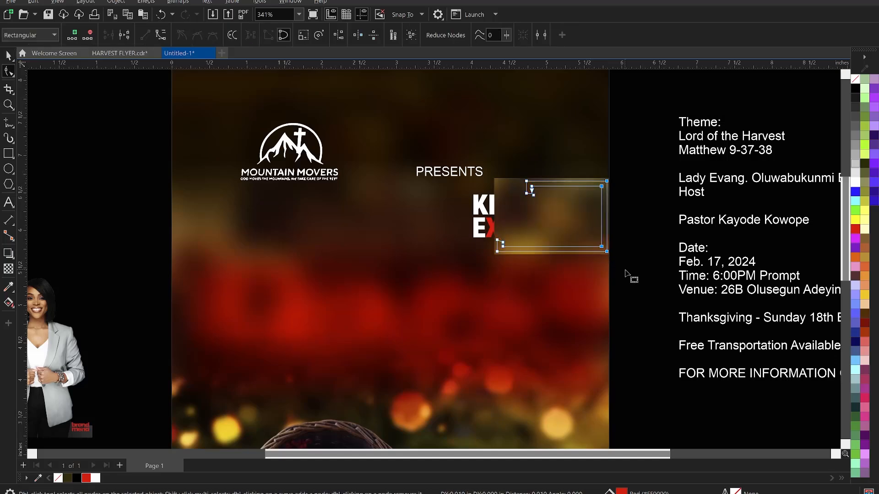
pyautogui.press('Right')
pyautogui.press('Right')
pyautogui.press('Right')
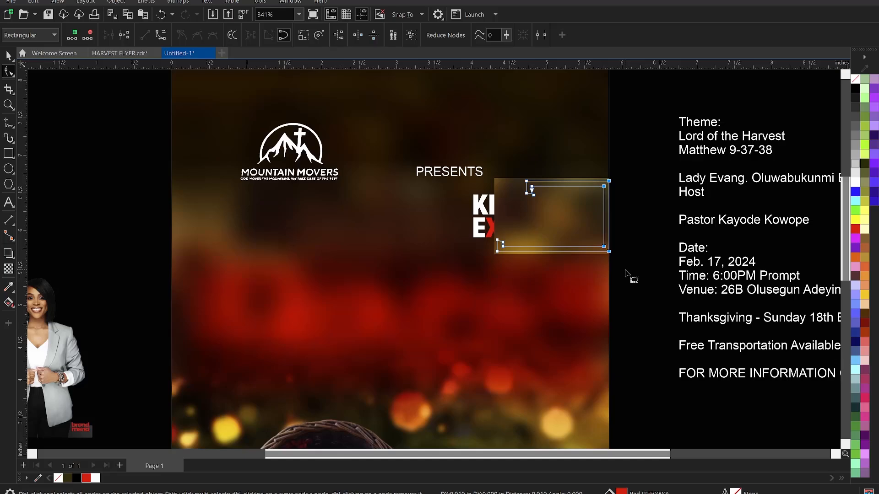
pyautogui.press('Right')
pyautogui.press('Right')
pyautogui.press('Right')
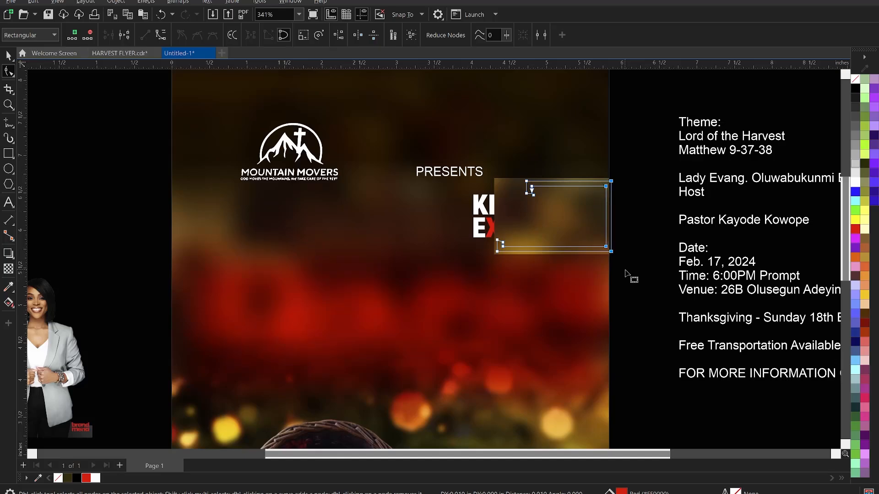
pyautogui.press('space')
pyautogui.click(624, 246)
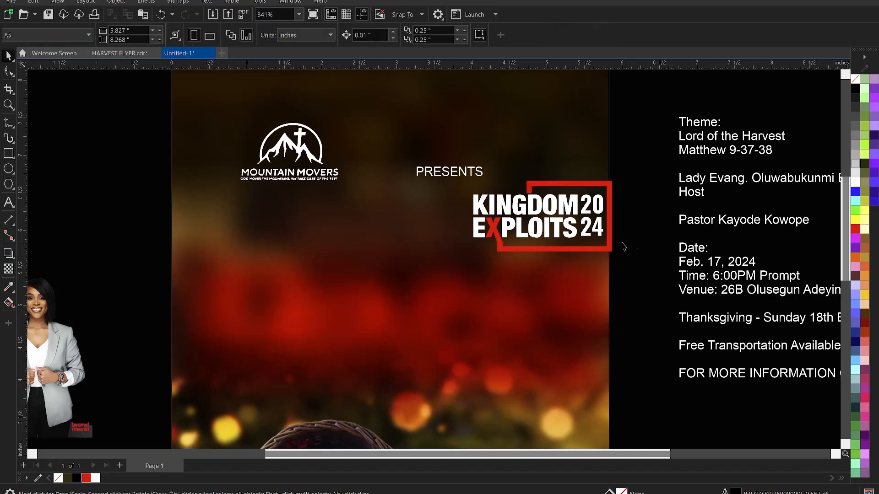
pyautogui.click(451, 176)
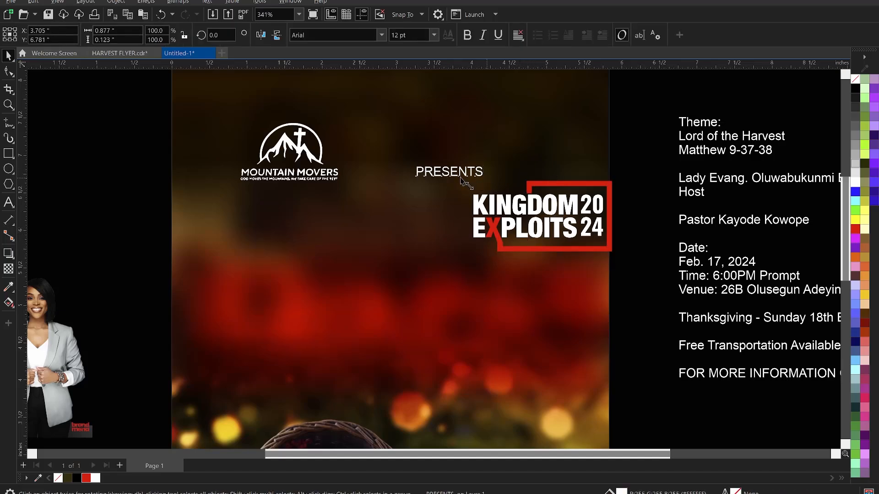
# Shrink PRESENTS: to a small label and place it just above KINGDOM.
pyautogui.moveTo(460, 177); pyautogui.dragTo(459, 177)
pyautogui.press('F8')
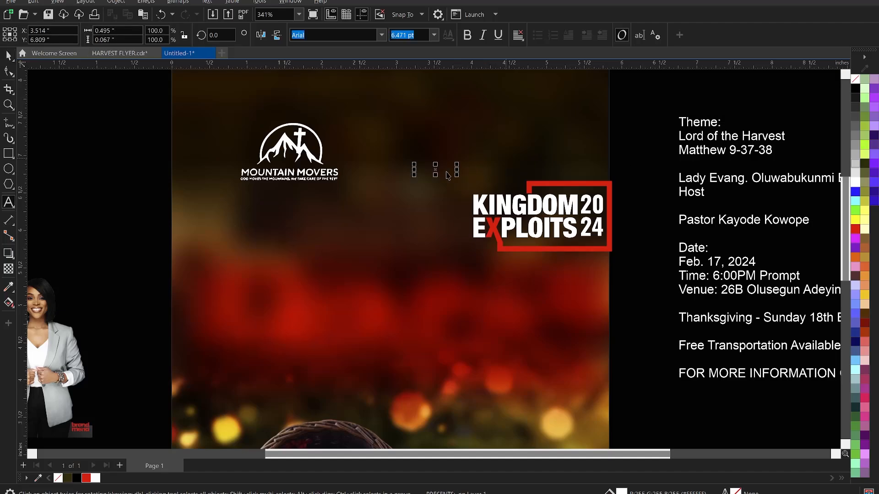
pyautogui.hotkey('ctrl', 'a')
pyautogui.hotkey('ctrl', 'space')
pyautogui.moveTo(442, 169); pyautogui.dragTo(500, 191)
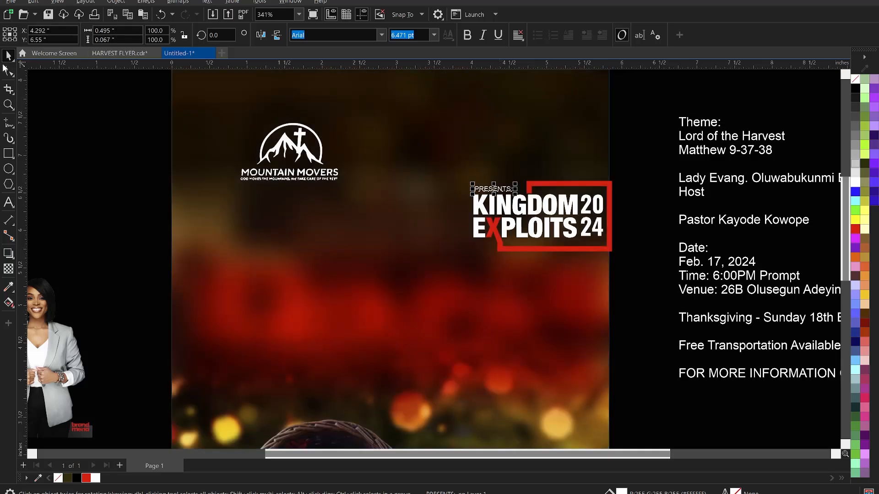
# Spread PRESENTS: letters across KINGDOM's width and make it bold.
pyautogui.click(7, 71)
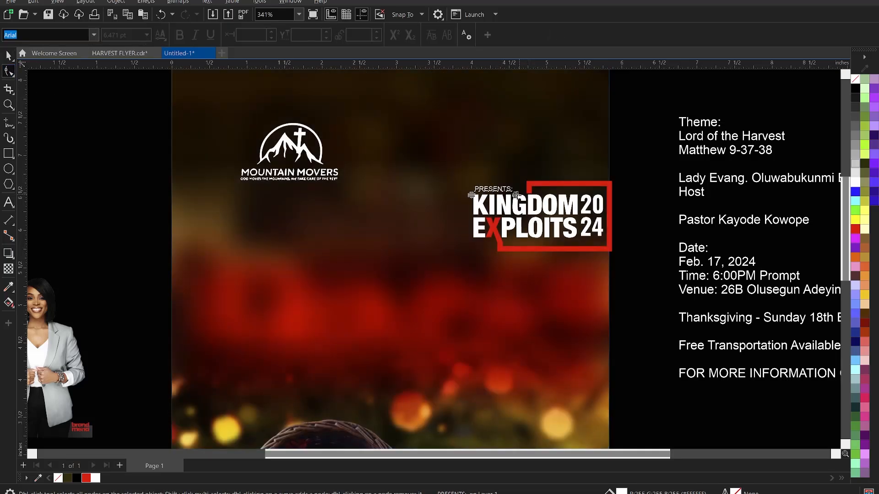
pyautogui.moveTo(522, 201); pyautogui.dragTo(524, 202)
pyautogui.press('space')
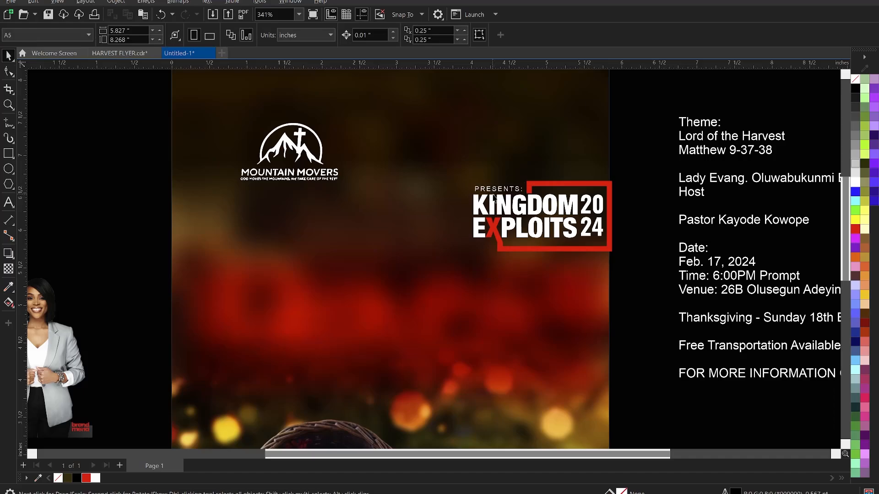
pyautogui.click(496, 193)
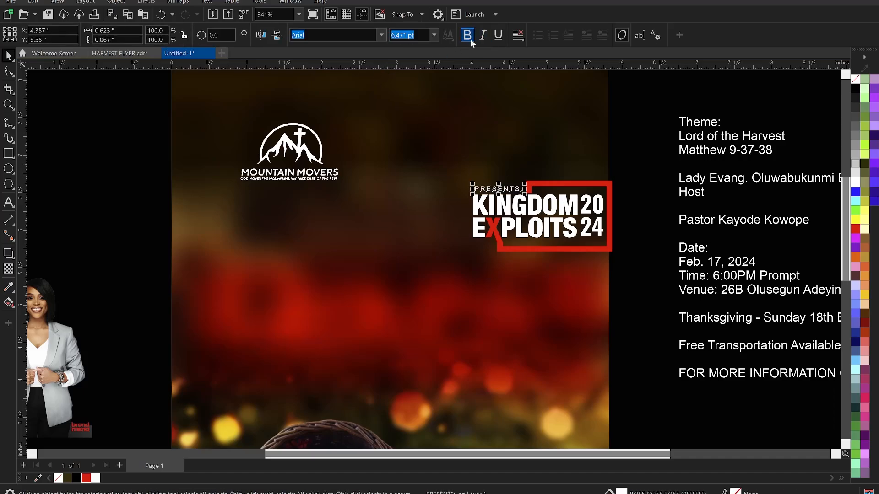
pyautogui.click(644, 122)
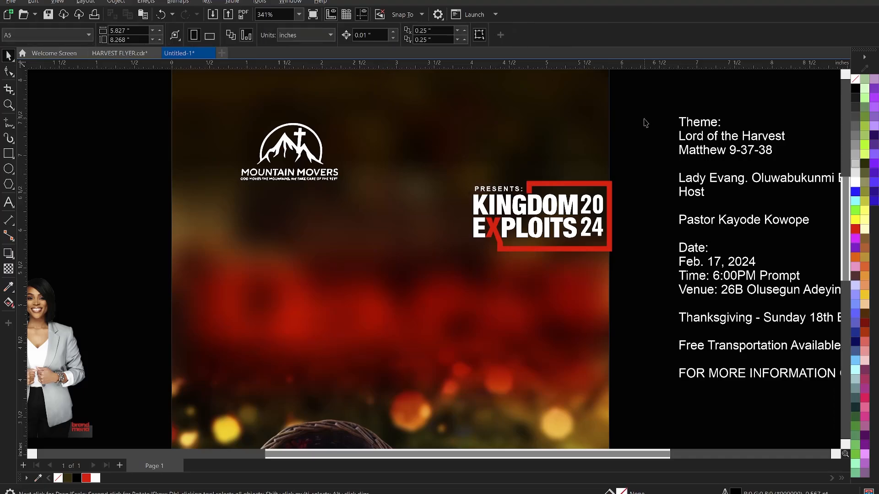
pyautogui.scroll(-1, 499, 231)
pyautogui.scroll(-1, 583, 190)
# Move the KINGDOM EXPLOITS lockup up beside the Mountain Movers logo.
pyautogui.moveTo(598, 168); pyautogui.dragTo(461, 262)
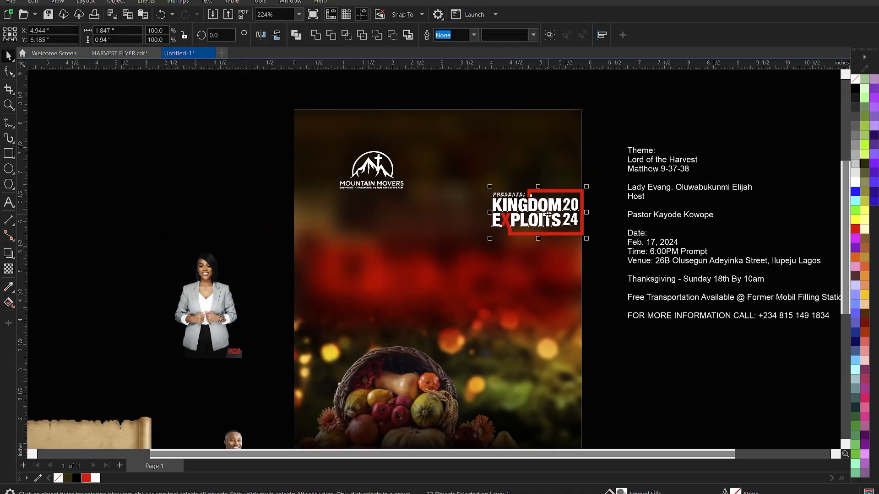
pyautogui.moveTo(549, 214); pyautogui.dragTo(490, 178)
pyautogui.click(219, 138)
pyautogui.moveTo(210, 131); pyautogui.dragTo(596, 236)
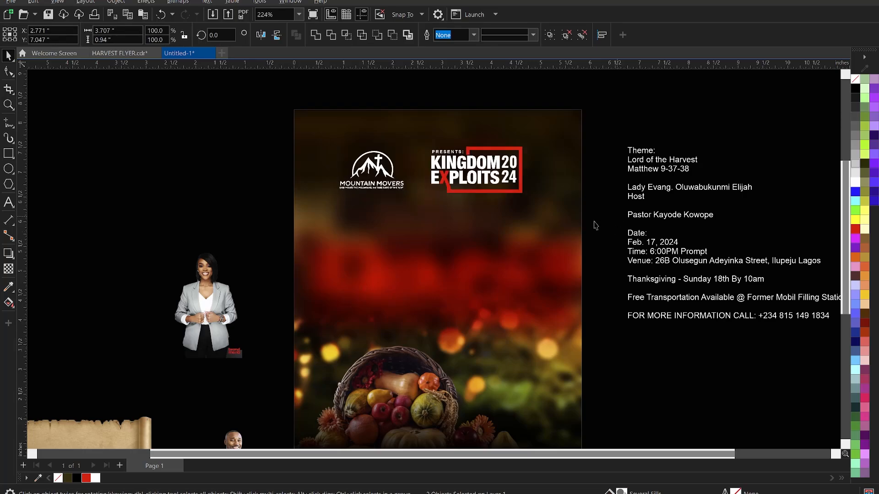
pyautogui.click(596, 225)
pyautogui.scroll(1, 373, 192)
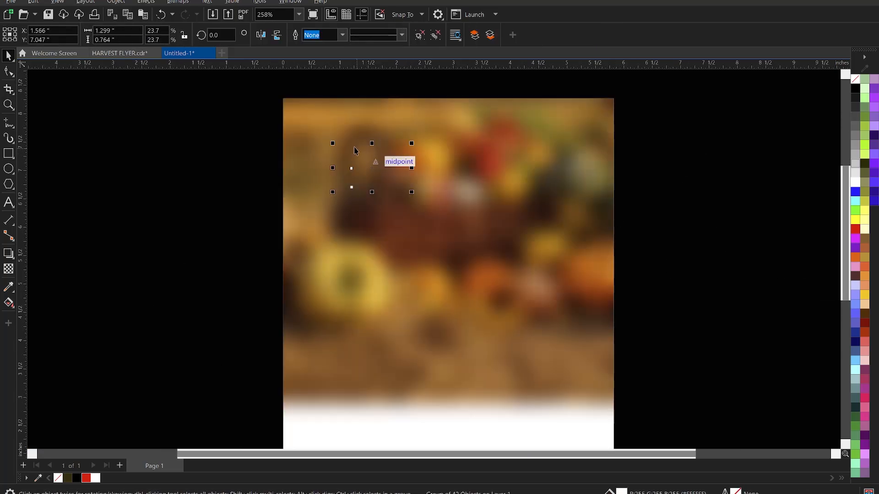
# Drag the Mountain Movers logo's corner handle to enlarge it slightly.
pyautogui.click(339, 147)
pyautogui.moveTo(326, 139); pyautogui.dragTo(325, 139)
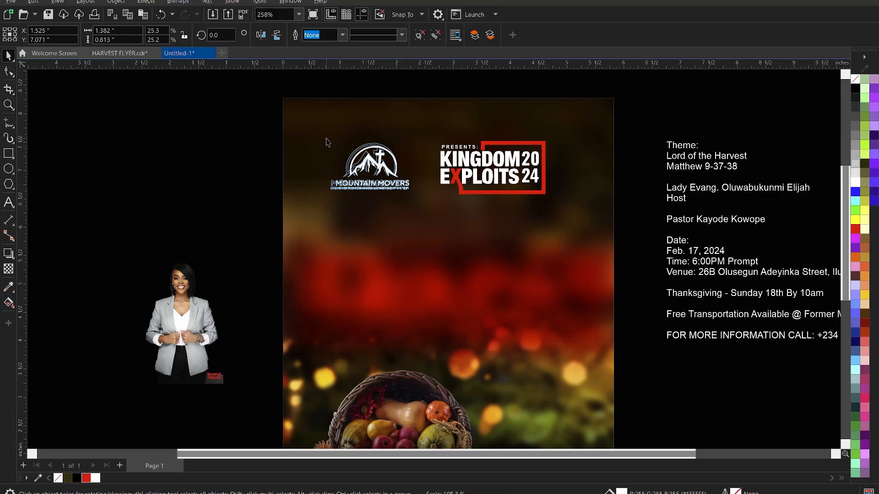
pyautogui.click(140, 195)
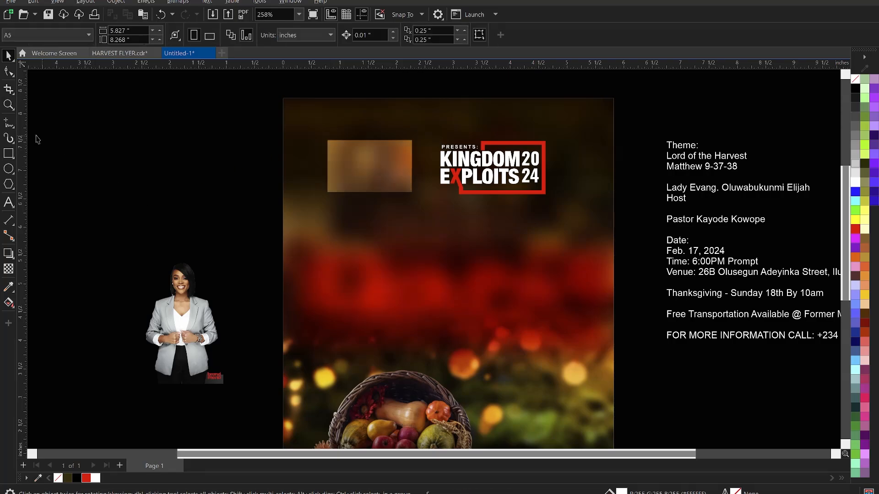
# Draw a vertical line between the two logos with a white 1.5 pt outline.
pyautogui.click(8, 125)
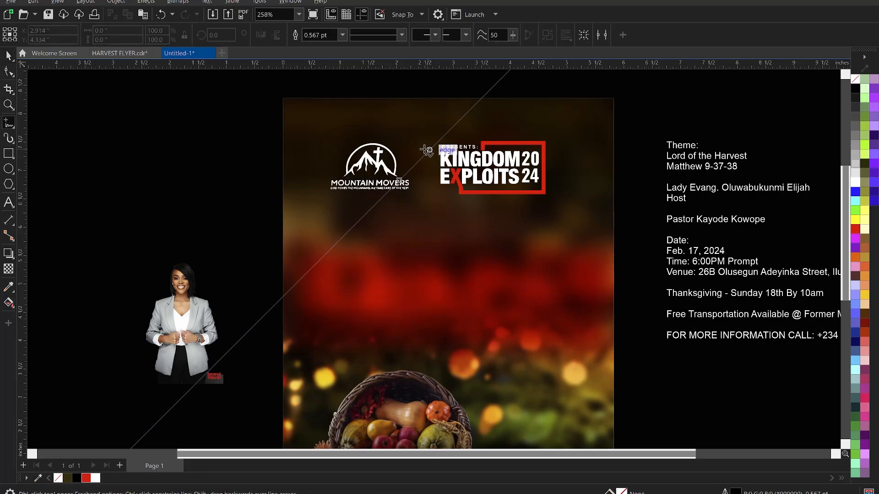
pyautogui.click(425, 147)
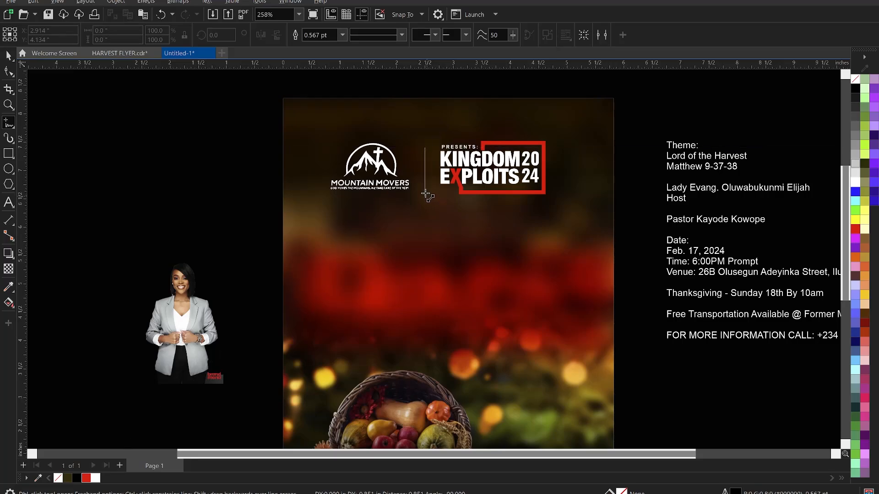
pyautogui.click(425, 193)
pyautogui.press('space')
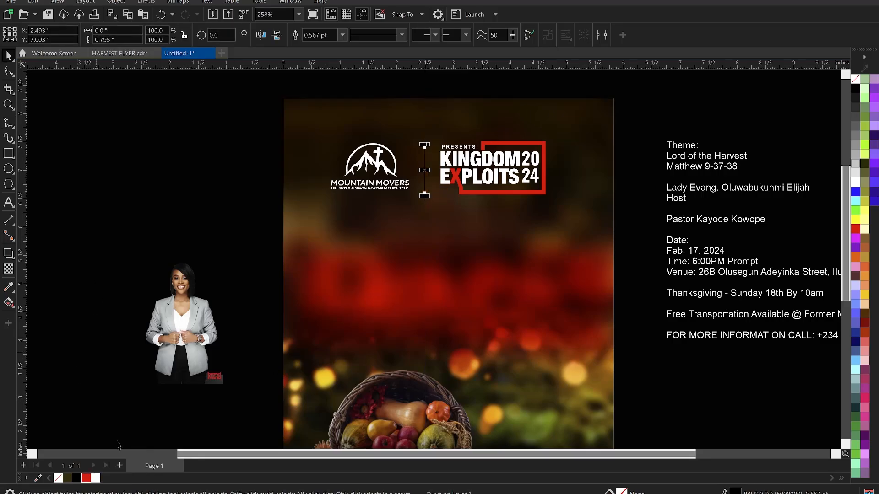
pyautogui.rightClick(95, 478)
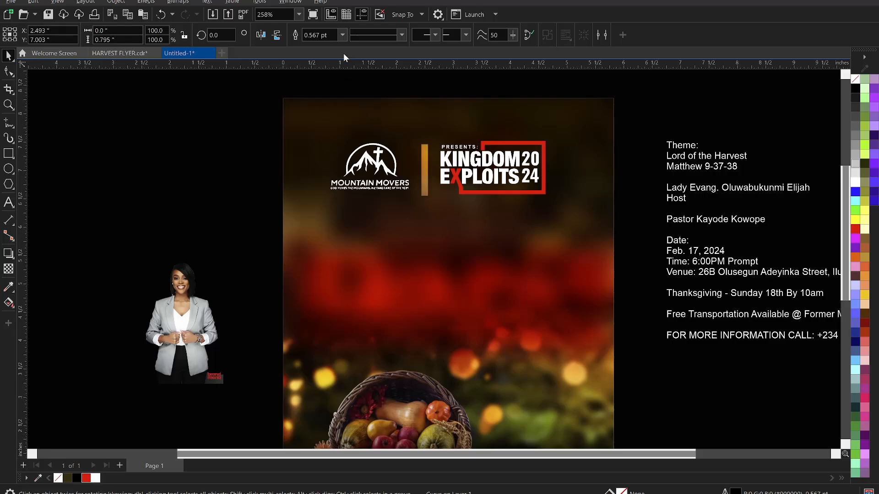
pyautogui.click(342, 35)
pyautogui.click(316, 88)
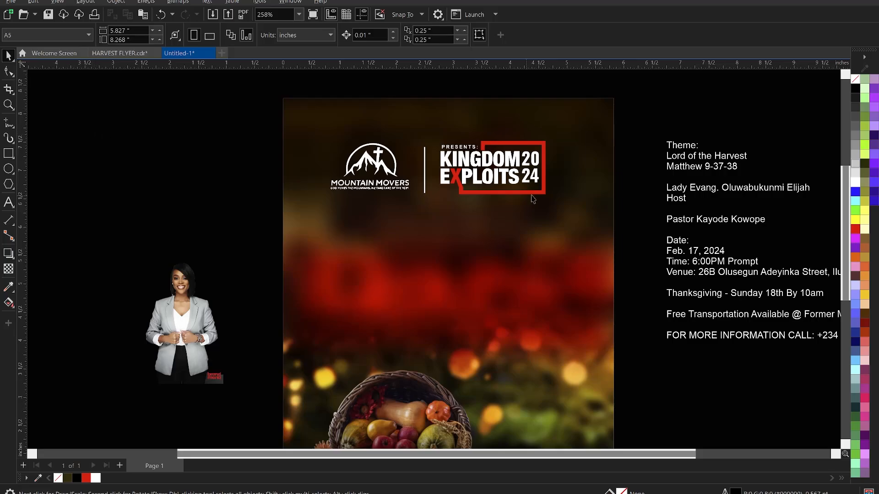
pyautogui.click(534, 160)
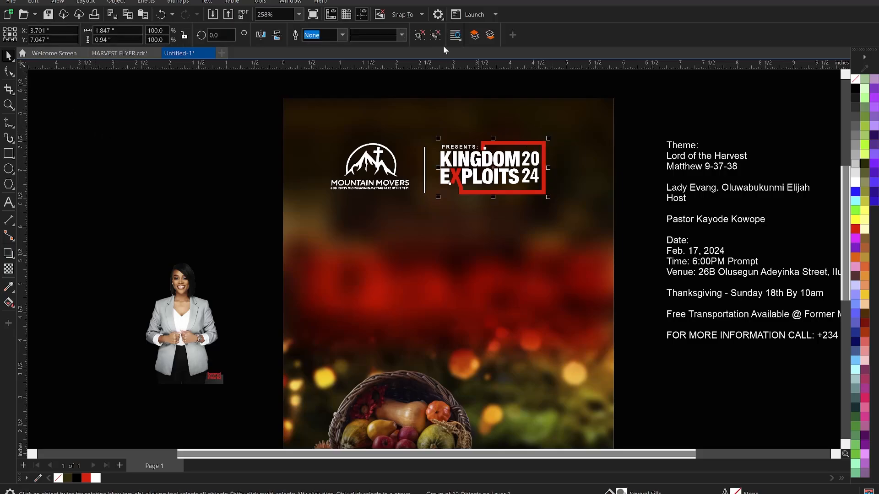
# Colour the 2024 digits with gold sampled from the background lights.
pyautogui.click(668, 158)
pyautogui.keyDown('ctrl'); pyautogui.click(534, 167); pyautogui.keyUp('ctrl')
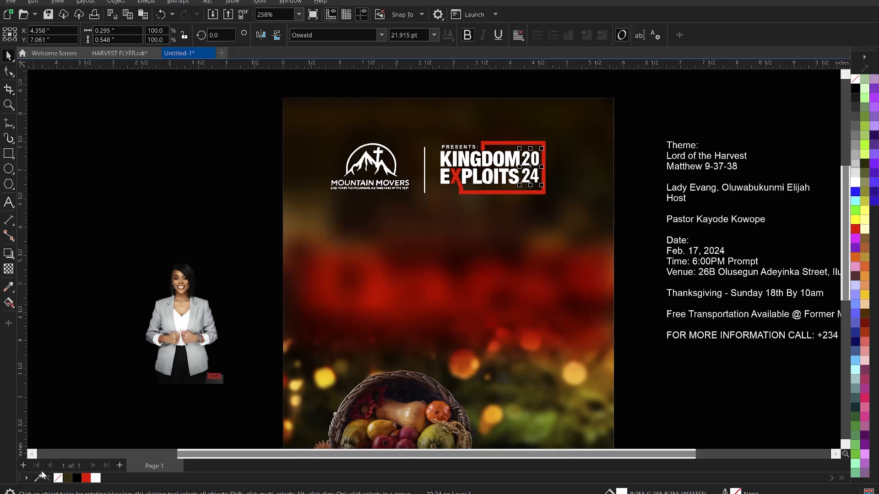
pyautogui.click(9, 287)
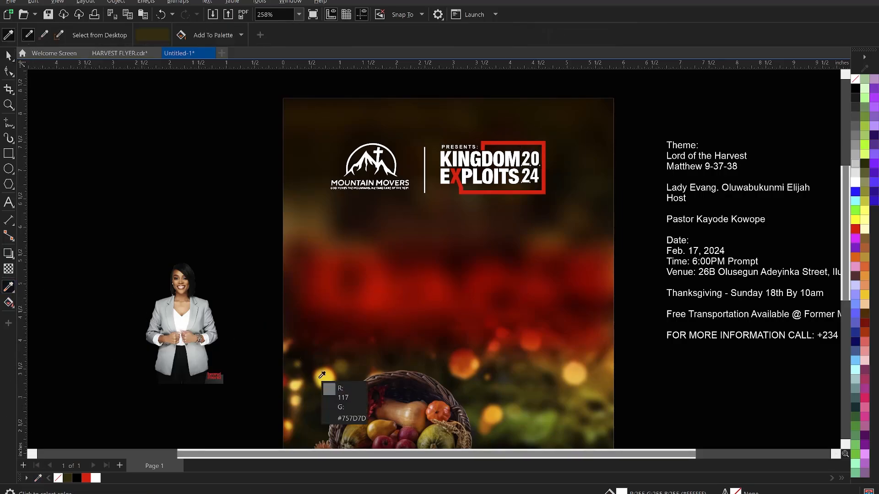
pyautogui.click(578, 379)
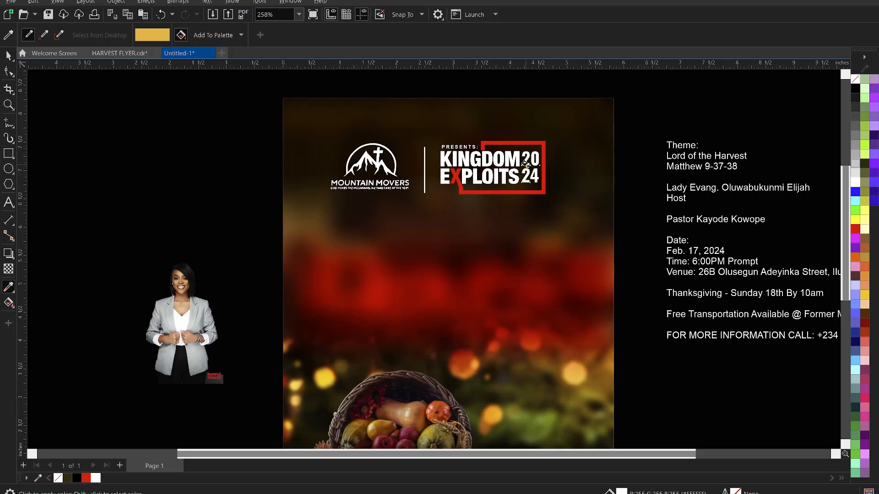
pyautogui.click(524, 165)
pyautogui.press('space')
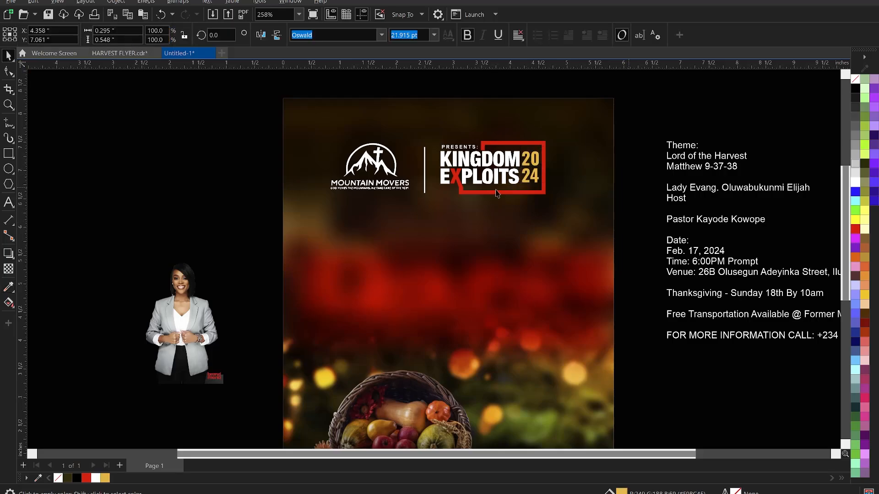
# Thicken the divider line's outline to 2.0 pt.
pyautogui.click(424, 176)
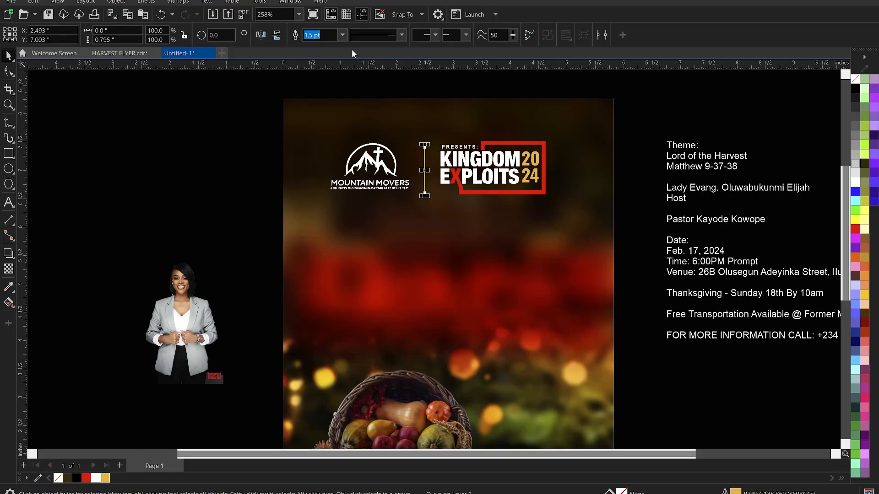
pyautogui.click(342, 34)
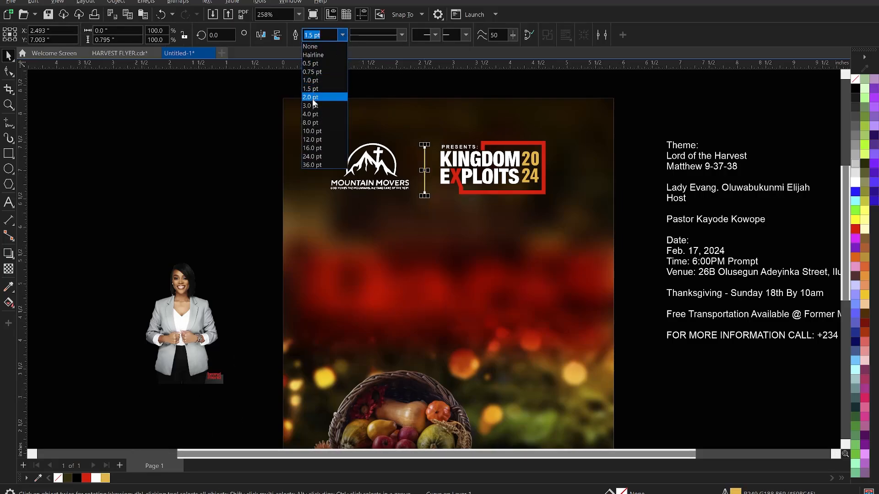
pyautogui.click(315, 97)
pyautogui.click(201, 152)
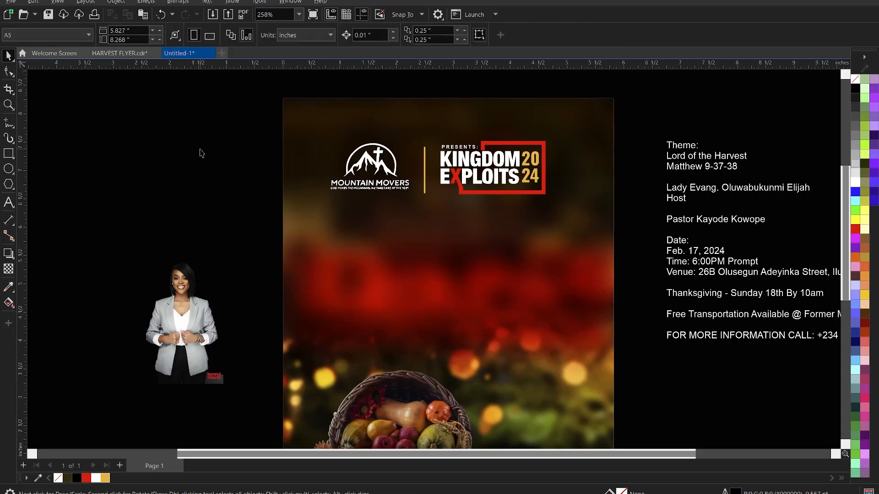
pyautogui.moveTo(183, 121); pyautogui.dragTo(293, 171)
pyautogui.moveTo(652, 115); pyautogui.dragTo(434, 217)
# Centre-align both logos and the divider, then move Kingdom Exploits closer.
pyautogui.moveTo(203, 128); pyautogui.dragTo(622, 234)
pyautogui.press('e')
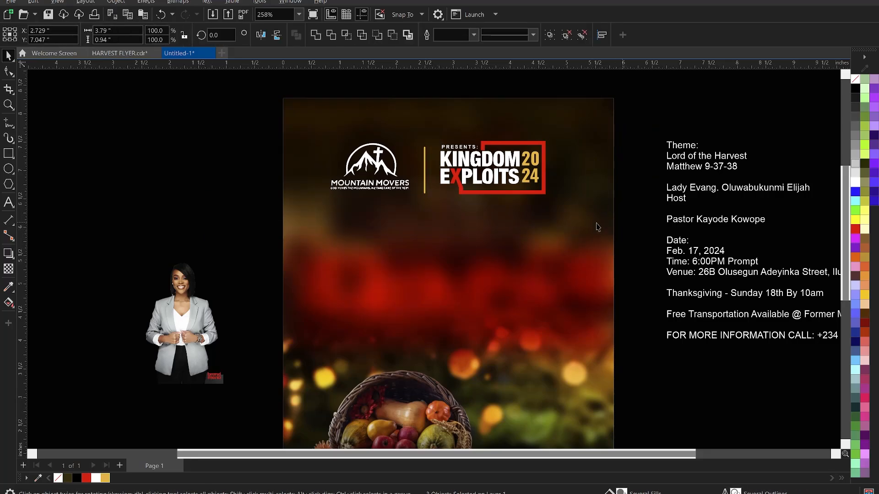
pyautogui.click(656, 206)
pyautogui.moveTo(495, 182); pyautogui.dragTo(446, 159)
pyautogui.keyDown('shift'); pyautogui.click(426, 159); pyautogui.keyUp('shift')
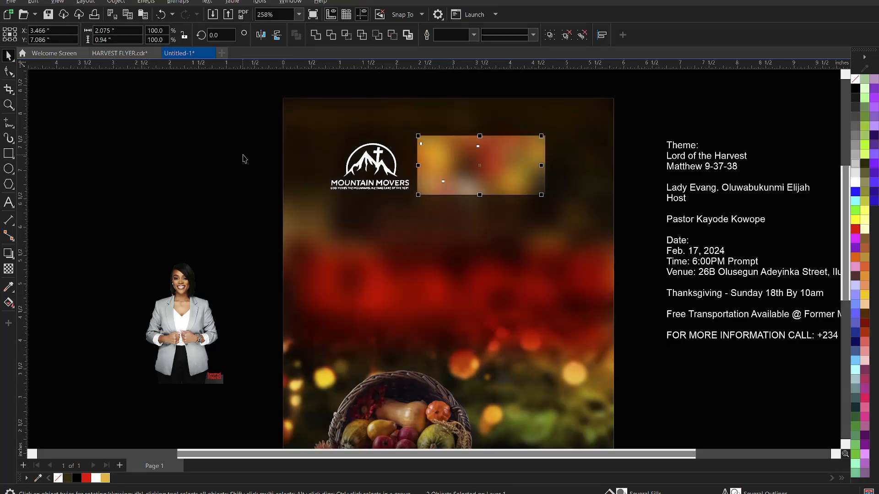
# Shrink the Mountain Movers logo slightly and re-centre all three elements.
pyautogui.click(260, 159)
pyautogui.click(366, 161)
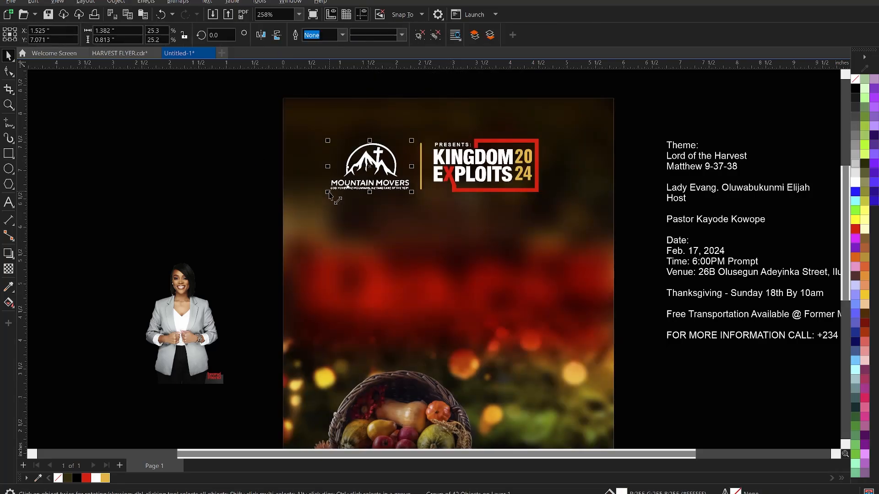
pyautogui.moveTo(328, 192)
pyautogui.mouseDown()
pyautogui.moveTo(338, 196)
pyautogui.moveTo(335, 190)
pyautogui.mouseUp()
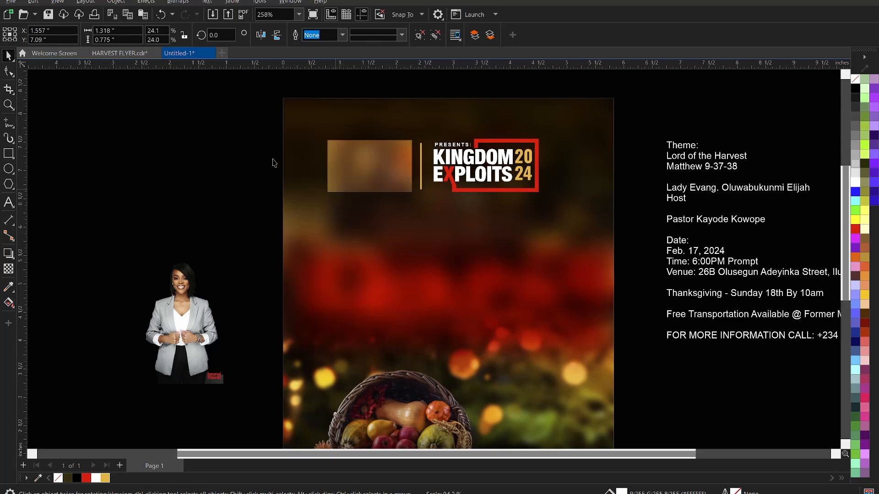
pyautogui.click(192, 136)
pyautogui.moveTo(182, 127); pyautogui.dragTo(644, 225)
pyautogui.press('e')
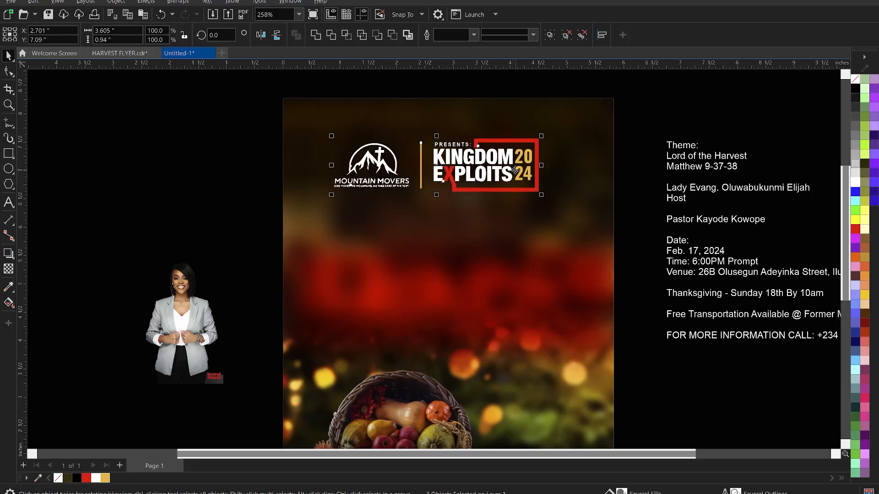
pyautogui.click(561, 174)
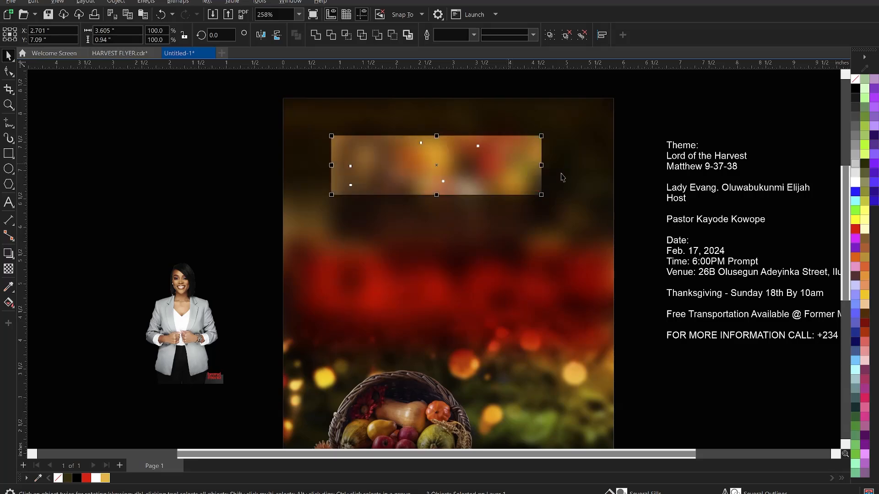
pyautogui.click(640, 162)
# Skew the logo lockup so it tilts slightly counterclockwise, rising on the right.
pyautogui.click(491, 160)
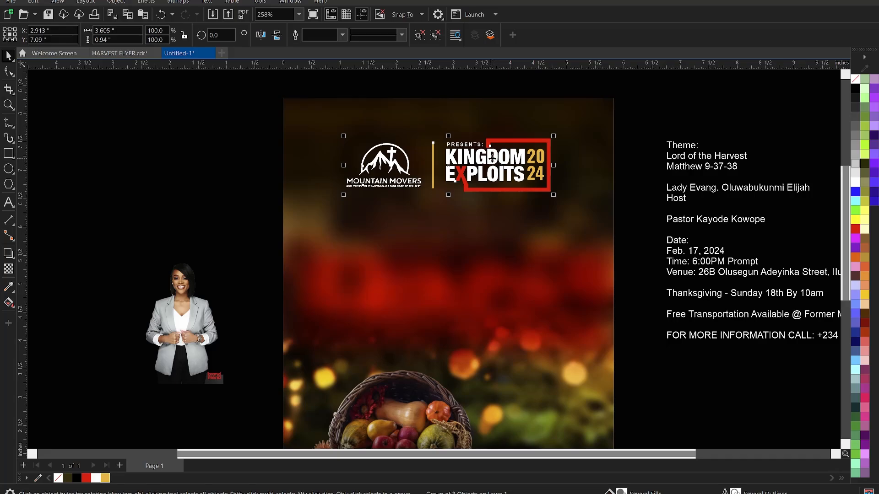
pyautogui.click(493, 160)
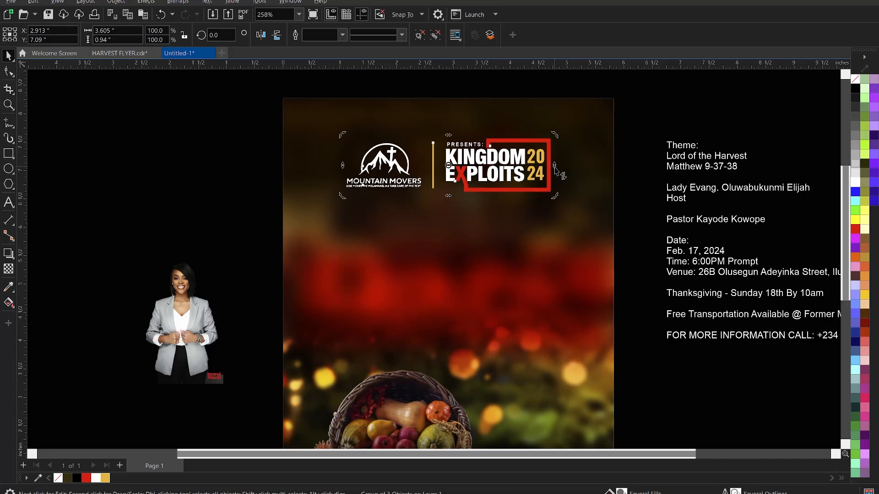
pyautogui.moveTo(554, 166); pyautogui.dragTo(557, 156)
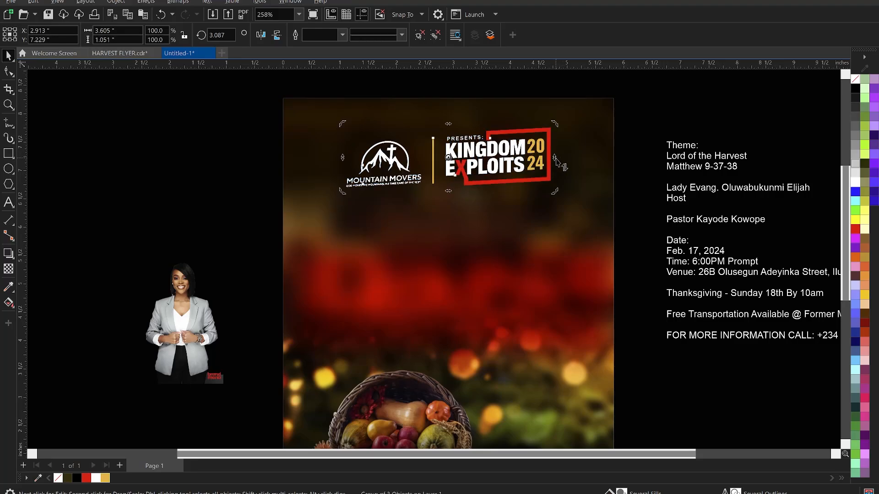
pyautogui.moveTo(557, 157); pyautogui.dragTo(587, 179)
pyautogui.click(521, 158)
pyautogui.click(631, 156)
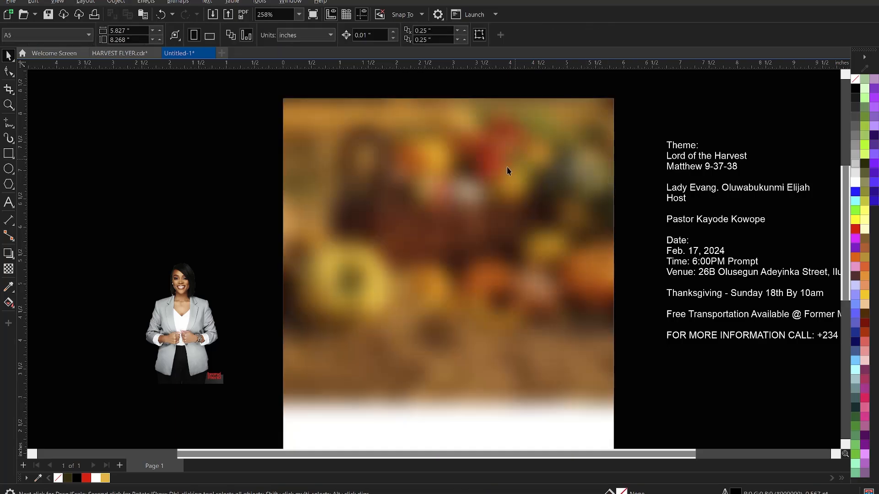
# Nudge the logo lockup slightly higher on the flyer, then bring up Save Drawing for Untitled-1.
pyautogui.scroll(-3, 507, 173)
pyautogui.scroll(-1, 480, 145)
pyautogui.press('z')
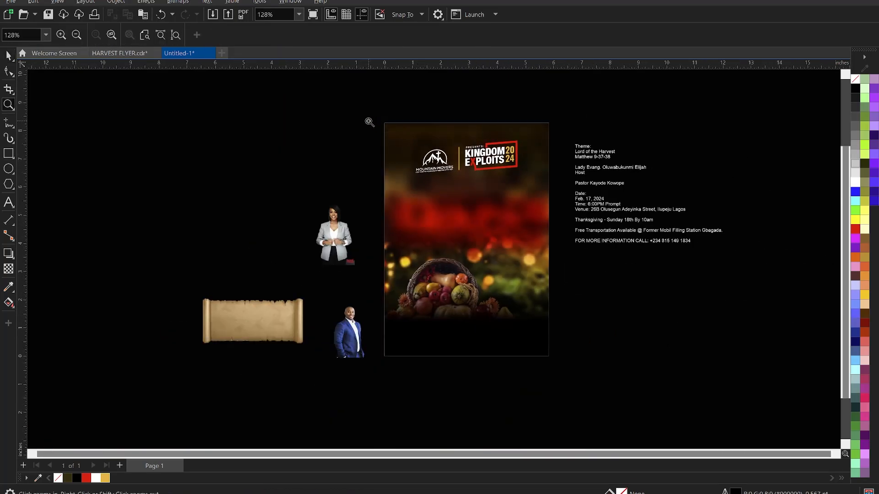
pyautogui.moveTo(369, 113); pyautogui.dragTo(564, 365)
pyautogui.press('space')
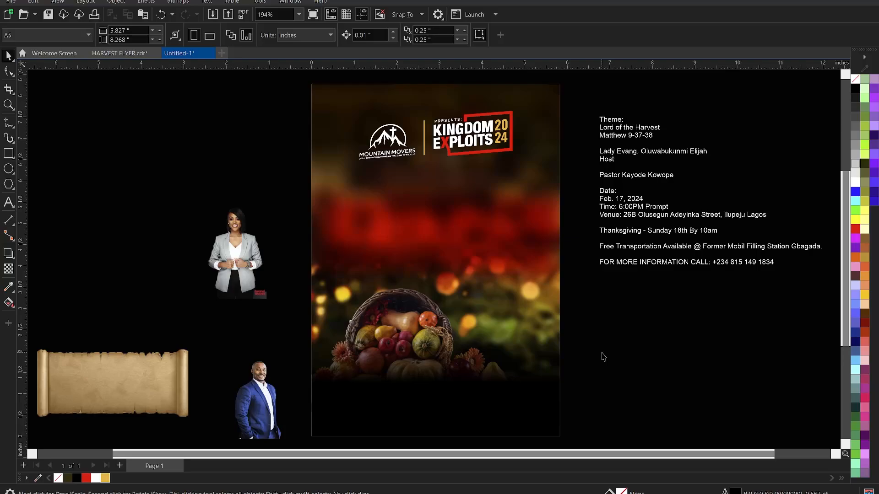
pyautogui.click(511, 149)
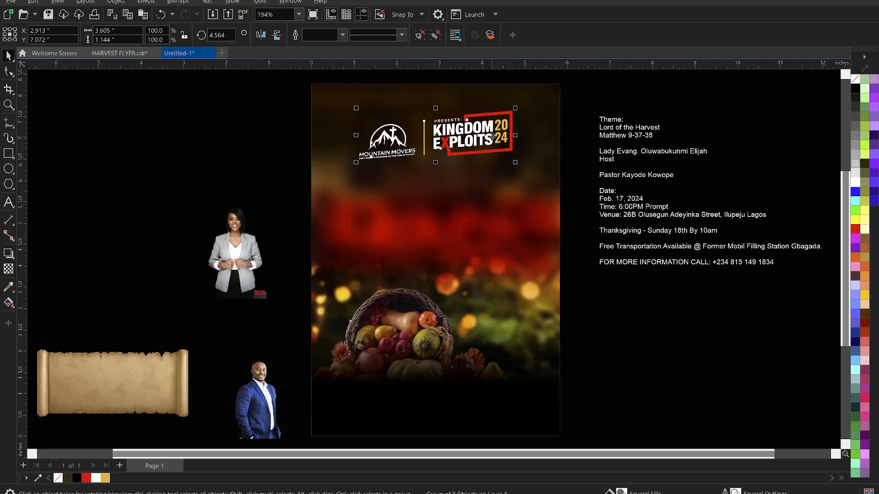
pyautogui.moveTo(493, 136); pyautogui.dragTo(492, 136)
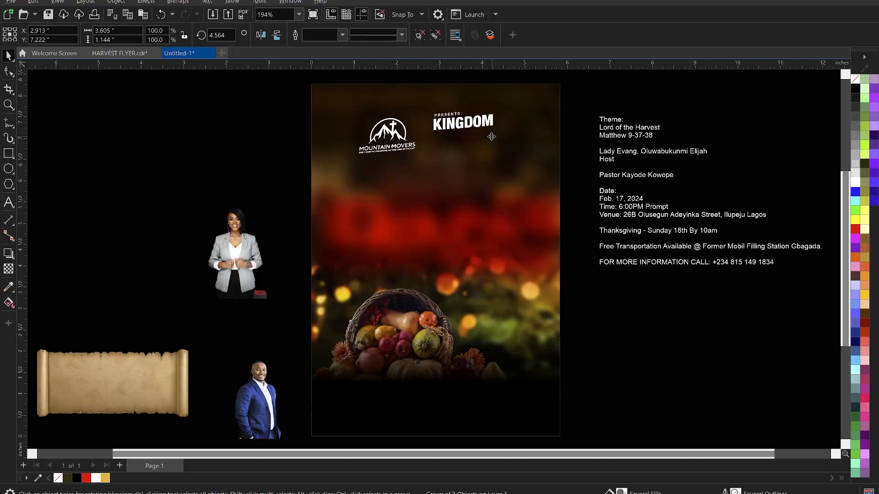
pyautogui.click(278, 121)
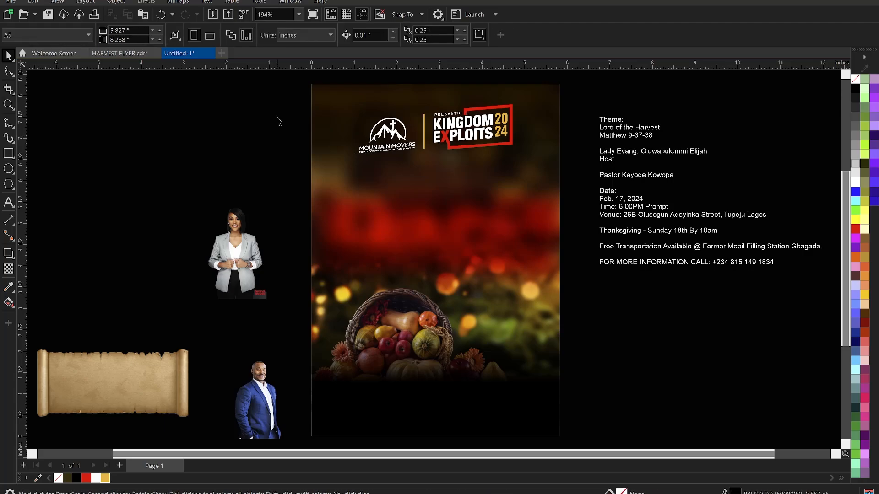
pyautogui.hotkey('ctrl', 's')
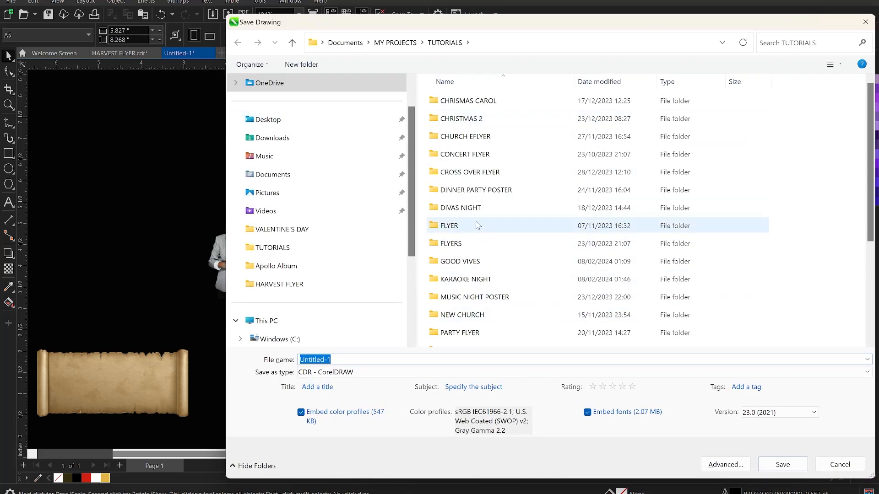
# Save the drawing as 'HARVEST FLYER 2' in MY PROJECTS > HARVEST FLYER.
pyautogui.scroll(-1, 477, 226)
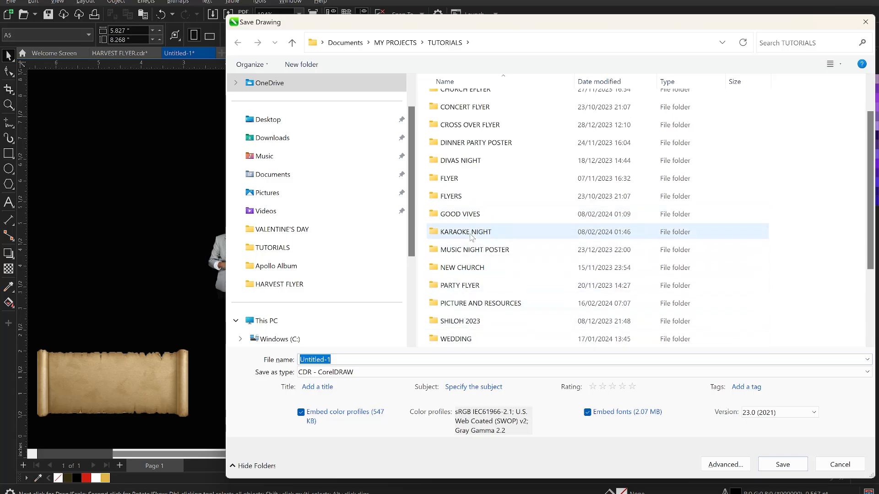
pyautogui.scroll(-2, 472, 234)
pyautogui.scroll(3, 470, 243)
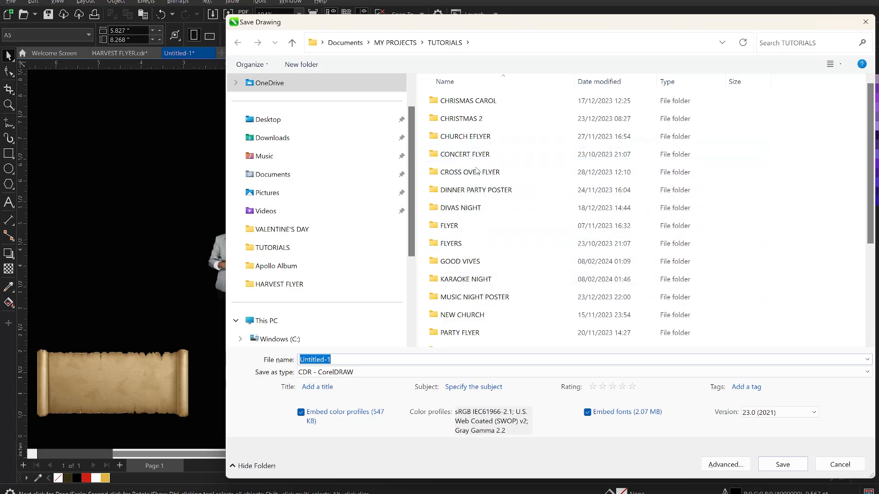
pyautogui.scroll(-2, 477, 171)
pyautogui.scroll(3, 480, 256)
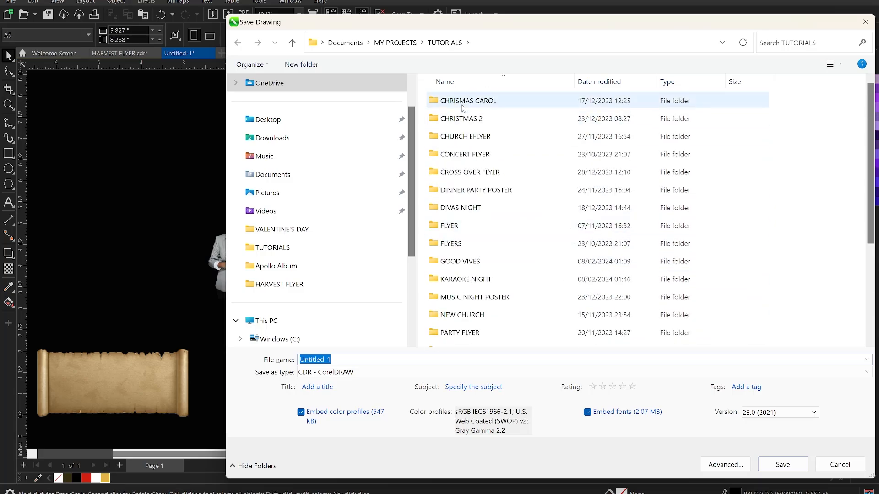
pyautogui.click(395, 43)
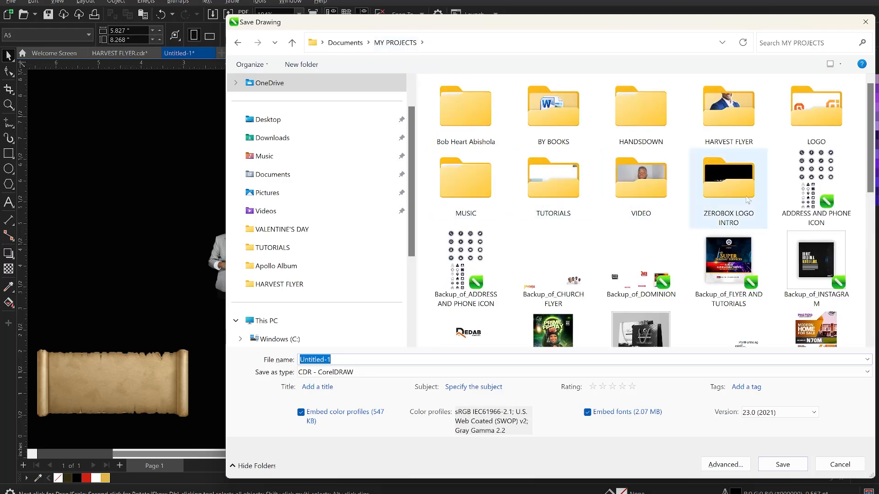
pyautogui.doubleClick(729, 110)
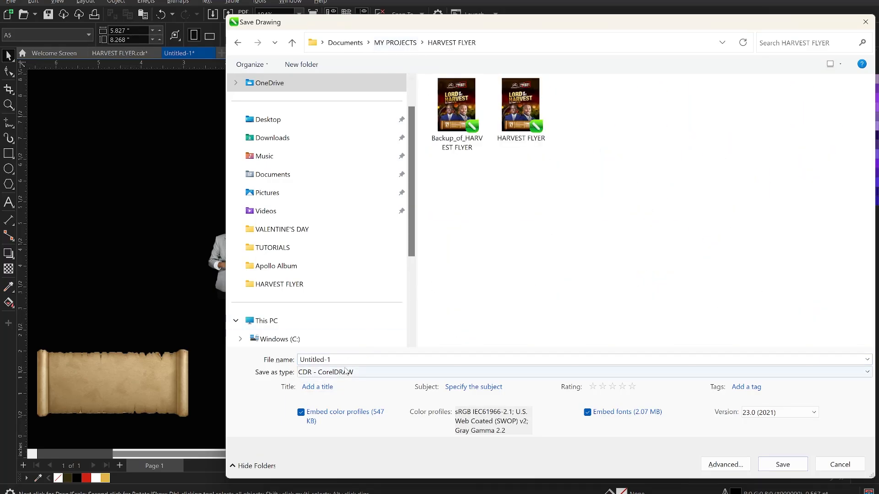
pyautogui.click(352, 359)
pyautogui.write('HARVEST')
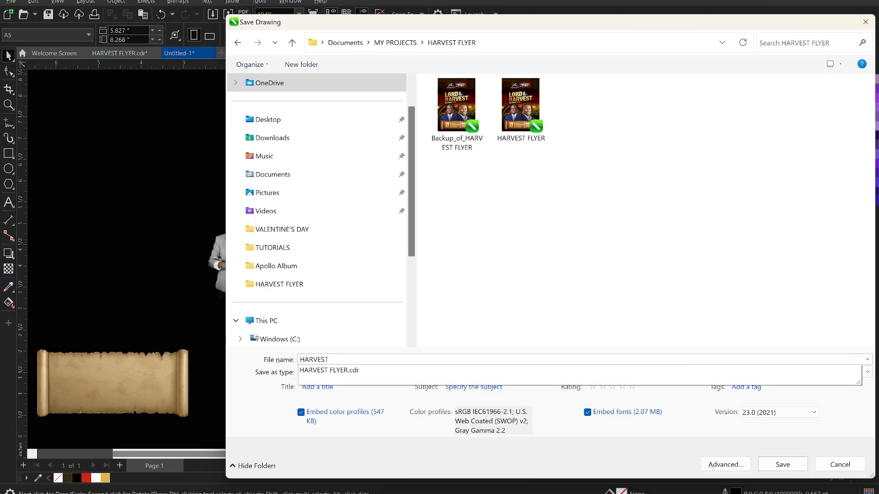
pyautogui.write(' FLYER 2')
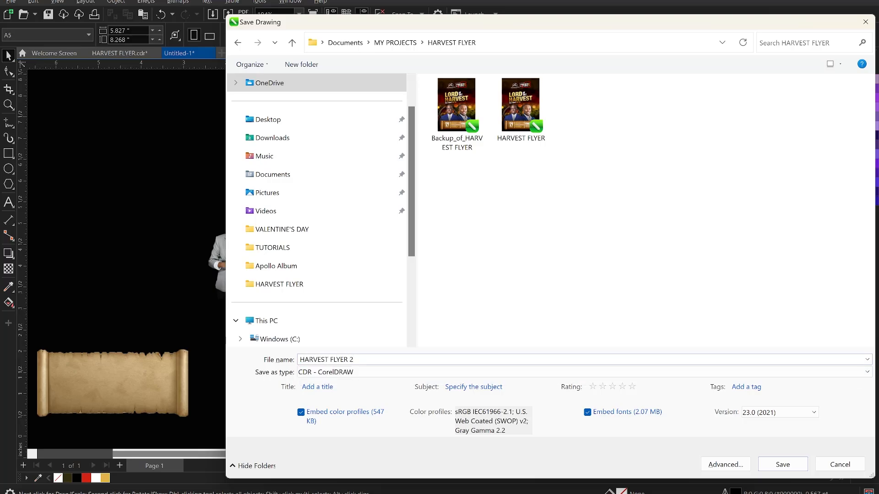
pyautogui.click(783, 464)
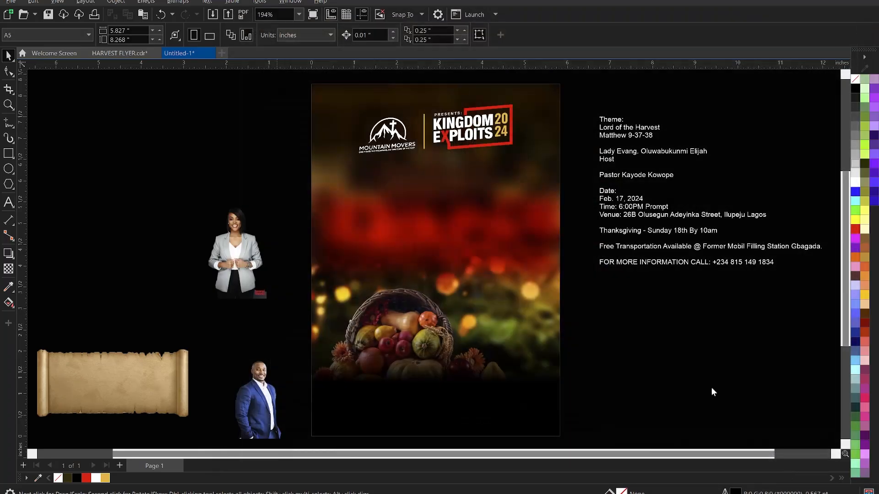
# Cut the three theme lines out of the event details text and paste them onto the flyer.
pyautogui.click(626, 129)
pyautogui.doubleClick(664, 134)
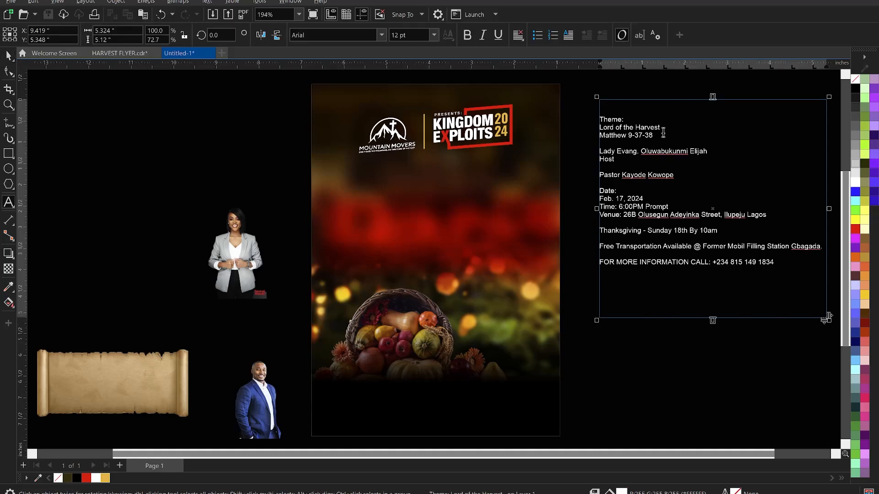
pyautogui.moveTo(660, 134); pyautogui.dragTo(586, 119)
pyautogui.hotkey('ctrl', 'c')
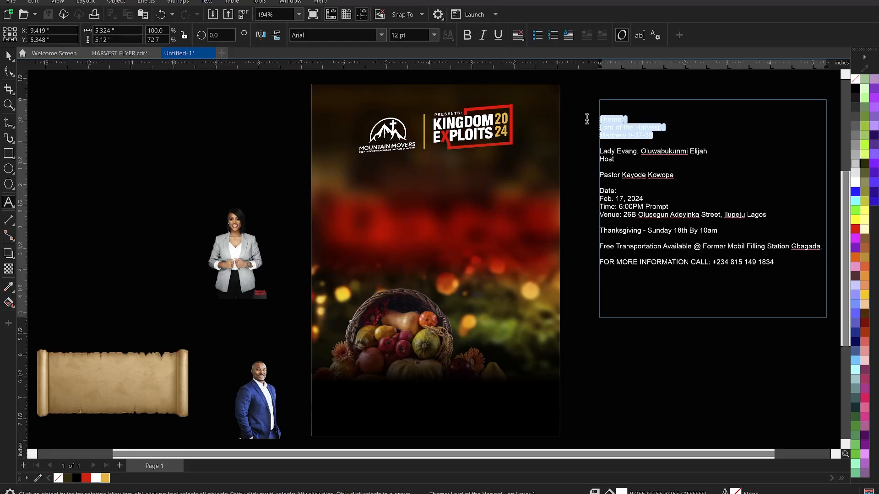
pyautogui.press('Delete')
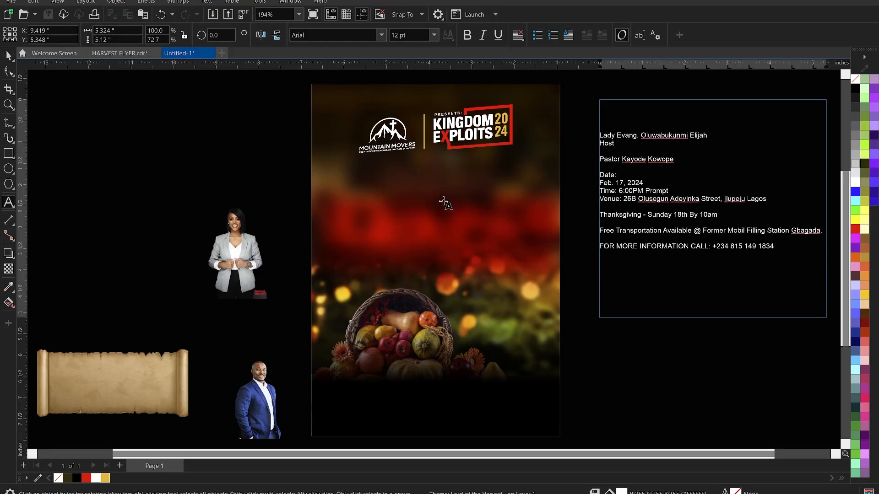
pyautogui.press('Escape')
pyautogui.click(399, 225)
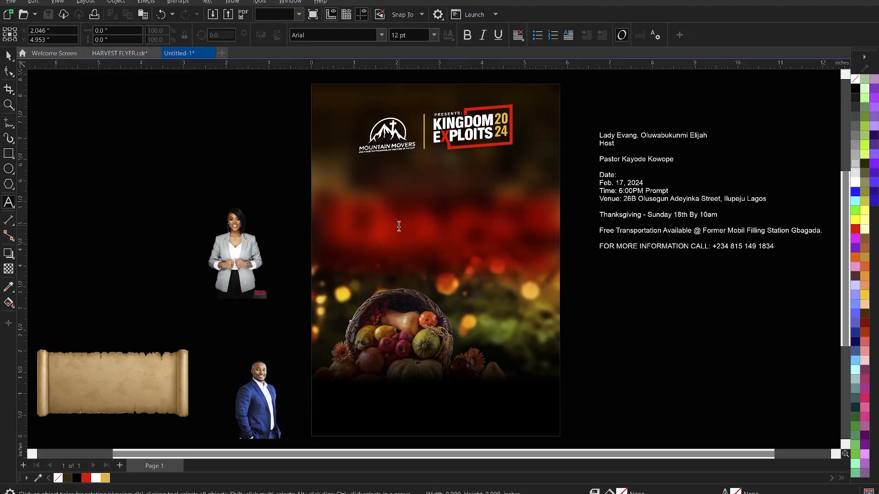
pyautogui.hotkey('ctrl', 'v')
# Convert the pasted theme text to UPPERCASE and break it apart into separate lines.
pyautogui.scroll(1, 460, 252)
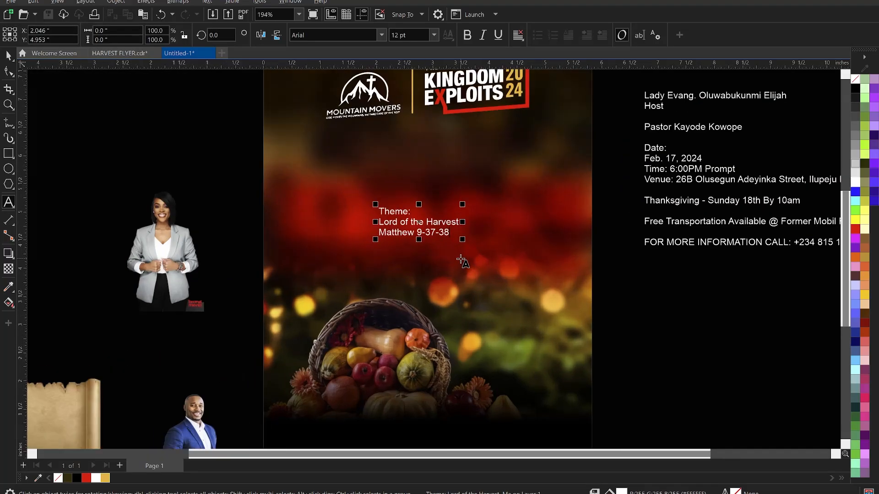
pyautogui.scroll(1, 439, 239)
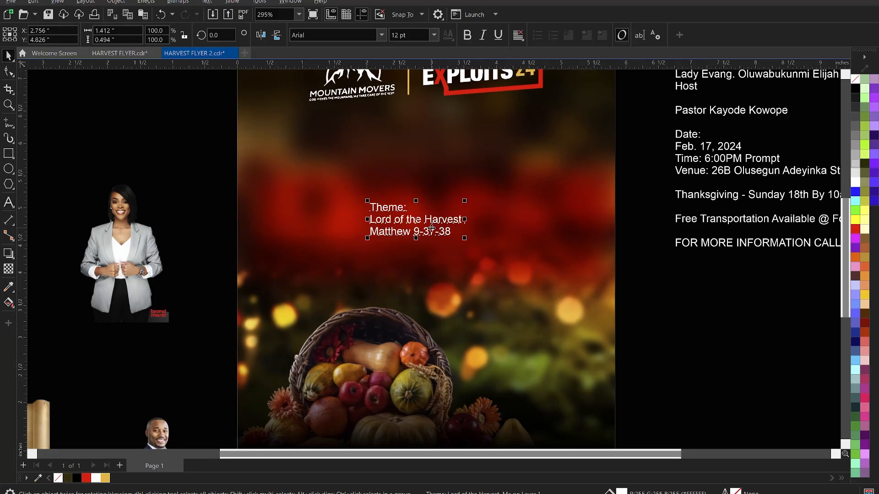
pyautogui.doubleClick(432, 227)
pyautogui.rightClick(432, 231)
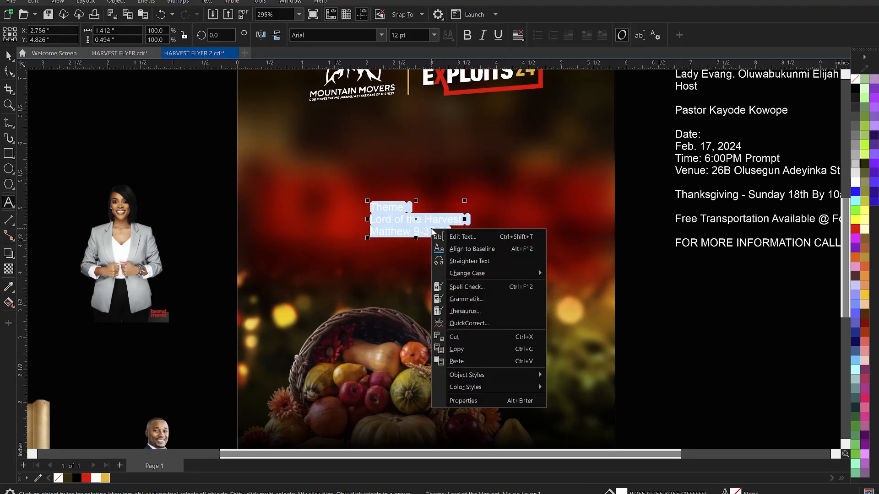
pyautogui.moveTo(489, 272)
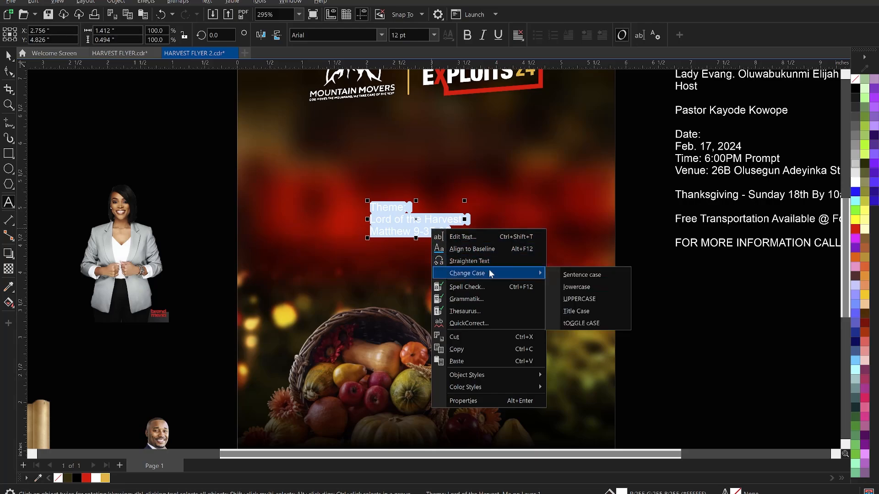
pyautogui.click(584, 300)
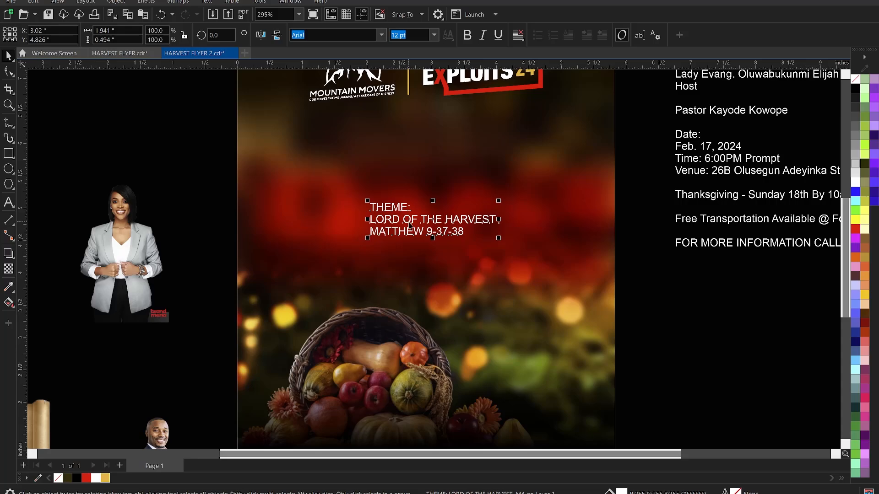
pyautogui.hotkey('ctrl', 'k')
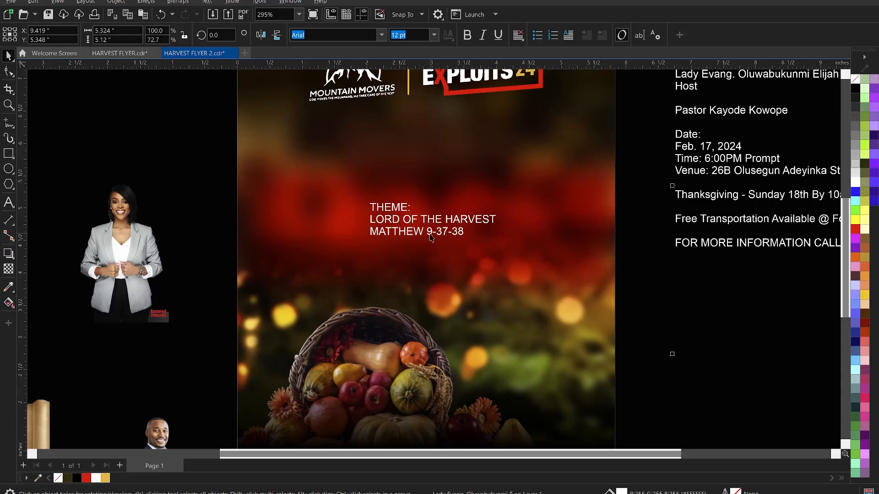
# Move the MATTHEW 9-37-38 line lower-left and the THEME: line up-left.
pyautogui.click(431, 236)
pyautogui.moveTo(431, 235); pyautogui.dragTo(353, 274)
pyautogui.click(404, 207)
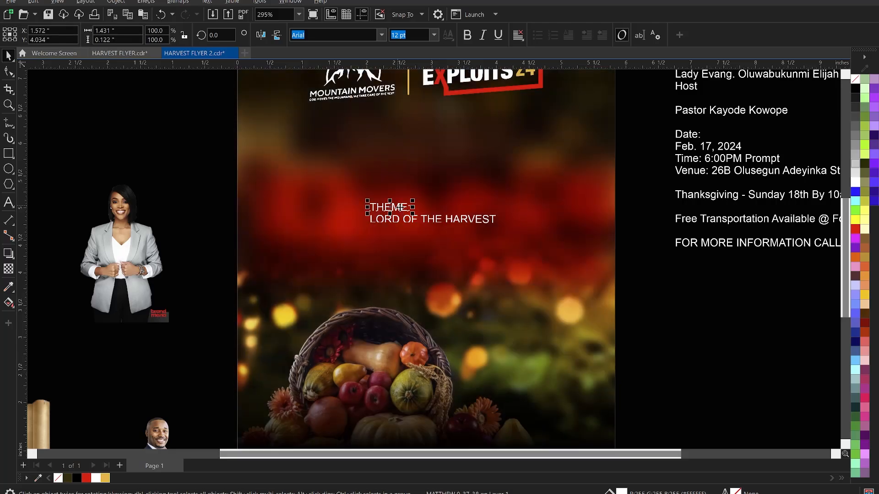
pyautogui.moveTo(302, 185); pyautogui.dragTo(304, 186)
pyautogui.click(185, 176)
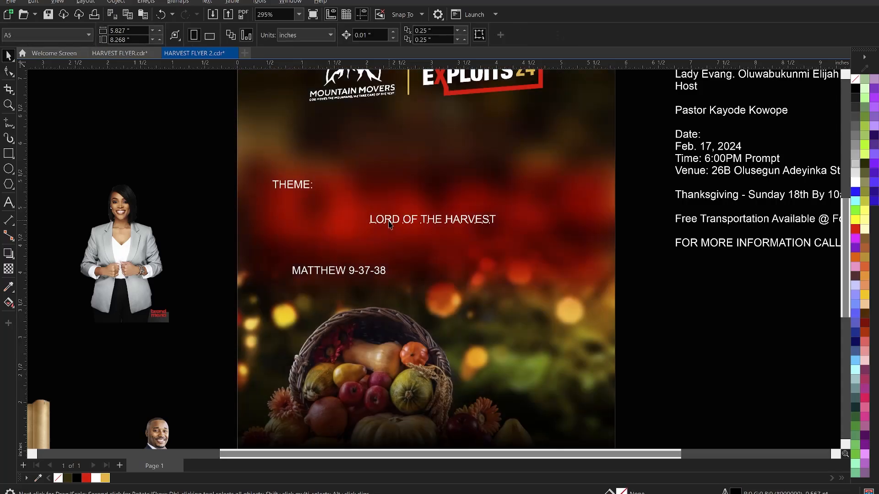
# Split the title onto lines and remove OF THE, leaving LORD above HARVEST.
pyautogui.click(390, 223)
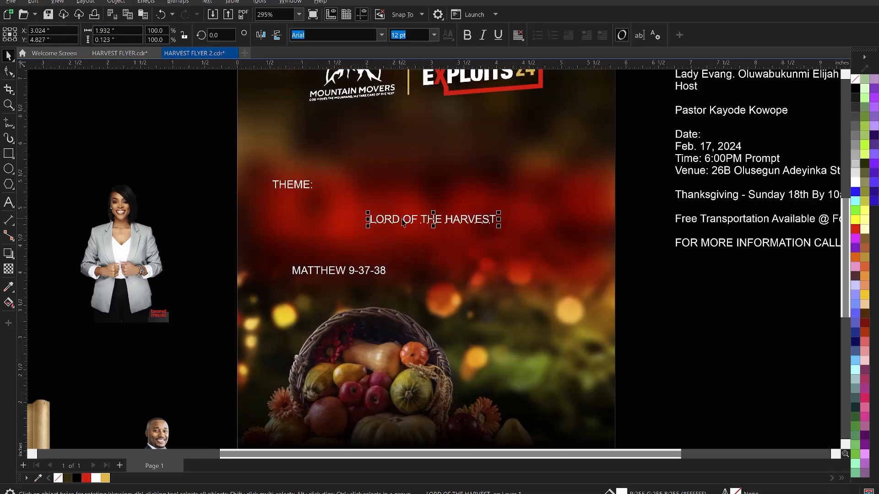
pyautogui.click(403, 223)
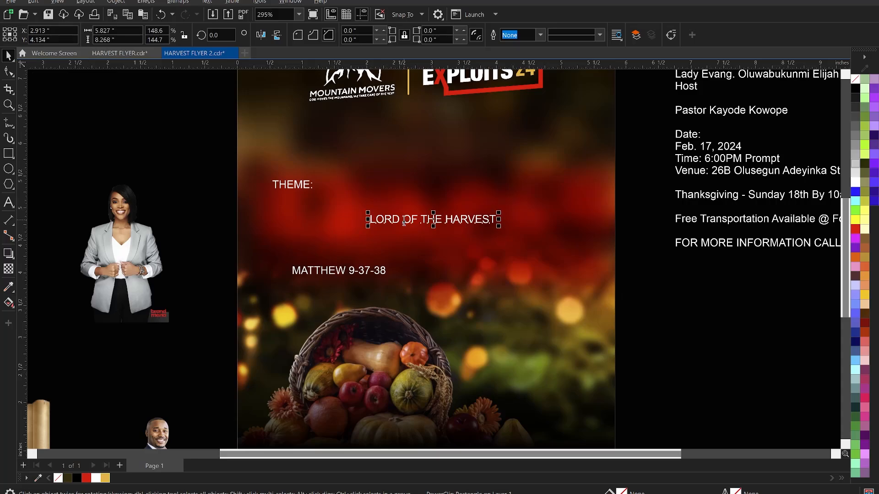
pyautogui.doubleClick(404, 222)
pyautogui.press('Return')
pyautogui.click(413, 231)
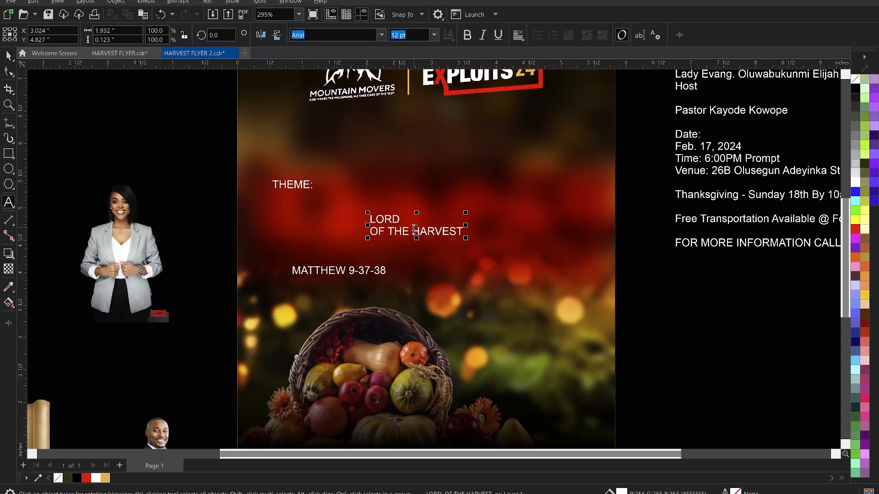
pyautogui.press('Return')
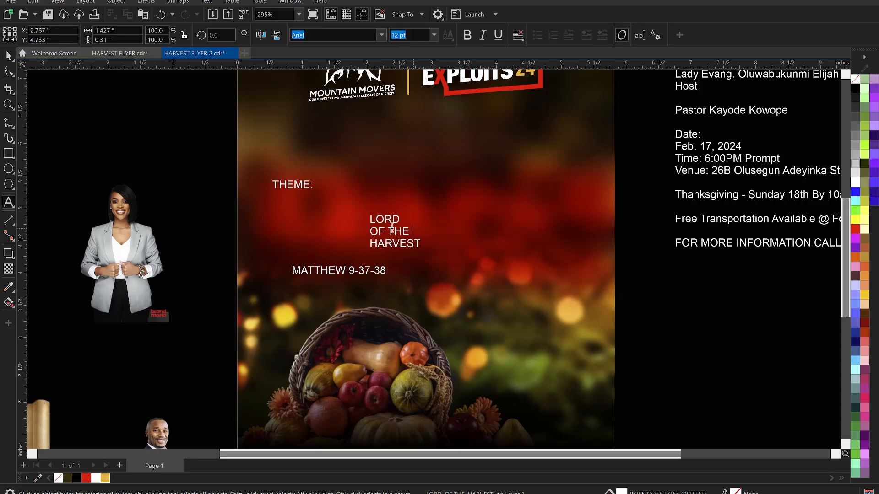
pyautogui.moveTo(413, 231); pyautogui.dragTo(369, 231)
pyautogui.press('Delete')
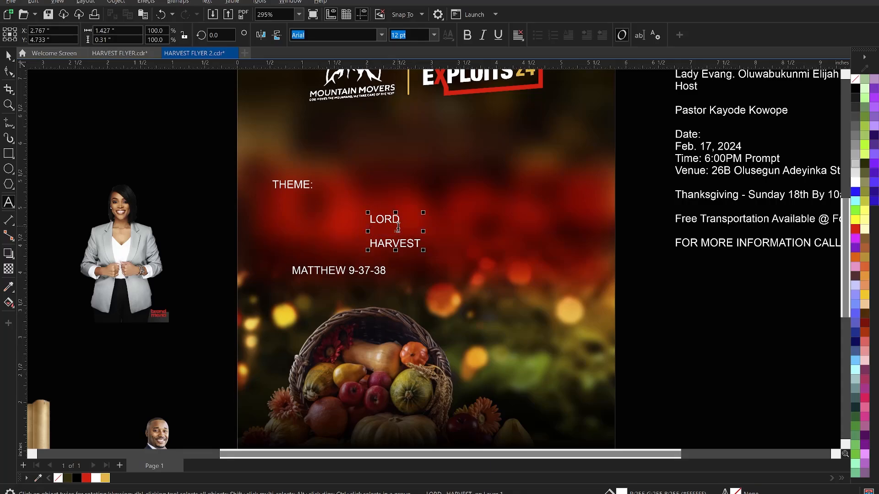
pyautogui.press('Delete')
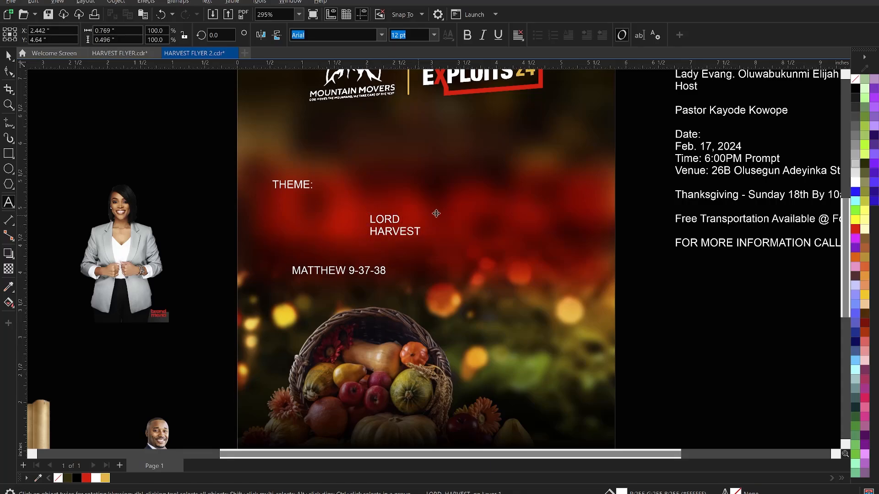
# Recreate OF THE as a separate text object and keep it beside LORD.
pyautogui.click(407, 217)
pyautogui.hotkey('ctrl', 'v')
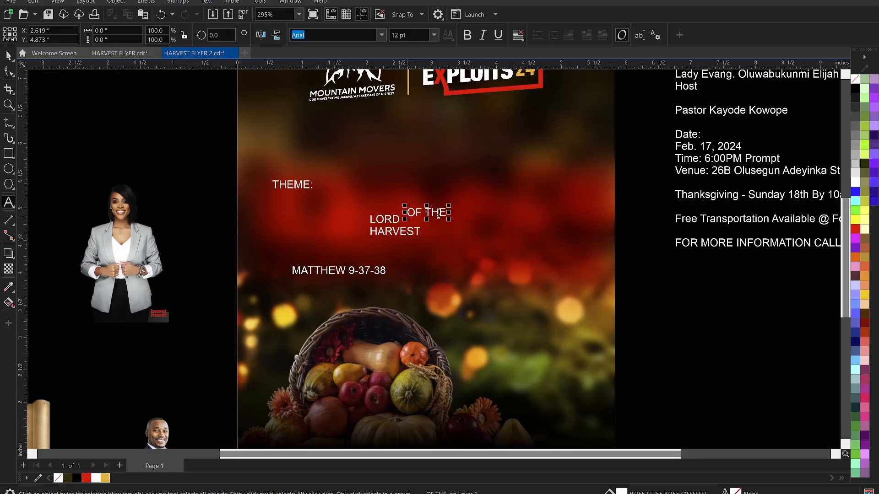
pyautogui.hotkey('ctrl', 'space')
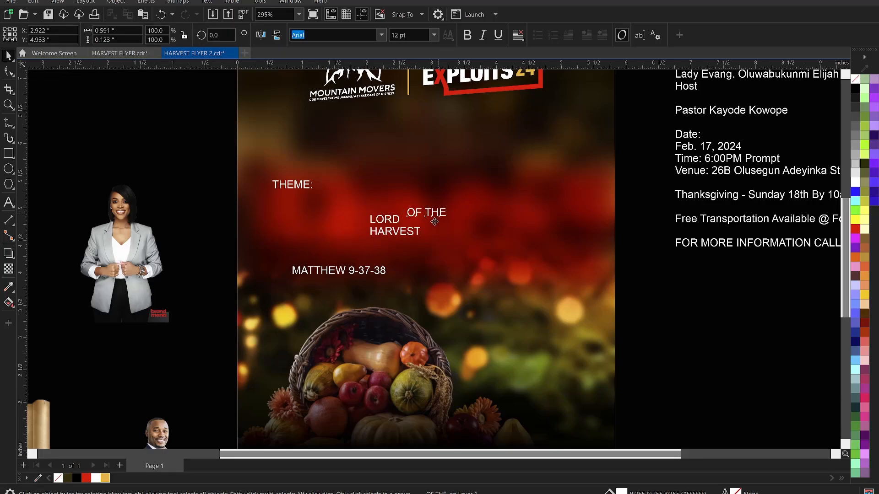
pyautogui.moveTo(433, 224); pyautogui.dragTo(493, 257)
pyautogui.press('Escape')
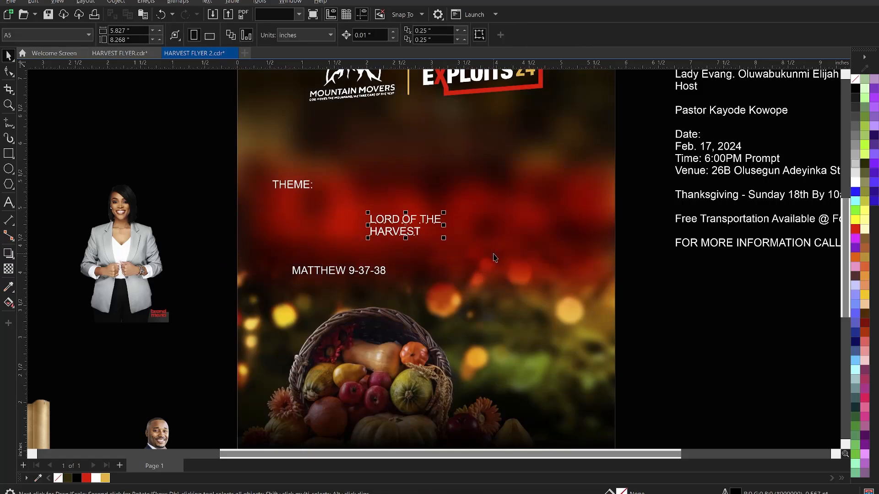
# Apply the Harvest font and enlarge the theme text to about 49.73 pt beside THEME.
pyautogui.click(324, 32)
pyautogui.write('Harvest')
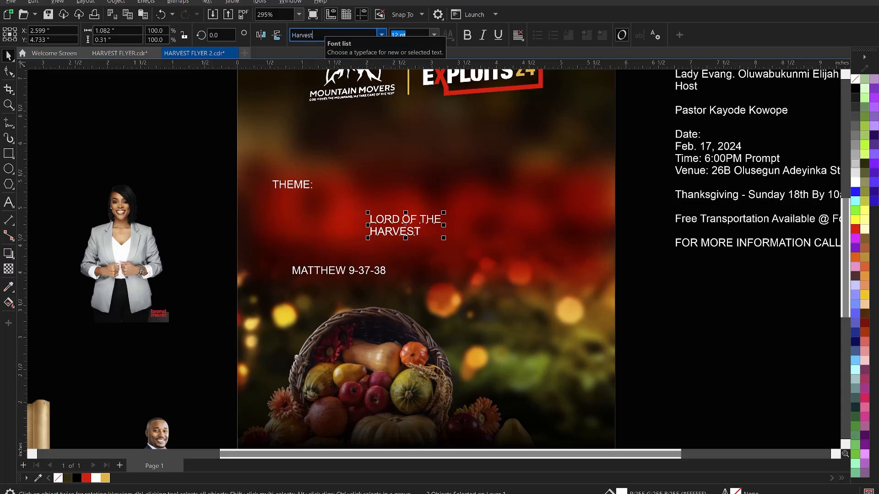
pyautogui.press('Return')
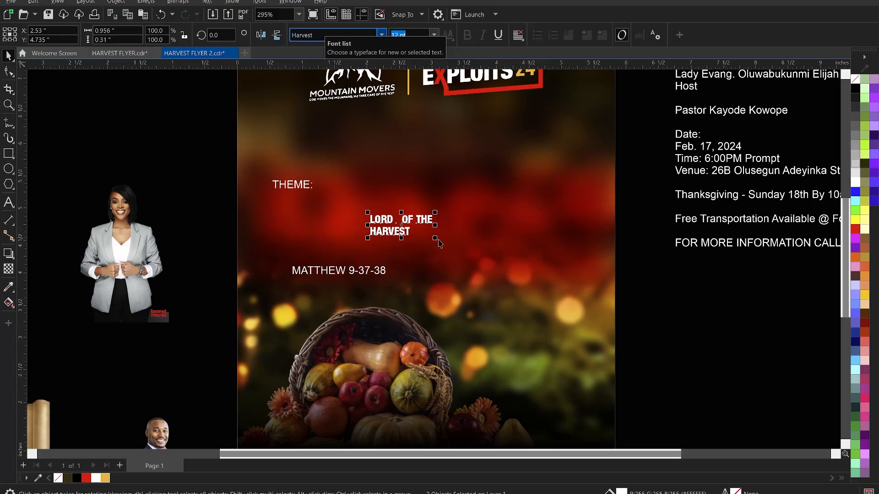
pyautogui.moveTo(435, 239); pyautogui.dragTo(561, 310)
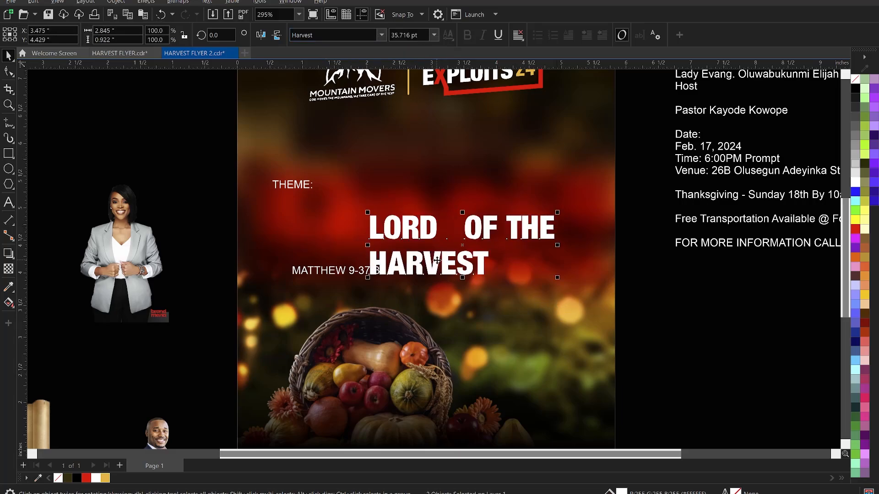
pyautogui.moveTo(438, 260); pyautogui.dragTo(514, 267)
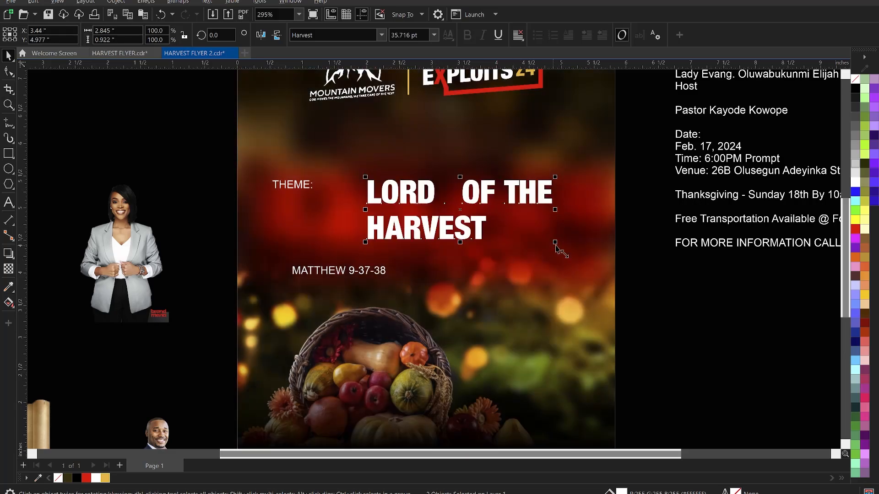
pyautogui.moveTo(555, 243); pyautogui.dragTo(593, 268)
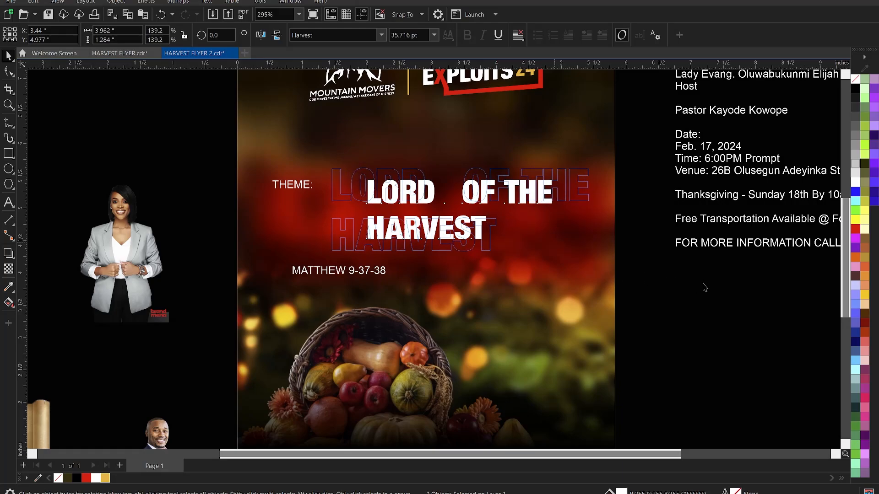
pyautogui.moveTo(691, 306); pyautogui.dragTo(691, 305)
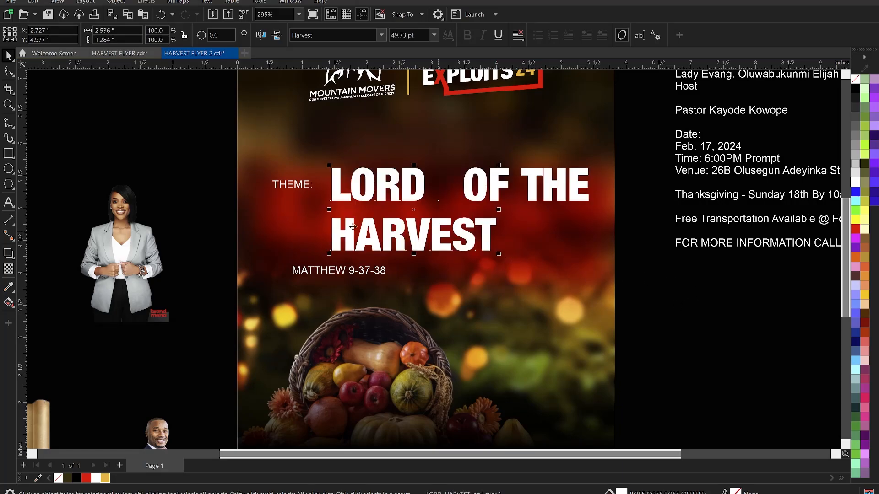
# Tighten the line spacing so HARVEST sits closely under LORD OF THE.
pyautogui.click(8, 73)
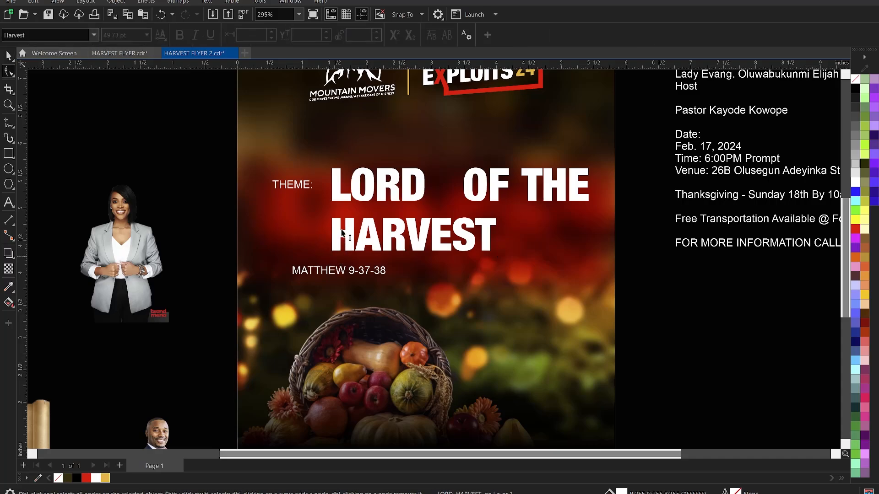
pyautogui.moveTo(328, 254); pyautogui.dragTo(328, 240)
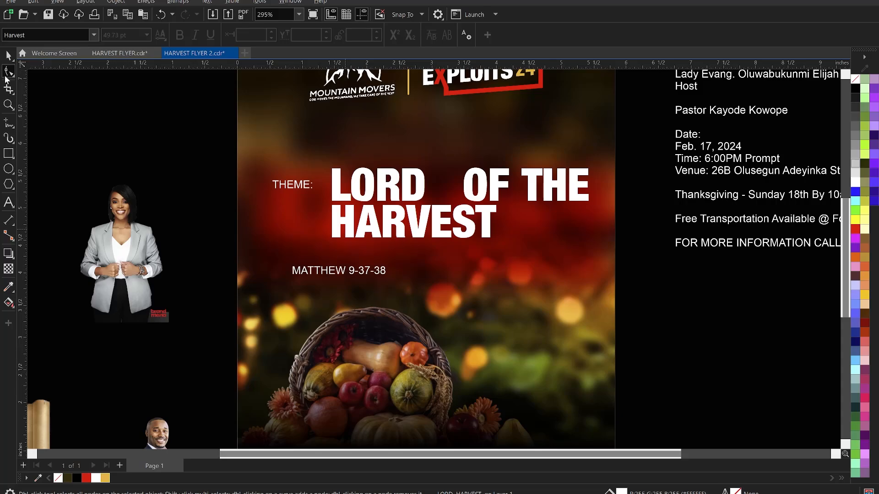
pyautogui.click(9, 72)
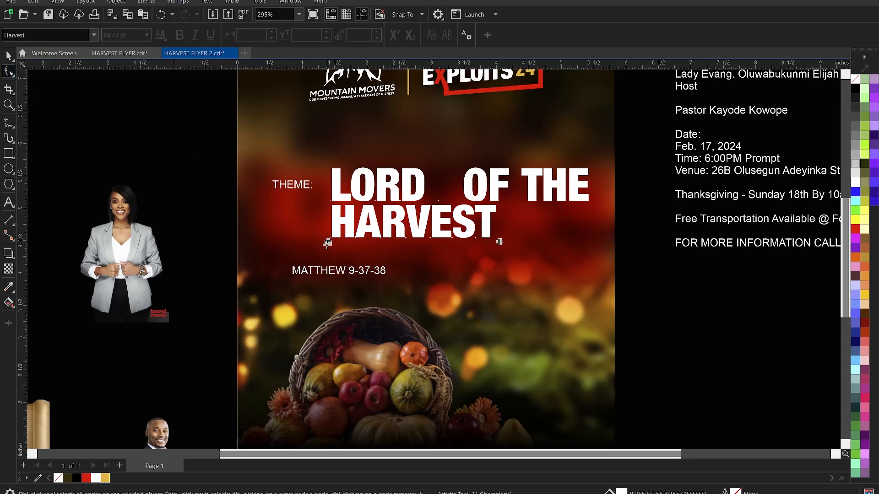
pyautogui.moveTo(328, 244); pyautogui.dragTo(336, 240)
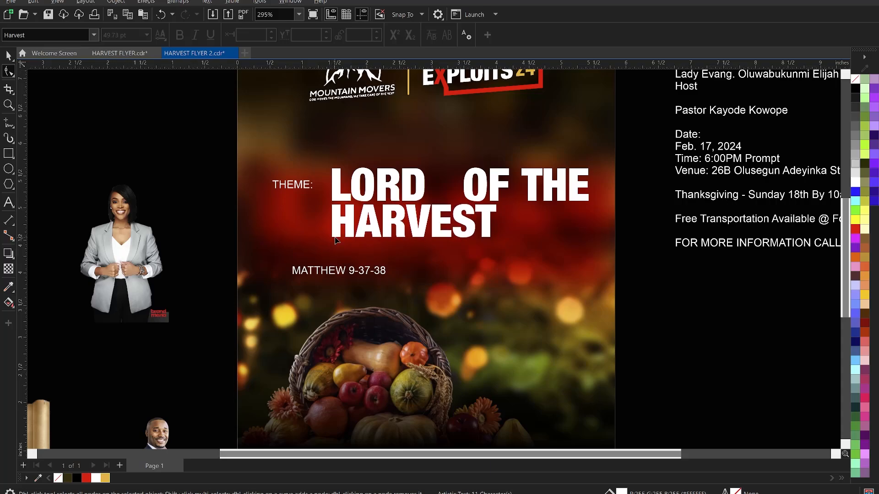
# Break OF THE onto two lines and tighten the spacing between them.
pyautogui.click(90, 120)
pyautogui.click(532, 183)
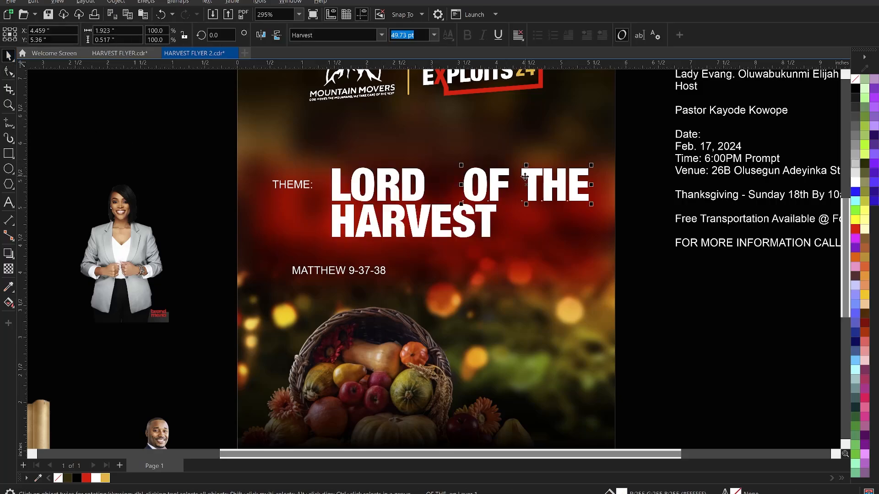
pyautogui.doubleClick(523, 177)
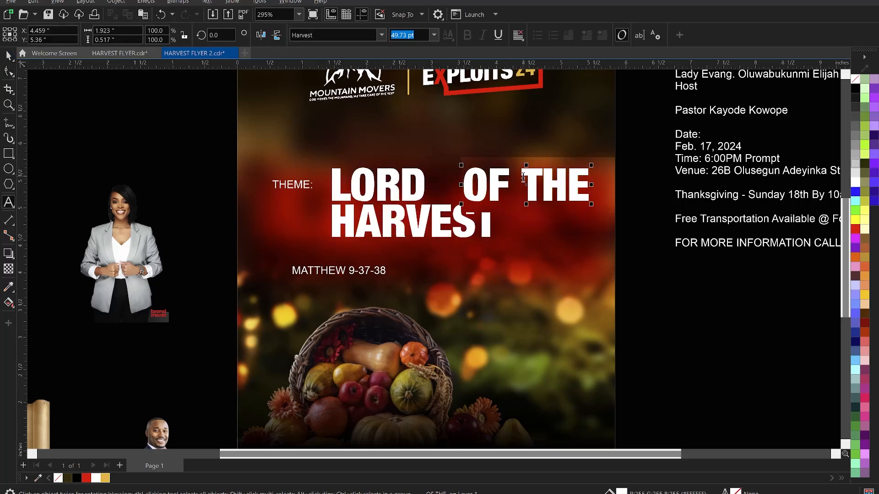
pyautogui.press('Return')
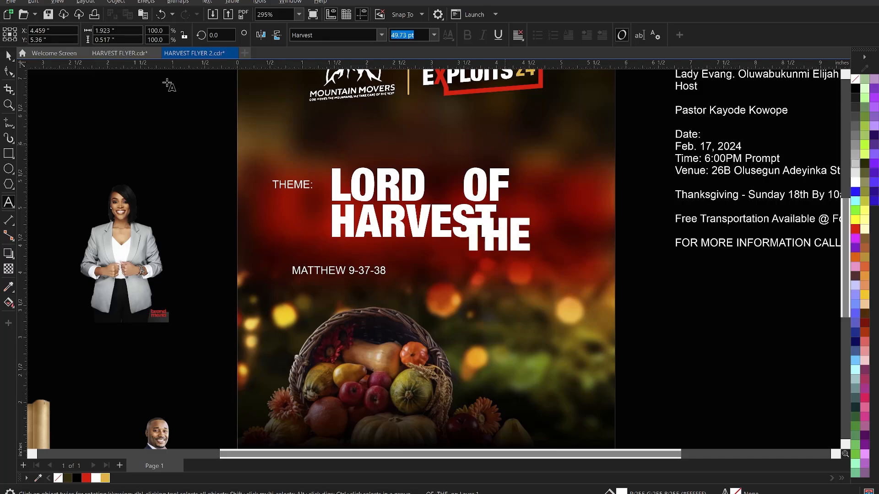
pyautogui.click(7, 56)
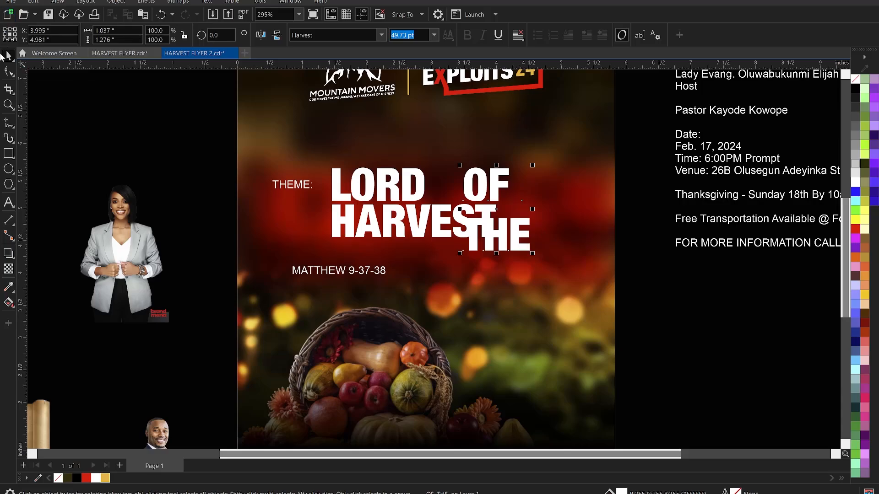
pyautogui.click(8, 71)
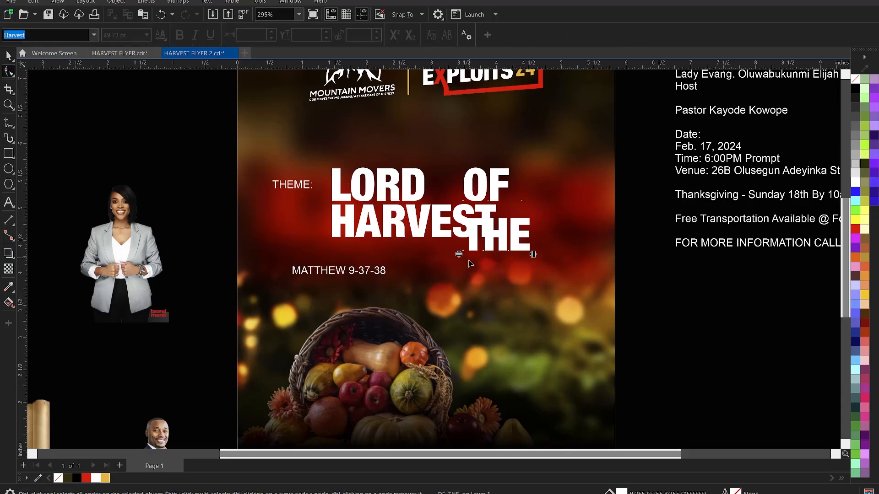
pyautogui.moveTo(459, 254); pyautogui.dragTo(469, 231)
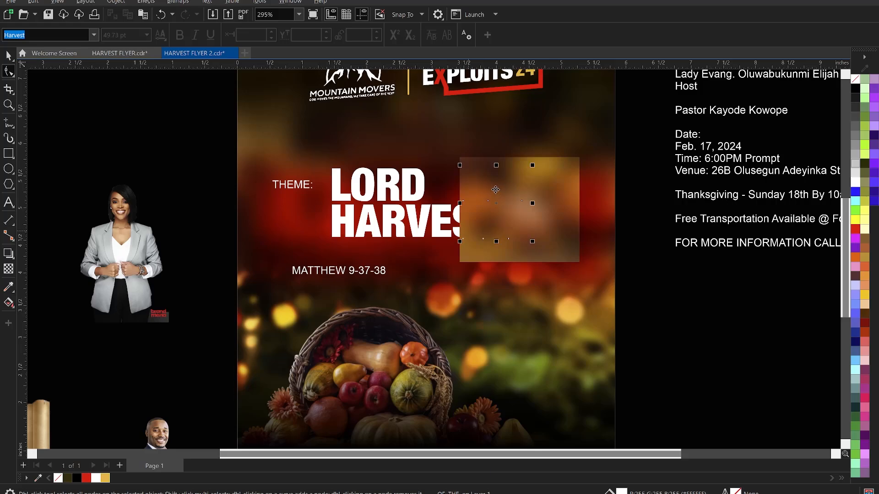
pyautogui.press('space')
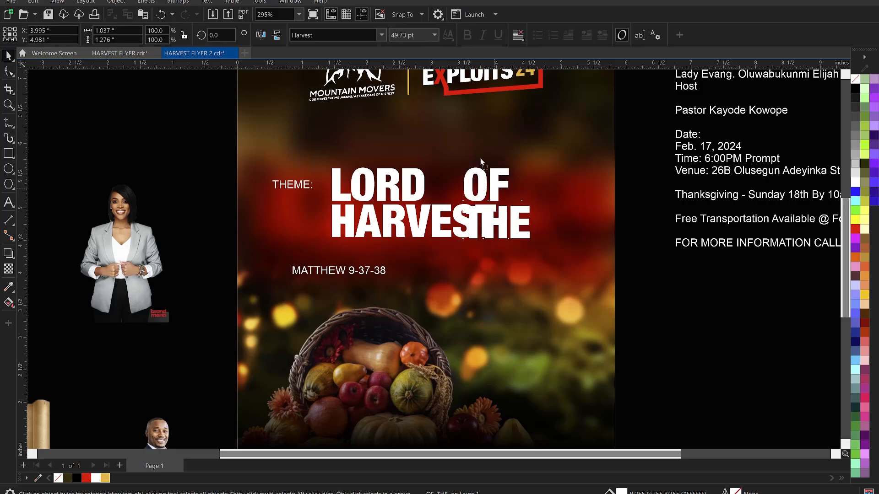
# Move OF THE up beside LORD and shrink it to fit.
pyautogui.moveTo(480, 159); pyautogui.dragTo(475, 152)
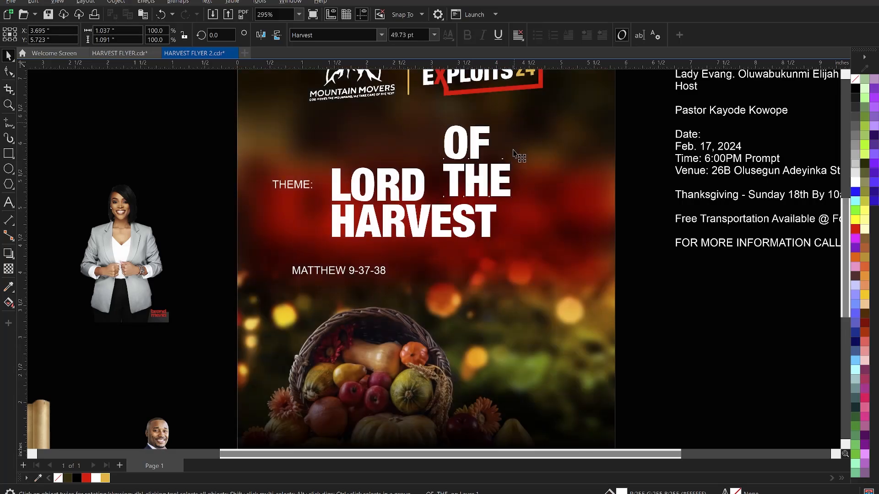
pyautogui.moveTo(515, 155); pyautogui.dragTo(454, 196)
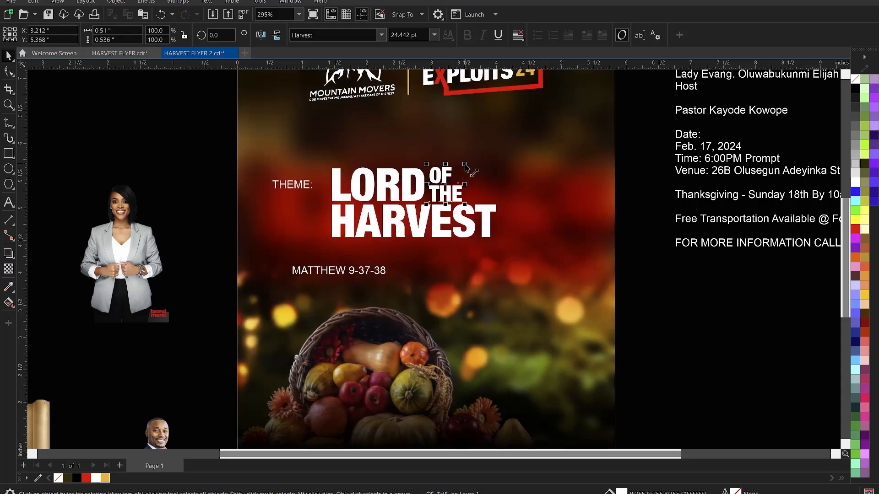
pyautogui.moveTo(465, 167); pyautogui.dragTo(466, 169)
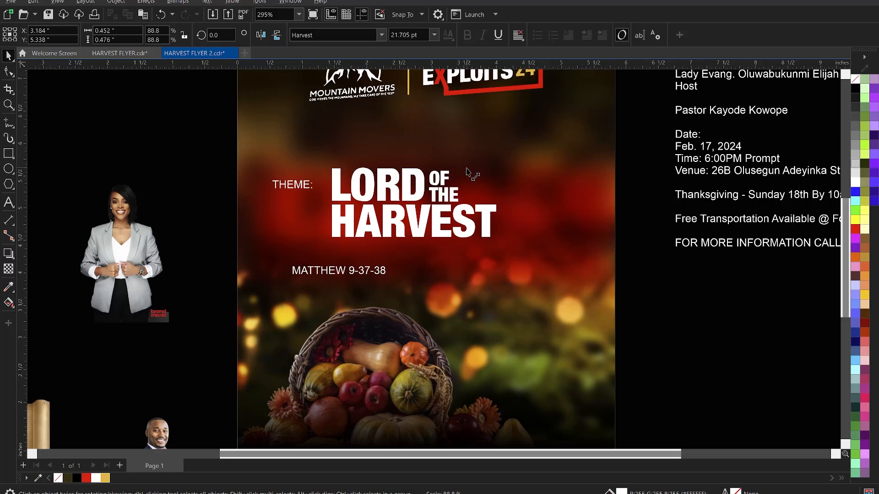
pyautogui.click(637, 290)
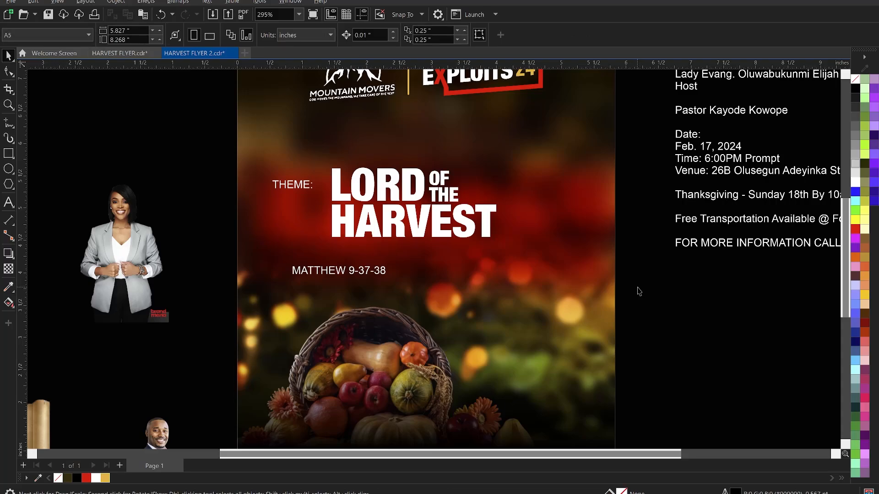
# Enlarge the whole title to about 115% and raise it slightly.
pyautogui.click(450, 211)
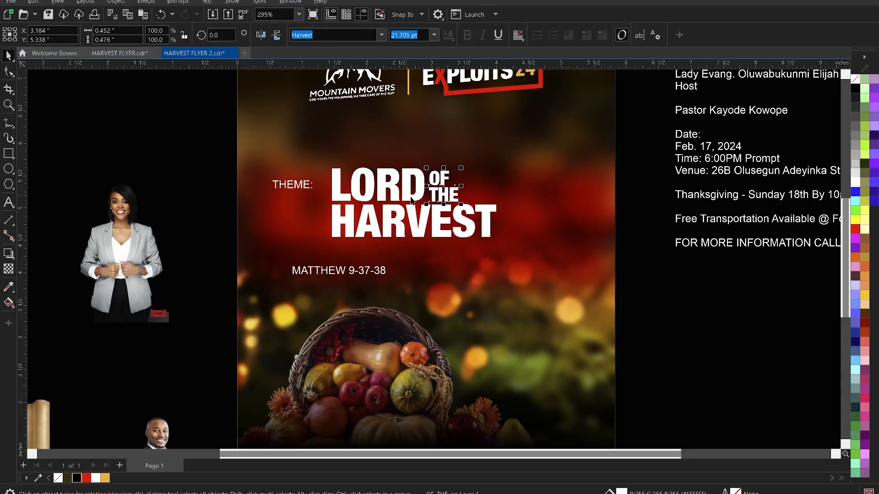
pyautogui.moveTo(498, 240); pyautogui.dragTo(514, 250)
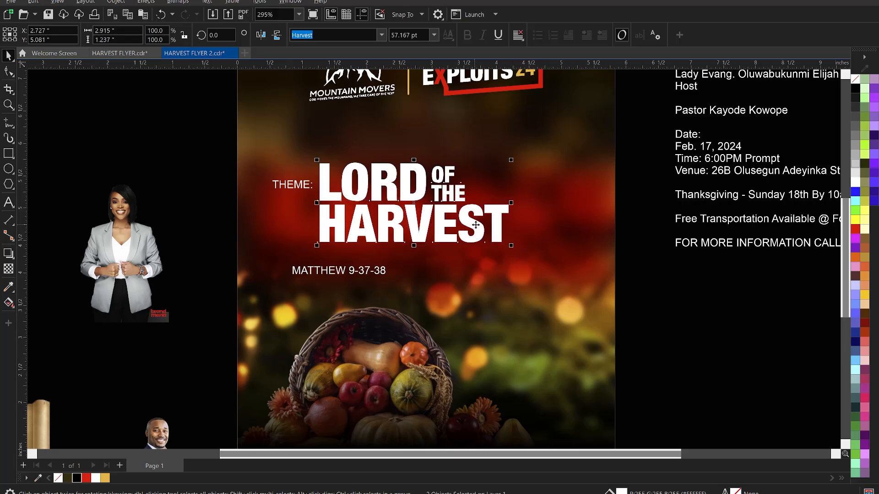
pyautogui.moveTo(478, 222)
pyautogui.mouseDown()
pyautogui.moveTo(484, 208)
pyautogui.moveTo(477, 216)
pyautogui.mouseUp()
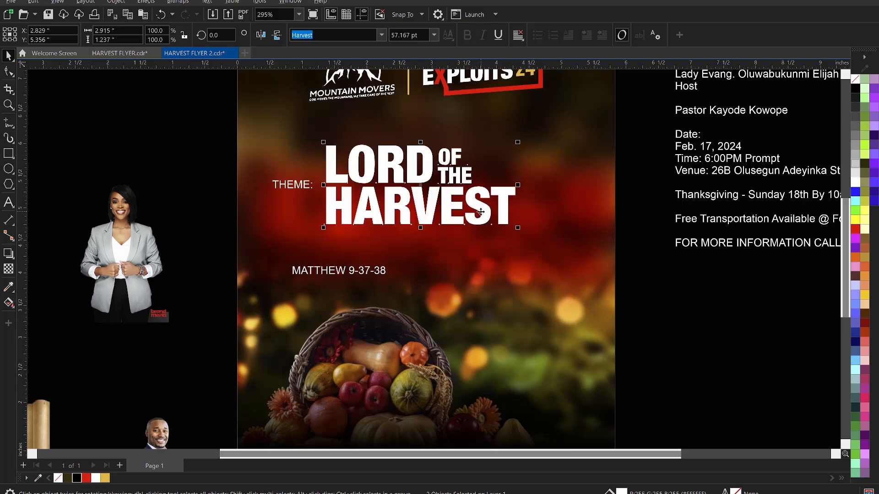
# Skew the title about 4.9° upward to the right and scale it to roughly 60 pt.
pyautogui.click(481, 212)
pyautogui.moveTo(519, 185)
pyautogui.mouseDown()
pyautogui.moveTo(522, 172)
pyautogui.moveTo(508, 184)
pyautogui.mouseUp()
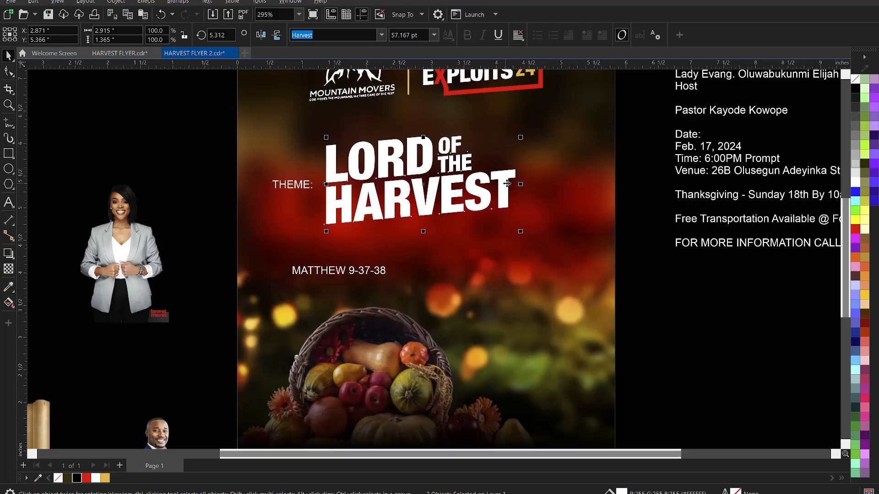
pyautogui.click(515, 179)
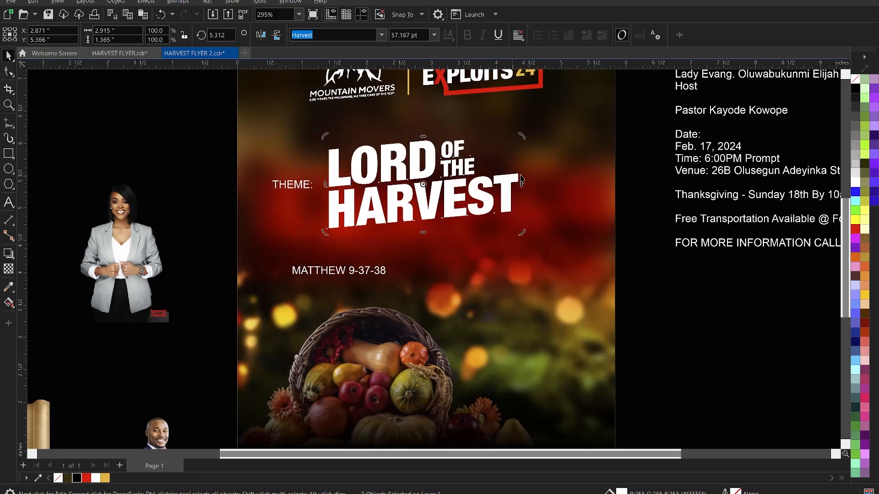
pyautogui.moveTo(521, 184)
pyautogui.mouseDown()
pyautogui.moveTo(524, 194)
pyautogui.moveTo(524, 185)
pyautogui.mouseUp()
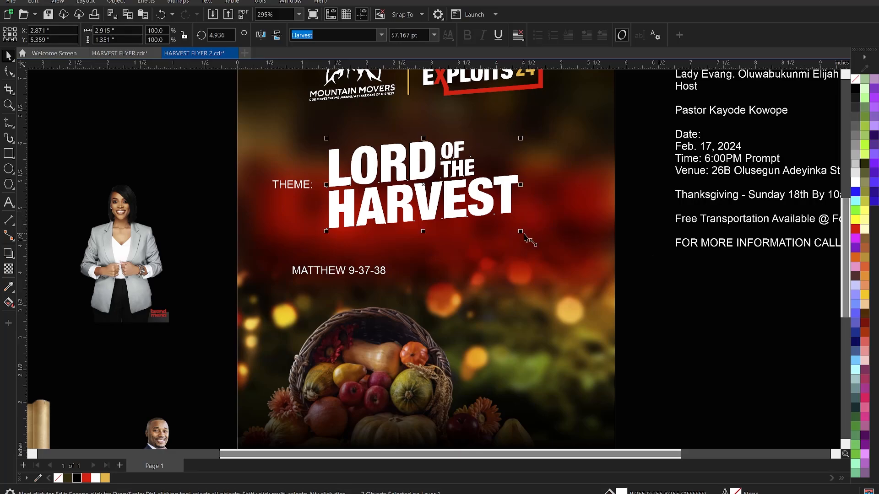
pyautogui.moveTo(522, 233); pyautogui.dragTo(478, 199)
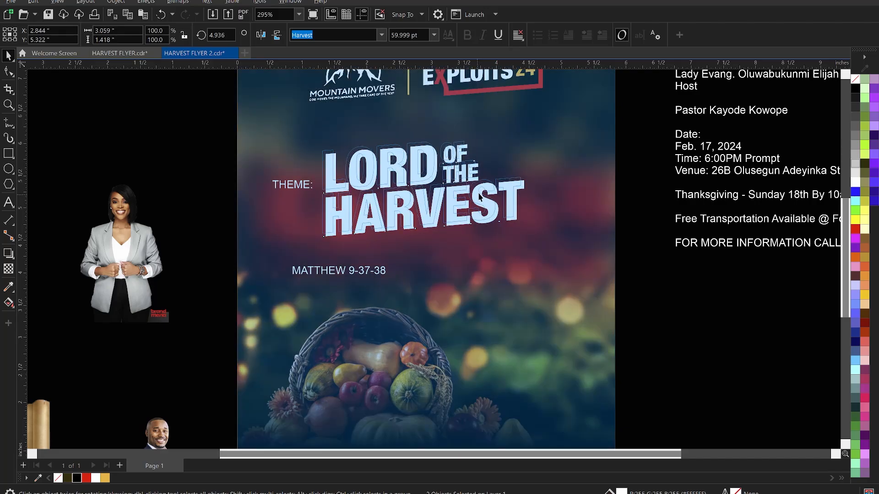
pyautogui.moveTo(552, 230); pyautogui.dragTo(552, 229)
# Shift the blurred background image slightly and send it behind the flyer content.
pyautogui.click(552, 230)
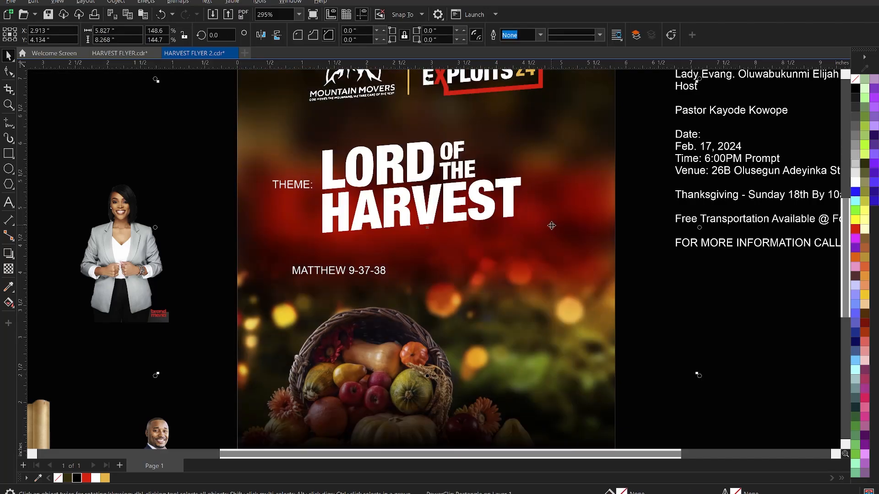
pyautogui.moveTo(566, 255); pyautogui.dragTo(562, 239)
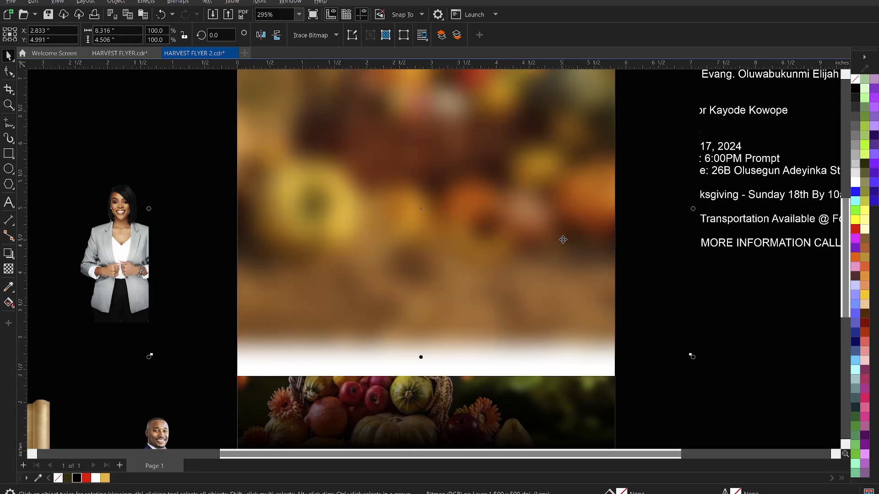
pyautogui.hotkey('shift', 'pagedown')
# Select OF THE with the LORD HARVEST text and nudge the title slightly lower.
pyautogui.click(736, 335)
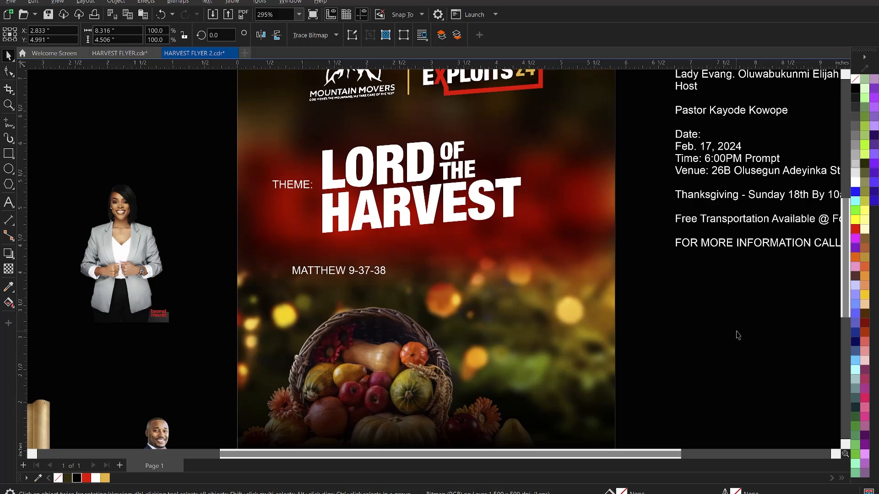
pyautogui.scroll(-1, 689, 316)
pyautogui.scroll(-1, 451, 194)
pyautogui.click(477, 194)
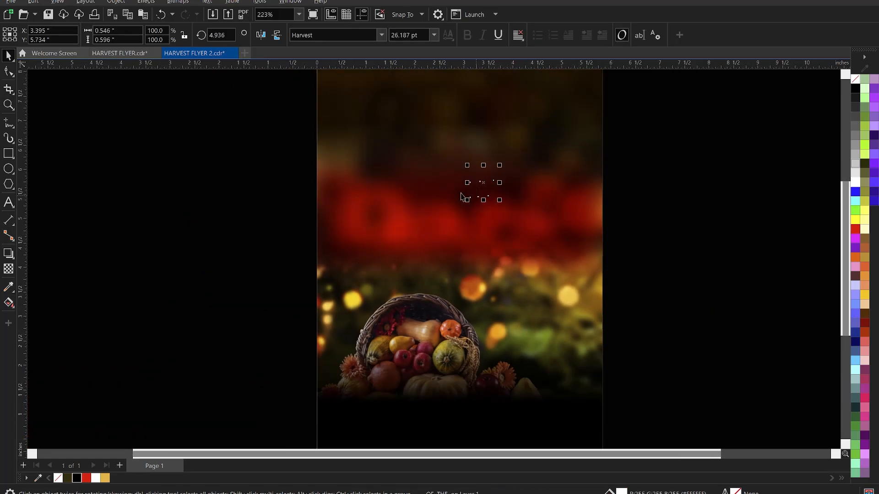
pyautogui.keyDown('shift'); pyautogui.click(453, 200); pyautogui.keyUp('shift')
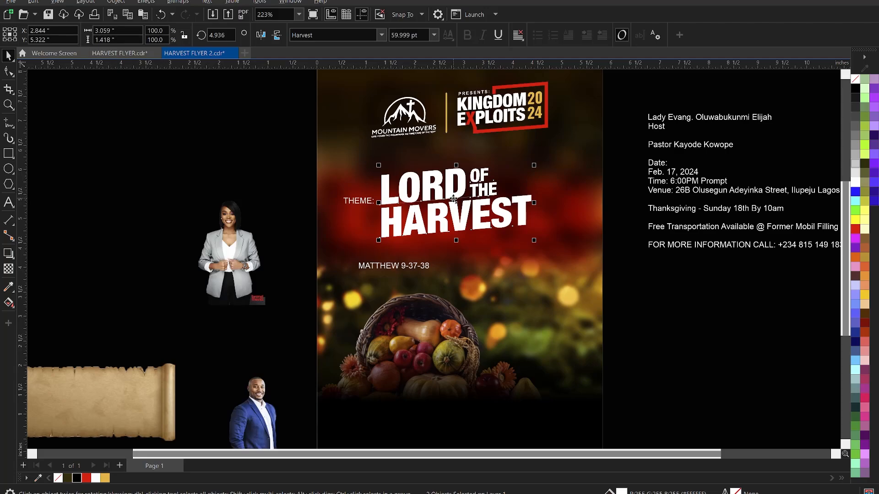
pyautogui.moveTo(453, 201); pyautogui.dragTo(453, 204)
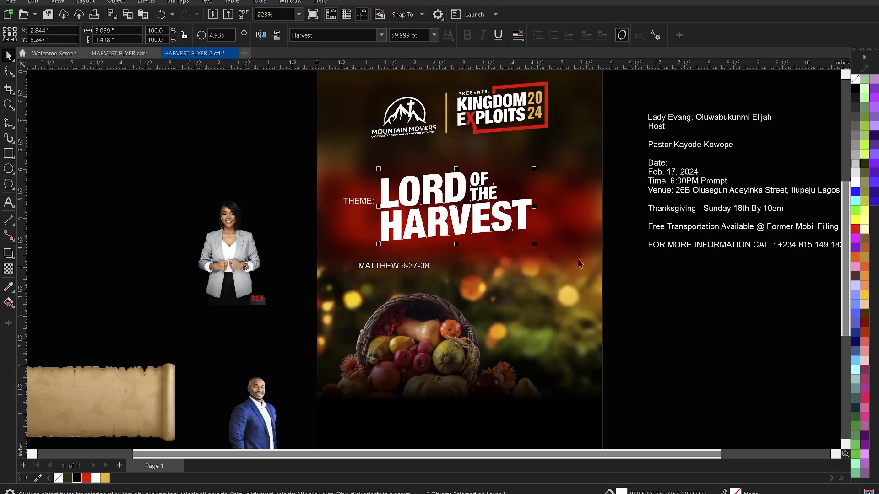
pyautogui.click(706, 355)
pyautogui.scroll(-1, 706, 355)
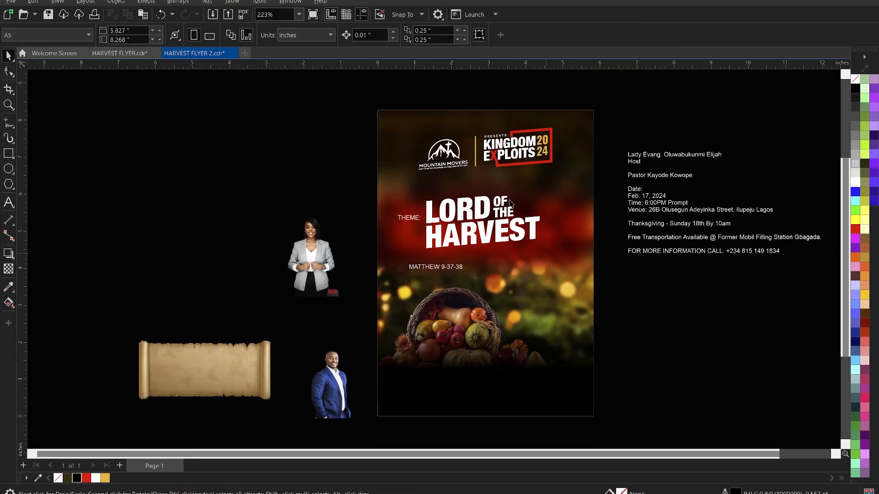
pyautogui.scroll(1, 431, 236)
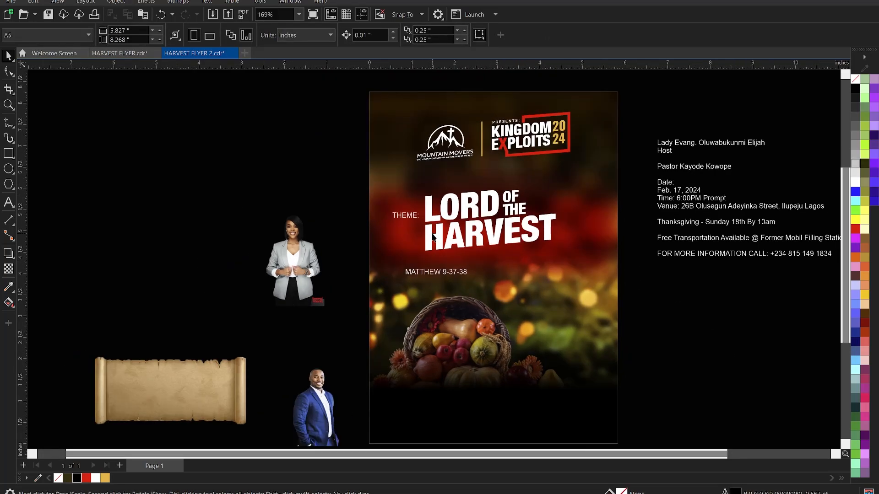
pyautogui.click(435, 235)
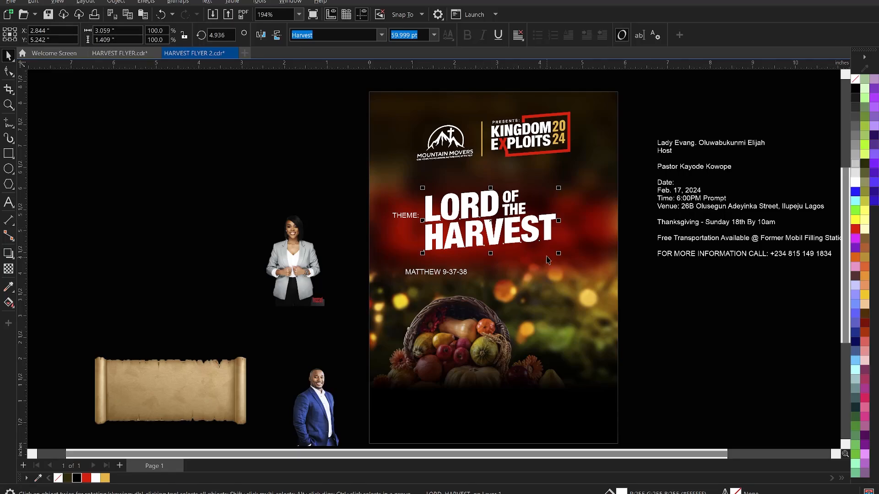
# Enlarge the title and export it as PNG 'HARVEST FLYER 2' to Downloads.
pyautogui.moveTo(559, 254); pyautogui.dragTo(597, 289)
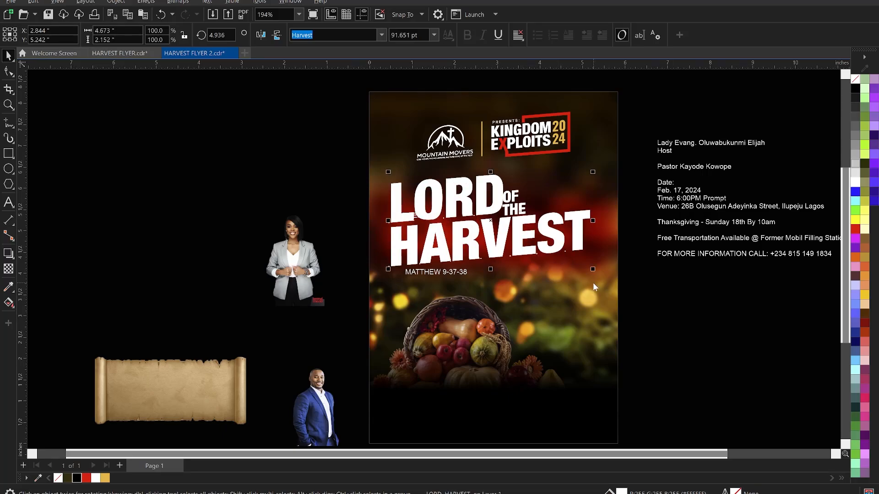
pyautogui.hotkey('ctrl', 'e')
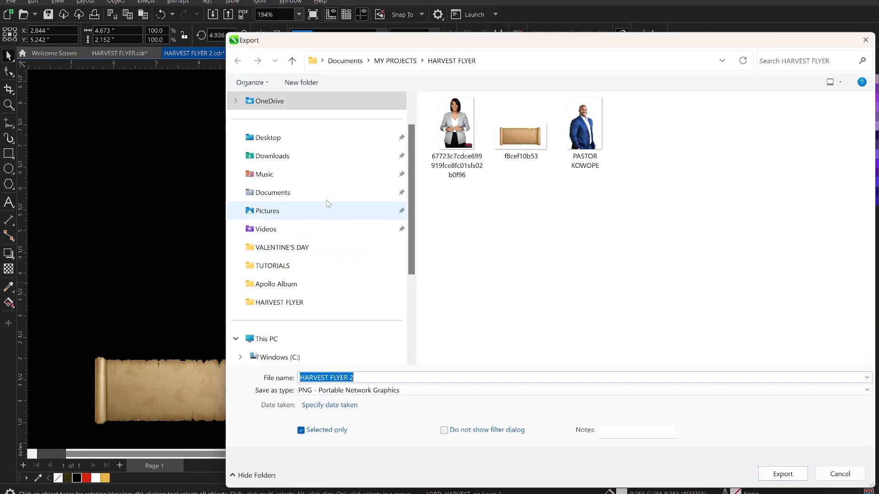
pyautogui.click(286, 156)
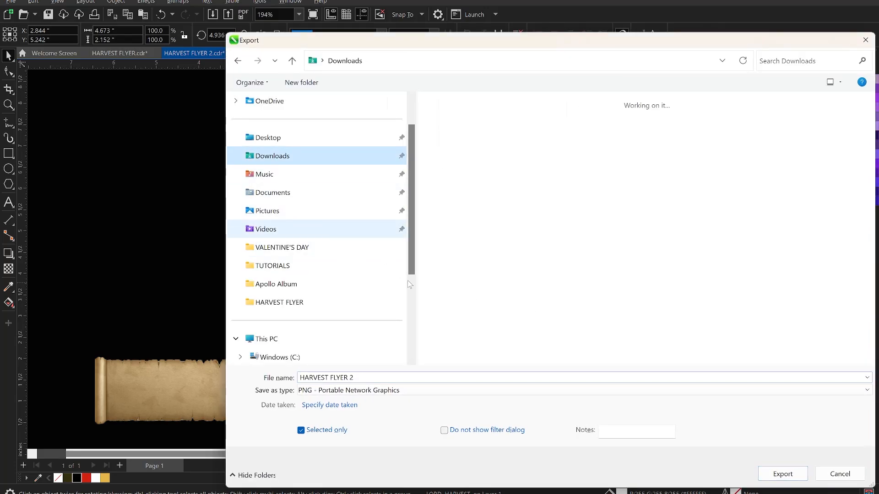
pyautogui.click(371, 392)
pyautogui.click(324, 119)
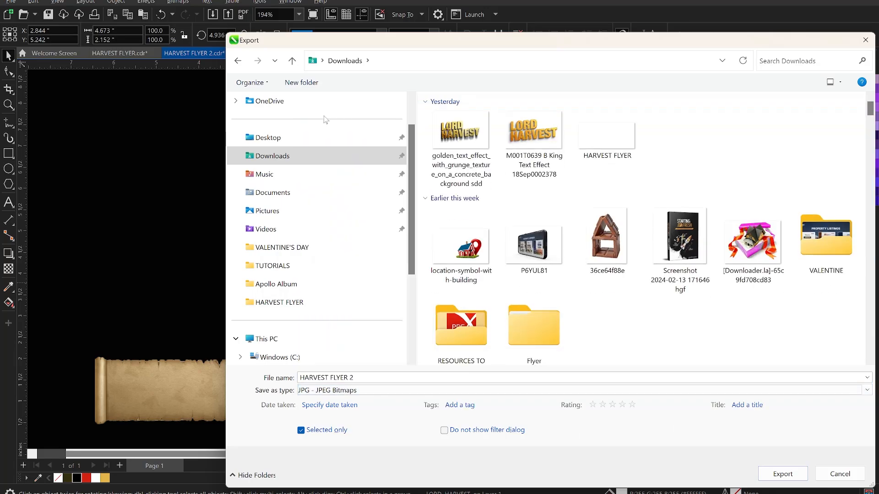
pyautogui.click(324, 390)
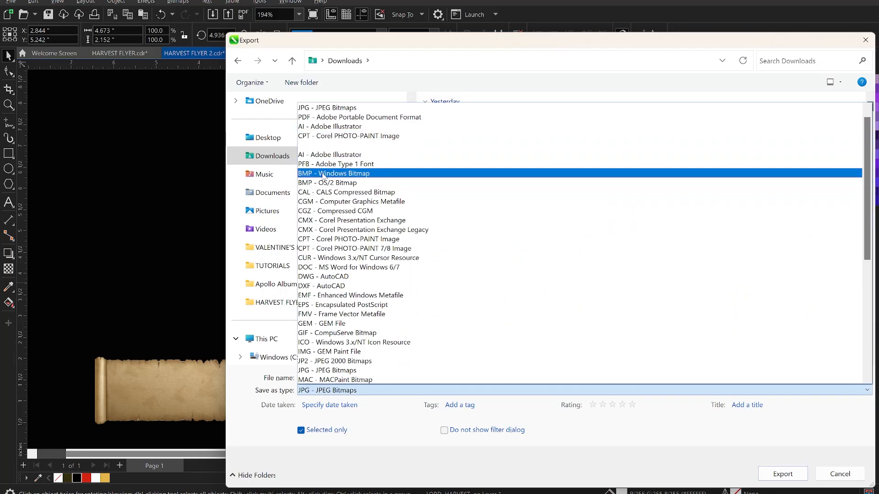
pyautogui.press('Down')
pyautogui.press('Down')
pyautogui.press('Down')
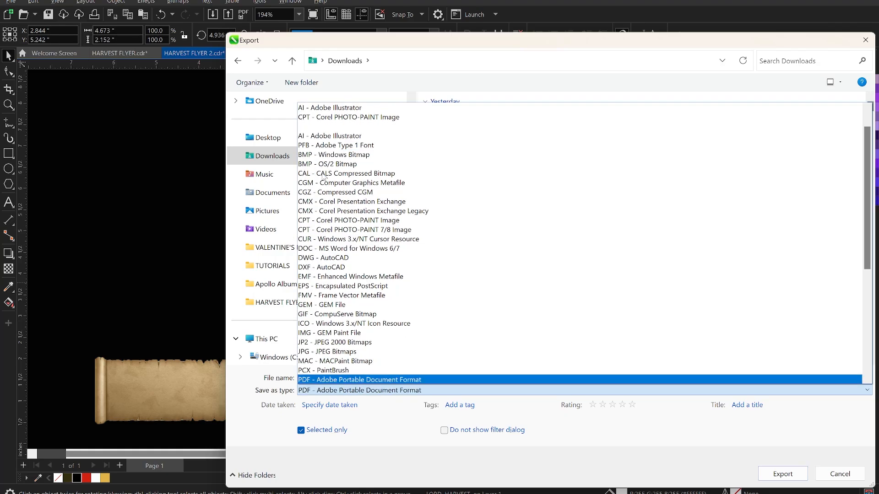
pyautogui.press('Down')
pyautogui.press('Down')
pyautogui.press('Down')
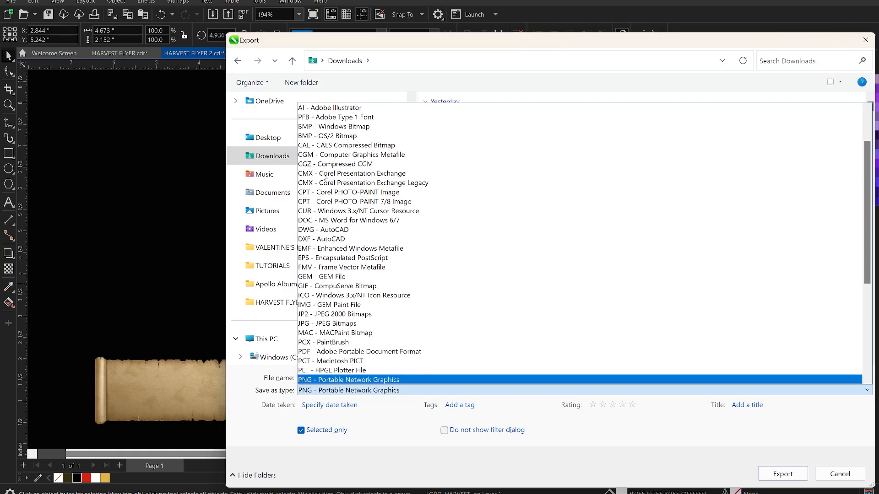
pyautogui.press('Return')
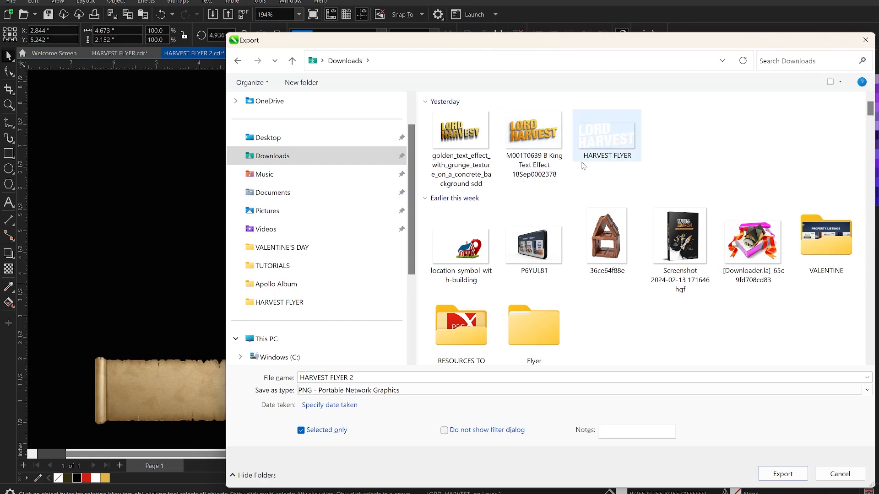
pyautogui.click(783, 474)
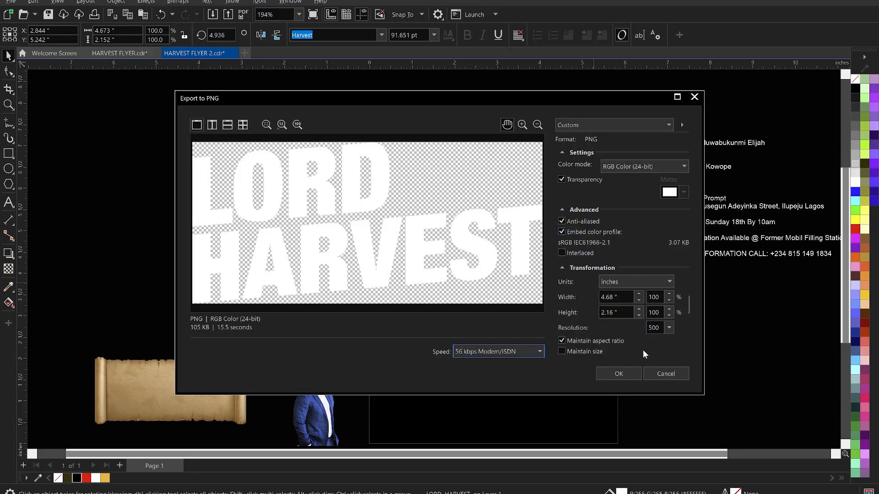
pyautogui.click(619, 373)
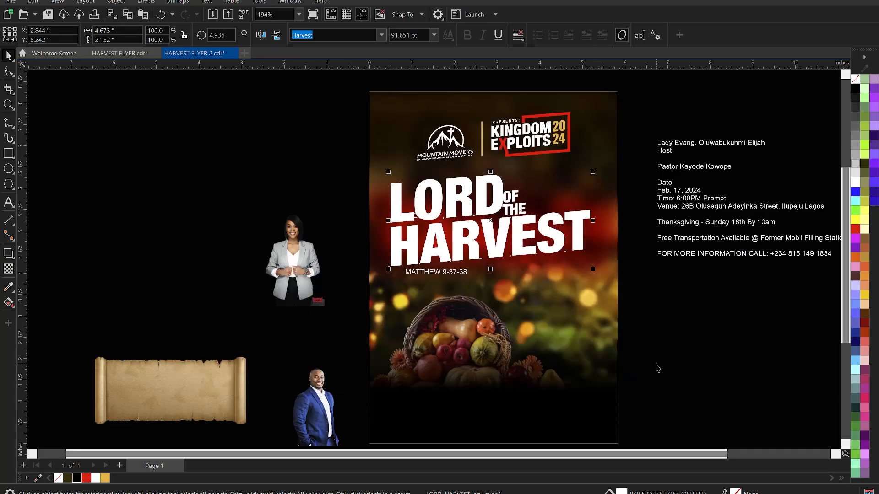
# Undo the title enlargement and return to the HARVEST FLYER folder in File Explorer.
pyautogui.hotkey('ctrl', 'z')
pyautogui.click(660, 306)
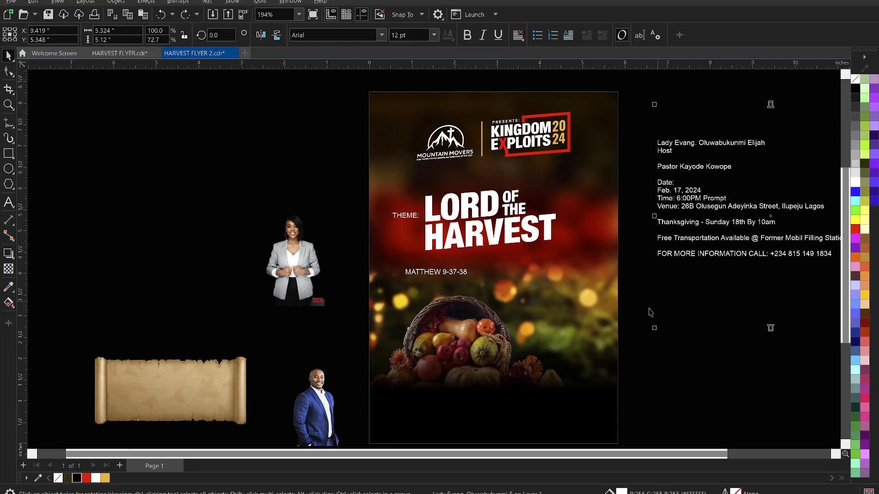
pyautogui.moveTo(415, 493)
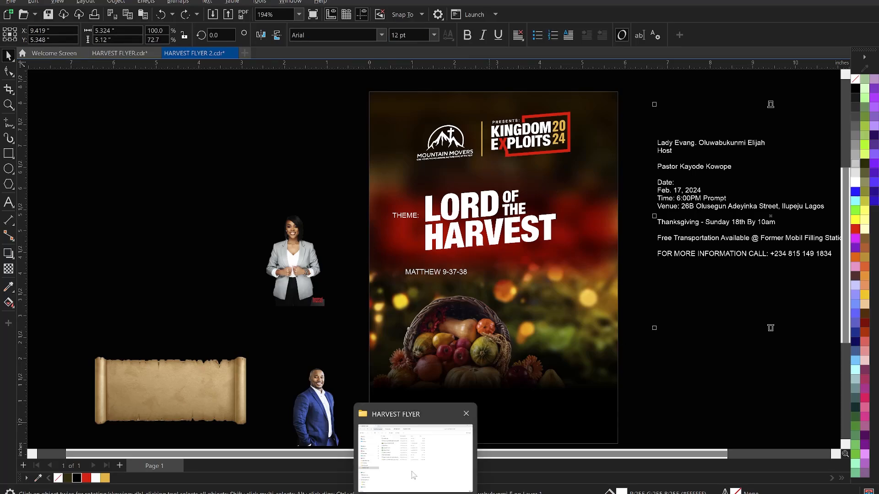
pyautogui.click(402, 449)
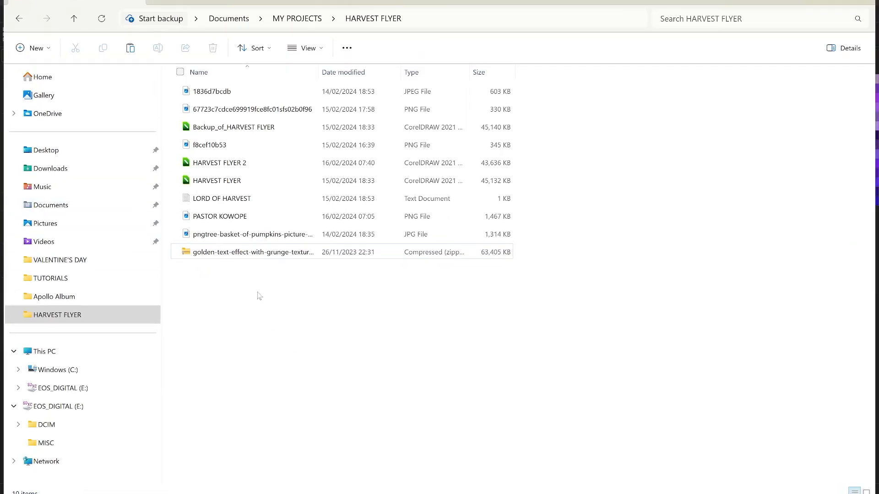
# Open the golden text effect PSD from its zip archive in Photoshop.
pyautogui.doubleClick(237, 257)
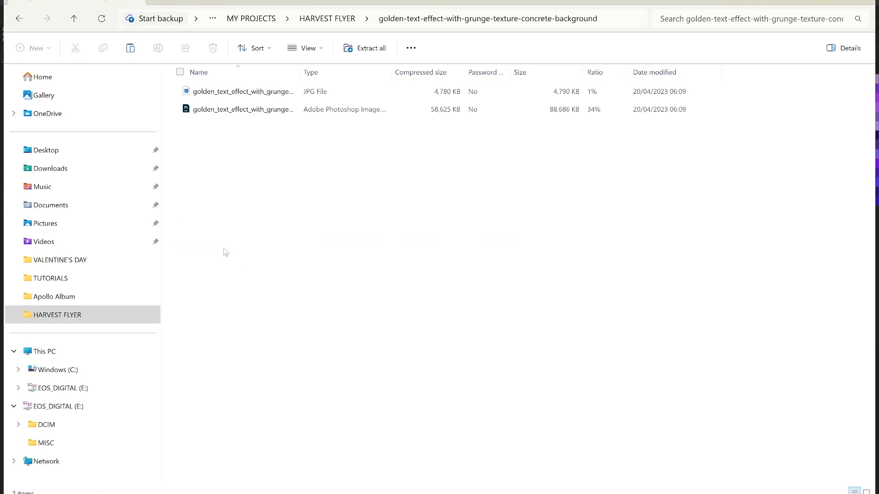
pyautogui.hotkey('alt', 'Left')
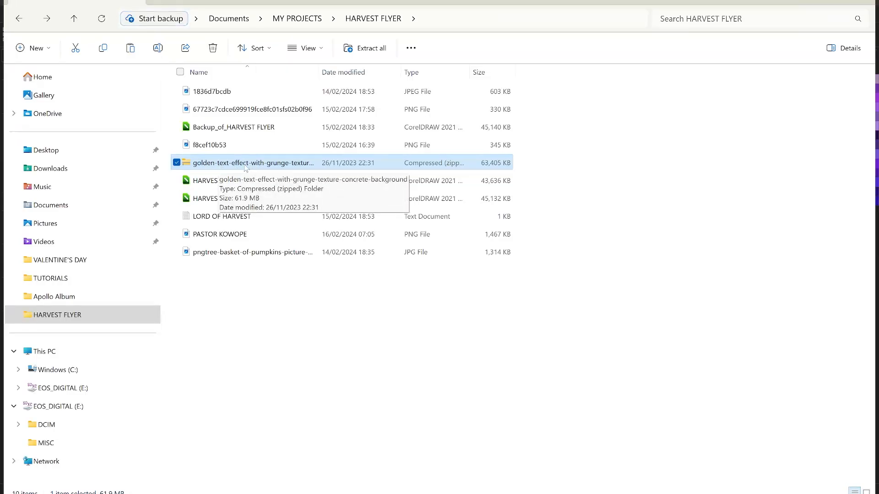
pyautogui.doubleClick(214, 164)
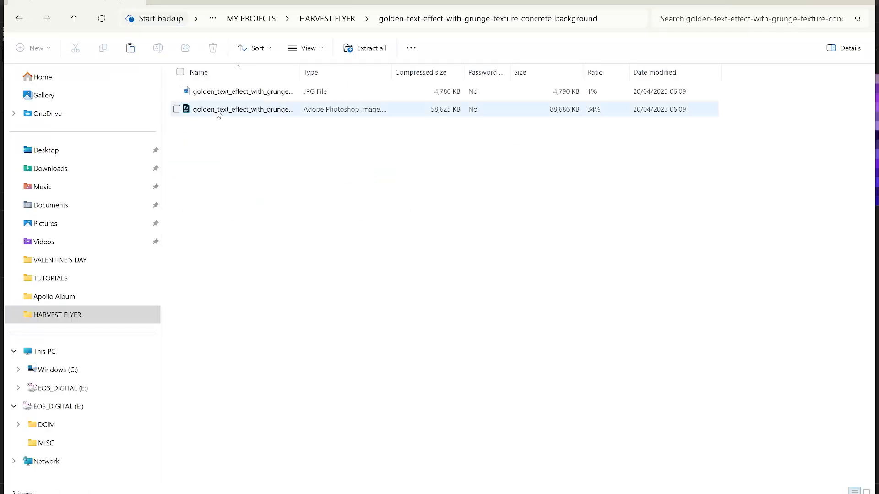
pyautogui.click(219, 113)
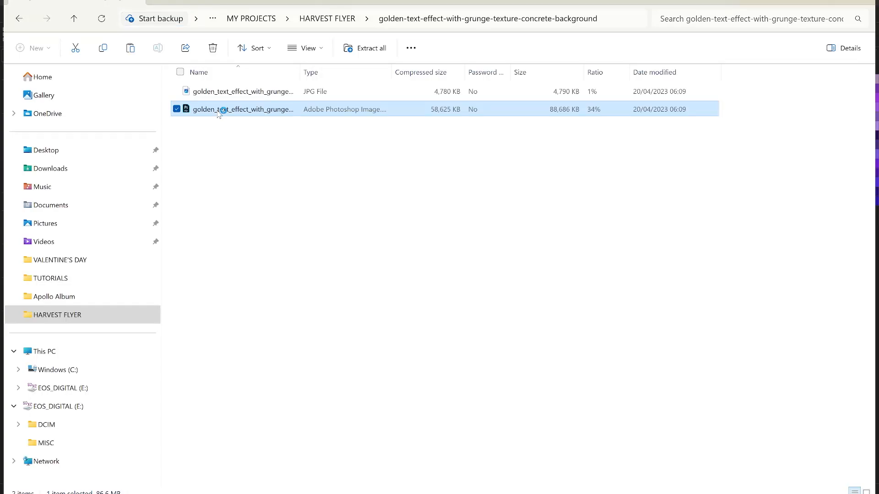
pyautogui.doubleClick(218, 113)
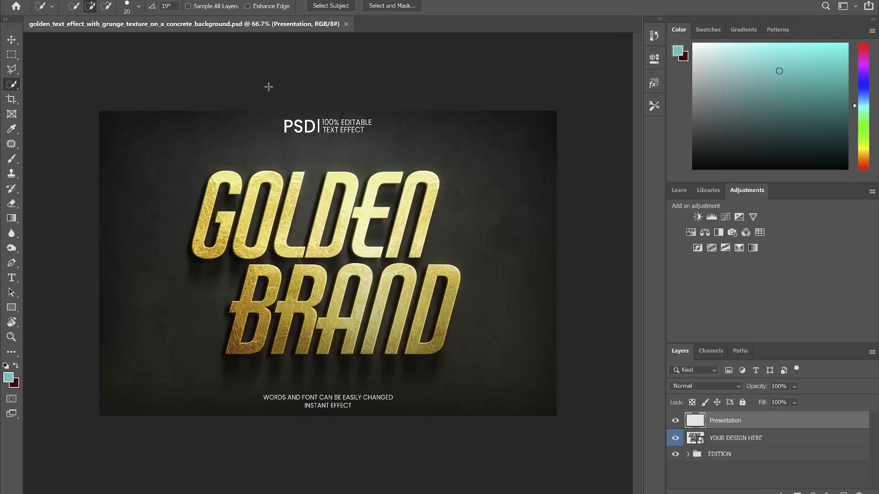
# Hide the concrete background in the EDITION group and open the YOUR DESIGN HERE smart object (Capa 152.psb).
pyautogui.click(12, 40)
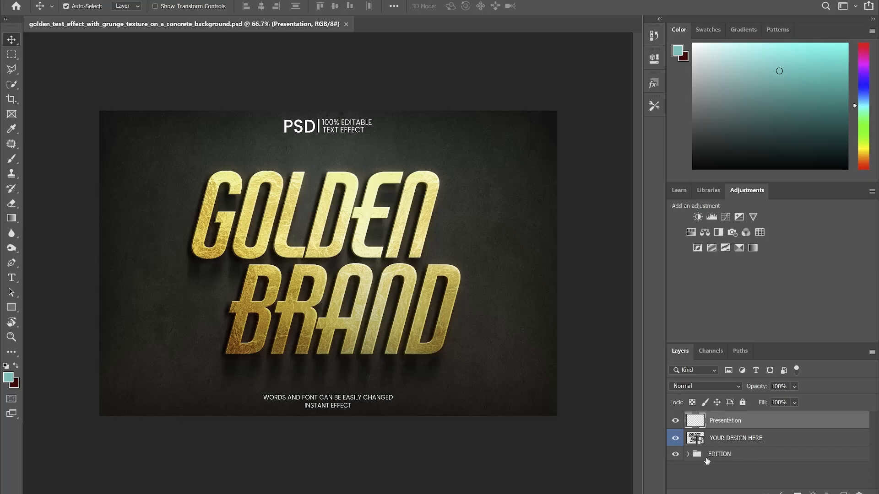
pyautogui.click(675, 421)
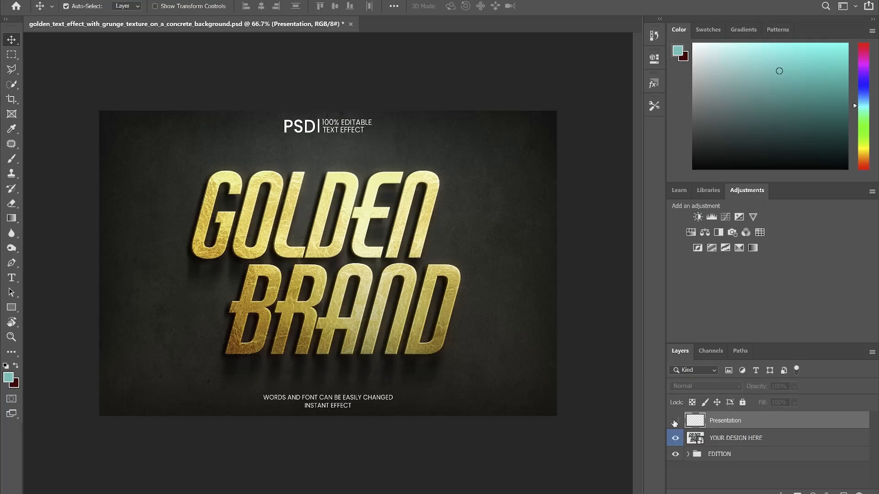
pyautogui.click(675, 421)
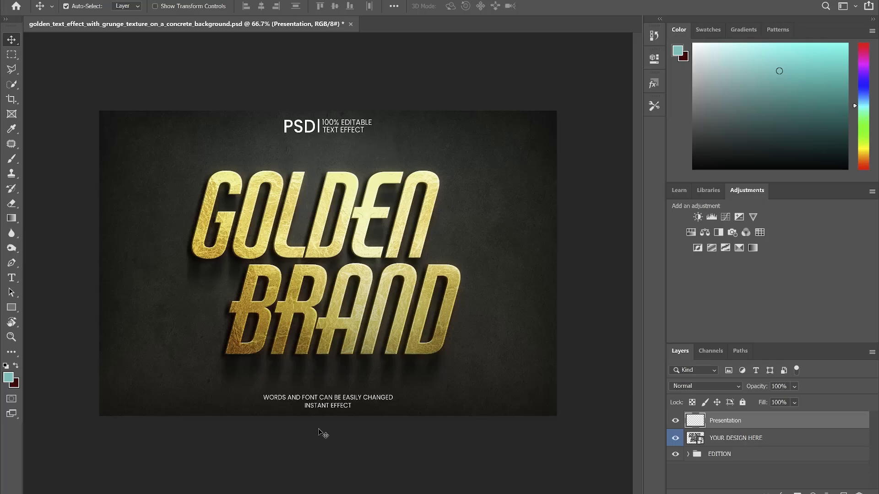
pyautogui.click(675, 422)
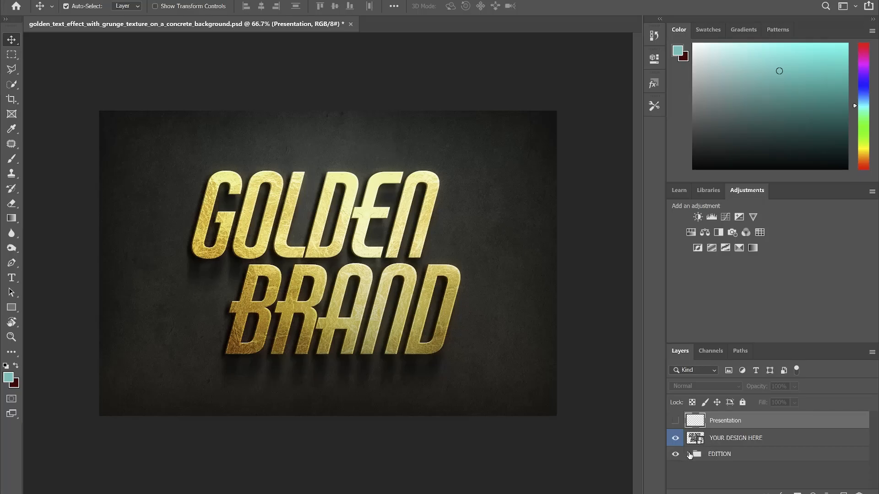
pyautogui.click(688, 454)
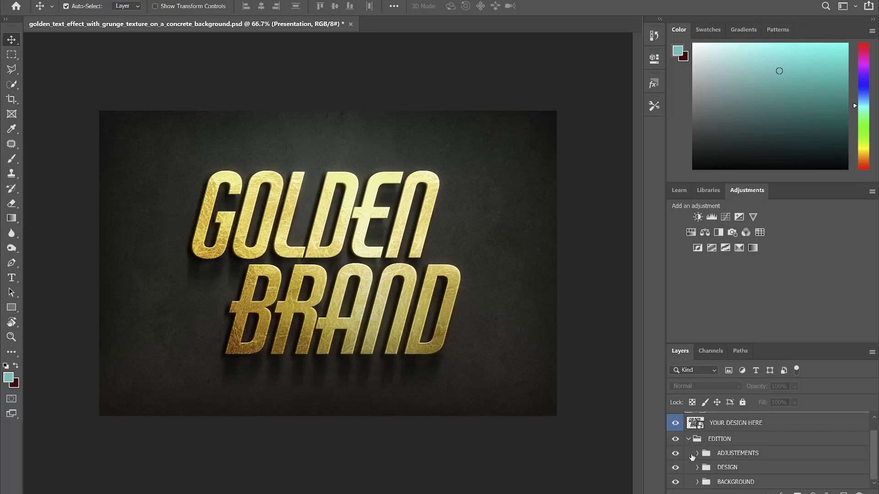
pyautogui.click(676, 483)
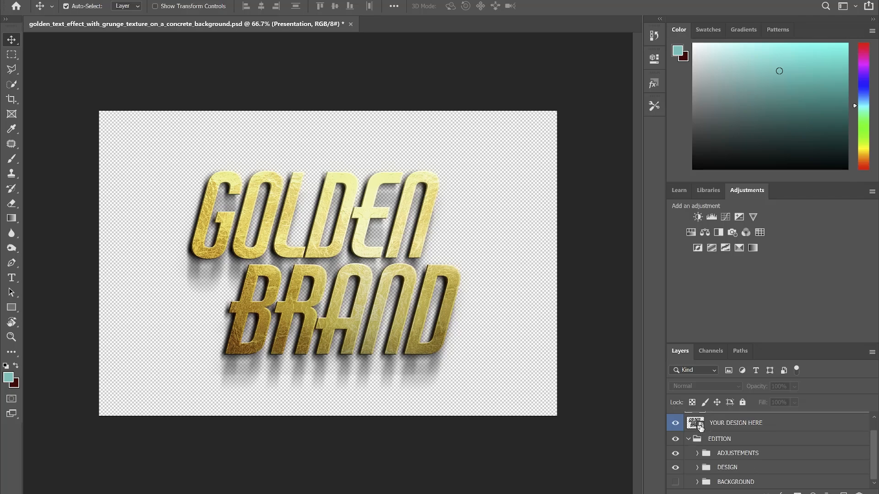
pyautogui.click(733, 423)
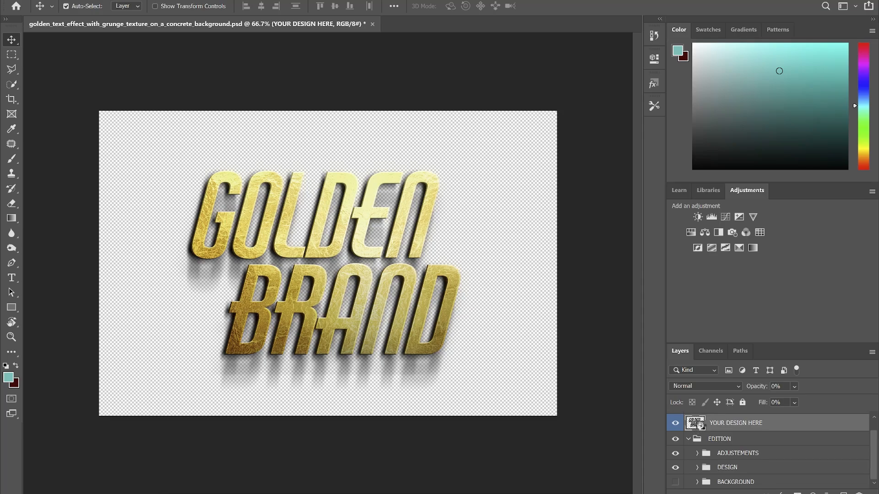
pyautogui.doubleClick(699, 424)
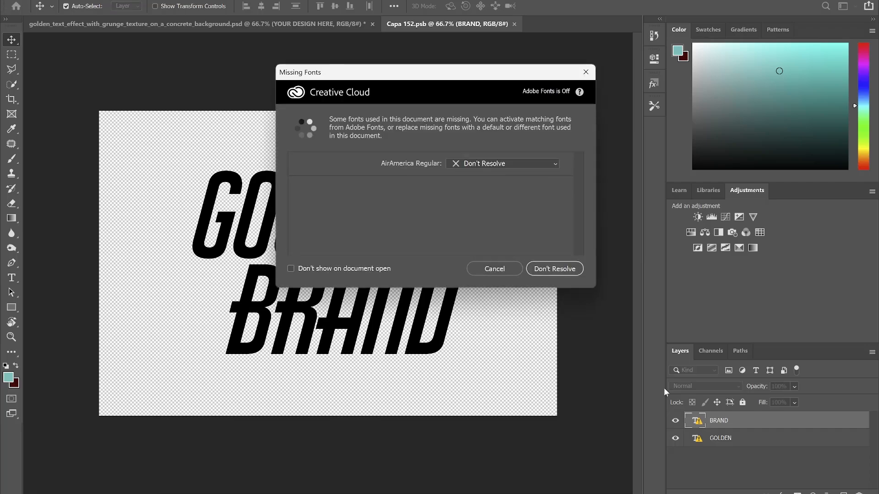
# Place HARVEST FLYER 2 from Downloads into the design and enlarge it to about 155%.
pyautogui.click(499, 270)
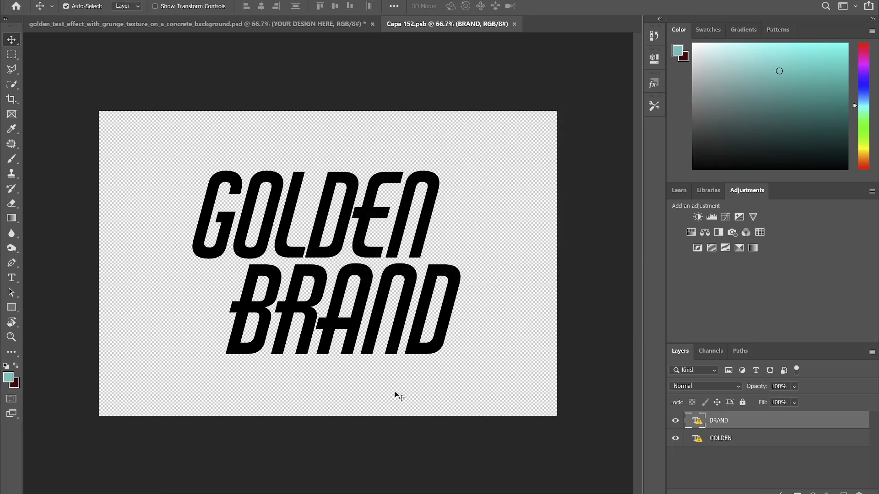
pyautogui.click(403, 487)
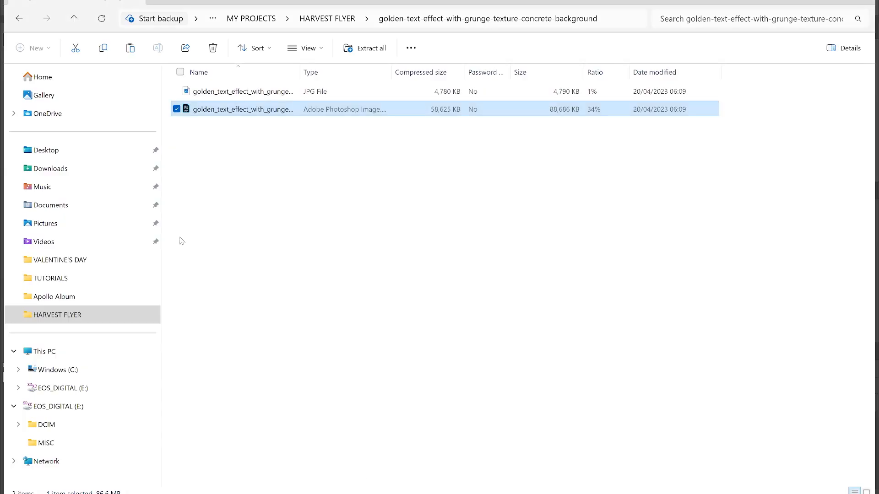
pyautogui.click(94, 169)
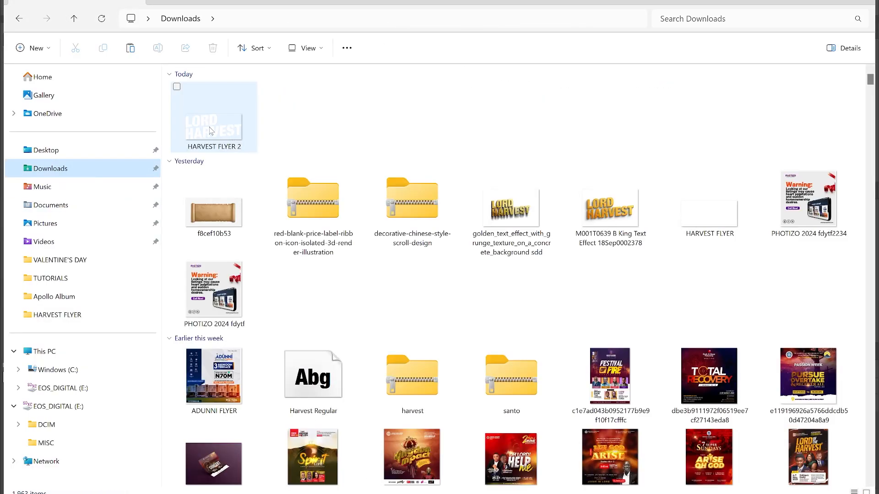
pyautogui.moveTo(211, 131); pyautogui.dragTo(676, 493)
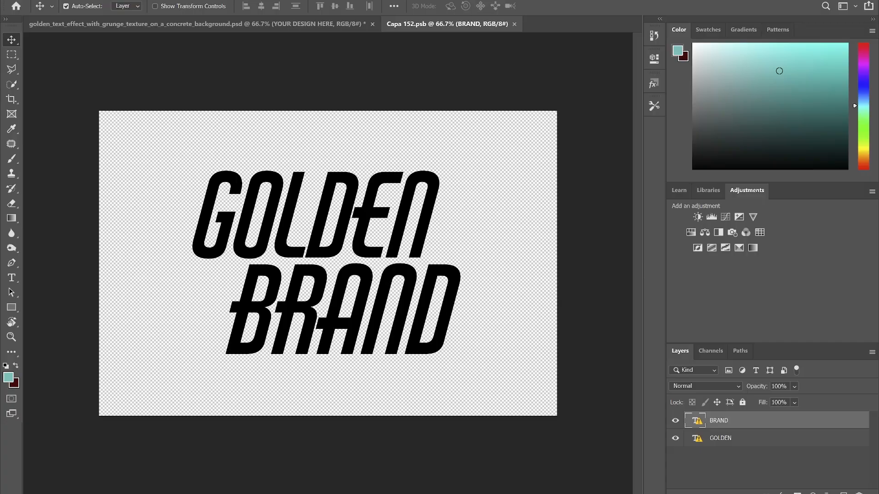
pyautogui.moveTo(577, 481); pyautogui.dragTo(321, 293)
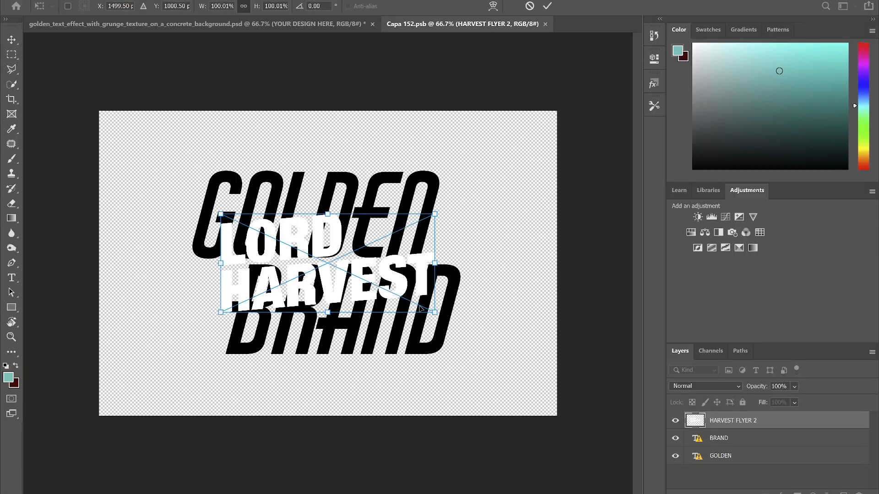
pyautogui.moveTo(435, 314); pyautogui.dragTo(489, 354)
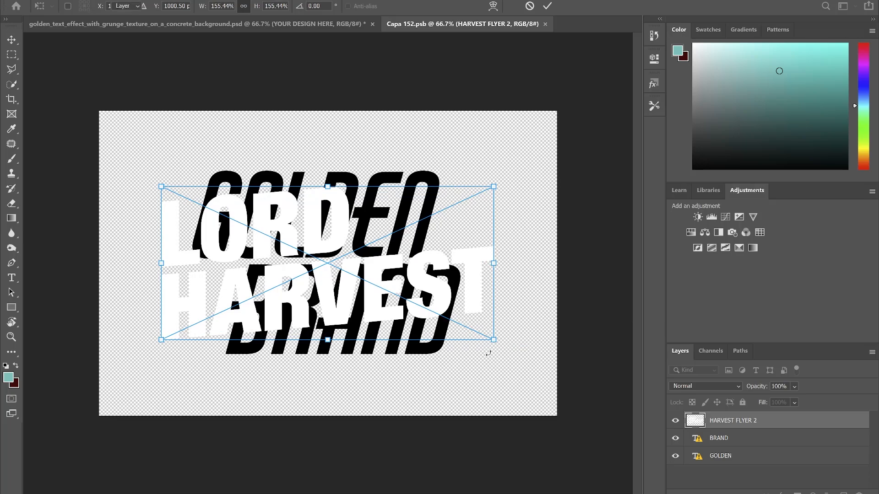
pyautogui.press('Return')
# Hide the BRAND and GOLDEN placeholder text layers and save the smart object.
pyautogui.click(676, 456)
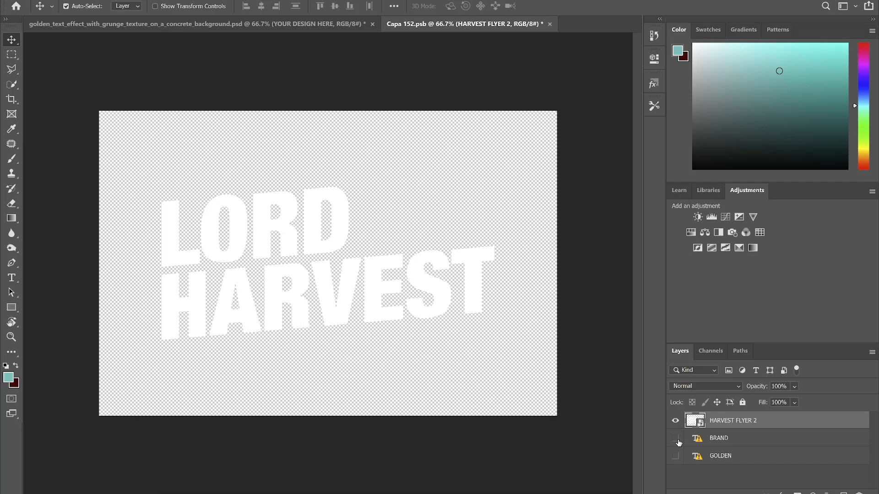
pyautogui.click(682, 460)
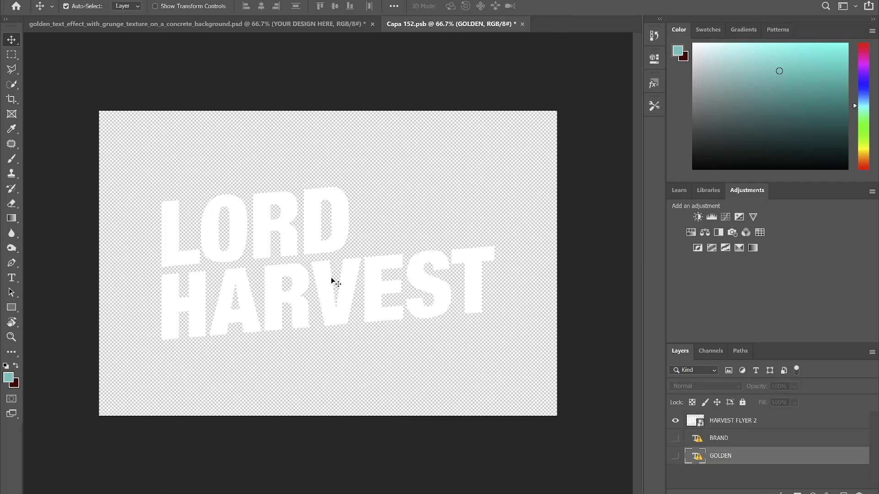
pyautogui.press('ctrl')
pyautogui.hotkey('ctrl', 's')
# Close Capa 152.psb and save a PNG copy of the gold mockup to Downloads, adding 'FSDA' to its name.
pyautogui.click(518, 23)
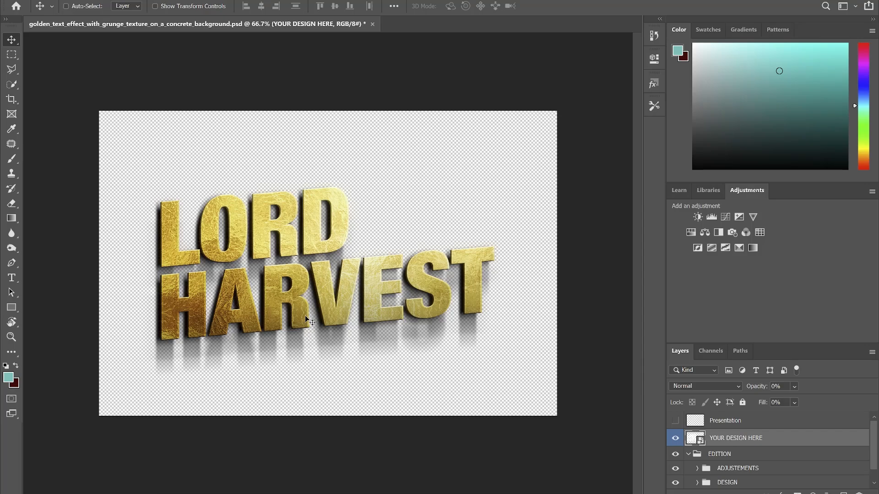
pyautogui.hotkey('ctrl', 'shift', 's')
pyautogui.click(403, 293)
pyautogui.click(164, 199)
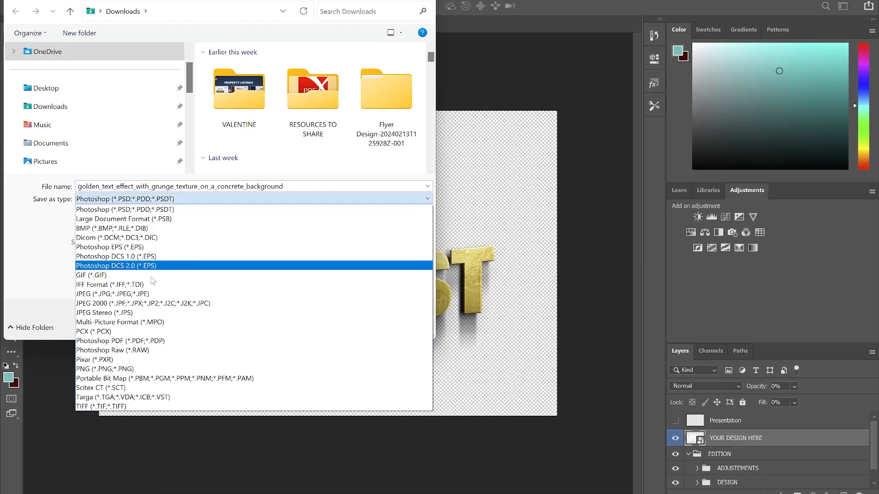
pyautogui.click(138, 369)
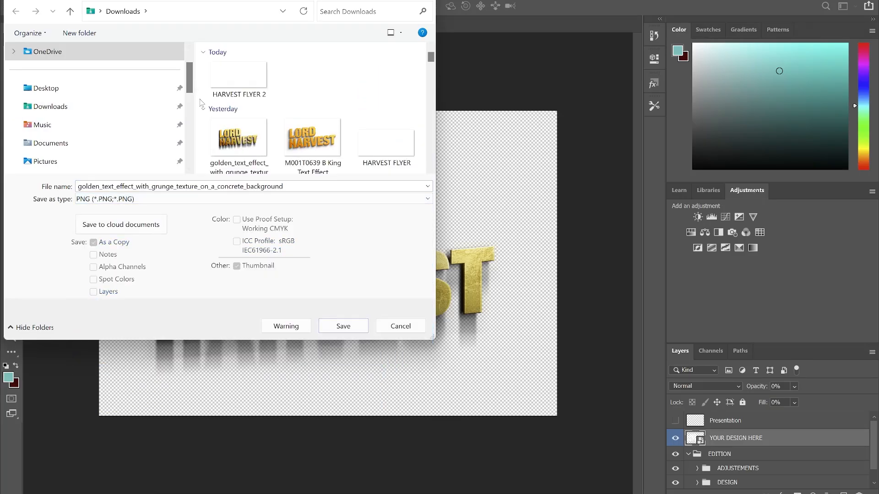
pyautogui.doubleClick(202, 183)
pyautogui.click(190, 187)
pyautogui.write('FSDA')
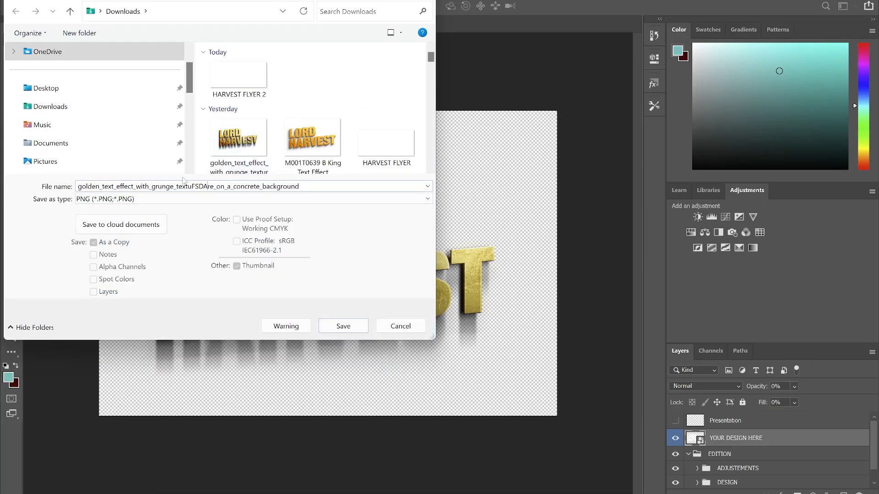
pyautogui.click(339, 326)
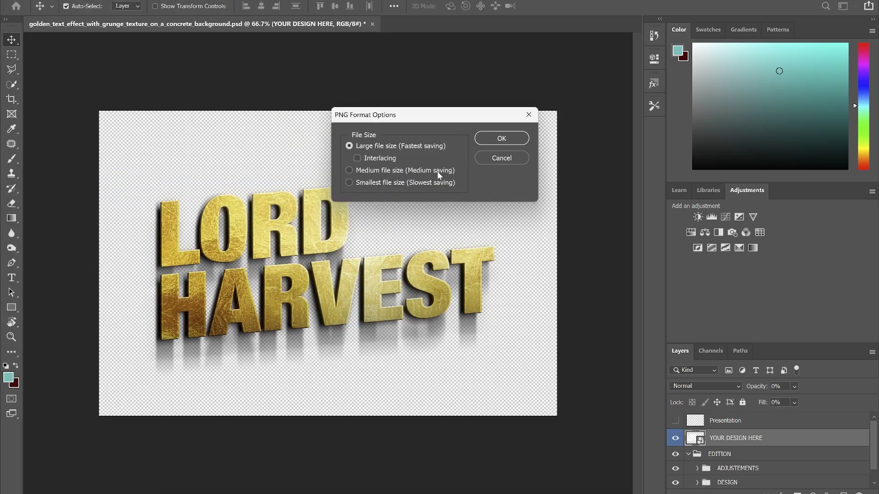
pyautogui.click(505, 139)
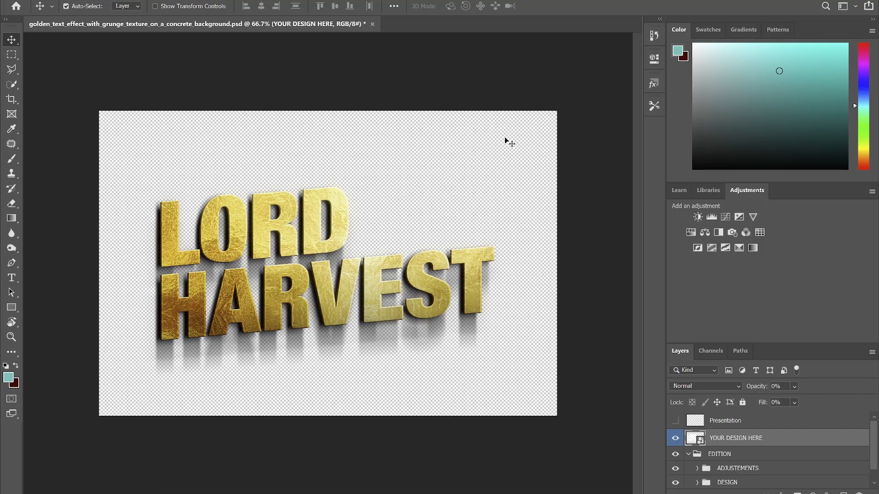
# Back in CorelDRAW, move the white LORD HARVEST theme text off the page.
pyautogui.hotkey('alt', 'Tab')
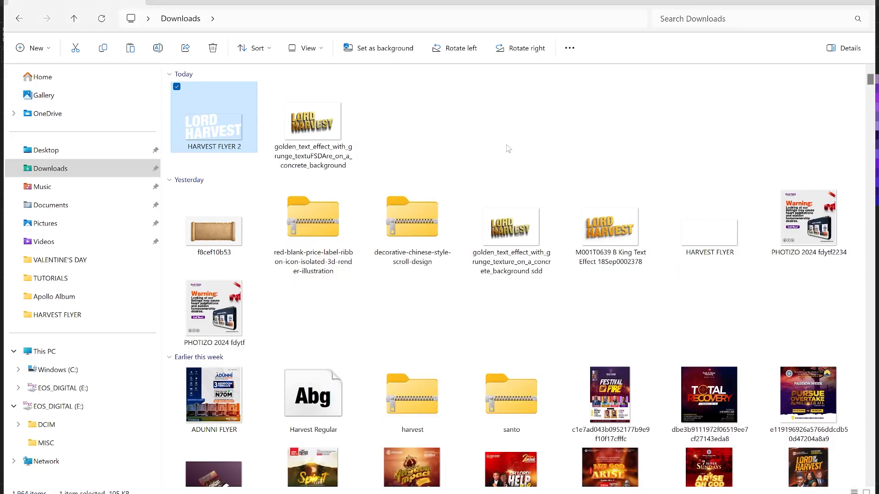
pyautogui.hotkey('alt', 'Tab')
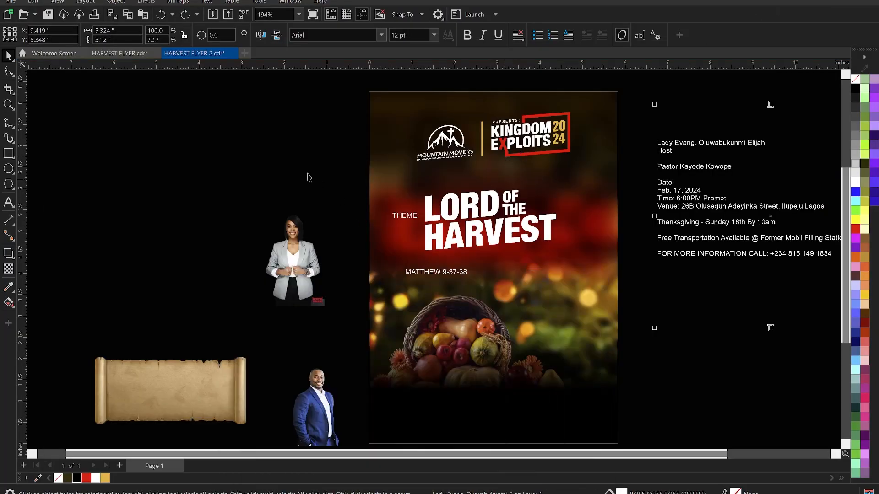
pyautogui.click(483, 233)
pyautogui.click(488, 238)
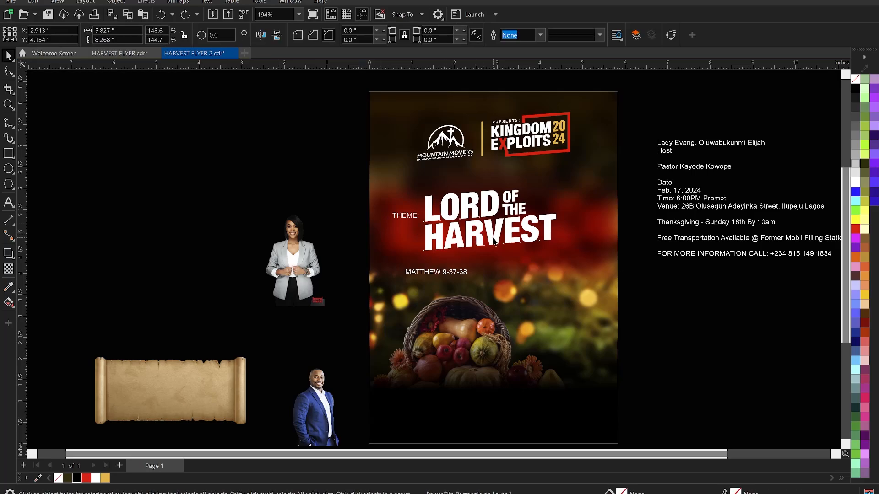
pyautogui.moveTo(541, 225); pyautogui.dragTo(280, 197)
pyautogui.click(294, 138)
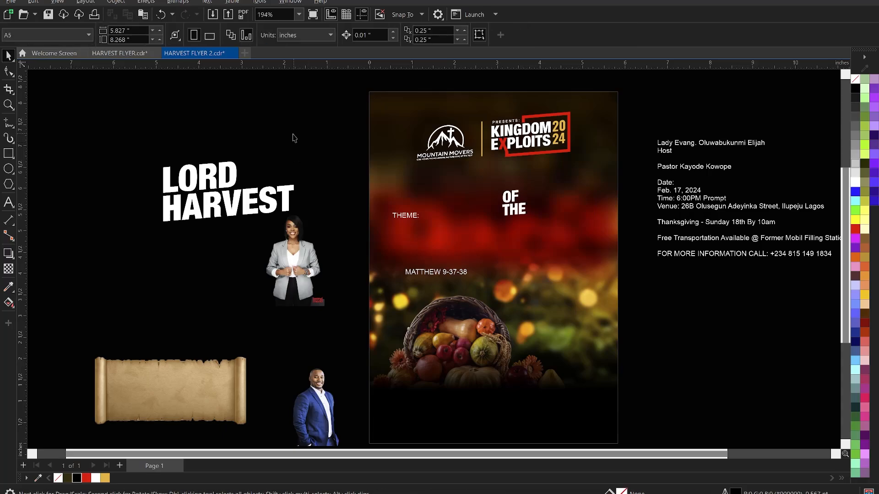
# Import the golden LORD HARVEST PNG from Downloads and scale it to about 49.7% in the theme area.
pyautogui.rightClick(288, 123)
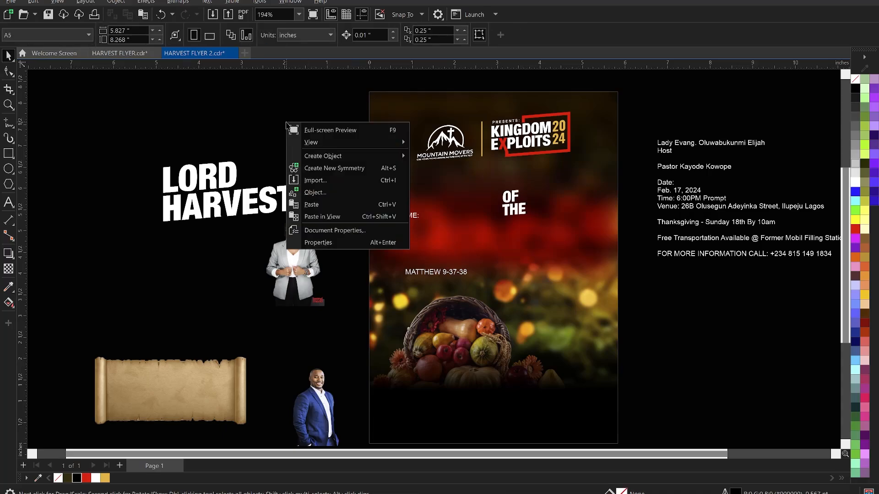
pyautogui.click(314, 180)
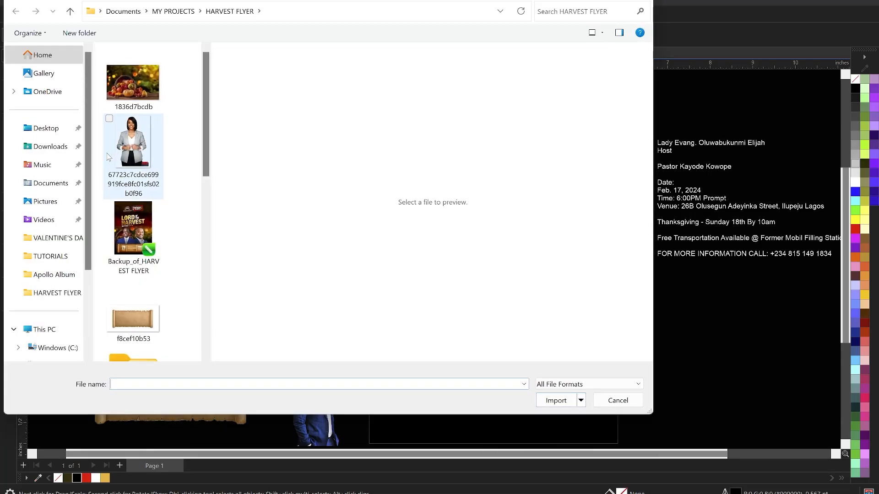
pyautogui.click(51, 146)
pyautogui.click(140, 108)
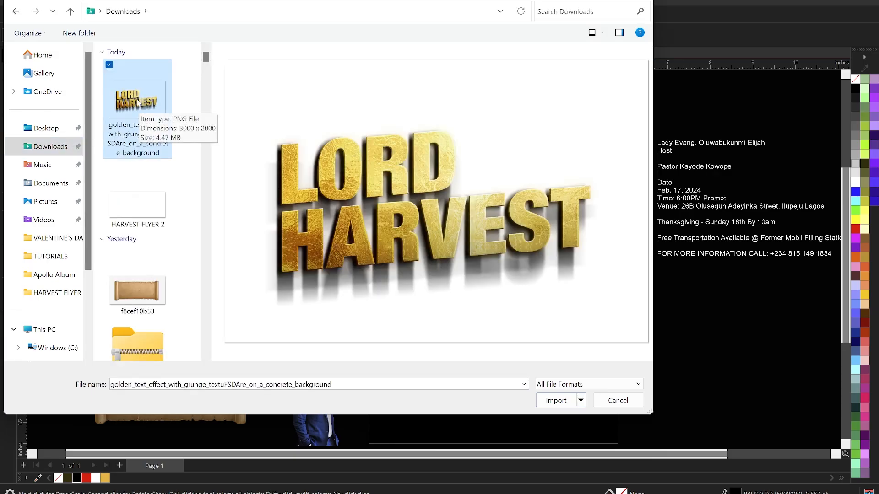
pyautogui.doubleClick(137, 101)
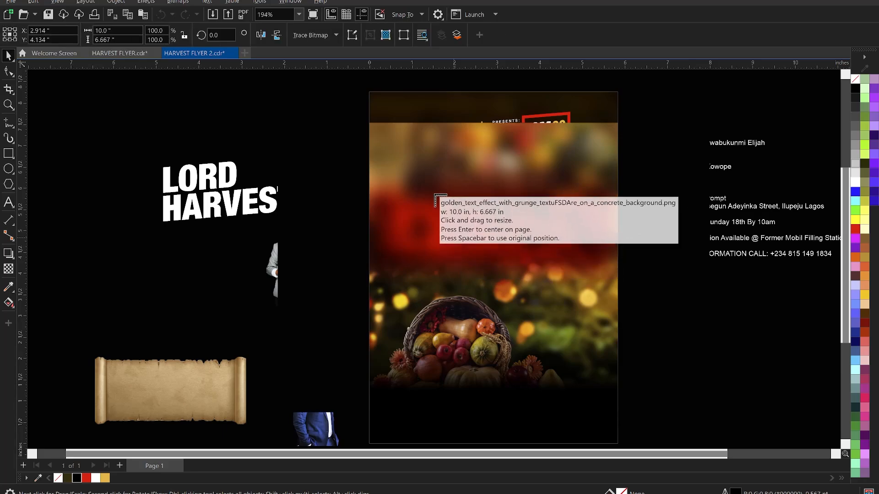
pyautogui.moveTo(432, 194); pyautogui.dragTo(707, 337)
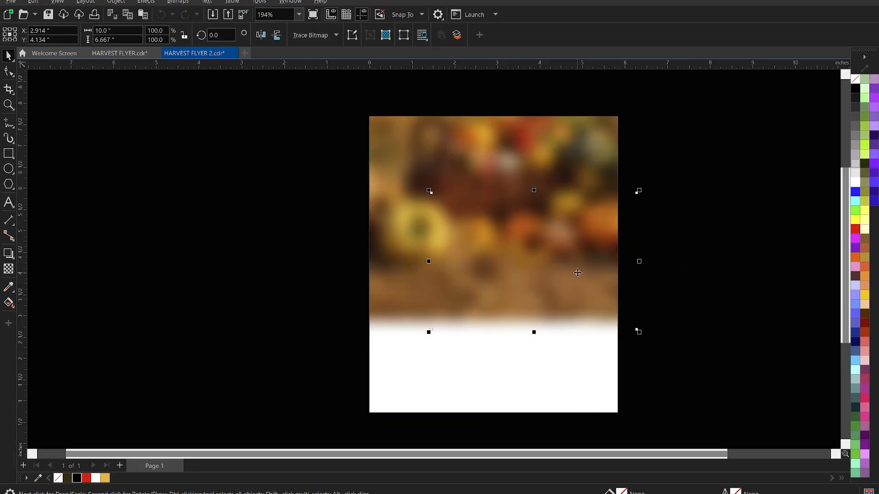
pyautogui.moveTo(578, 273); pyautogui.dragTo(528, 239)
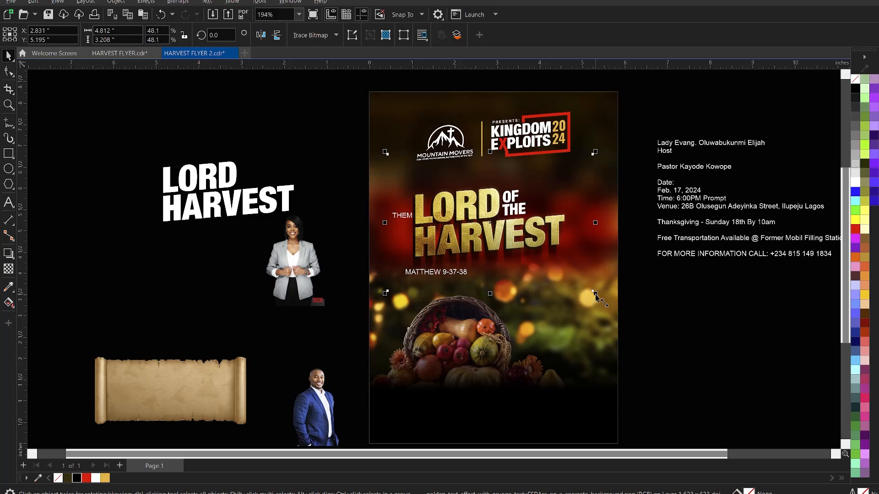
pyautogui.moveTo(595, 292); pyautogui.dragTo(600, 301)
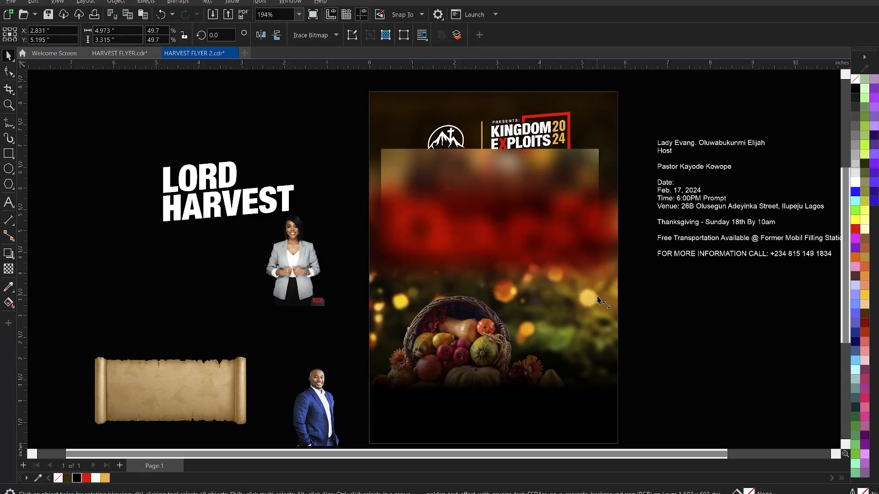
# Crop the golden title bitmap's bottom, top and right edges with the Shape tool.
pyautogui.click(10, 80)
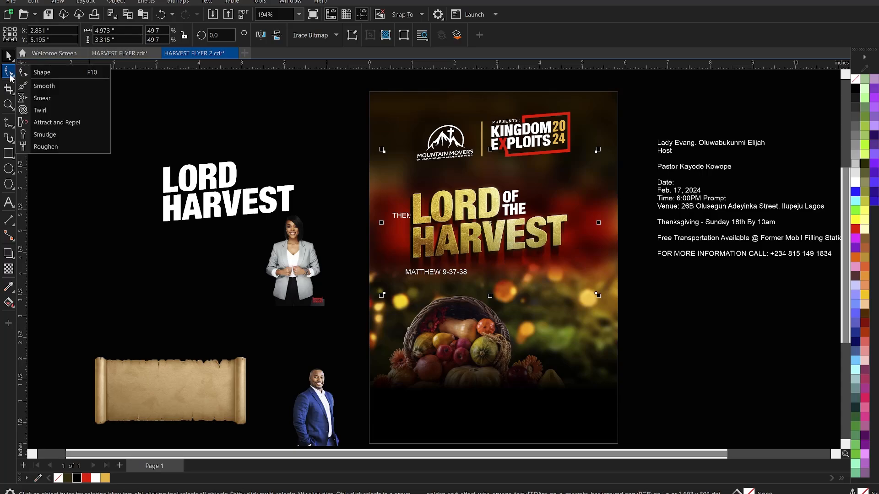
pyautogui.click(36, 71)
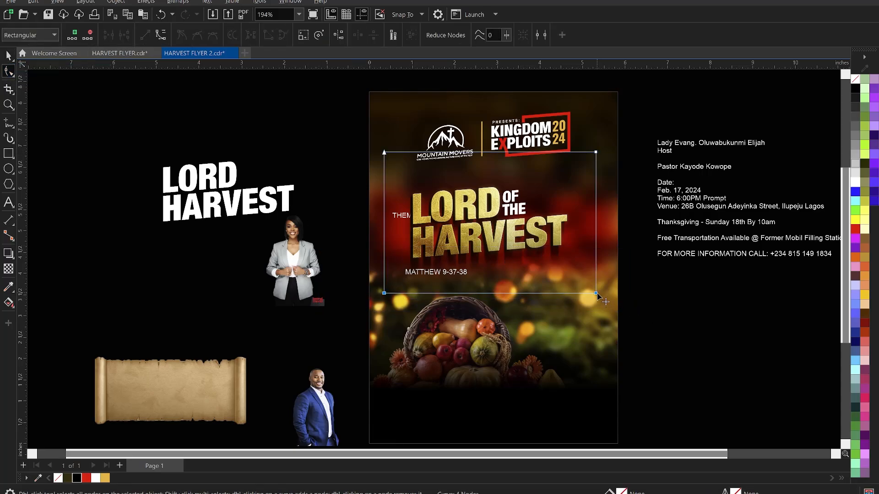
pyautogui.moveTo(596, 294); pyautogui.dragTo(597, 278)
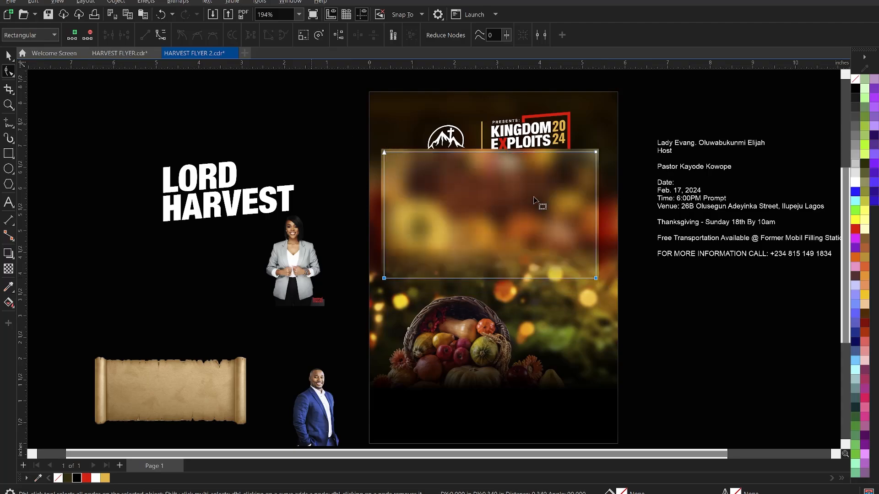
pyautogui.moveTo(311, 123); pyautogui.dragTo(634, 201)
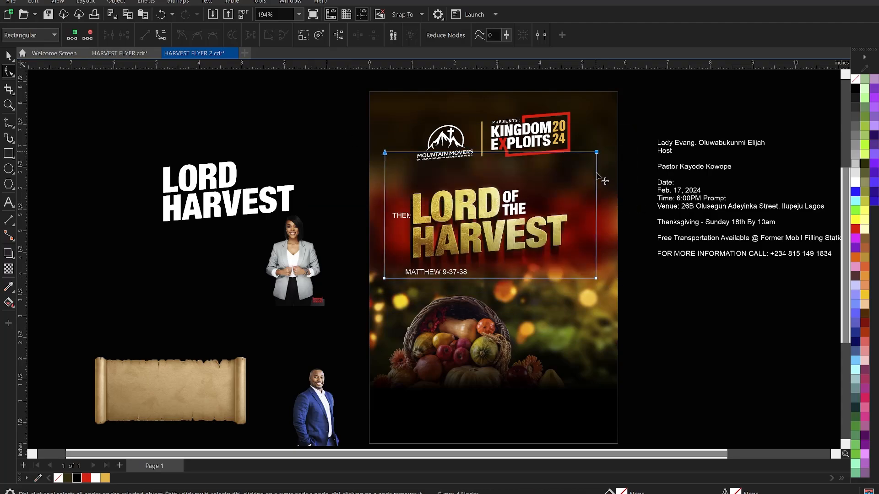
pyautogui.moveTo(597, 151); pyautogui.dragTo(610, 292)
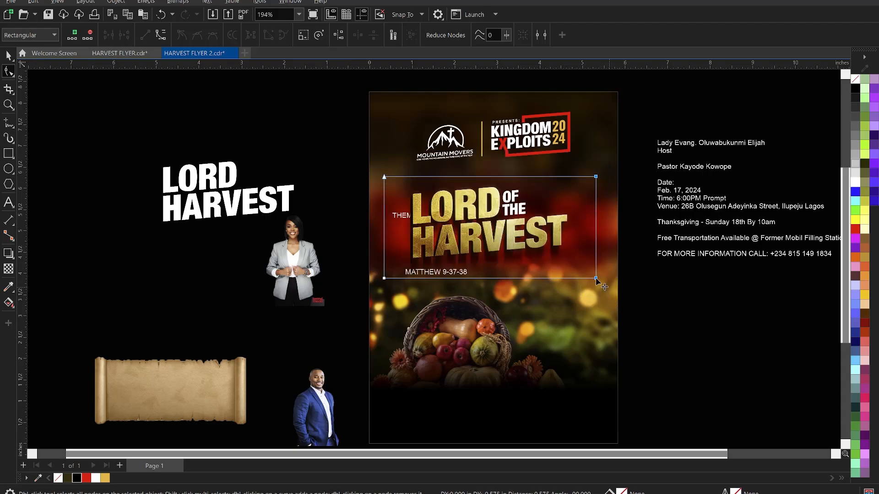
pyautogui.moveTo(586, 281); pyautogui.dragTo(584, 280)
# Return to the Pick tool and select the OF THE text.
pyautogui.press('space')
pyautogui.click(659, 283)
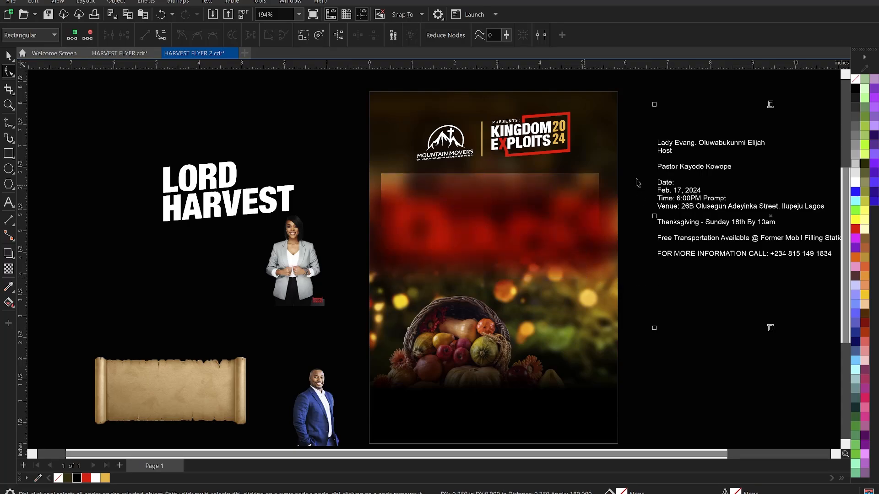
pyautogui.moveTo(633, 165); pyautogui.dragTo(490, 224)
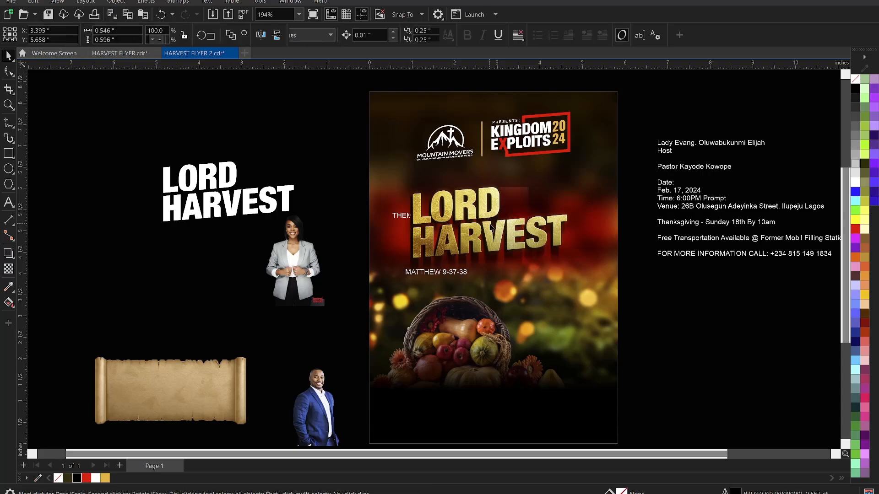
# Nudge OF THE to the right and shift it together with the golden title into position.
pyautogui.press('Tab')
pyautogui.press('Delete')
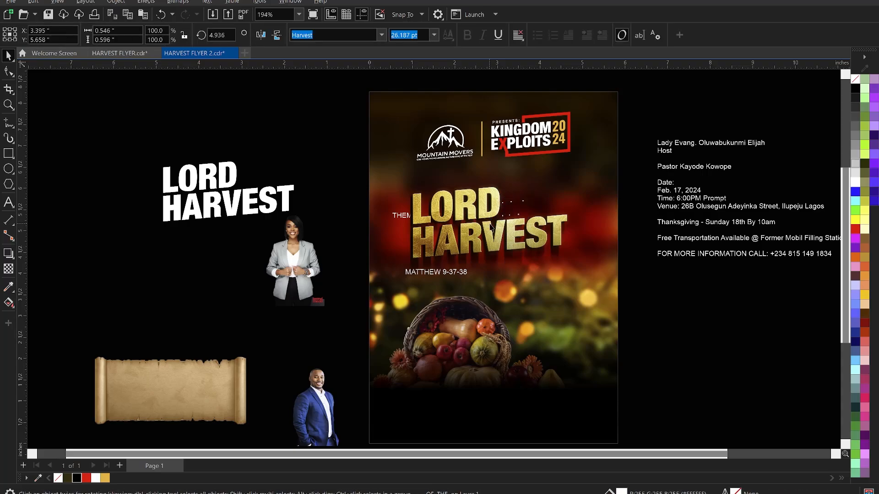
pyautogui.press('Right')
pyautogui.press('Right')
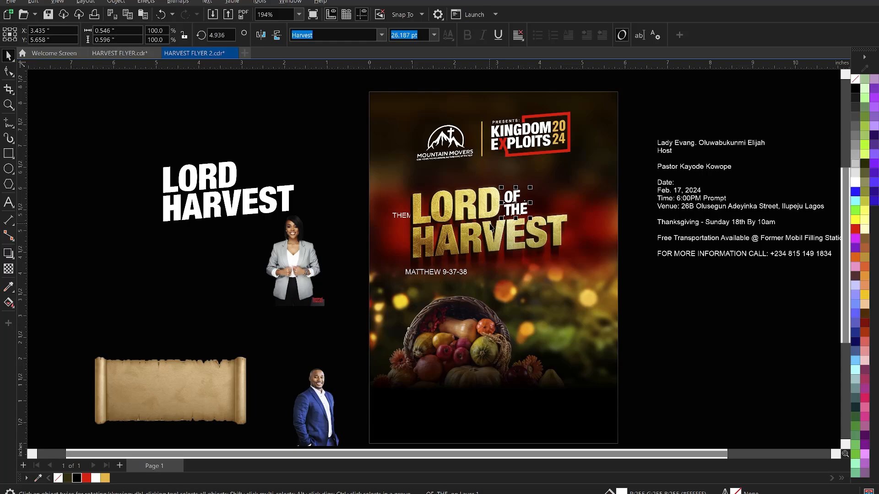
pyautogui.keyDown('shift'); pyautogui.click(494, 236); pyautogui.keyUp('shift')
pyautogui.moveTo(492, 237); pyautogui.dragTo(498, 235)
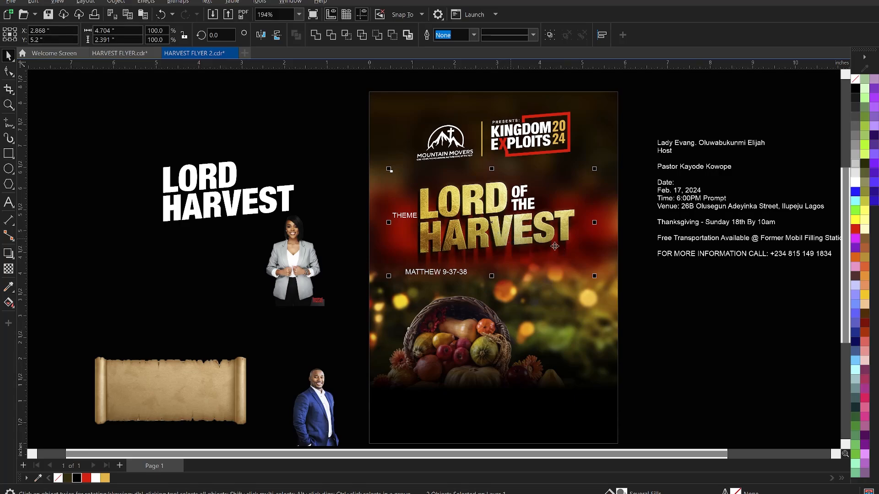
# Enlarge the two-piece title group slightly and settle it between THEME: and MATTHEW 9-37-38.
pyautogui.click(580, 327)
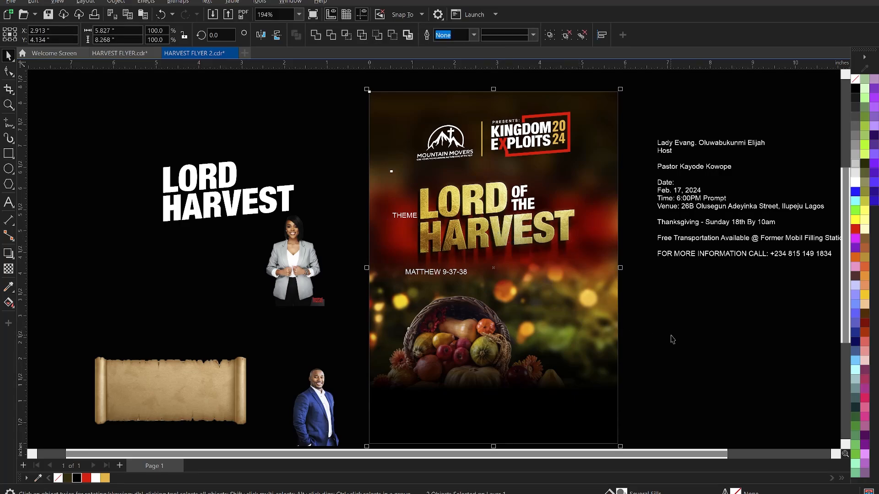
pyautogui.click(578, 246)
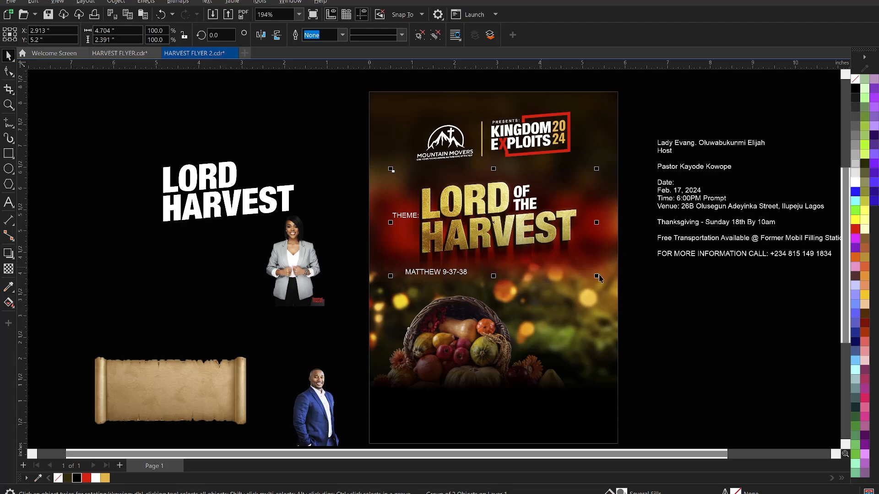
pyautogui.moveTo(598, 277); pyautogui.dragTo(603, 282)
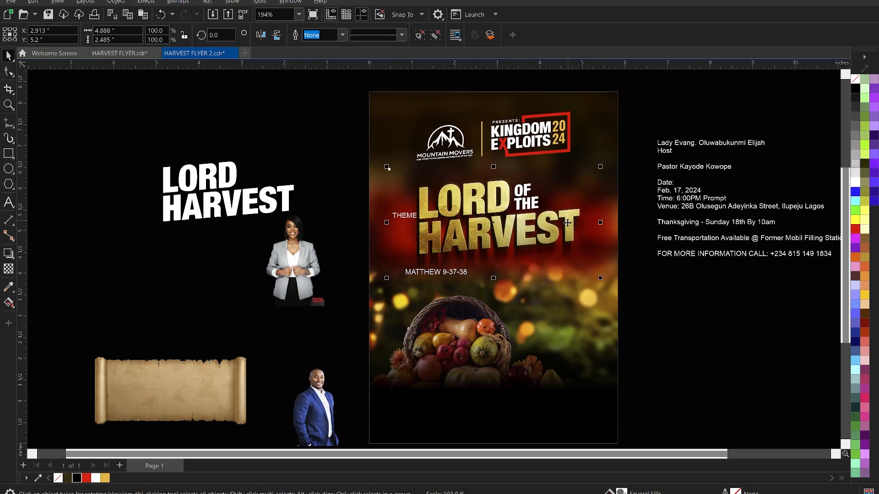
pyautogui.moveTo(601, 167); pyautogui.dragTo(600, 170)
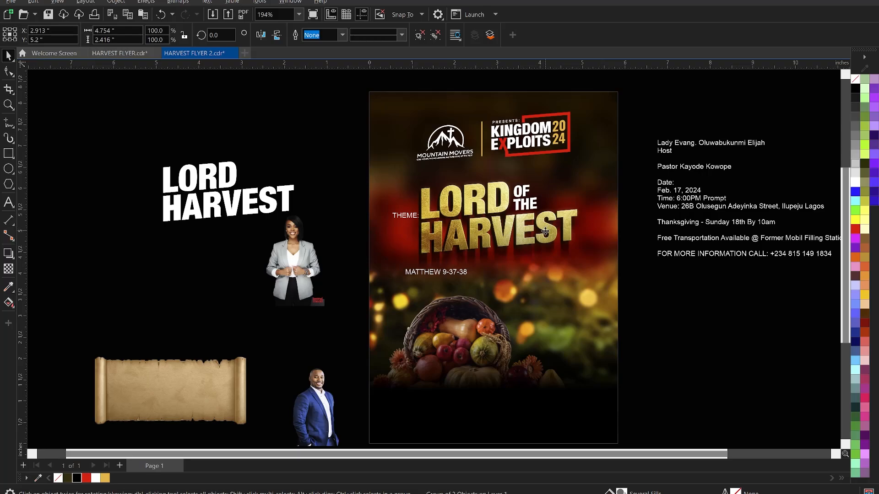
pyautogui.moveTo(546, 234); pyautogui.dragTo(548, 237)
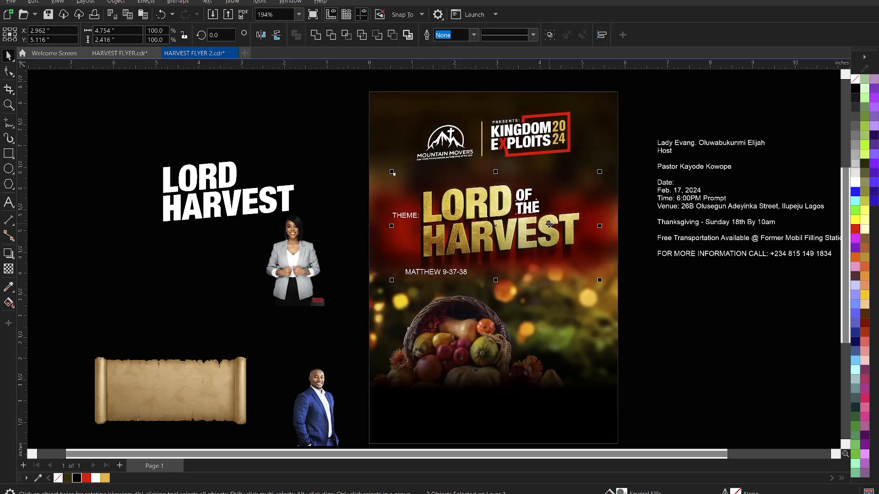
pyautogui.click(620, 320)
pyautogui.click(530, 241)
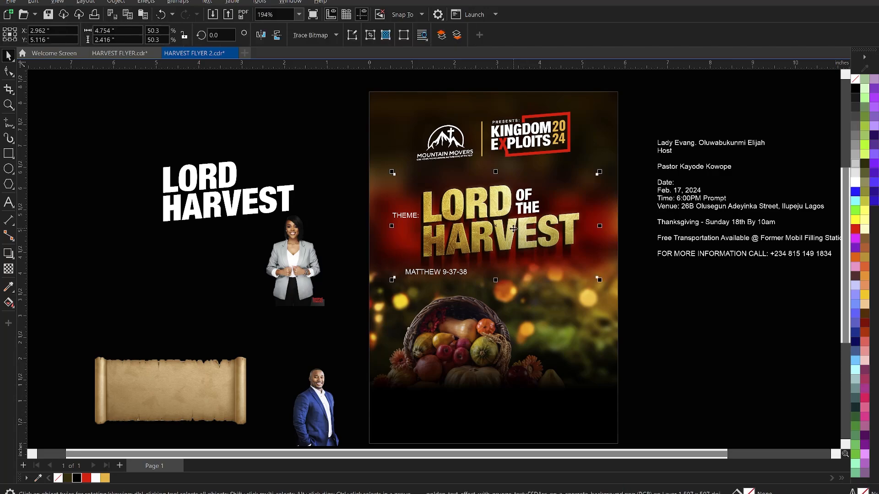
pyautogui.scroll(1, 567, 240)
pyautogui.scroll(1, 536, 231)
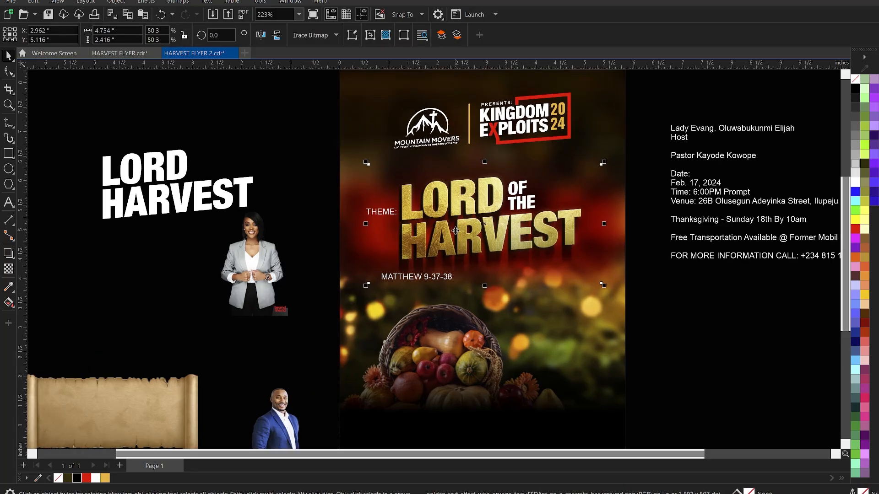
# Reset Brightness/Contrast/Intensity, then apply brightness 2 and contrast 23 to the golden title.
pyautogui.hotkey('ctrl', 'b')
pyautogui.moveTo(501, 192); pyautogui.dragTo(771, 161)
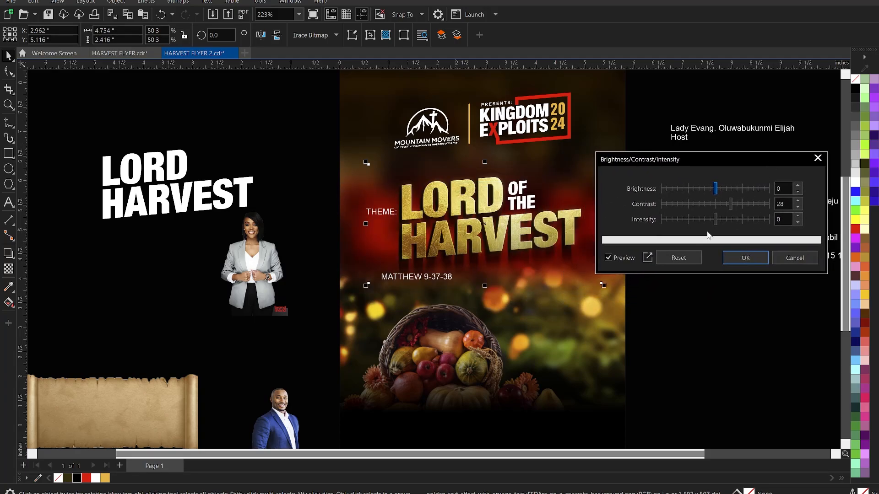
pyautogui.click(687, 257)
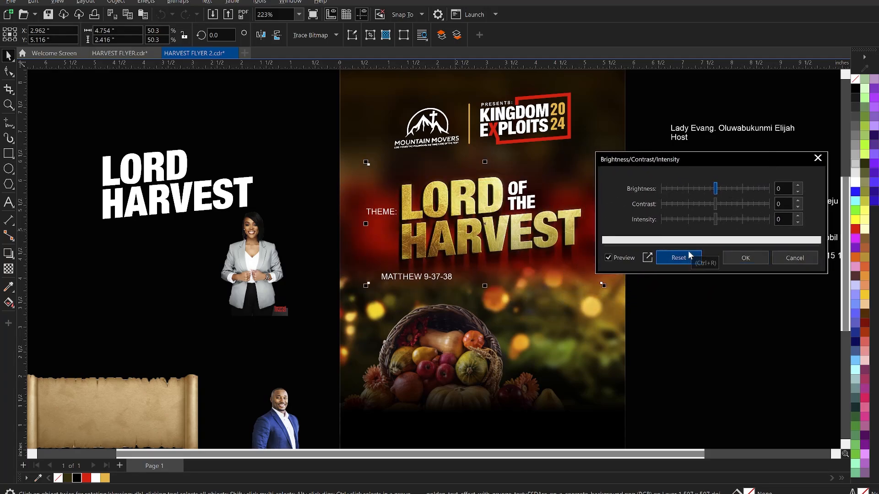
pyautogui.click(725, 202)
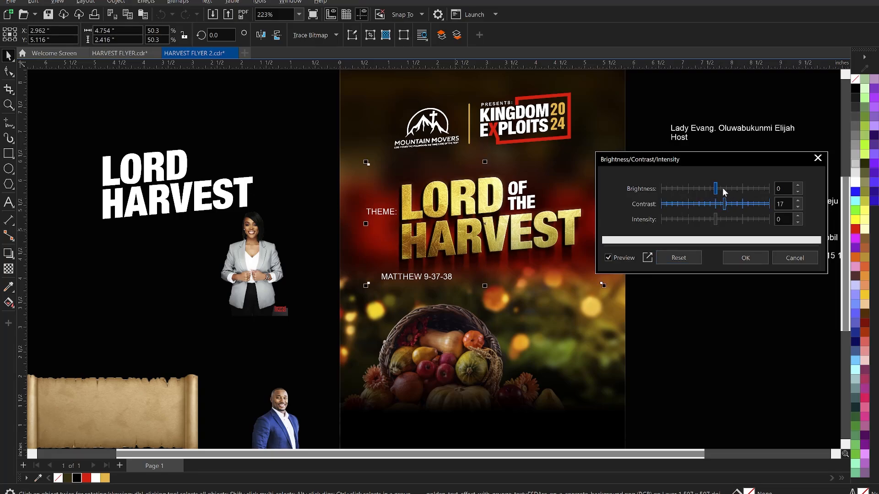
pyautogui.click(723, 188)
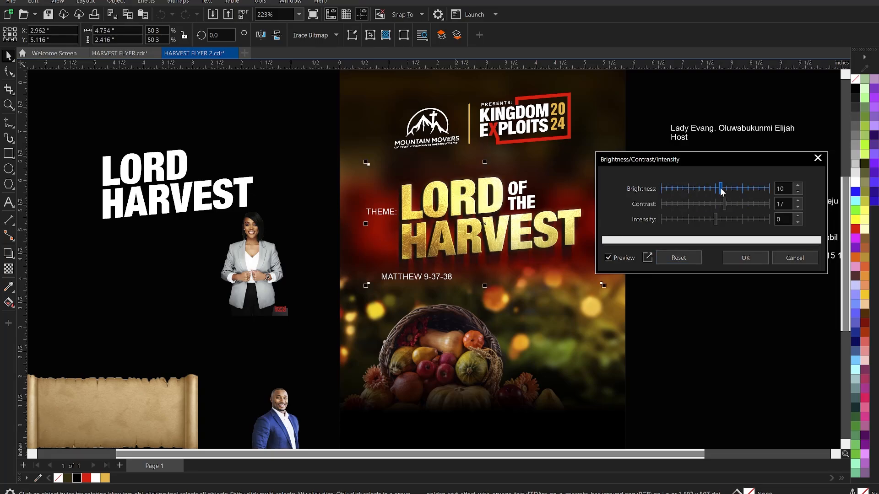
pyautogui.moveTo(720, 188); pyautogui.dragTo(716, 188)
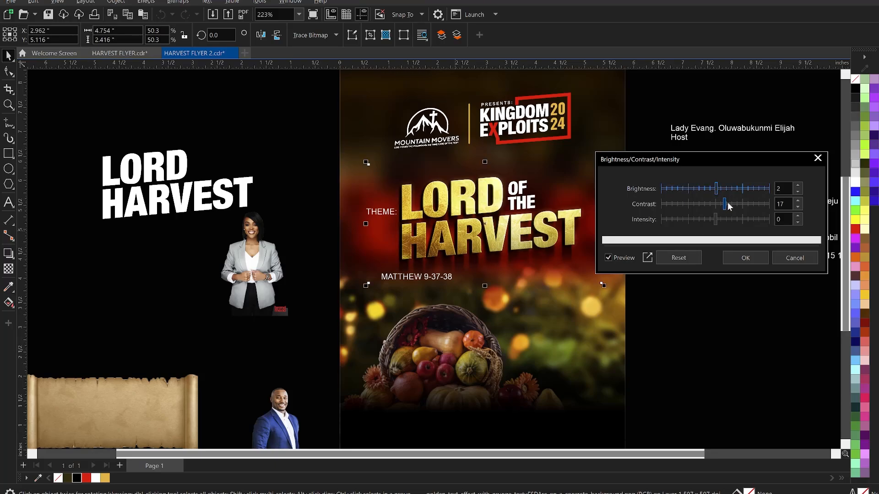
pyautogui.click(730, 206)
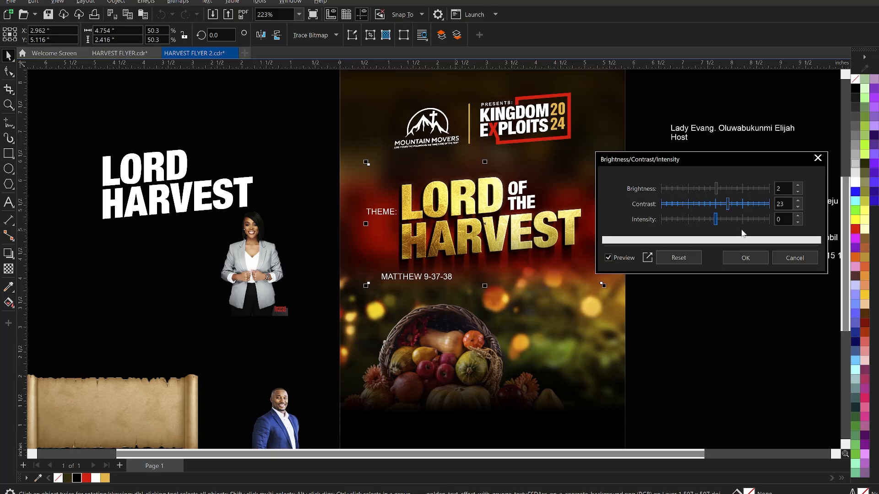
pyautogui.click(745, 257)
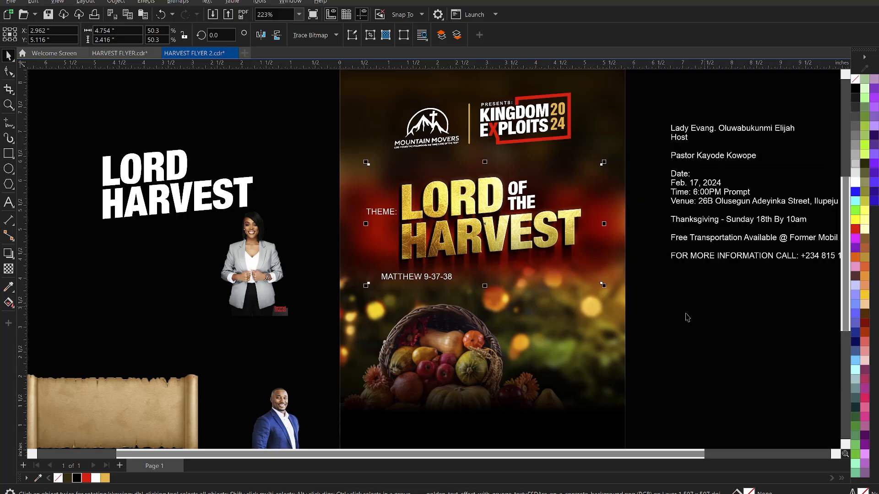
# Compare the title before and after the adjustment, keeping the adjustment applied.
pyautogui.click(643, 311)
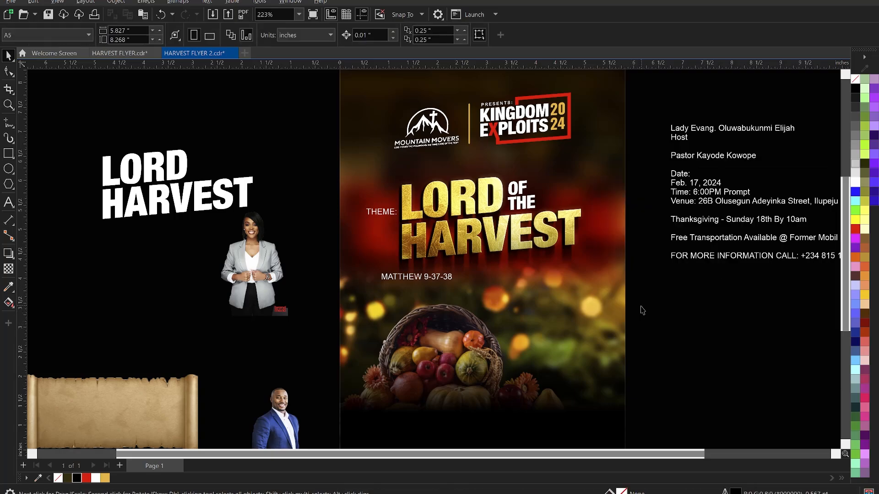
pyautogui.hotkey('ctrl', 'z')
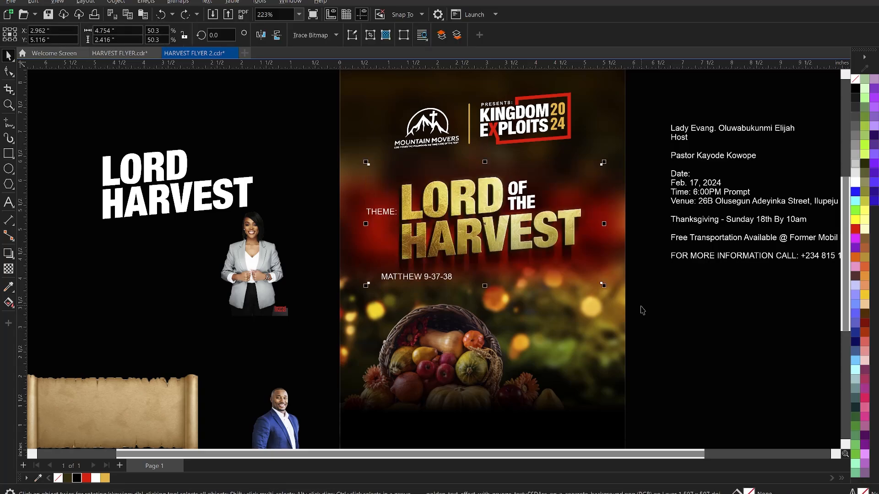
pyautogui.hotkey('ctrl', 'shift', 'z')
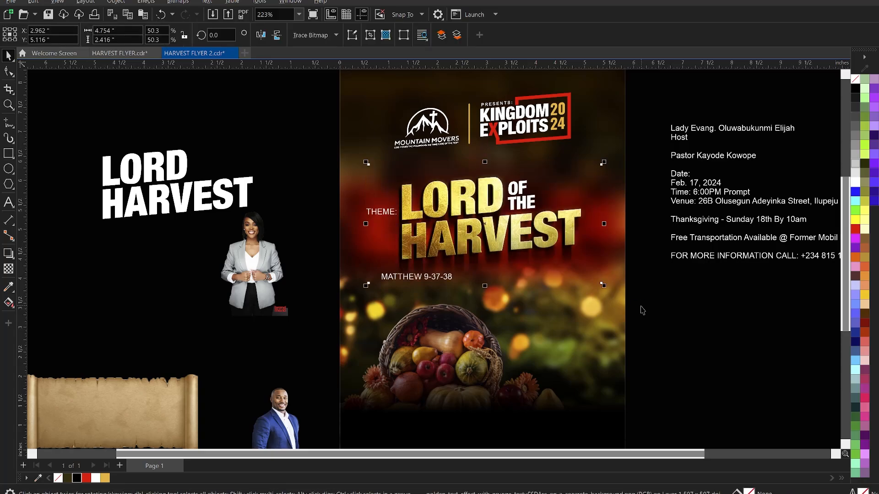
pyautogui.hotkey('ctrl', 'z')
pyautogui.hotkey('ctrl', 'shift', 'z')
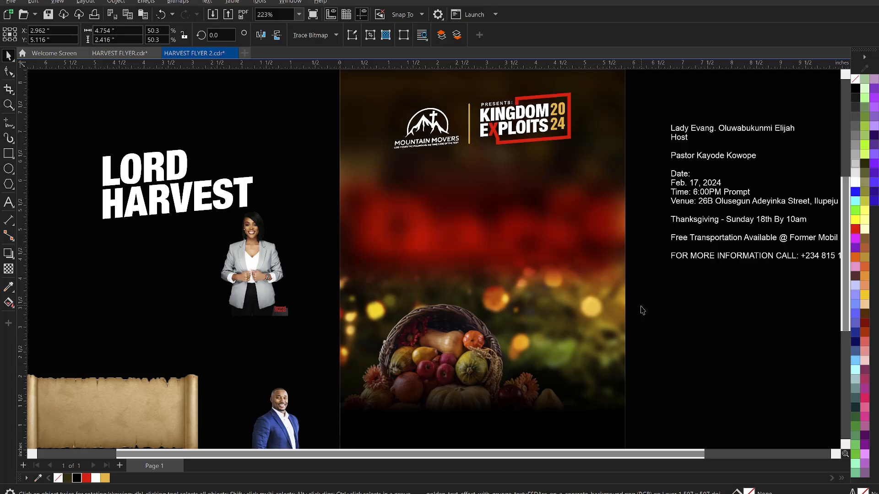
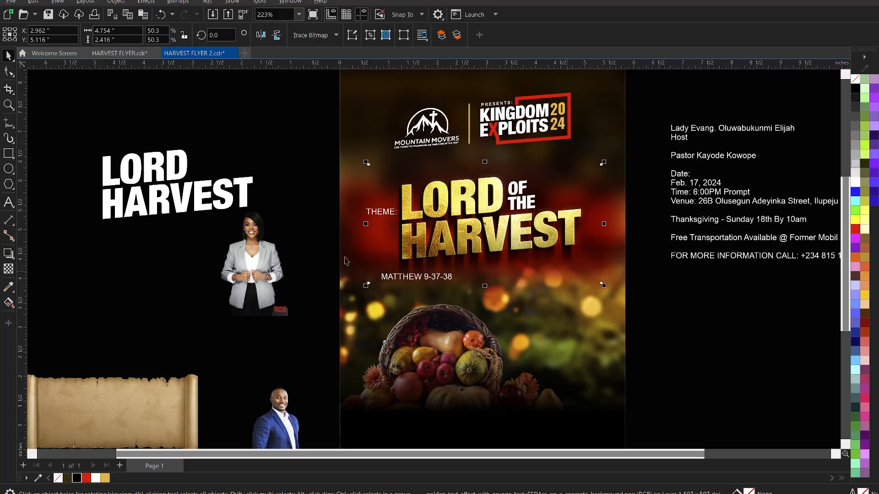
# Free the THEME: label and set it in KonsensBold.
pyautogui.click(320, 219)
pyautogui.moveTo(316, 189); pyautogui.dragTo(422, 257)
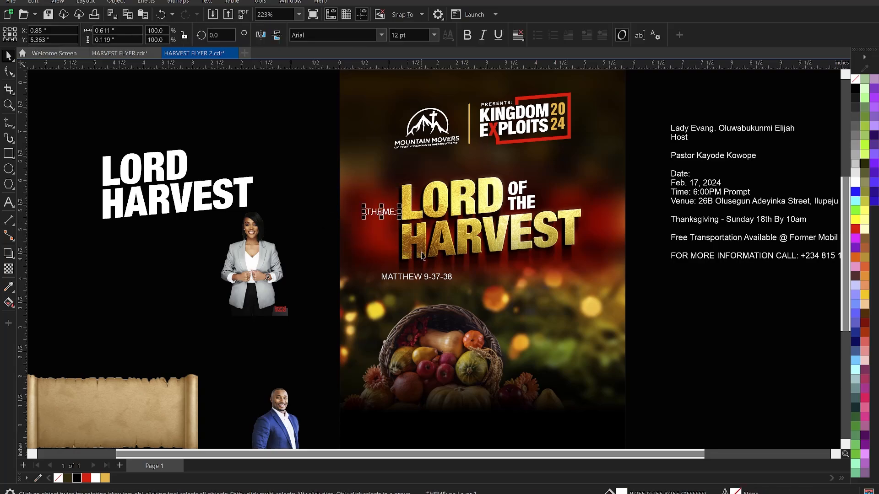
pyautogui.hotkey('ctrl', 'x')
pyautogui.hotkey('ctrl', 'v')
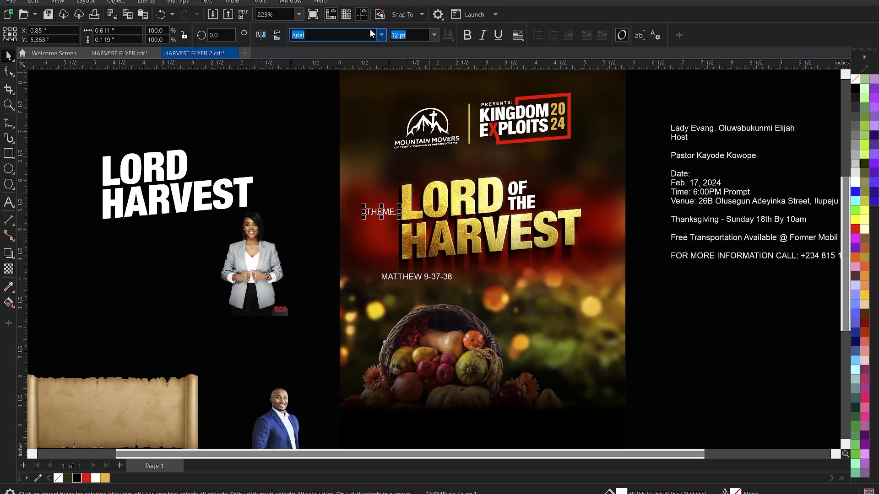
pyautogui.write('KonsensBold')
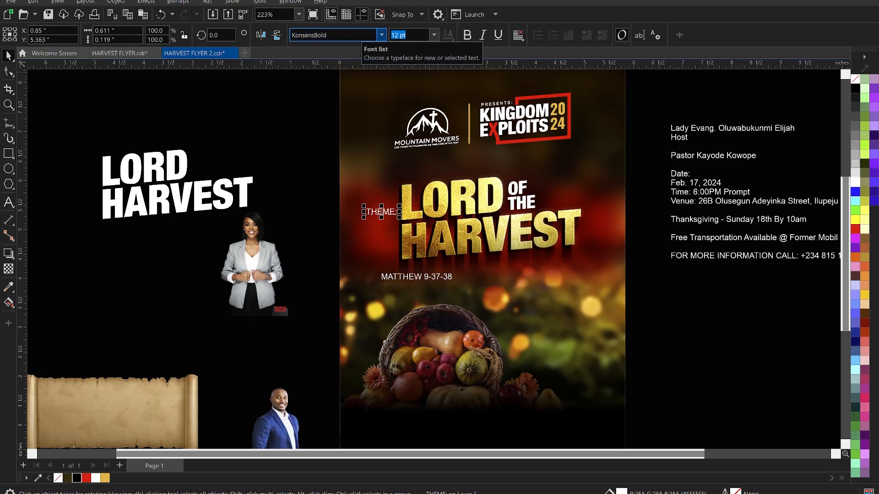
pyautogui.press('Return')
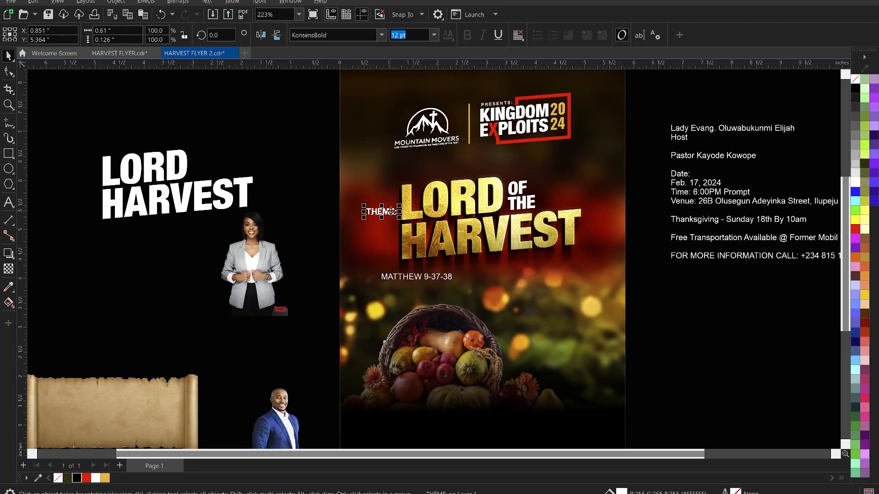
# Rotate the THEME: label about 90° so it stands vertically.
pyautogui.moveTo(407, 224); pyautogui.dragTo(409, 207)
pyautogui.hotkey('ctrl', 'z')
pyautogui.click(376, 211)
pyautogui.click(384, 210)
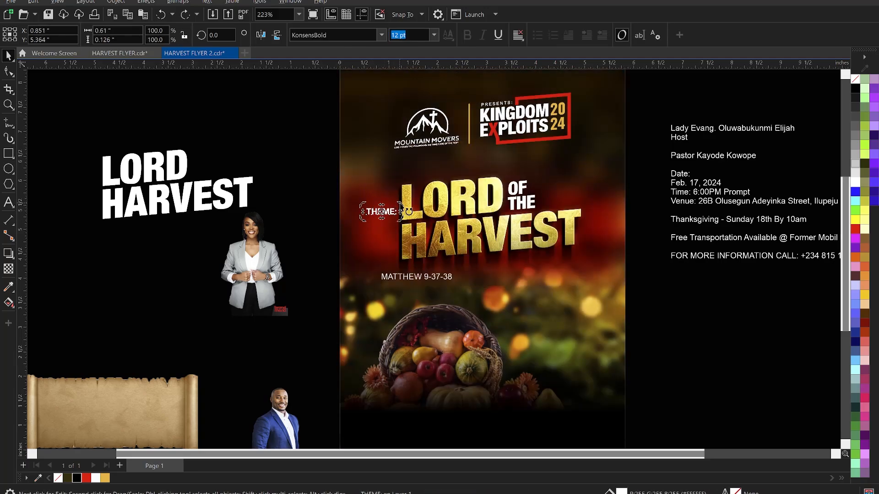
pyautogui.moveTo(402, 204); pyautogui.dragTo(371, 186)
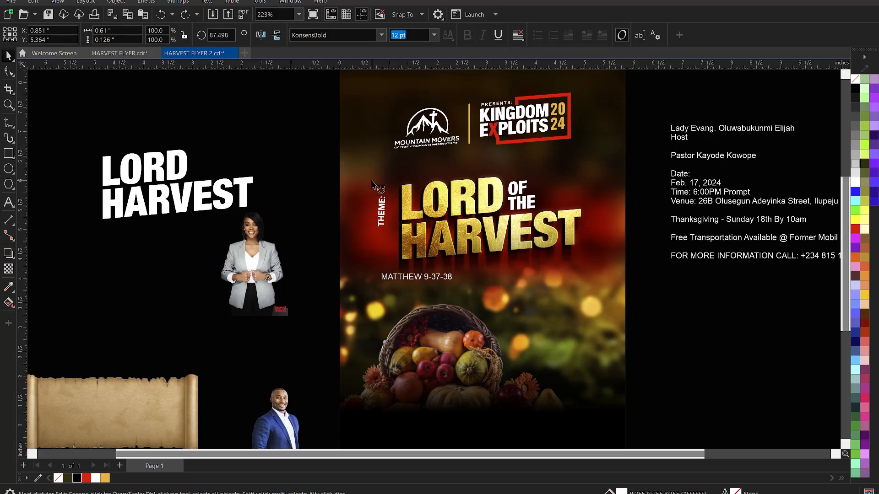
# Place the vertical THEME: inside the flyer, straightened and snug against LORD.
pyautogui.click(300, 200)
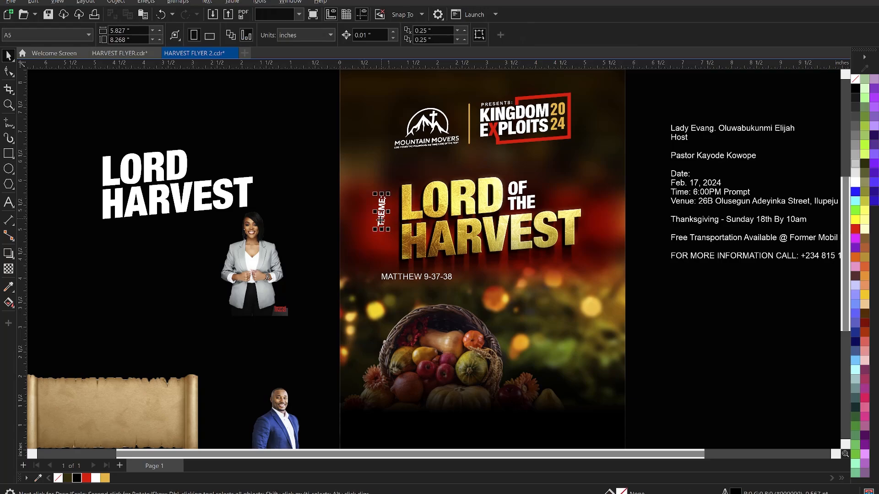
pyautogui.click(381, 221)
pyautogui.moveTo(391, 209); pyautogui.dragTo(381, 204)
pyautogui.press('z')
pyautogui.moveTo(306, 160); pyautogui.dragTo(680, 276)
pyautogui.press('space')
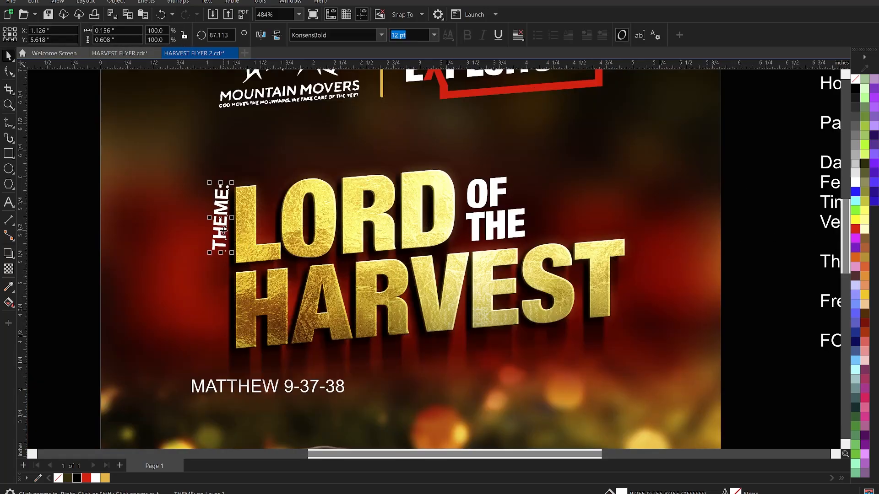
pyautogui.click(224, 234)
pyautogui.moveTo(230, 257); pyautogui.dragTo(236, 259)
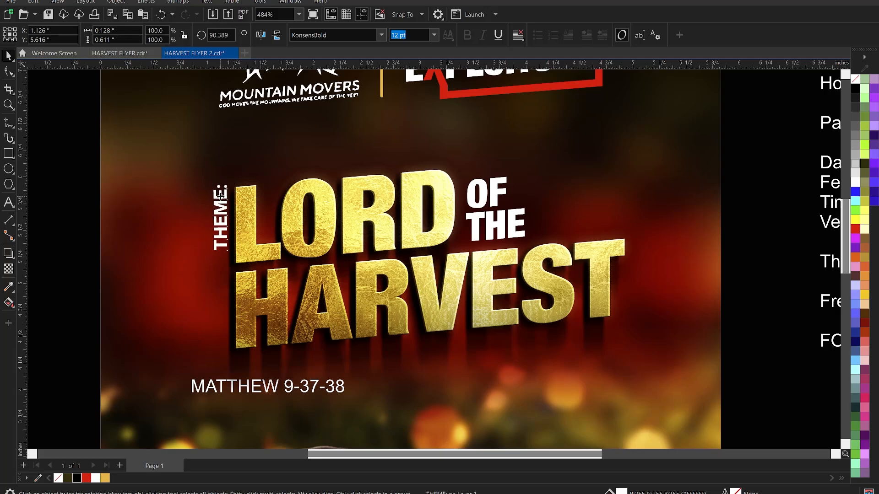
pyautogui.moveTo(225, 201); pyautogui.dragTo(225, 206)
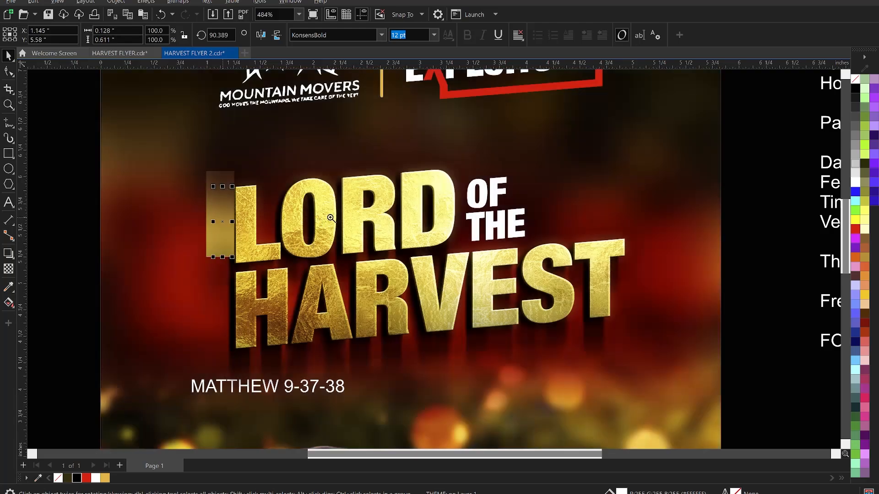
pyautogui.press('z')
pyautogui.rightClick(346, 207)
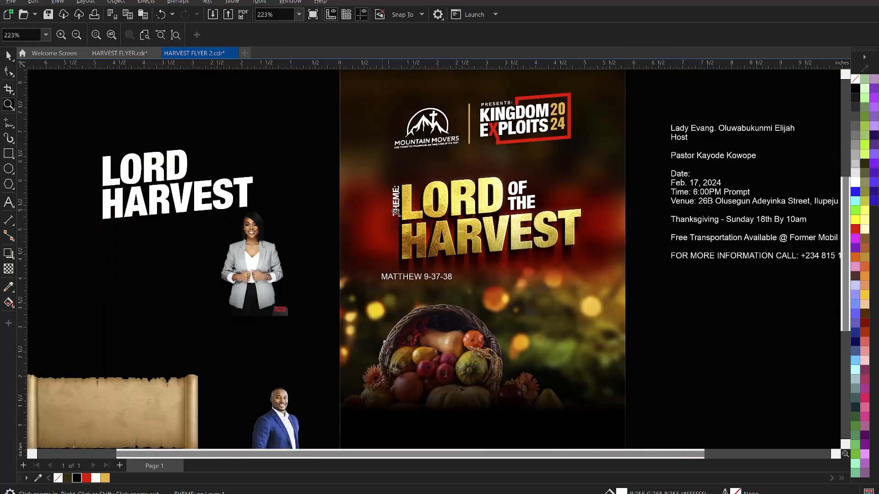
pyautogui.rightClick(396, 211)
pyautogui.moveTo(360, 149); pyautogui.dragTo(545, 380)
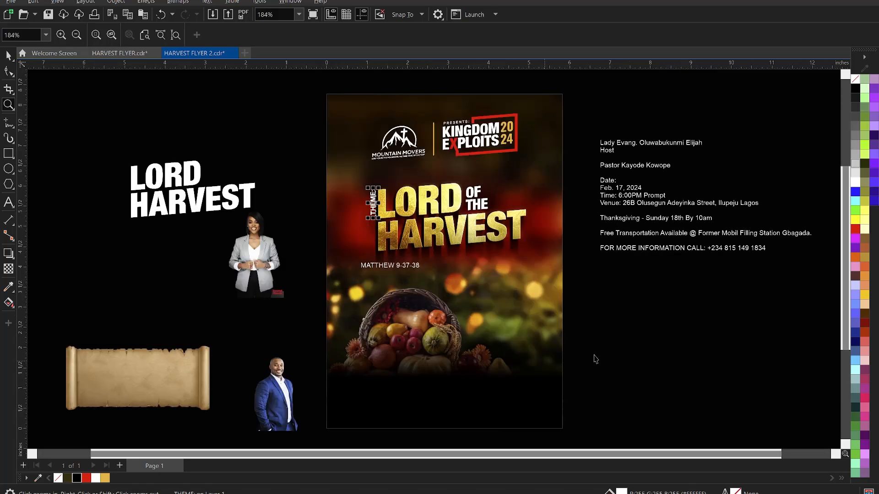
# Free the MATTHEW 9-37-38 line and set it in KonsensBold.
pyautogui.press('space')
pyautogui.click(373, 267)
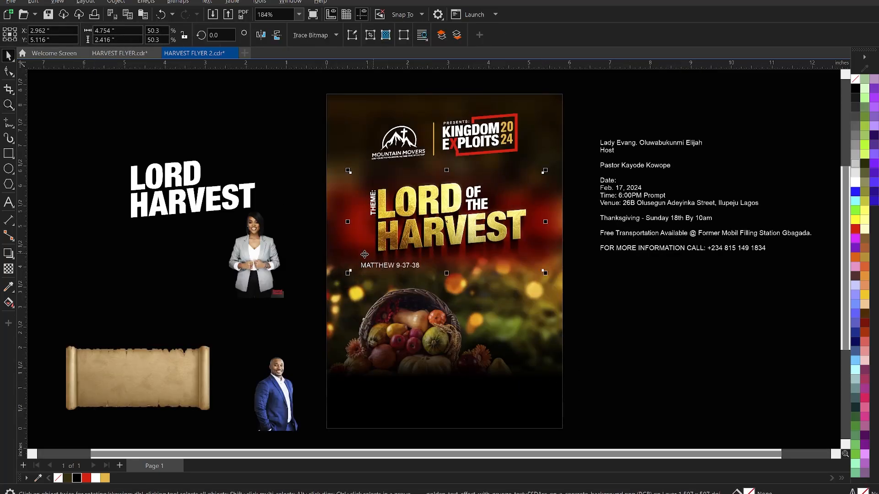
pyautogui.moveTo(287, 242); pyautogui.dragTo(467, 295)
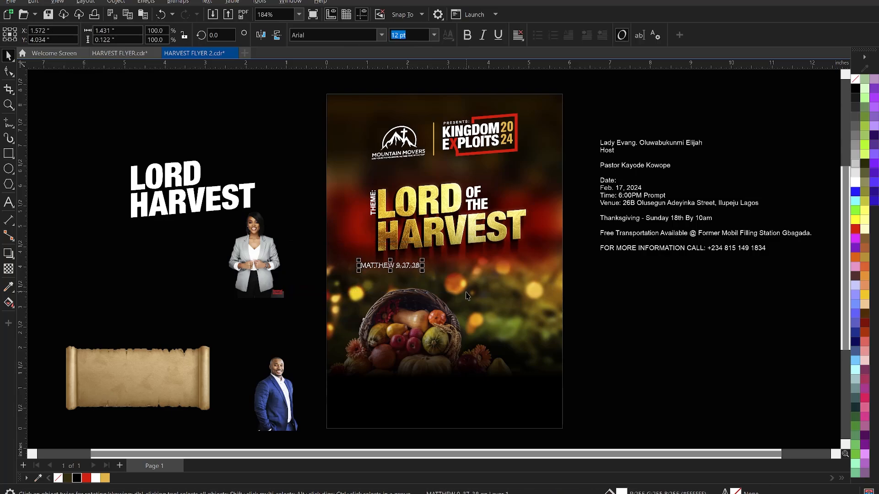
pyautogui.press('Delete')
pyautogui.hotkey('ctrl', 'z')
pyautogui.click(382, 36)
pyautogui.press('Escape')
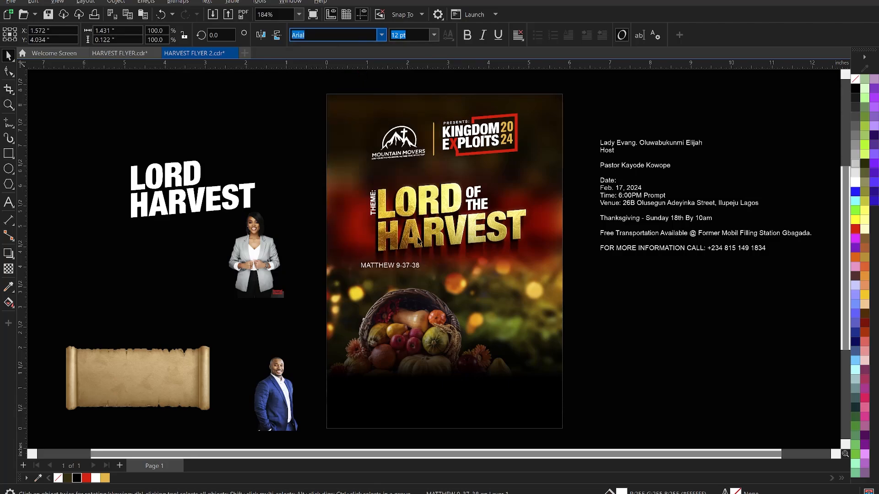
# Colour the verse numbers 9-37-38 gold.
pyautogui.doubleClick(412, 266)
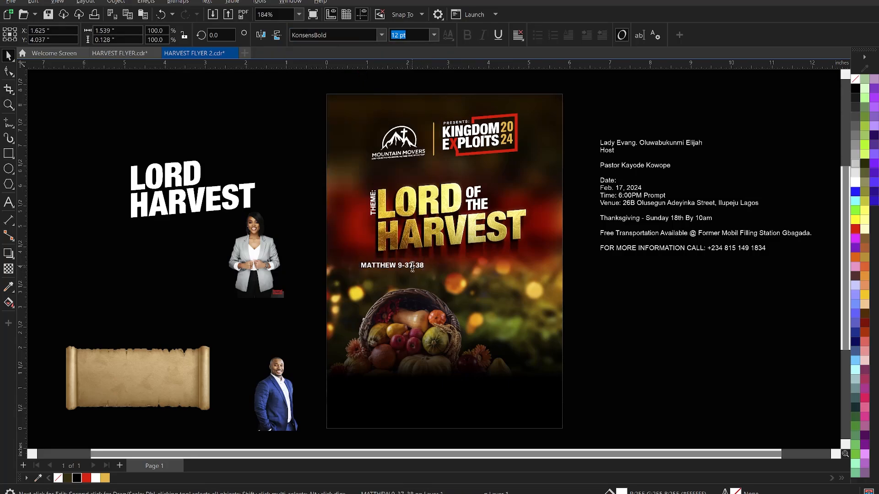
pyautogui.moveTo(400, 265); pyautogui.dragTo(439, 265)
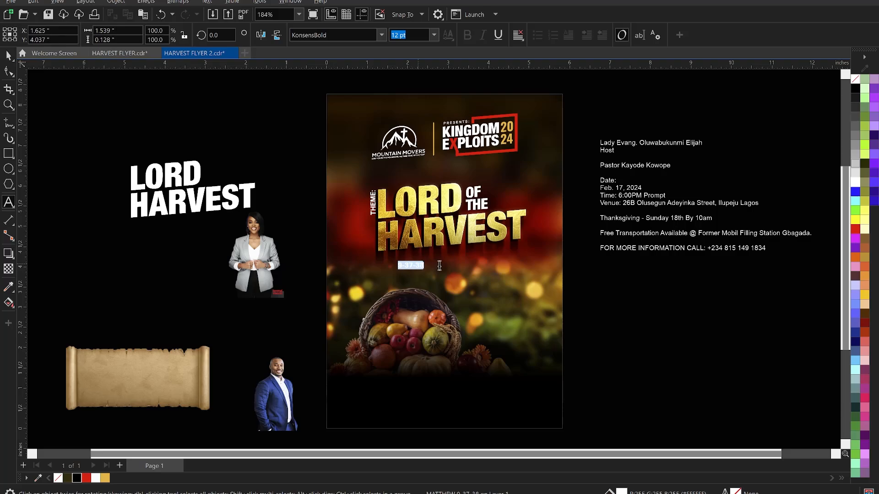
pyautogui.click(104, 479)
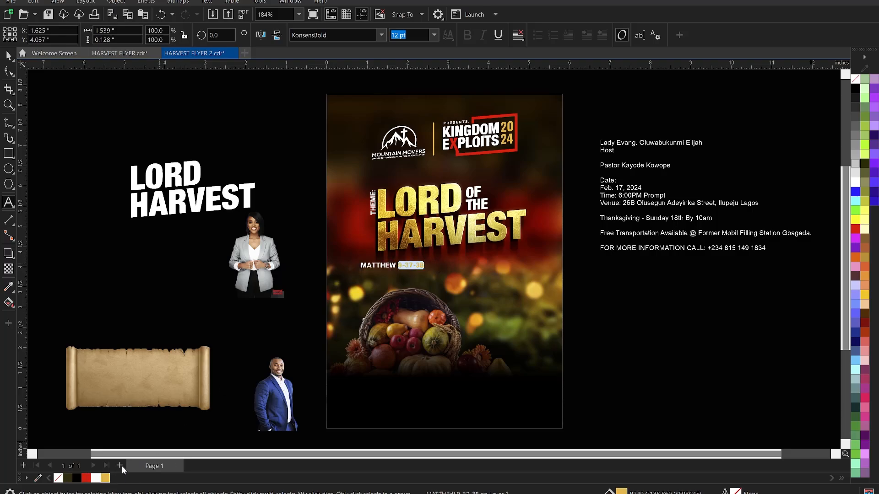
pyautogui.hotkey('ctrl', 'space')
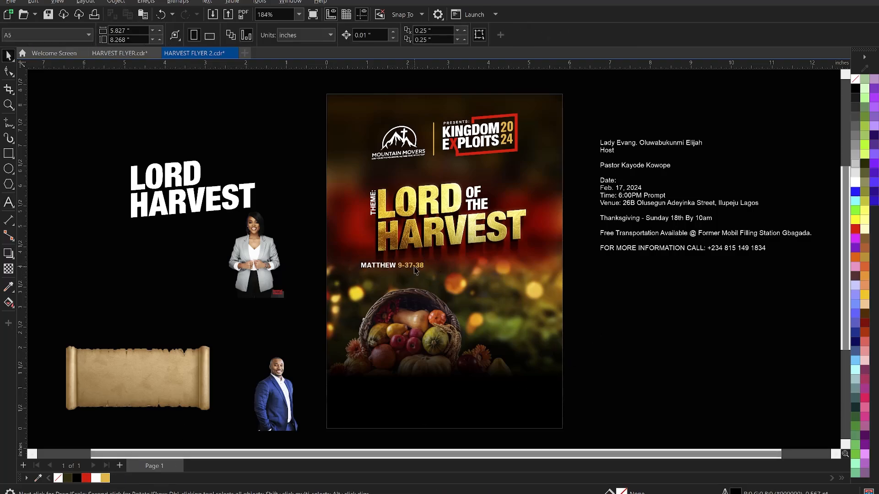
# Move the scripture line into the flyer just beneath HARVEST.
pyautogui.click(421, 269)
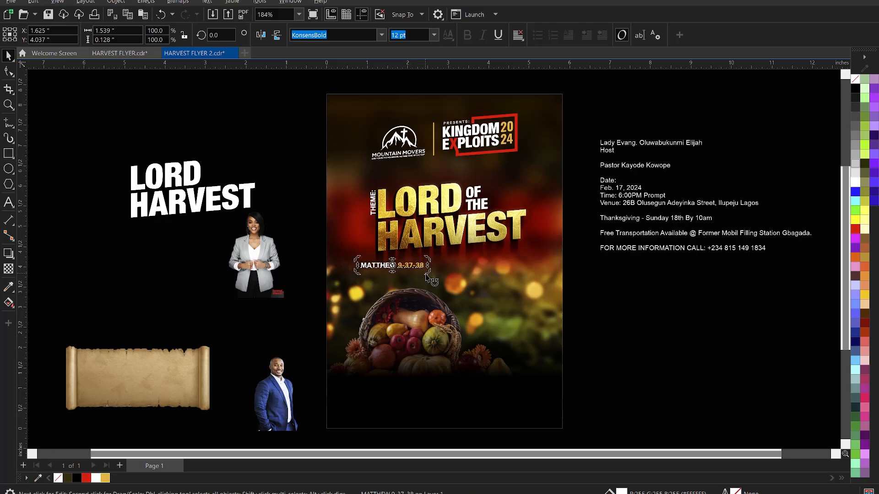
pyautogui.moveTo(427, 273)
pyautogui.mouseDown()
pyautogui.moveTo(416, 268)
pyautogui.moveTo(420, 257)
pyautogui.mouseUp()
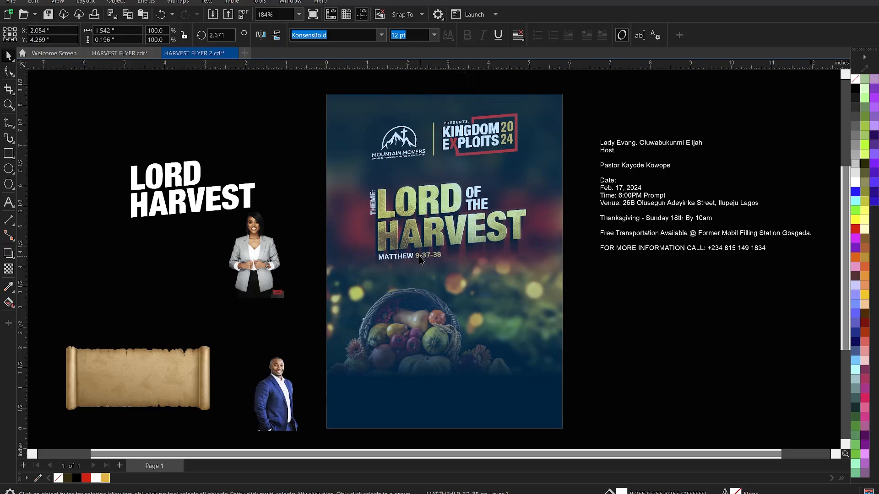
pyautogui.click(631, 315)
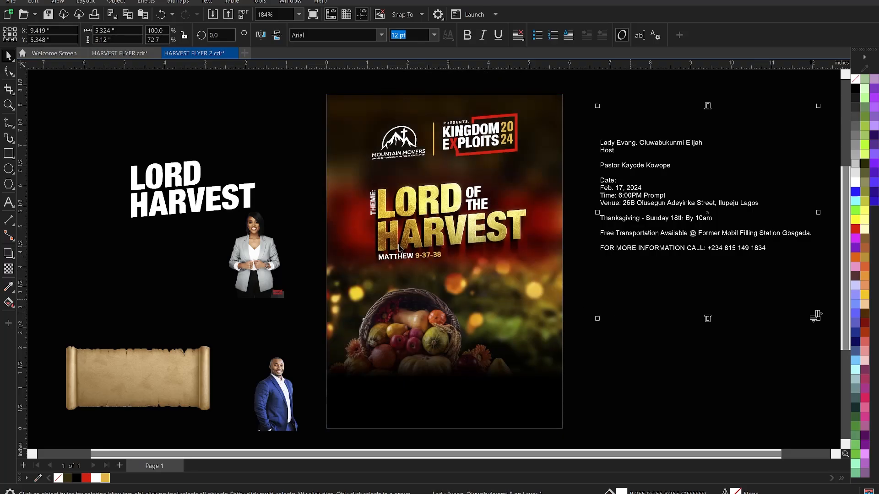
pyautogui.click(282, 172)
pyautogui.moveTo(283, 168); pyautogui.dragTo(538, 282)
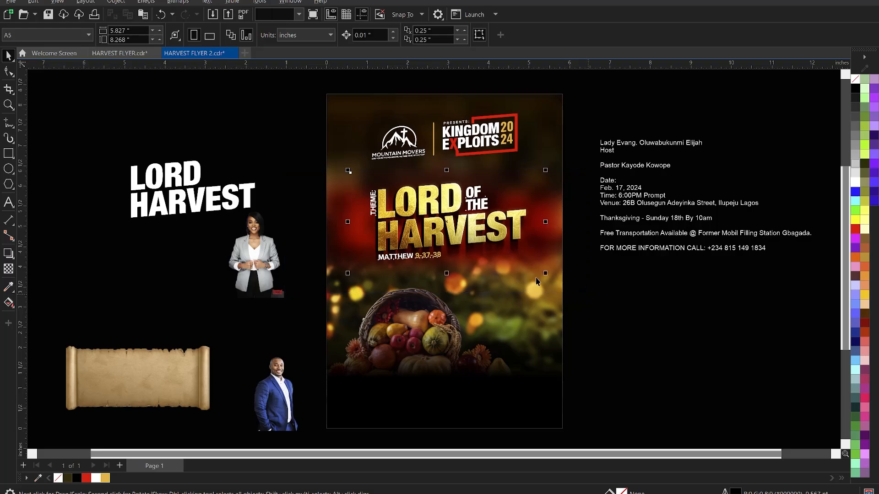
# Crop the bottom off the woman's photo by raising its lower nodes.
pyautogui.click(580, 320)
pyautogui.click(271, 259)
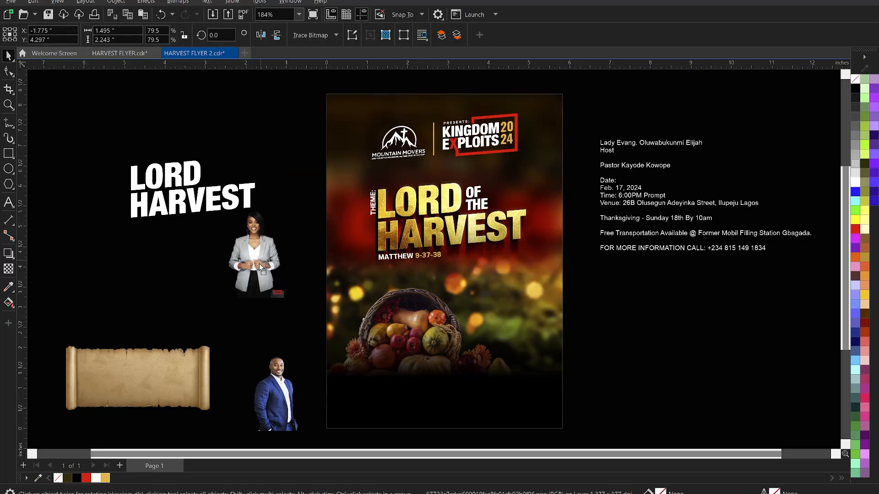
pyautogui.click(9, 71)
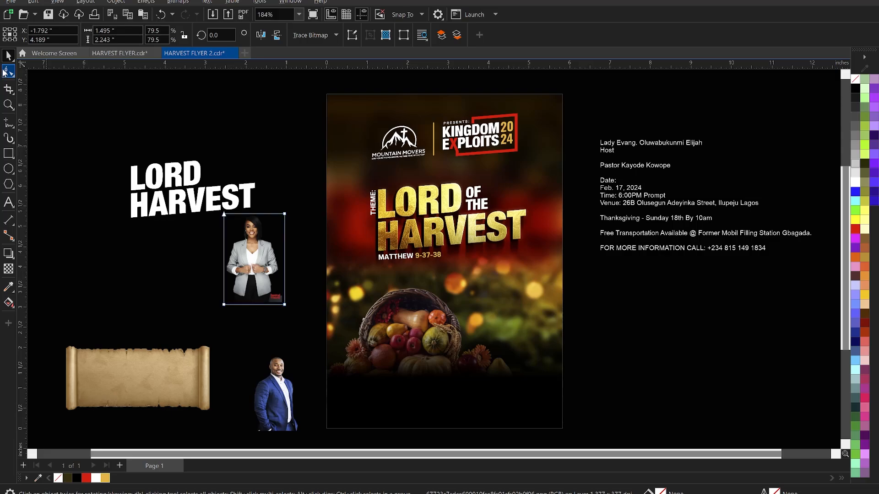
pyautogui.moveTo(291, 321); pyautogui.dragTo(420, 317)
pyautogui.press('space')
# Place the man's photo in the flyer beside the woman over the fruit basket.
pyautogui.moveTo(281, 393); pyautogui.dragTo(463, 327)
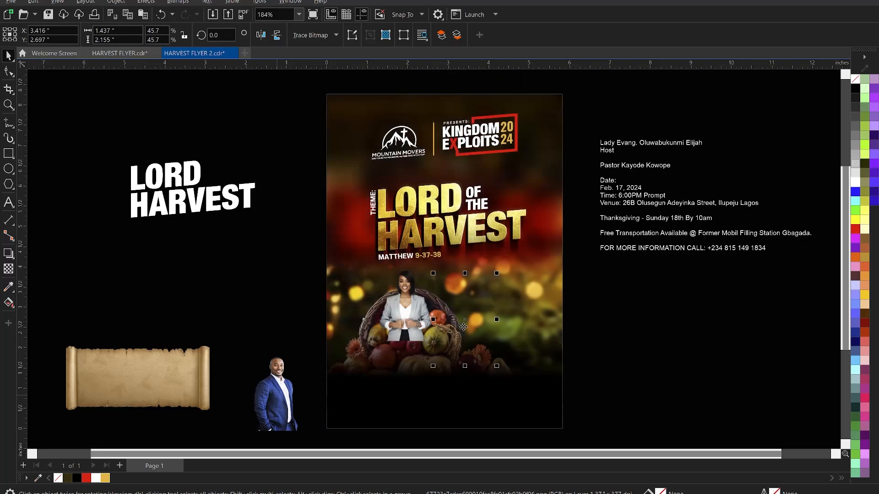
pyautogui.scroll(-1, 486, 261)
pyautogui.press('z')
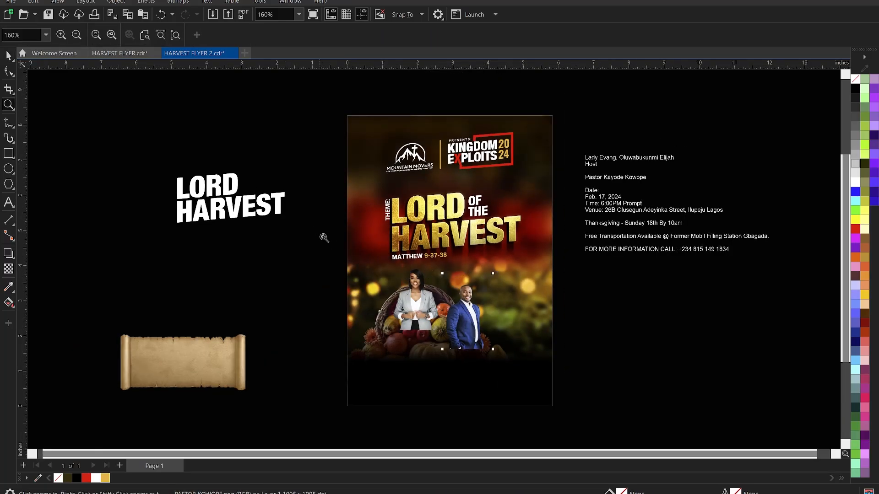
pyautogui.moveTo(315, 228); pyautogui.dragTo(587, 424)
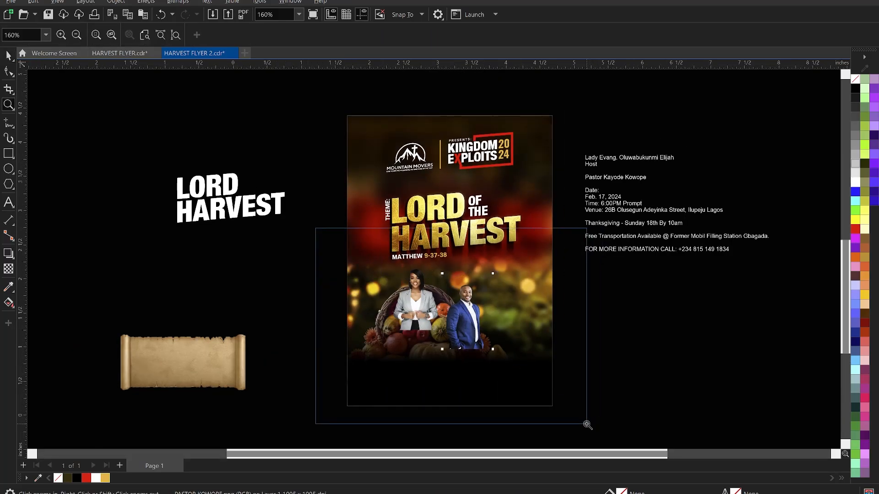
# Scale up and shift the fruit-basket photo inside the flyer's PowerClip, then finish editing.
pyautogui.press('space')
pyautogui.click(282, 271)
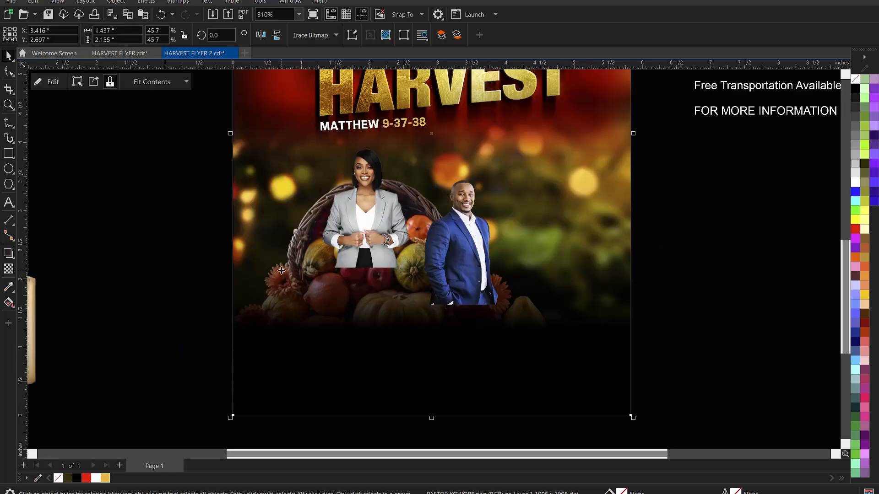
pyautogui.keyDown('ctrl'); pyautogui.click(281, 262); pyautogui.keyUp('ctrl')
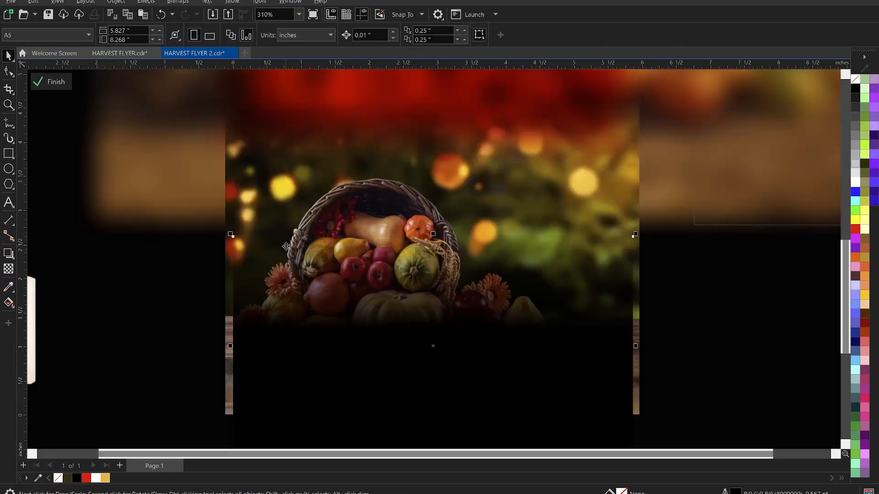
pyautogui.click(260, 247)
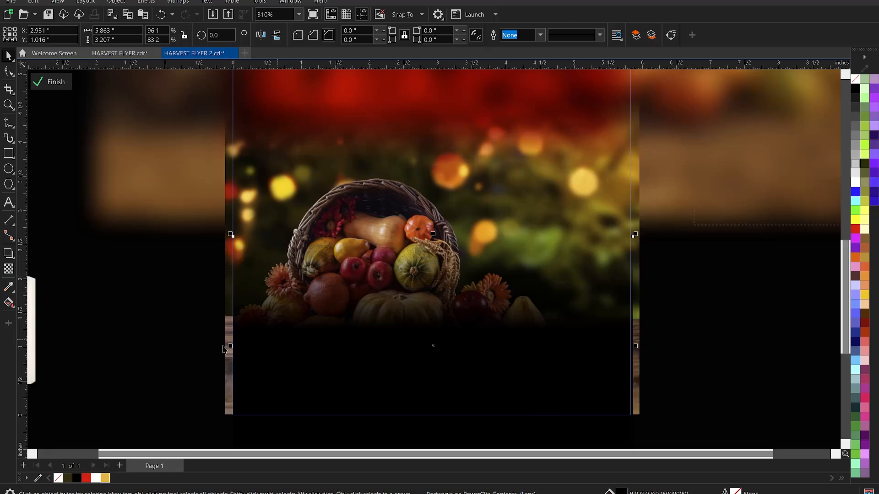
pyautogui.click(224, 290)
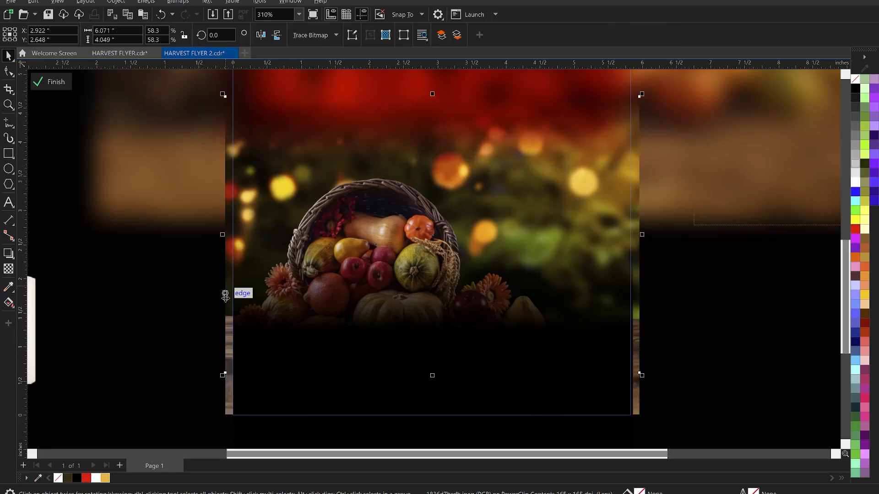
pyautogui.keyDown('shift'); pyautogui.click(225, 404); pyautogui.keyUp('shift')
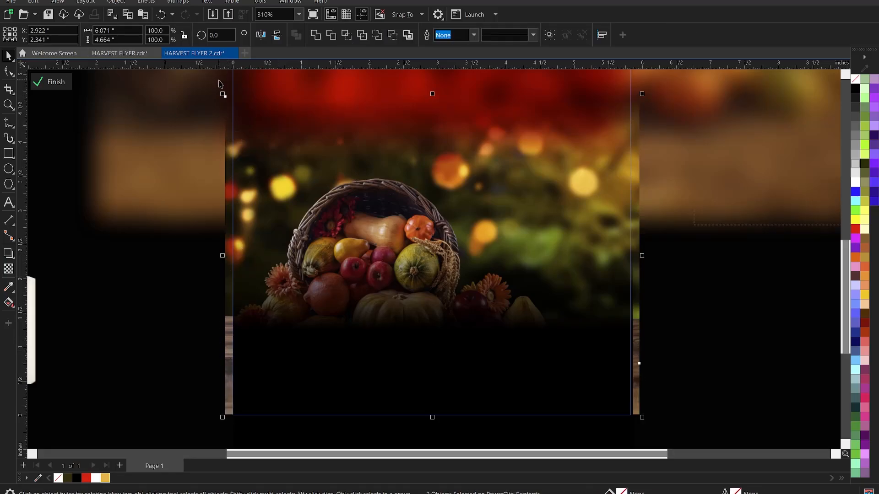
pyautogui.moveTo(223, 94); pyautogui.dragTo(641, 360)
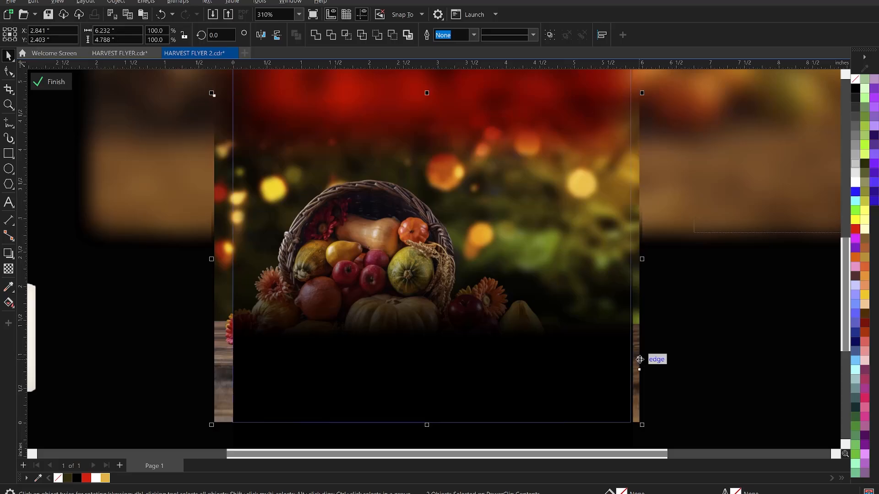
pyautogui.moveTo(642, 363); pyautogui.dragTo(655, 342)
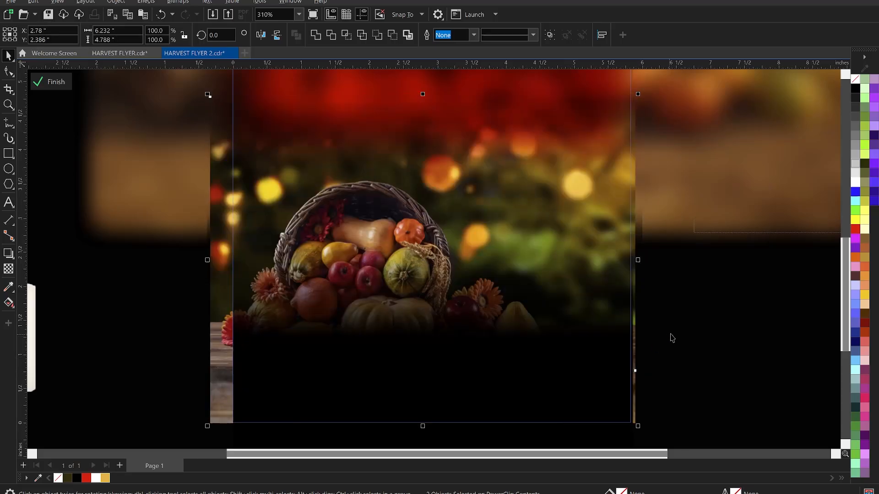
pyautogui.keyDown('ctrl'); pyautogui.click(671, 335); pyautogui.keyUp('ctrl')
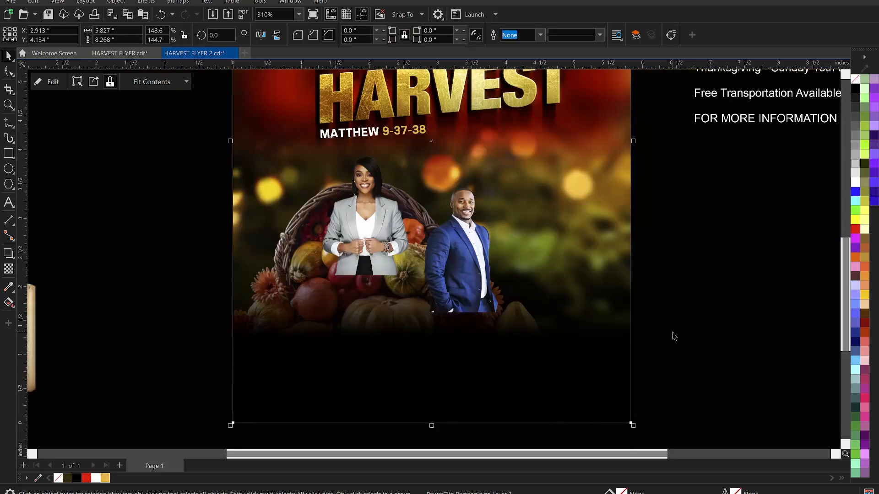
# Enlarge the woman's photo to 125%, nudge it left, and crop its right edge.
pyautogui.click(674, 336)
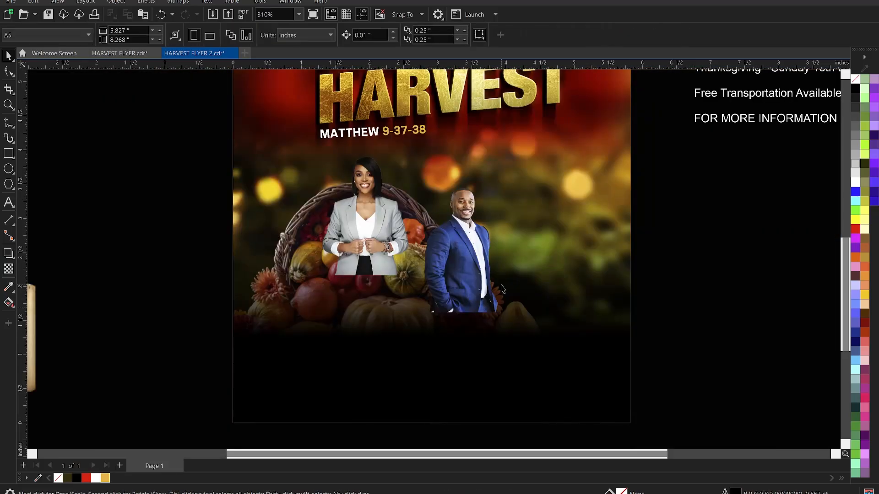
pyautogui.click(389, 243)
pyautogui.moveTo(422, 278); pyautogui.dragTo(482, 349)
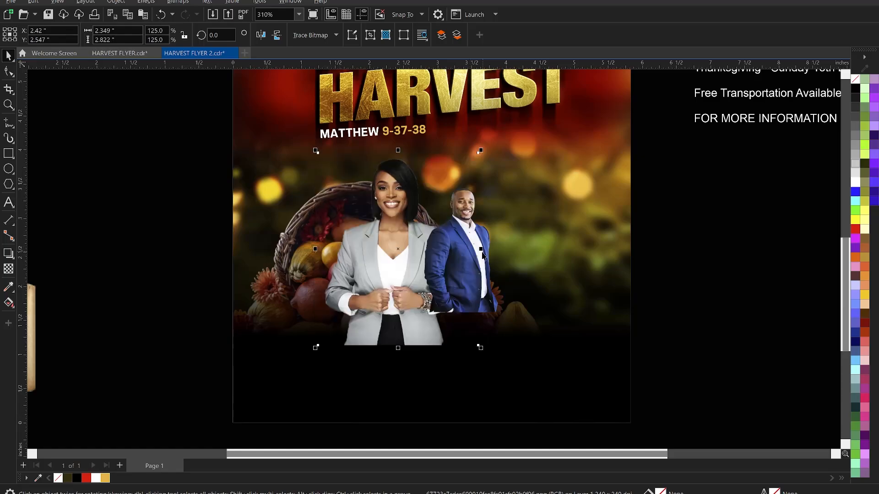
pyautogui.press('z')
pyautogui.press('space')
pyautogui.moveTo(387, 217); pyautogui.dragTo(373, 221)
pyautogui.click(5, 71)
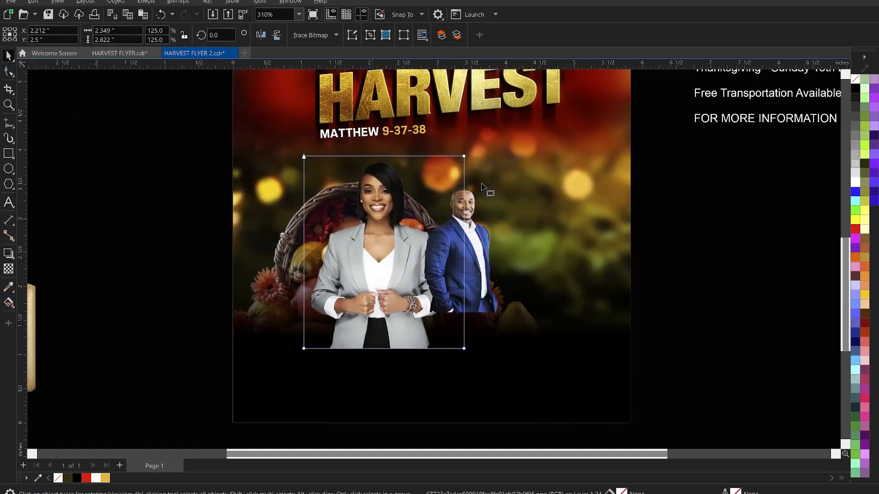
pyautogui.moveTo(494, 367); pyautogui.dragTo(452, 349)
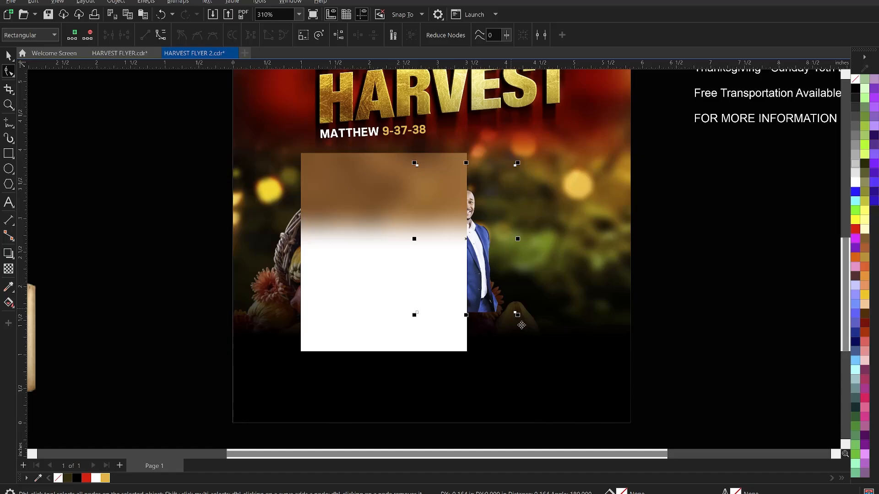
# Enlarge the man's photo to 75.5% and shift it slightly left.
pyautogui.press('space')
pyautogui.moveTo(518, 315); pyautogui.dragTo(611, 380)
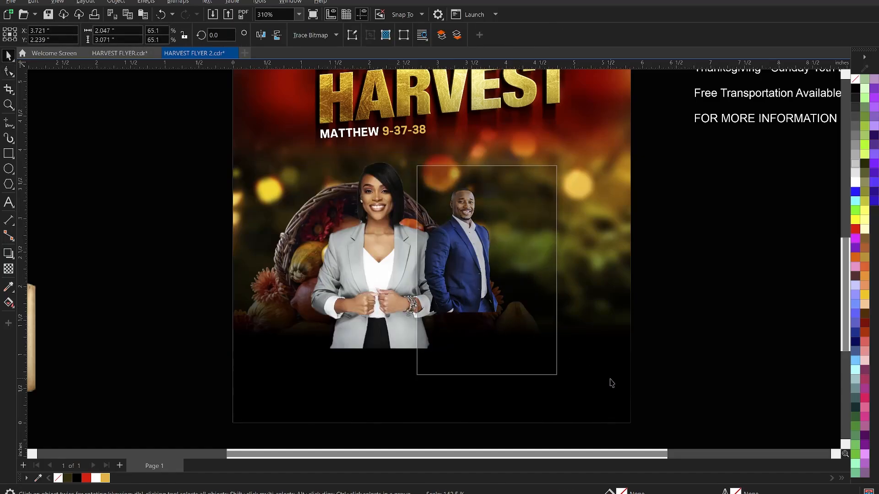
pyautogui.moveTo(591, 341); pyautogui.dragTo(590, 342)
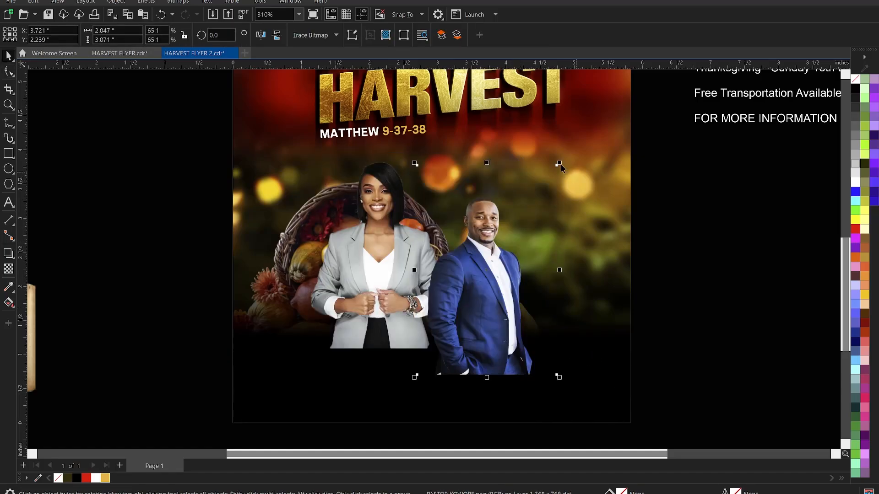
pyautogui.moveTo(559, 165); pyautogui.dragTo(590, 135)
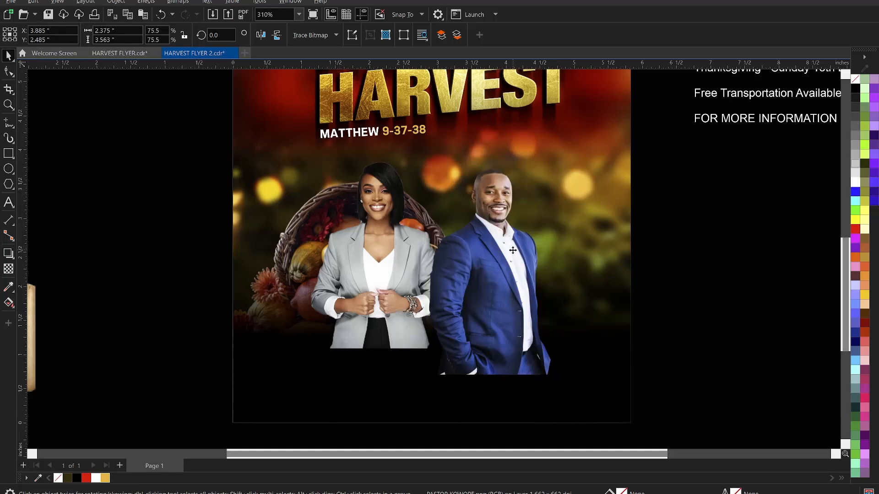
pyautogui.moveTo(512, 251); pyautogui.dragTo(499, 246)
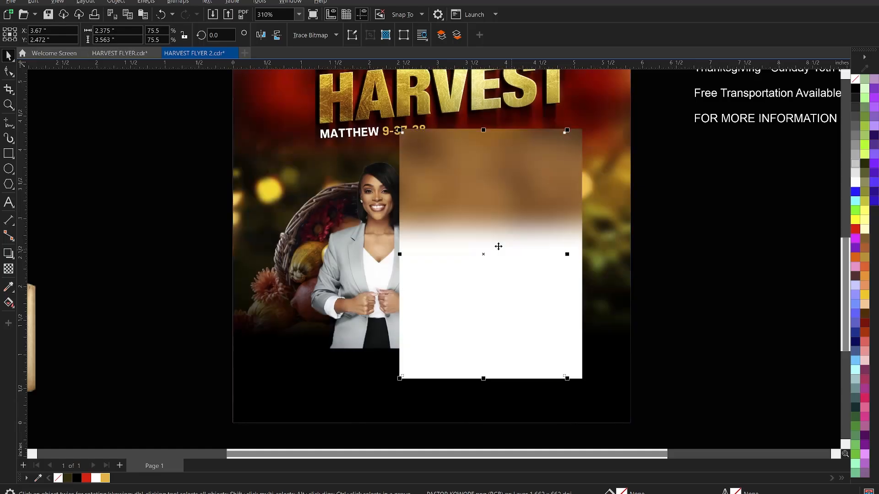
# Bring the woman's photo in front of the man and enlarge it to 136.7%.
pyautogui.click(382, 258)
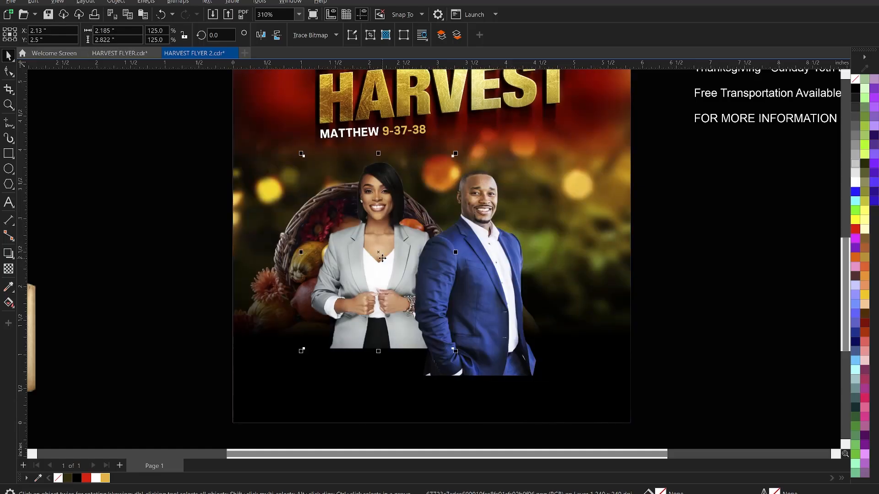
pyautogui.hotkey('shift', 'pageup')
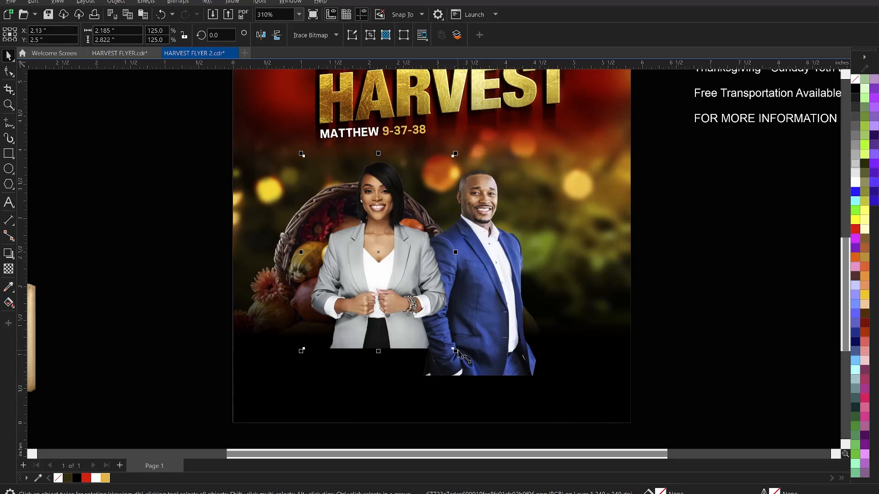
pyautogui.moveTo(454, 351); pyautogui.dragTo(473, 370)
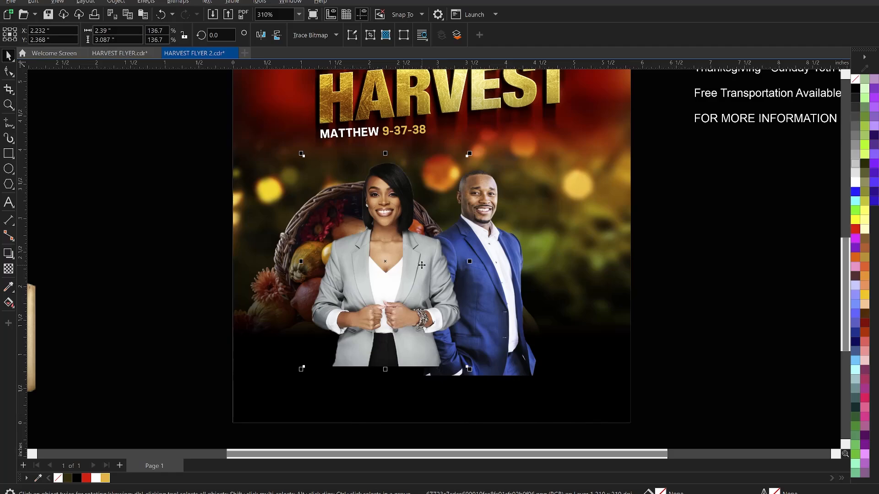
pyautogui.click(499, 259)
pyautogui.moveTo(499, 259); pyautogui.dragTo(498, 263)
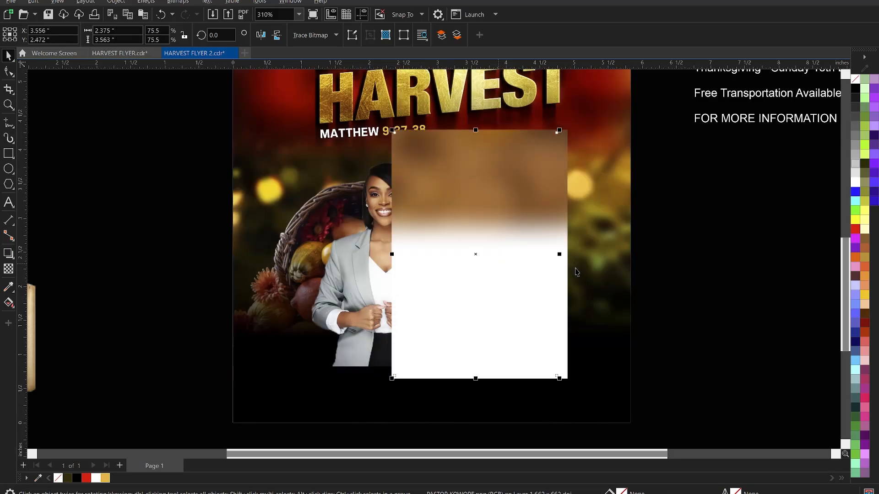
# Scale both host photos together and move them up under the scripture line.
pyautogui.click(679, 274)
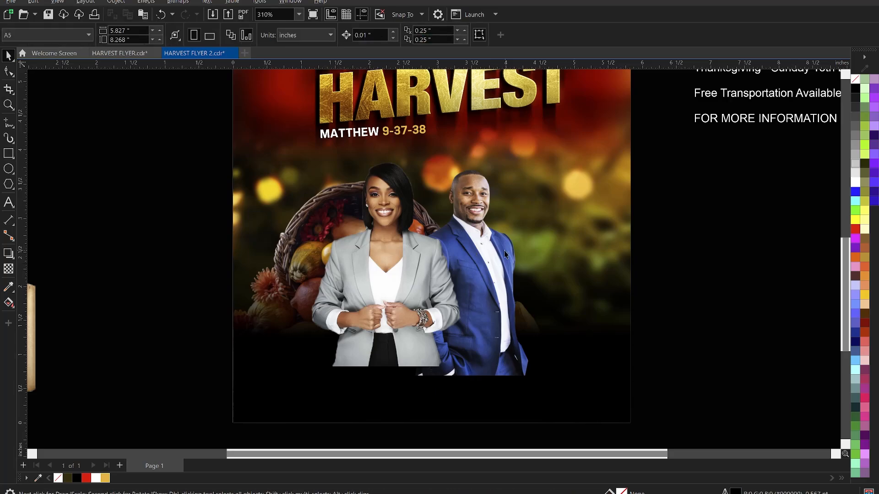
pyautogui.click(411, 261)
pyautogui.keyDown('shift'); pyautogui.click(476, 247); pyautogui.keyUp('shift')
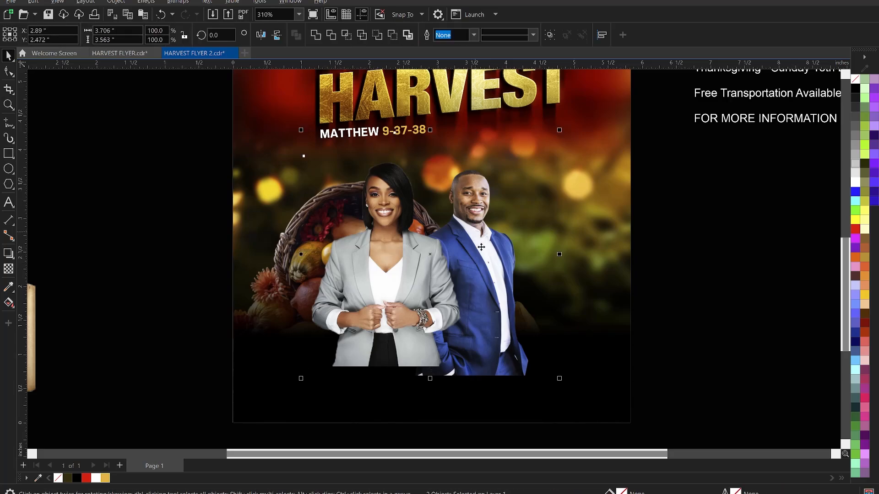
pyautogui.scroll(-1, 522, 316)
pyautogui.moveTo(537, 343); pyautogui.dragTo(568, 380)
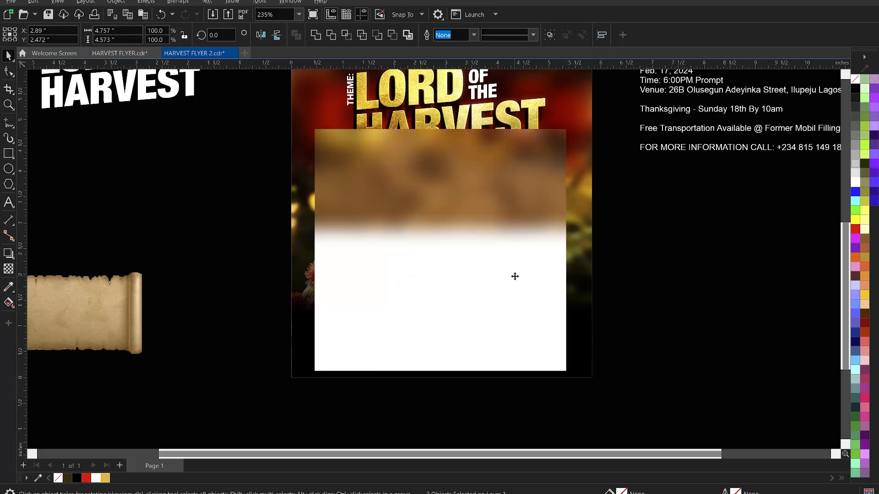
pyautogui.moveTo(490, 247); pyautogui.dragTo(496, 264)
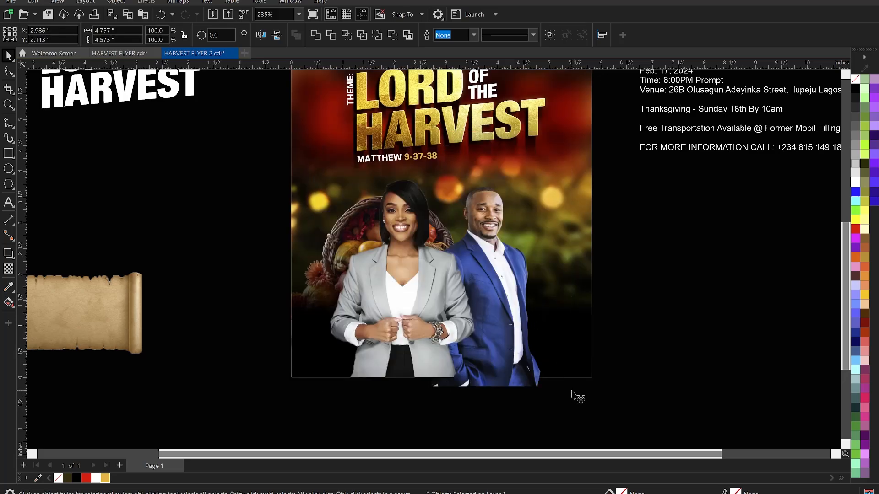
pyautogui.moveTo(571, 389); pyautogui.dragTo(565, 392)
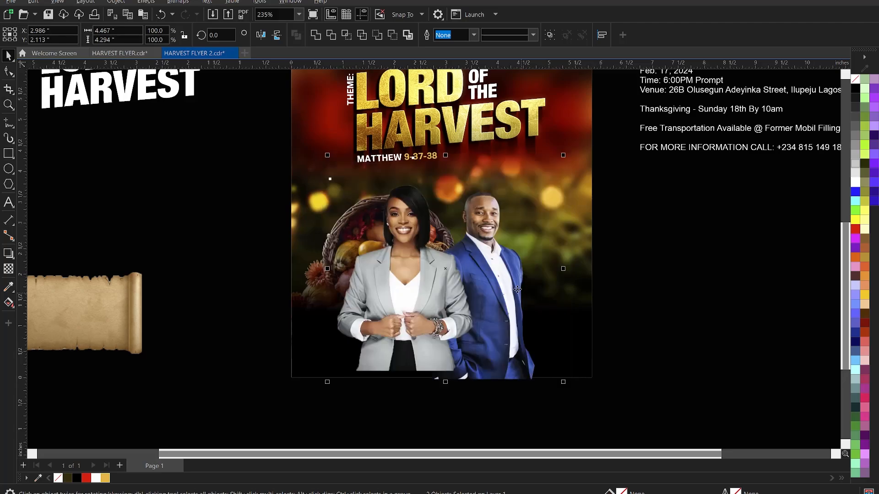
pyautogui.moveTo(507, 276); pyautogui.dragTo(509, 271)
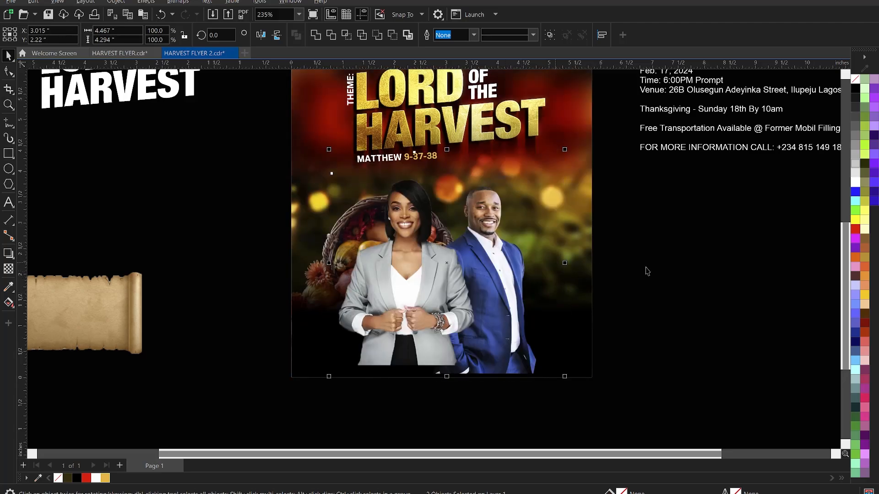
pyautogui.click(636, 269)
pyautogui.click(464, 278)
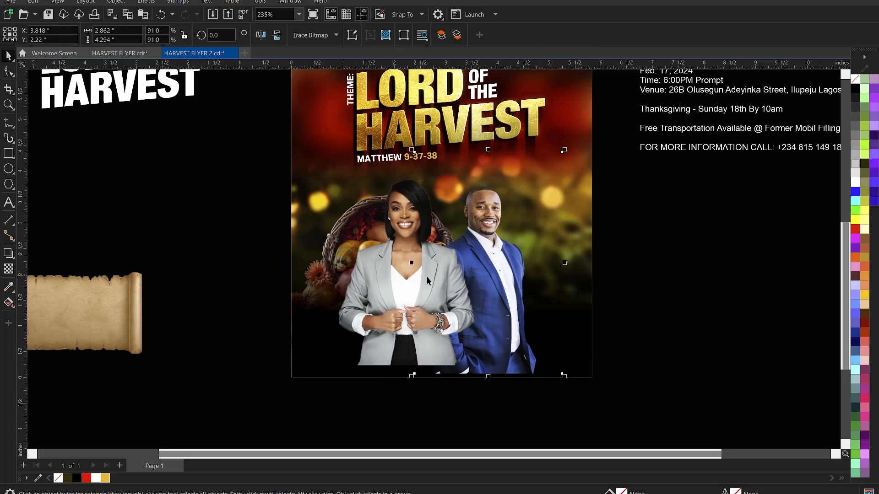
pyautogui.moveTo(451, 280); pyautogui.dragTo(450, 271)
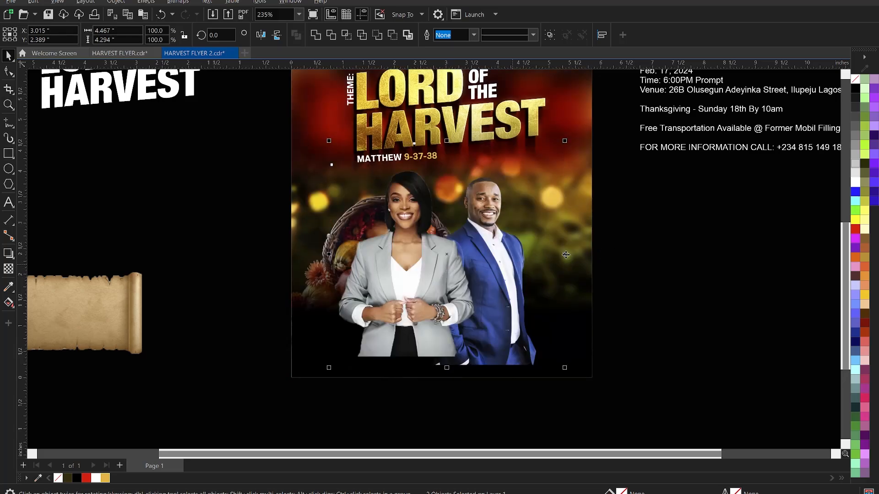
# Resize the man's photo to 92.4% and enlarge the woman's photo slightly.
pyautogui.click(633, 255)
pyautogui.click(513, 248)
pyautogui.scroll(-1, 457, 219)
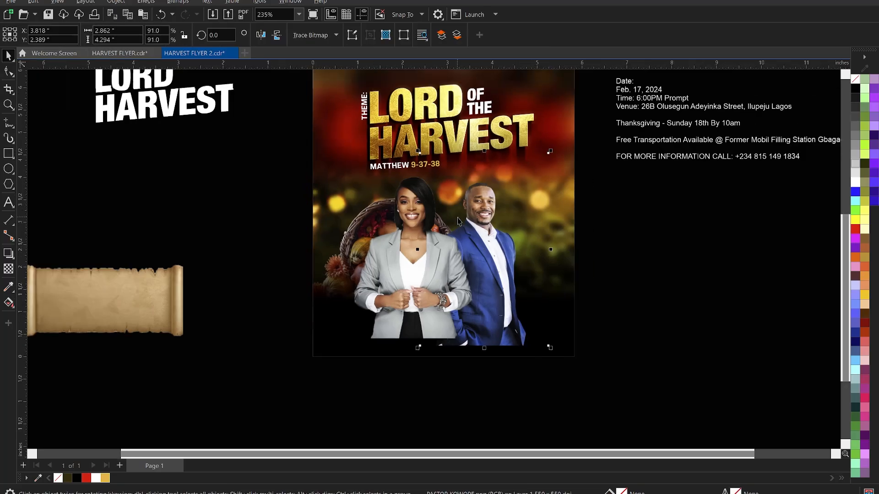
pyautogui.moveTo(553, 348); pyautogui.dragTo(555, 359)
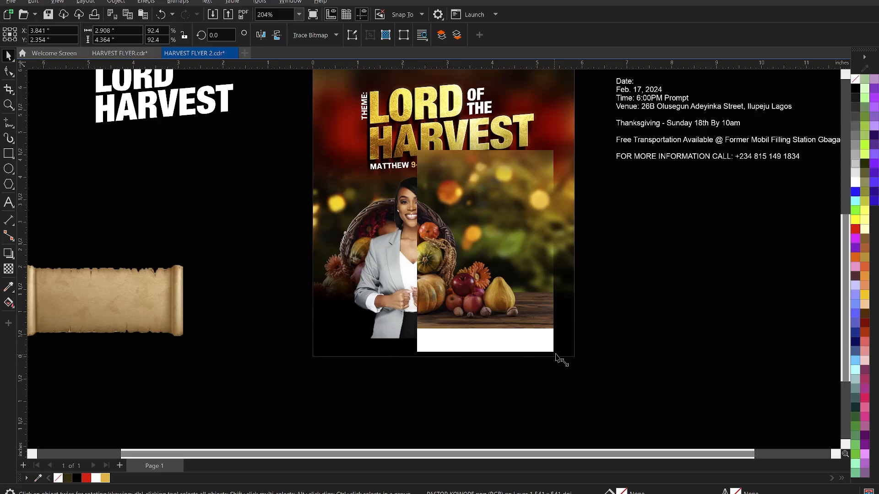
pyautogui.click(612, 312)
pyautogui.click(425, 279)
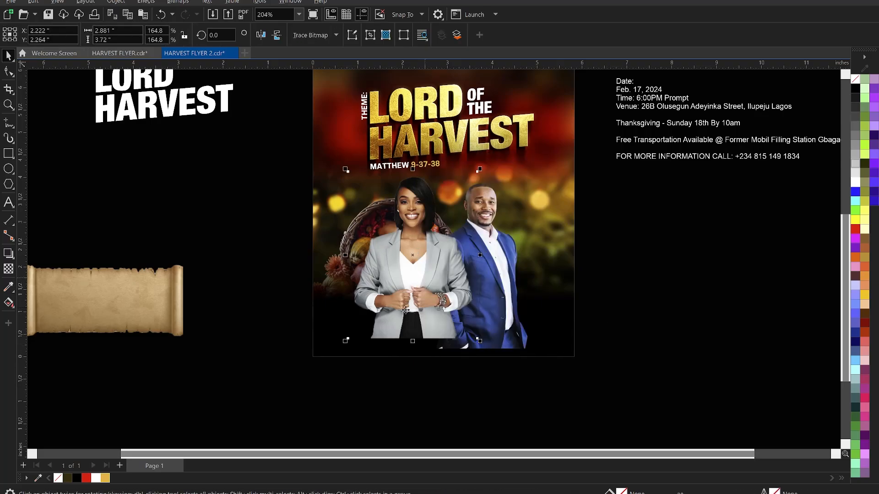
pyautogui.moveTo(348, 341); pyautogui.dragTo(345, 344)
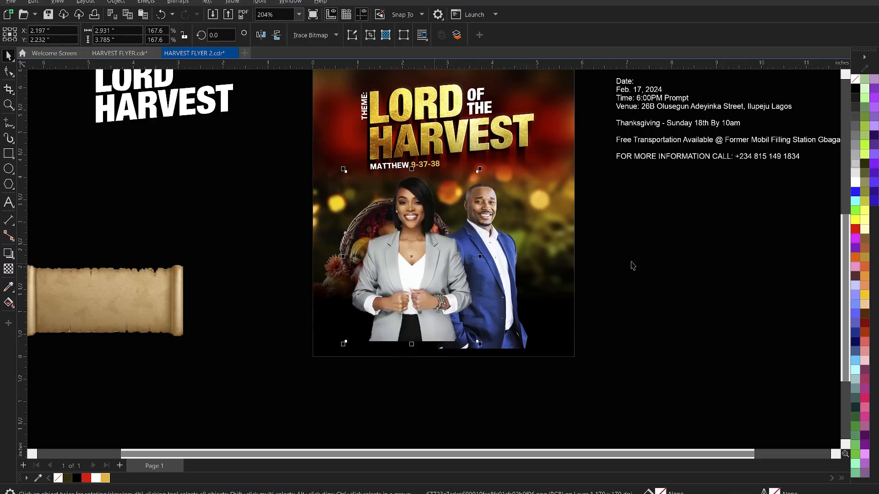
# Select the man's cutout photo on its own with the Pick tool.
pyautogui.click(655, 270)
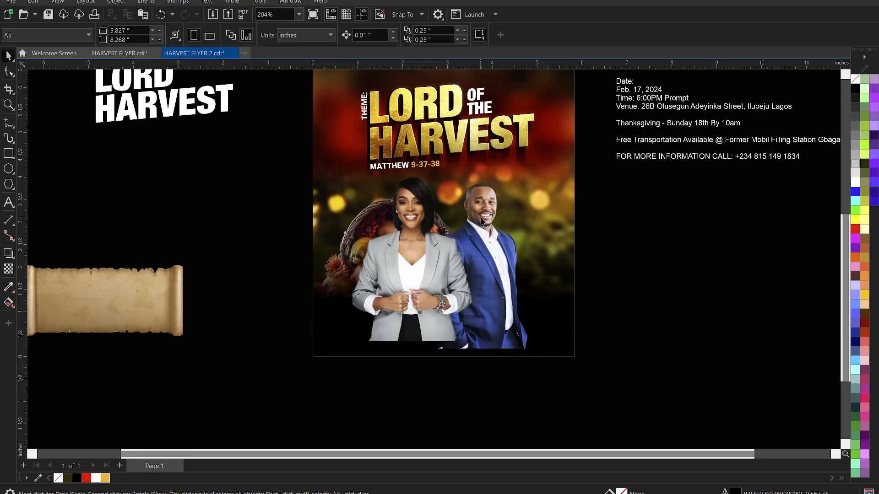
pyautogui.click(509, 240)
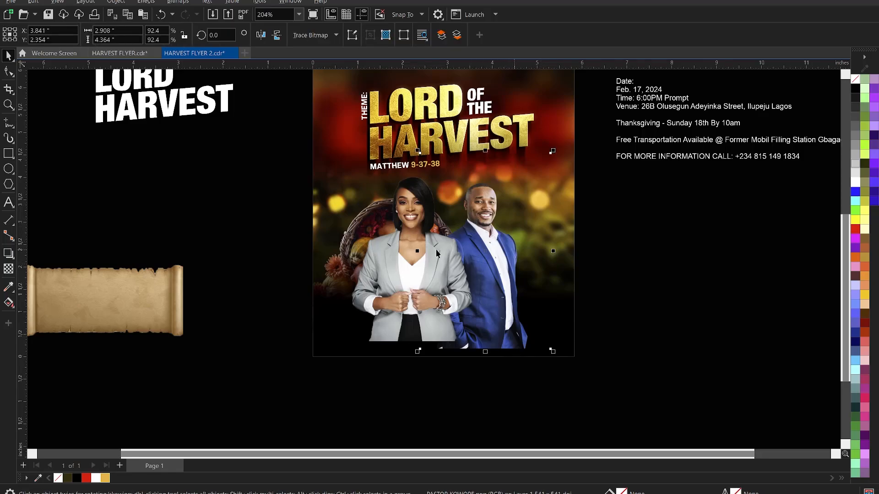
pyautogui.click(409, 225)
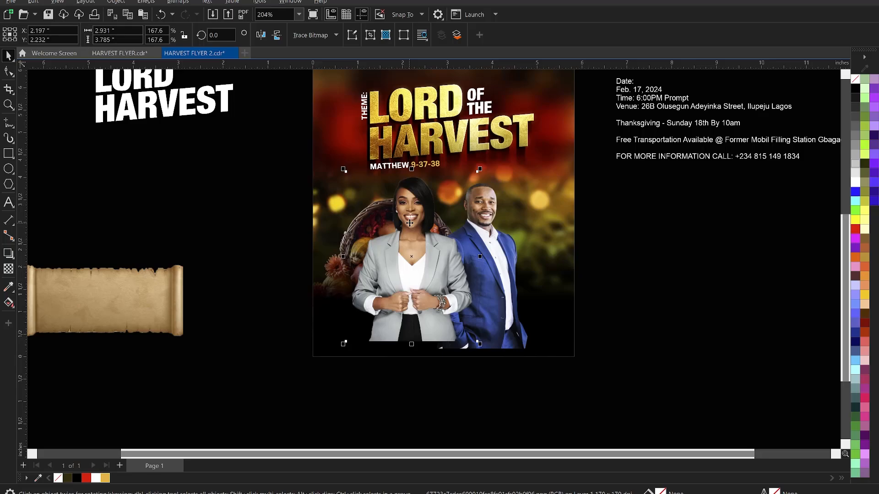
pyautogui.click(507, 241)
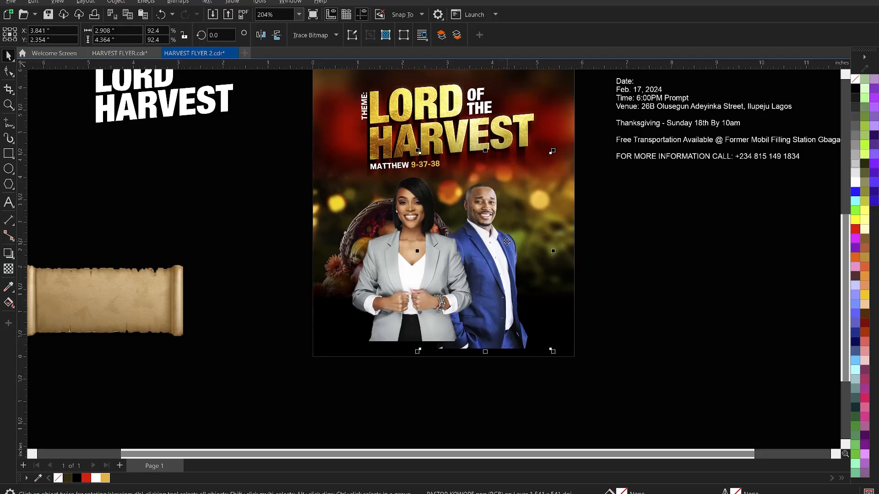
pyautogui.click(401, 300)
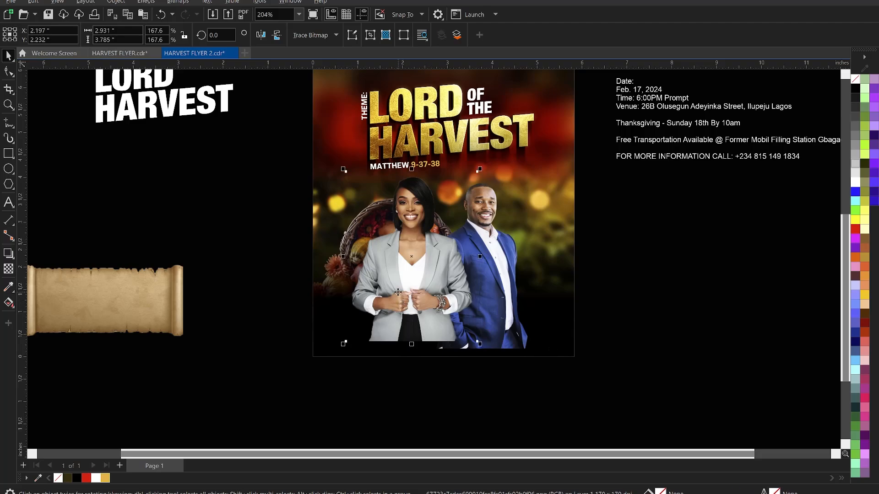
pyautogui.click(506, 239)
pyautogui.click(709, 305)
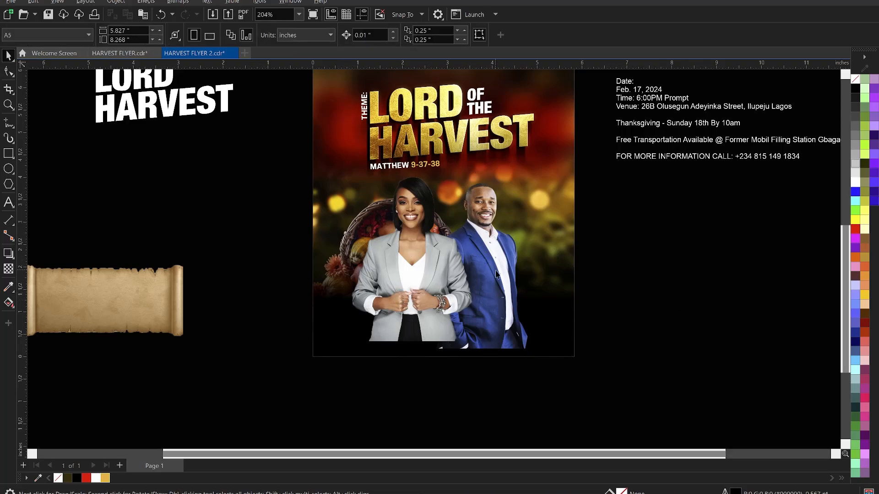
pyautogui.scroll(1, 497, 266)
pyautogui.click(392, 243)
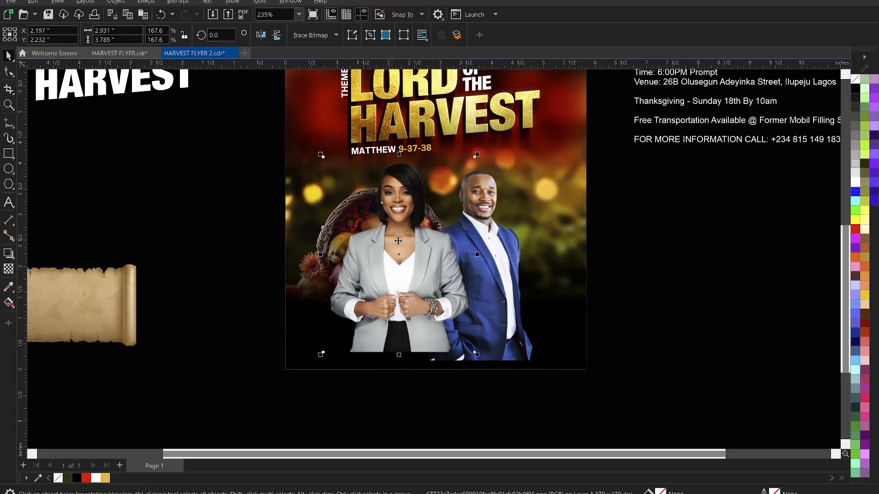
pyautogui.click(491, 247)
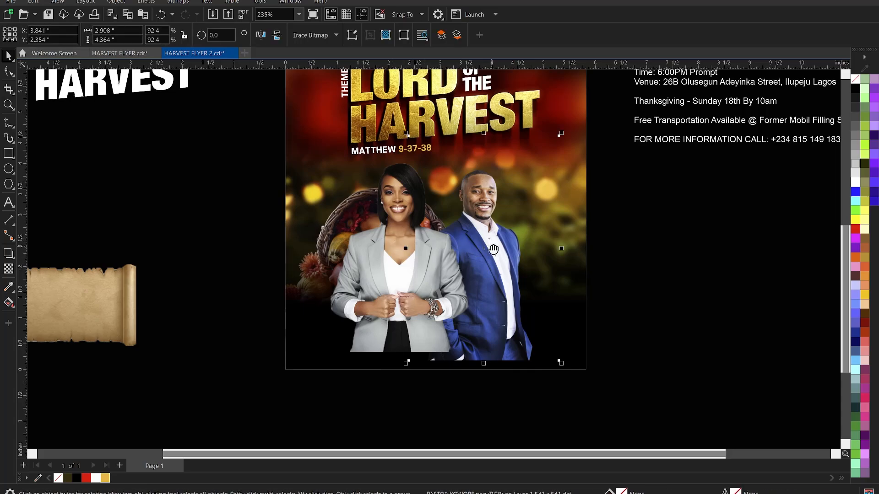
# Reset Brightness/Contrast/Intensity and apply brightness 2, contrast 24, intensity 5 to the man.
pyautogui.hotkey('ctrl', 'b')
pyautogui.moveTo(489, 192); pyautogui.dragTo(741, 192)
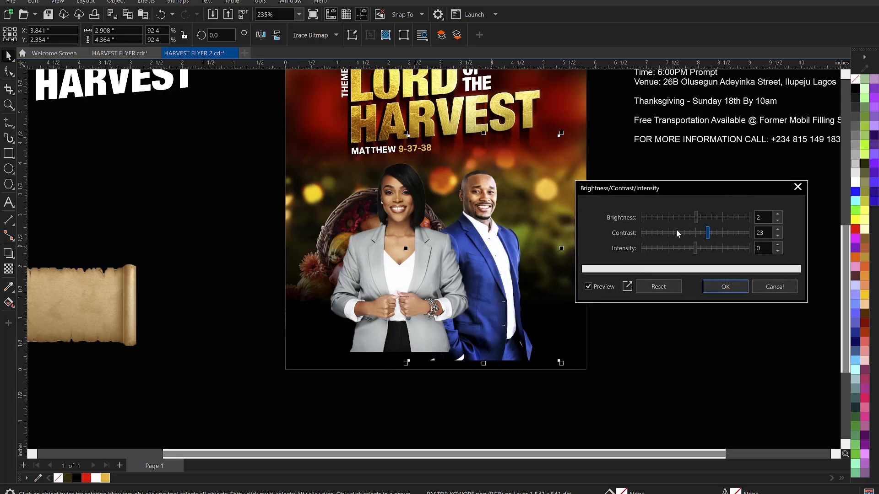
pyautogui.click(654, 287)
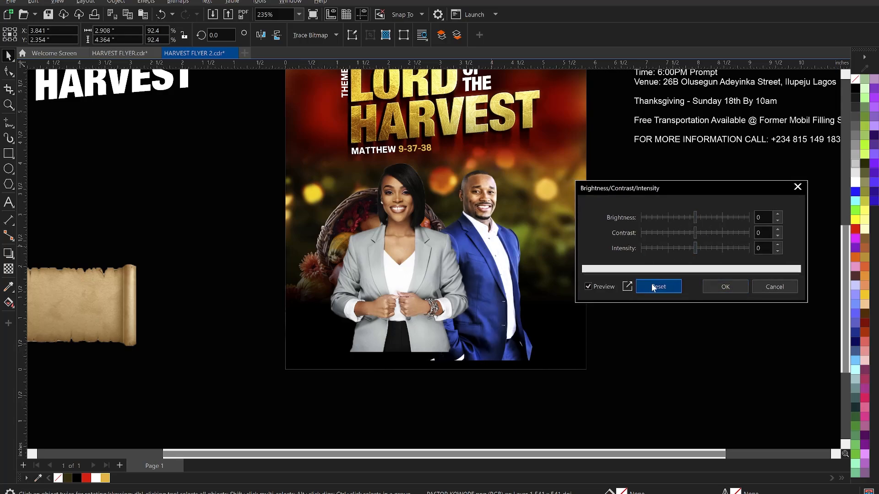
pyautogui.moveTo(700, 230); pyautogui.dragTo(708, 232)
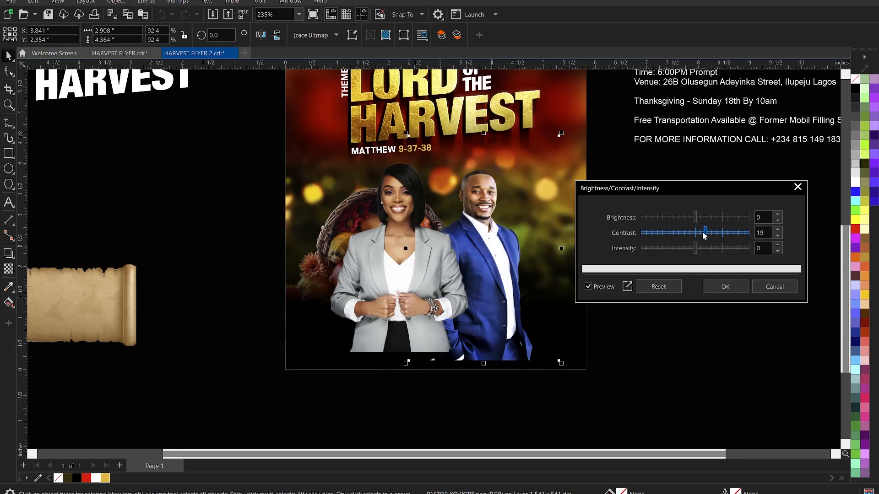
pyautogui.moveTo(695, 219); pyautogui.dragTo(699, 219)
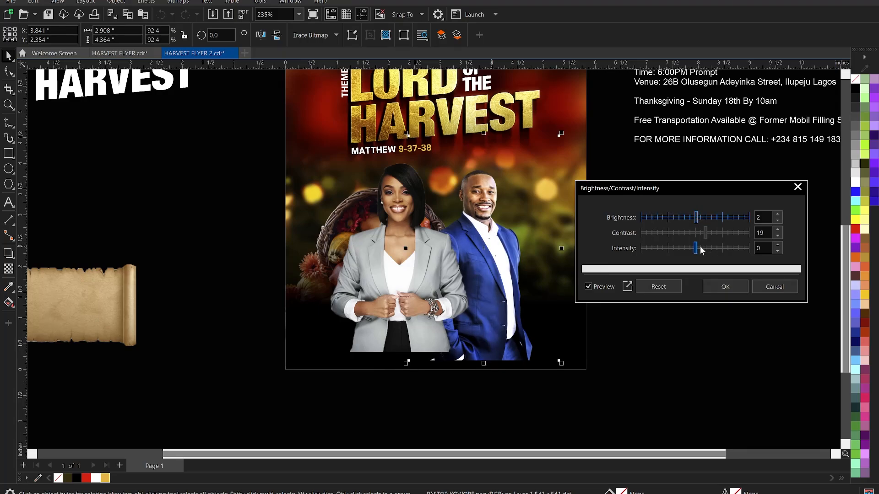
pyautogui.moveTo(701, 248); pyautogui.dragTo(697, 248)
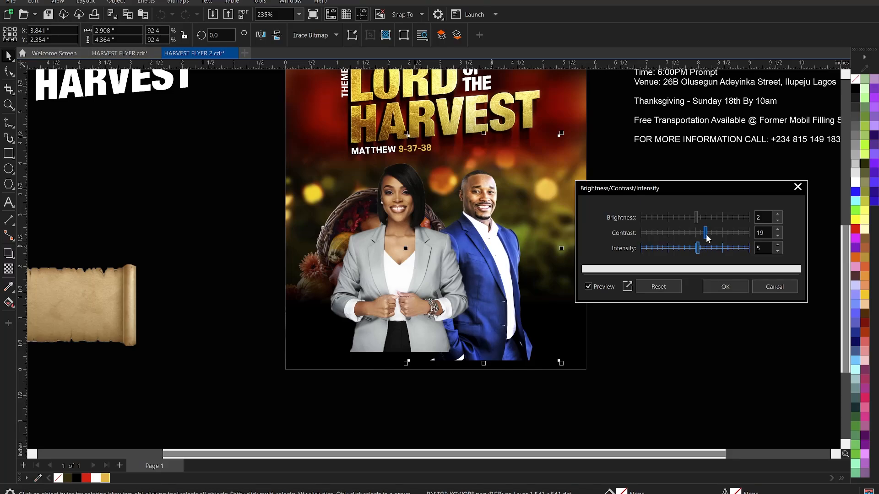
pyautogui.click(707, 232)
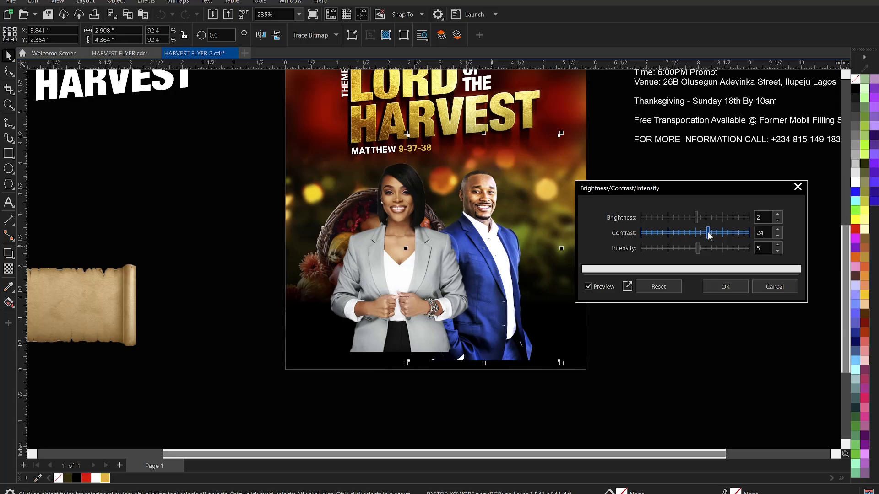
pyautogui.click(725, 286)
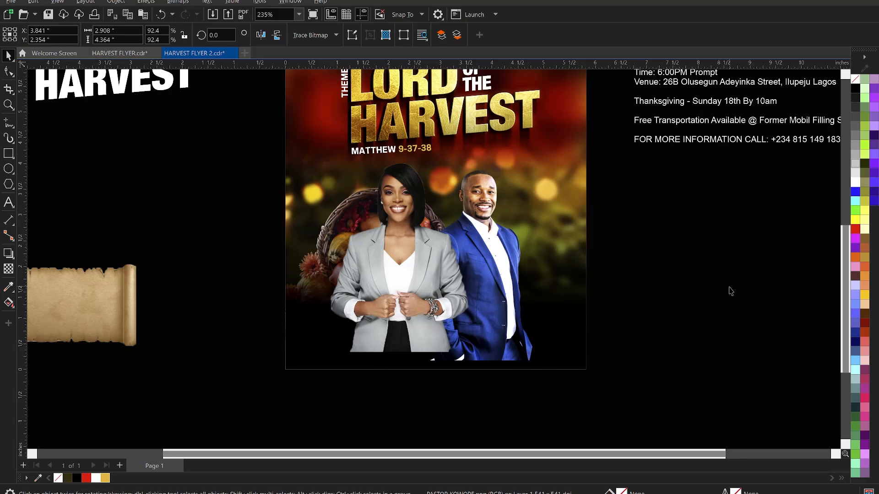
pyautogui.click(730, 292)
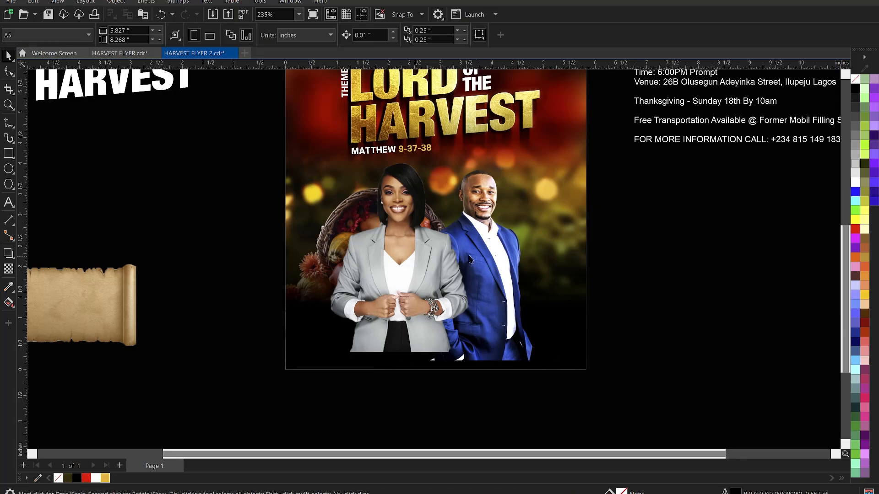
# Reset Brightness/Contrast/Intensity on the woman's photo and set contrast 14, intensity 4.
pyautogui.click(402, 256)
pyautogui.hotkey('ctrl', 'b')
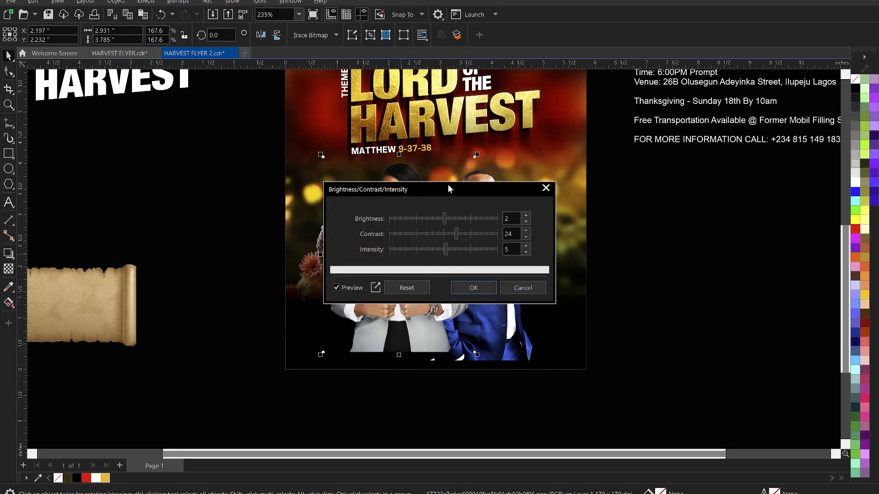
pyautogui.moveTo(447, 184); pyautogui.dragTo(671, 180)
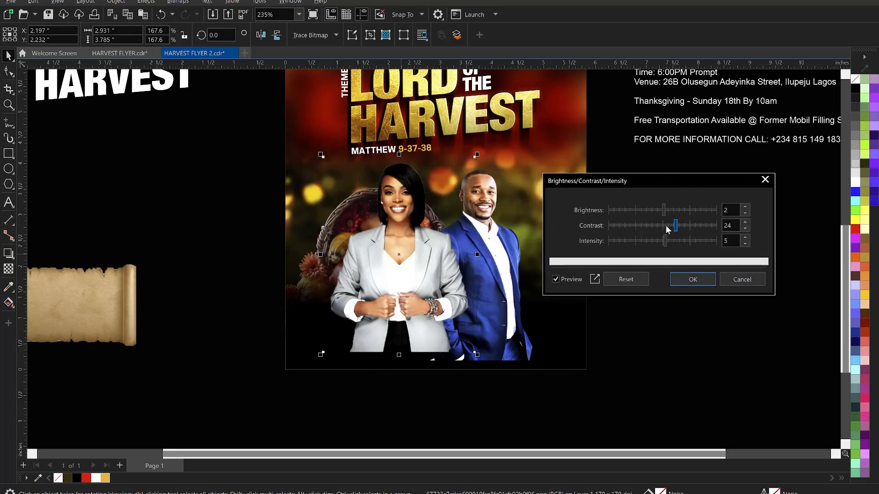
pyautogui.click(626, 280)
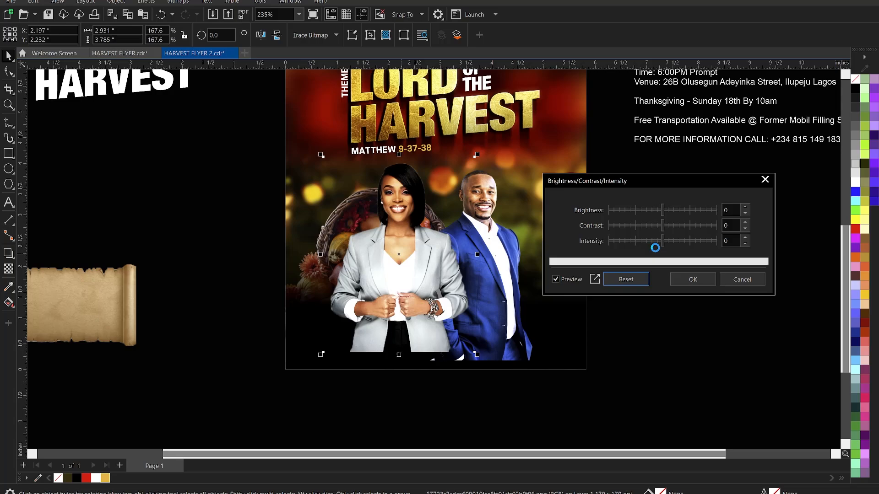
pyautogui.click(669, 225)
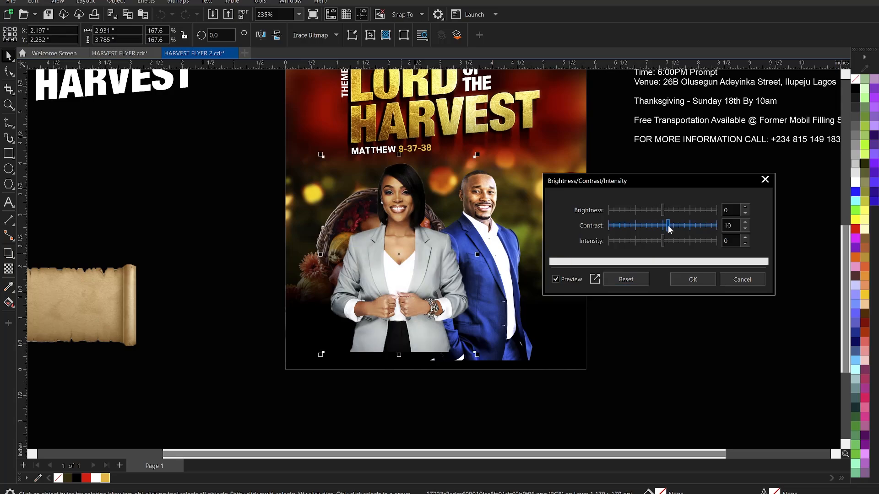
pyautogui.moveTo(669, 225); pyautogui.dragTo(670, 224)
pyautogui.click(668, 242)
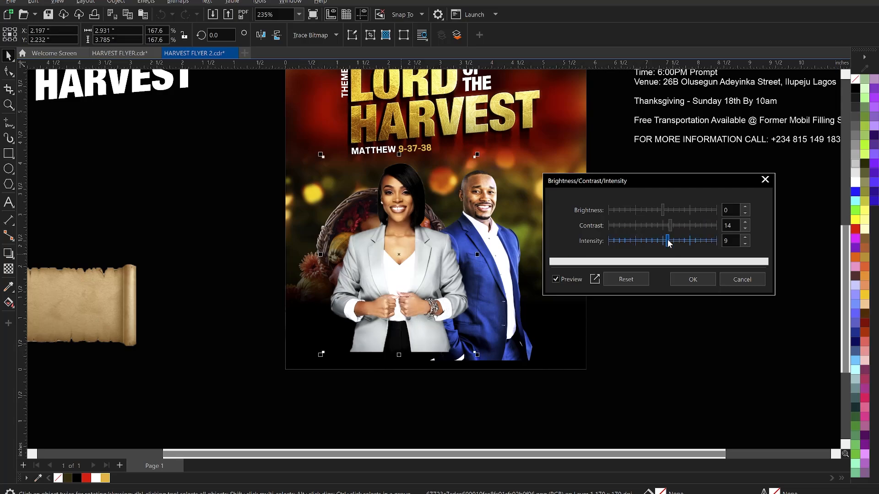
pyautogui.click(665, 239)
# Settle on brightness -2 and contrast 19, then apply the adjustment to the woman's photo.
pyautogui.click(665, 209)
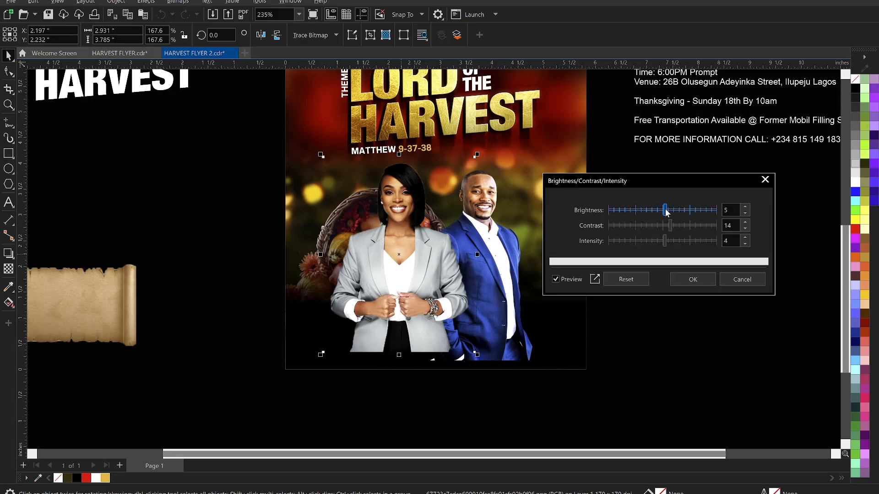
pyautogui.click(662, 210)
pyautogui.click(664, 209)
pyautogui.click(661, 210)
pyautogui.click(672, 224)
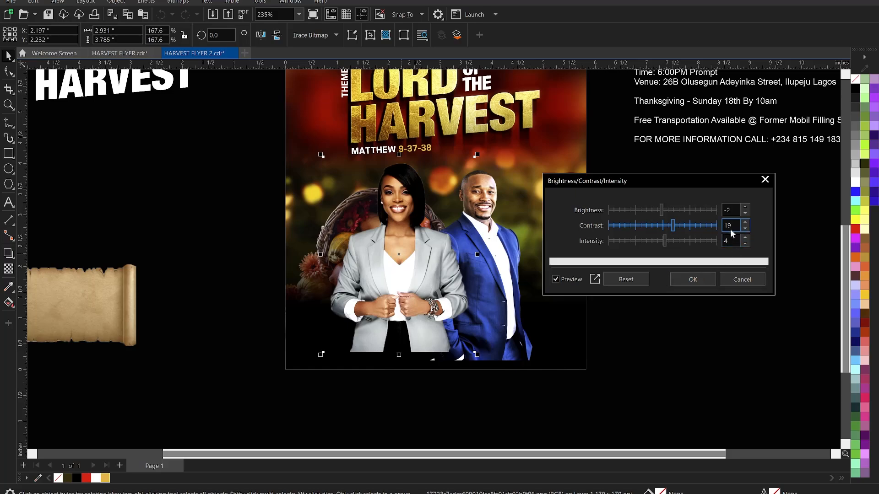
pyautogui.click(732, 209)
pyautogui.click(735, 227)
pyautogui.click(734, 243)
pyautogui.click(710, 279)
pyautogui.click(700, 279)
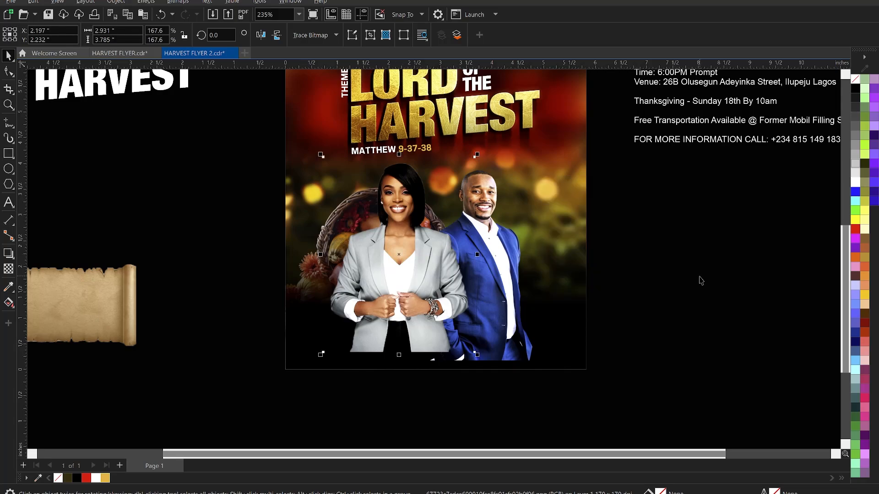
pyautogui.click(708, 271)
pyautogui.click(400, 248)
# Reset Color Balance on the woman's photo and apply Cyan–Red 10, Magenta–Green 9, Yellow–Blue 0.
pyautogui.click(146, 1)
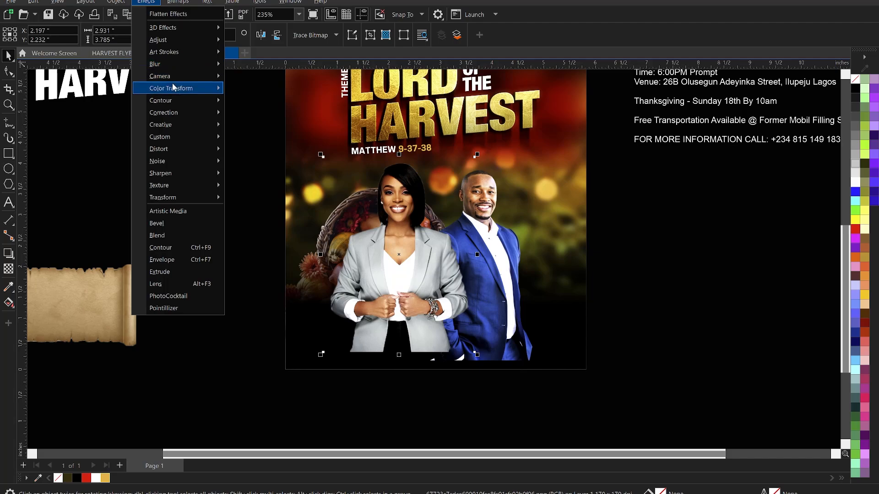
pyautogui.moveTo(174, 42)
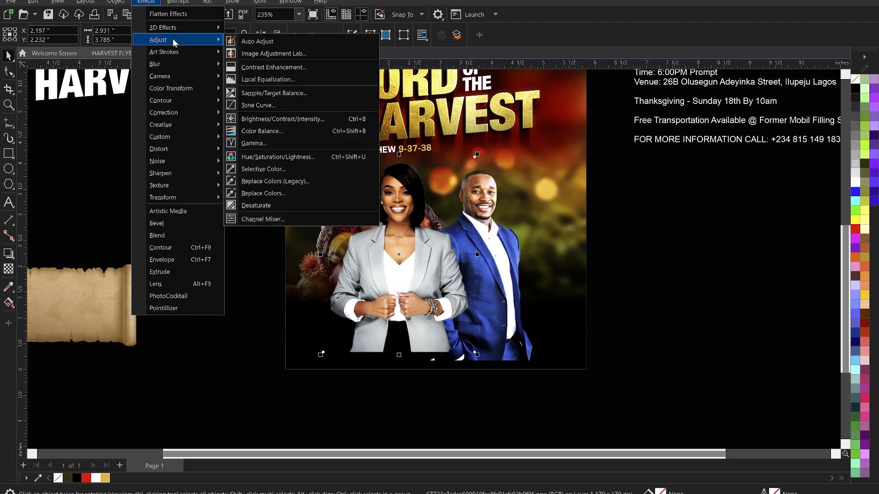
pyautogui.click(265, 131)
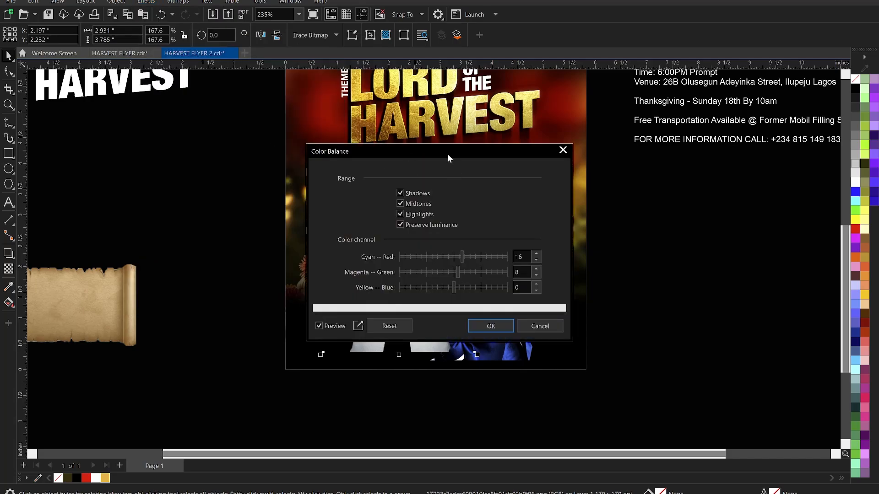
pyautogui.moveTo(447, 154); pyautogui.dragTo(701, 126)
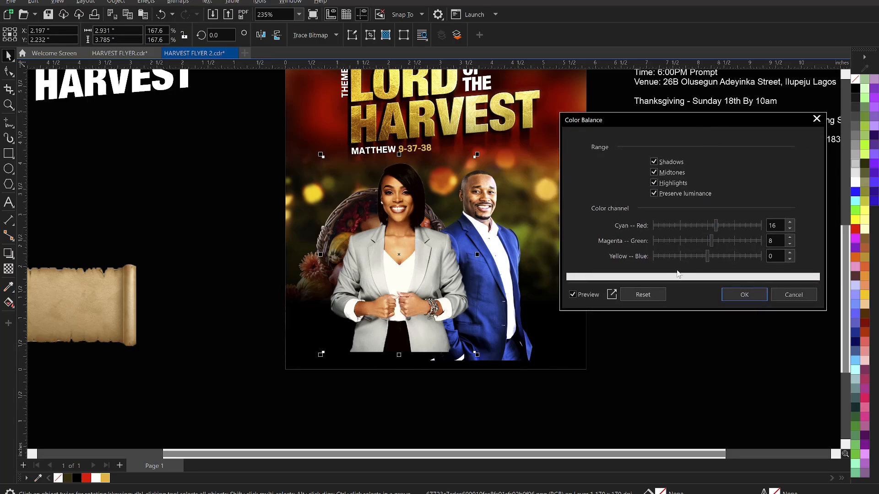
pyautogui.click(643, 294)
pyautogui.moveTo(712, 241); pyautogui.dragTo(716, 242)
pyautogui.click(710, 223)
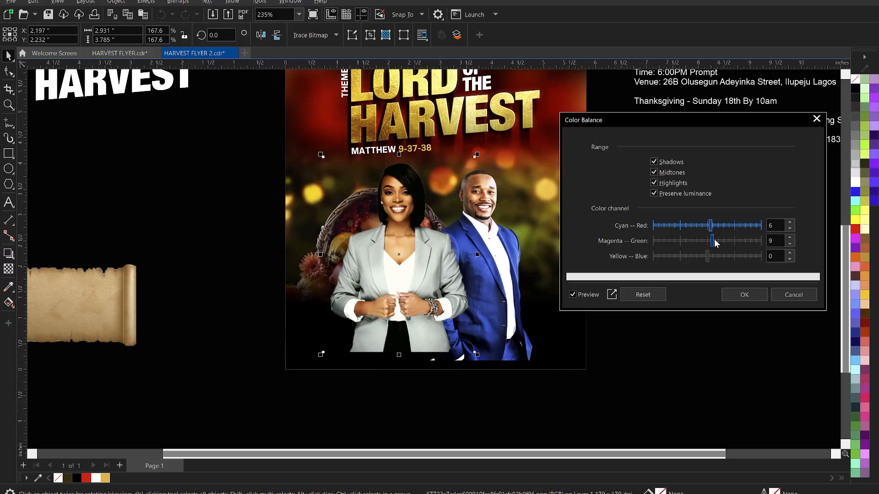
pyautogui.click(714, 241)
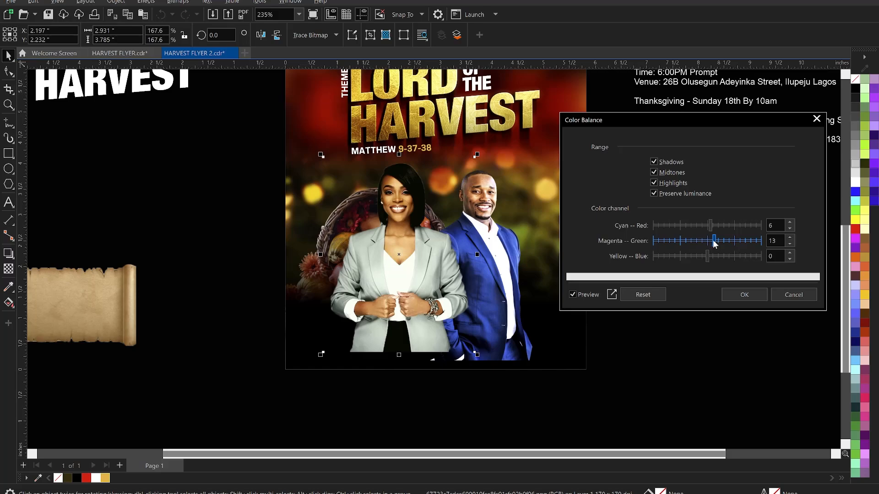
pyautogui.moveTo(712, 229); pyautogui.dragTo(715, 228)
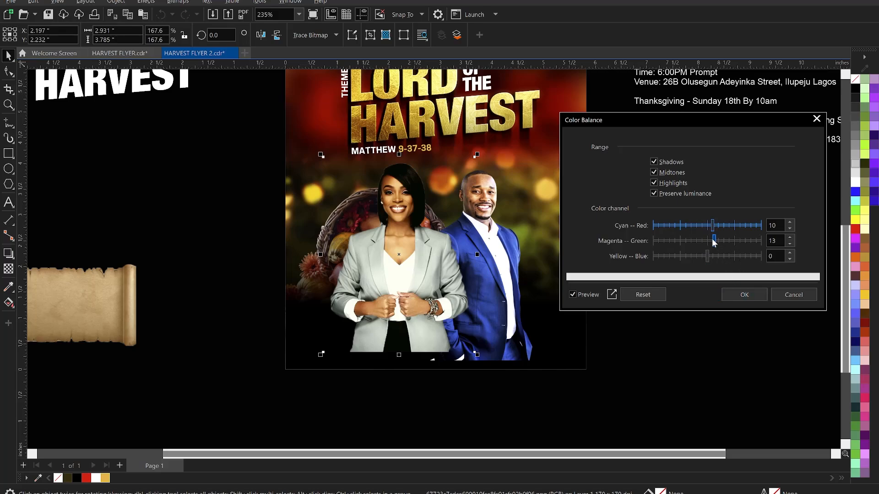
pyautogui.moveTo(713, 240); pyautogui.dragTo(712, 240)
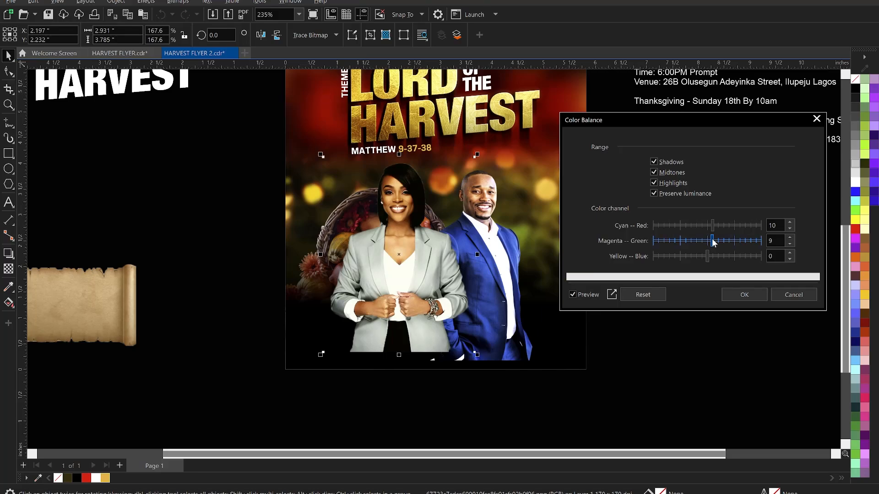
pyautogui.click(743, 291)
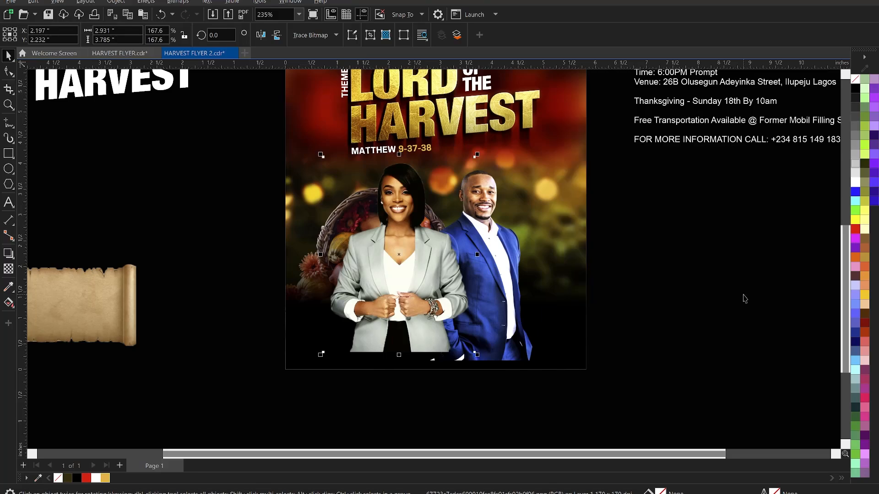
# Apply Color Balance to the man's photo with Cyan–Red 19 and Magenta–Green 14.
pyautogui.click(524, 236)
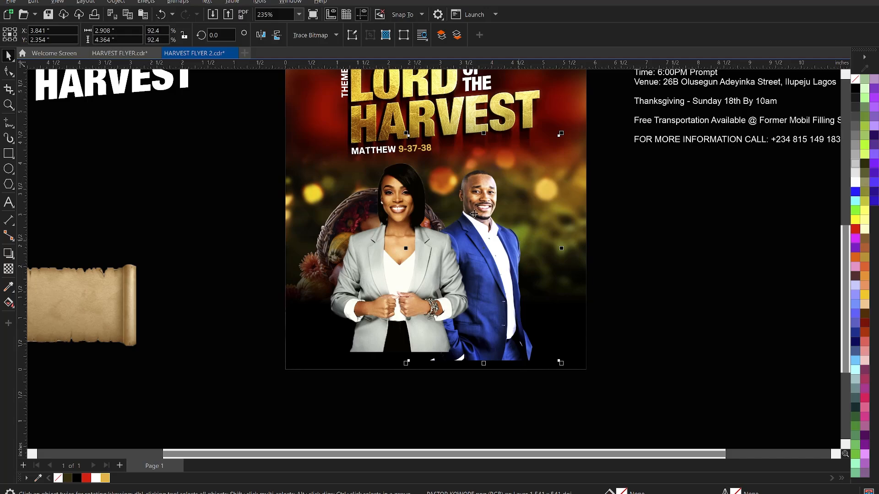
pyautogui.click(146, 2)
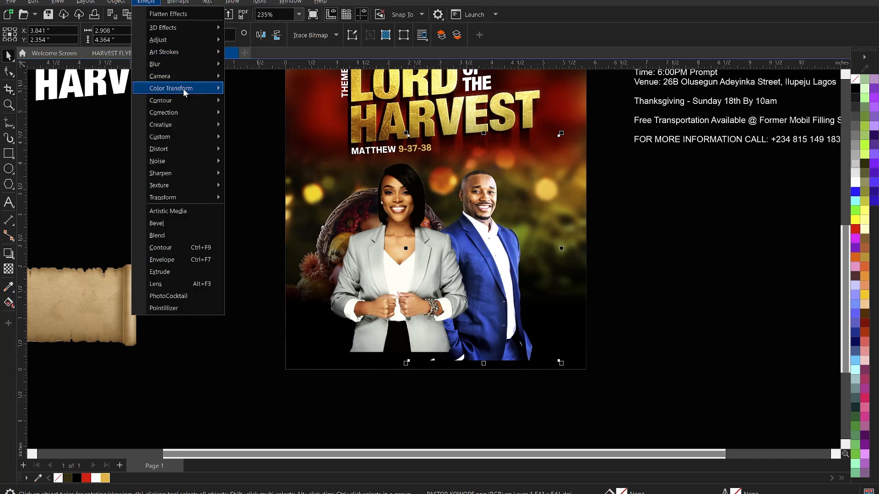
pyautogui.moveTo(176, 40)
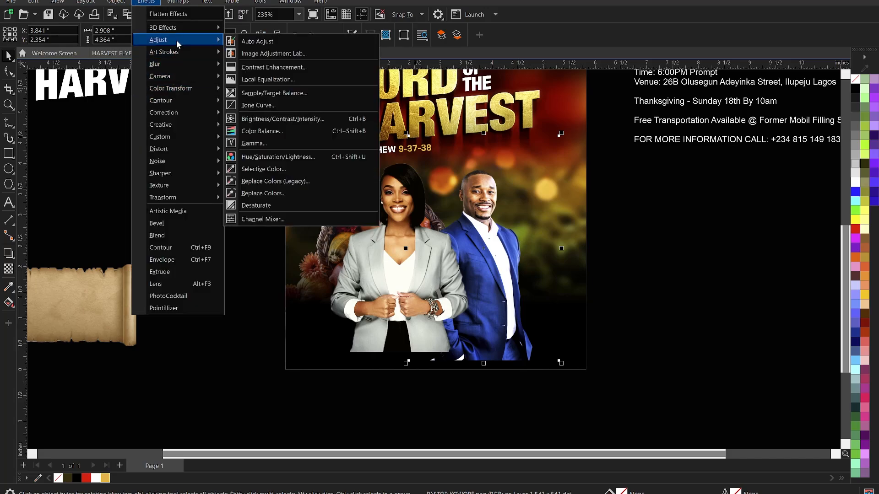
pyautogui.click(271, 131)
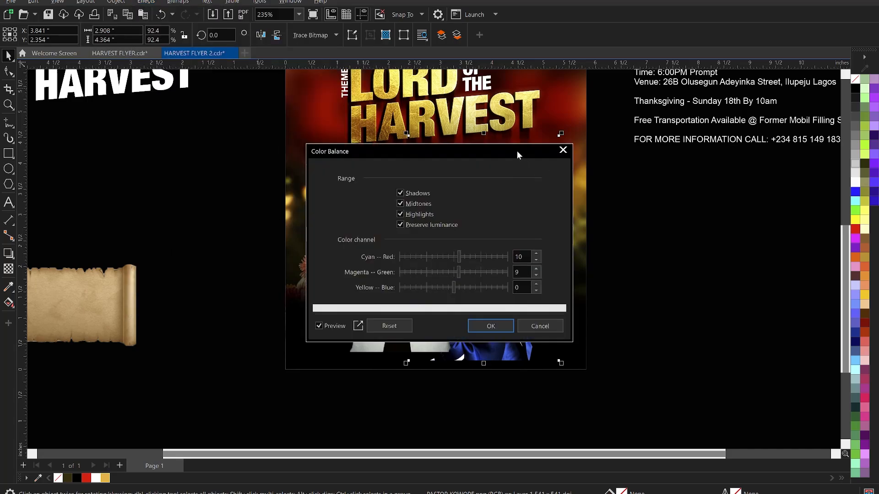
pyautogui.moveTo(724, 129); pyautogui.dragTo(759, 131)
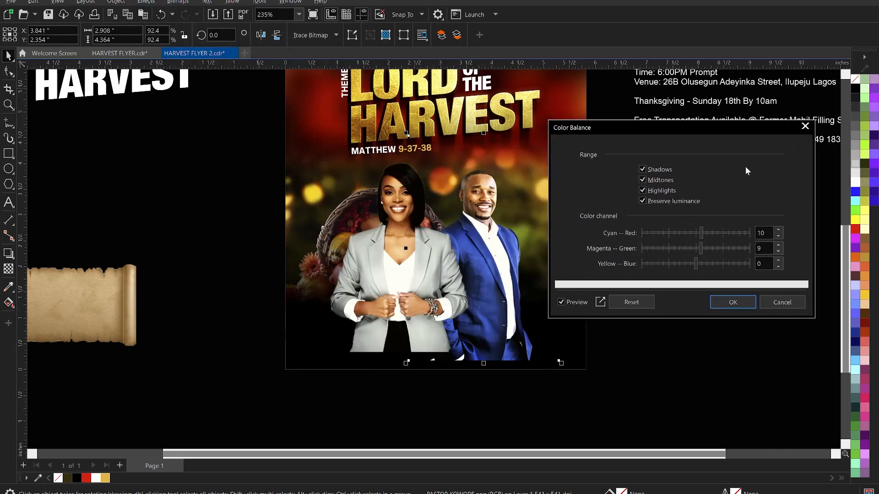
pyautogui.click(703, 248)
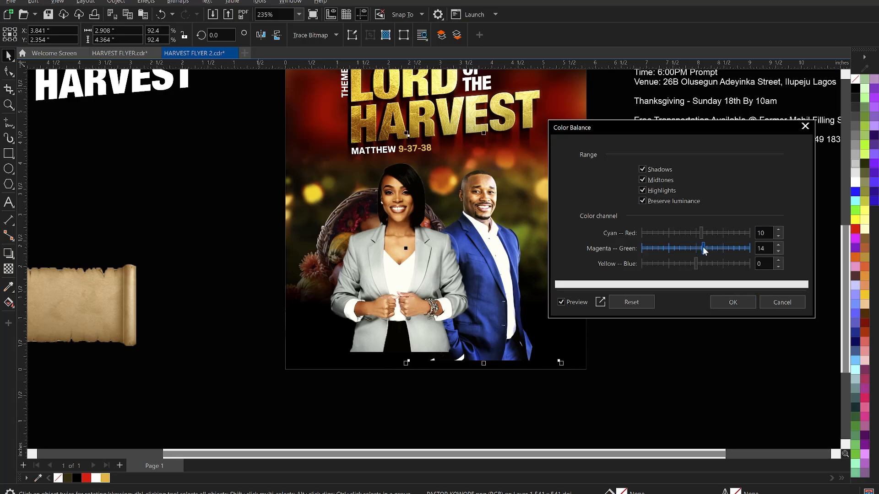
pyautogui.moveTo(701, 233); pyautogui.dragTo(705, 236)
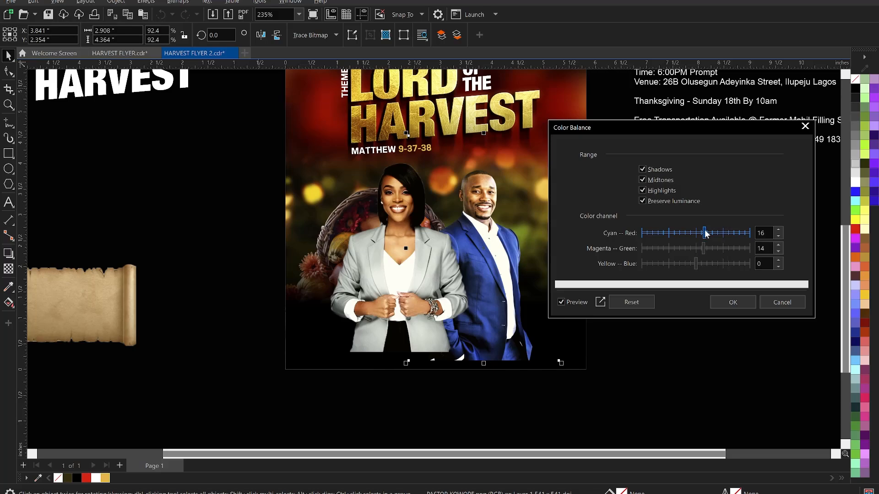
pyautogui.click(706, 234)
pyautogui.click(730, 301)
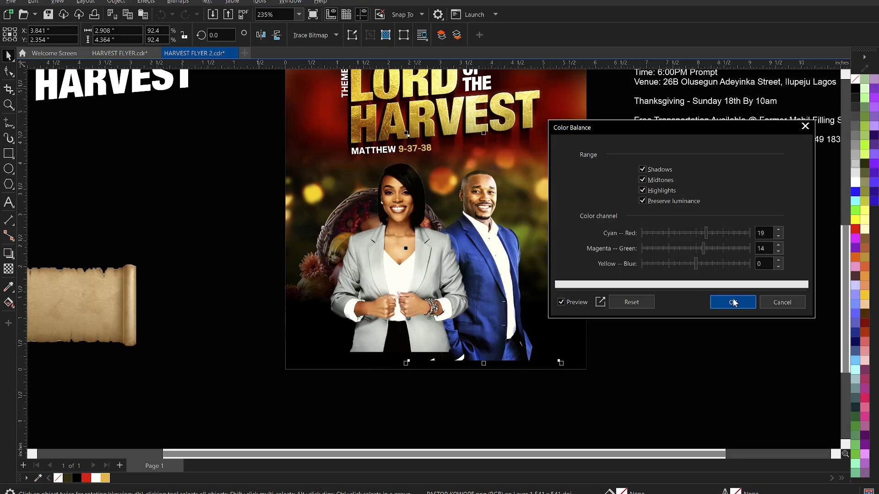
pyautogui.click(685, 278)
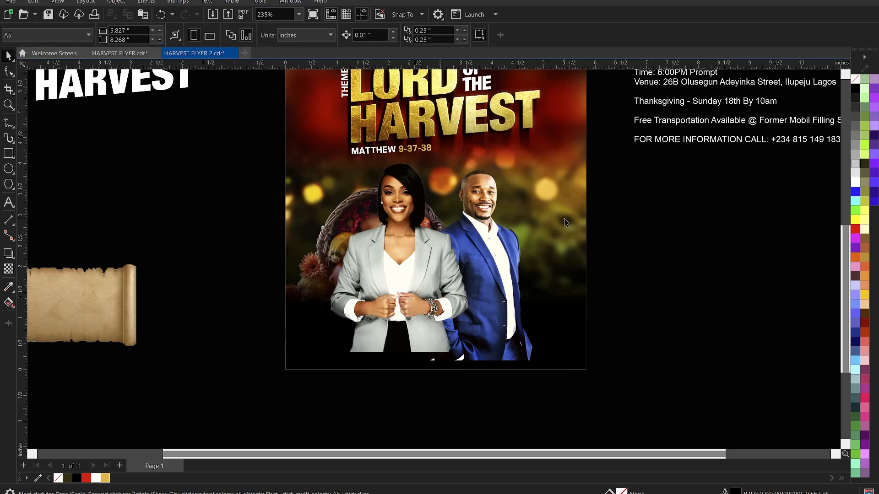
# Drag both host photos' bottom nodes upward with the Shape tool so they end along one line.
pyautogui.scroll(-1, 556, 212)
pyautogui.click(439, 241)
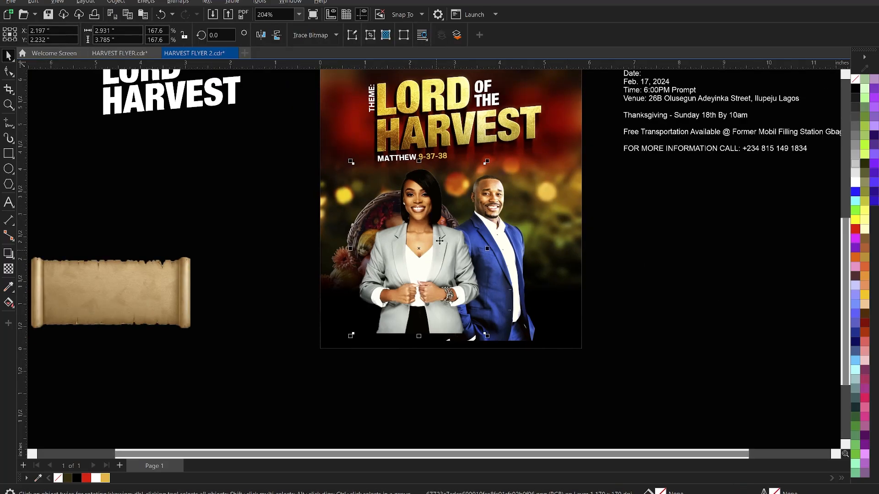
pyautogui.click(8, 71)
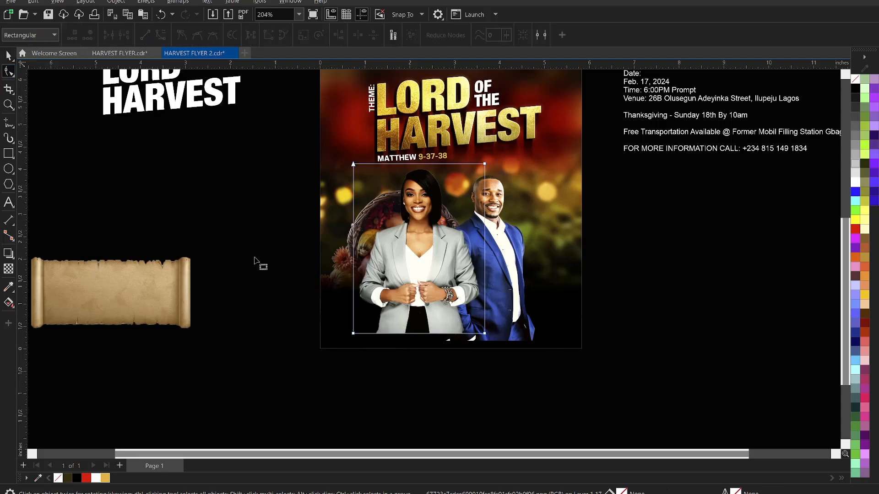
pyautogui.moveTo(249, 289); pyautogui.dragTo(545, 365)
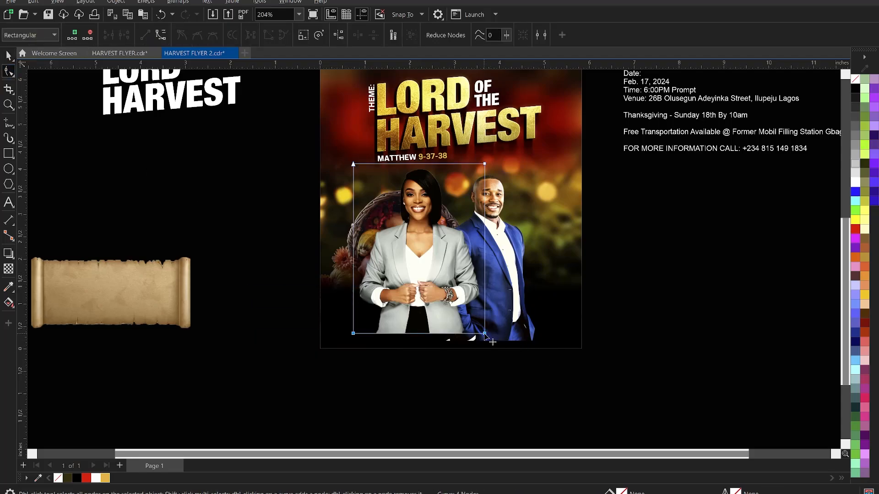
pyautogui.moveTo(485, 331); pyautogui.dragTo(485, 310)
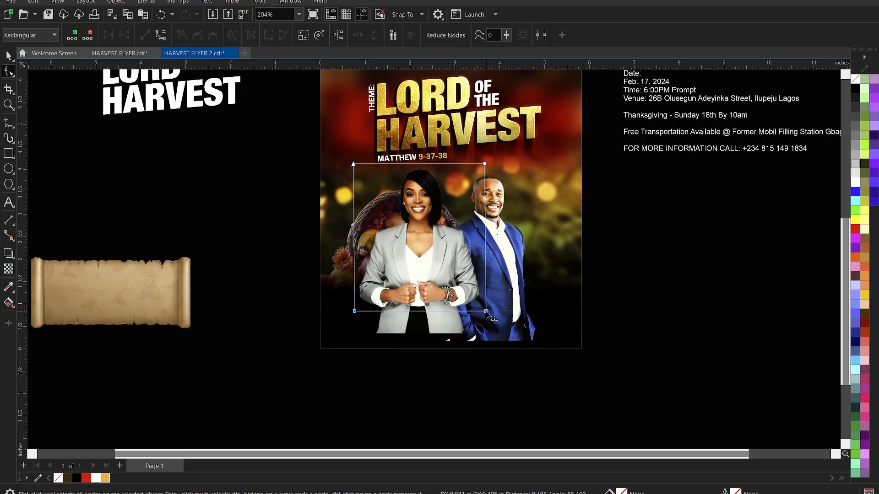
pyautogui.click(498, 323)
pyautogui.moveTo(400, 310); pyautogui.dragTo(555, 311)
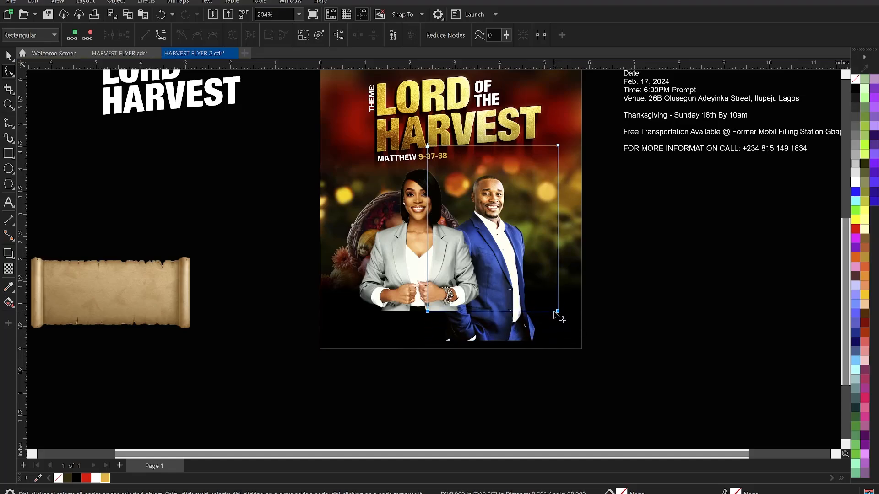
pyautogui.press('Escape')
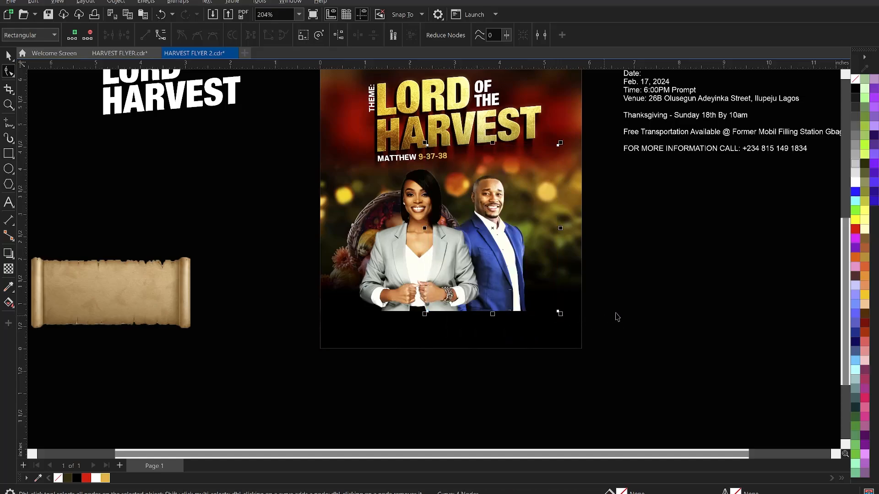
pyautogui.press('space')
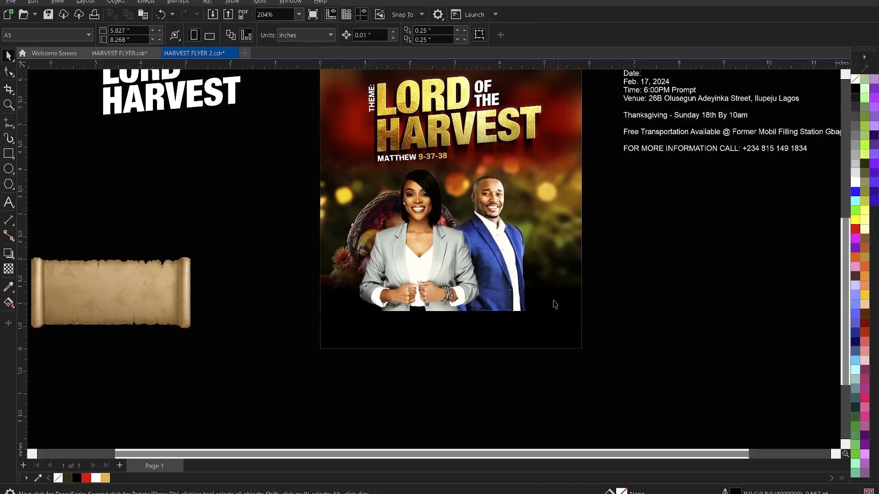
# Inspect the background PowerClip's basket image, then finish editing its contents.
pyautogui.doubleClick(347, 330)
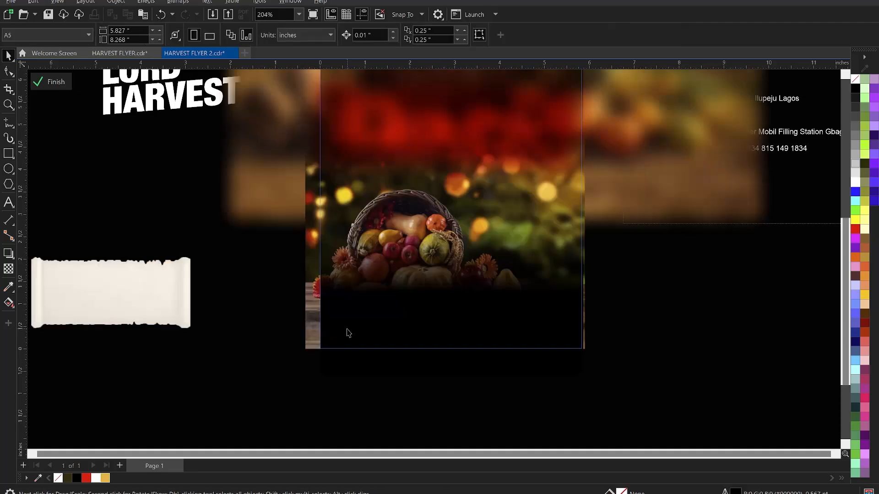
pyautogui.click(345, 337)
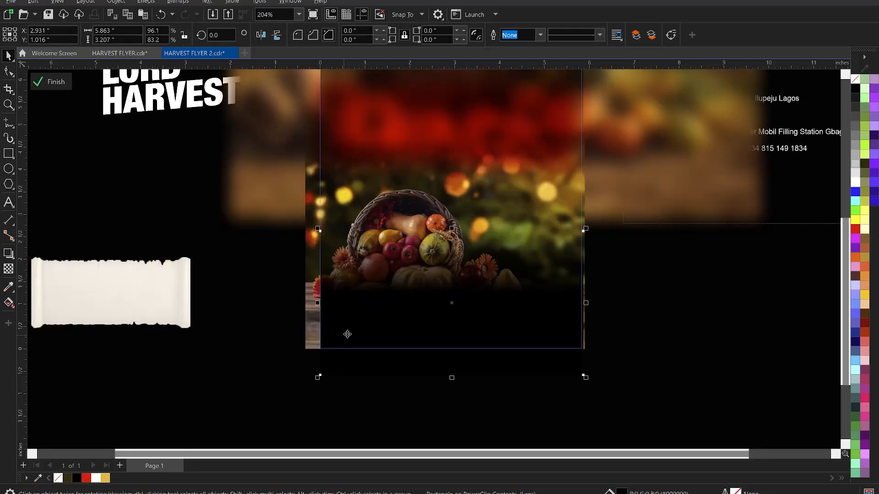
pyautogui.keyDown('ctrl'); pyautogui.click(689, 360); pyautogui.keyUp('ctrl')
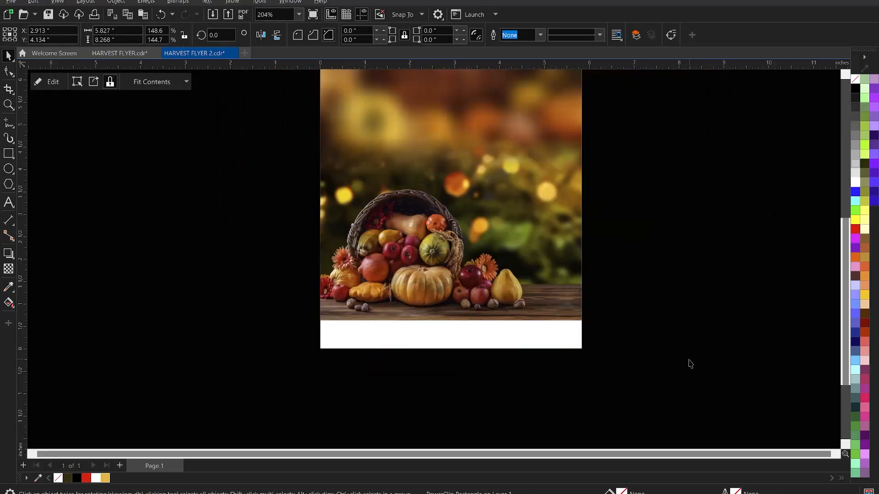
pyautogui.hotkey('ctrl', 'v')
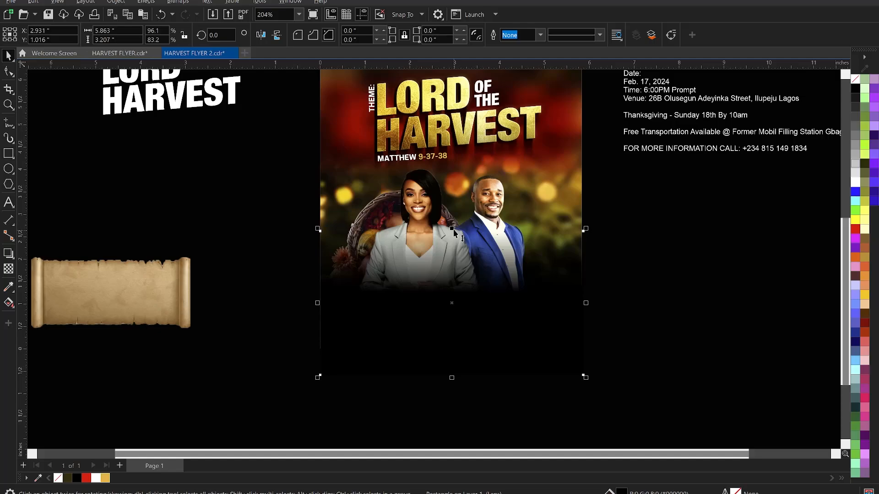
# Lower the dark gradient overlay's top edge and raise its bottom edge to extend the fade.
pyautogui.moveTo(452, 229); pyautogui.dragTo(453, 245)
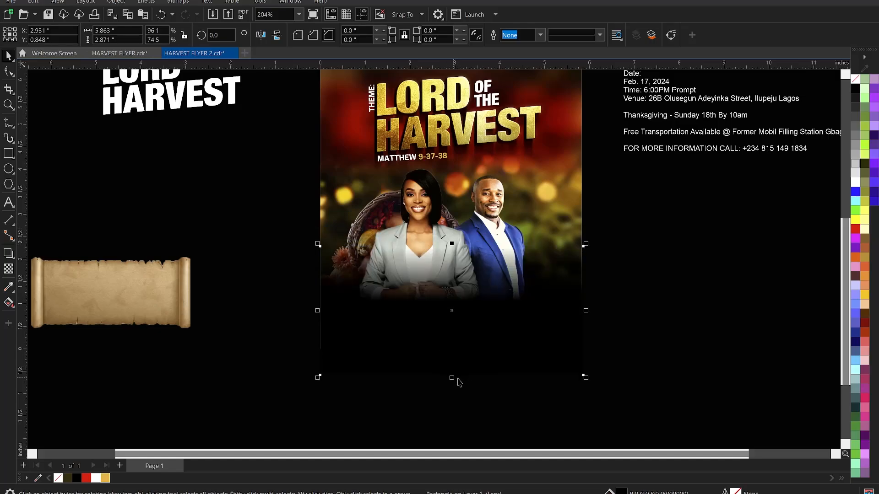
pyautogui.moveTo(453, 382); pyautogui.dragTo(457, 350)
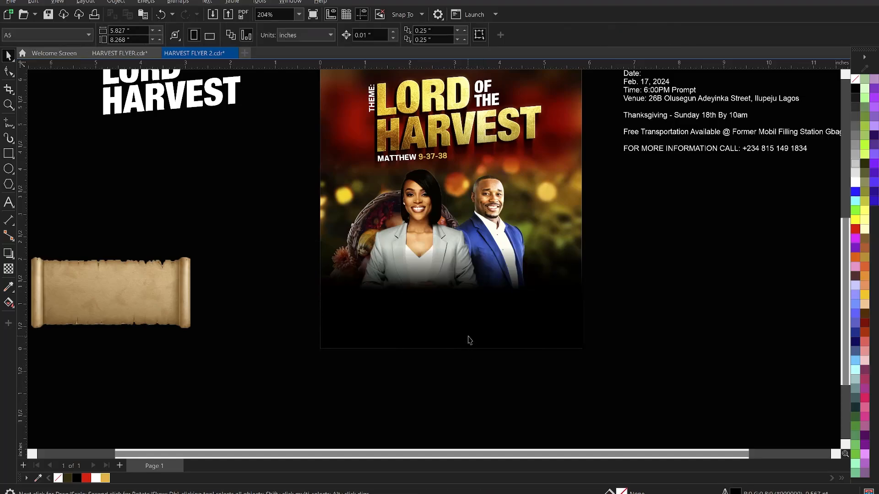
pyautogui.scroll(-2, 481, 309)
# Zoom in on the flyer and nudge the LORD OF THE HARVEST title group upward.
pyautogui.press('z')
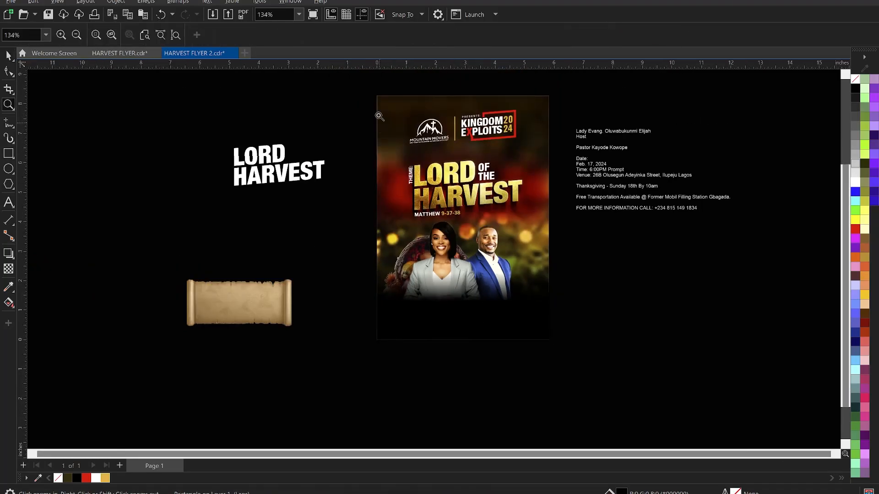
pyautogui.moveTo(361, 87); pyautogui.dragTo(564, 351)
pyautogui.press('space')
pyautogui.click(274, 167)
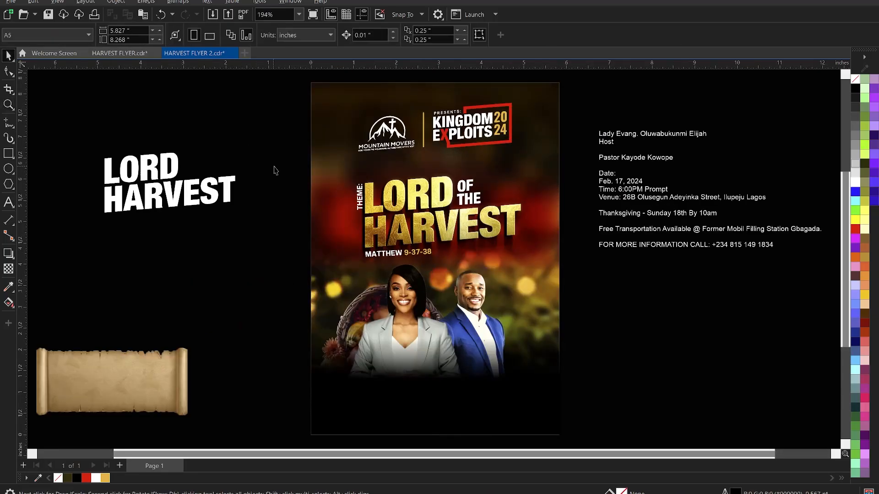
pyautogui.moveTo(275, 166); pyautogui.dragTo(449, 265)
pyautogui.click(404, 233)
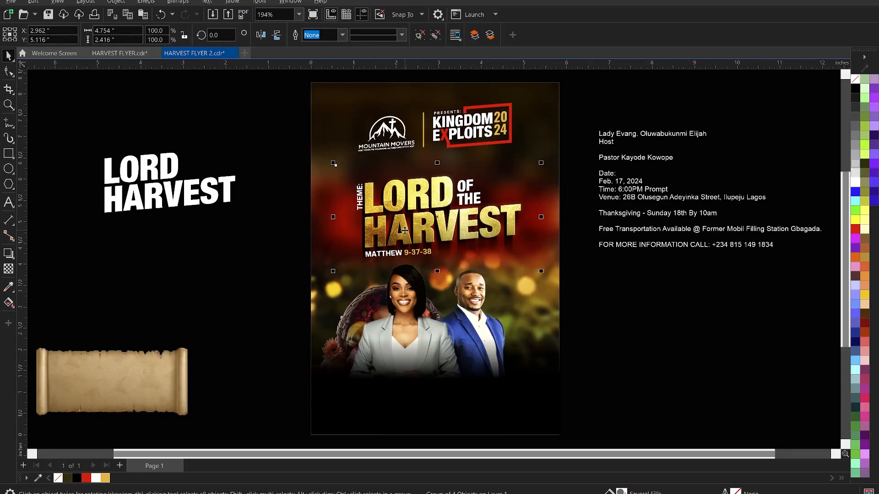
pyautogui.press('Delete')
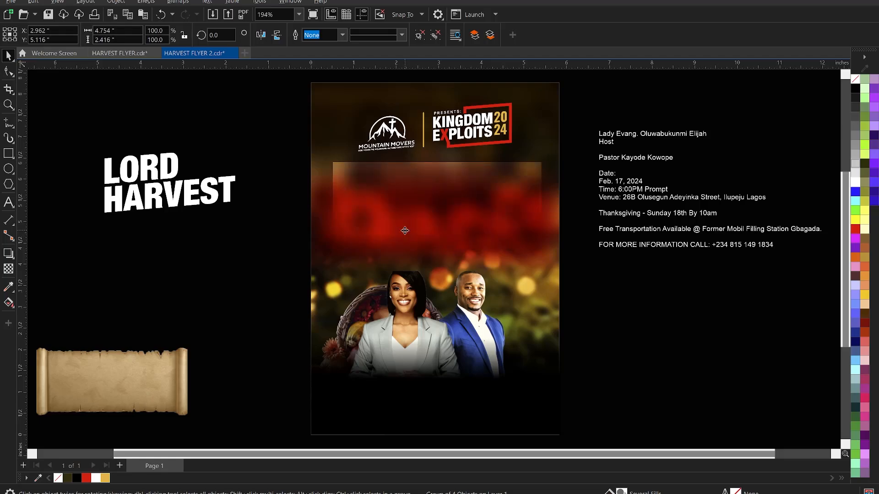
pyautogui.press('Up')
pyautogui.press('Up')
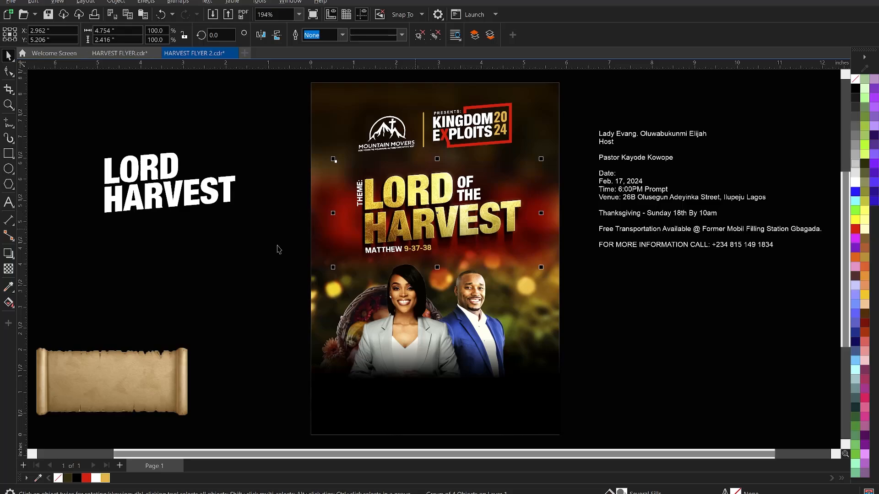
pyautogui.click(298, 278)
# Nudge the hosts' photo and the MATTHEW scripture line up three steps together.
pyautogui.click(403, 309)
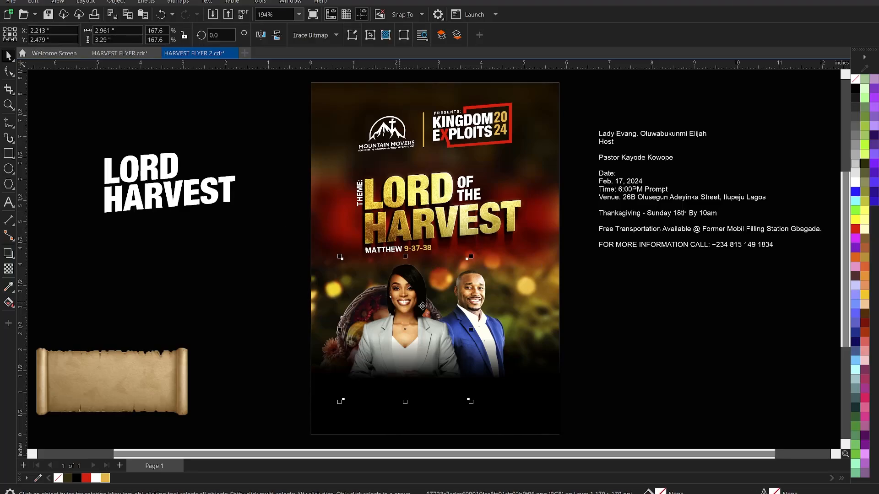
pyautogui.keyDown('shift'); pyautogui.click(481, 302); pyautogui.keyUp('shift')
pyautogui.press('Up')
pyautogui.press('Up')
pyautogui.press('Up')
pyautogui.press('Up')
pyautogui.press('Up')
pyautogui.press('Up')
pyautogui.press('Up')
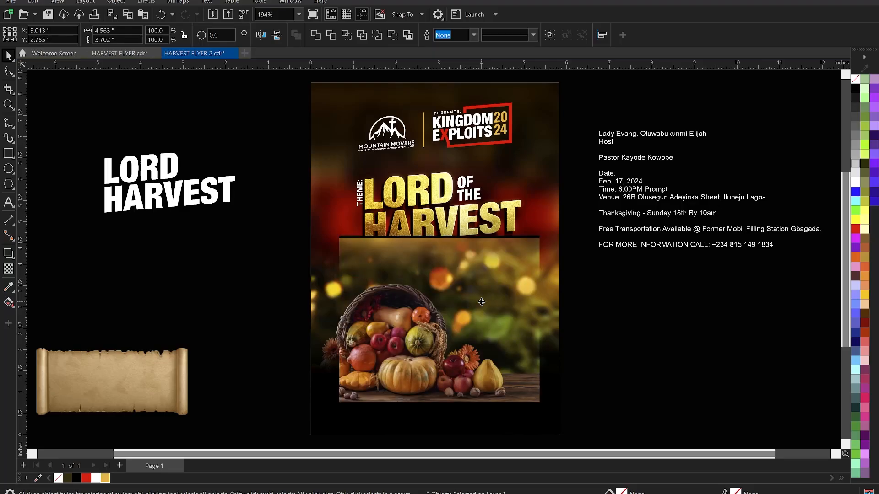
pyautogui.press('Up')
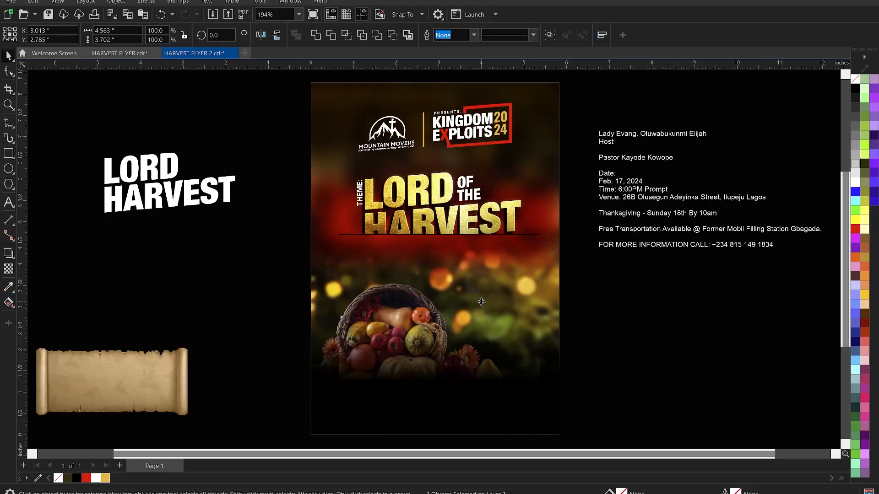
pyautogui.press('Up')
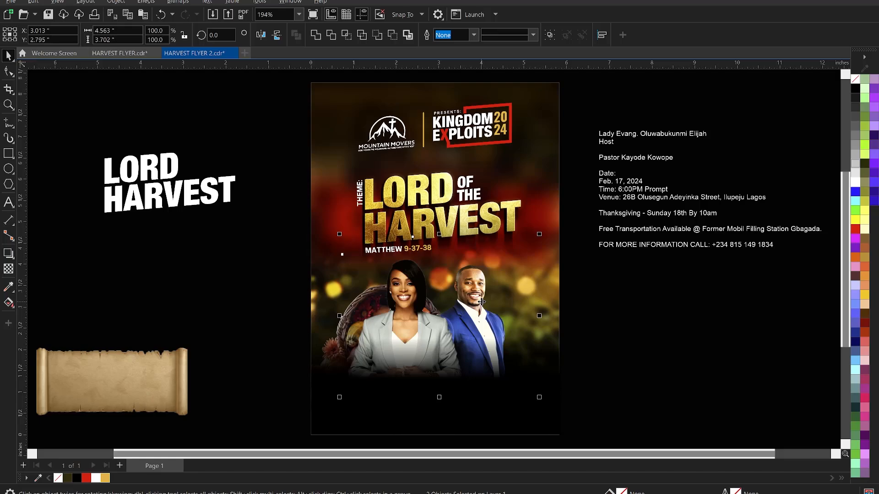
pyautogui.click(403, 415)
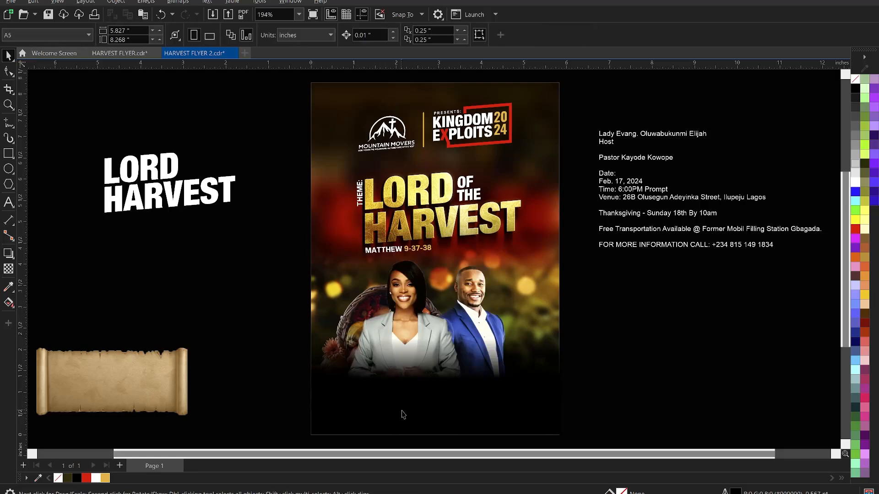
# Extend the dark bottom rectangle higher and zoom to show the flyer with its side text.
pyautogui.click(403, 415)
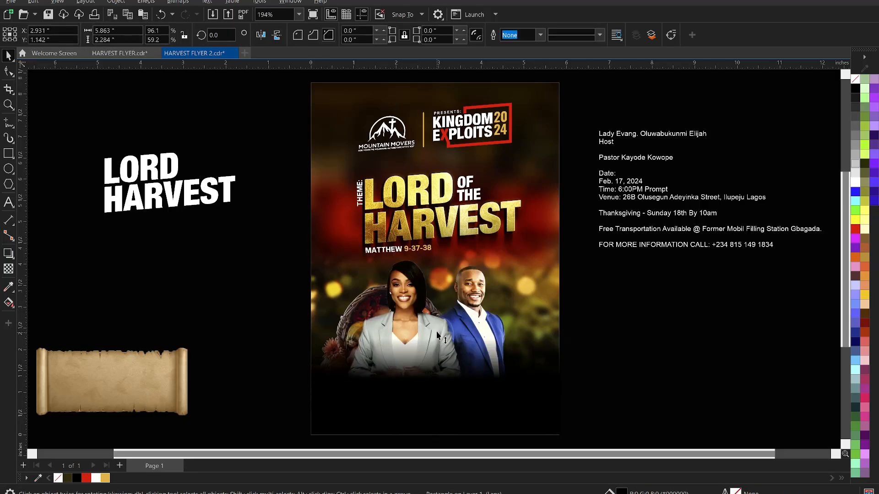
pyautogui.moveTo(437, 335); pyautogui.dragTo(438, 327)
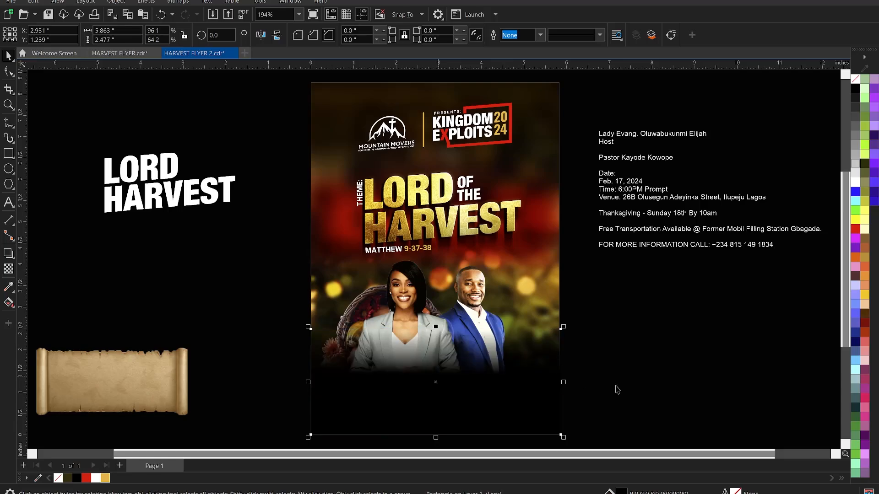
pyautogui.click(634, 383)
pyautogui.scroll(-2, 460, 314)
pyautogui.press('z')
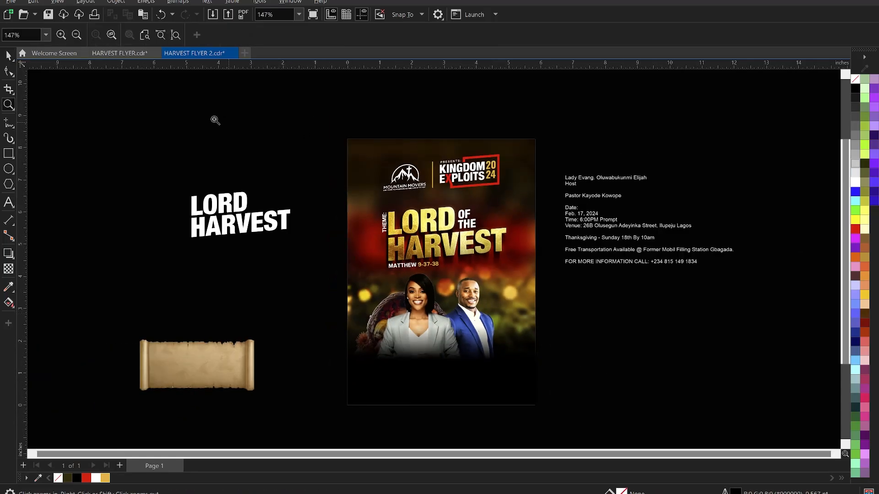
pyautogui.moveTo(169, 117); pyautogui.dragTo(654, 429)
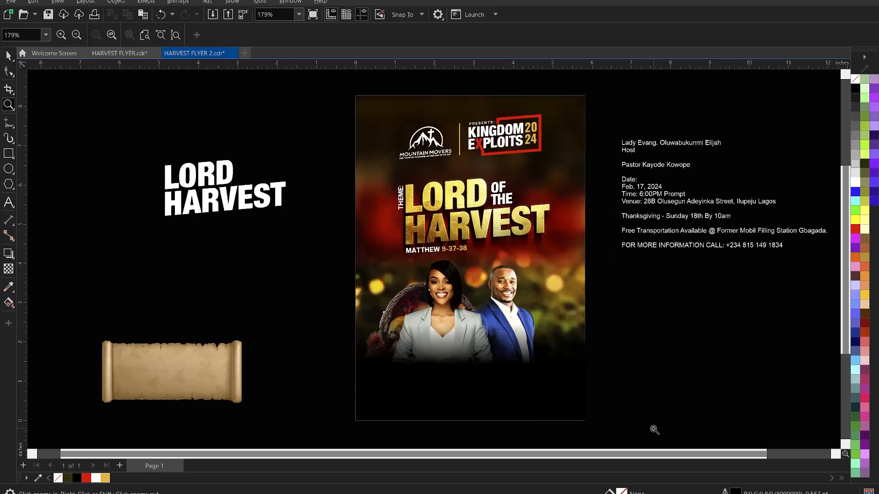
pyautogui.press('space')
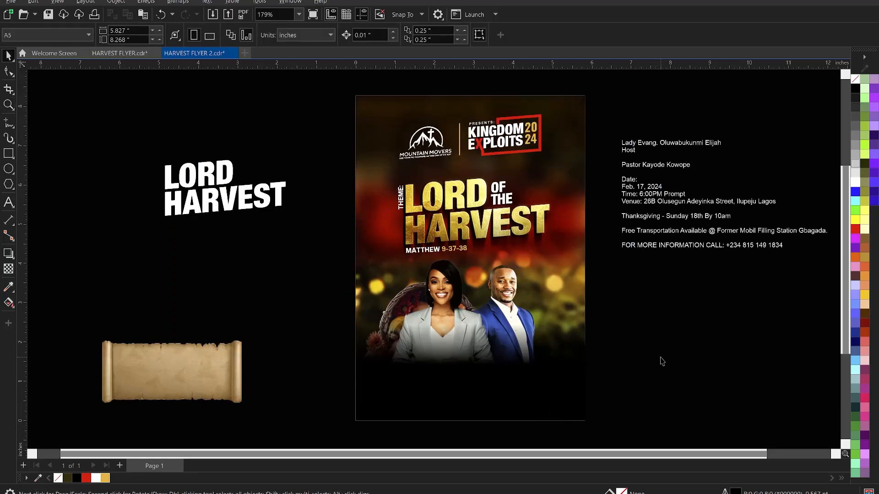
# Cut the first host's name and title lines from the event details text and save.
pyautogui.hotkey('ctrl', 's')
pyautogui.click(682, 168)
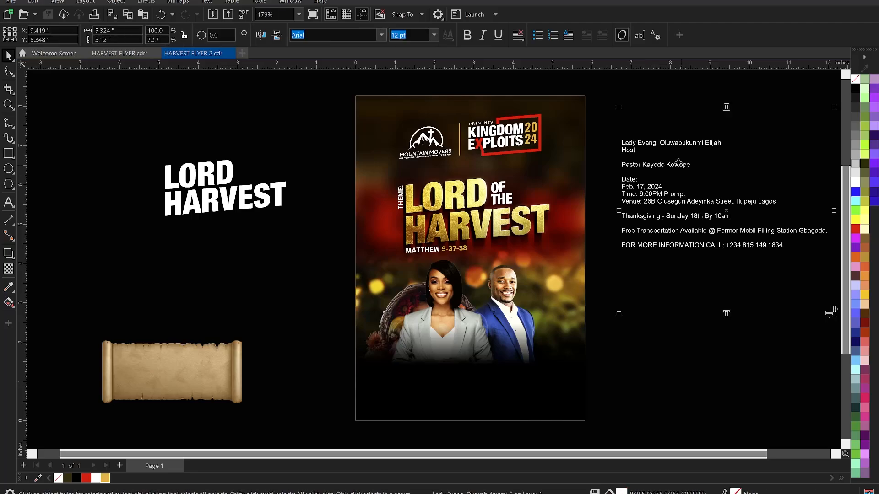
pyautogui.click(645, 151)
pyautogui.doubleClick(645, 151)
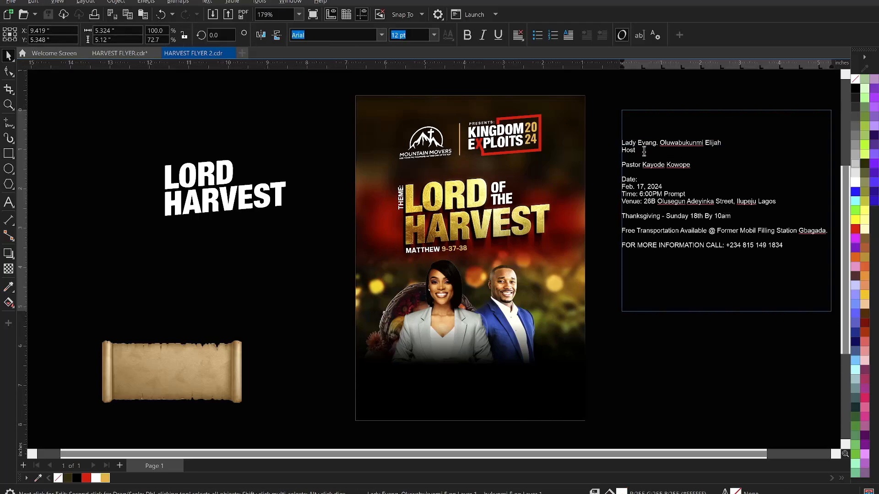
pyautogui.moveTo(645, 151); pyautogui.dragTo(612, 139)
pyautogui.hotkey('ctrl', 'x')
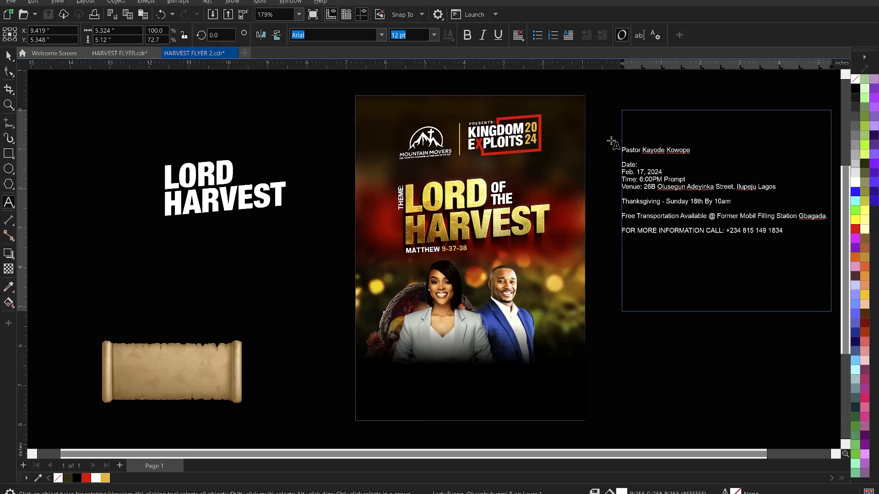
pyautogui.click(689, 402)
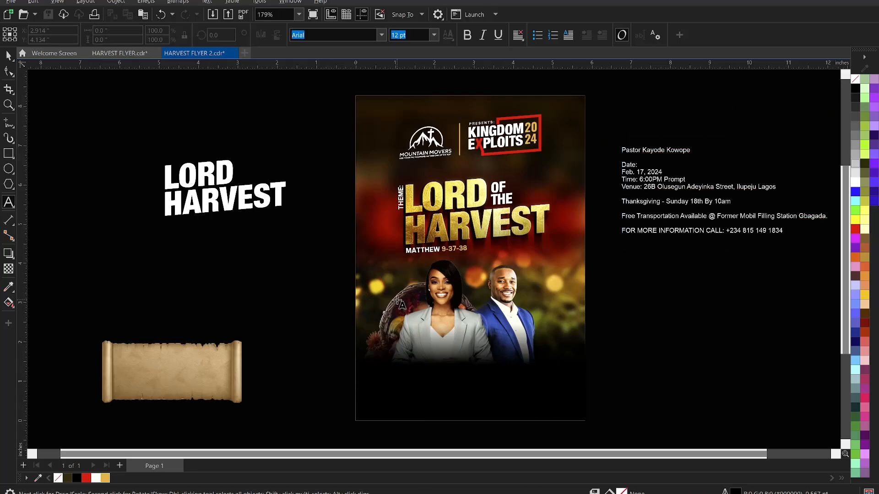
pyautogui.hotkey('ctrl', 's')
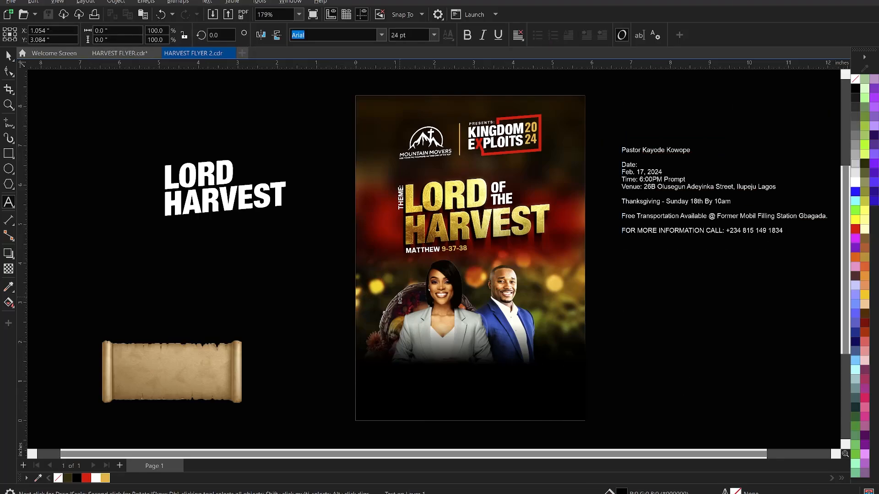
# Paste the host caption onto the flyer over the woman's photo.
pyautogui.click(400, 297)
pyautogui.hotkey('ctrl', 'v')
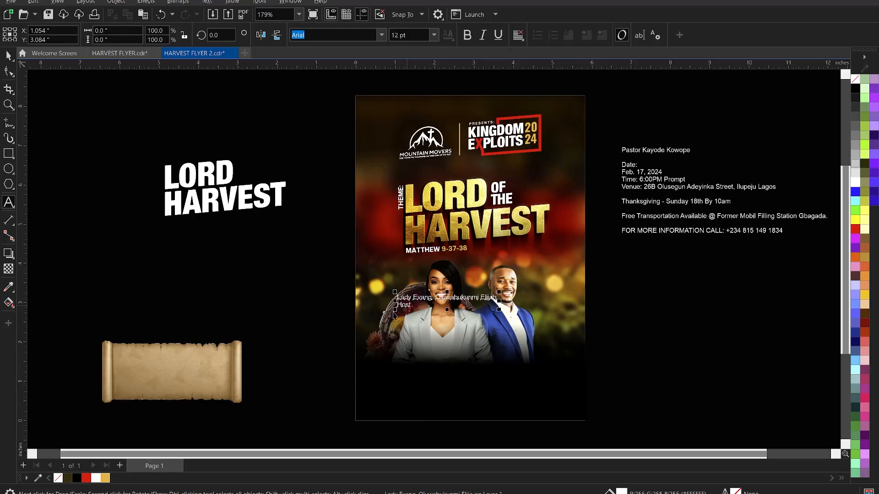
pyautogui.hotkey('ctrl', 'space')
pyautogui.click(307, 306)
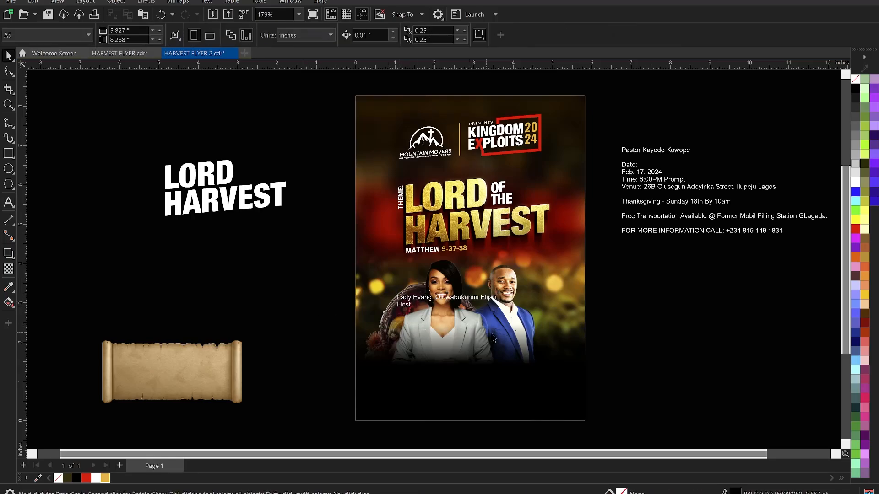
pyautogui.scroll(1, 532, 355)
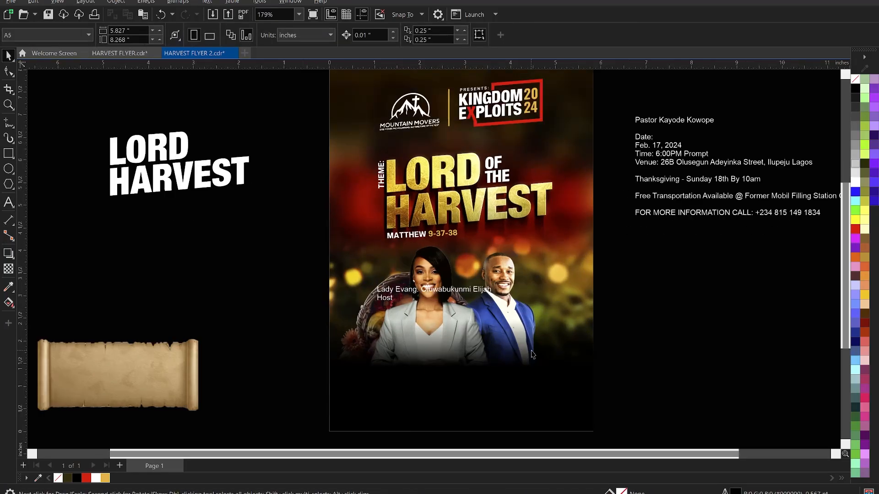
# Inside the background PowerClip, move the basket images up and enlarge them slightly.
pyautogui.doubleClick(361, 308)
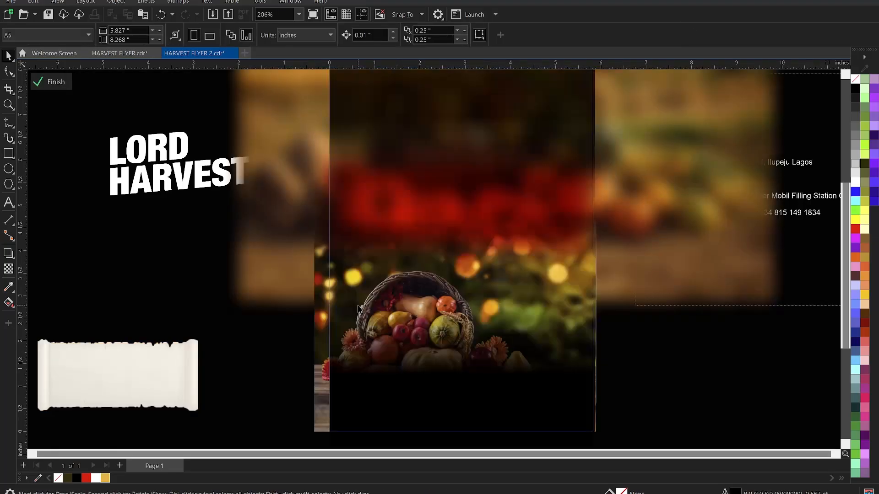
pyautogui.click(318, 430)
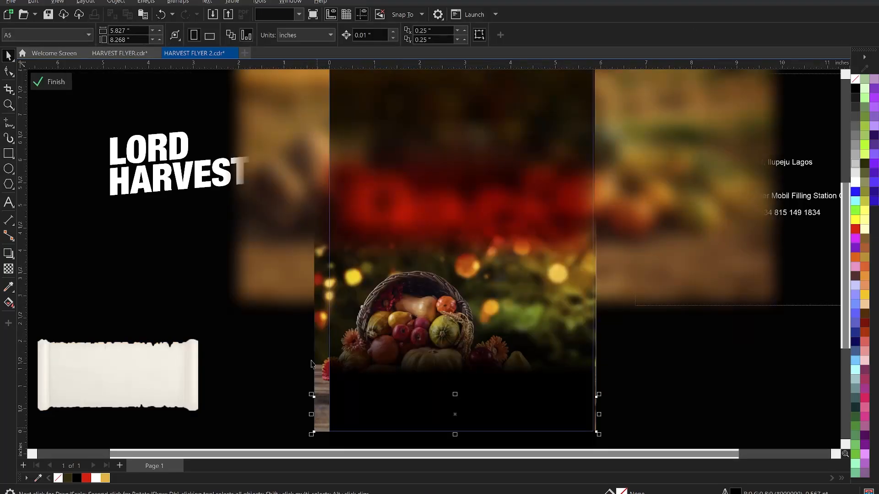
pyautogui.click(318, 325)
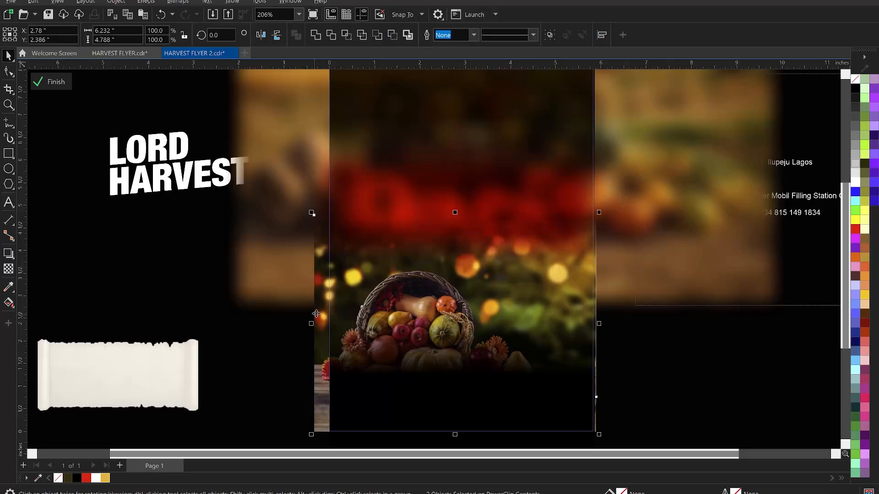
pyautogui.moveTo(317, 309); pyautogui.dragTo(317, 305)
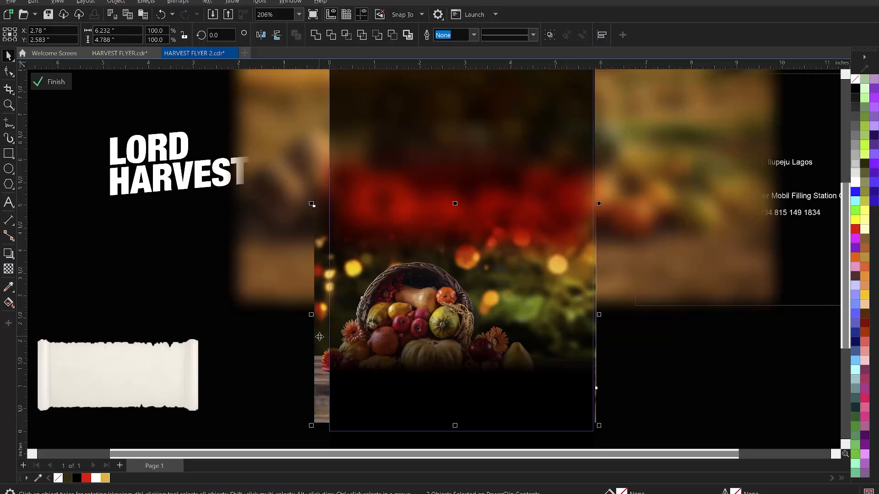
pyautogui.moveTo(320, 335); pyautogui.dragTo(320, 331)
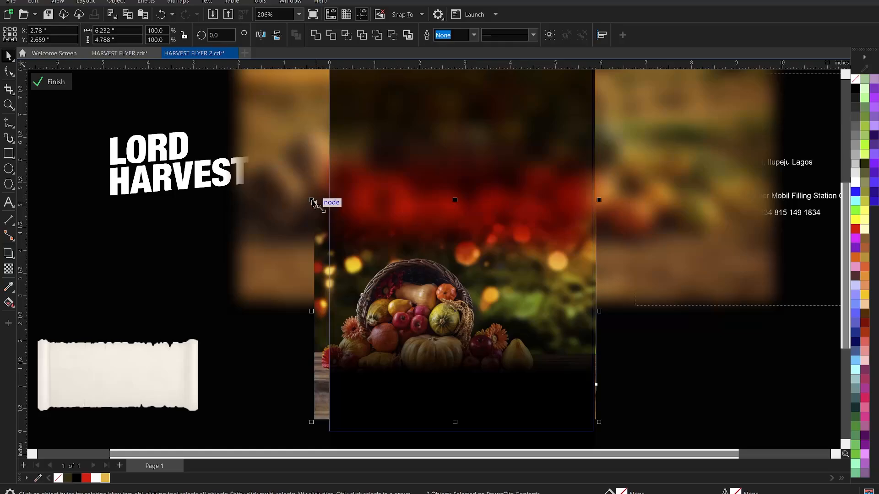
pyautogui.moveTo(311, 200); pyautogui.dragTo(312, 198)
# Stretch the bottom wood strip down to the page edge and finish editing the PowerClip.
pyautogui.click(300, 383)
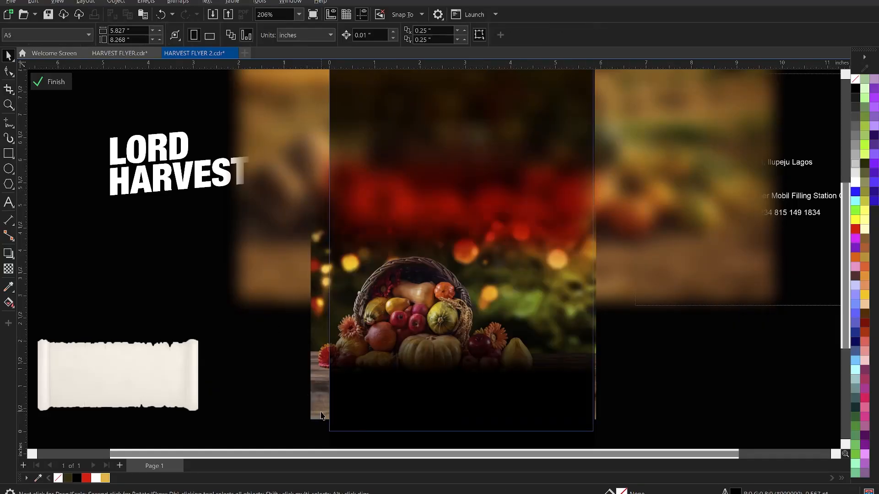
pyautogui.click(320, 412)
pyautogui.moveTo(455, 422); pyautogui.dragTo(578, 432)
pyautogui.keyDown('ctrl'); pyautogui.click(674, 419); pyautogui.keyUp('ctrl')
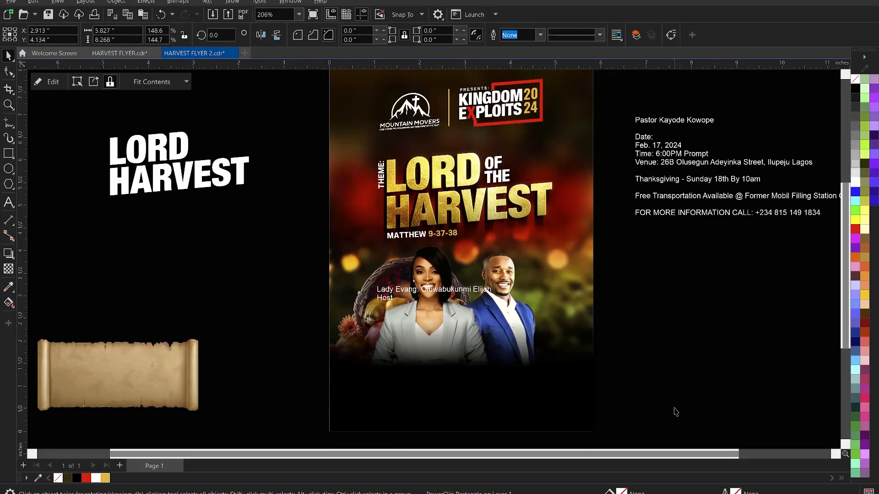
# Break the host caption into separate name lines and right-align it.
pyautogui.click(675, 415)
pyautogui.scroll(1, 493, 351)
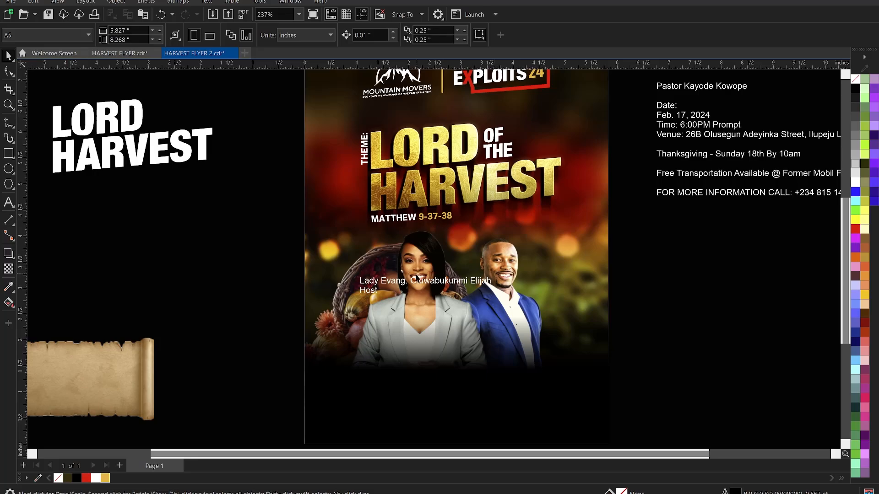
pyautogui.scroll(1, 401, 297)
pyautogui.scroll(2, 401, 297)
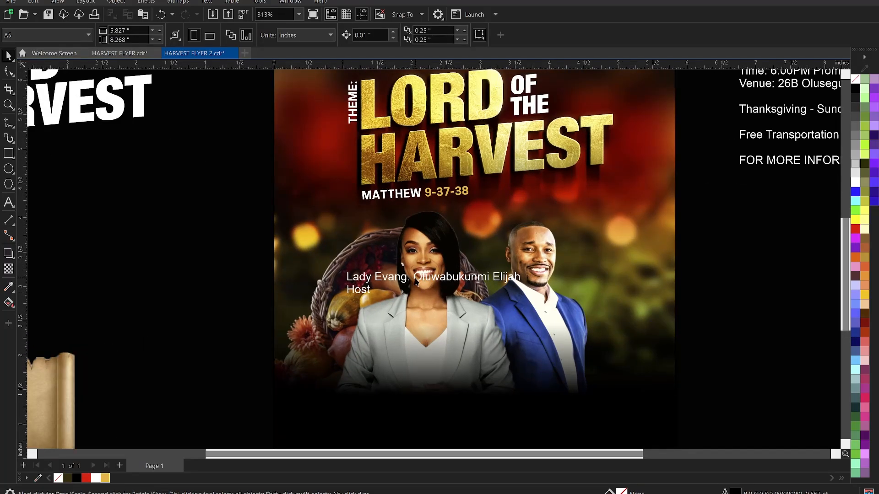
pyautogui.doubleClick(415, 279)
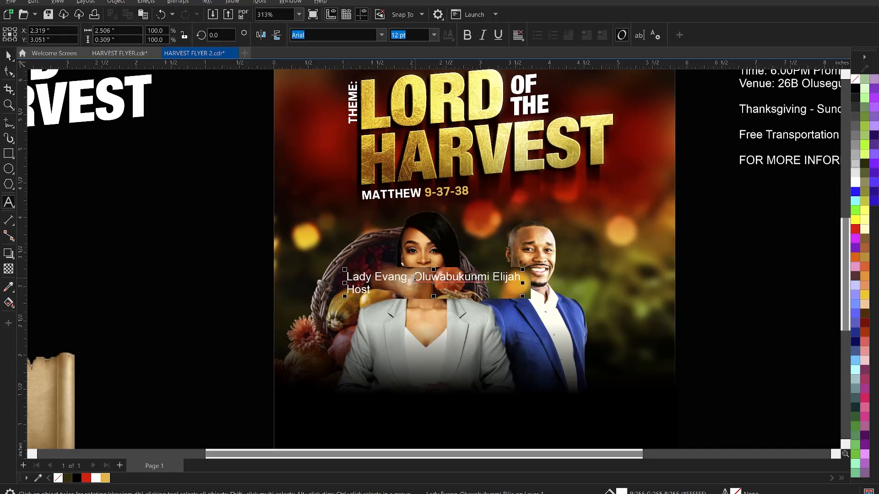
pyautogui.press('Return')
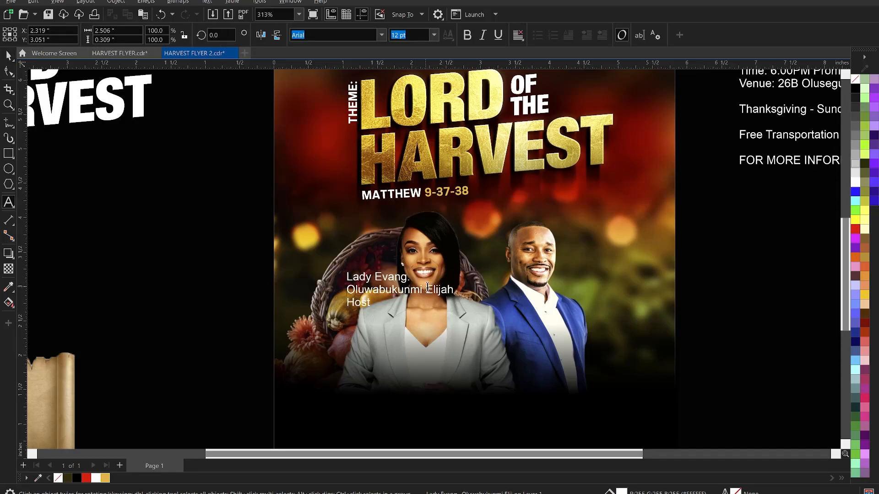
pyautogui.click(428, 288)
pyautogui.press('Return')
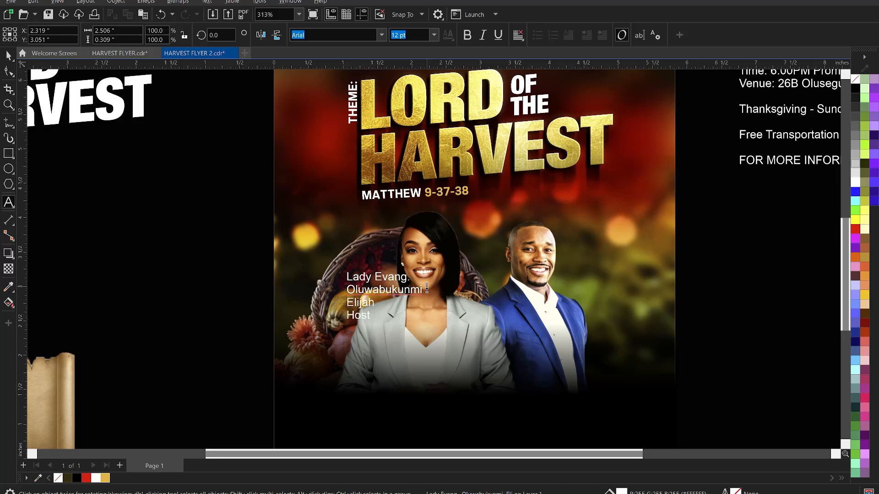
pyautogui.hotkey('ctrl', 'a')
pyautogui.hotkey('ctrl', 'r')
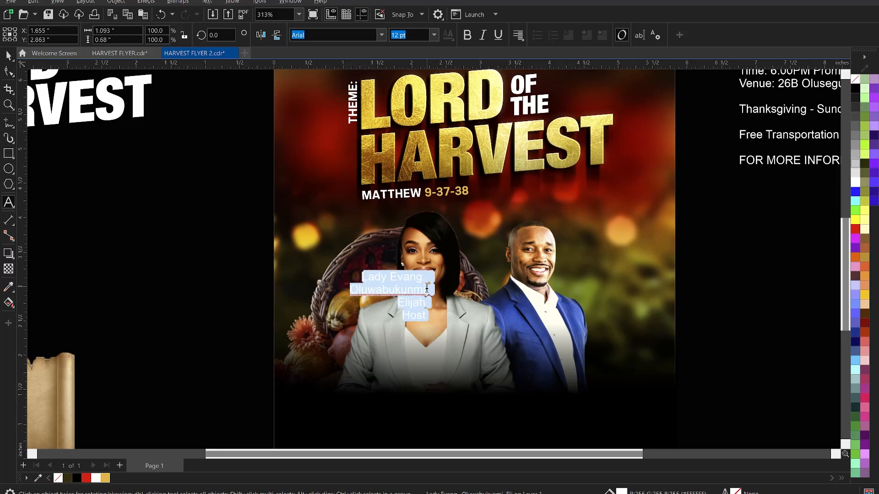
pyautogui.press('Escape')
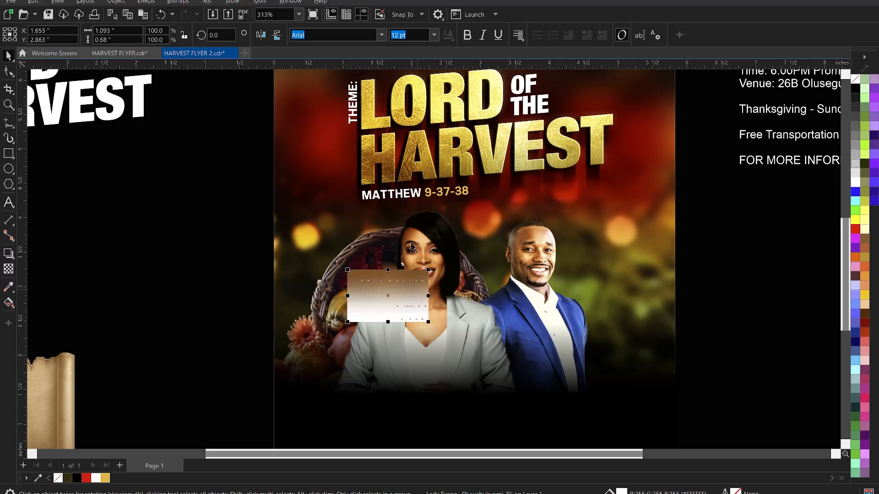
# Set the caption in KonsensBold and convert it to uppercase.
pyautogui.click(381, 35)
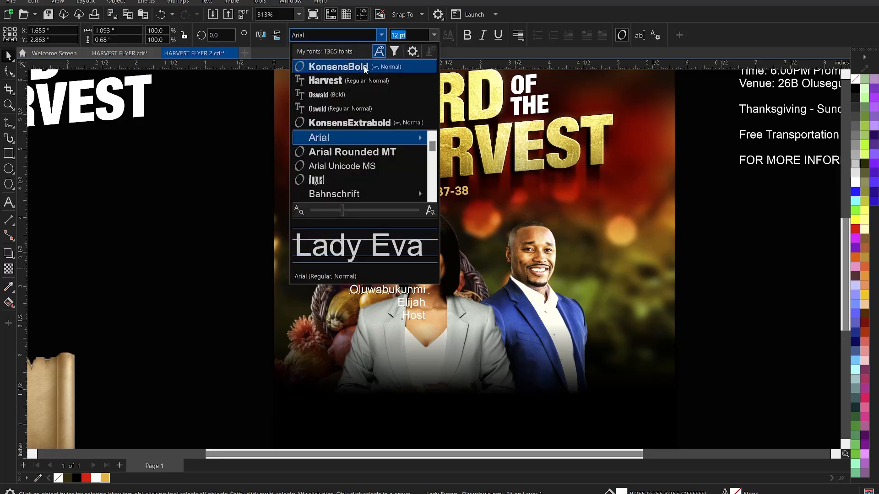
pyautogui.click(364, 67)
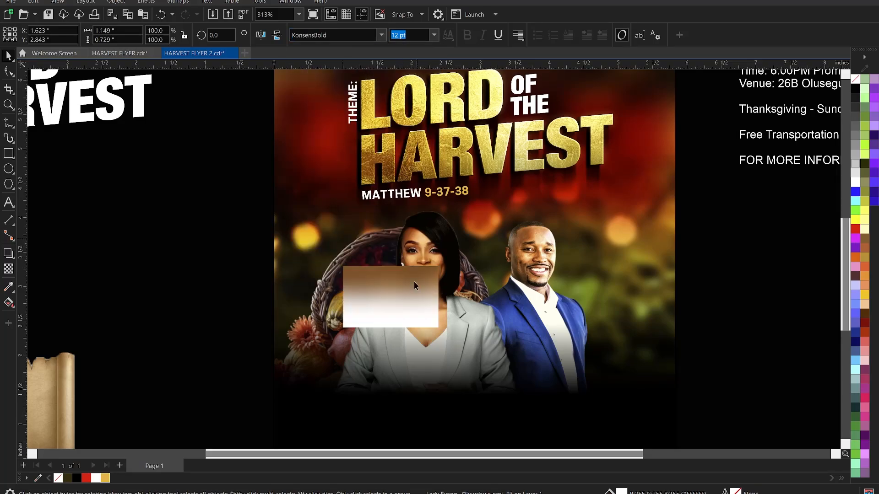
pyautogui.click(406, 281)
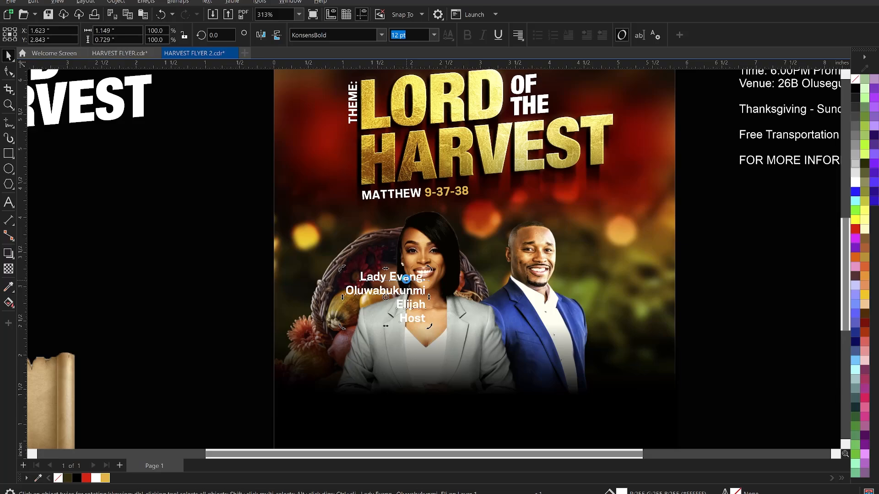
pyautogui.doubleClick(407, 282)
pyautogui.rightClick(407, 281)
pyautogui.moveTo(474, 324)
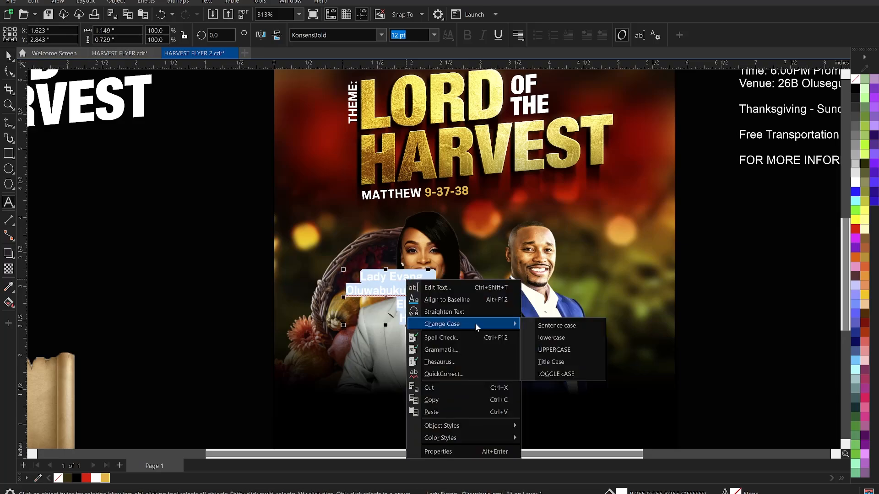
pyautogui.click(574, 351)
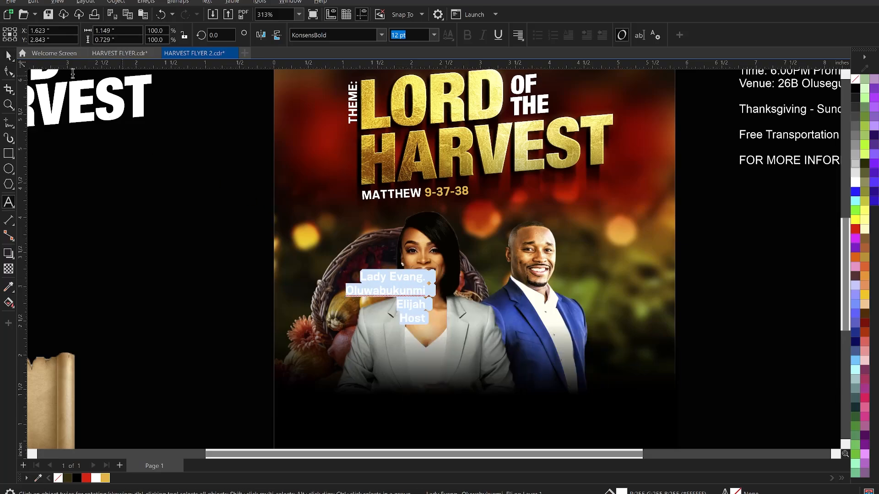
# Tighten the caption's line spacing.
pyautogui.click(10, 56)
pyautogui.click(8, 74)
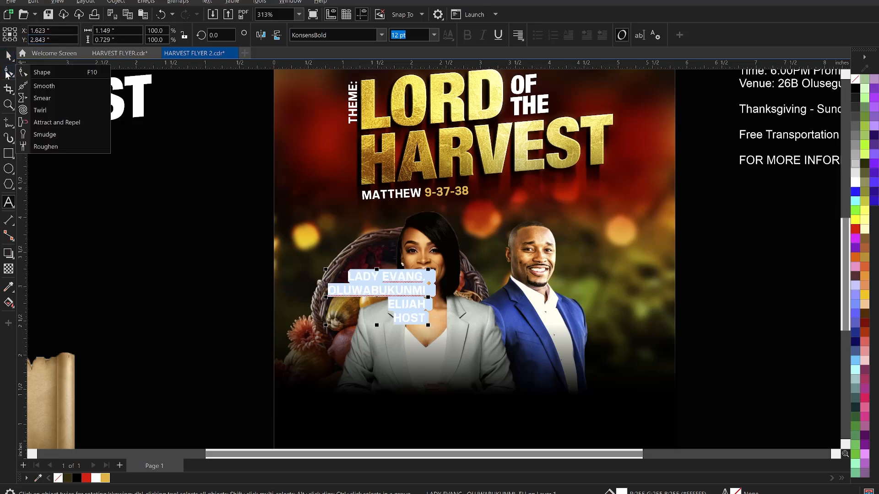
pyautogui.click(51, 77)
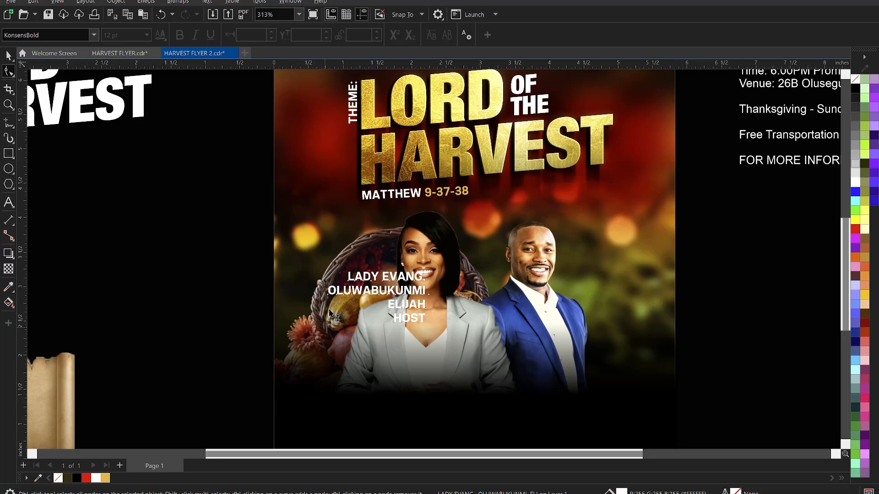
pyautogui.moveTo(329, 315); pyautogui.dragTo(332, 313)
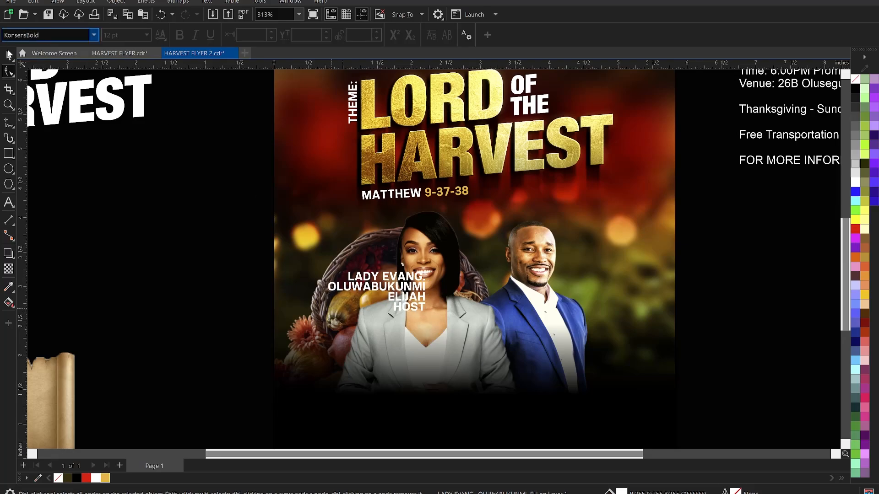
pyautogui.click(9, 56)
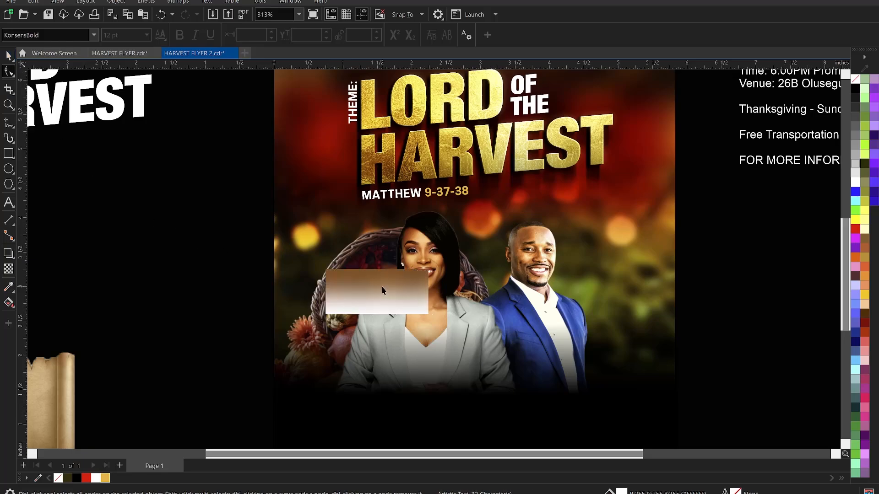
# Set the caption to 8 pt and move it left beside the woman's head.
pyautogui.click(411, 35)
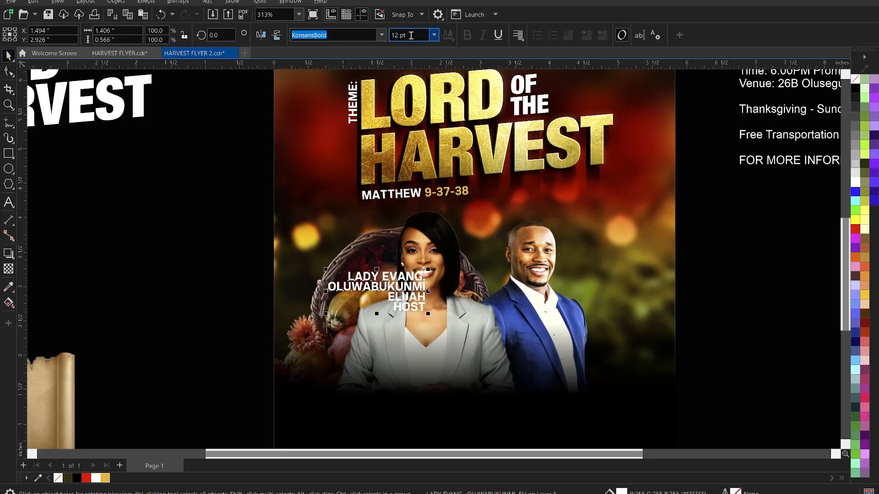
pyautogui.press('BackSpace')
pyautogui.press('BackSpace')
pyautogui.press('BackSpace')
pyautogui.press('BackSpace')
pyautogui.press('BackSpace')
pyautogui.write('8')
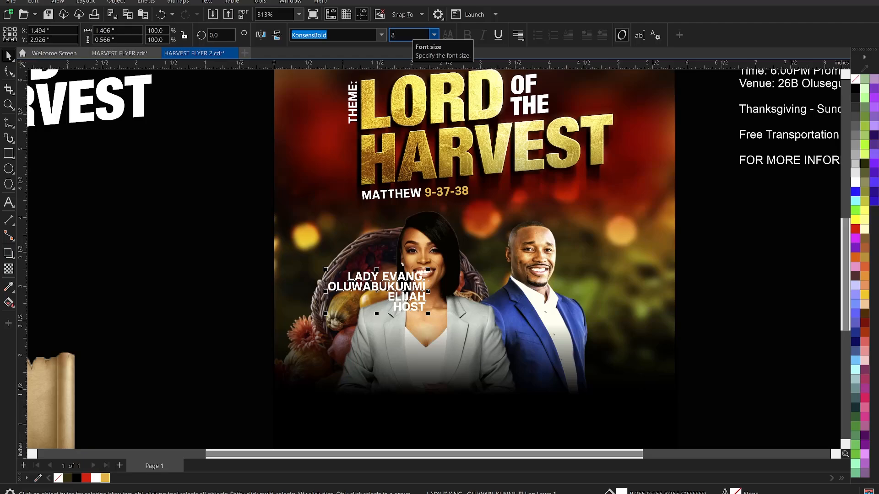
pyautogui.press('Return')
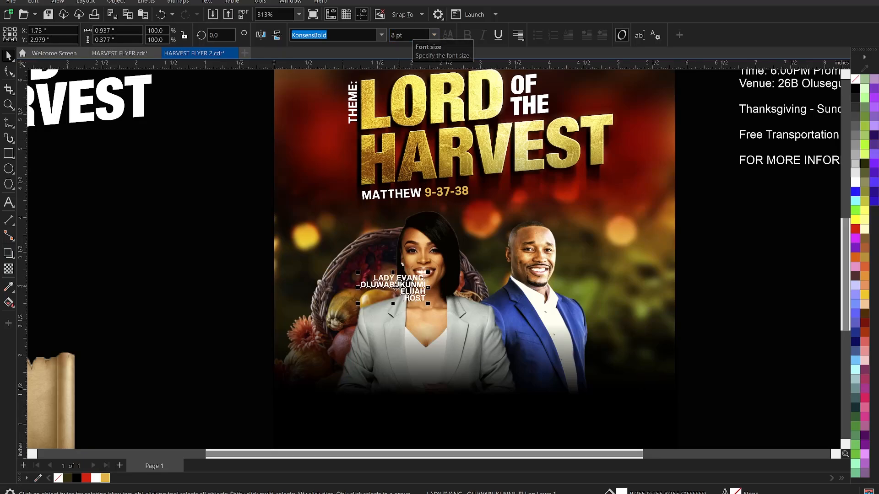
pyautogui.moveTo(396, 285); pyautogui.dragTo(358, 279)
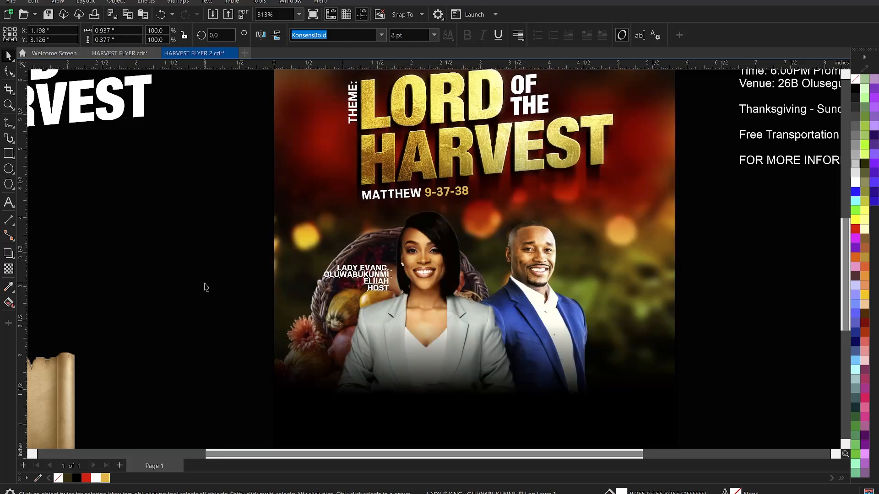
pyautogui.click(205, 287)
# Reduce the name caption to 7 pt and place the cursor in its HOST line.
pyautogui.scroll(2, 394, 296)
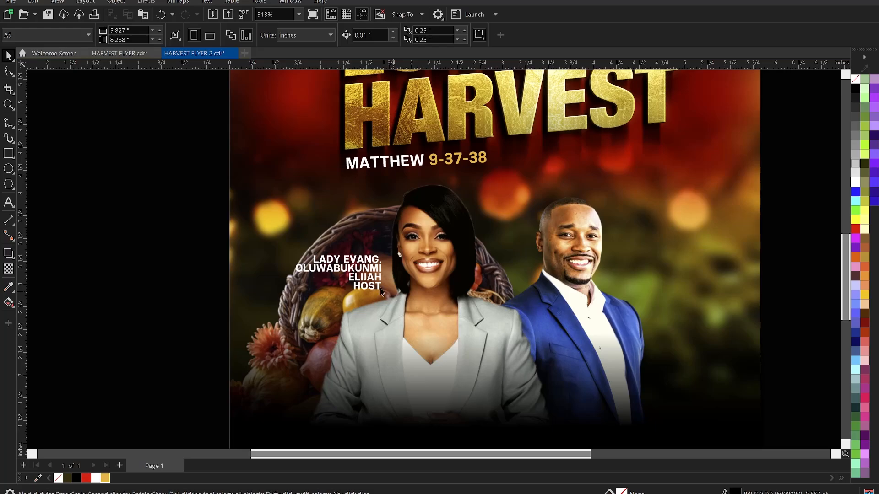
pyautogui.scroll(1, 381, 290)
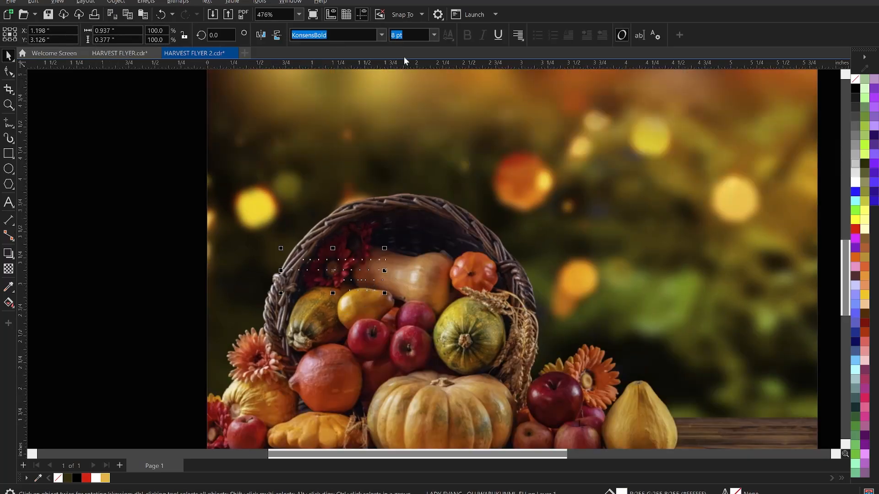
pyautogui.click(372, 288)
pyautogui.click(410, 36)
pyautogui.doubleClick(410, 37)
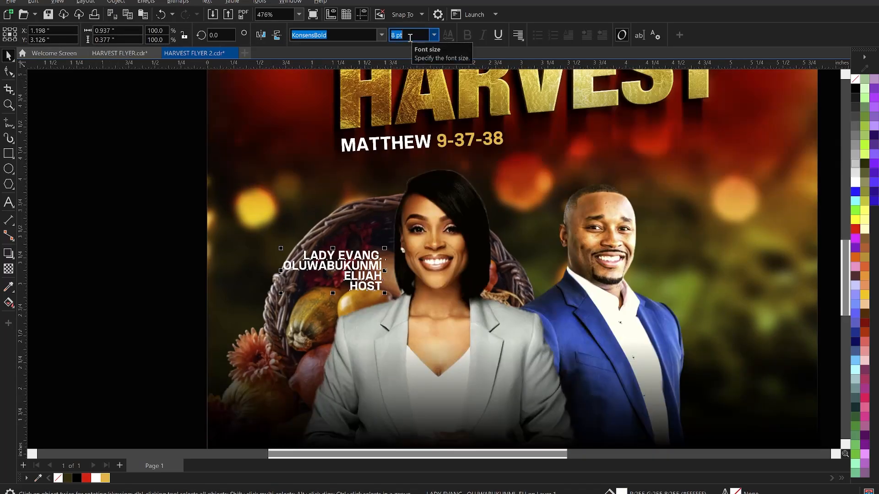
pyautogui.write('7')
pyautogui.press('Return')
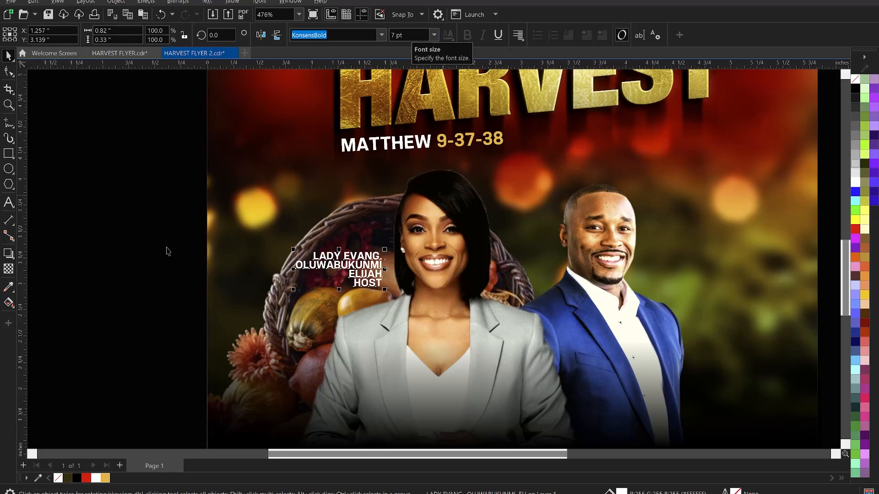
pyautogui.click(308, 282)
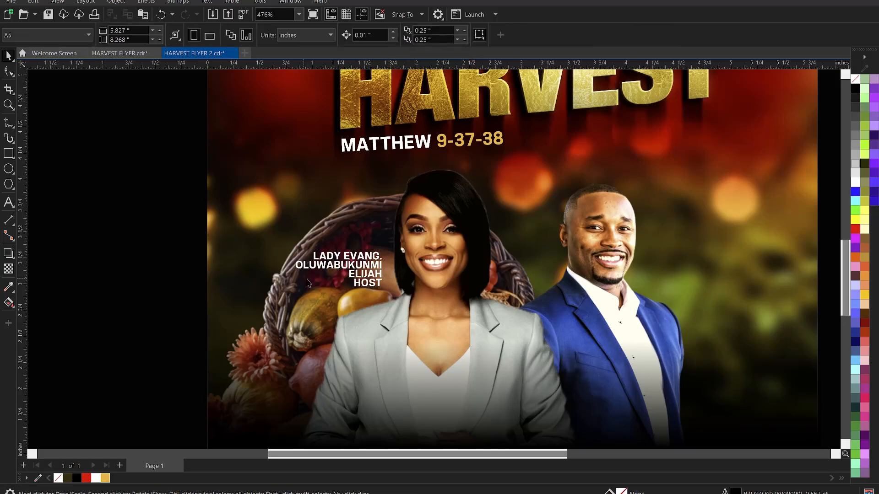
pyautogui.click(361, 285)
pyautogui.click(362, 285)
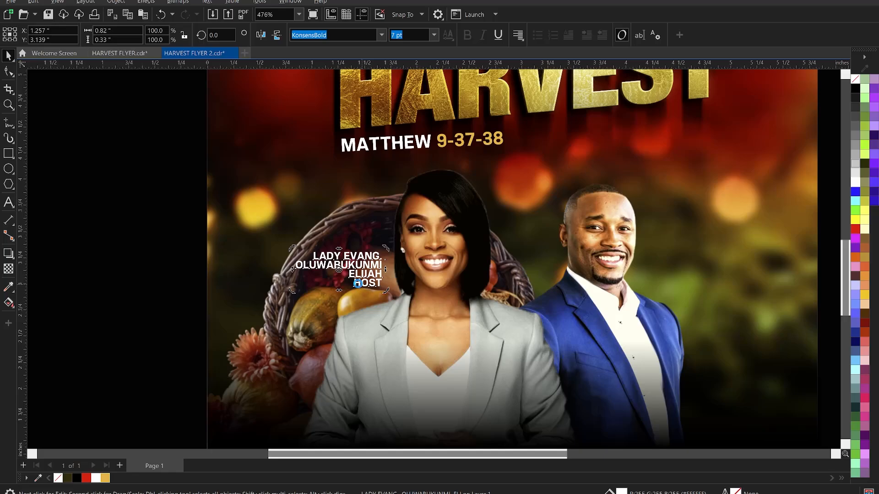
pyautogui.click(358, 283)
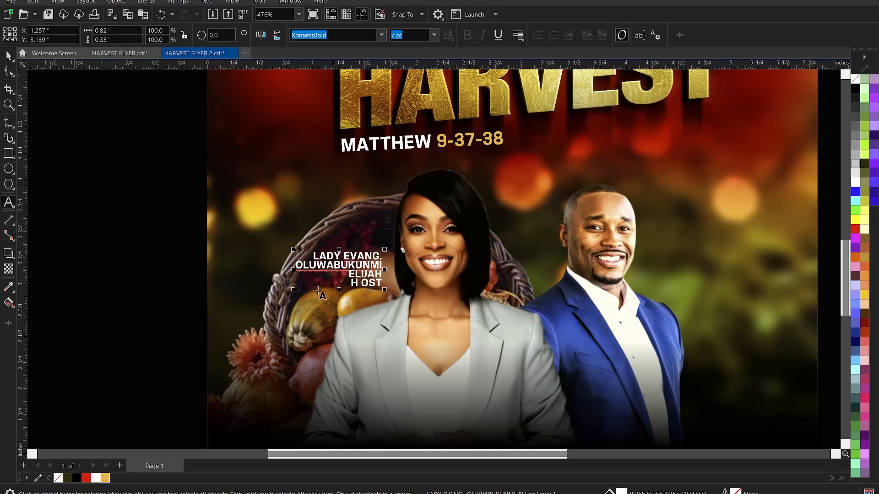
# Undo the stray space and delete the word HOST from the name caption.
pyautogui.press('Escape')
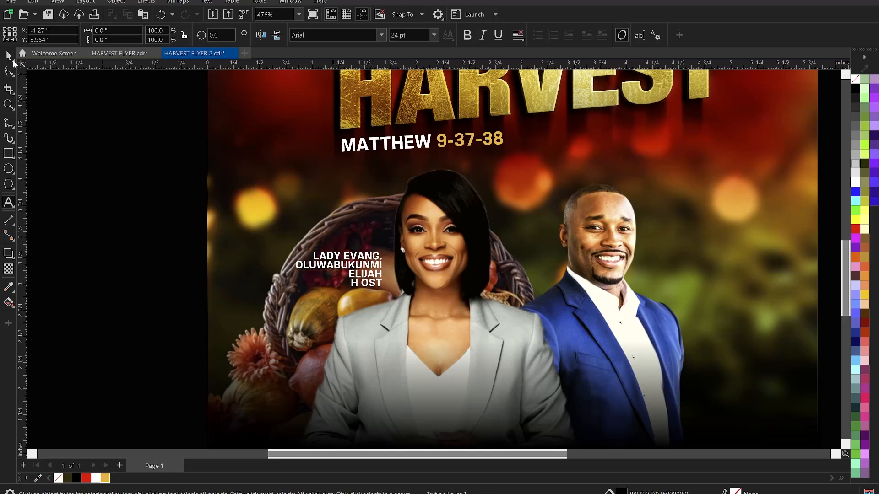
pyautogui.click(9, 56)
pyautogui.hotkey('ctrl', 'z')
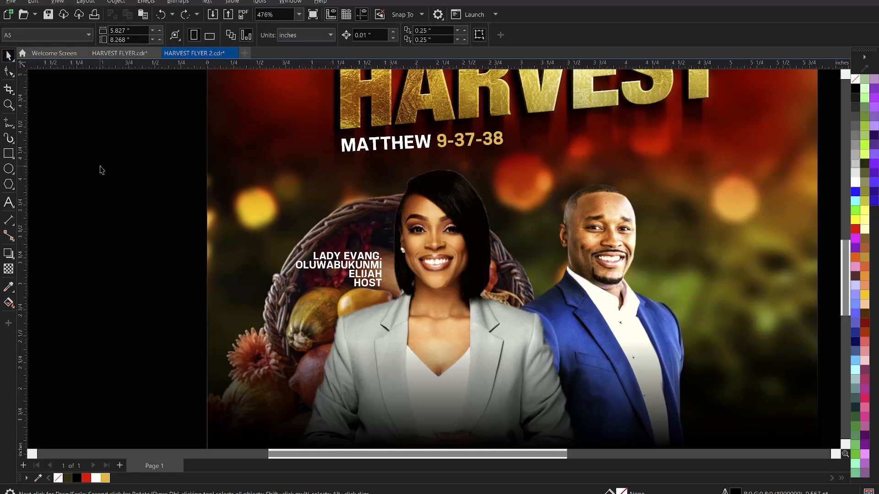
pyautogui.doubleClick(380, 285)
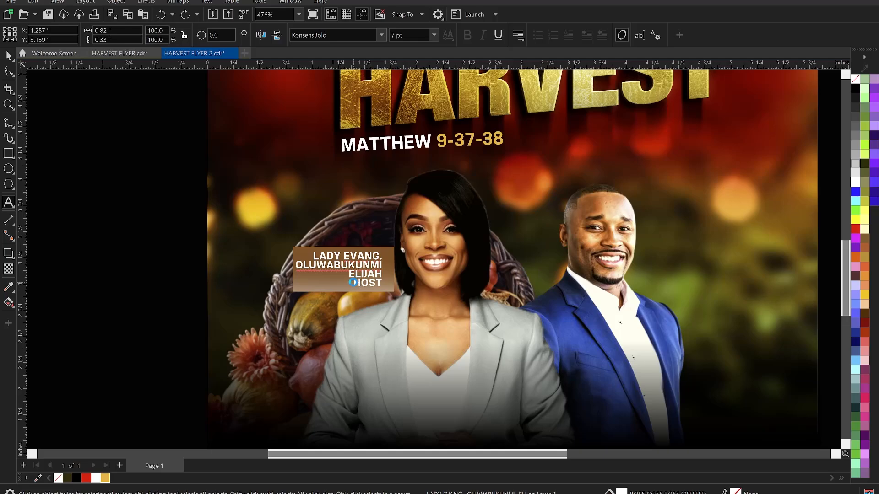
pyautogui.doubleClick(353, 283)
pyautogui.press('Delete')
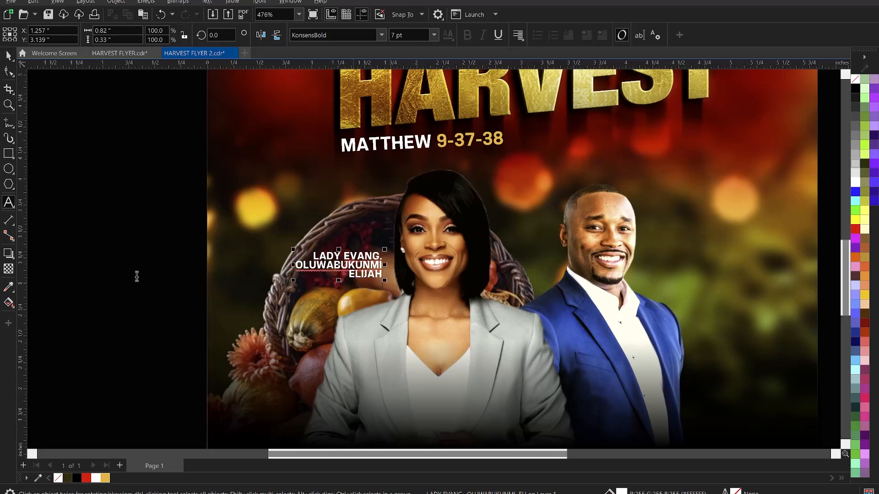
pyautogui.press('Escape')
# Add a separate 'HOST' text below the caption and right-align the two.
pyautogui.click(339, 291)
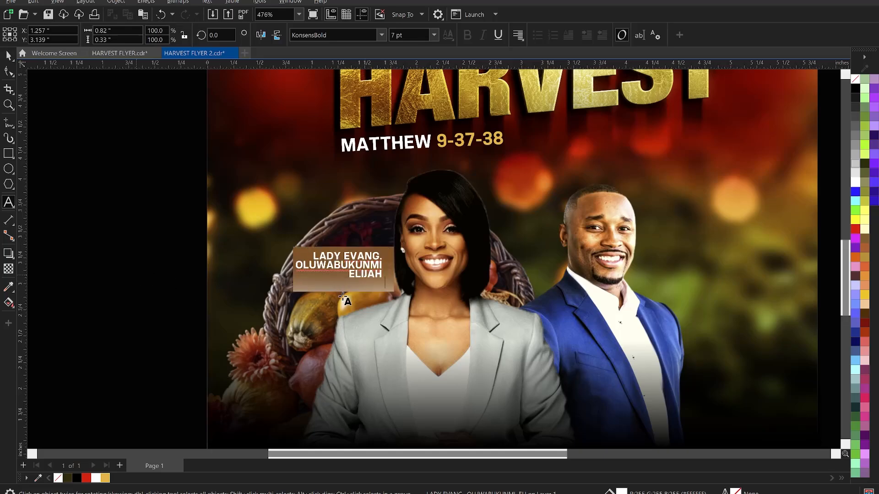
pyautogui.click(343, 297)
pyautogui.write('HOST')
pyautogui.hotkey('ctrl', 'space')
pyautogui.click(138, 258)
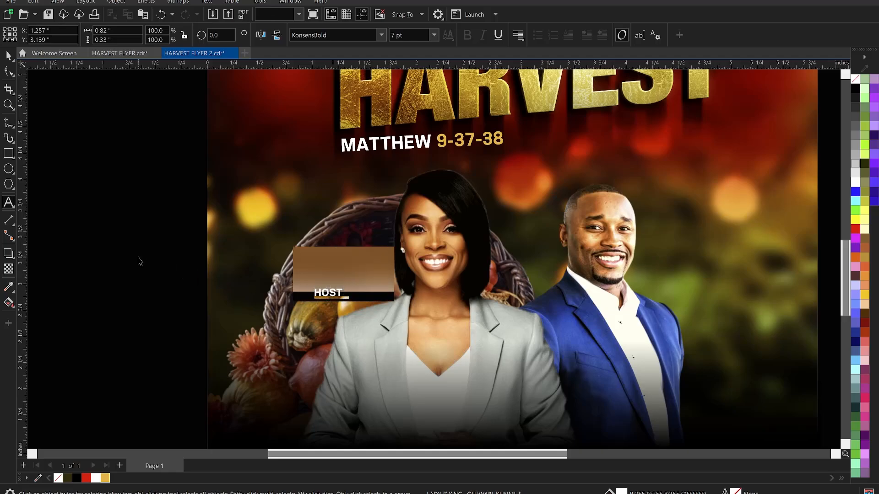
pyautogui.click(336, 297)
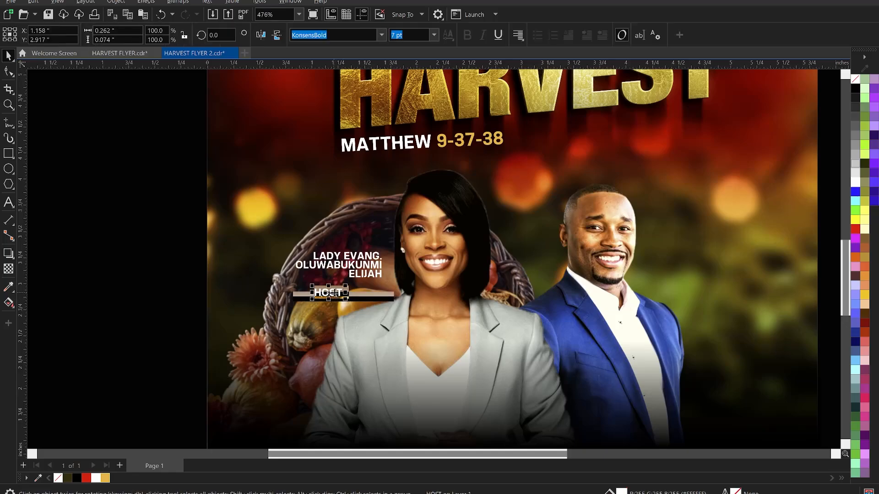
pyautogui.keyDown('shift'); pyautogui.click(369, 272); pyautogui.keyUp('shift')
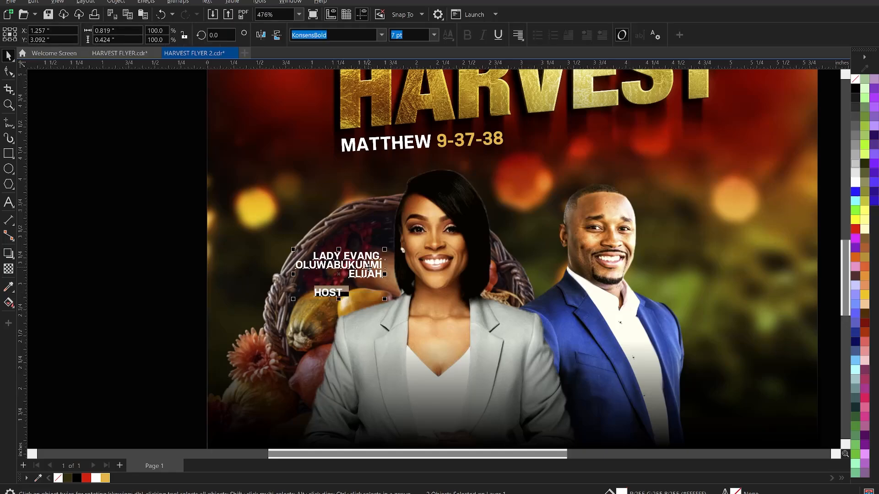
pyautogui.press('r')
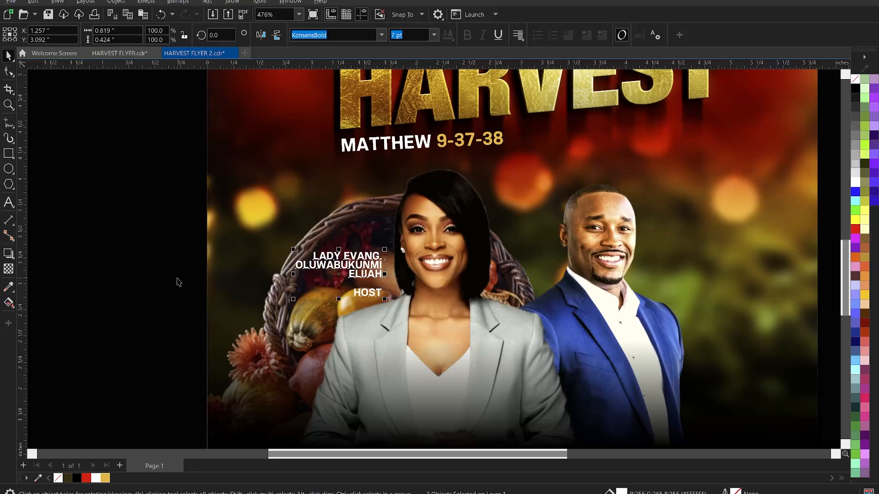
pyautogui.click(179, 282)
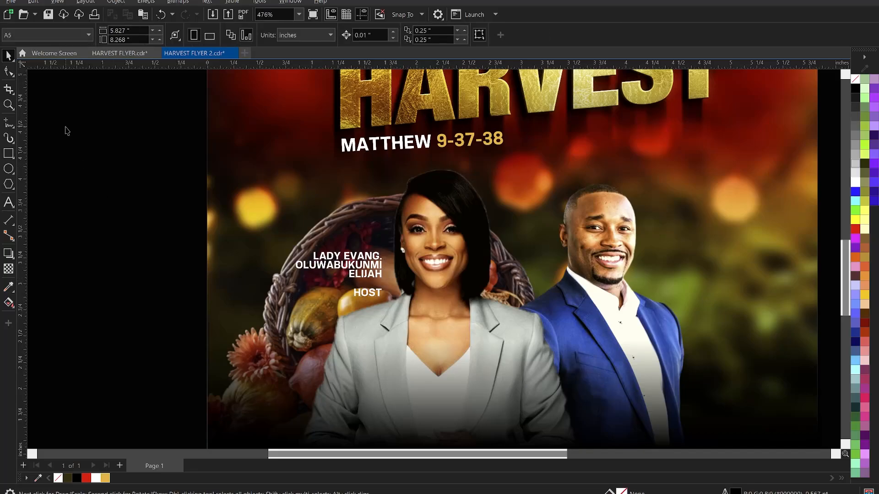
# Draw a gold 2.0 pt divider line above the HOST label.
pyautogui.click(9, 122)
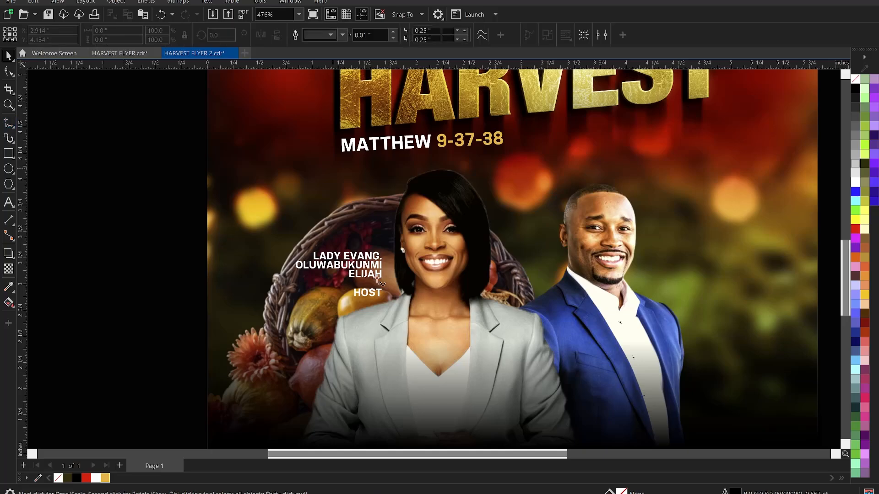
pyautogui.click(341, 285)
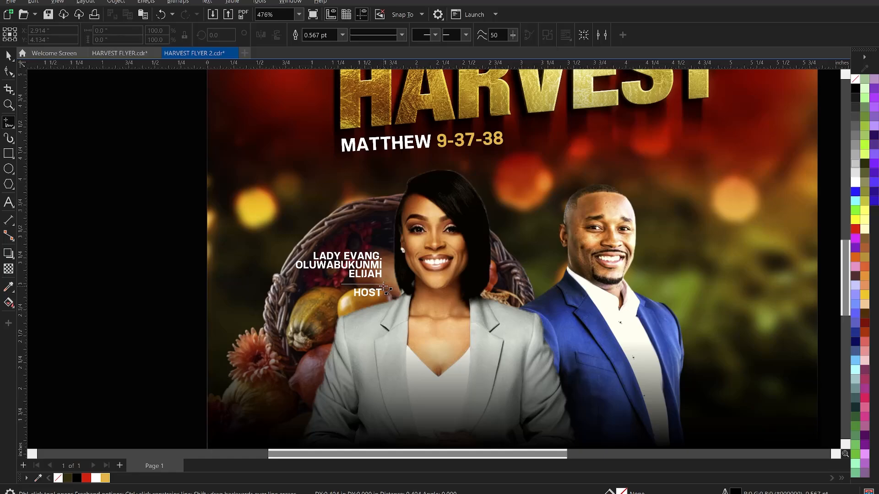
pyautogui.click(385, 284)
pyautogui.press('space')
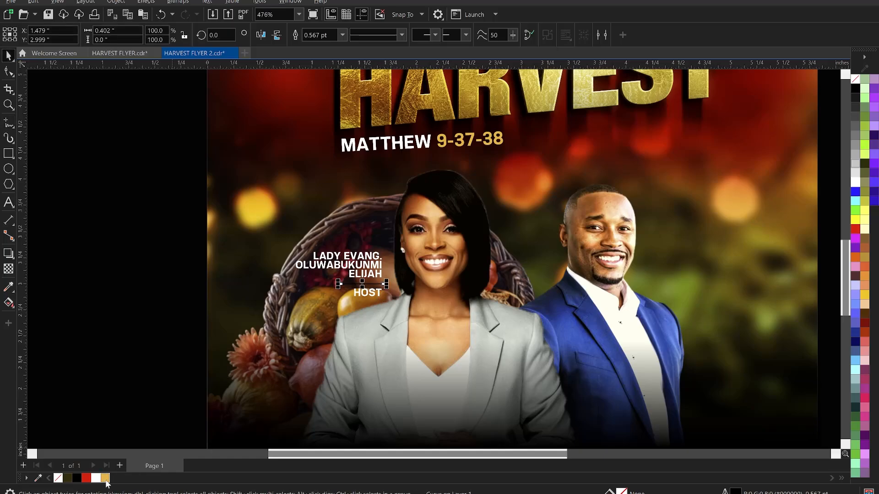
pyautogui.rightClick(105, 479)
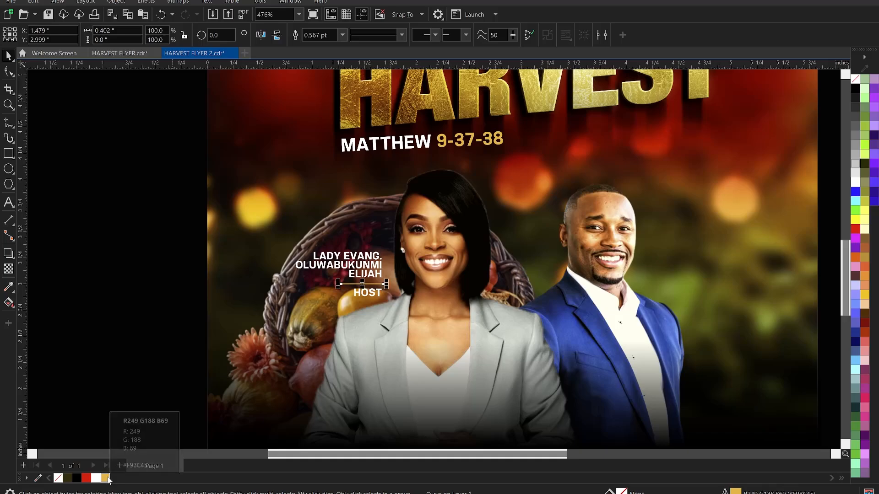
pyautogui.click(344, 35)
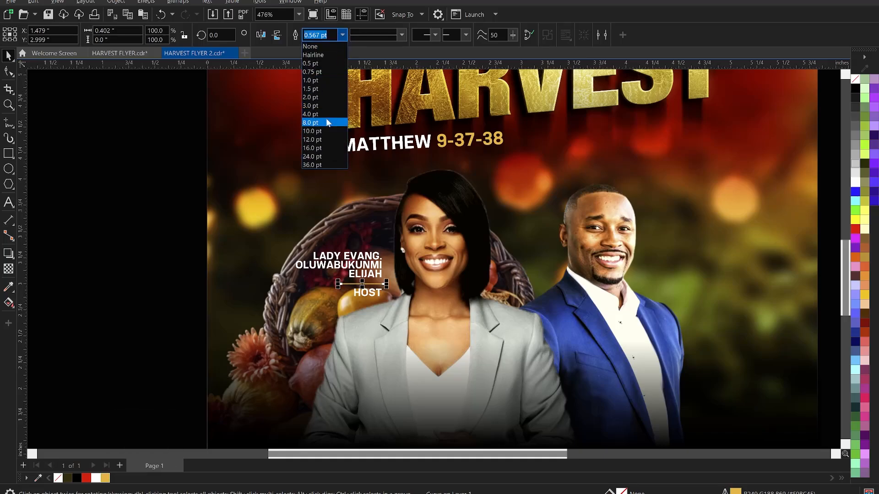
pyautogui.click(320, 98)
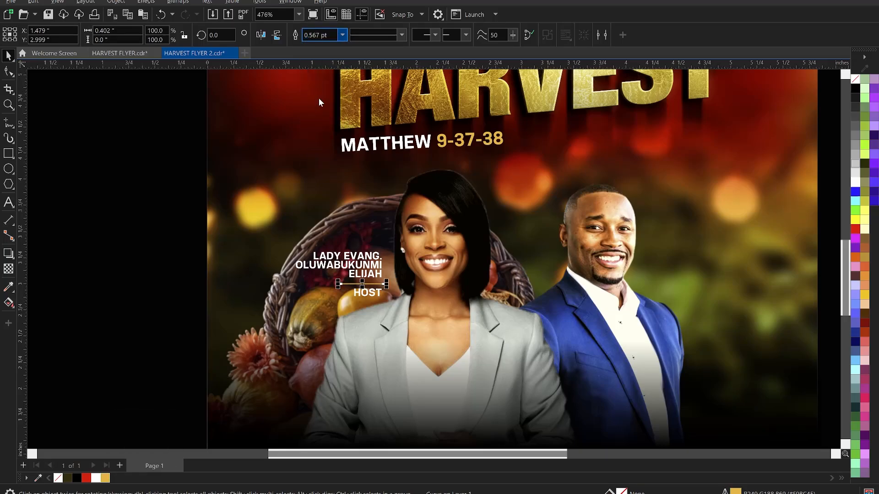
# Fill the HOST label with a deeper, slightly brighter gold-orange in the Edit Fill dialog.
pyautogui.click(376, 297)
pyautogui.click(105, 478)
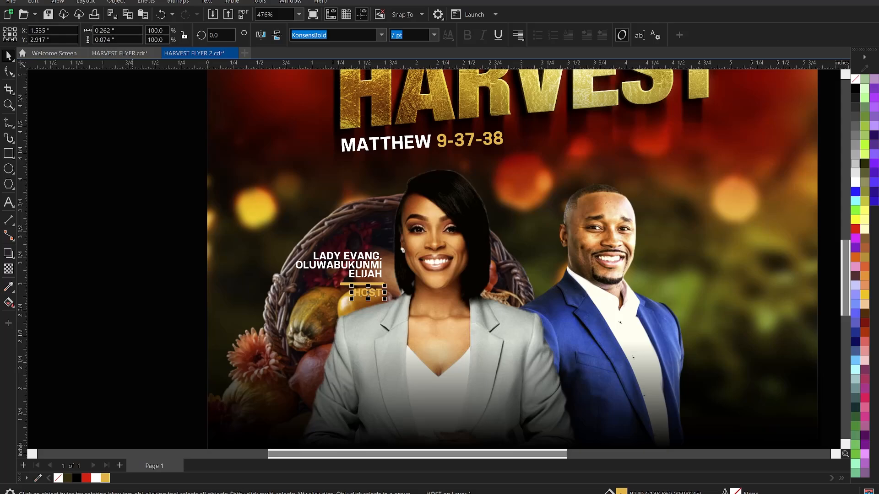
pyautogui.hotkey('shift', 'F11')
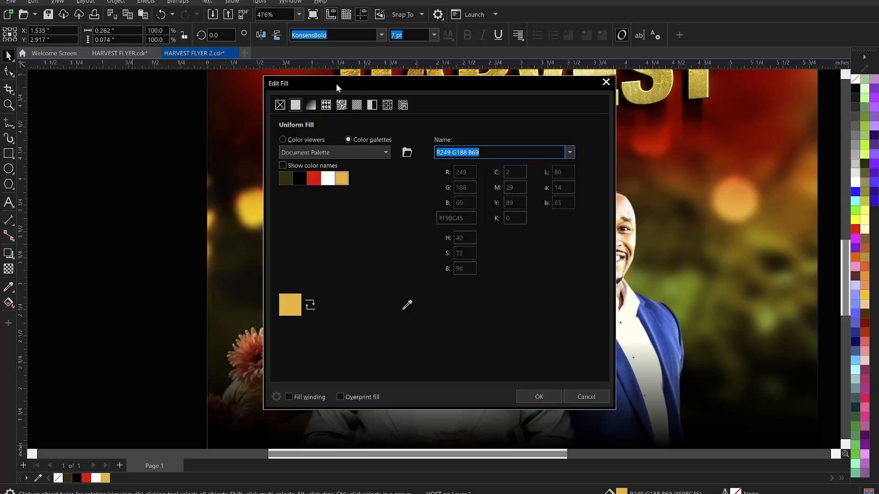
pyautogui.moveTo(336, 84); pyautogui.dragTo(642, 83)
pyautogui.click(603, 140)
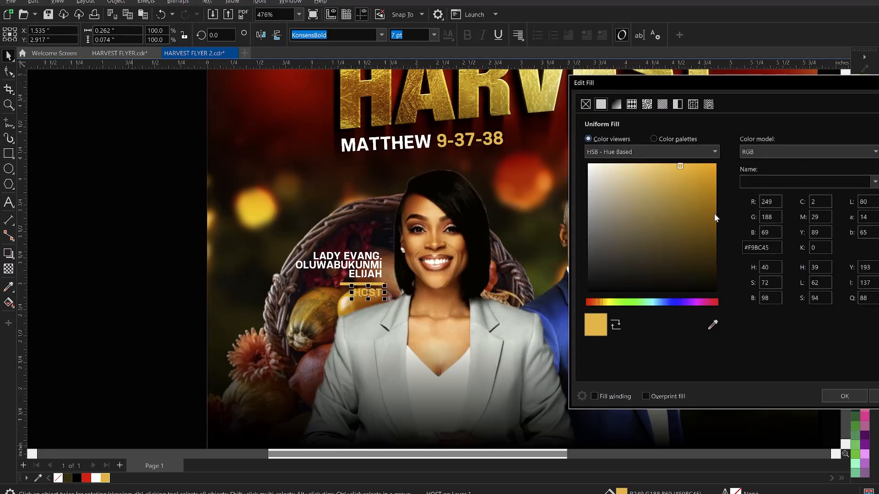
pyautogui.moveTo(704, 190); pyautogui.dragTo(716, 183)
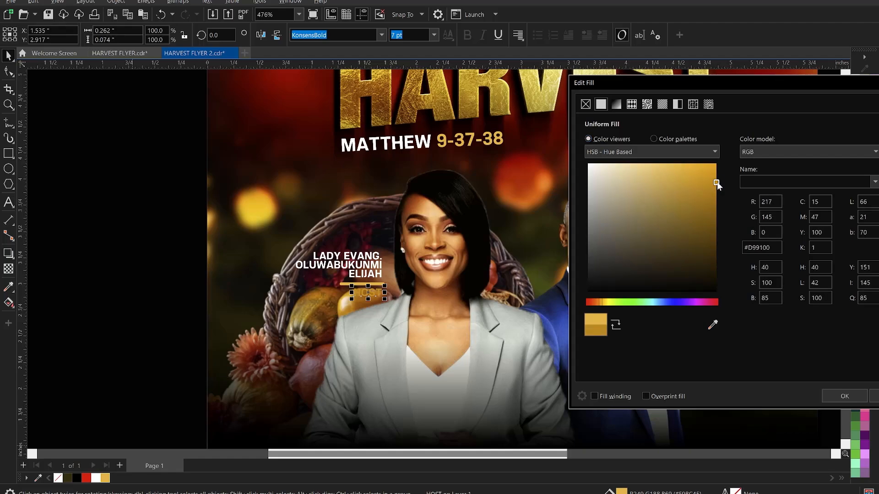
pyautogui.click(717, 175)
pyautogui.click(845, 396)
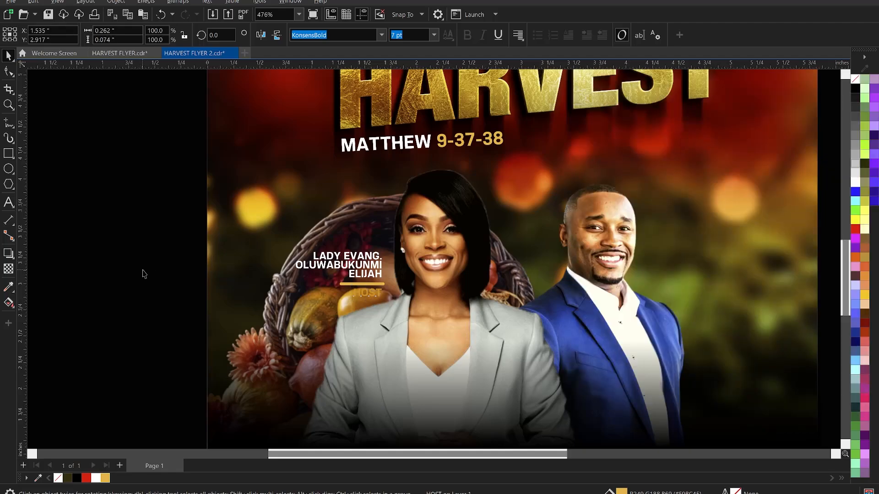
pyautogui.moveTo(140, 265); pyautogui.dragTo(439, 357)
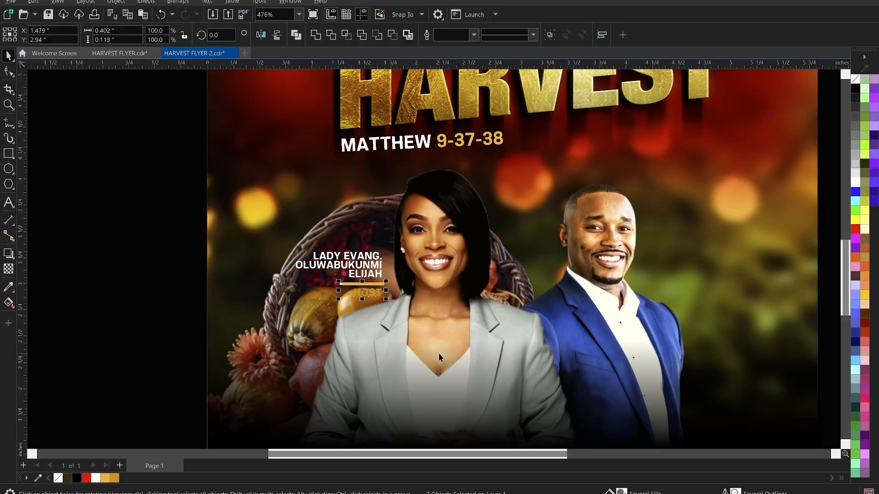
# Shift the woman's name, gold bar and HOST label together up-left, clear of her hair.
pyautogui.click(141, 228)
pyautogui.moveTo(140, 227); pyautogui.dragTo(401, 319)
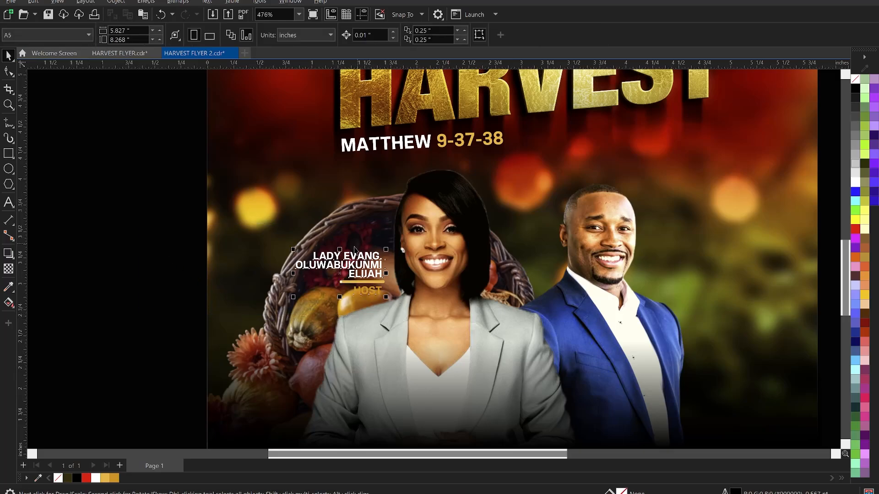
pyautogui.moveTo(348, 261)
pyautogui.mouseDown()
pyautogui.moveTo(348, 247)
pyautogui.moveTo(338, 249)
pyautogui.mouseUp()
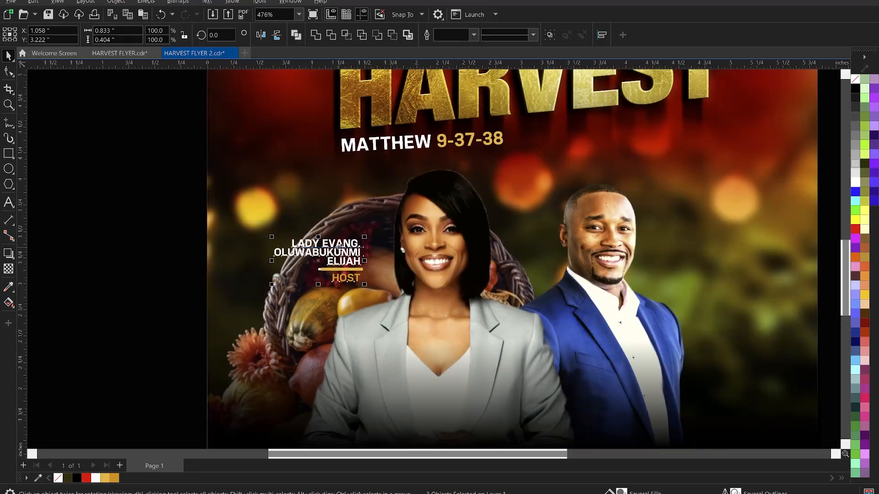
pyautogui.click(145, 264)
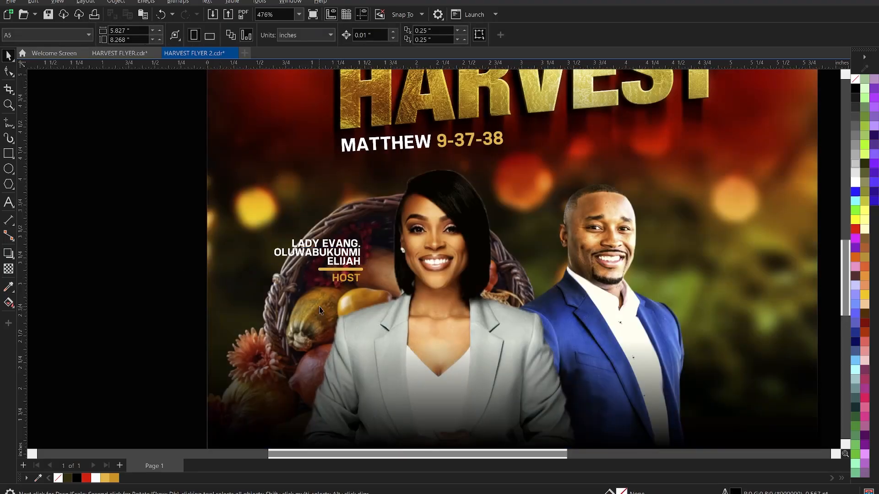
pyautogui.click(342, 283)
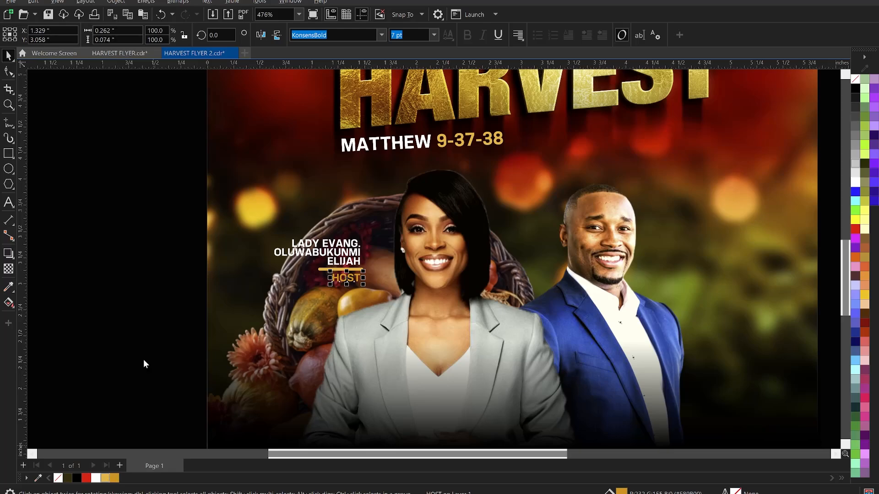
# Duplicate the lady's name, gold line and HOST label to the right of the man's photo.
pyautogui.click(140, 288)
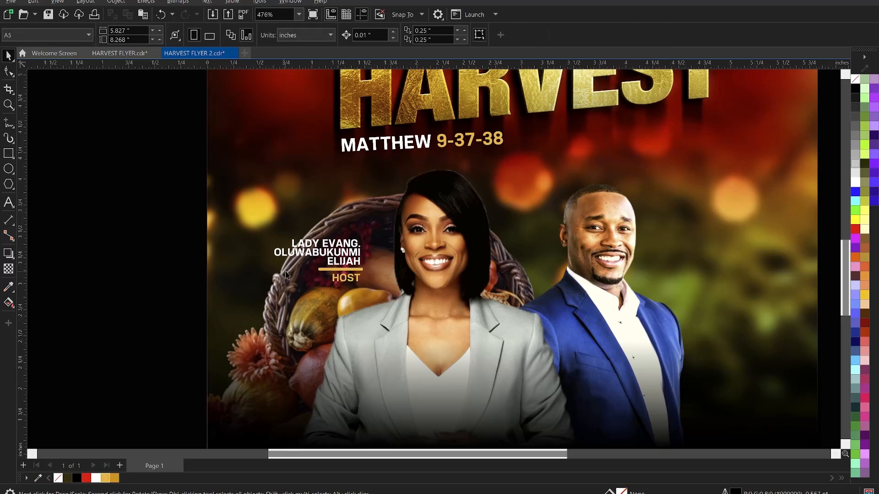
pyautogui.scroll(-1, 339, 239)
pyautogui.scroll(-2, 341, 242)
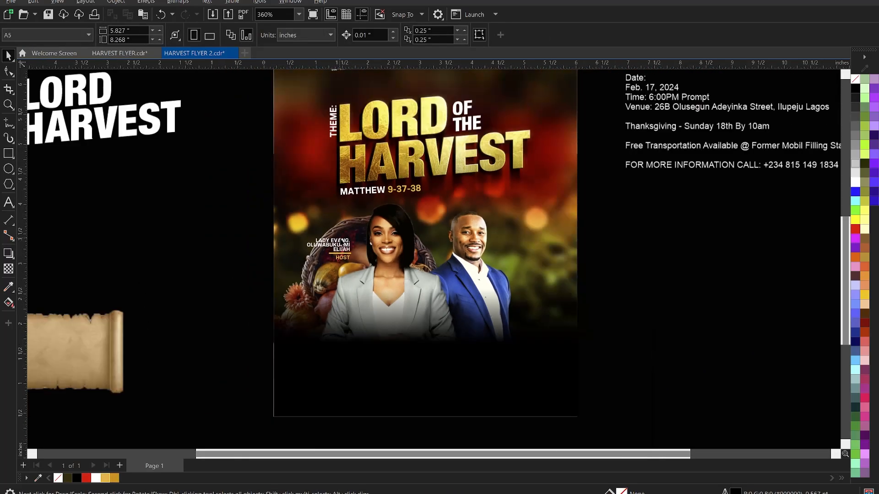
pyautogui.moveTo(213, 219); pyautogui.dragTo(536, 259)
pyautogui.click(637, 279)
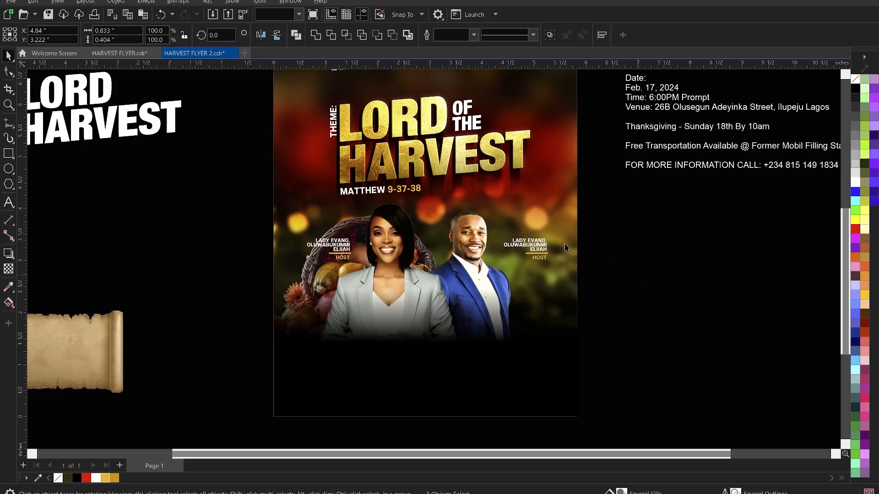
# Left-align the copied name text and align its gold line and HOST label to the left.
pyautogui.doubleClick(541, 241)
pyautogui.hotkey('ctrl', 'a')
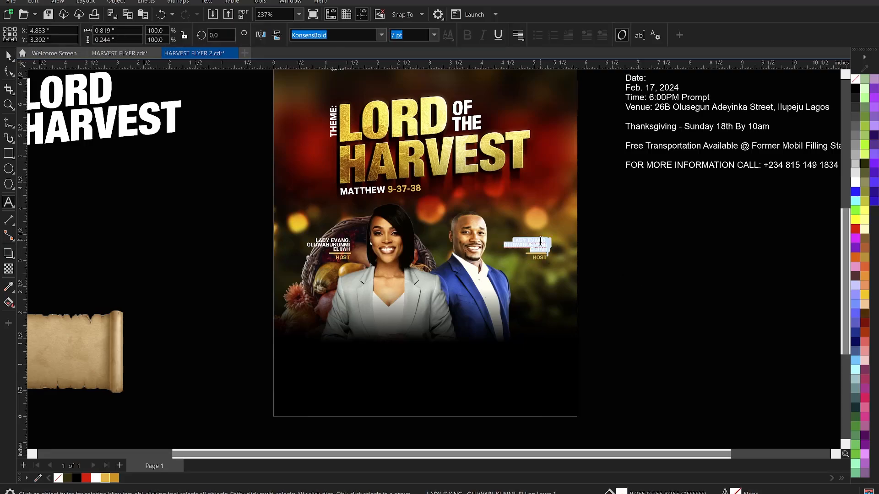
pyautogui.hotkey('ctrl', 'l')
pyautogui.press('Delete')
pyautogui.hotkey('ctrl', 'space')
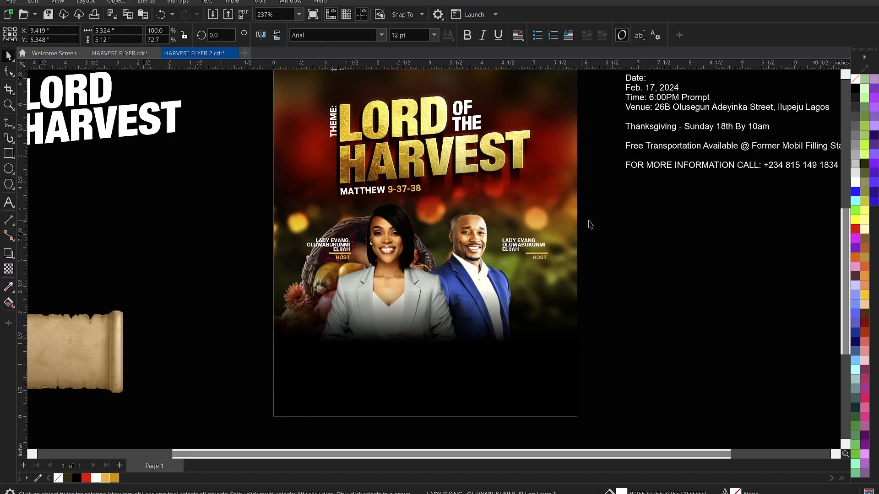
pyautogui.click(589, 224)
pyautogui.moveTo(588, 222); pyautogui.dragTo(458, 283)
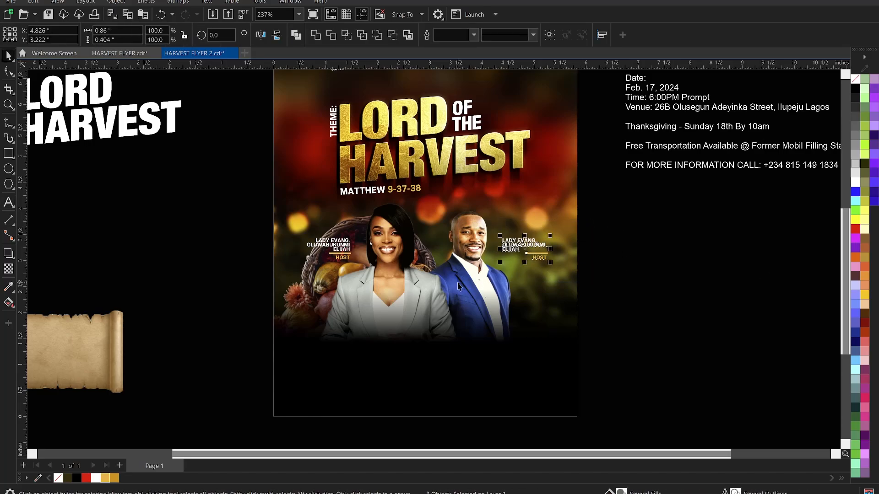
pyautogui.press('l')
pyautogui.click(597, 330)
pyautogui.scroll(-3, 499, 319)
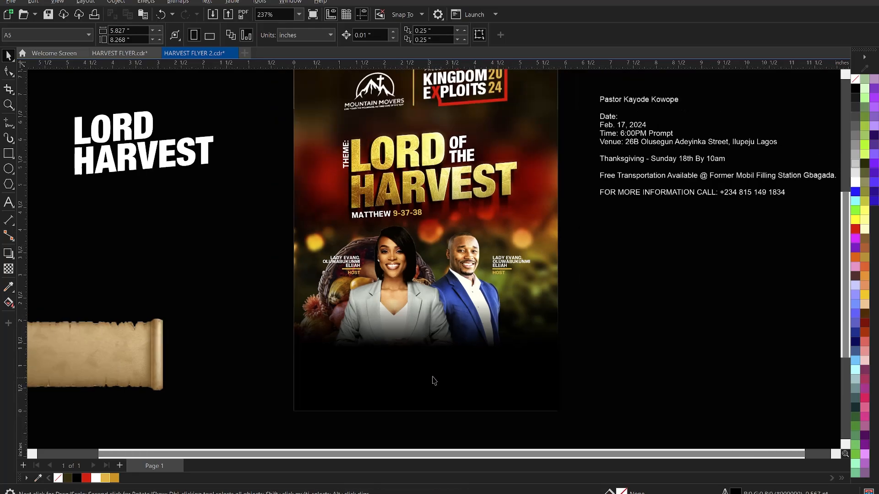
pyautogui.scroll(1, 491, 243)
pyautogui.scroll(1, 510, 258)
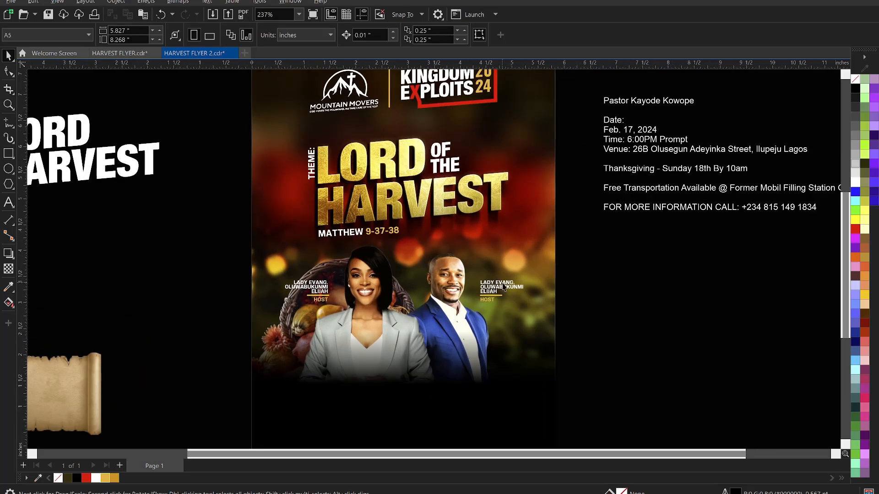
# Replace the copied name text beside the man with the pastor's name.
pyautogui.doubleClick(504, 284)
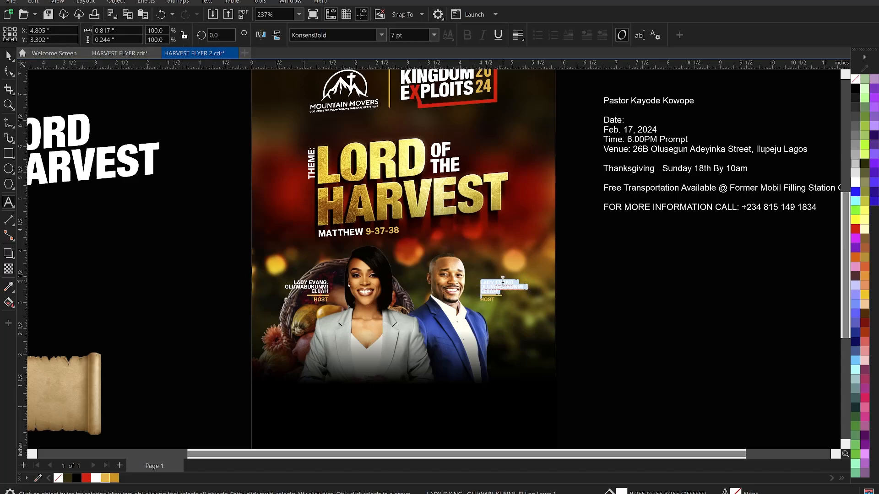
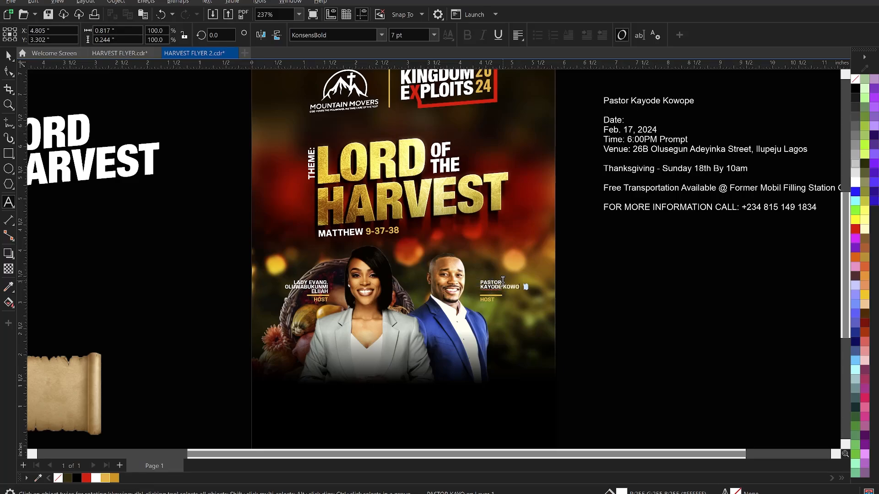
pyautogui.hotkey('ctrl', 'space')
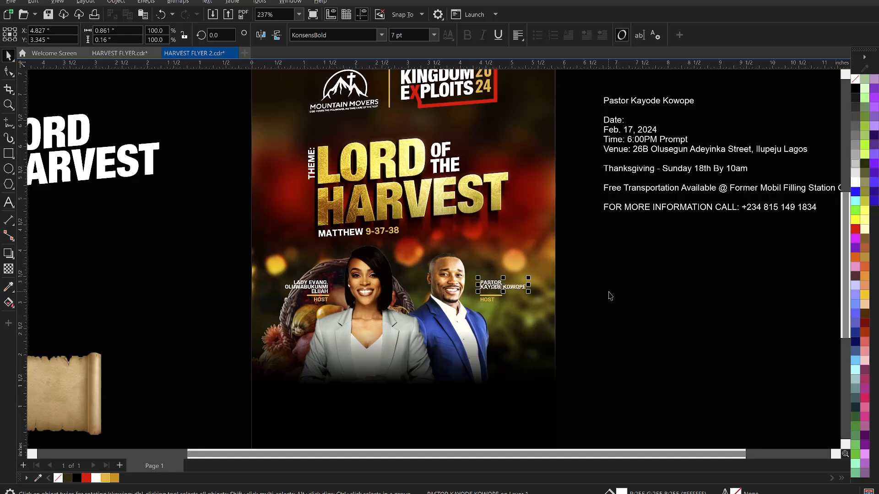
pyautogui.click(608, 296)
# Relabel HOST as GUEST MINISTER aligned under the name, and enlarge the pastor's photo slightly.
pyautogui.click(609, 295)
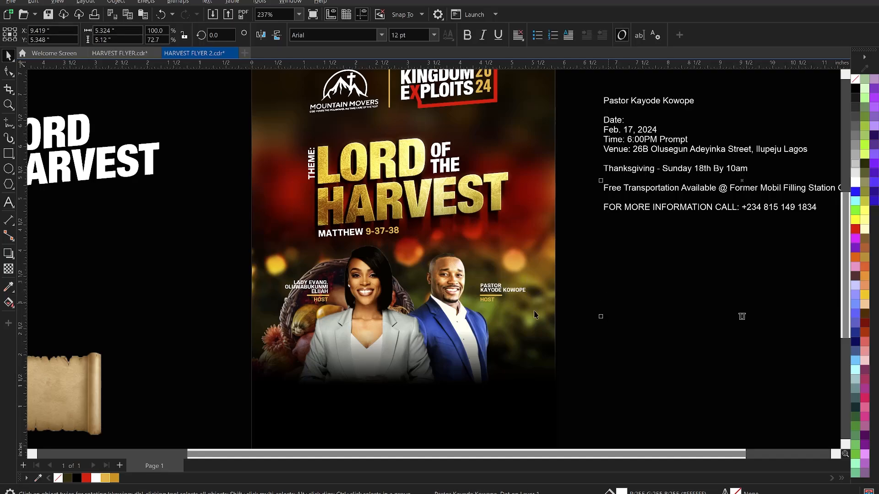
pyautogui.doubleClick(493, 301)
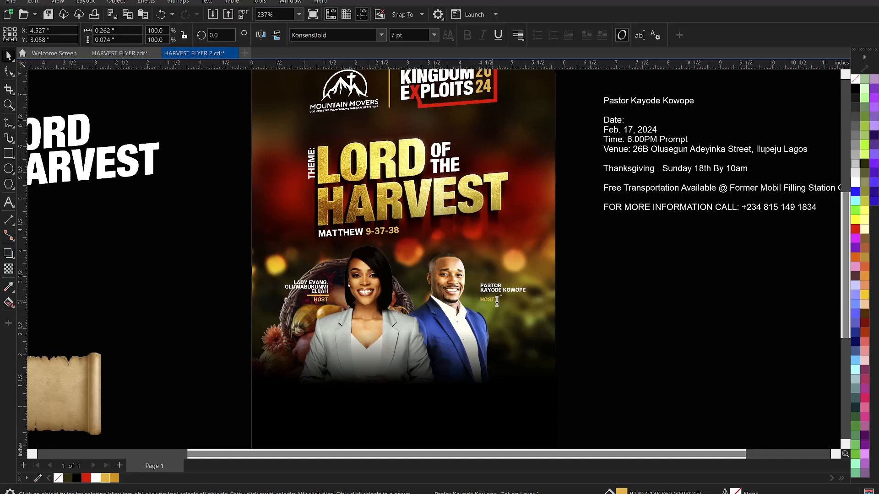
pyautogui.hotkey('ctrl', 'a')
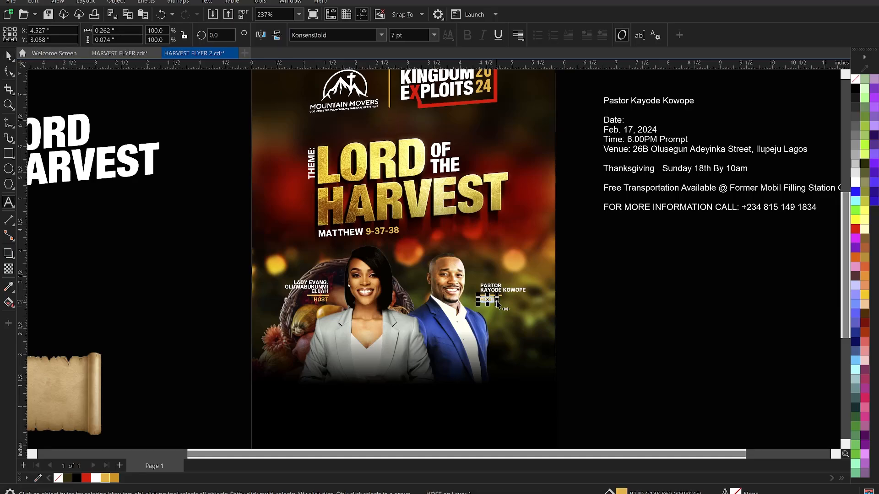
pyautogui.write('GUEST MINISTER')
pyautogui.hotkey('ctrl', 'space')
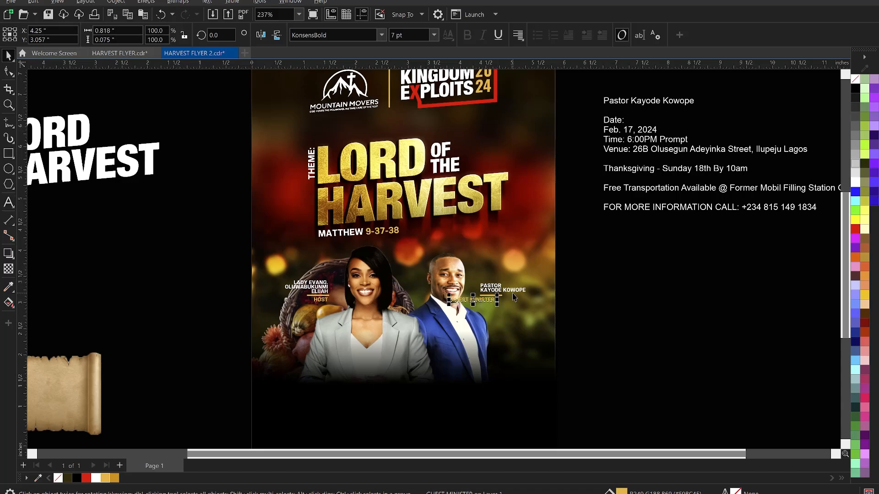
pyautogui.keyDown('shift'); pyautogui.click(512, 293); pyautogui.keyUp('shift')
pyautogui.press('r')
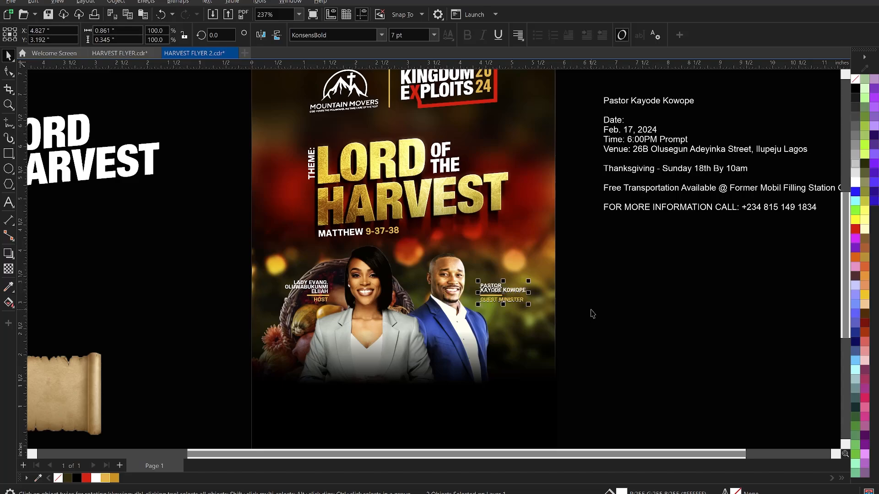
pyautogui.click(586, 315)
pyautogui.click(461, 321)
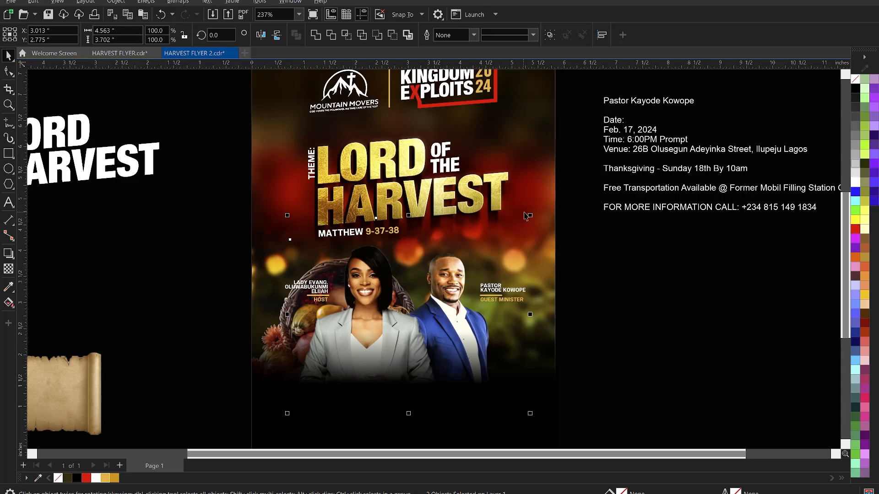
pyautogui.moveTo(530, 216); pyautogui.dragTo(537, 211)
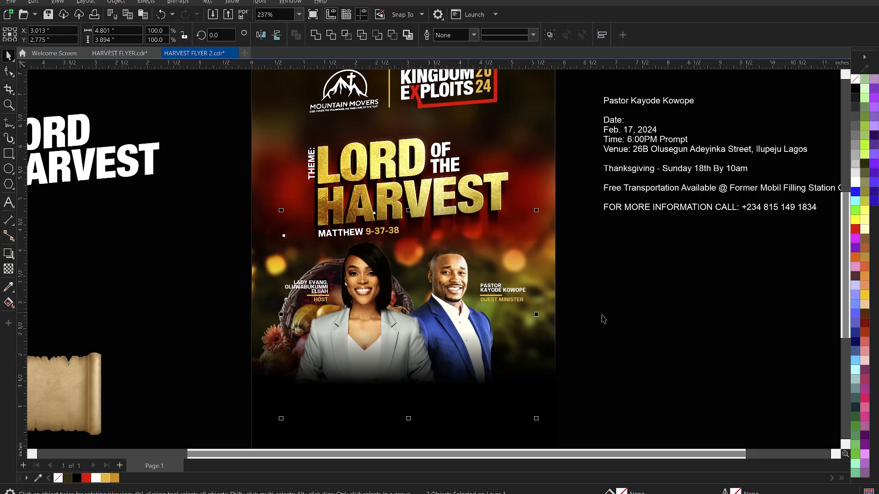
pyautogui.click(575, 309)
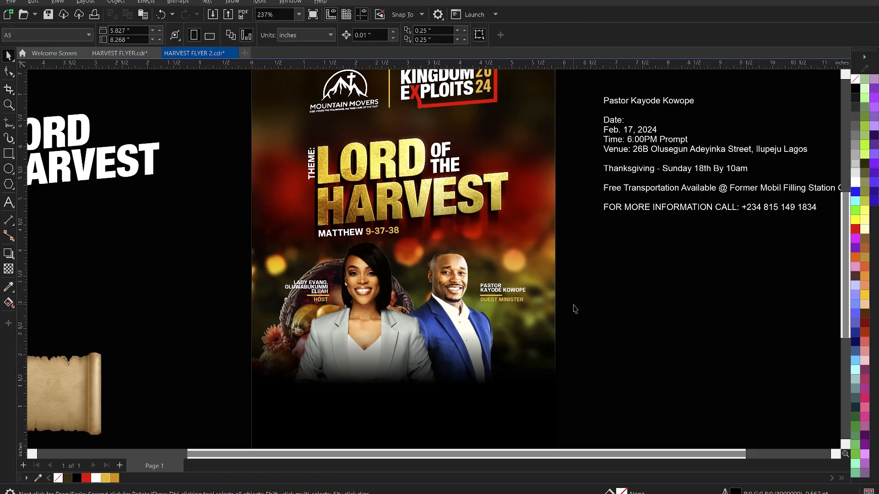
pyautogui.click(511, 302)
pyautogui.click(576, 287)
pyautogui.scroll(-1, 645, 329)
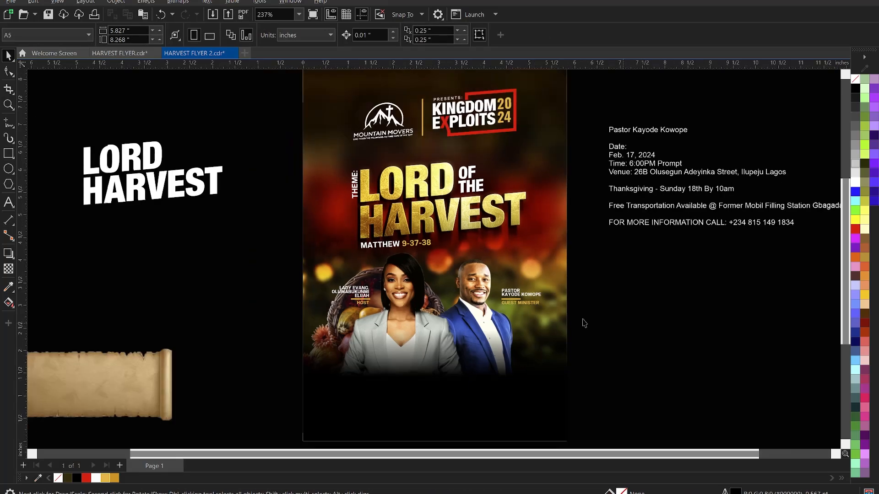
pyautogui.moveTo(276, 268); pyautogui.dragTo(382, 321)
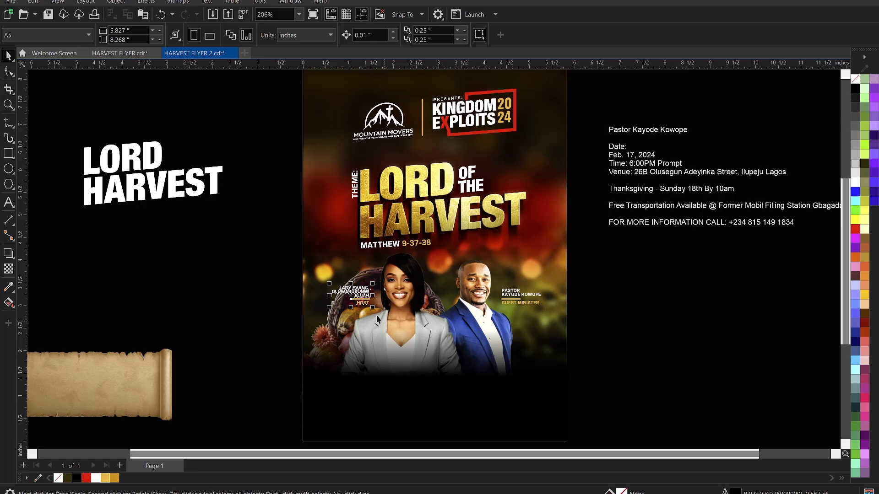
pyautogui.click(599, 324)
pyautogui.scroll(-3, 448, 244)
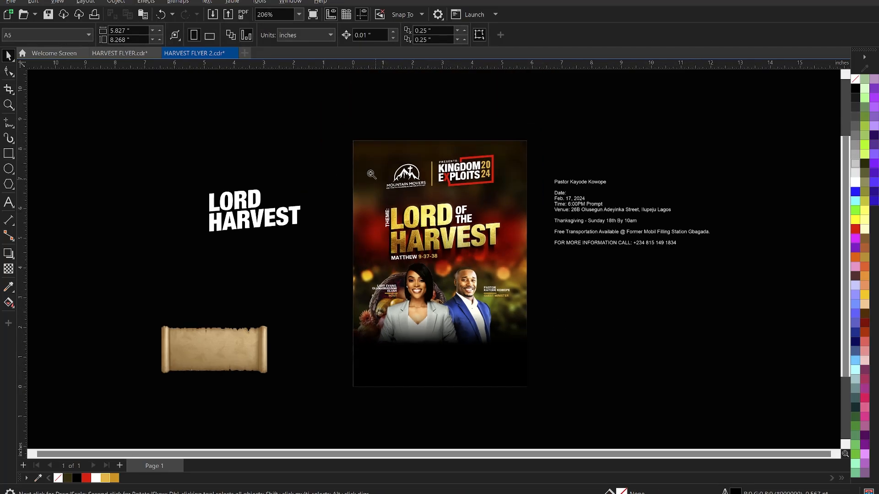
pyautogui.click(422, 364)
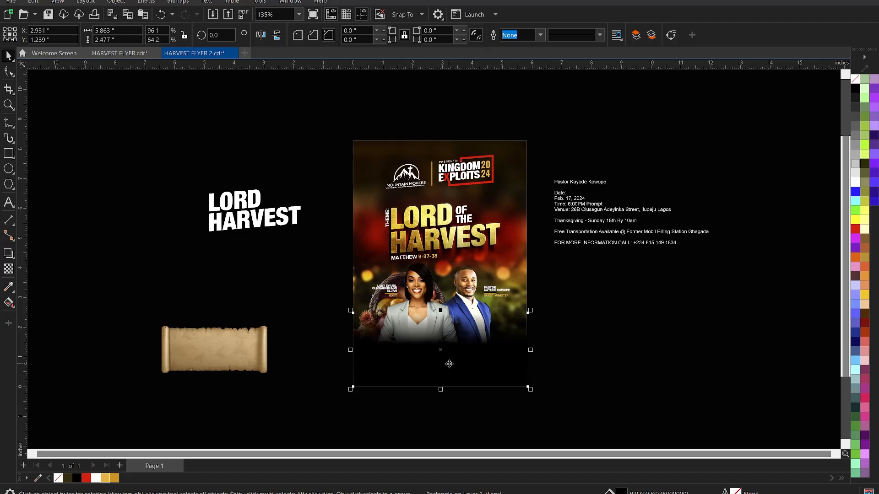
pyautogui.scroll(1, 450, 364)
pyautogui.click(412, 290)
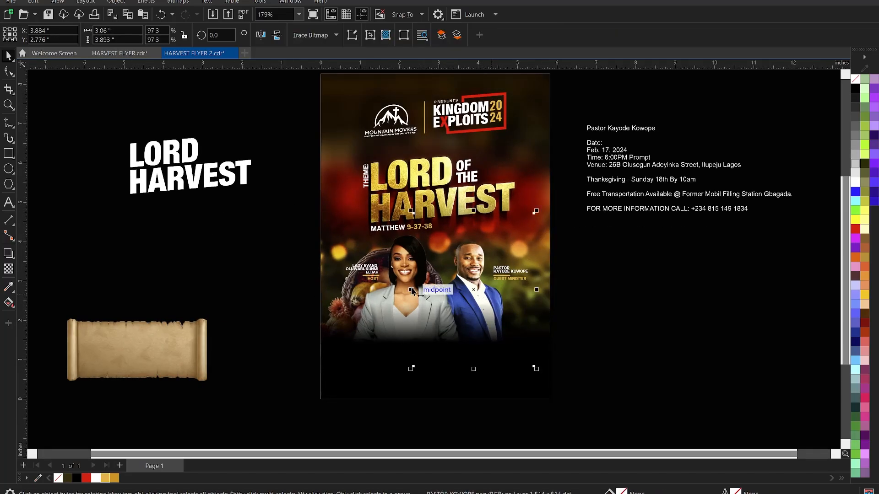
pyautogui.keyDown('shift'); pyautogui.click(402, 268); pyautogui.keyUp('shift')
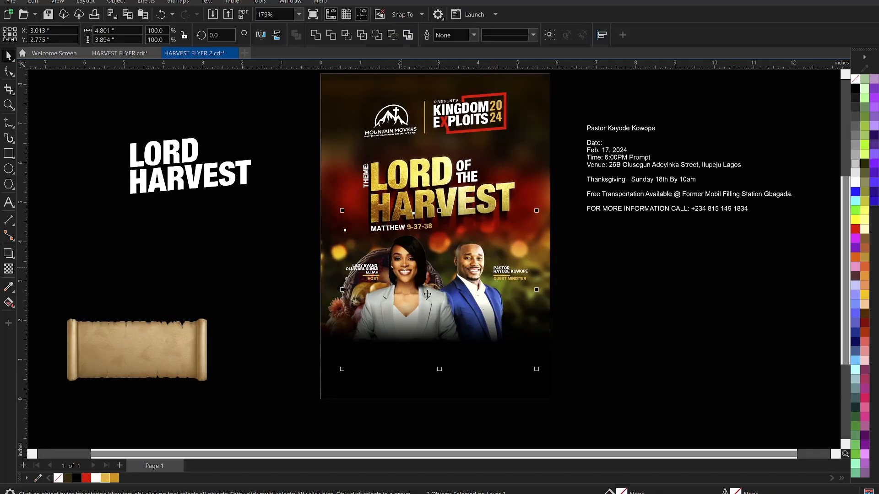
pyautogui.hotkey('shift', 'pageup')
pyautogui.hotkey('ctrl', 'z')
pyautogui.keyDown('shift'); pyautogui.click(477, 383); pyautogui.keyUp('shift')
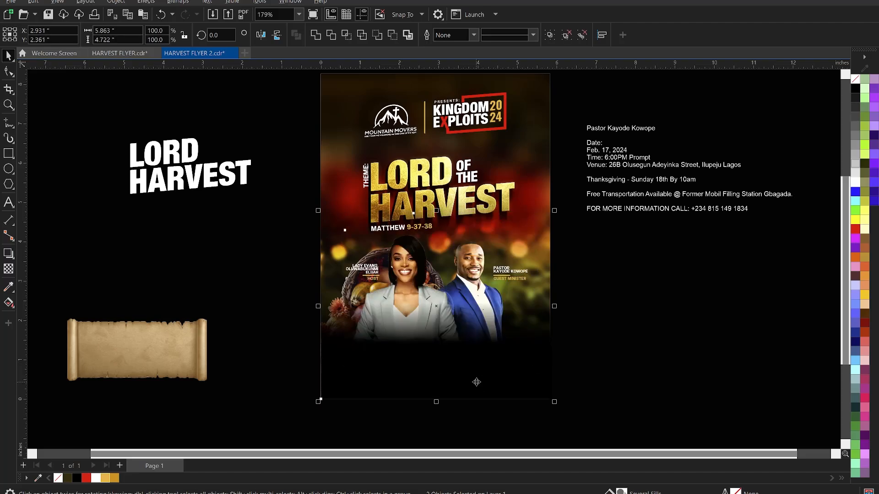
# PowerClip the two host photos inside the flyer frame and send the flyer to the back.
pyautogui.rightClick(467, 288)
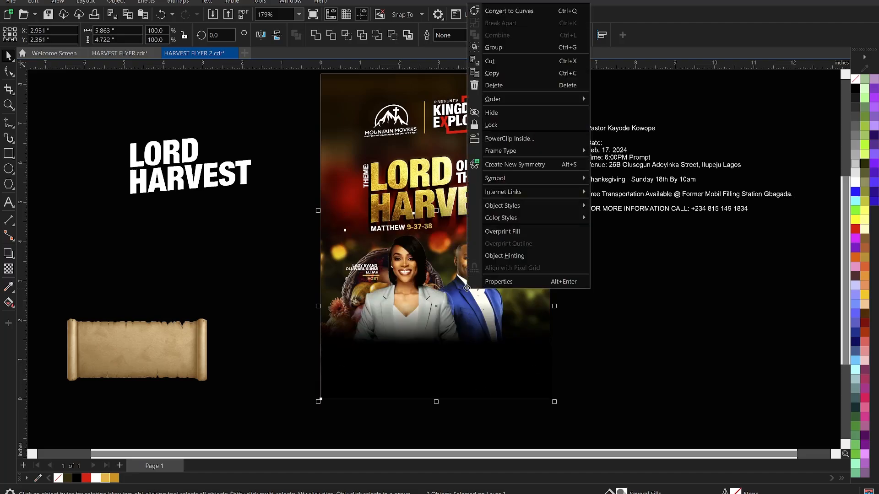
pyautogui.click(518, 139)
pyautogui.click(346, 128)
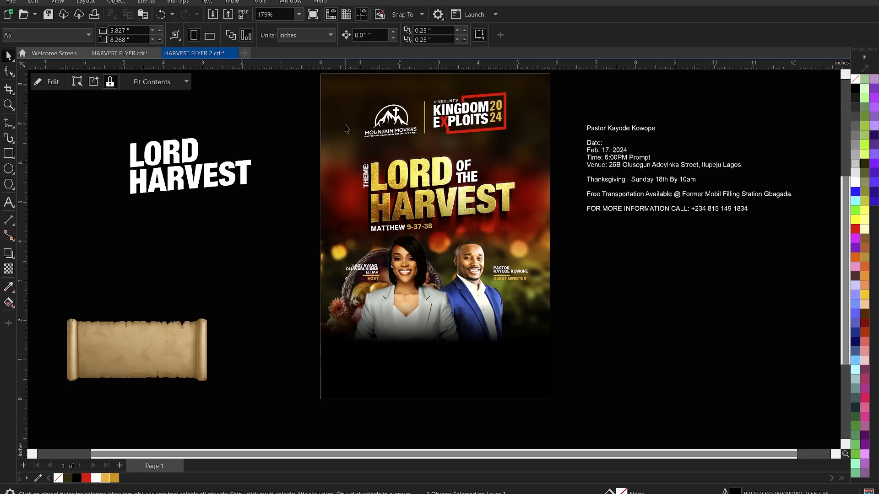
pyautogui.hotkey('shift', 'pagedown')
pyautogui.click(615, 331)
pyautogui.scroll(-1, 606, 324)
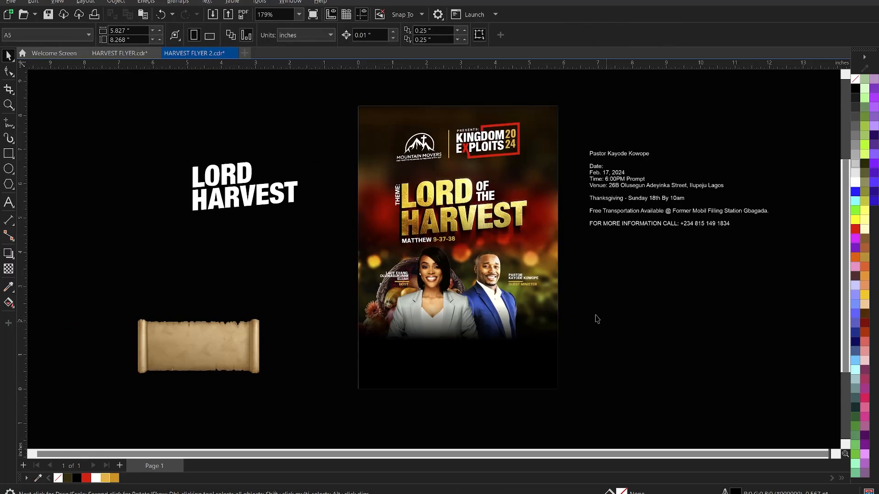
pyautogui.scroll(-2, 597, 319)
pyautogui.scroll(3, 526, 346)
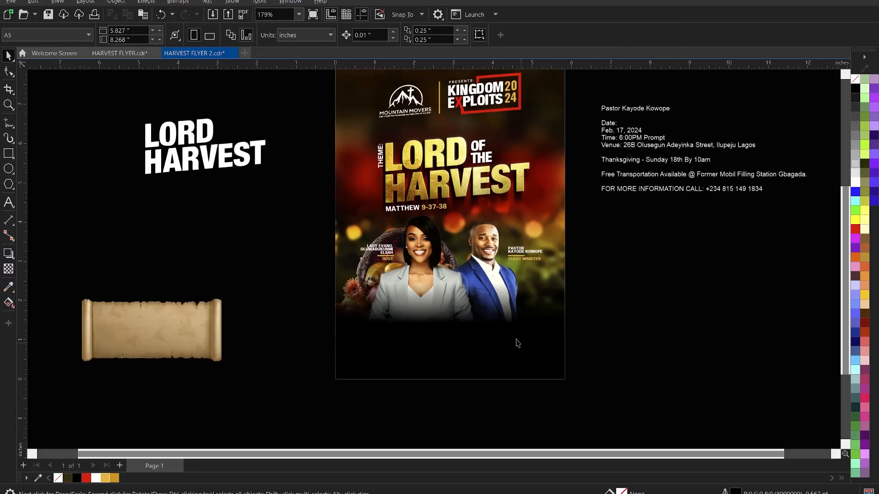
# Enlarge the clipped host photos to about 109.7% and reposition them slightly within the frame.
pyautogui.keyDown('ctrl'); pyautogui.click(481, 294); pyautogui.keyUp('ctrl')
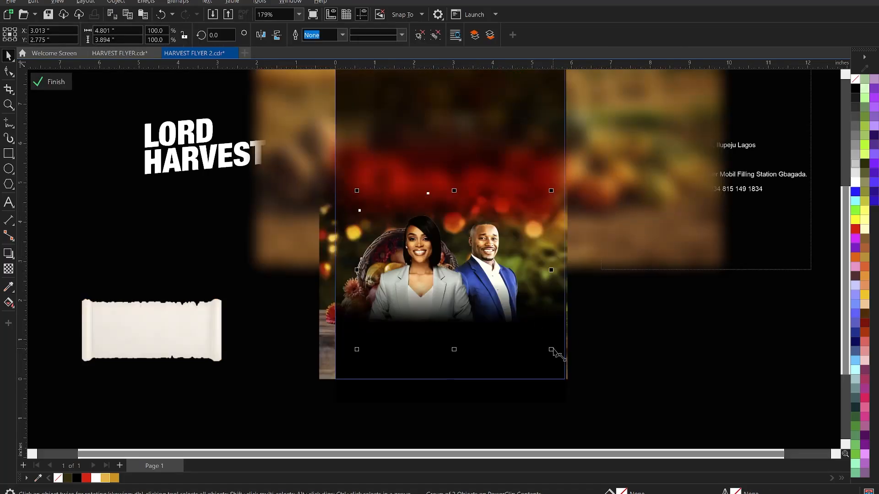
pyautogui.moveTo(553, 351); pyautogui.dragTo(564, 362)
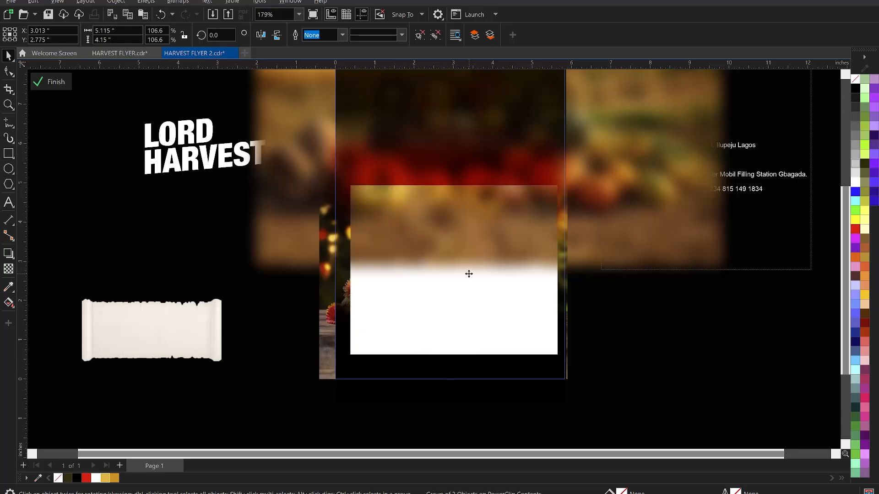
pyautogui.moveTo(477, 274); pyautogui.dragTo(478, 279)
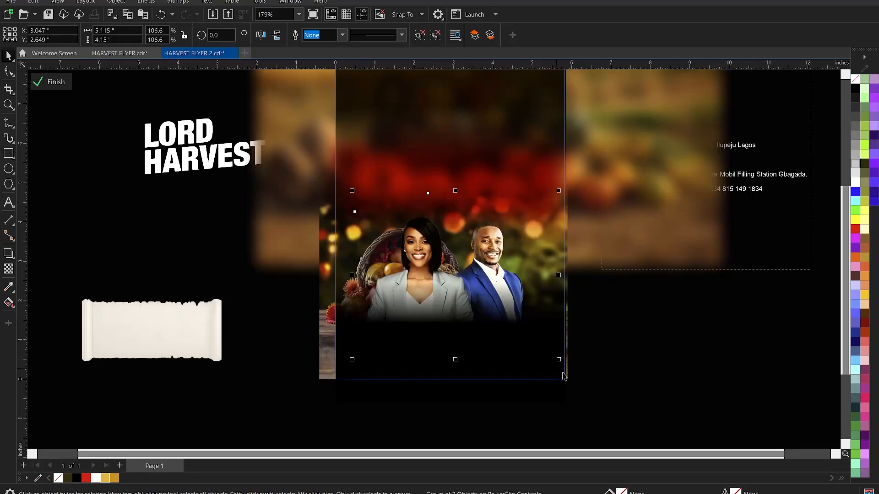
pyautogui.moveTo(565, 364); pyautogui.dragTo(571, 369)
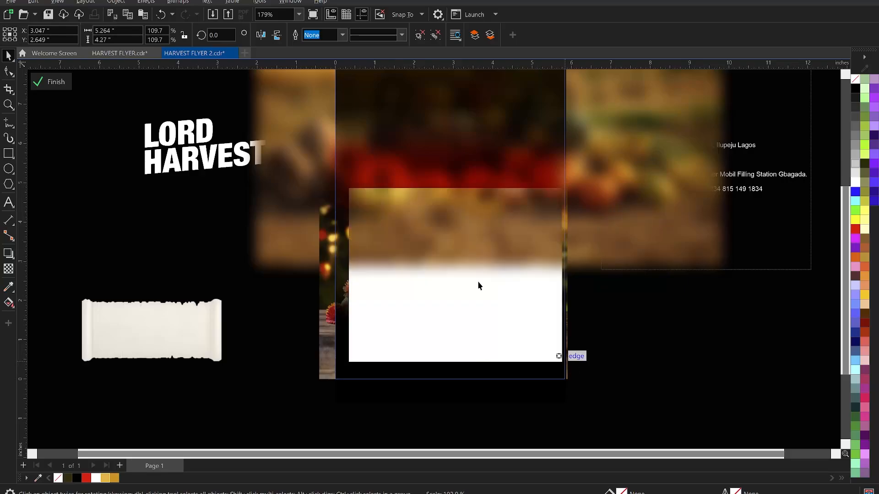
pyautogui.moveTo(477, 277); pyautogui.dragTo(477, 274)
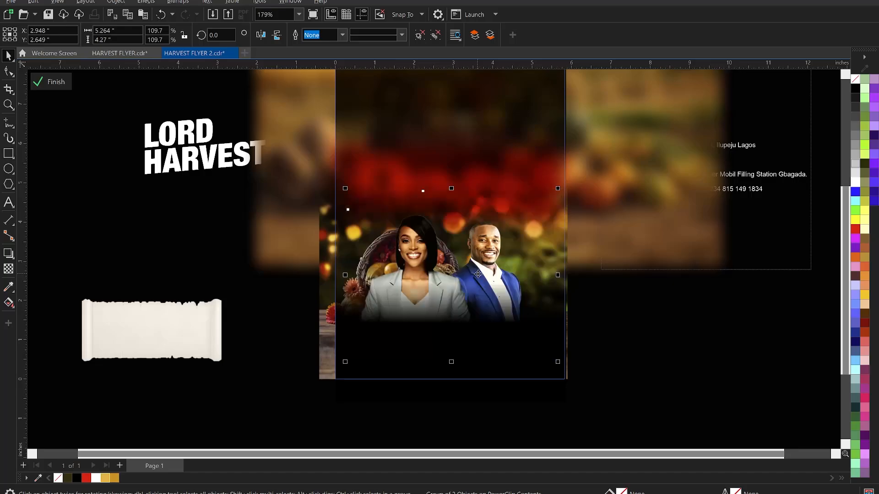
pyautogui.keyDown('ctrl'); pyautogui.click(640, 325); pyautogui.keyUp('ctrl')
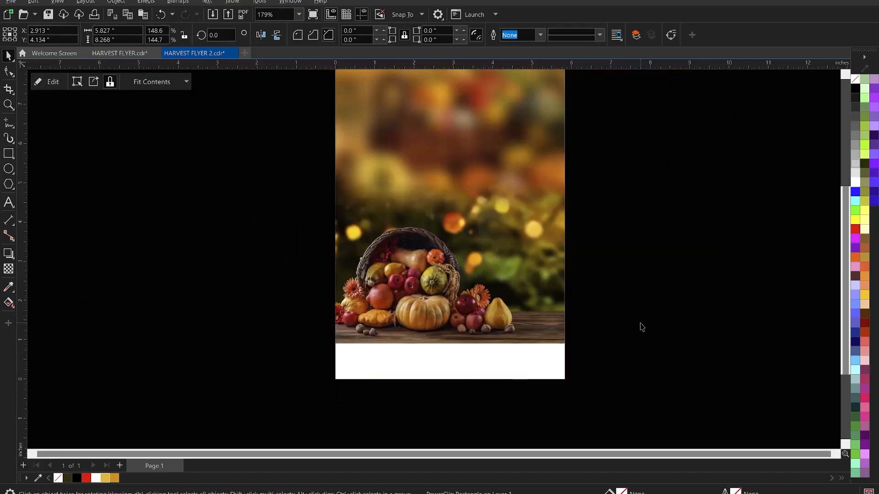
pyautogui.click(641, 327)
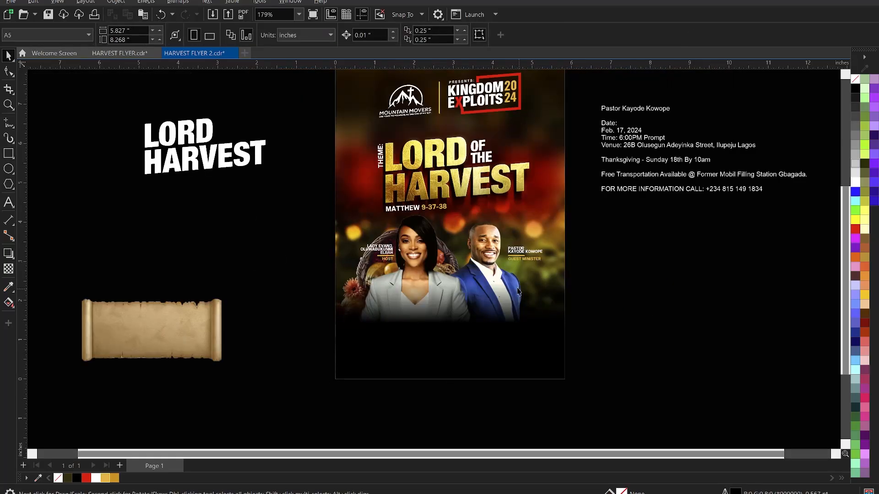
# Nudge the group of two host photos slightly lower.
pyautogui.keyDown('ctrl'); pyautogui.click(481, 245); pyautogui.keyUp('ctrl')
pyautogui.press('Down')
pyautogui.press('Down')
pyautogui.press('Down')
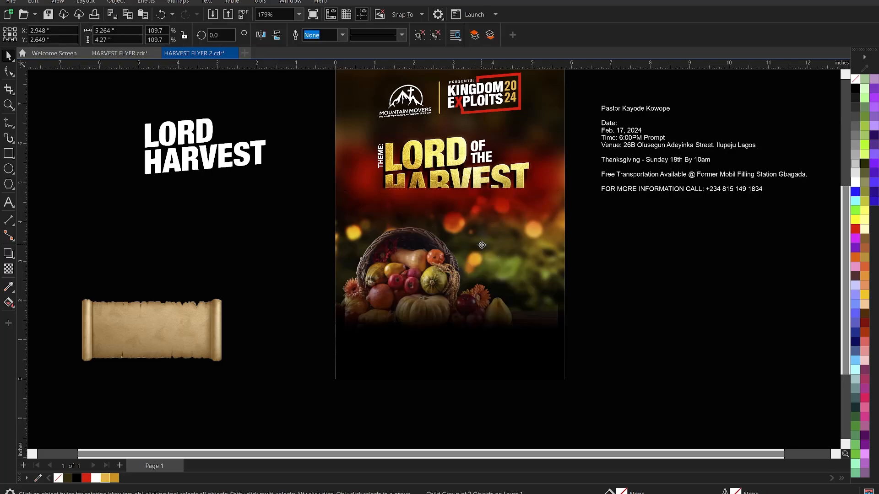
pyautogui.click(615, 339)
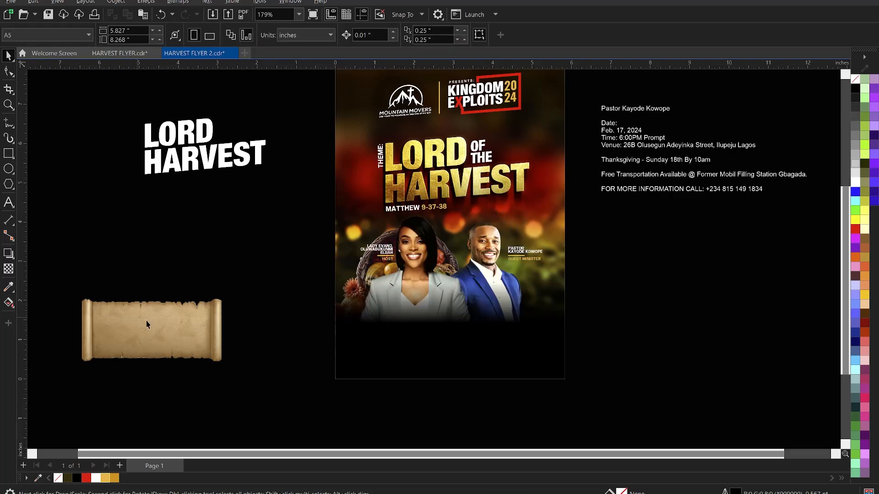
pyautogui.scroll(-1, 499, 265)
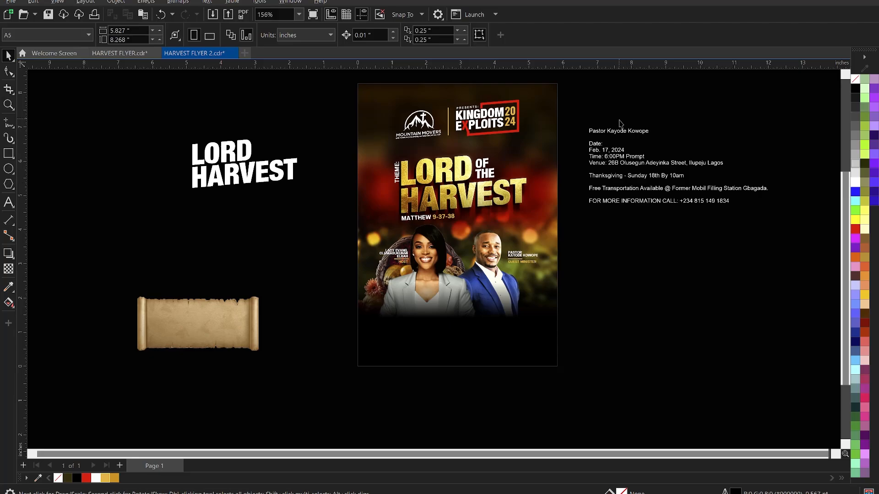
pyautogui.scroll(4, 620, 123)
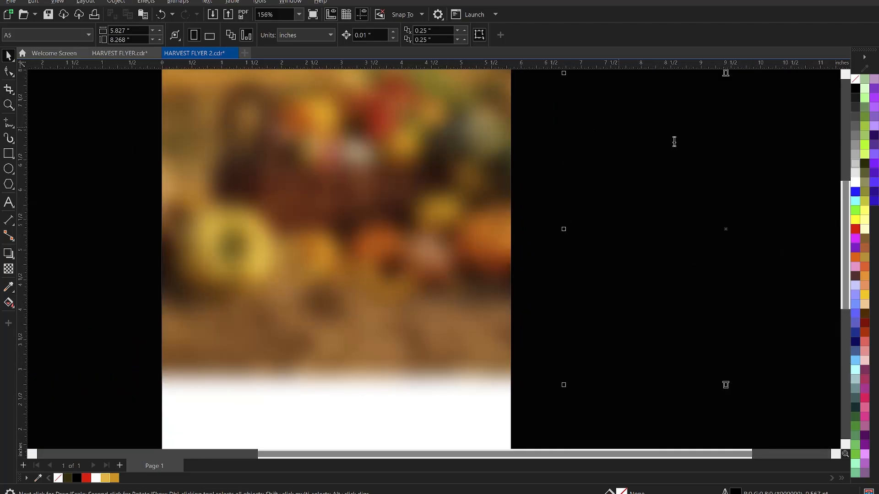
# Delete the guest minister's name line from the event details, then drag the parchment scroll onto the flyer.
pyautogui.doubleClick(675, 139)
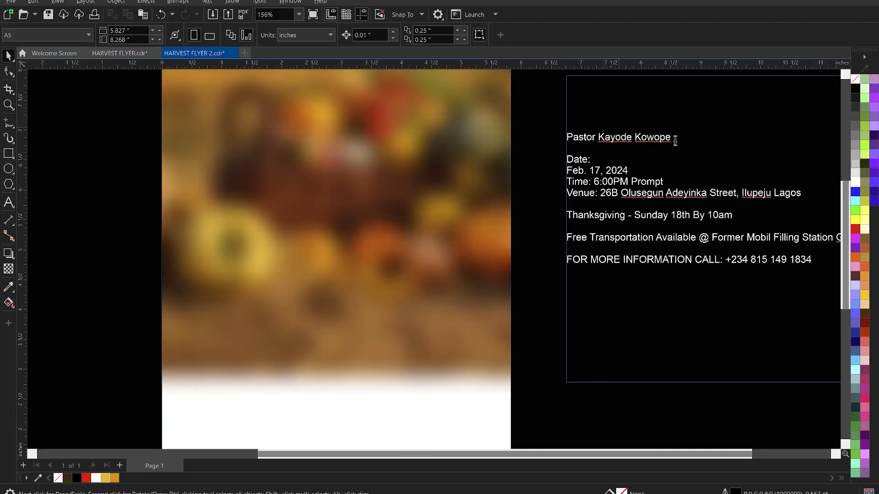
pyautogui.moveTo(675, 138); pyautogui.dragTo(548, 135)
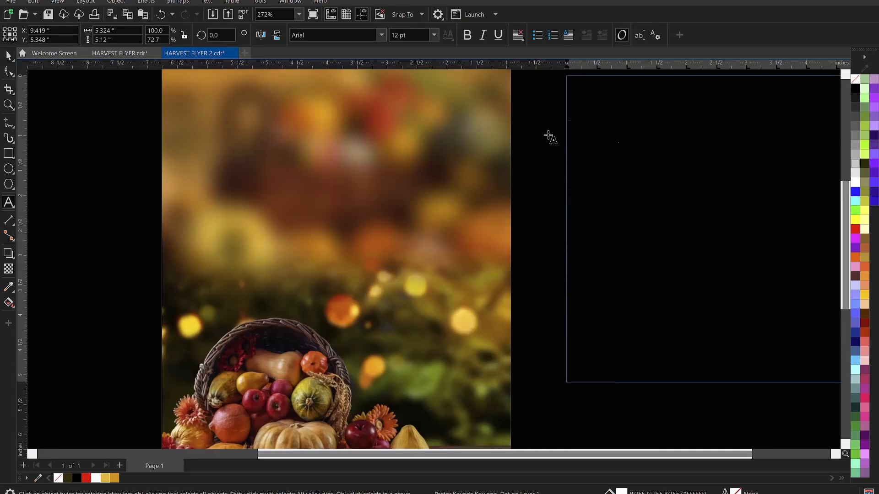
pyautogui.press('BackSpace')
pyautogui.hotkey('ctrl', 'space')
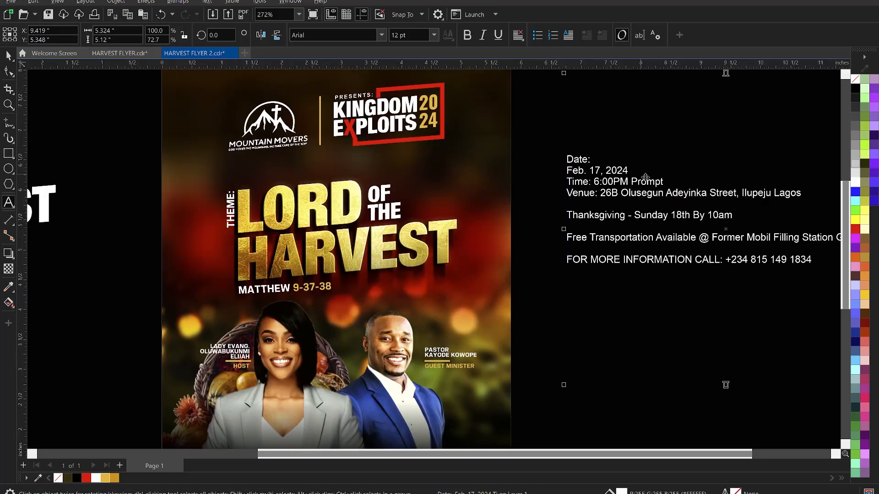
pyautogui.scroll(-3, 644, 178)
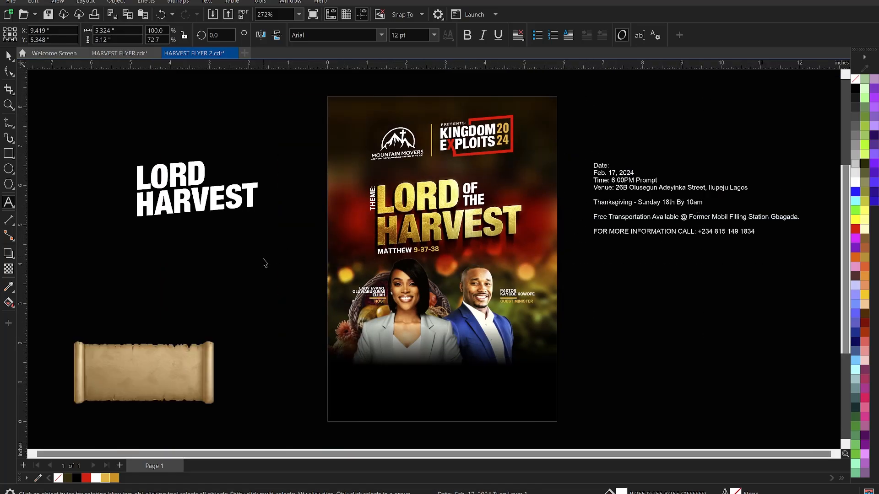
pyautogui.moveTo(186, 361); pyautogui.dragTo(468, 366)
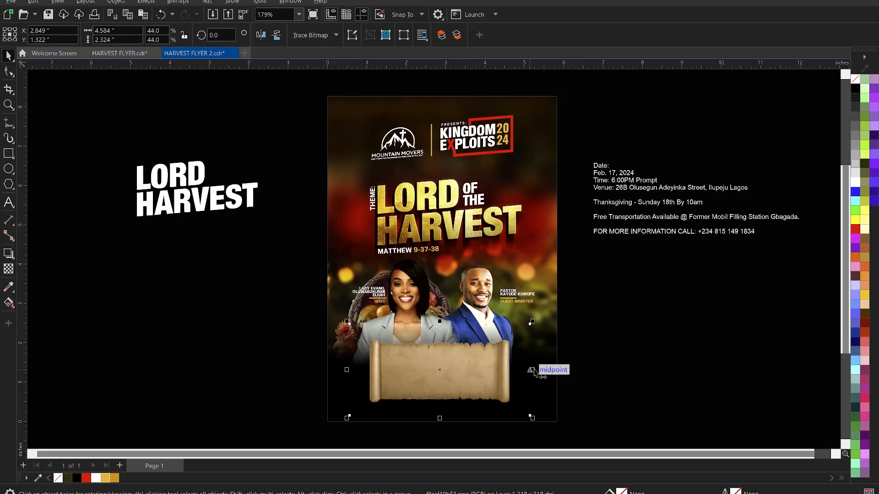
# Resize the parchment scroll to about 6.1 x 2 inches at the flyer's bottom and centre it horizontally.
pyautogui.moveTo(533, 371); pyautogui.dragTo(555, 371)
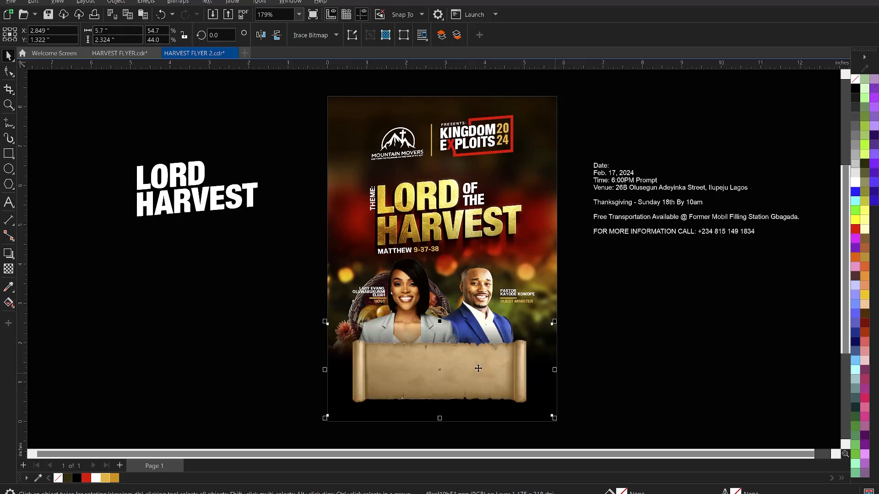
pyautogui.moveTo(441, 323); pyautogui.dragTo(451, 336)
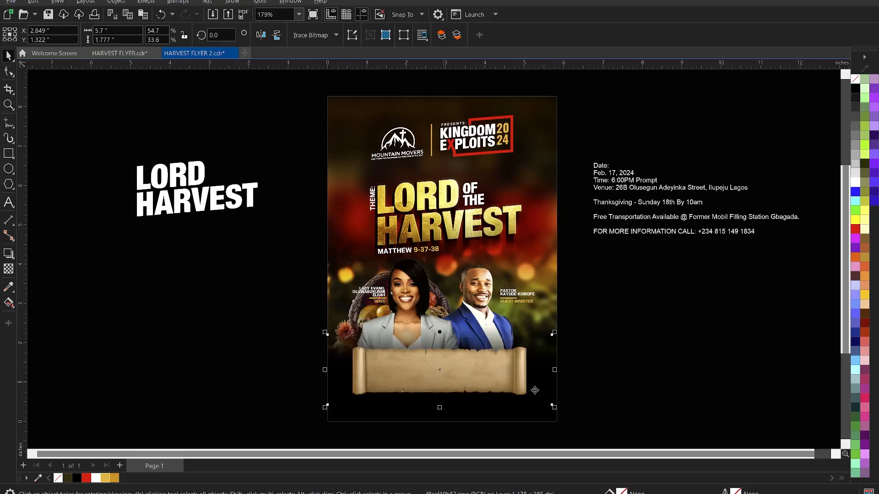
pyautogui.moveTo(554, 407); pyautogui.dragTo(569, 409)
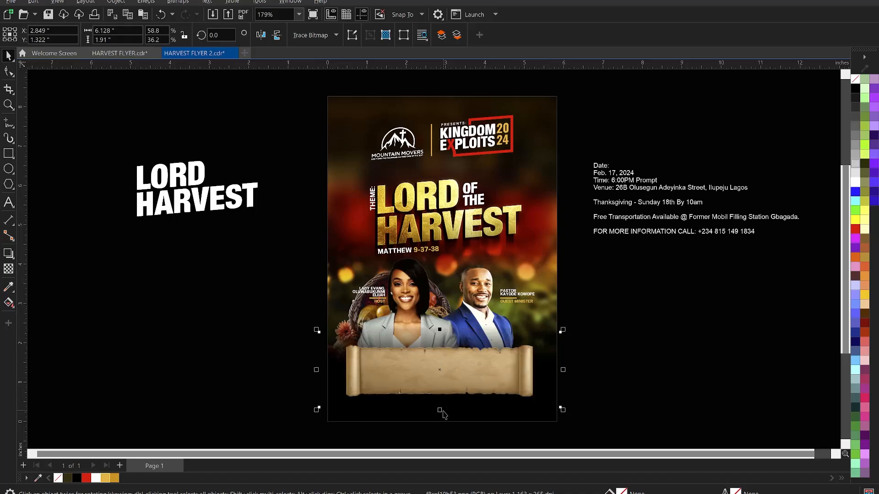
pyautogui.moveTo(441, 412); pyautogui.dragTo(445, 418)
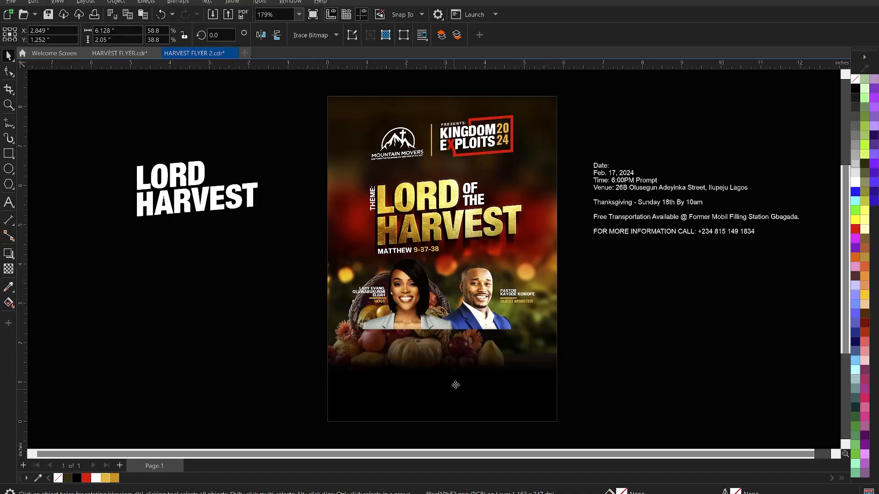
pyautogui.moveTo(463, 373); pyautogui.dragTo(463, 379)
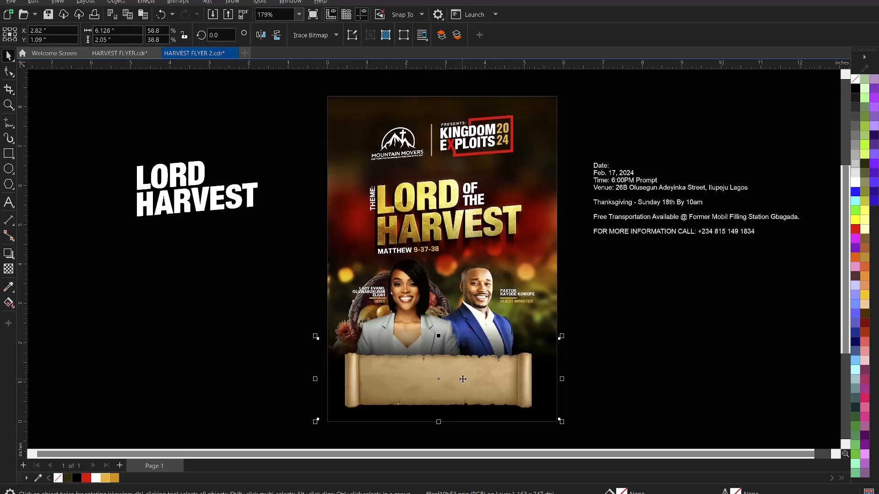
pyautogui.keyDown('shift'); pyautogui.click(544, 293); pyautogui.keyUp('shift')
pyautogui.press('c')
pyautogui.click(642, 358)
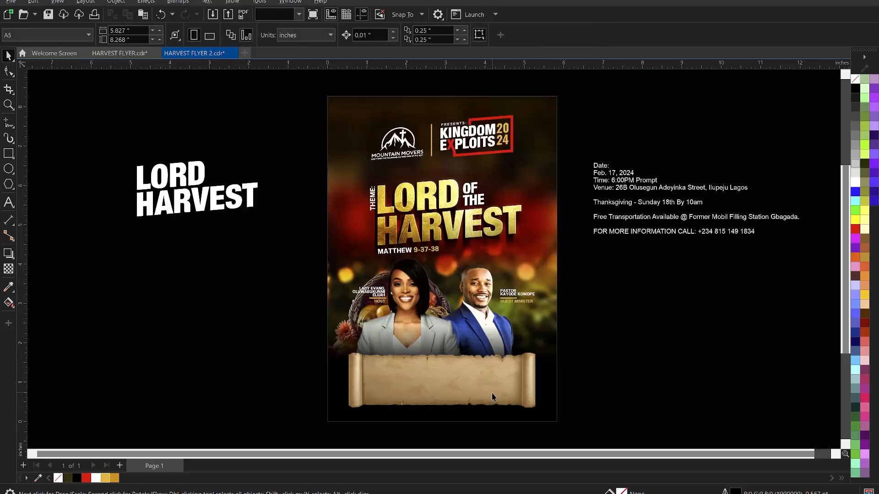
pyautogui.click(397, 377)
# Crop the scroll bitmap's edges inward with the Shape tool until the frame is 1.596 inches tall.
pyautogui.click(9, 71)
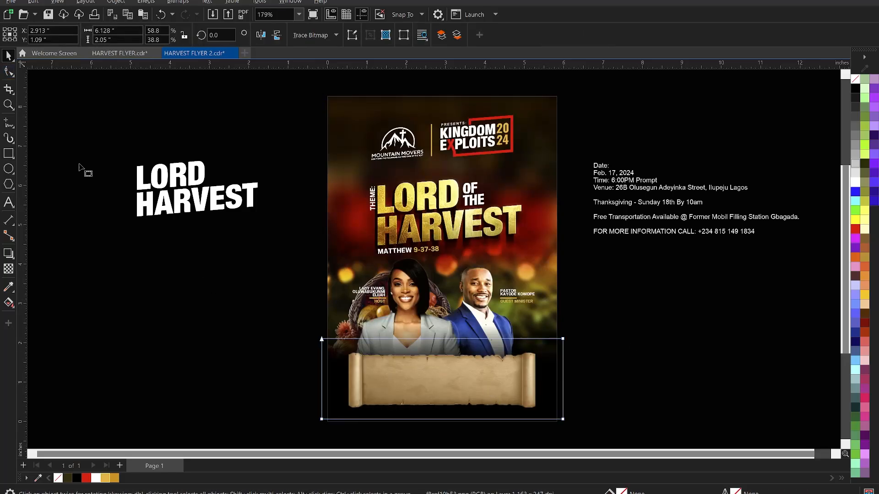
pyautogui.moveTo(286, 314); pyautogui.dragTo(337, 431)
pyautogui.press('Right')
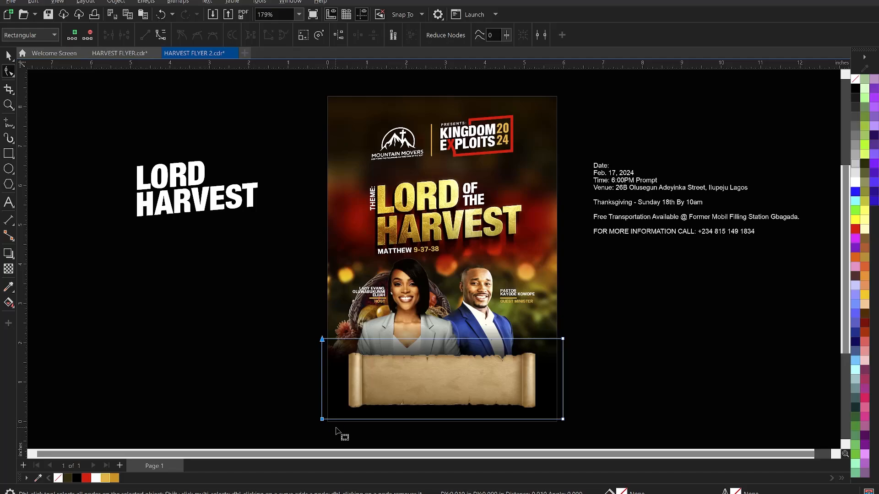
pyautogui.press('Right')
pyautogui.press('Right')
pyautogui.press('Right')
pyautogui.press('Right')
pyautogui.press('Right')
pyautogui.moveTo(326, 421); pyautogui.dragTo(350, 426)
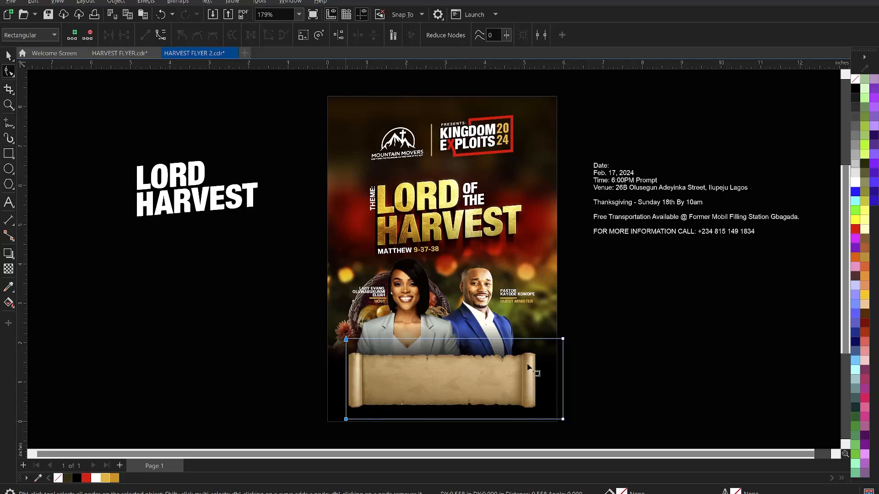
pyautogui.moveTo(603, 328); pyautogui.dragTo(539, 422)
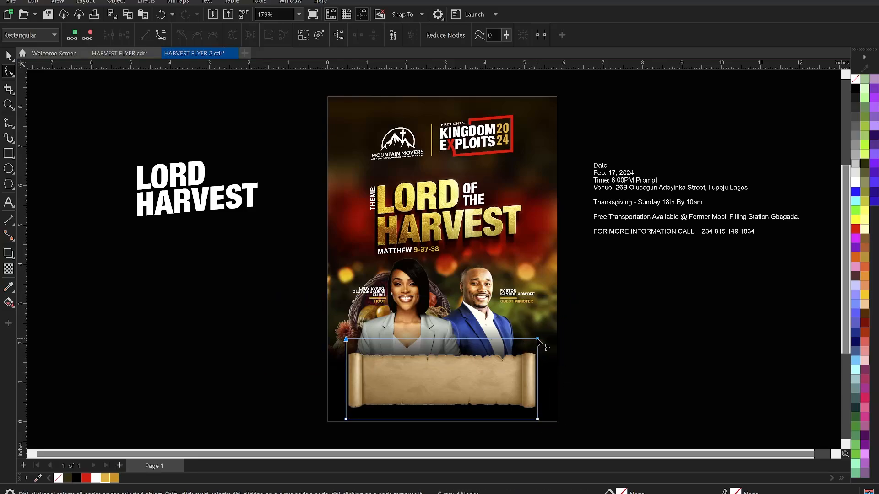
pyautogui.moveTo(537, 339); pyautogui.dragTo(538, 349)
pyautogui.moveTo(251, 404); pyautogui.dragTo(537, 411)
pyautogui.press('space')
pyautogui.click(588, 393)
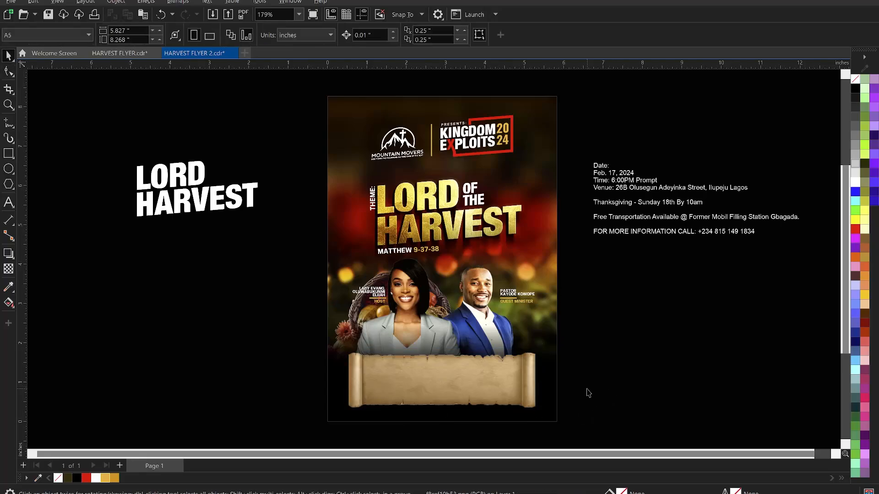
pyautogui.click(486, 384)
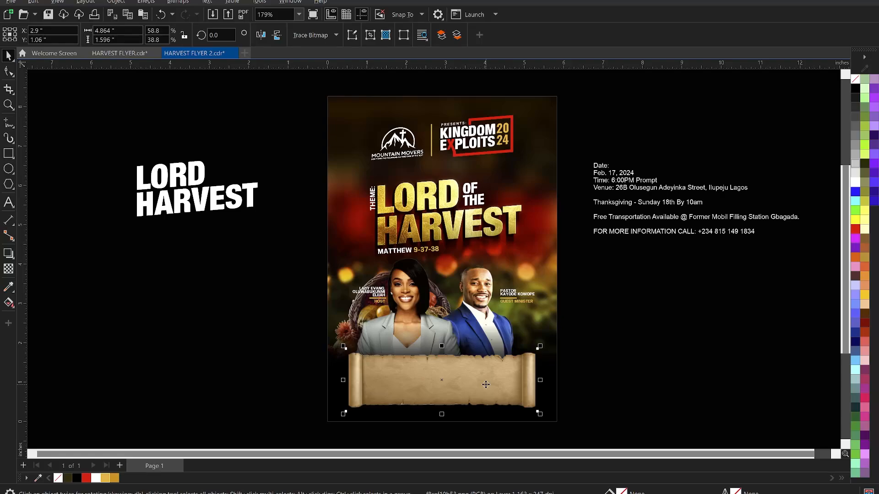
# Bring the parchment scroll copy to the front and convert it to a bitmap.
pyautogui.hotkey('ctrl', 'Home')
pyautogui.press('Escape')
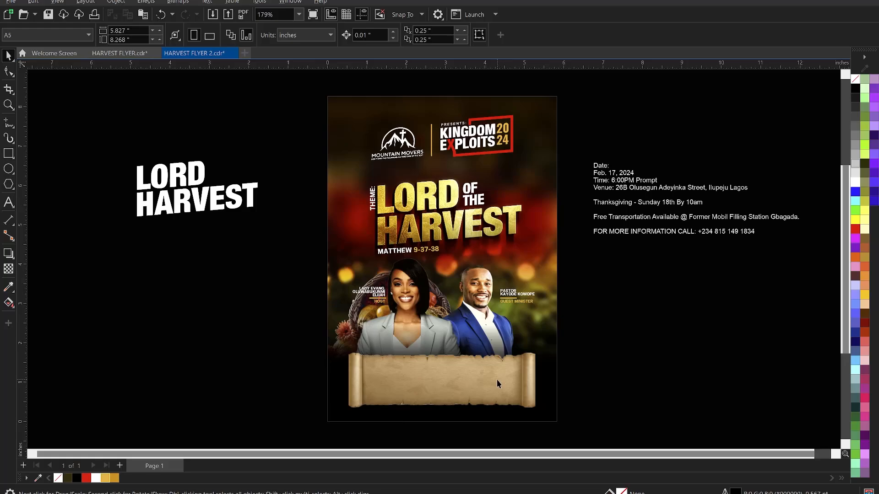
pyautogui.click(497, 382)
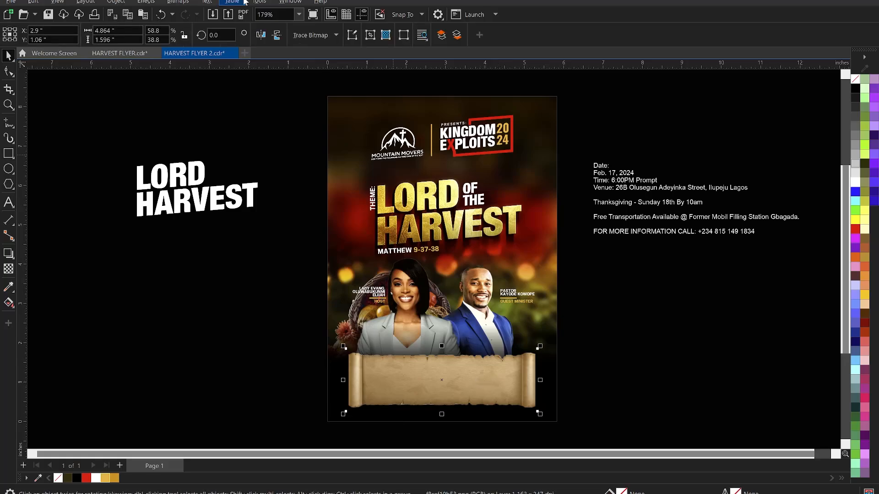
pyautogui.click(177, 2)
pyautogui.click(185, 13)
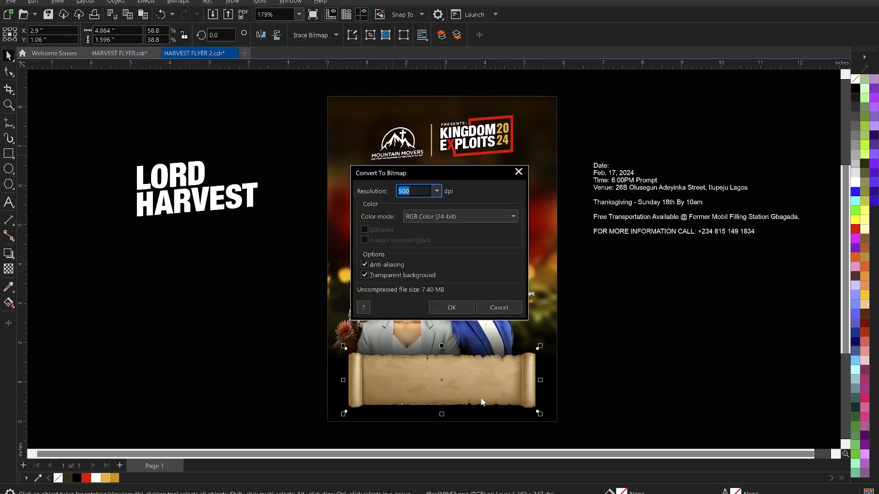
pyautogui.click(451, 303)
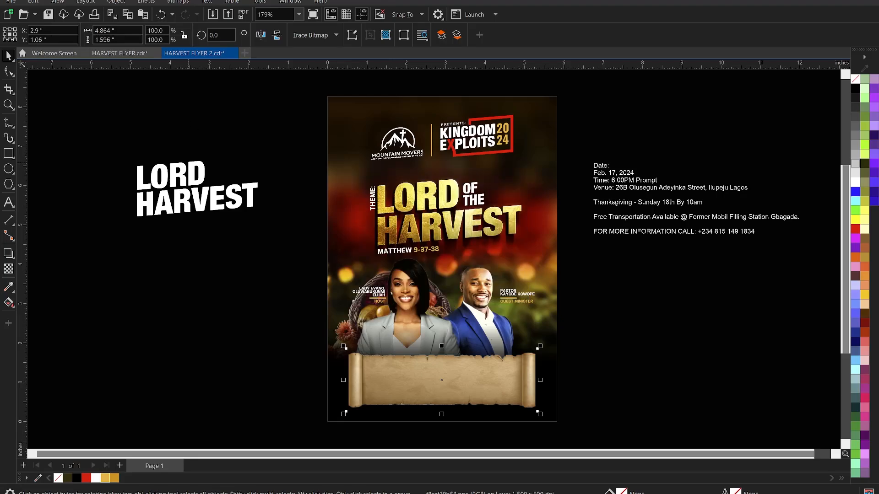
# Blur the scroll copy with an 84-pixel Gaussian Blur, keeping the sharp scroll on top.
pyautogui.click(148, 4)
pyautogui.moveTo(178, 65)
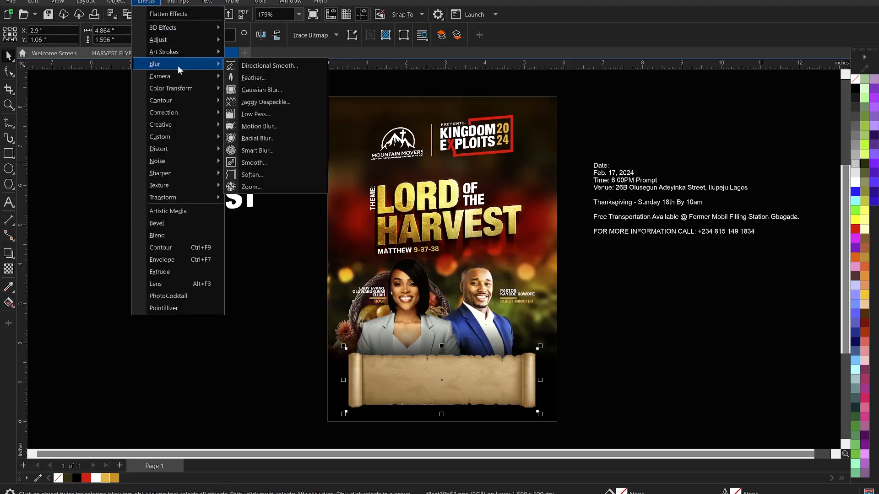
pyautogui.click(266, 89)
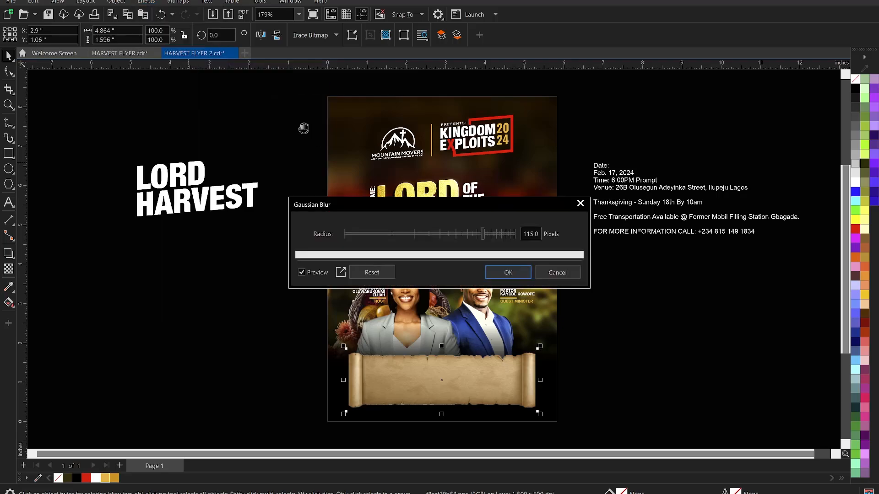
pyautogui.moveTo(478, 202); pyautogui.dragTo(729, 157)
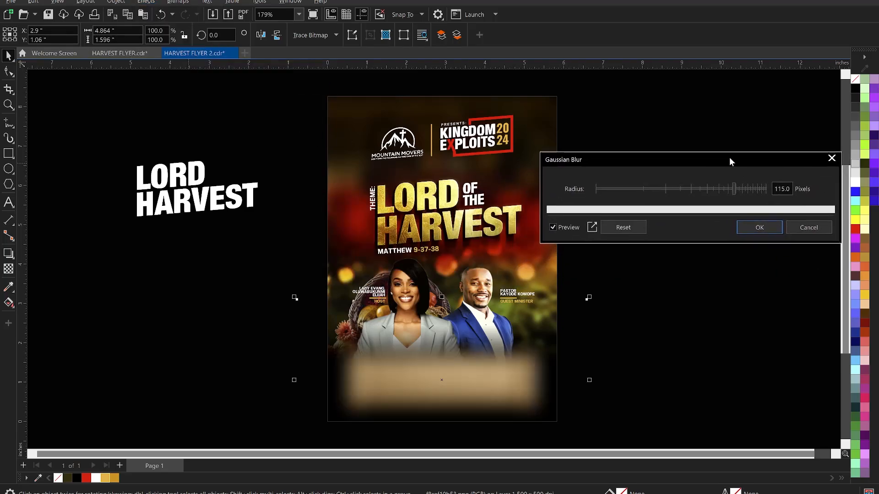
pyautogui.click(721, 189)
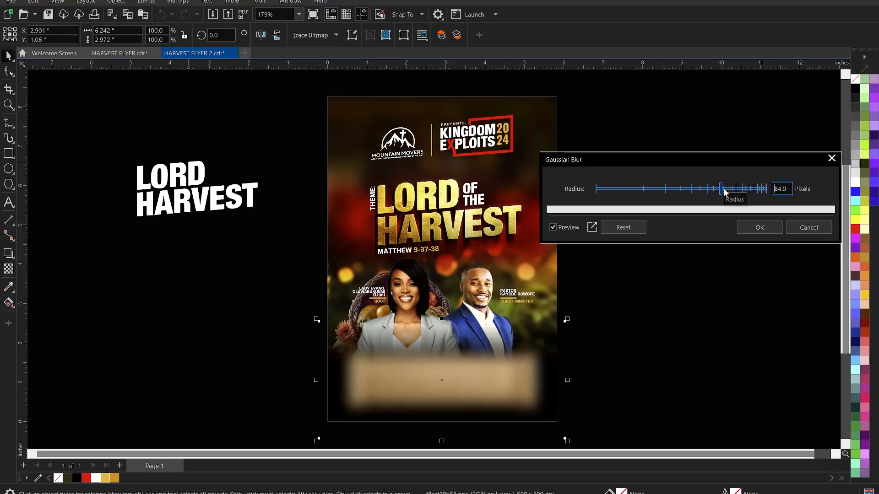
pyautogui.click(753, 232)
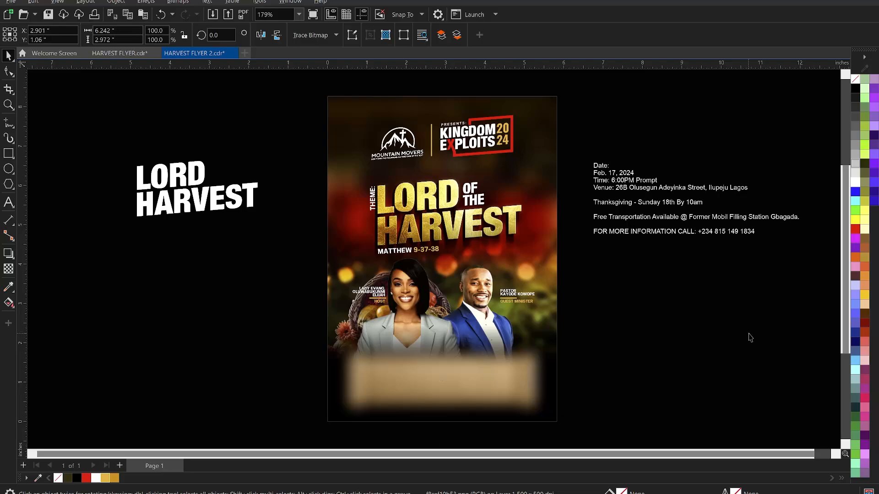
pyautogui.hotkey('ctrl', 'z')
pyautogui.press('z')
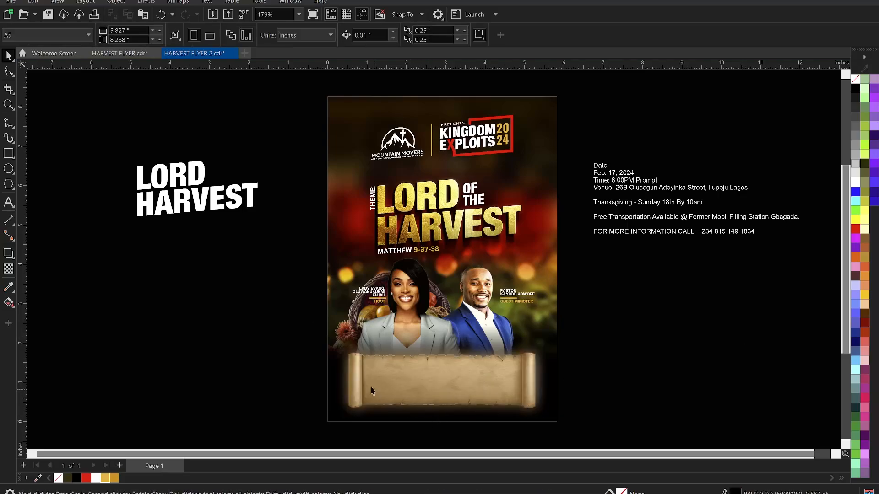
pyautogui.moveTo(278, 310); pyautogui.dragTo(597, 431)
pyautogui.press('space')
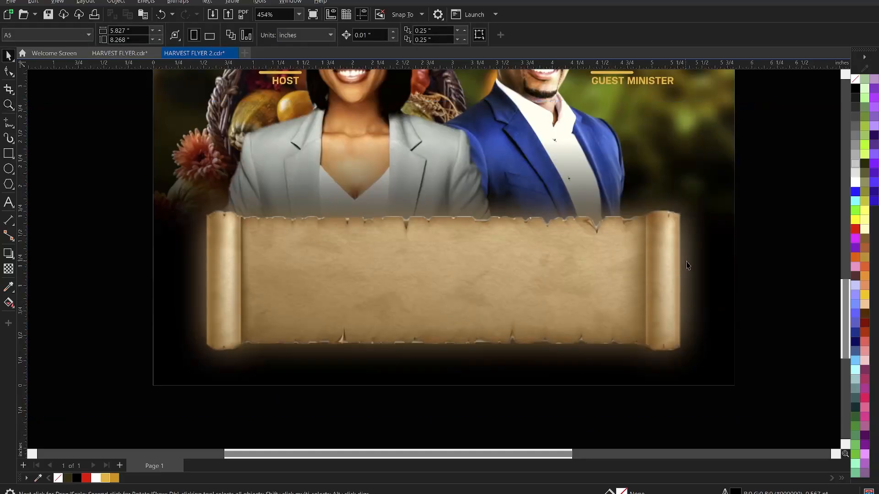
pyautogui.click(704, 250)
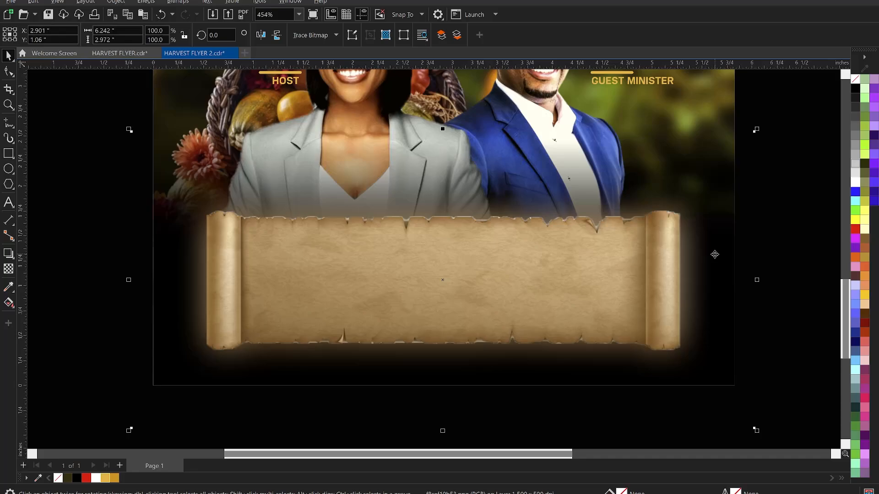
pyautogui.click(8, 268)
pyautogui.click(155, 37)
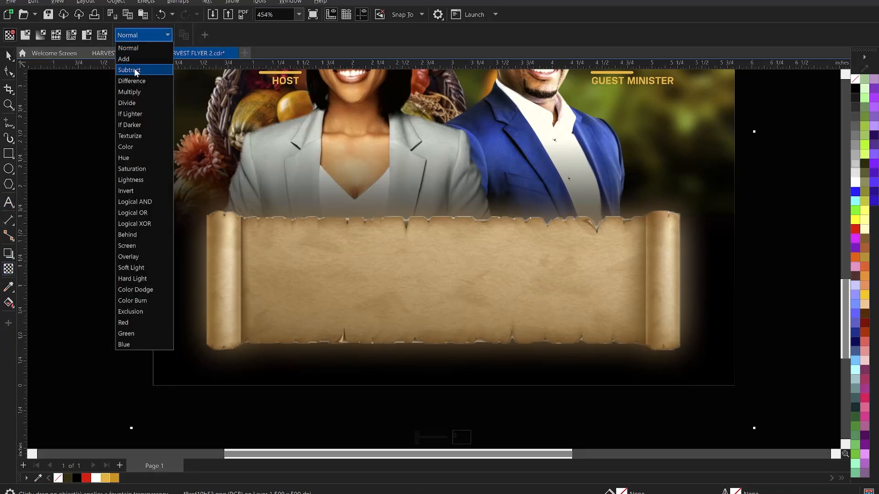
pyautogui.click(134, 62)
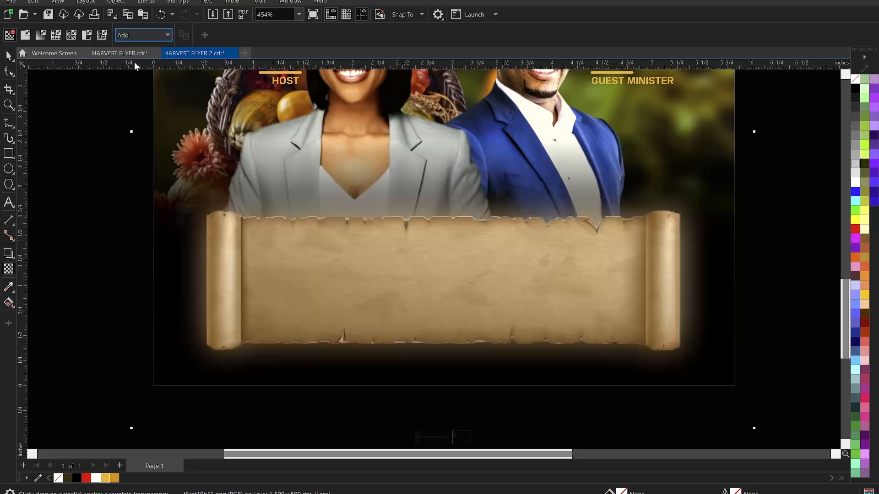
pyautogui.click(144, 35)
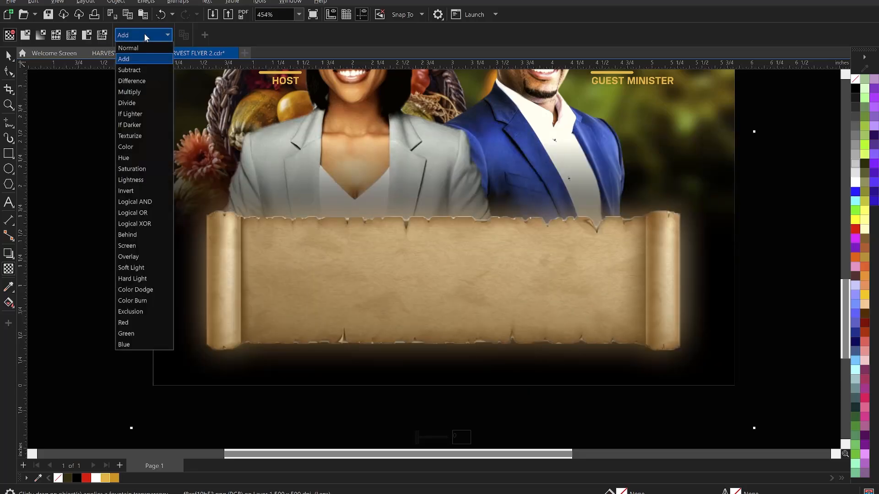
pyautogui.click(135, 94)
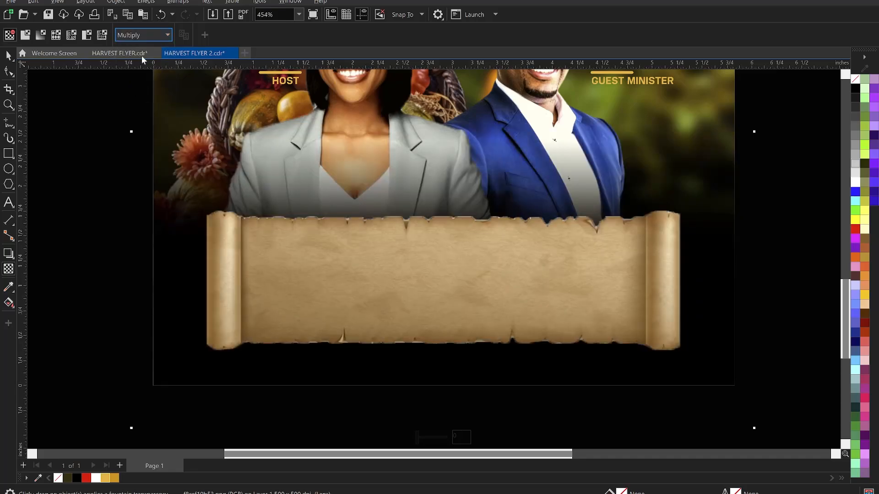
pyautogui.click(133, 35)
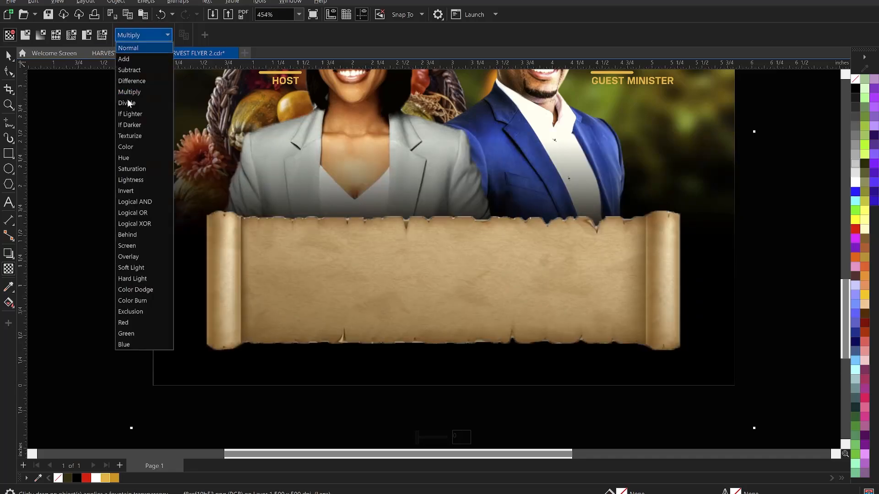
pyautogui.click(143, 258)
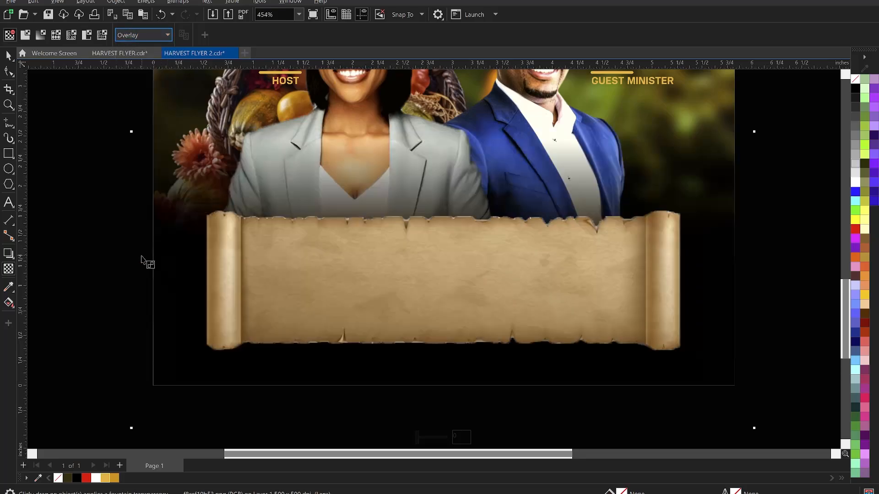
pyautogui.click(146, 36)
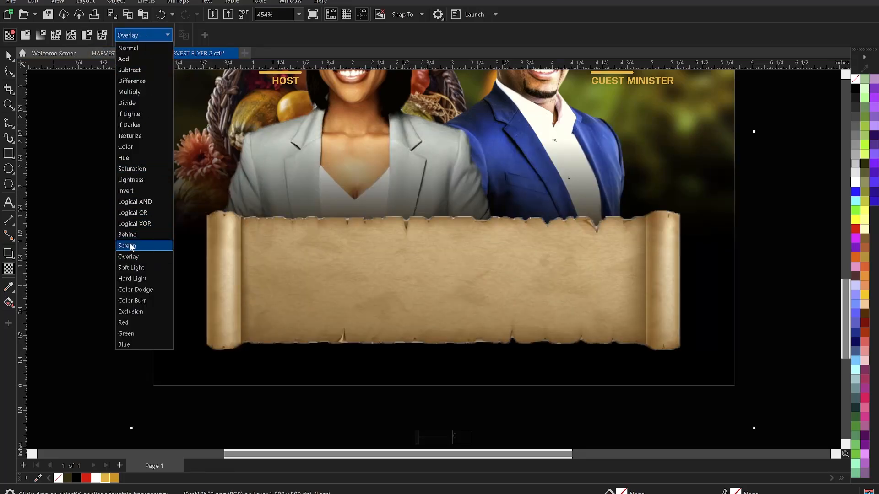
pyautogui.click(135, 270)
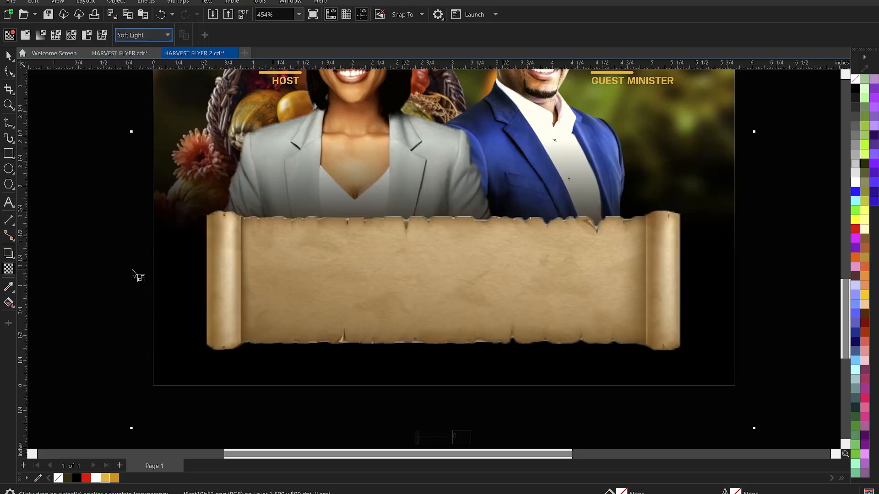
pyautogui.click(132, 35)
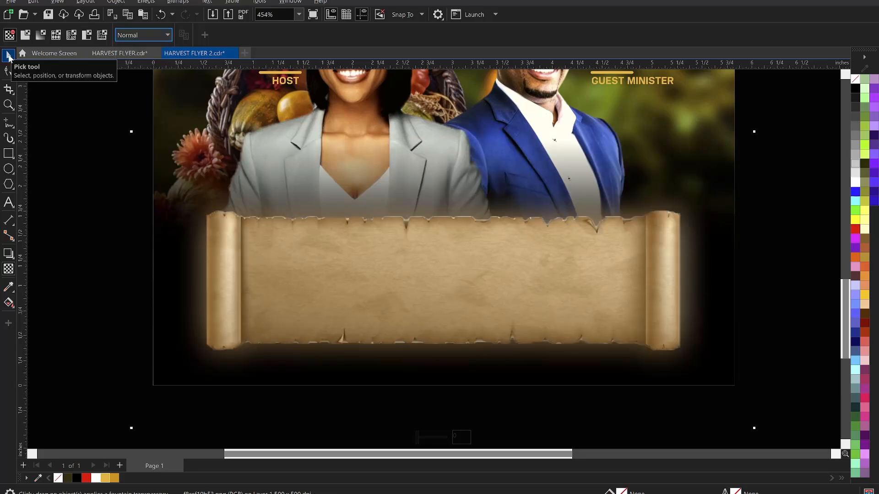
pyautogui.click(8, 56)
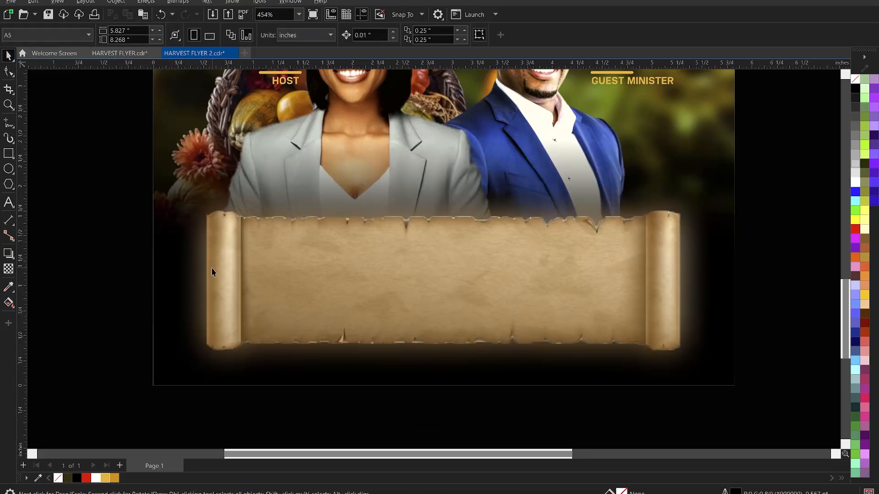
# Place the parchment scroll inside the flyer background frame.
pyautogui.scroll(-1, 190, 263)
pyautogui.rightClick(191, 263)
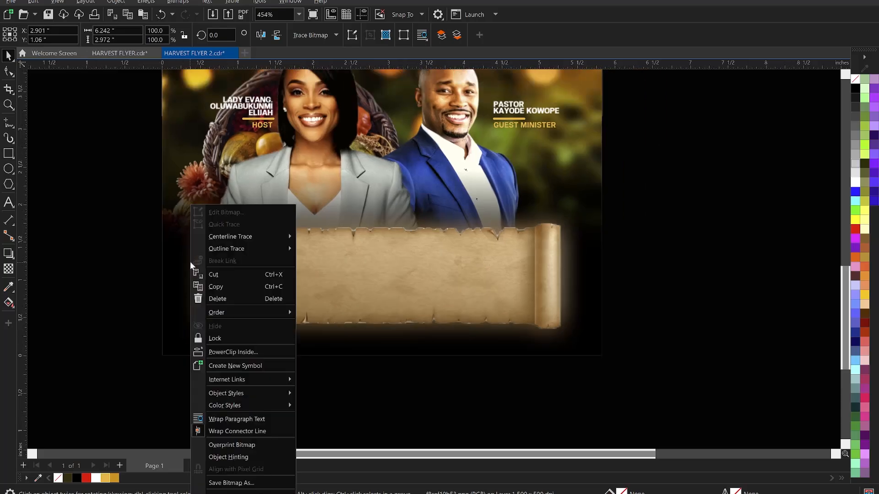
pyautogui.click(257, 352)
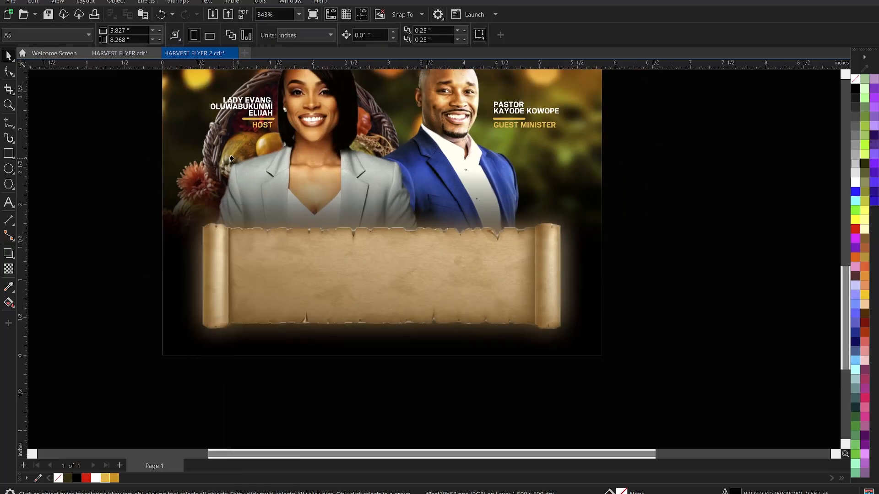
pyautogui.click(193, 141)
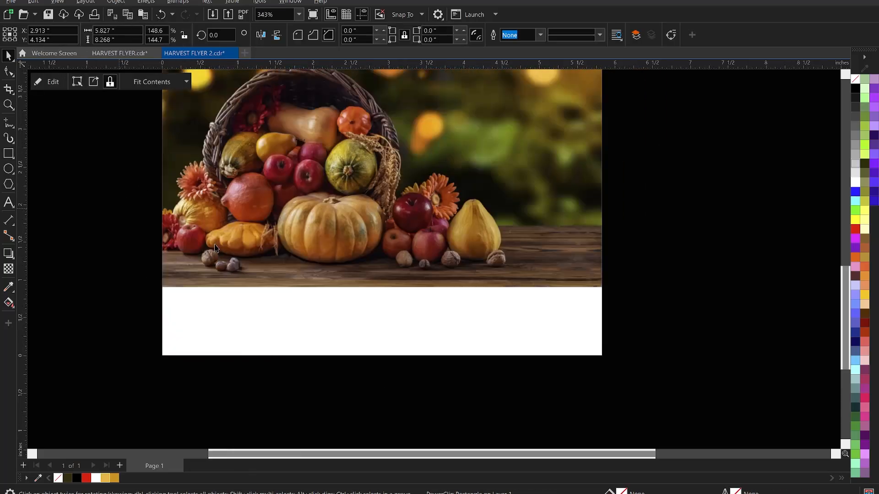
# Set the scroll's Brightness -3, Contrast 33 and Intensity 12 and apply it.
pyautogui.click(326, 267)
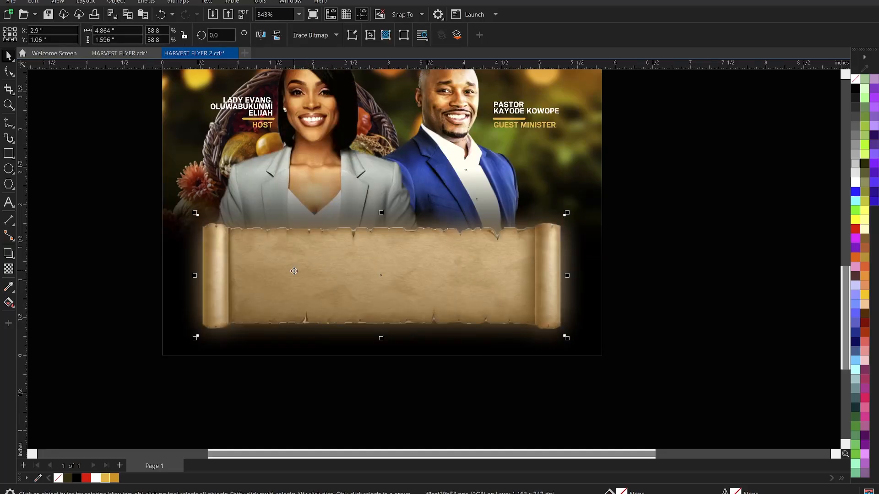
pyautogui.hotkey('ctrl', 'b')
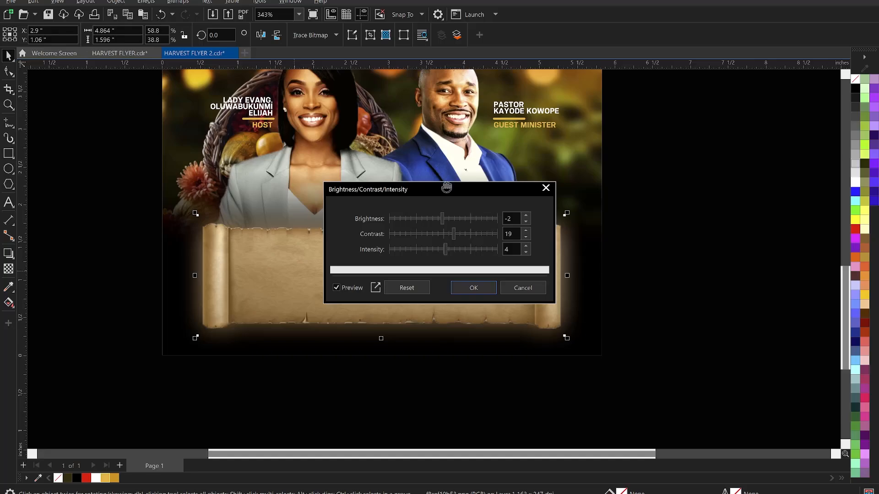
pyautogui.moveTo(446, 188); pyautogui.dragTo(677, 182)
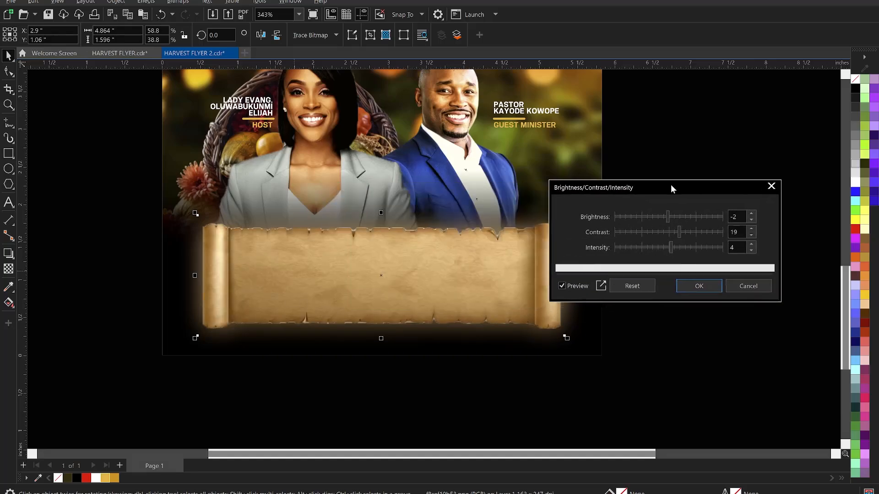
pyautogui.click(694, 229)
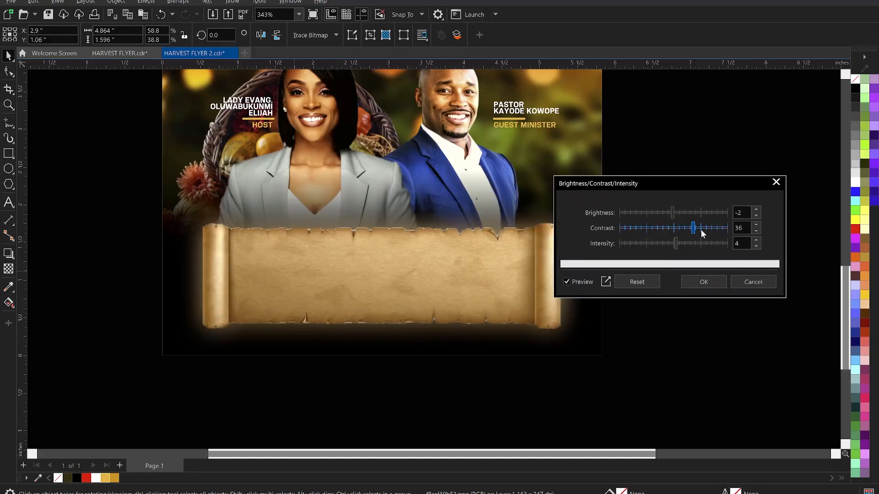
pyautogui.click(661, 212)
pyautogui.click(674, 228)
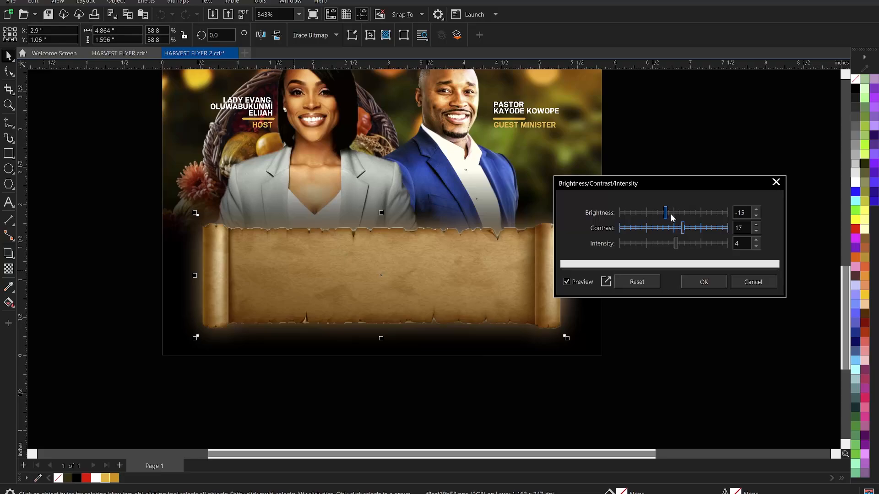
pyautogui.click(672, 211)
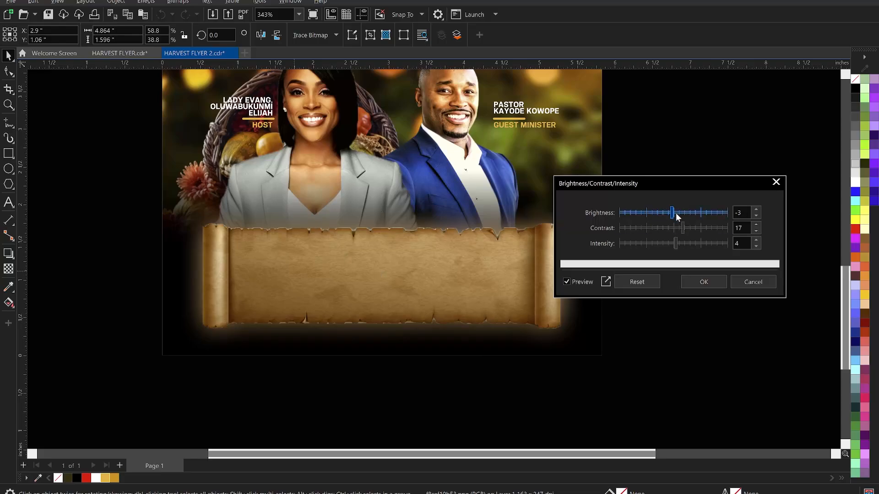
pyautogui.click(685, 244)
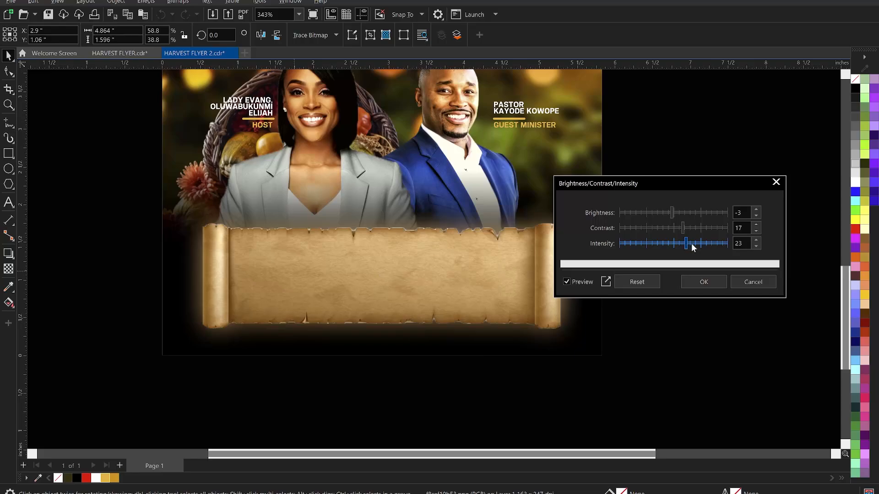
pyautogui.click(674, 244)
pyautogui.click(685, 244)
pyautogui.click(691, 228)
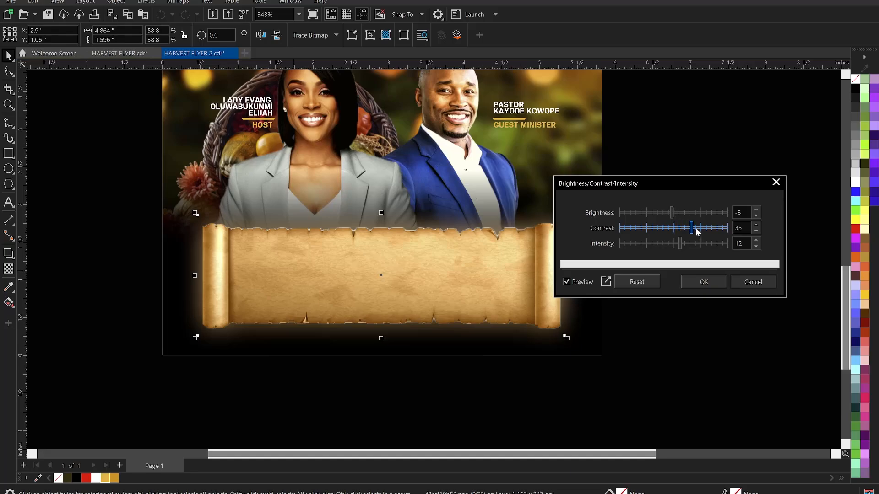
pyautogui.click(705, 282)
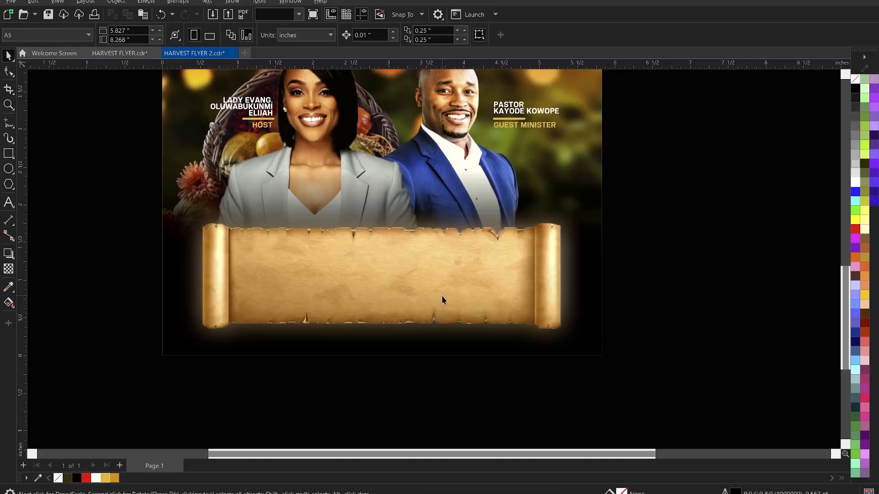
# Preview a Color Balance on the scroll: Cyan–Red 27, Magenta–Green 12, Yellow–Blue 3.
pyautogui.click(146, 1)
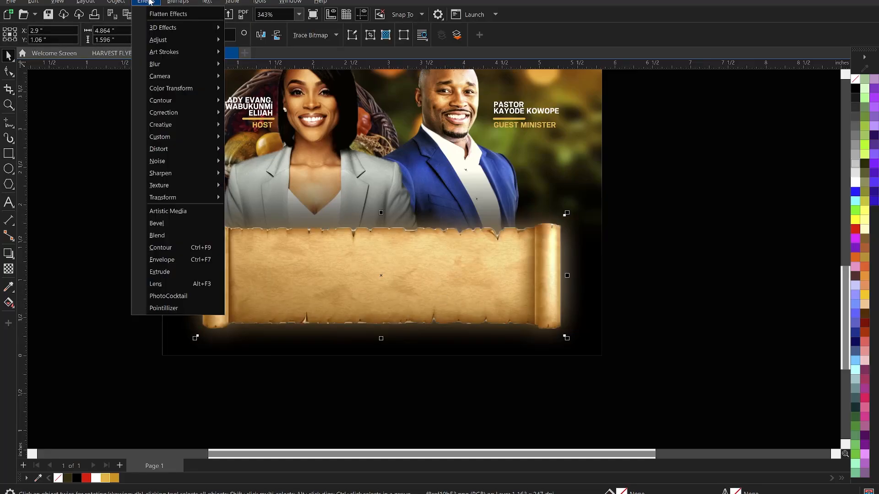
pyautogui.moveTo(182, 42)
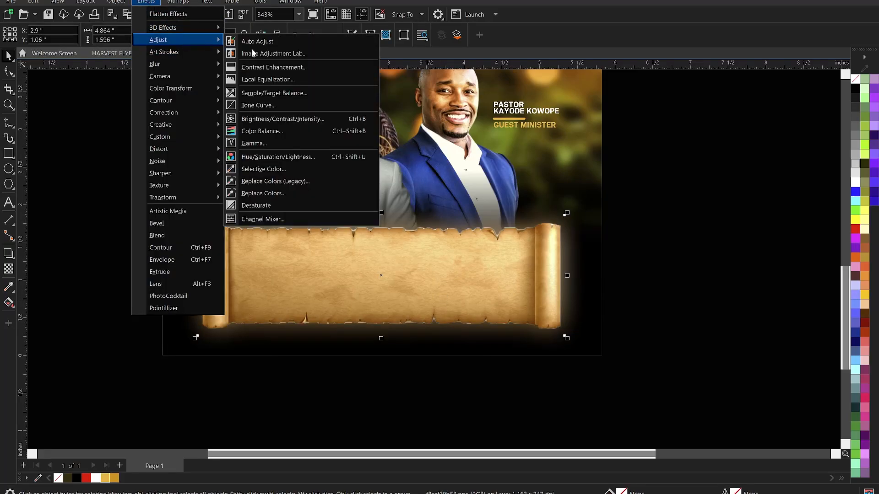
pyautogui.click(271, 131)
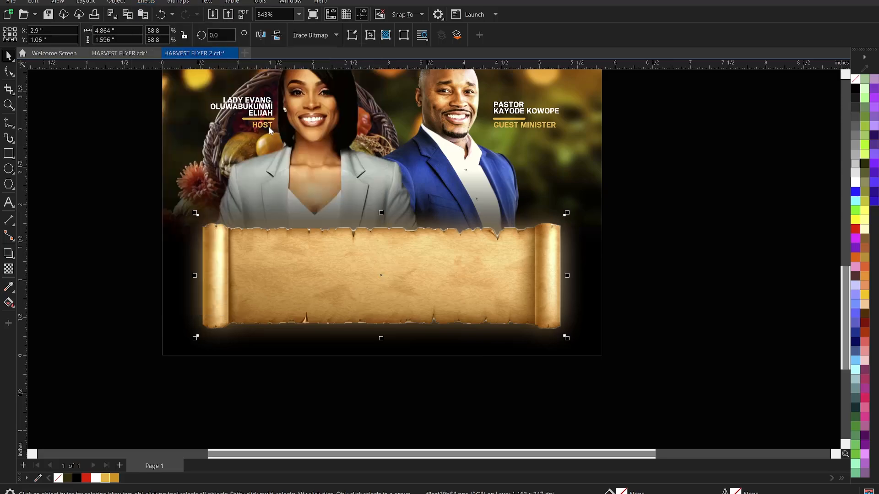
pyautogui.moveTo(474, 147); pyautogui.dragTo(737, 117)
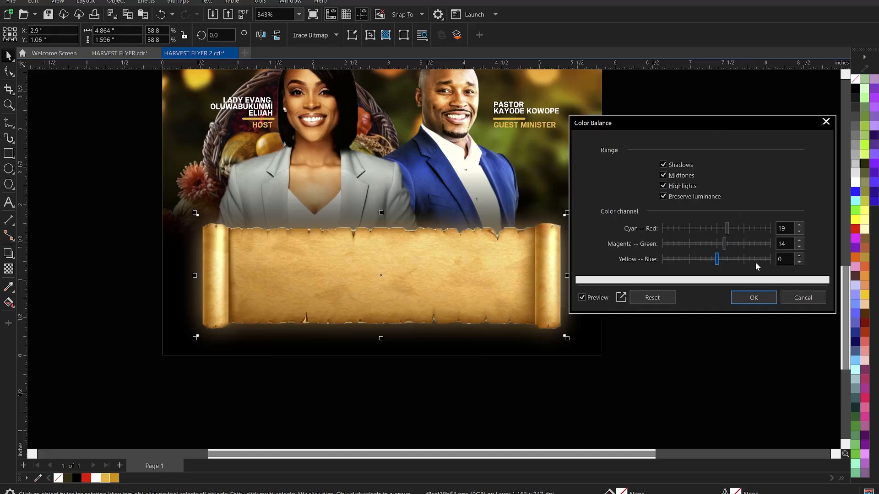
pyautogui.click(709, 261)
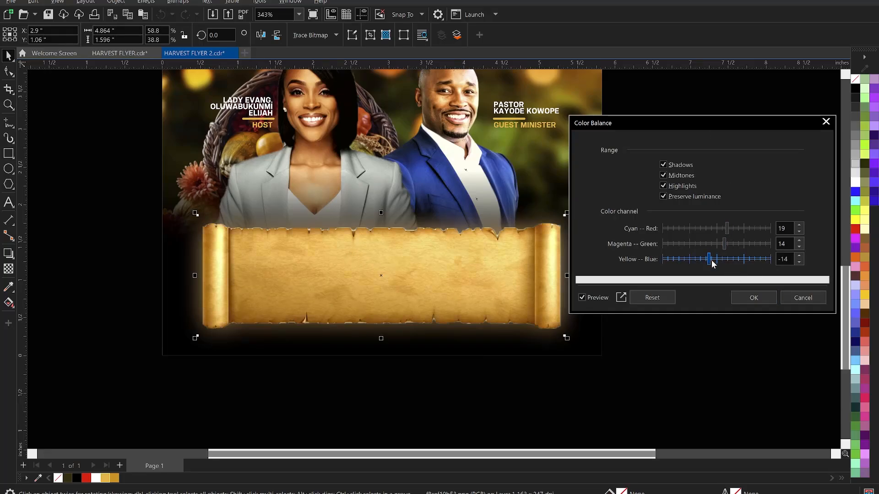
pyautogui.click(716, 260)
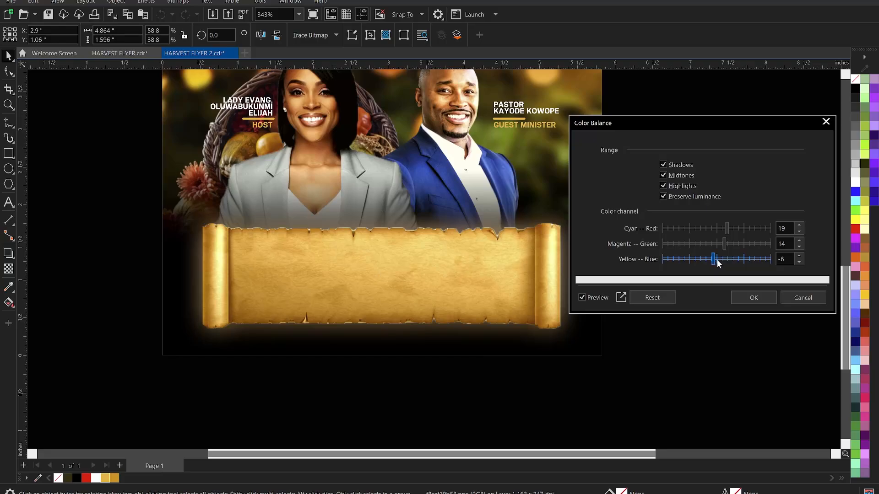
pyautogui.click(736, 228)
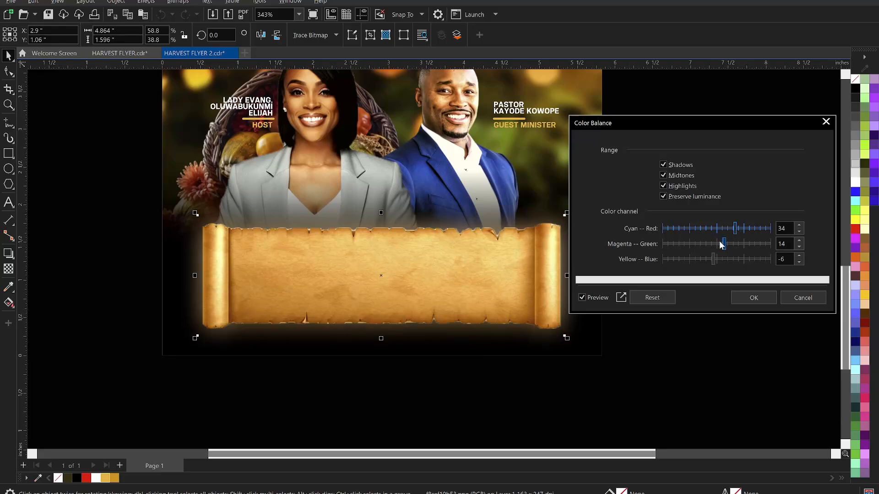
pyautogui.moveTo(718, 241); pyautogui.dragTo(717, 242)
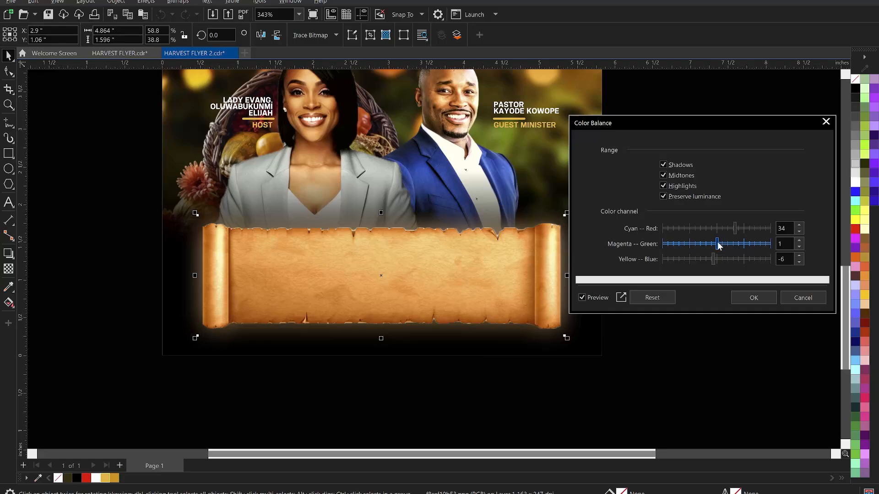
pyautogui.moveTo(718, 245); pyautogui.dragTo(720, 246)
pyautogui.moveTo(731, 236); pyautogui.dragTo(725, 244)
pyautogui.click(718, 260)
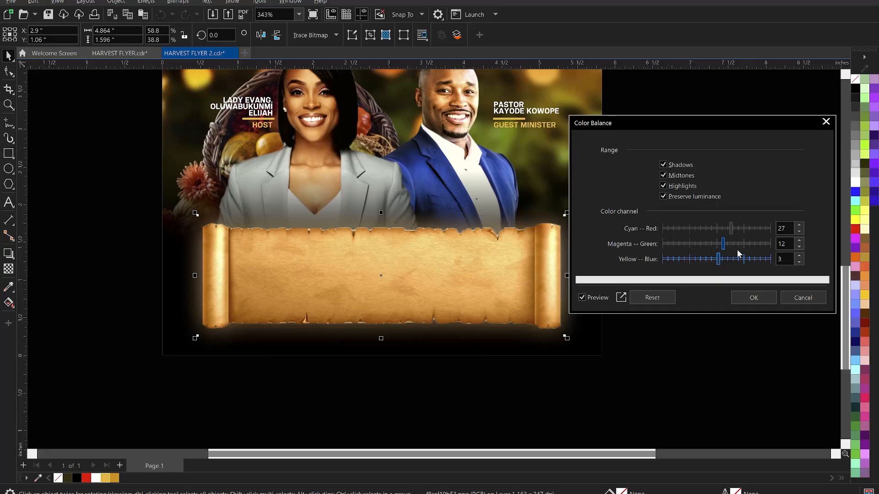
# Apply the previewed colour balance to the parchment scroll.
pyautogui.click(754, 297)
pyautogui.scroll(-1, 666, 293)
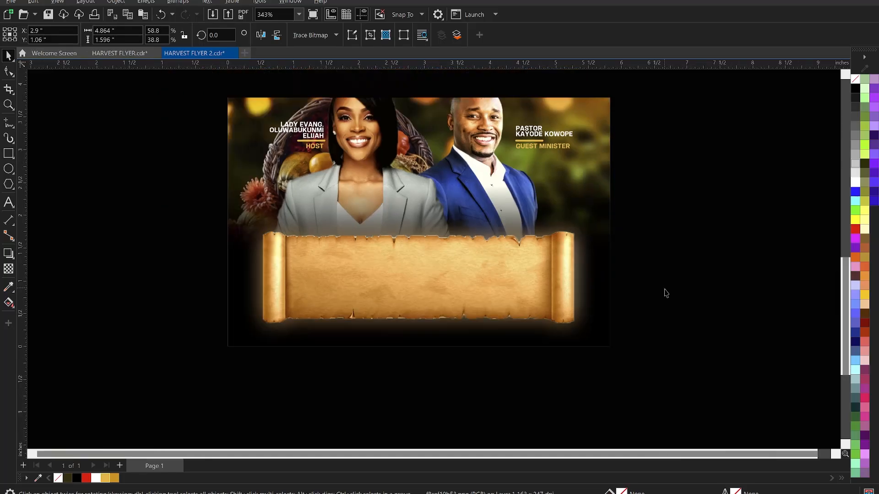
pyautogui.scroll(-1, 659, 304)
pyautogui.scroll(-1, 232, 278)
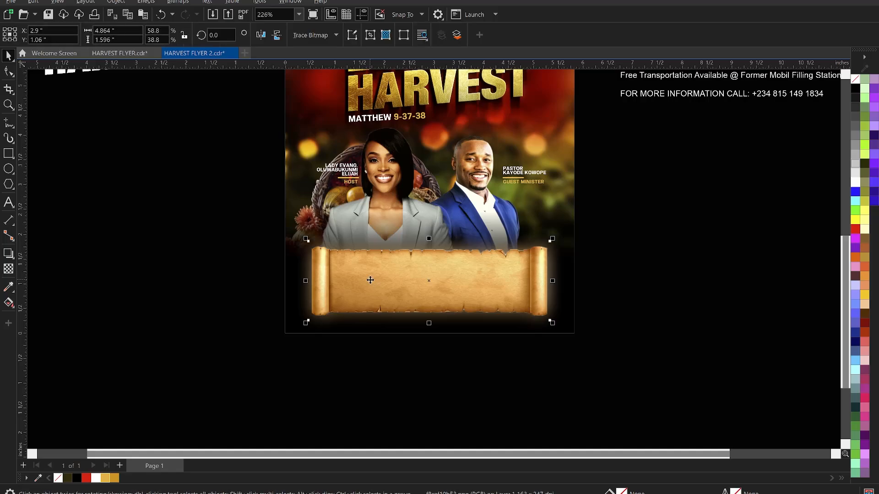
# Darken the scroll with Brightness -23, Contrast 34 and Intensity 12.
pyautogui.hotkey('ctrl', 'b')
pyautogui.moveTo(432, 184); pyautogui.dragTo(691, 180)
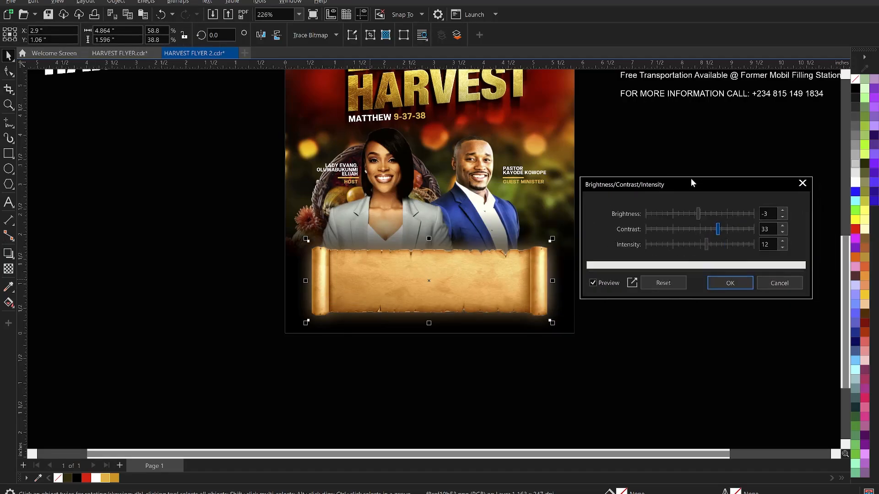
pyautogui.moveTo(715, 229); pyautogui.dragTo(708, 227)
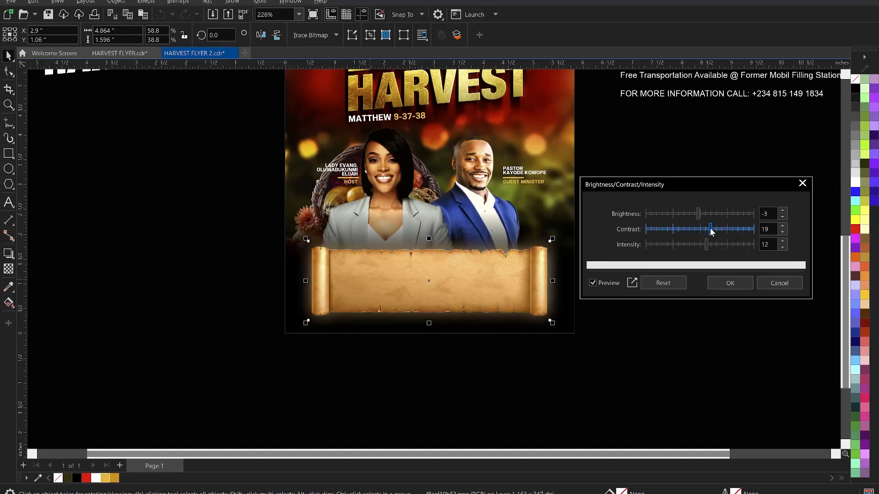
pyautogui.click(692, 213)
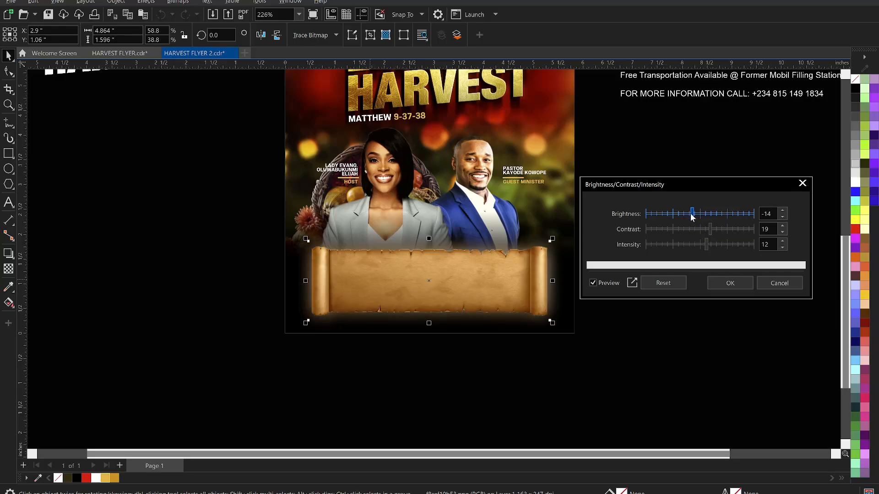
pyautogui.moveTo(690, 214); pyautogui.dragTo(689, 214)
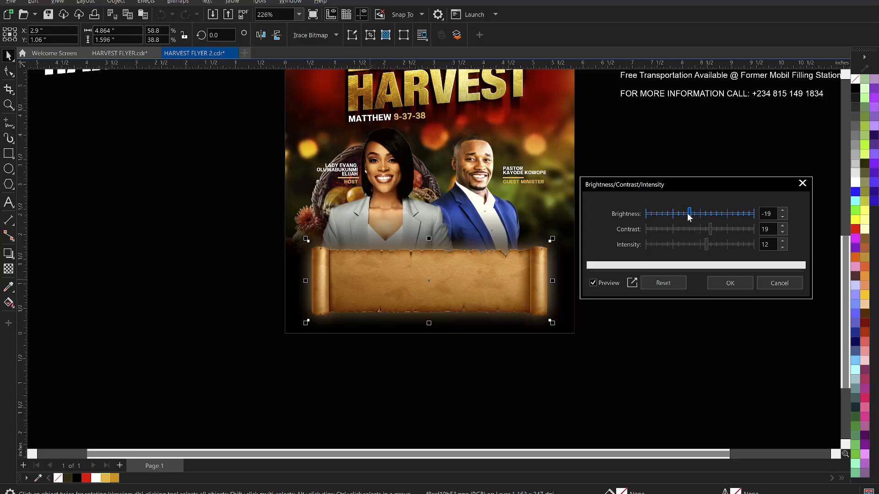
pyautogui.click(686, 214)
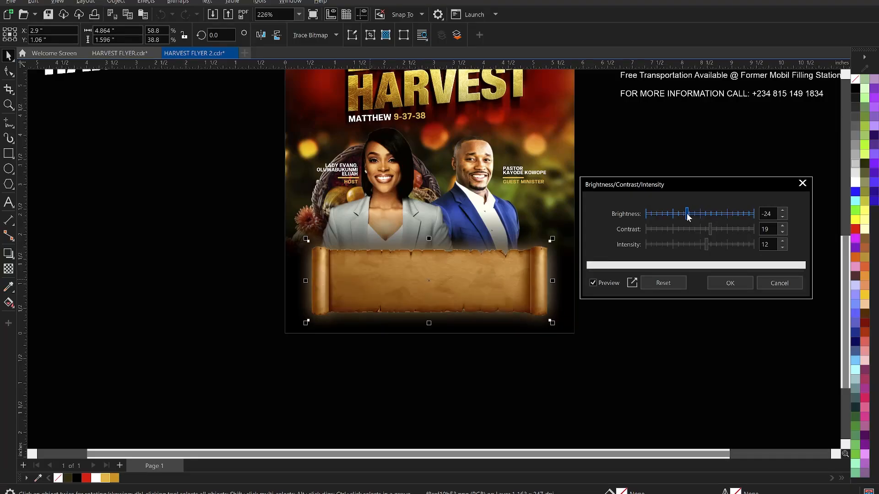
pyautogui.click(715, 230)
pyautogui.click(719, 230)
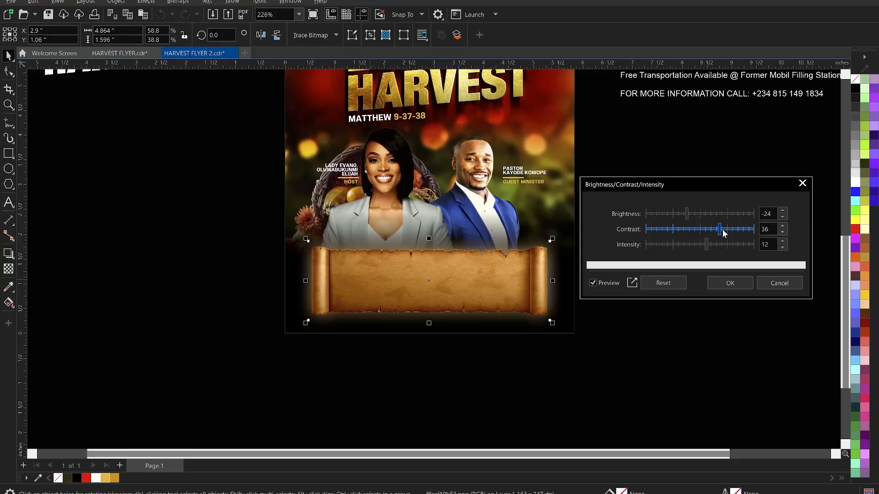
pyautogui.click(723, 229)
pyautogui.click(690, 213)
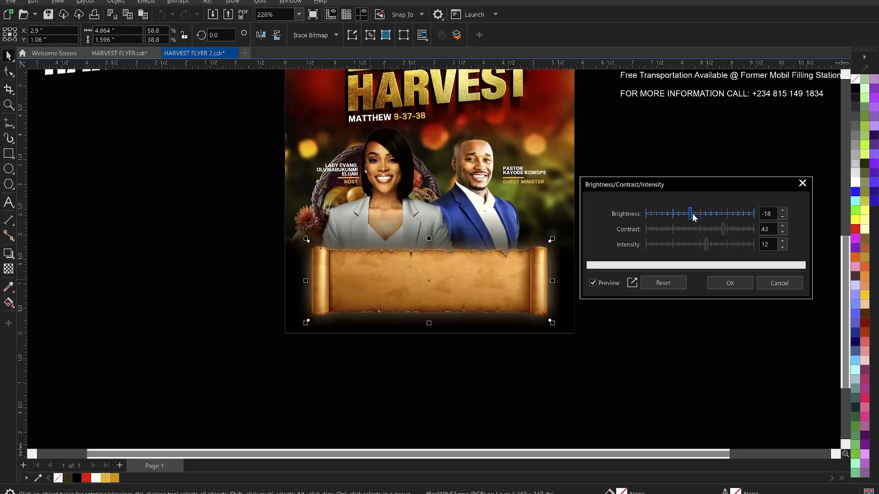
pyautogui.click(687, 213)
pyautogui.click(718, 229)
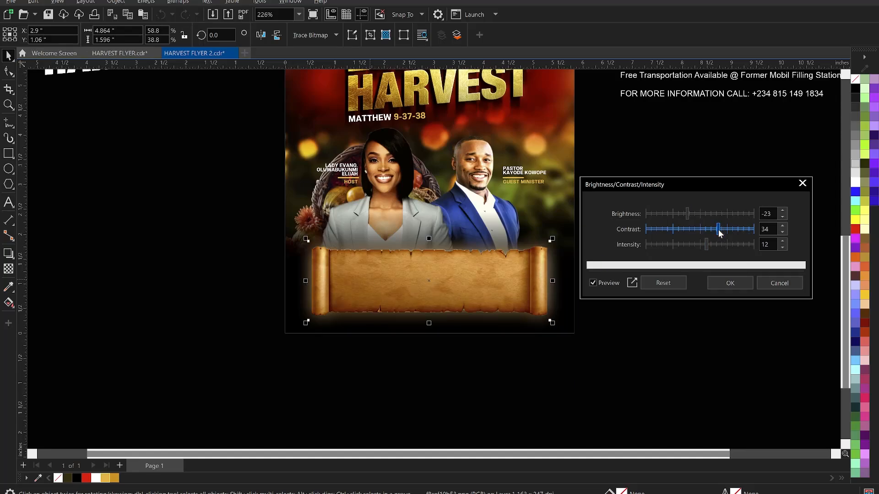
pyautogui.click(731, 283)
pyautogui.click(522, 355)
# Zoom in on the flyer's lower area and save the flyer.
pyautogui.scroll(-1, 473, 363)
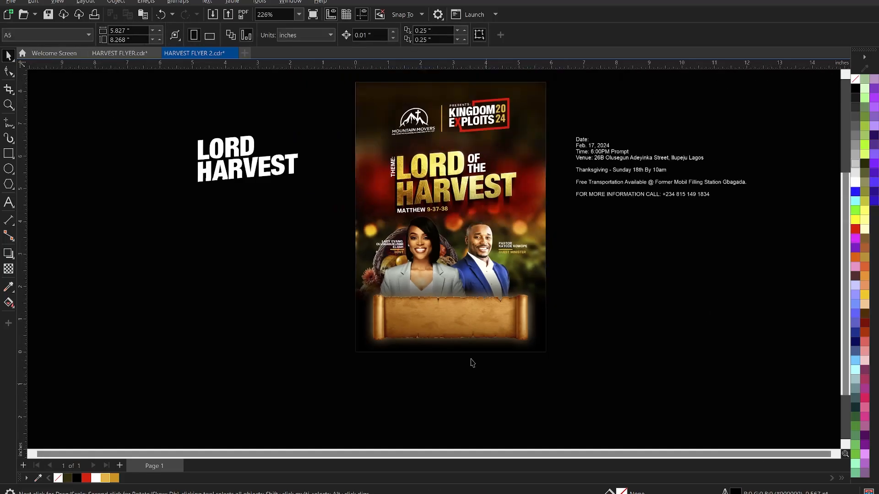
pyautogui.scroll(-1, 443, 235)
pyautogui.press('z')
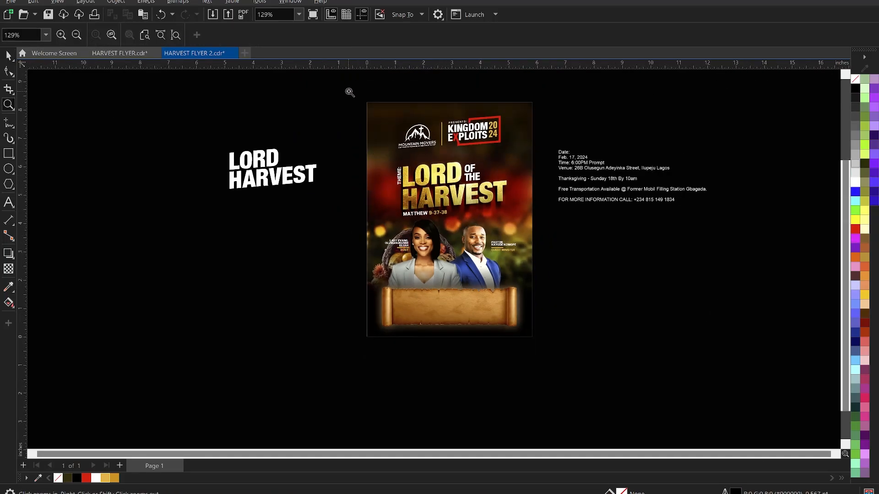
pyautogui.moveTo(349, 91); pyautogui.dragTo(551, 344)
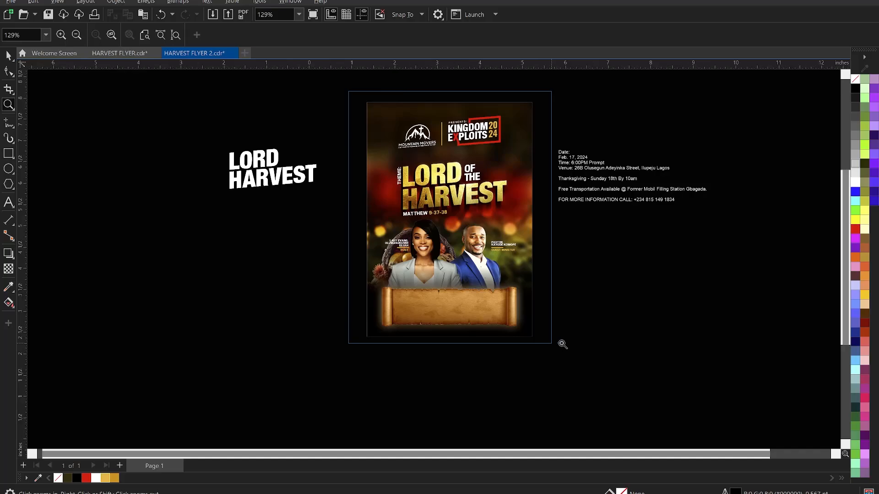
pyautogui.press('space')
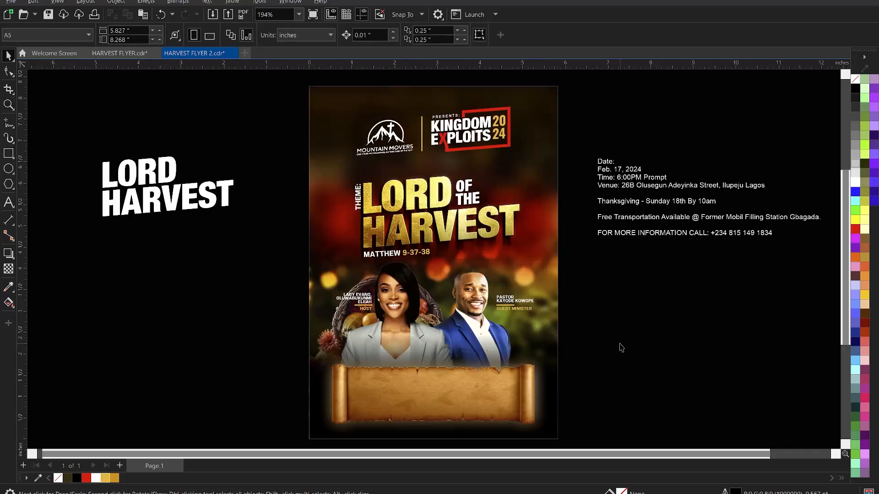
pyautogui.hotkey('ctrl', 's')
# Remove the Feb. 17, 2024 date line and leftover blank lines from the event details.
pyautogui.click(632, 172)
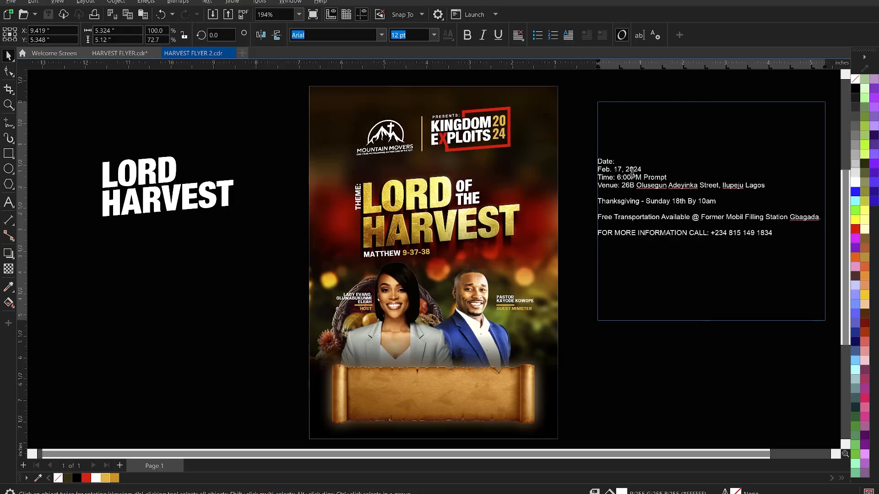
pyautogui.moveTo(641, 170); pyautogui.dragTo(585, 171)
pyautogui.hotkey('ctrl', 'c')
pyautogui.press('BackSpace')
pyautogui.press('BackSpace')
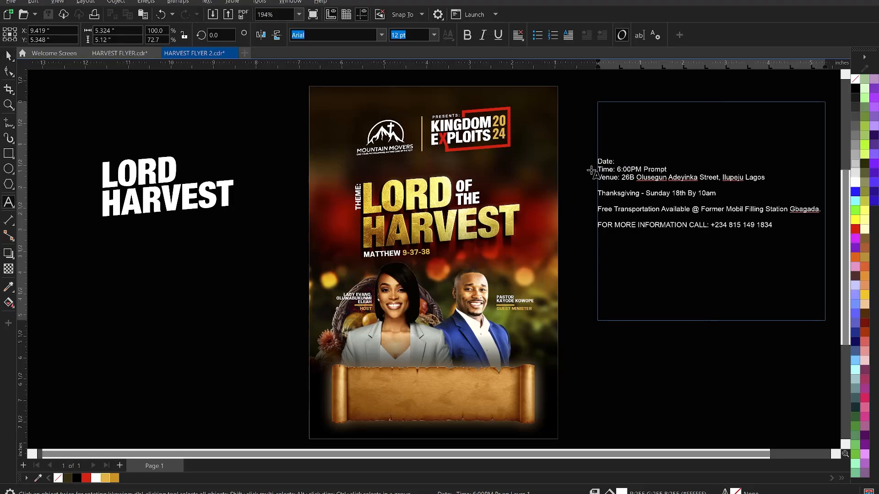
pyautogui.press('BackSpace')
pyautogui.press('BackSpace')
pyautogui.press('BackSpace')
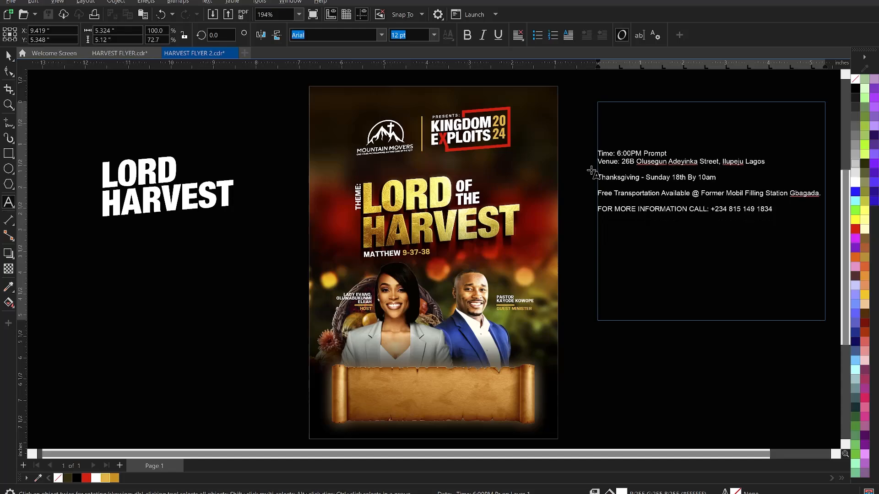
pyautogui.hotkey('ctrl', 'space')
# Paste the date line as new text on the parchment scroll.
pyautogui.click(205, 386)
pyautogui.press('F8')
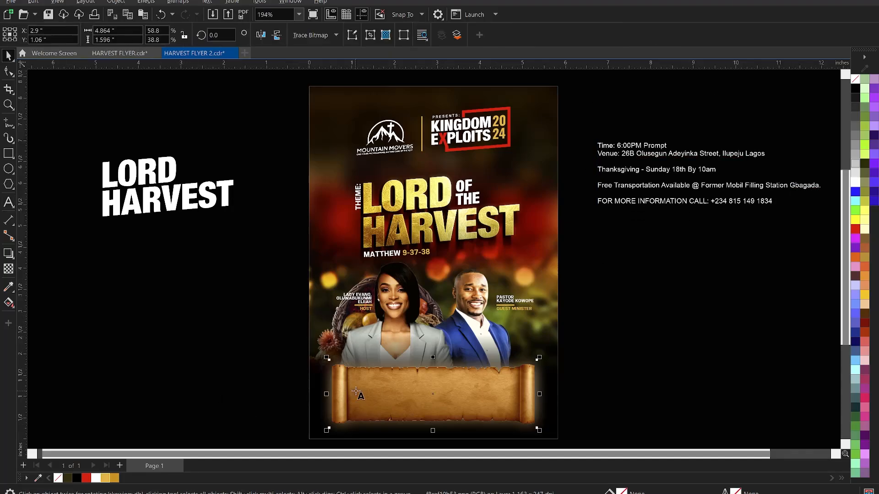
pyautogui.click(360, 385)
pyautogui.hotkey('ctrl', 'v')
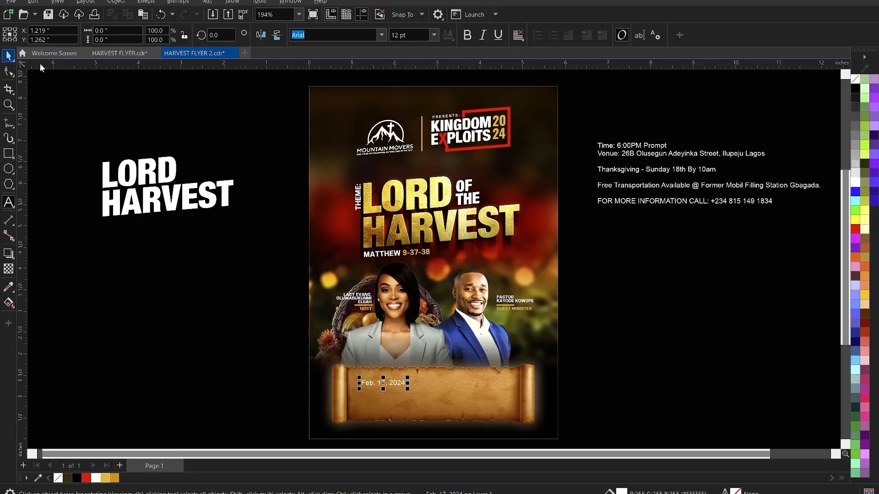
# Set the pasted date text in KonsensExtrabold.
pyautogui.click(393, 384)
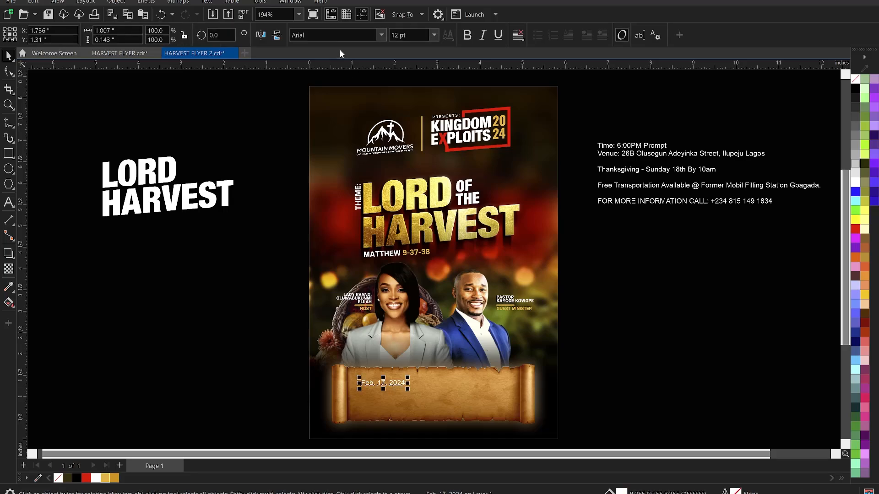
pyautogui.click(328, 40)
pyautogui.write('KonsensBold')
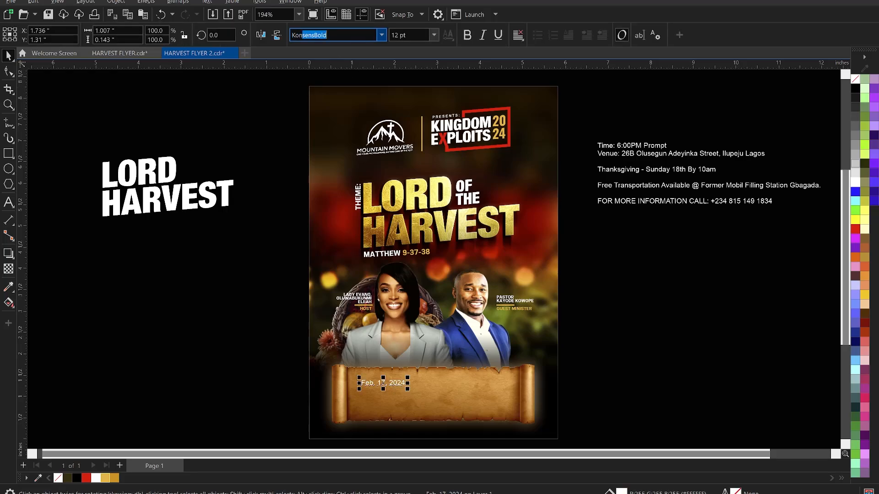
pyautogui.press('Return')
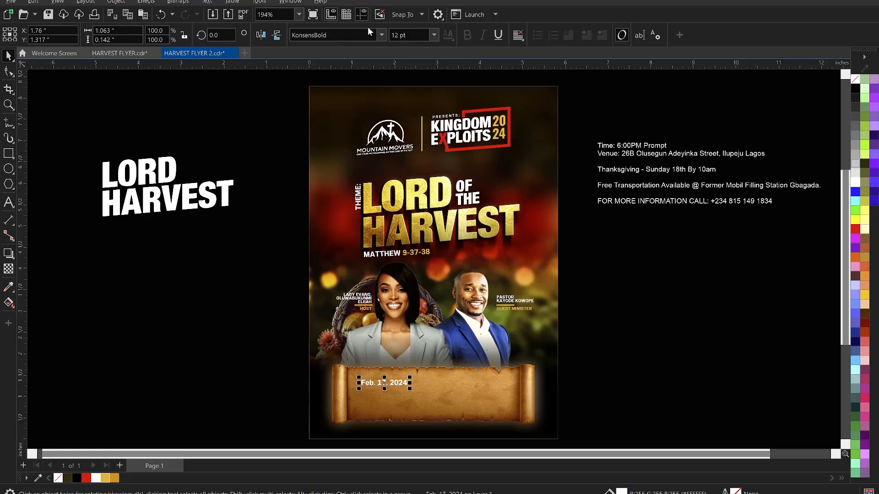
pyautogui.click(382, 35)
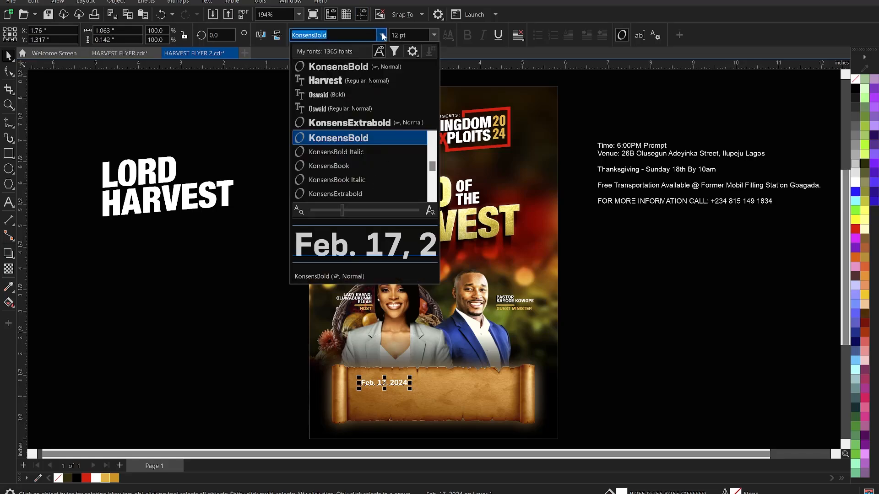
pyautogui.click(367, 124)
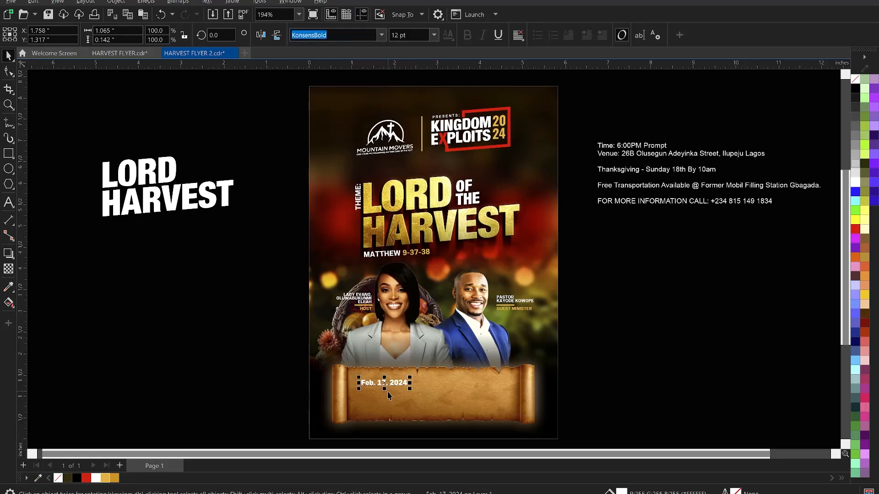
# Stack the date on three lines, Feb., 17 and 2024, removing the comma.
pyautogui.scroll(1, 388, 401)
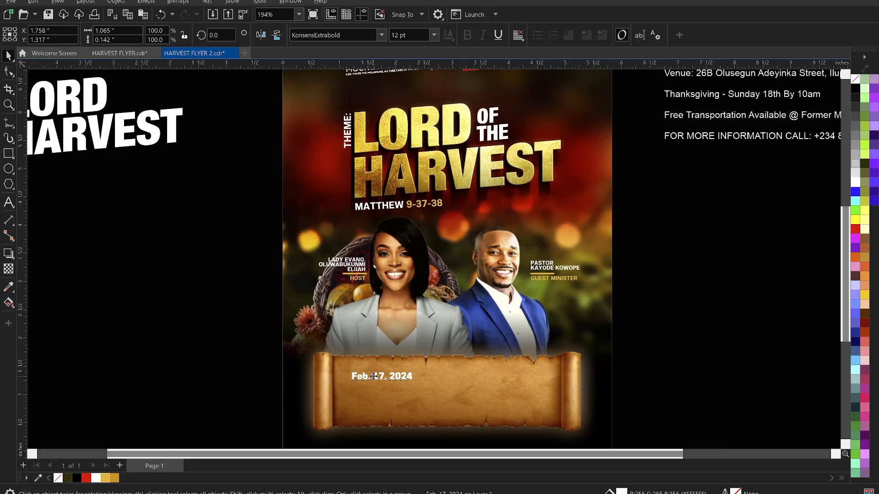
pyautogui.click(374, 376)
pyautogui.doubleClick(374, 376)
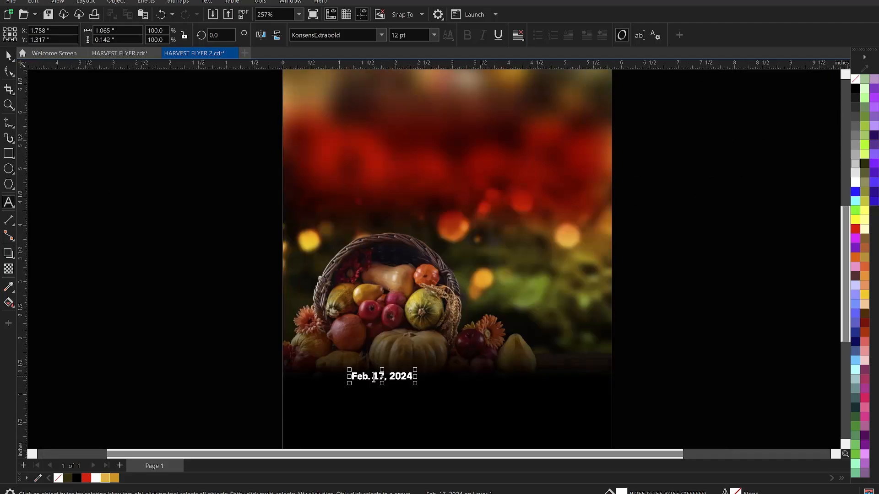
pyautogui.press('Return')
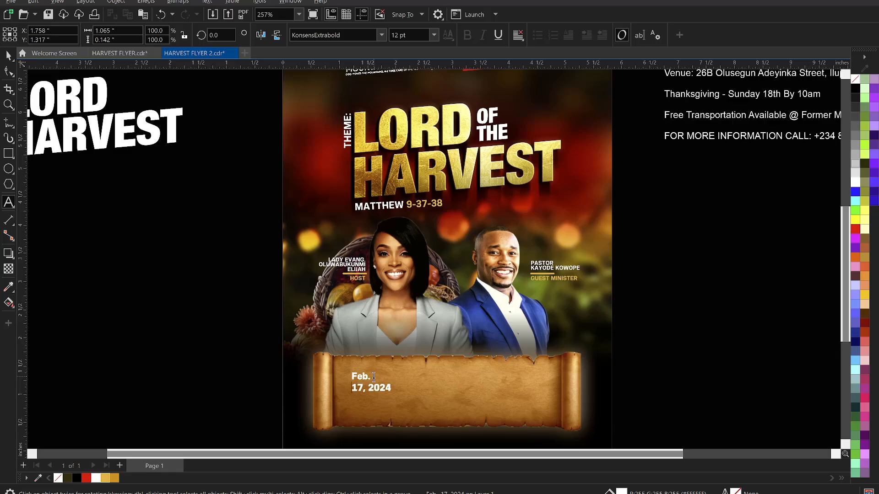
pyautogui.click(371, 387)
pyautogui.press('Return')
pyautogui.click(370, 388)
pyautogui.press('BackSpace')
# Change the scroll date text to UPPERCASE.
pyautogui.hotkey('ctrl', 'a')
pyautogui.rightClick(365, 377)
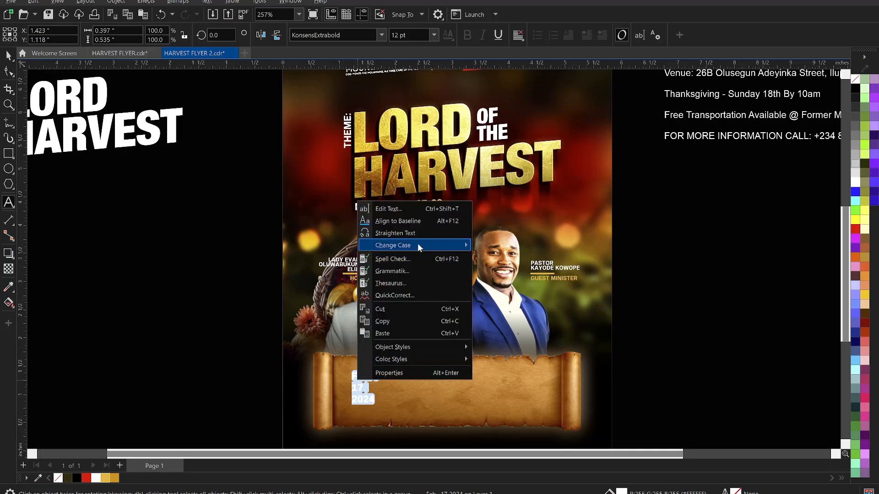
pyautogui.moveTo(417, 243)
pyautogui.click(514, 274)
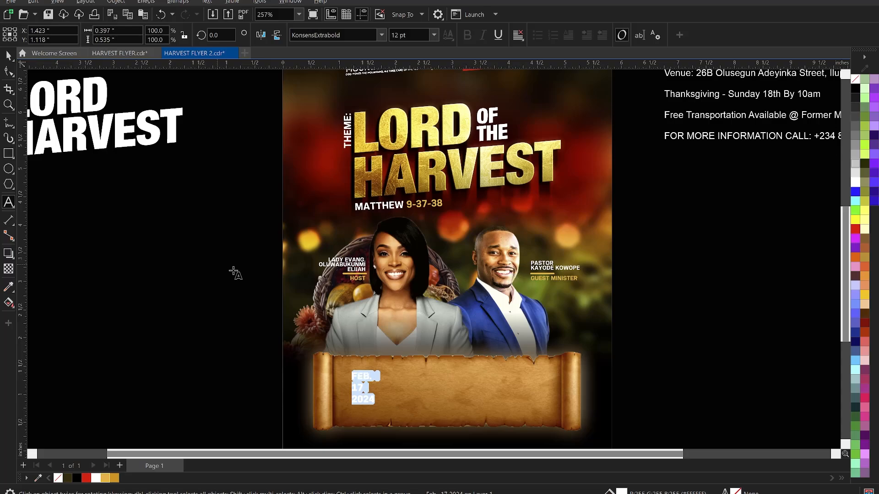
pyautogui.click(8, 55)
pyautogui.click(152, 246)
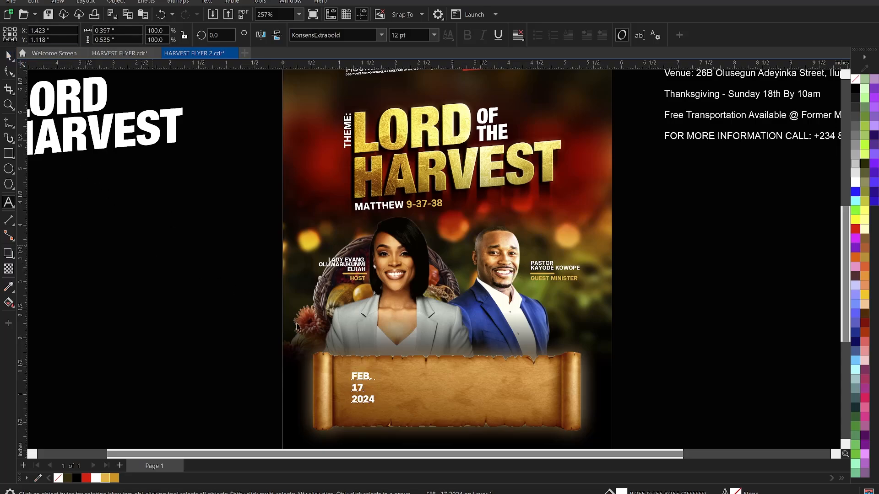
# Break the date into separate lines, enlarge FEB. to about 21.7 pt, and move 2024 below 17.
pyautogui.click(360, 378)
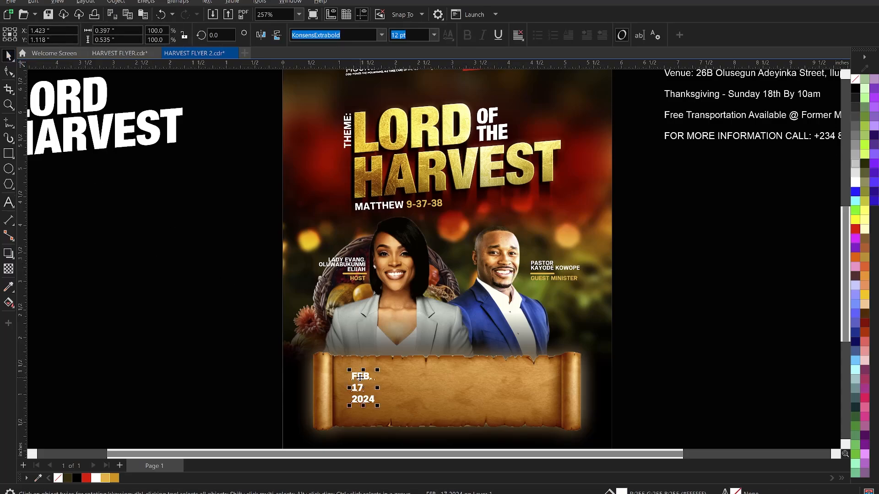
pyautogui.hotkey('ctrl', 'k')
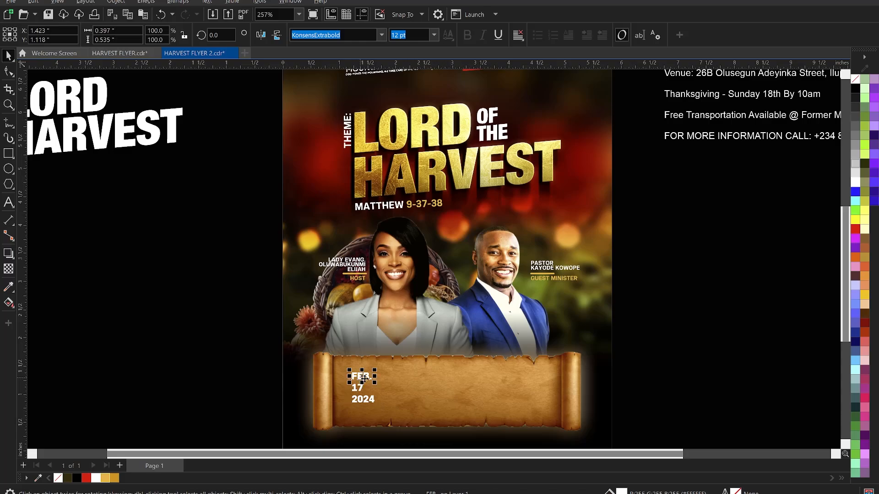
pyautogui.moveTo(364, 377)
pyautogui.mouseDown()
pyautogui.moveTo(366, 402)
pyautogui.moveTo(355, 410)
pyautogui.moveTo(395, 425)
pyautogui.moveTo(378, 385)
pyautogui.mouseUp()
pyautogui.click(361, 395)
pyautogui.click(366, 374)
pyautogui.moveTo(379, 387); pyautogui.dragTo(386, 365)
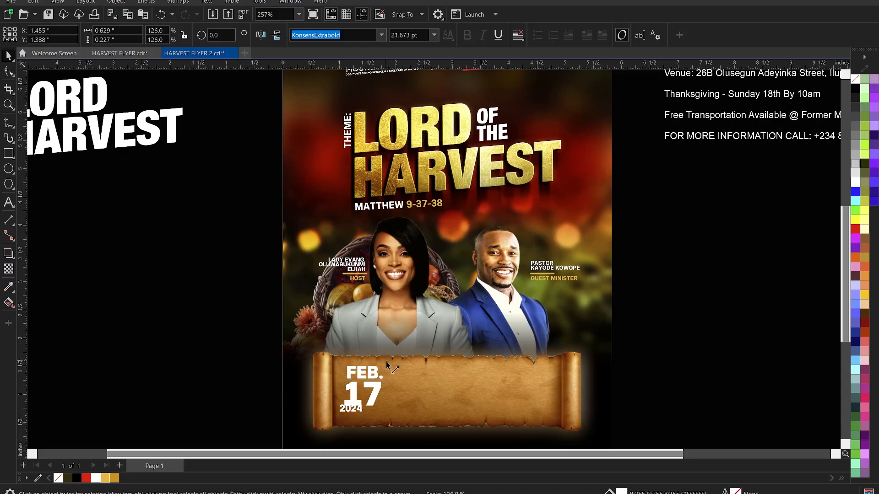
pyautogui.click(355, 410)
pyautogui.moveTo(360, 412); pyautogui.dragTo(379, 424)
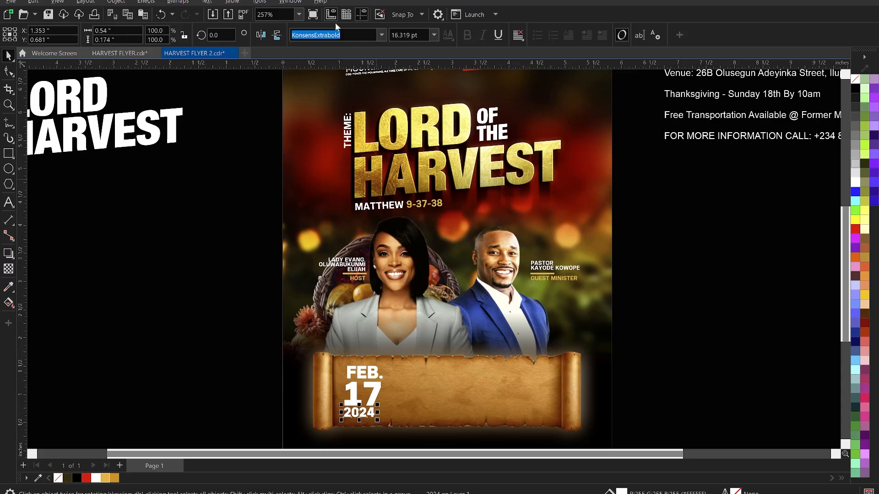
# Set the 2024 line in KonsensMedium.
pyautogui.click(381, 35)
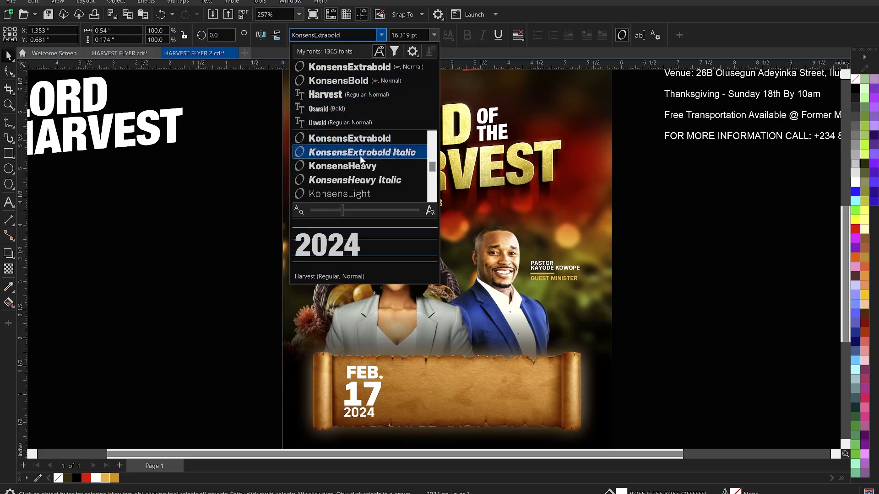
pyautogui.scroll(-1, 359, 158)
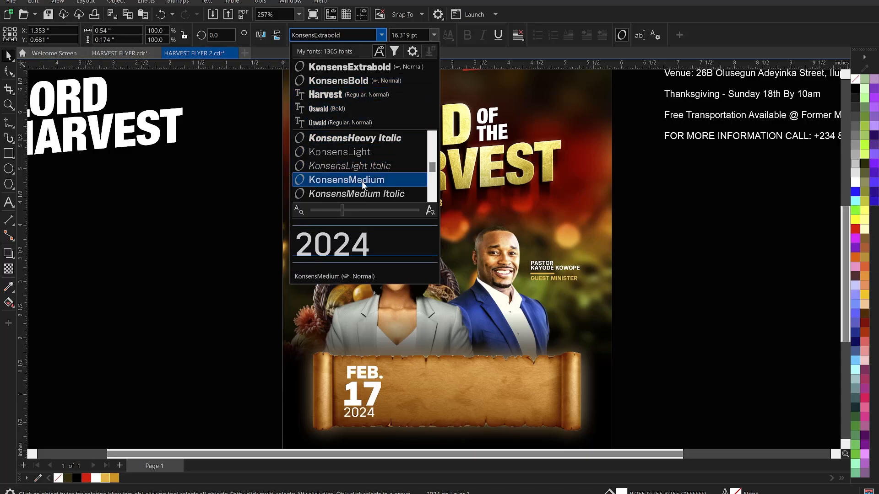
pyautogui.click(361, 182)
pyautogui.click(190, 353)
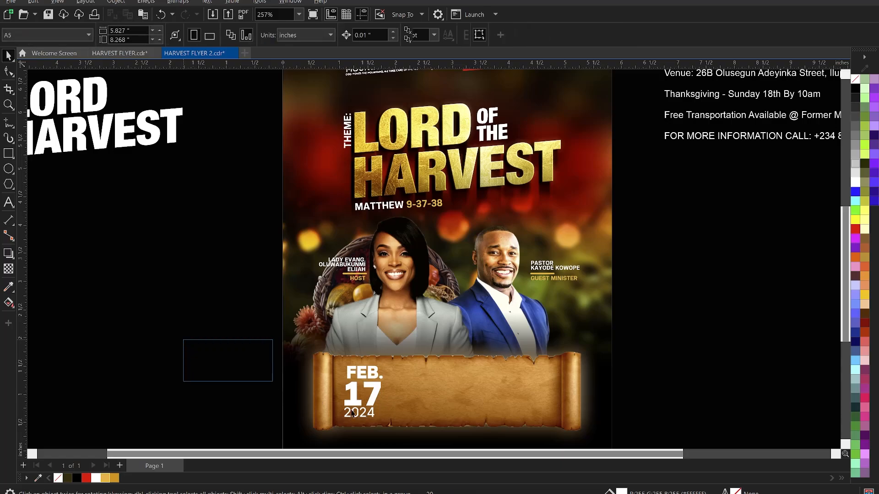
# Centre FEB., 17 and 2024 on each other and nudge them down-left.
pyautogui.moveTo(352, 414); pyautogui.dragTo(397, 428)
pyautogui.press('c')
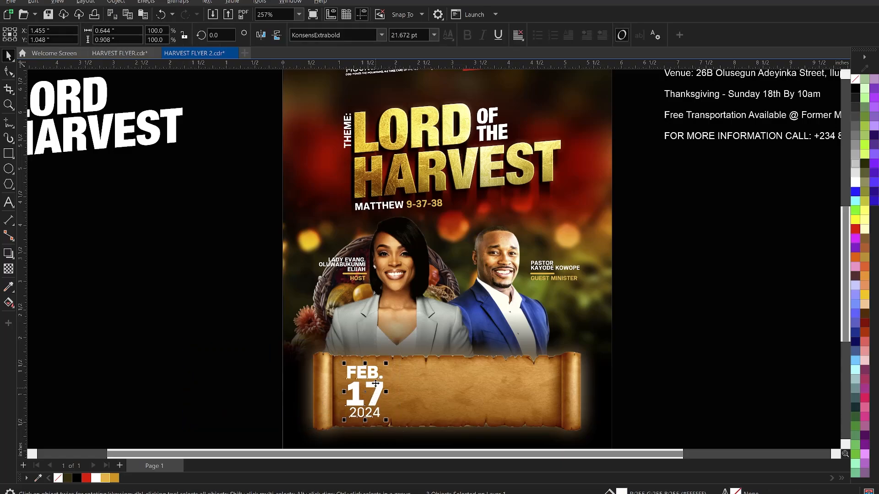
pyautogui.press('Down')
pyautogui.press('Down')
pyautogui.press('Down')
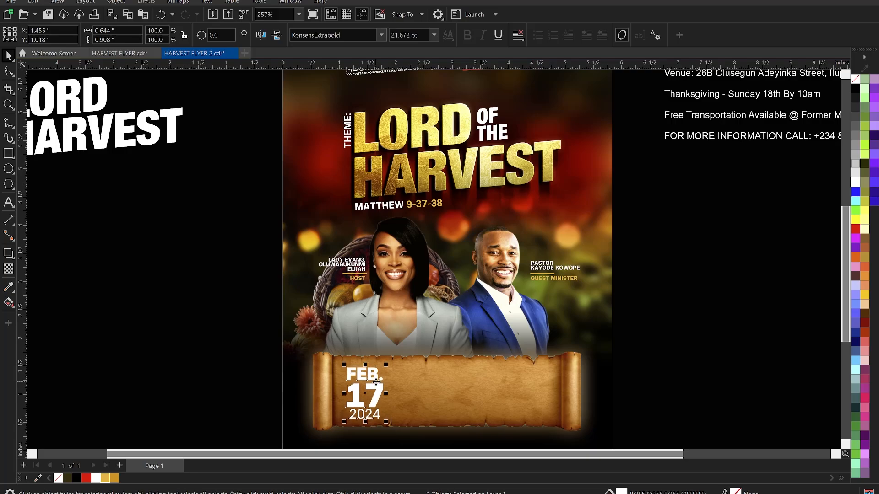
pyautogui.press('Left')
pyautogui.press('Left')
pyautogui.press('Left')
pyautogui.press('Left')
pyautogui.press('Left')
pyautogui.press('Left')
pyautogui.press('Left')
pyautogui.press('Left')
pyautogui.press('Left')
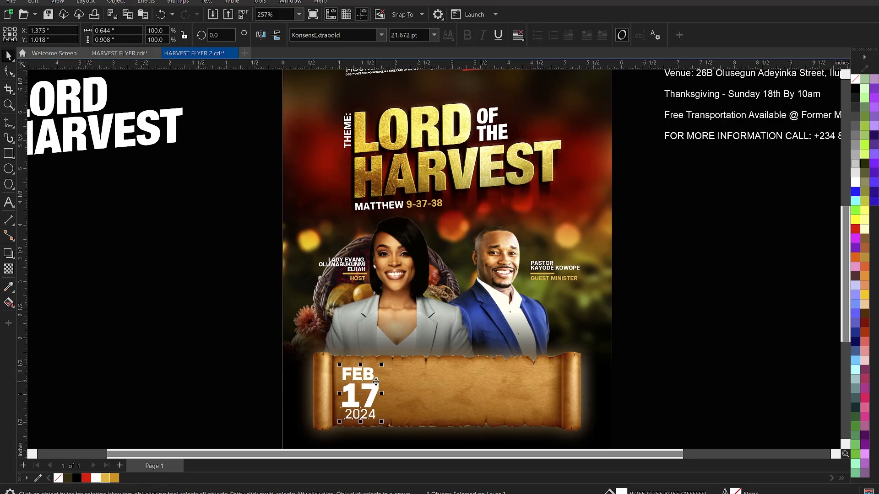
# Scale the stacked date block down slightly and lower it on the scroll.
pyautogui.click(197, 309)
pyautogui.scroll(-2, 467, 267)
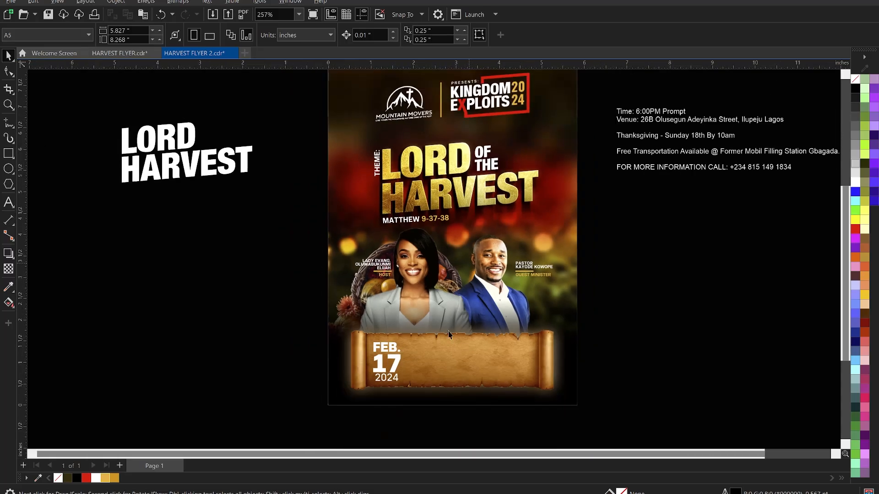
pyautogui.scroll(2, 445, 418)
pyautogui.click(377, 369)
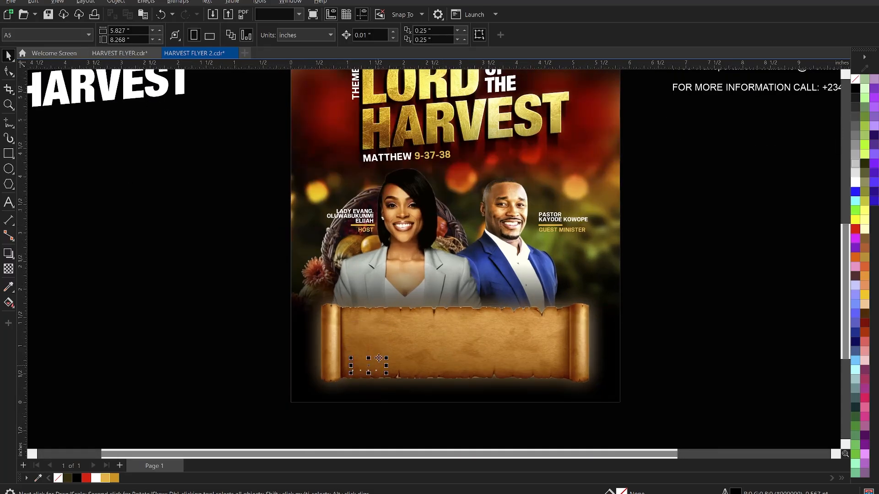
pyautogui.keyDown('shift'); pyautogui.click(375, 326); pyautogui.keyUp('shift')
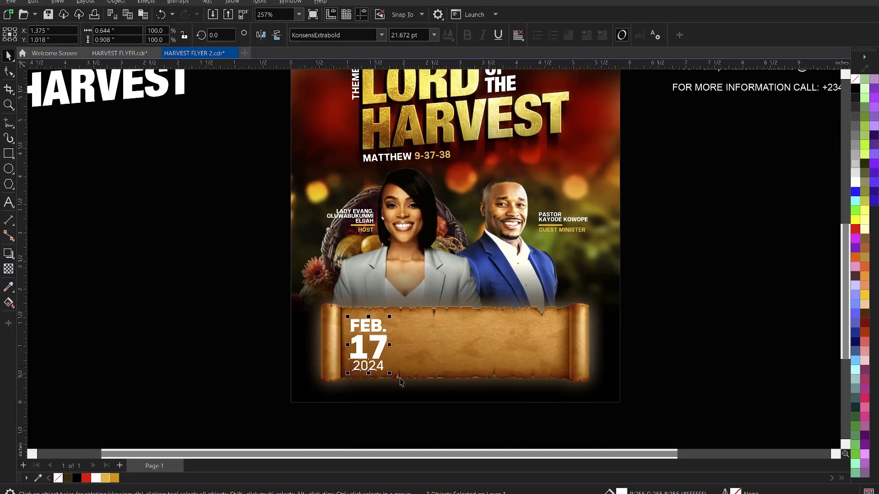
pyautogui.moveTo(390, 374); pyautogui.dragTo(386, 373)
pyautogui.press('Down')
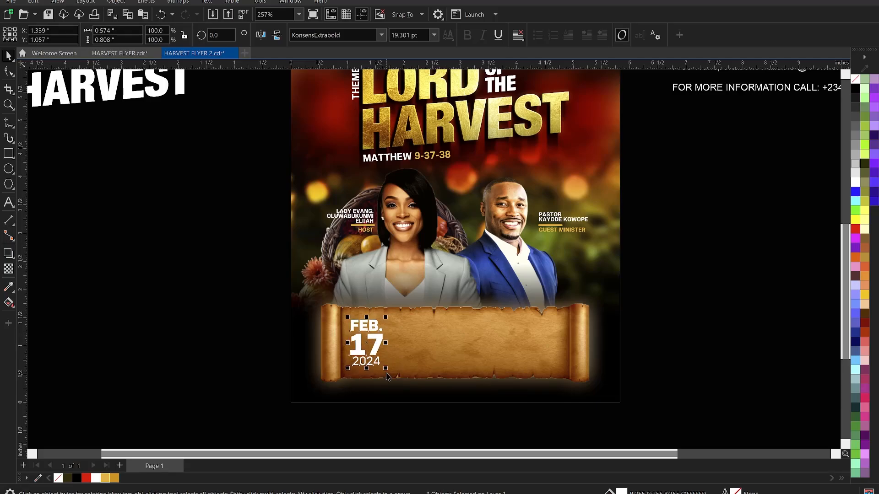
pyautogui.press('Down')
pyautogui.press('Down')
pyautogui.press('Down')
pyautogui.press('Down')
pyautogui.press('Down')
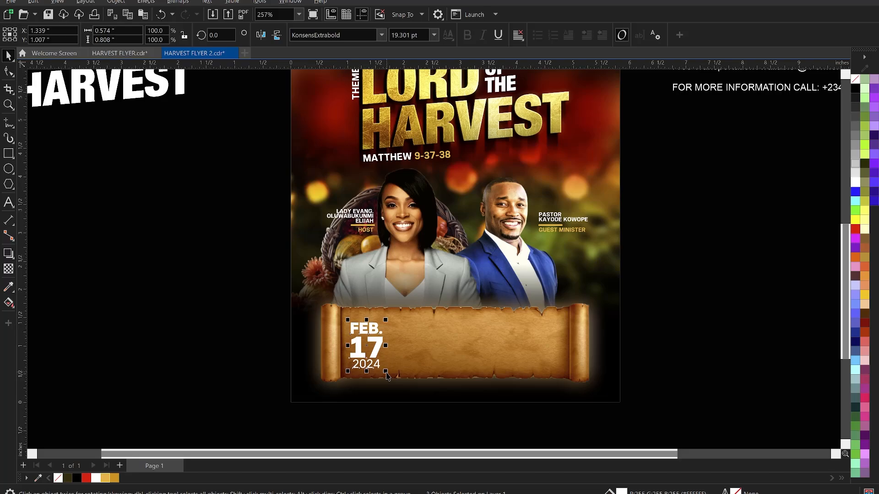
pyautogui.click(200, 302)
pyautogui.scroll(-2, 448, 386)
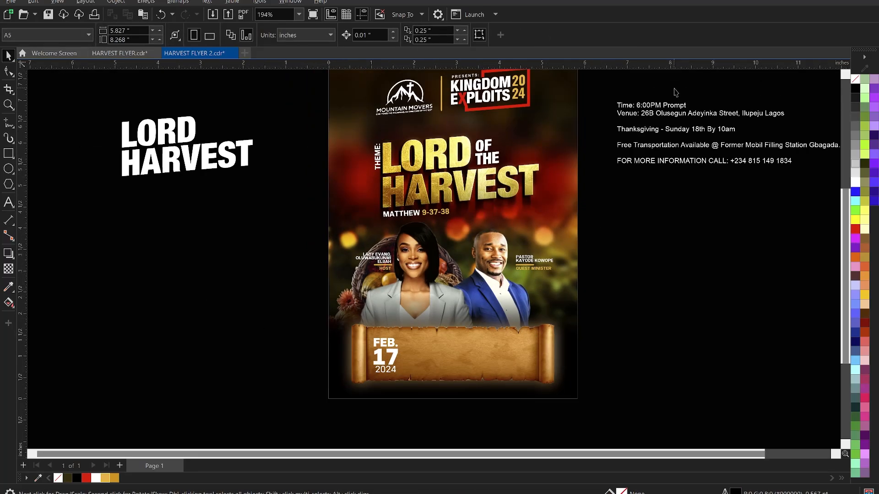
# Cut the Time and Venue lines from the event details paragraph.
pyautogui.click(660, 113)
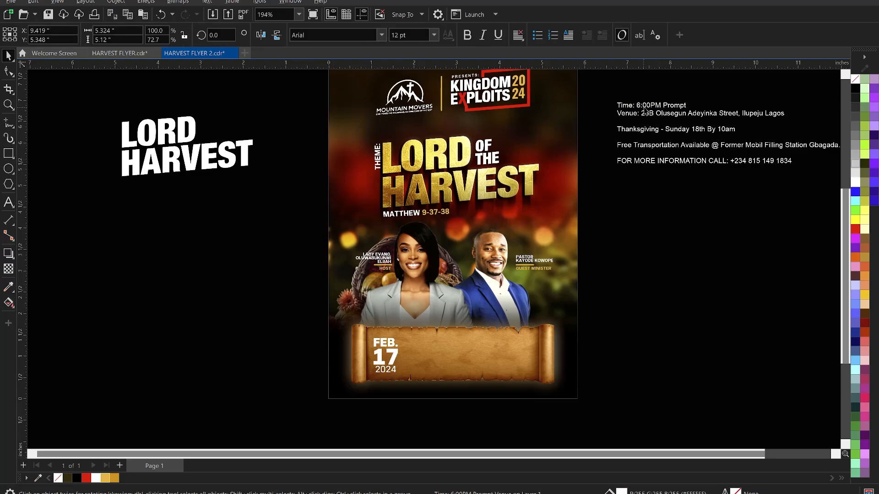
pyautogui.moveTo(785, 114); pyautogui.dragTo(613, 107)
pyautogui.hotkey('ctrl', 'c')
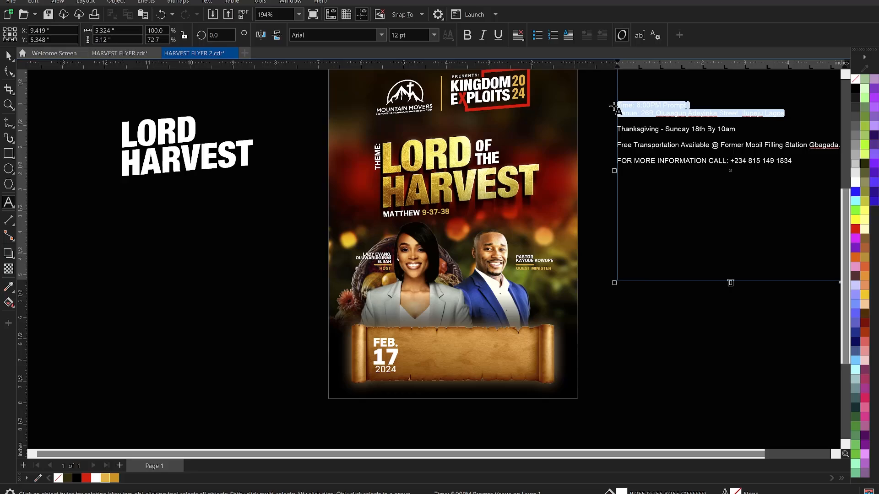
pyautogui.press('Delete')
pyautogui.press('Escape')
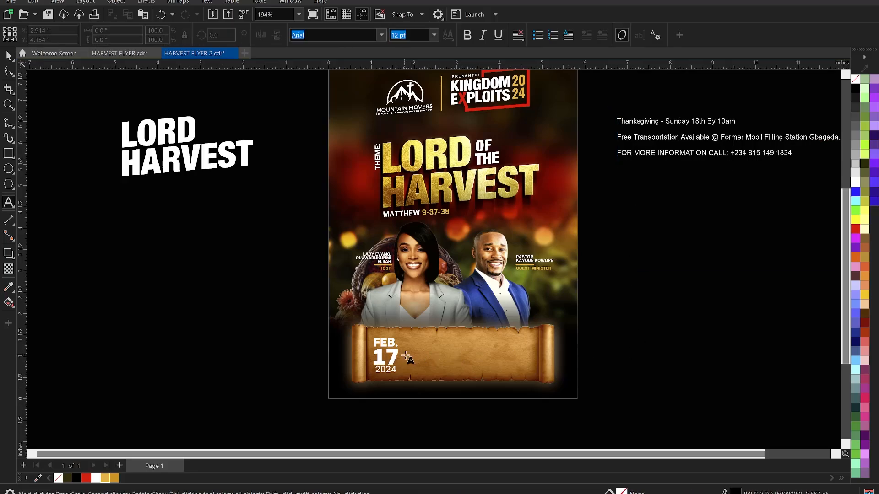
# Paste the Time and Venue lines beside the date, breaking the venue before Street.
pyautogui.click(413, 357)
pyautogui.hotkey('ctrl', 'v')
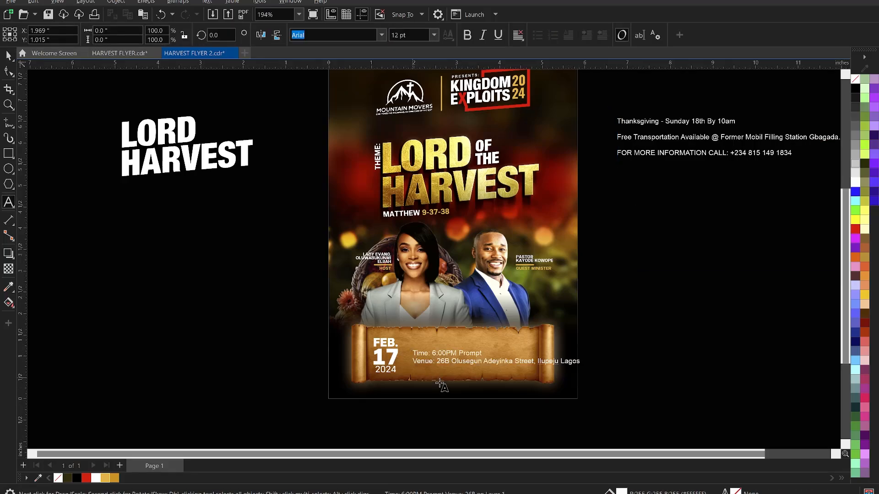
pyautogui.scroll(1, 443, 385)
pyautogui.click(539, 353)
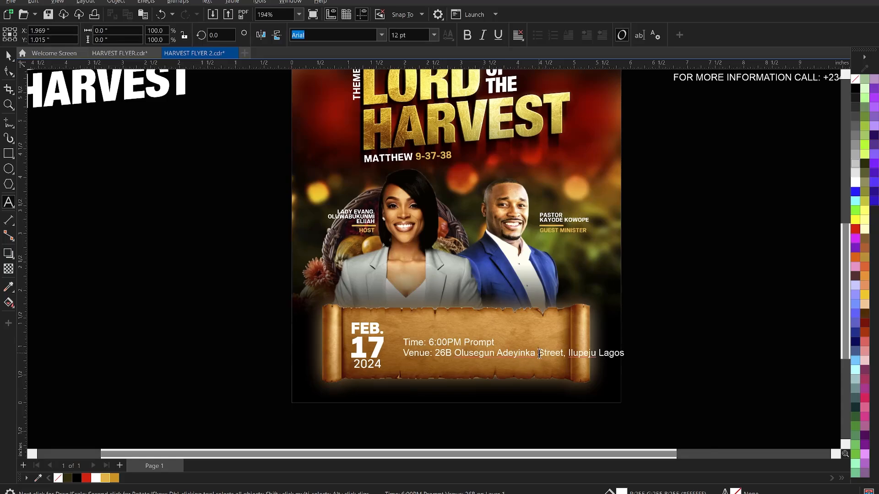
pyautogui.press('Return')
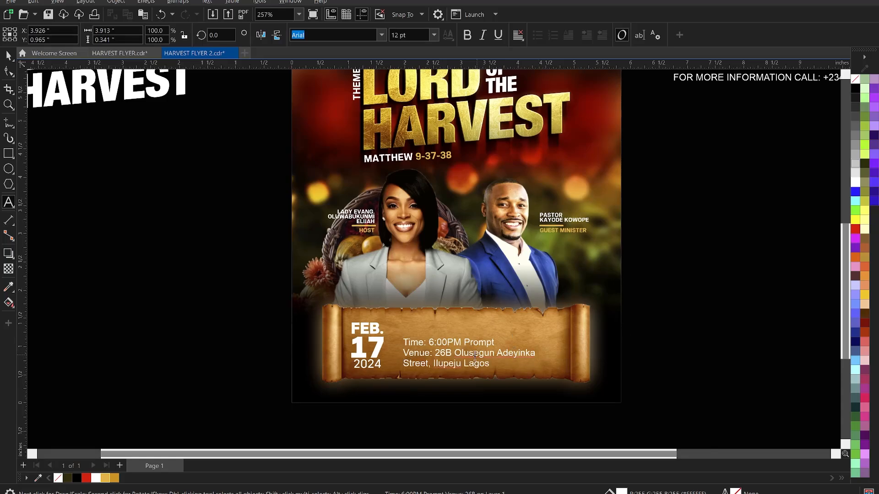
pyautogui.hotkey('ctrl', 'space')
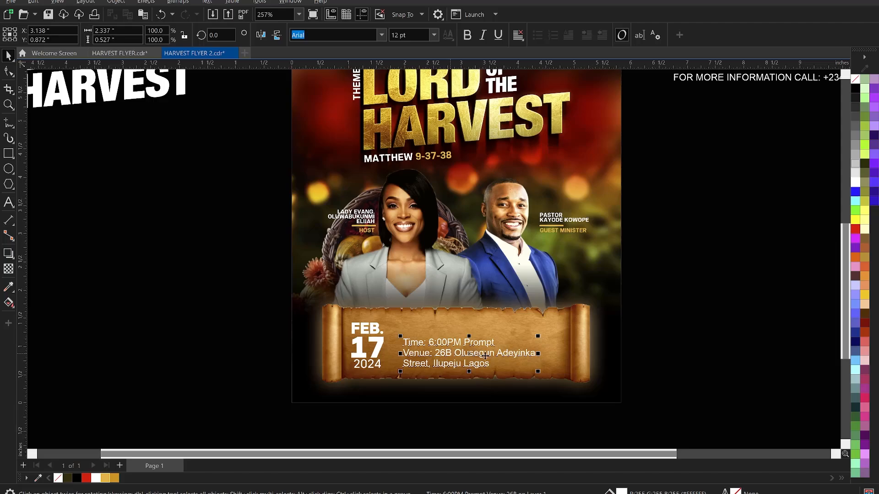
# Resize the time and venue text to 7 pt and position it on the scroll.
pyautogui.click(419, 35)
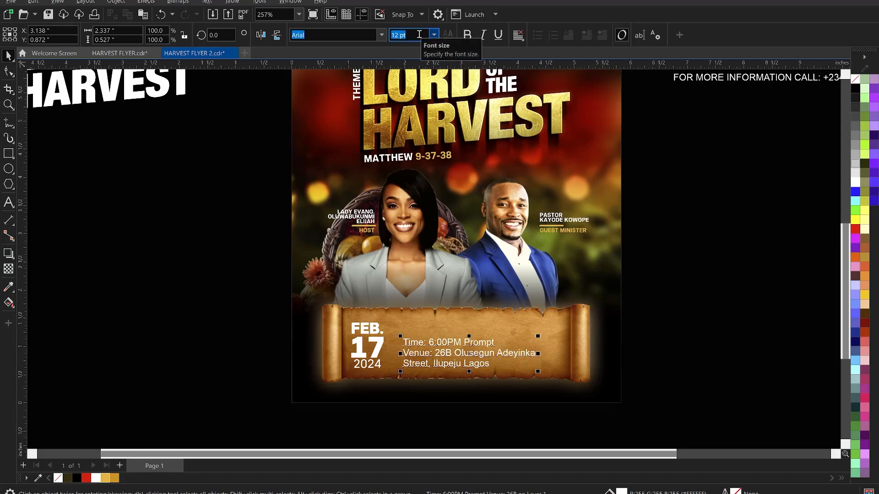
pyautogui.write('7')
pyautogui.press('Return')
pyautogui.moveTo(426, 349); pyautogui.dragTo(420, 339)
pyautogui.scroll(-1, 418, 355)
# Set the time and venue text in KonsensExtrabold and change it to UPPERCASE.
pyautogui.scroll(-1, 418, 355)
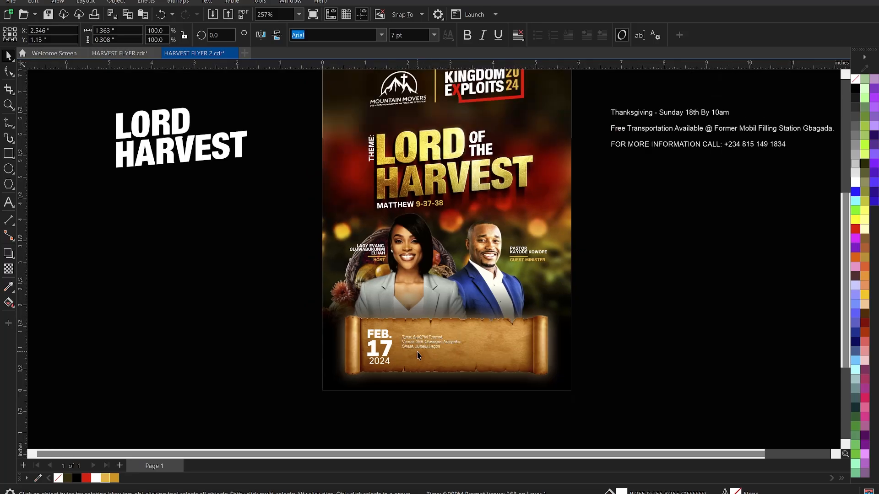
pyautogui.scroll(3, 418, 347)
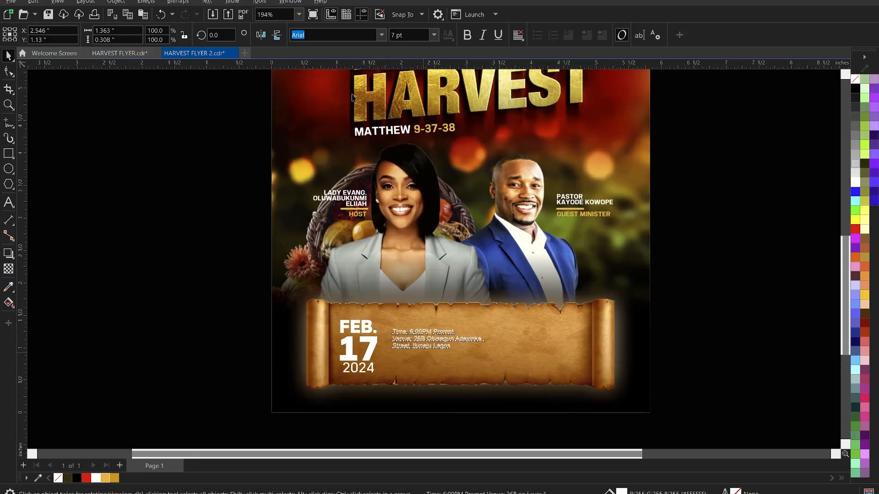
pyautogui.click(381, 34)
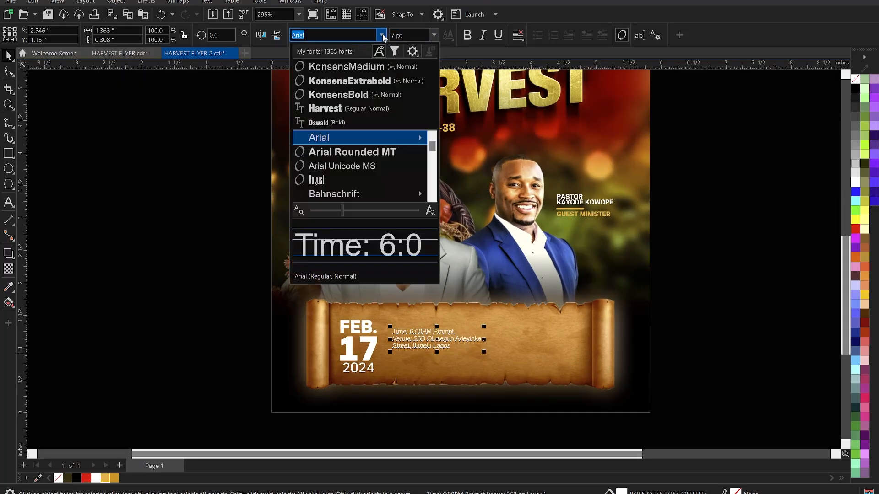
pyautogui.click(363, 87)
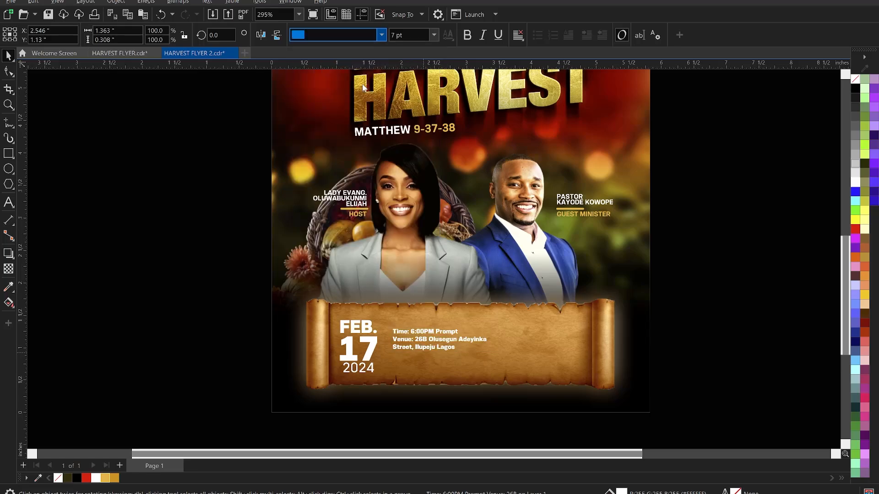
pyautogui.doubleClick(426, 337)
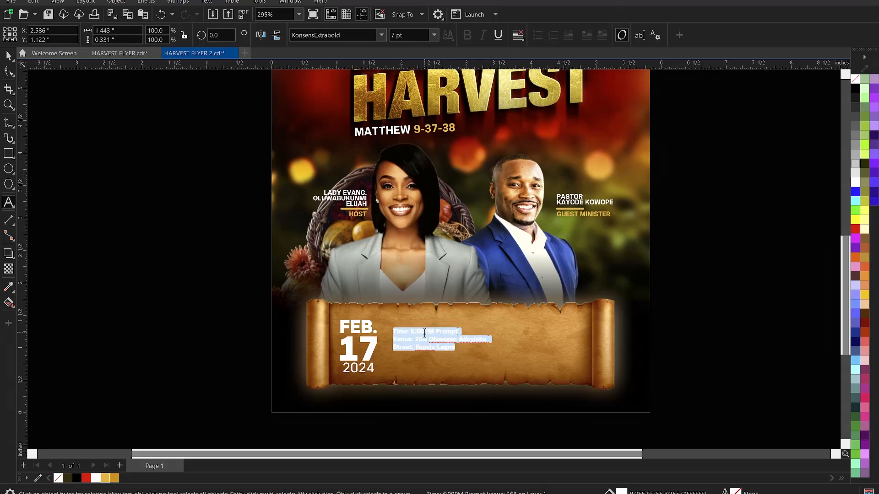
pyautogui.rightClick(425, 333)
pyautogui.moveTo(479, 198)
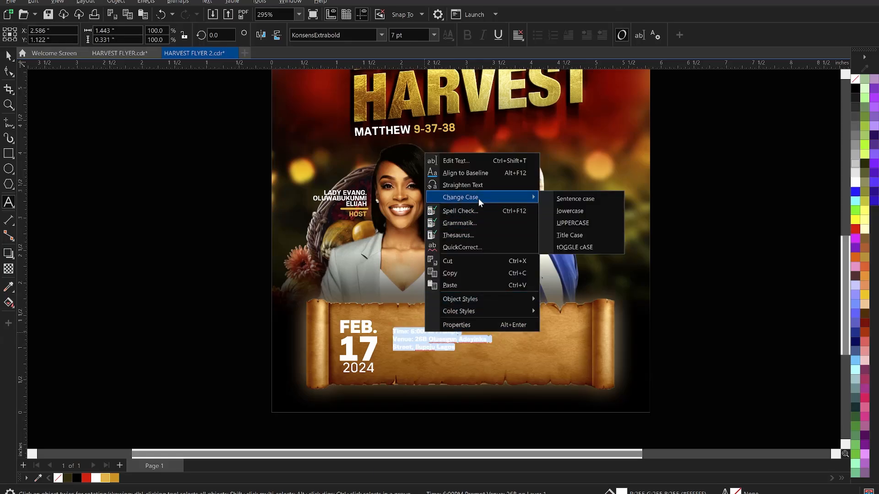
pyautogui.click(588, 222)
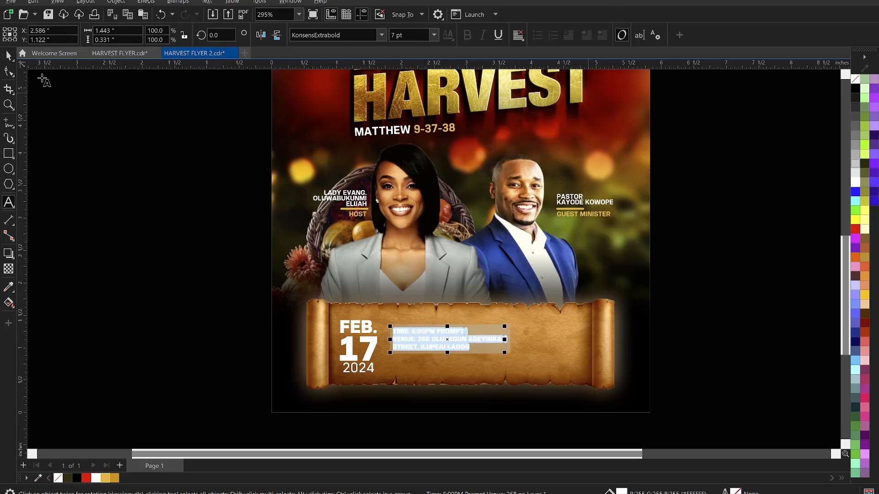
pyautogui.click(8, 55)
pyautogui.press('Escape')
# Put TIME: and VENUE: on their own lines, then reposition the text on the scroll.
pyautogui.scroll(2, 442, 373)
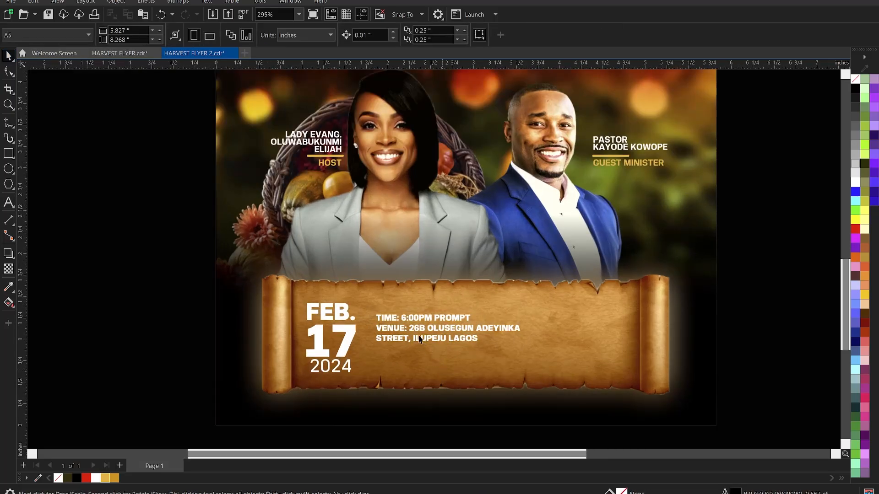
pyautogui.click(410, 334)
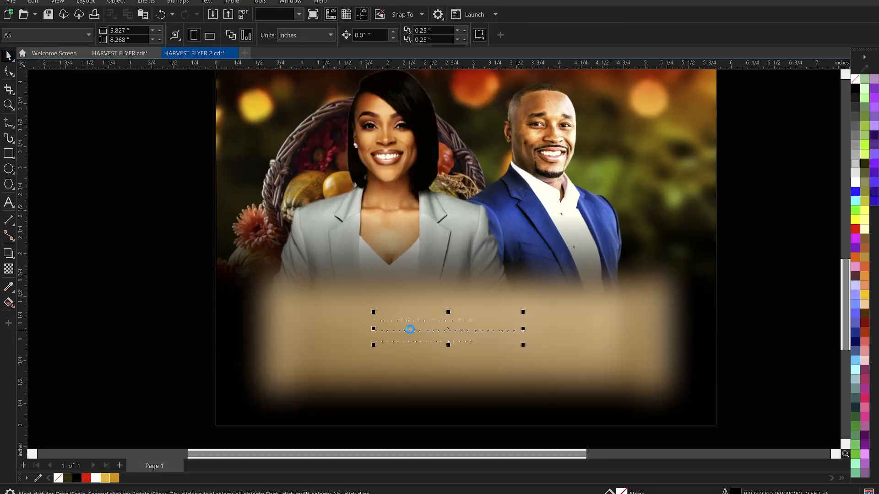
pyautogui.doubleClick(409, 329)
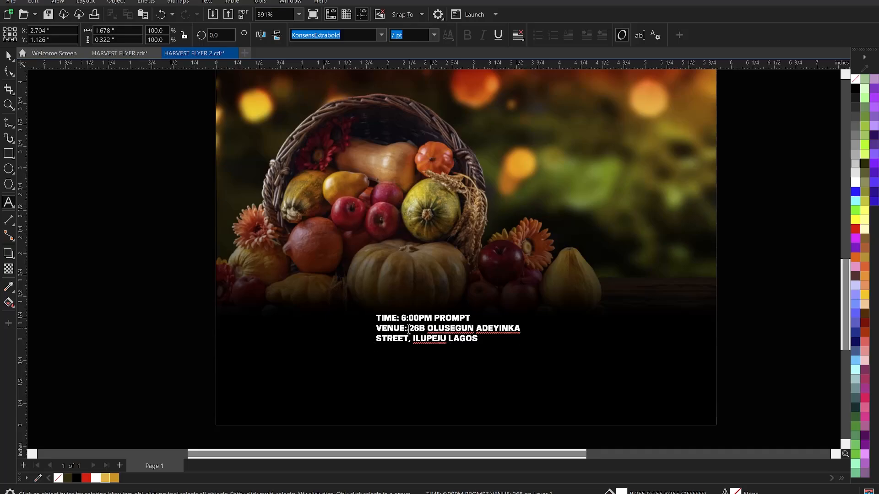
pyautogui.press('Return')
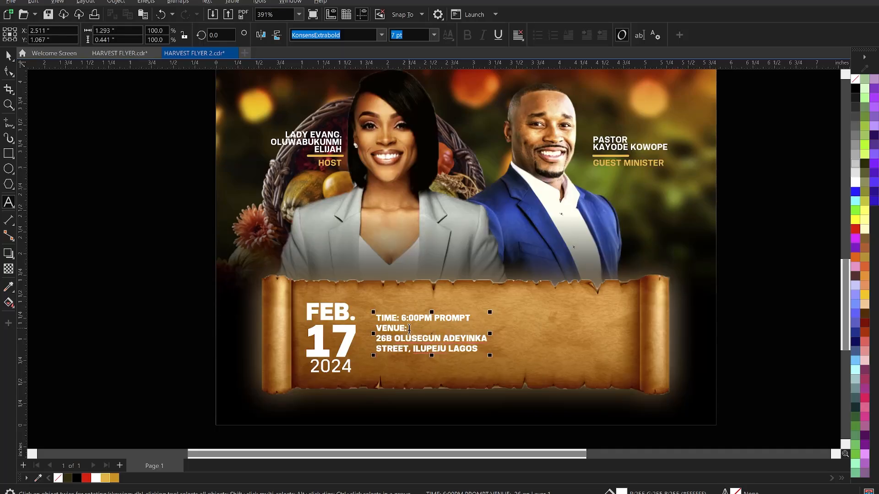
pyautogui.click(402, 318)
pyautogui.press('Return')
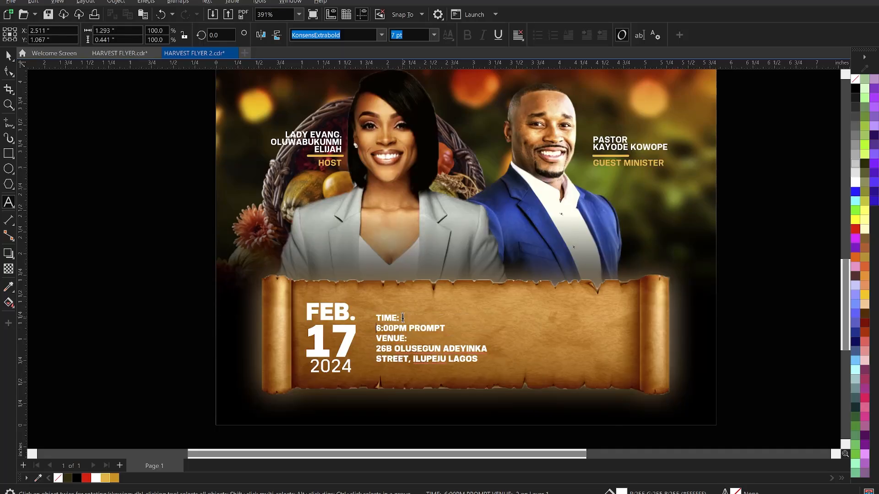
pyautogui.hotkey('ctrl', 'space')
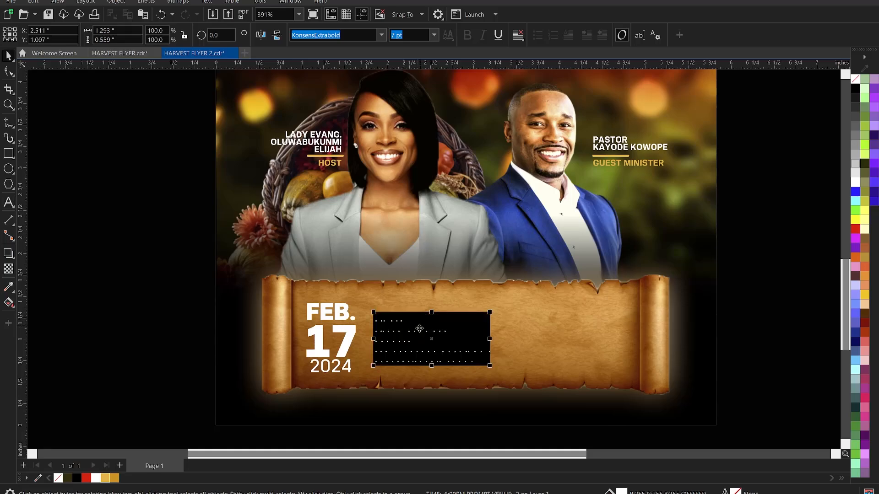
pyautogui.moveTo(409, 327); pyautogui.dragTo(417, 314)
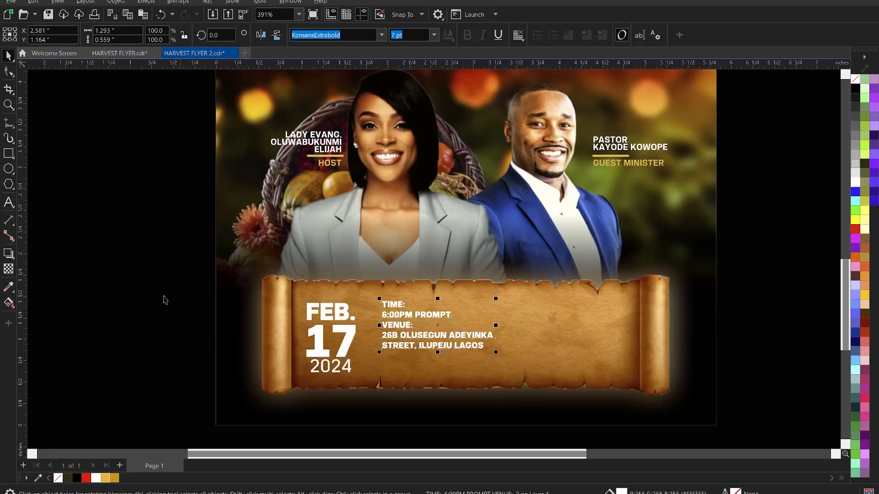
pyautogui.click(165, 300)
# Move the Thanksgiving line out of the side text and paste it onto the scroll.
pyautogui.scroll(-3, 386, 326)
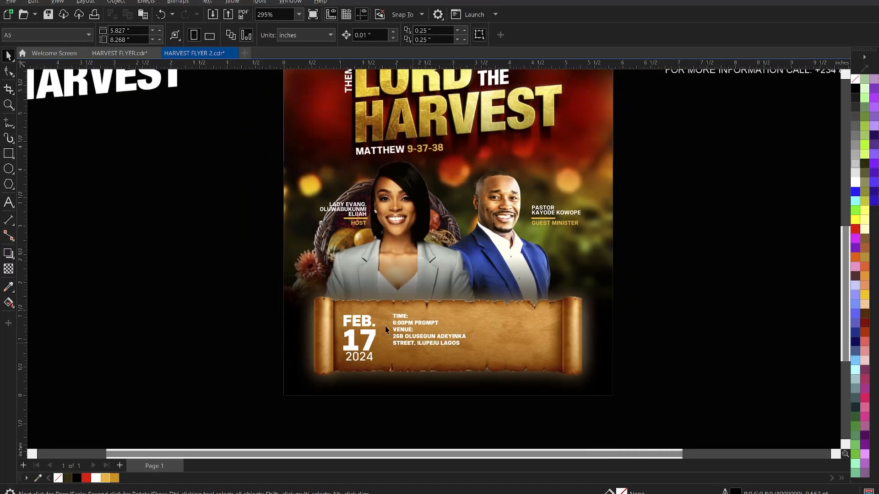
pyautogui.scroll(-1, 475, 323)
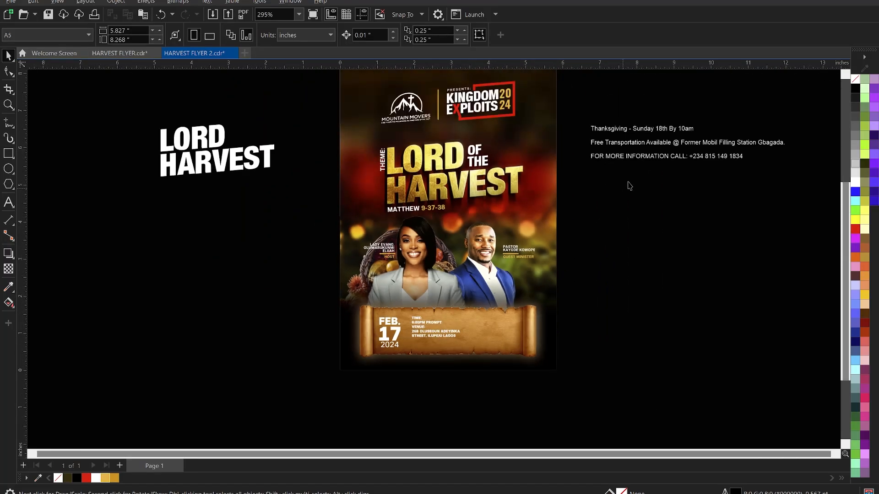
pyautogui.doubleClick(651, 131)
pyautogui.moveTo(706, 128); pyautogui.dragTo(587, 125)
pyautogui.press('Delete')
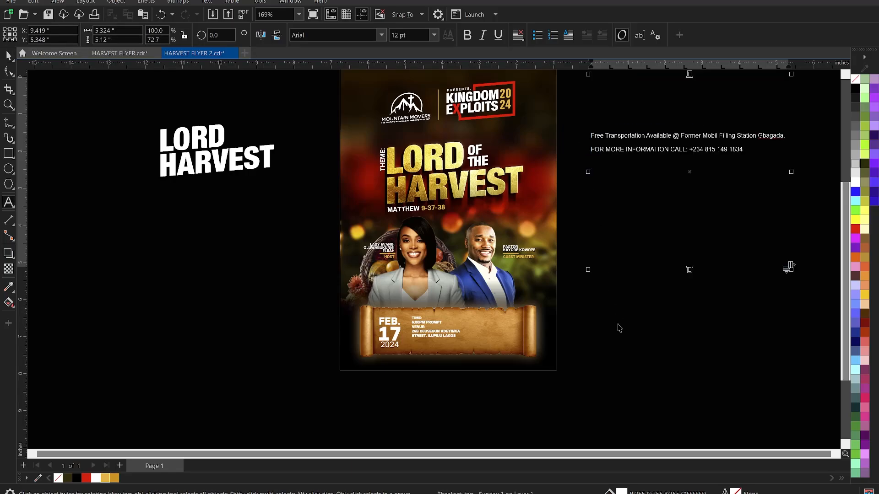
pyautogui.click(417, 348)
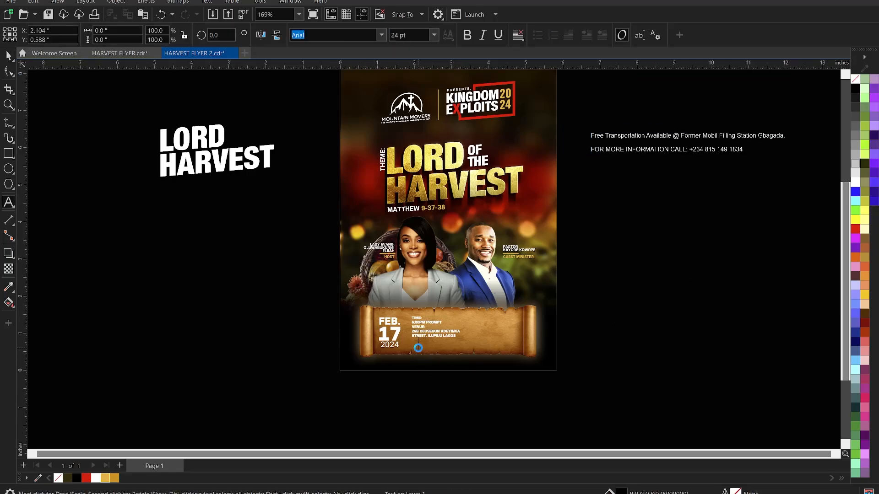
pyautogui.hotkey('ctrl', 'v')
# Replace the dash with a space, make the line UPPERCASE, and break it after THANKSGIVING.
pyautogui.hotkey('ctrl', 'space')
pyautogui.press('F2')
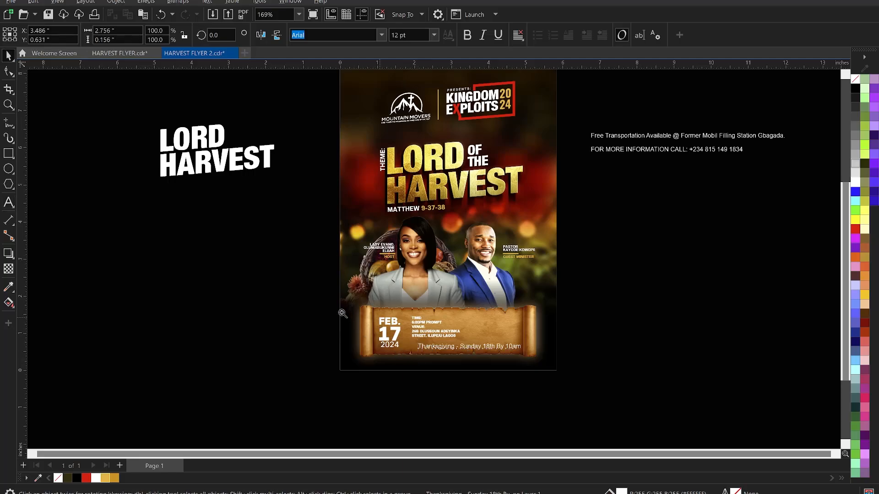
pyautogui.moveTo(301, 290); pyautogui.dragTo(590, 381)
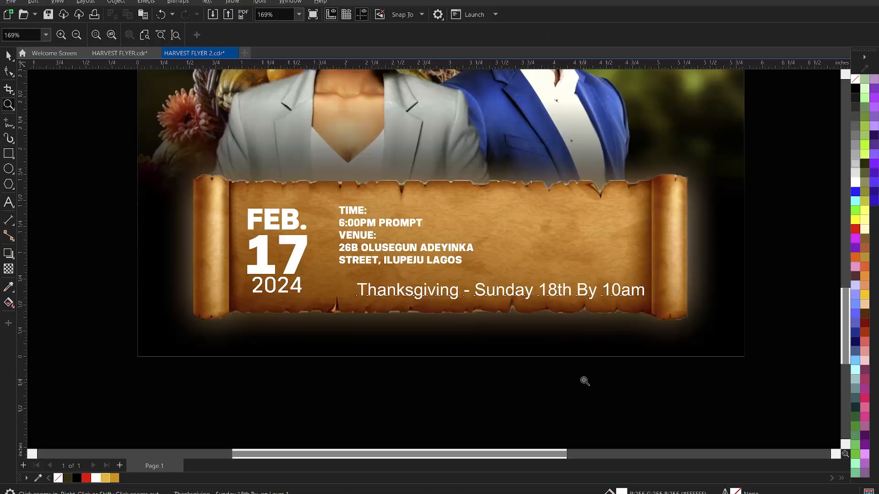
pyautogui.doubleClick(478, 290)
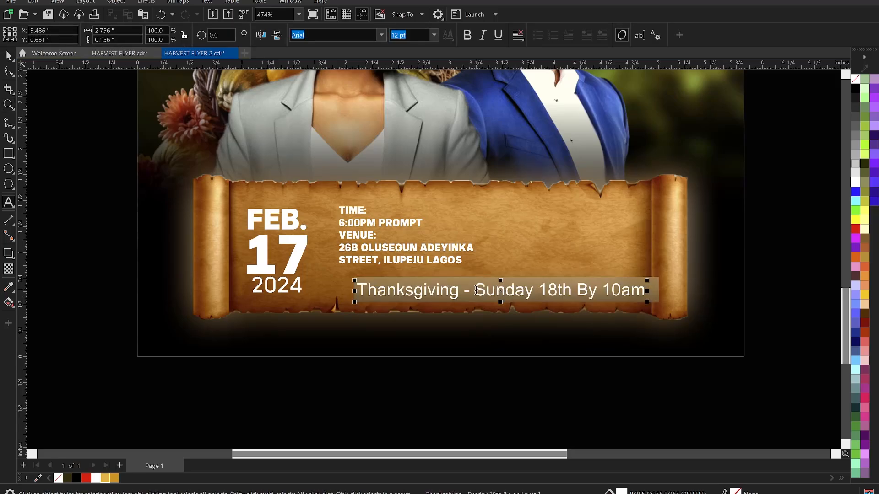
pyautogui.press('BackSpace')
pyautogui.press('BackSpace')
pyautogui.hotkey('ctrl', 'a')
pyautogui.rightClick(476, 290)
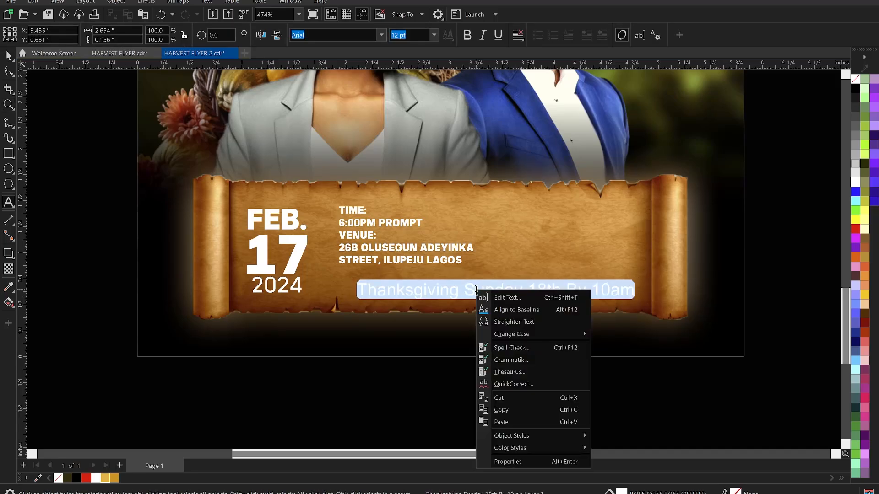
pyautogui.moveTo(565, 335)
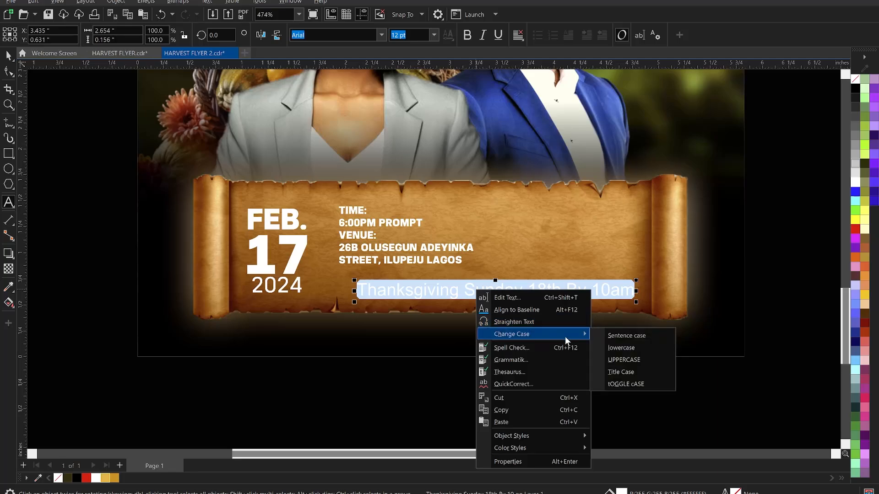
pyautogui.click(622, 360)
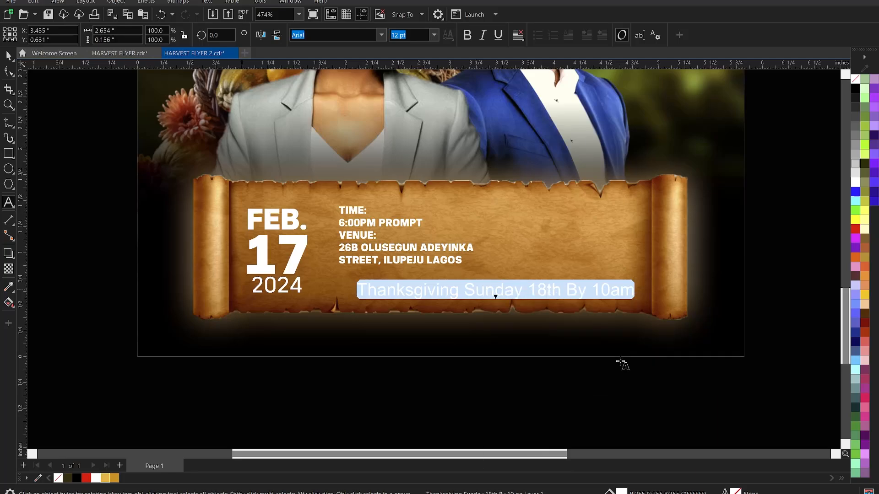
pyautogui.click(488, 290)
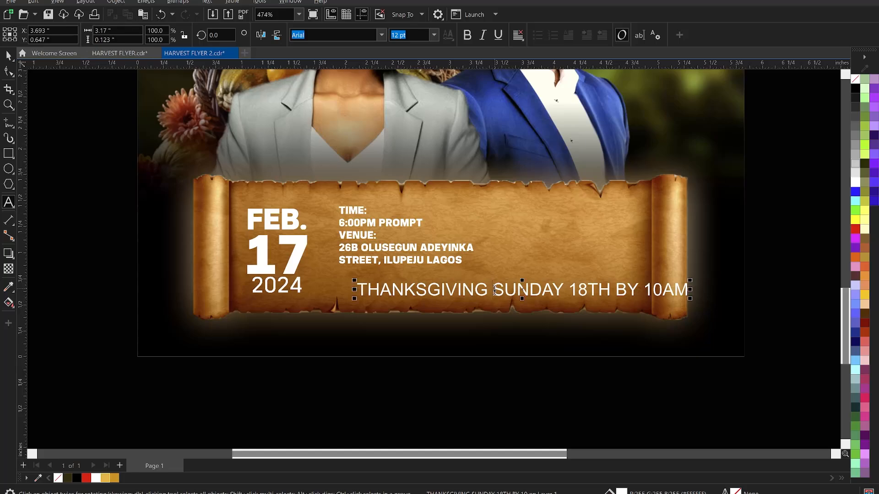
pyautogui.press('Return')
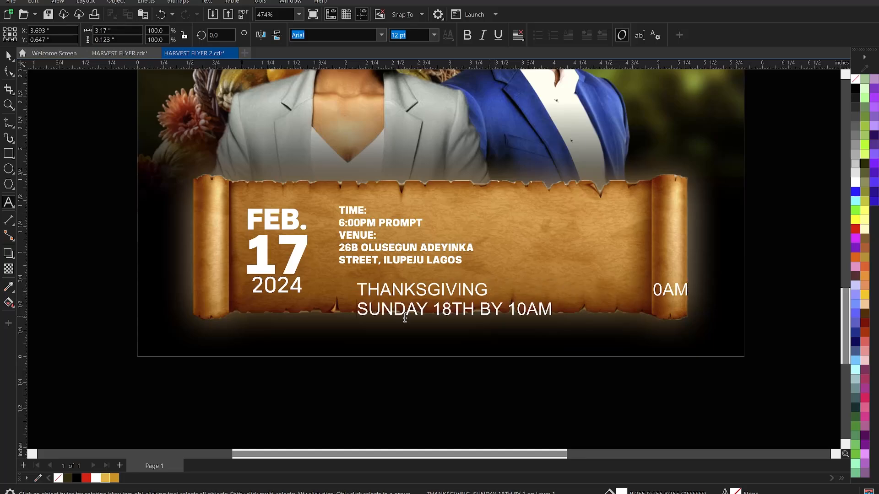
# Shrink the Thanksgiving text, move it under the venue details, and set it in KonsensExtrabold.
pyautogui.click(8, 55)
pyautogui.moveTo(554, 318); pyautogui.dragTo(503, 316)
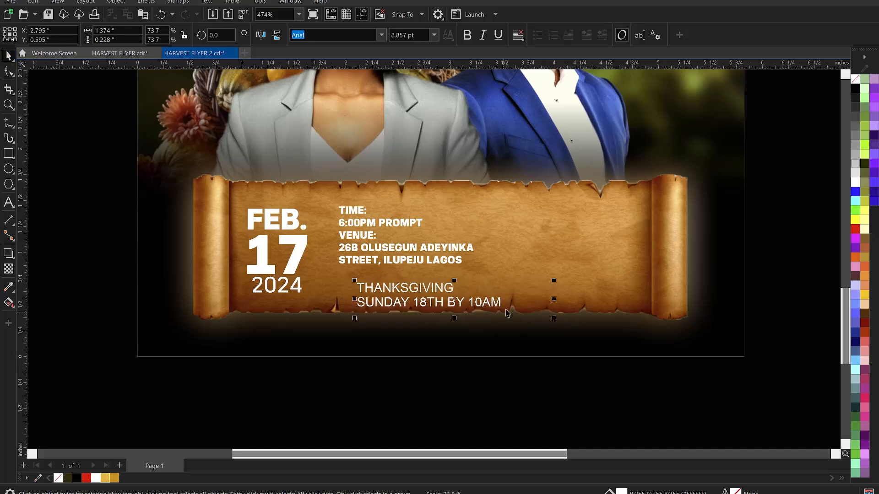
pyautogui.moveTo(504, 311); pyautogui.dragTo(490, 313)
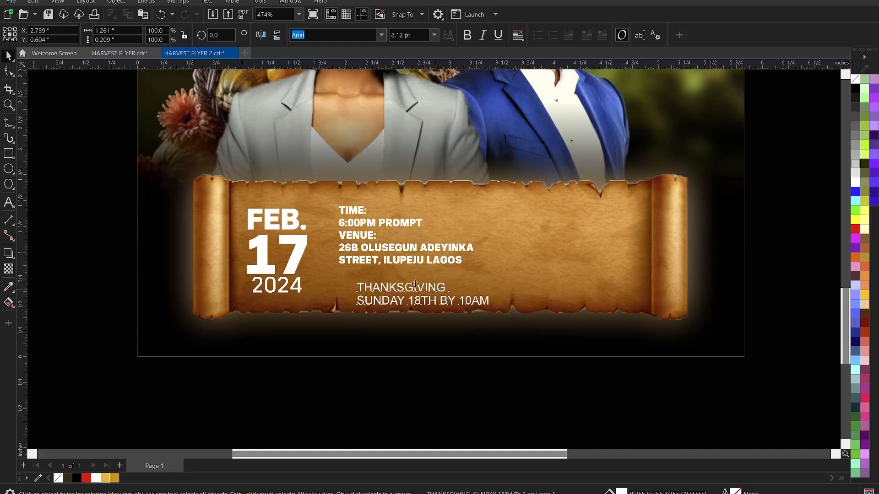
pyautogui.moveTo(405, 283); pyautogui.dragTo(416, 276)
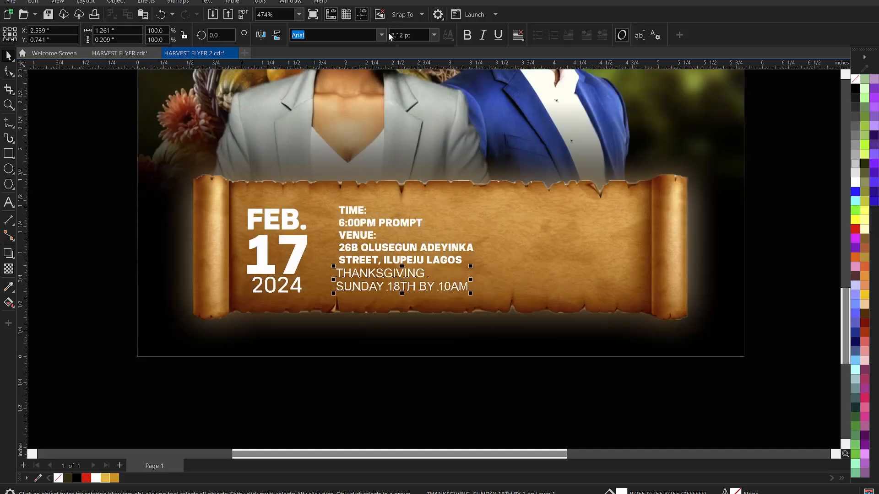
pyautogui.click(382, 35)
pyautogui.click(357, 69)
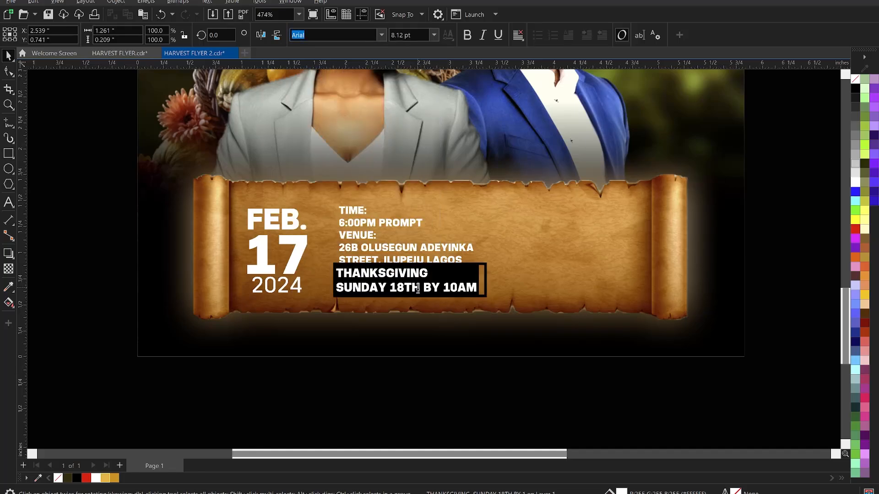
pyautogui.hotkey('ctrl', 'space')
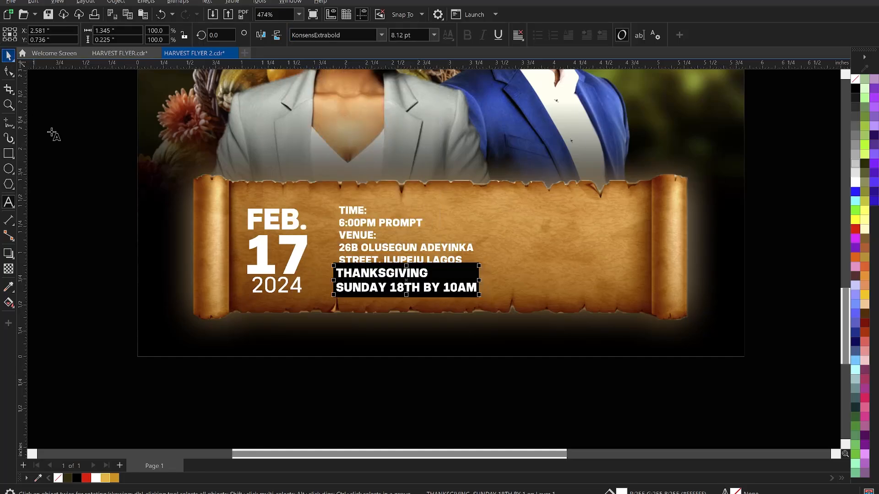
pyautogui.press('F8')
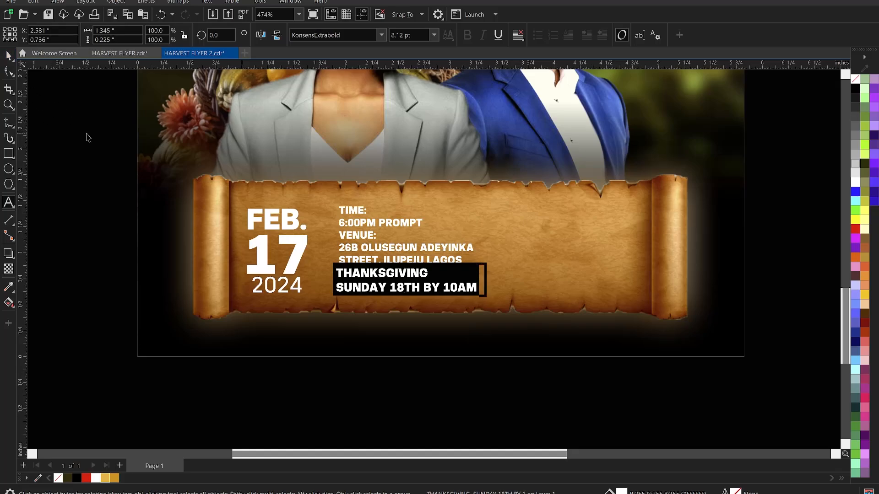
pyautogui.press('Escape')
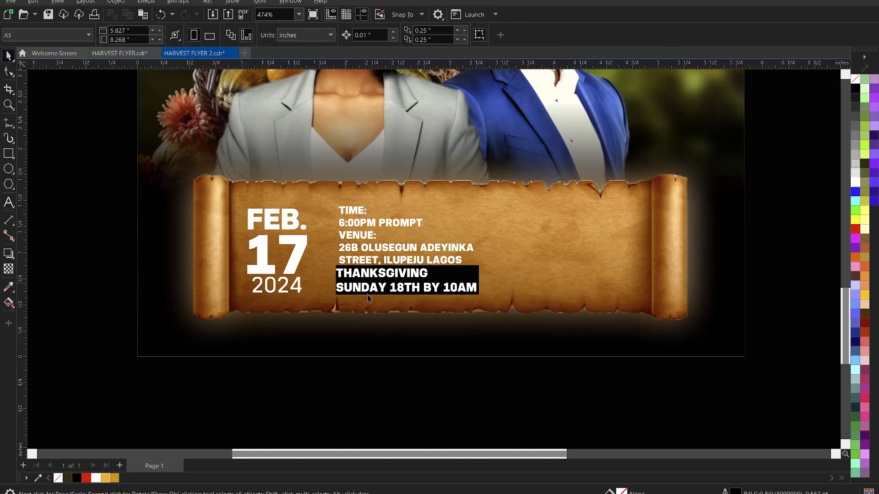
# Zoom in and reduce the line spacing so SUNDAY 18TH BY 10AM sits closer to THANKSGIVING.
pyautogui.click(420, 280)
pyautogui.scroll(-2, 357, 284)
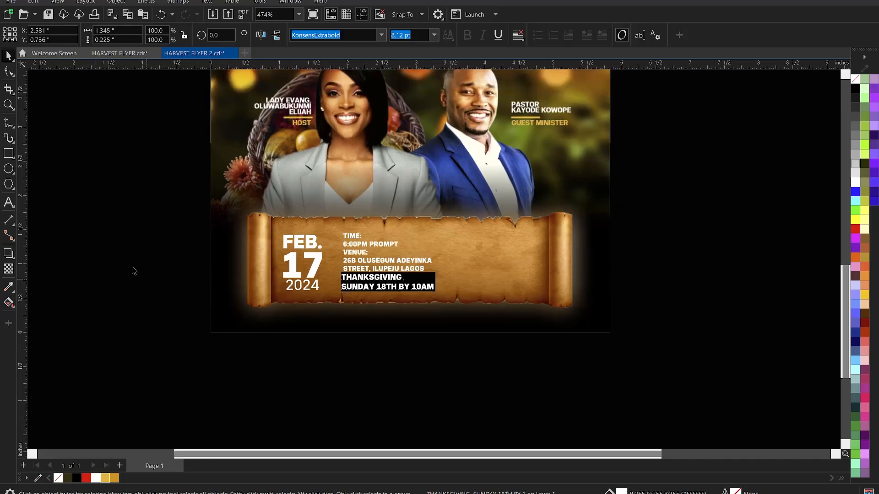
pyautogui.press('z')
pyautogui.moveTo(118, 171); pyautogui.dragTo(635, 351)
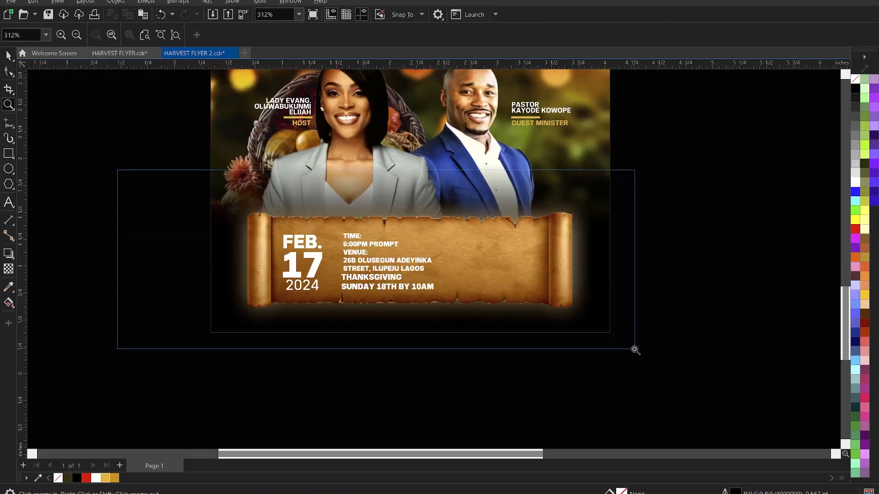
pyautogui.press('space')
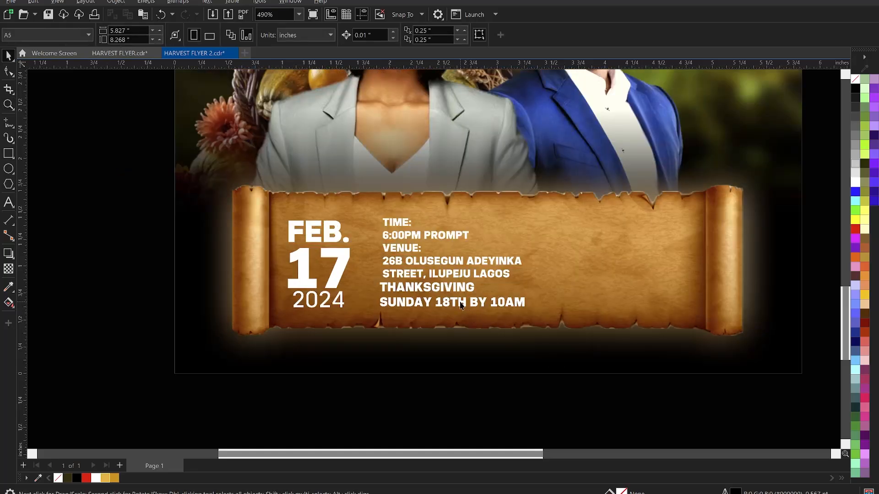
pyautogui.click(461, 306)
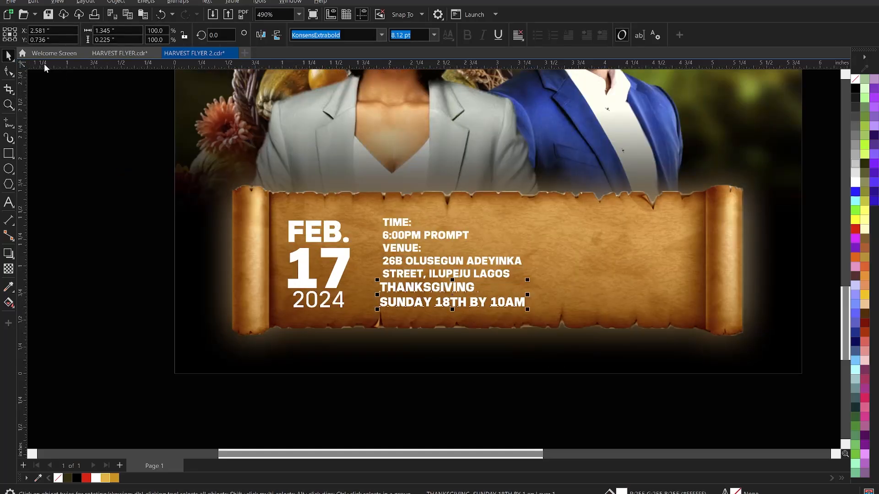
pyautogui.click(8, 71)
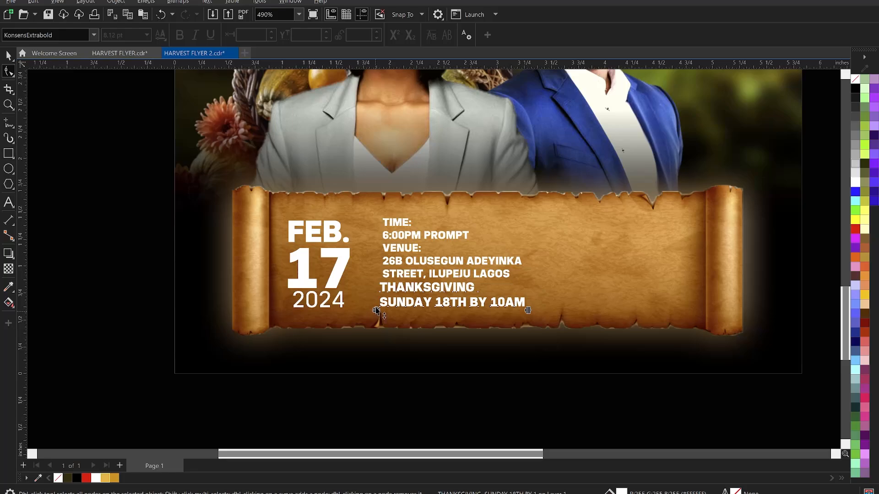
pyautogui.moveTo(376, 308); pyautogui.dragTo(377, 307)
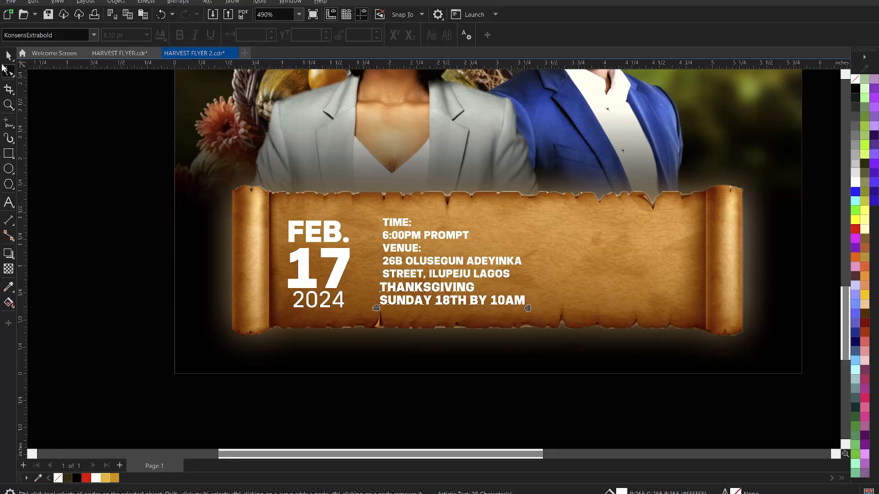
pyautogui.press('space')
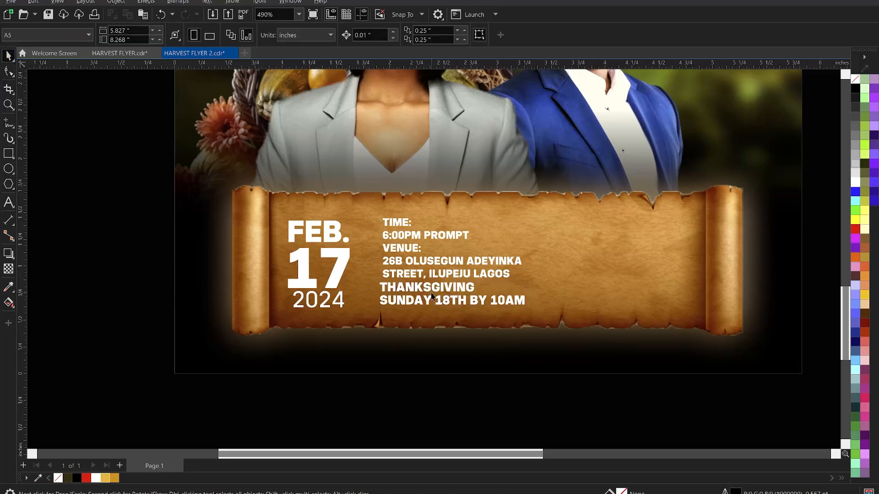
# Colour the word THANKSGIVING black, after briefly trying orange-gold.
pyautogui.doubleClick(429, 294)
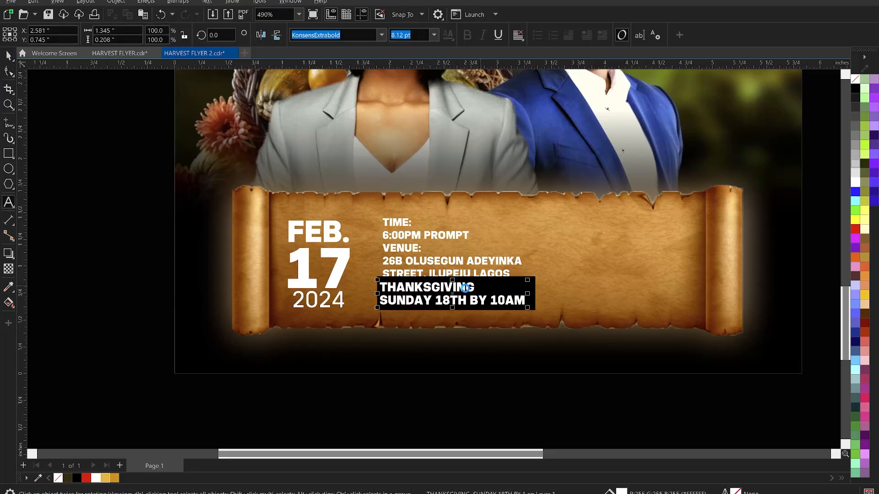
pyautogui.moveTo(478, 289); pyautogui.dragTo(372, 293)
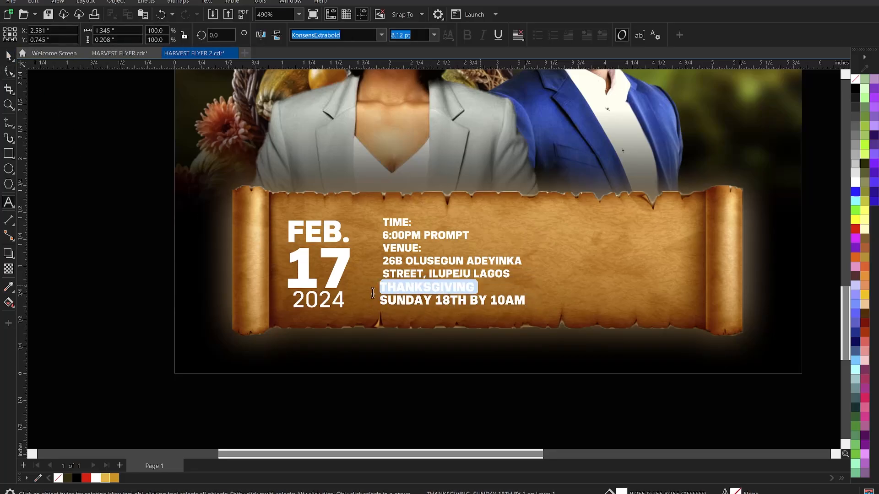
pyautogui.click(114, 478)
pyautogui.hotkey('ctrl', 'space')
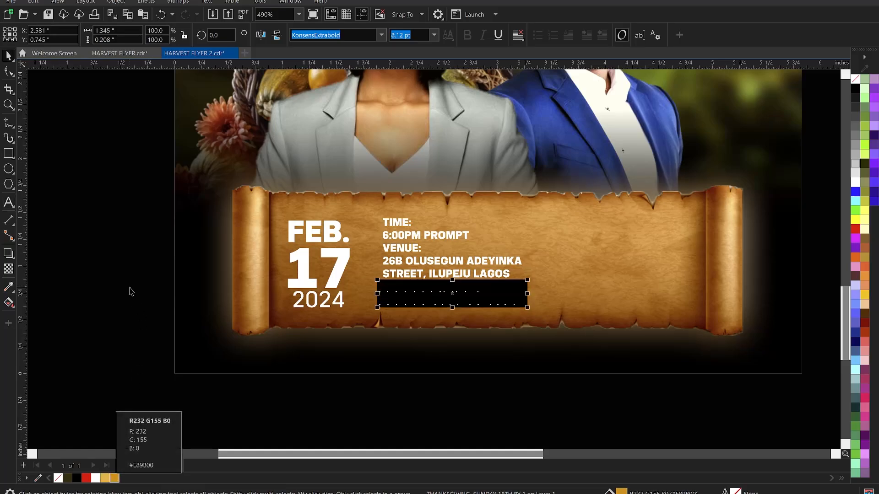
pyautogui.doubleClick(459, 290)
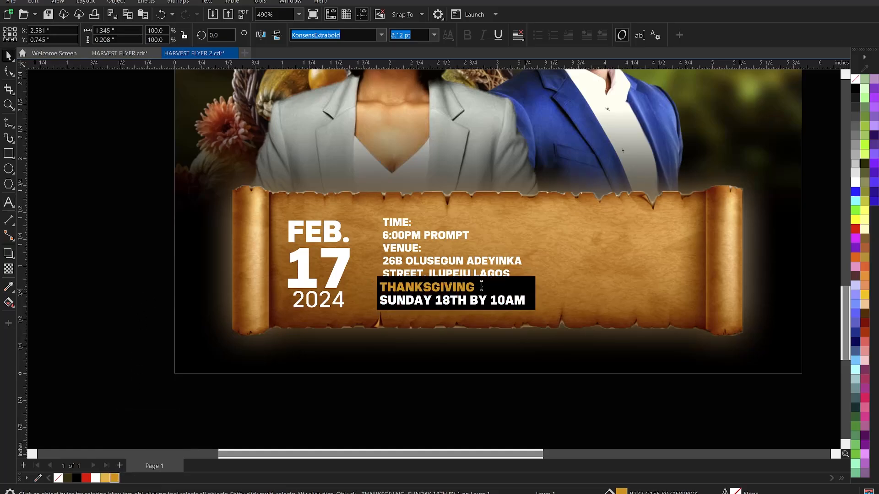
pyautogui.doubleClick(381, 287)
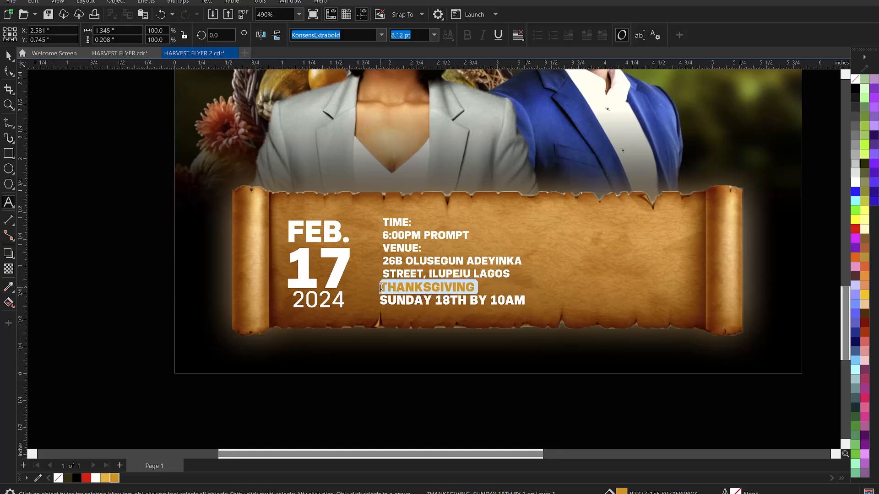
pyautogui.click(77, 477)
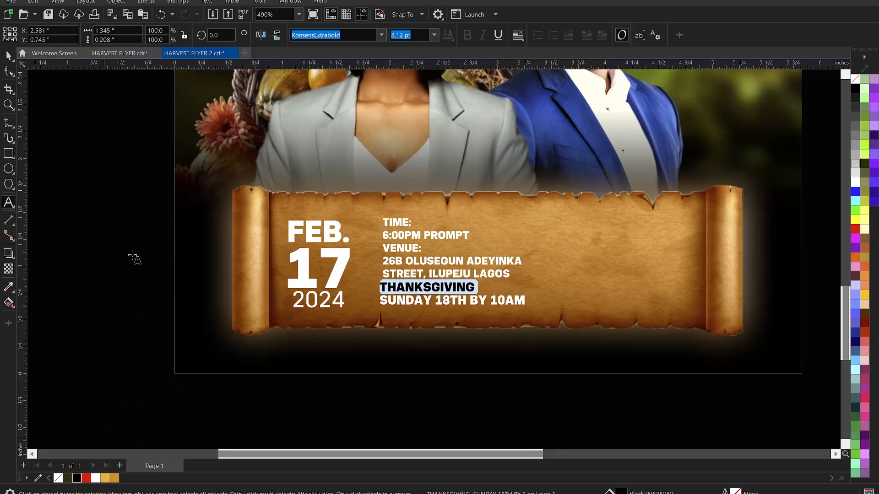
pyautogui.click(128, 182)
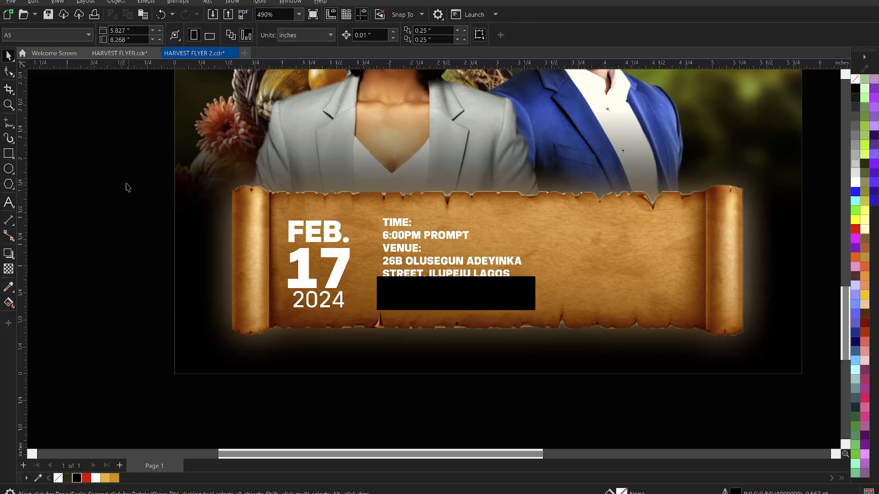
# Colour the VENUE: and TIME: labels black.
pyautogui.doubleClick(419, 248)
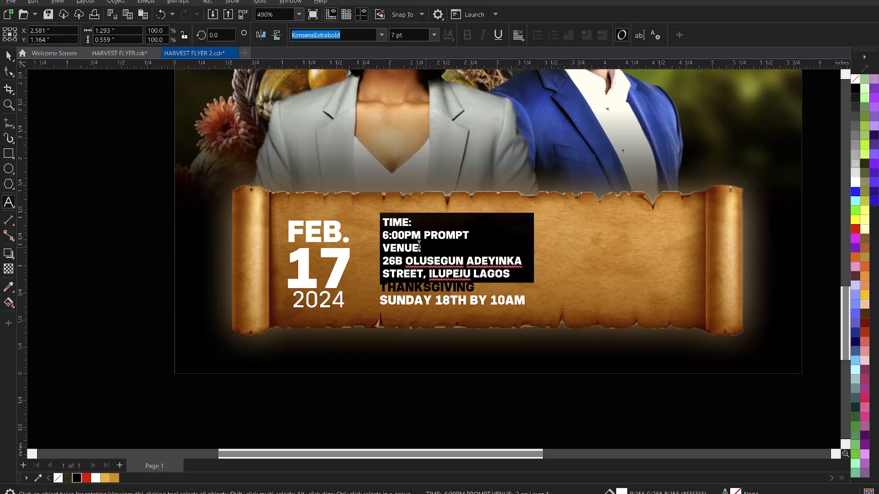
pyautogui.moveTo(425, 248); pyautogui.dragTo(371, 250)
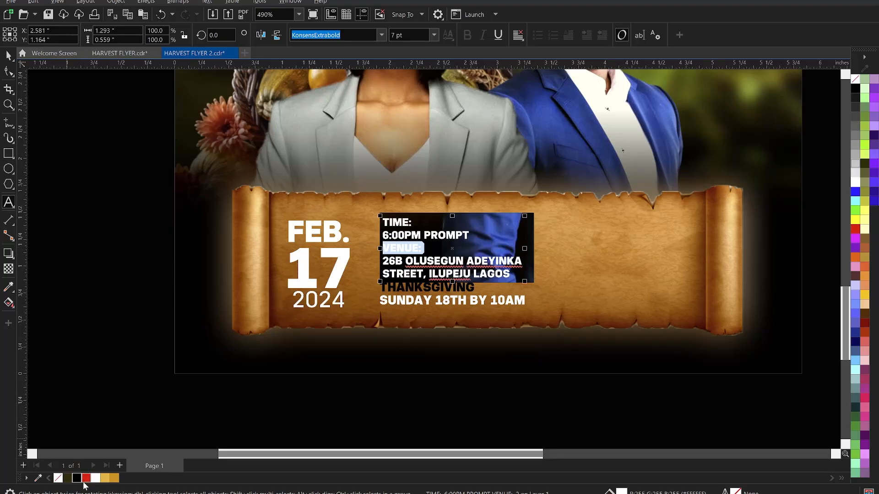
pyautogui.click(77, 479)
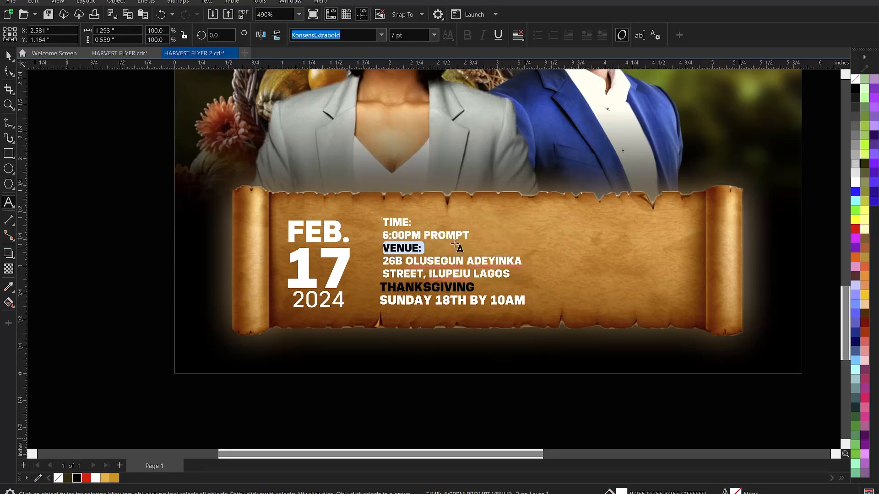
pyautogui.click(409, 221)
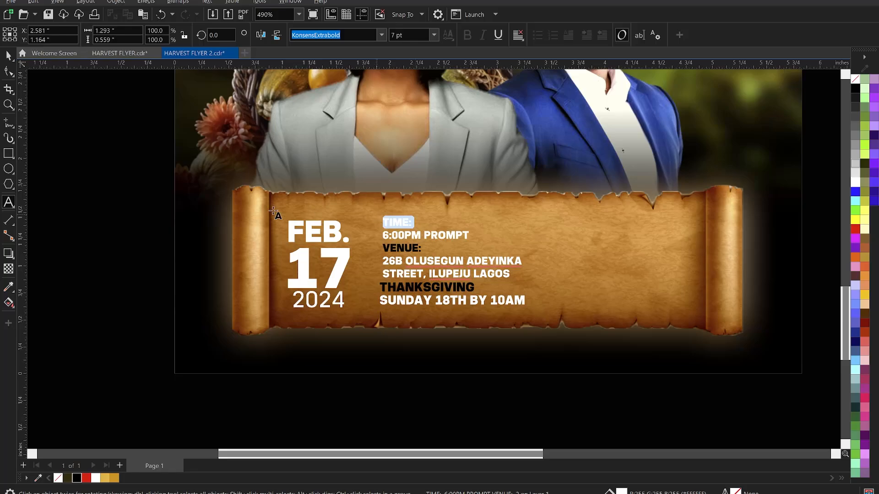
pyautogui.click(77, 478)
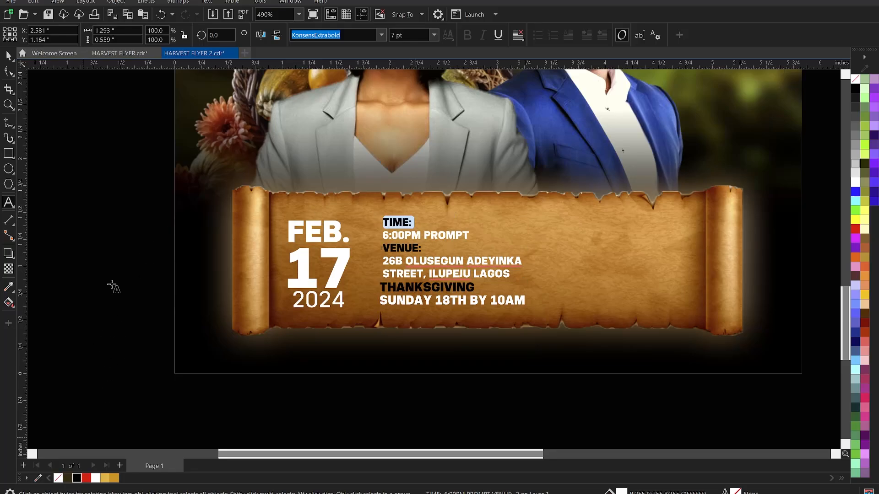
pyautogui.hotkey('ctrl', 'space')
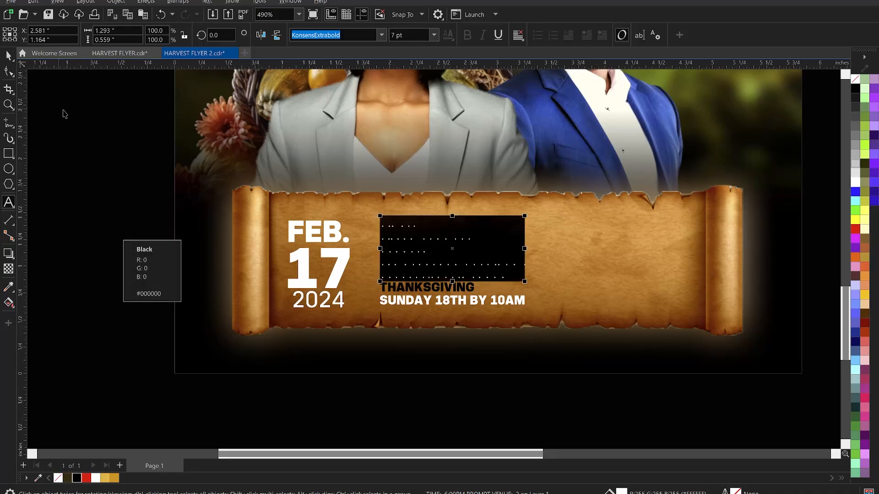
pyautogui.click(116, 139)
# Select both scroll text blocks and nudge them slightly left.
pyautogui.click(446, 303)
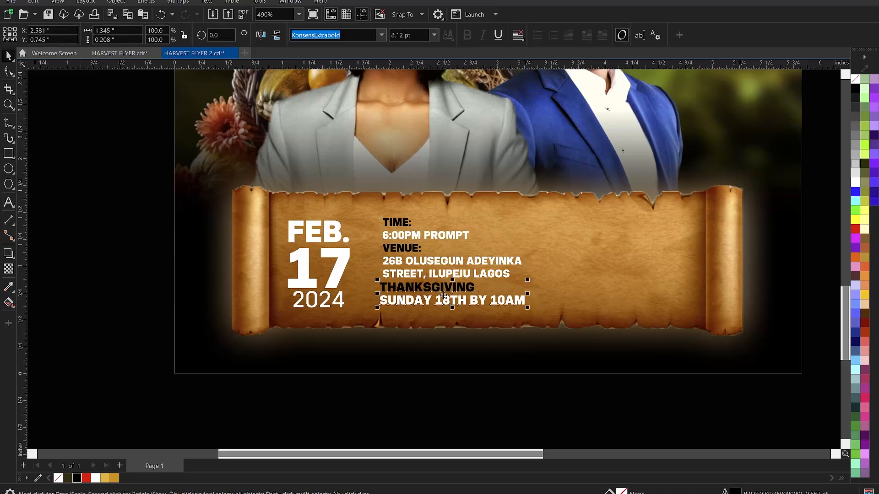
pyautogui.keyDown('shift'); pyautogui.click(429, 260); pyautogui.keyUp('shift')
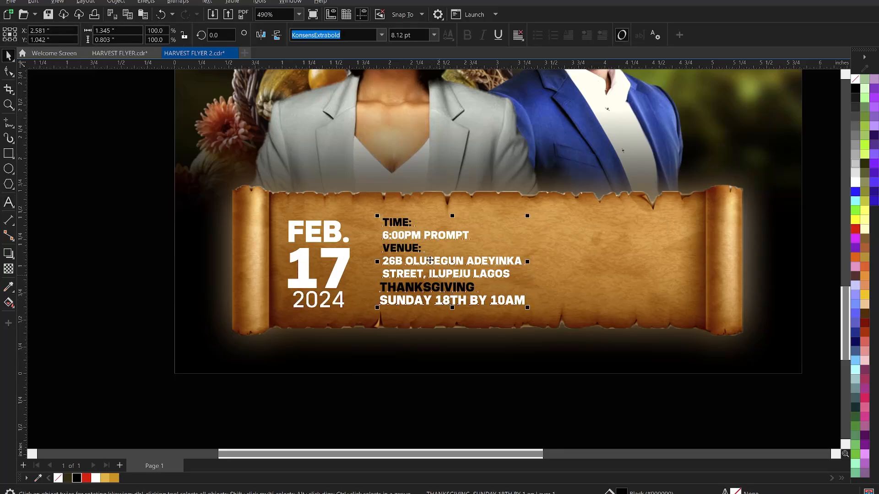
pyautogui.moveTo(429, 259); pyautogui.dragTo(427, 261)
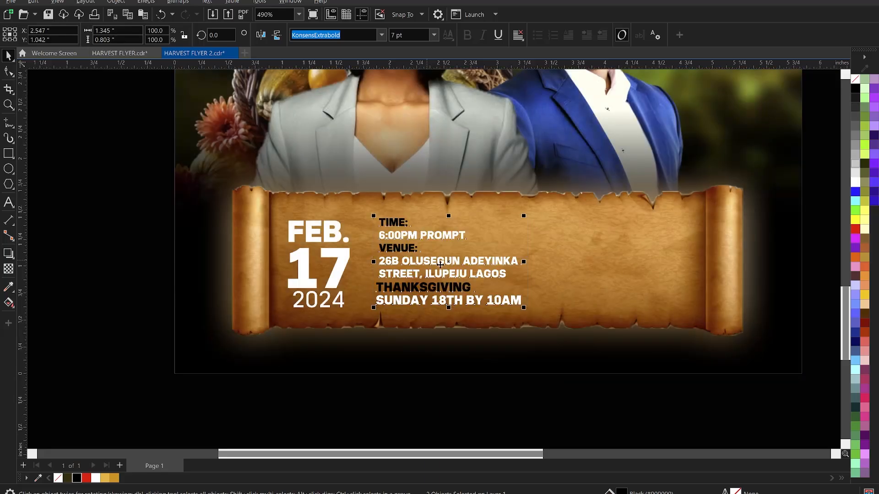
# Remove the free transportation line from the side info text.
pyautogui.scroll(-1, 443, 270)
pyautogui.scroll(-1, 461, 372)
pyautogui.scroll(-2, 394, 334)
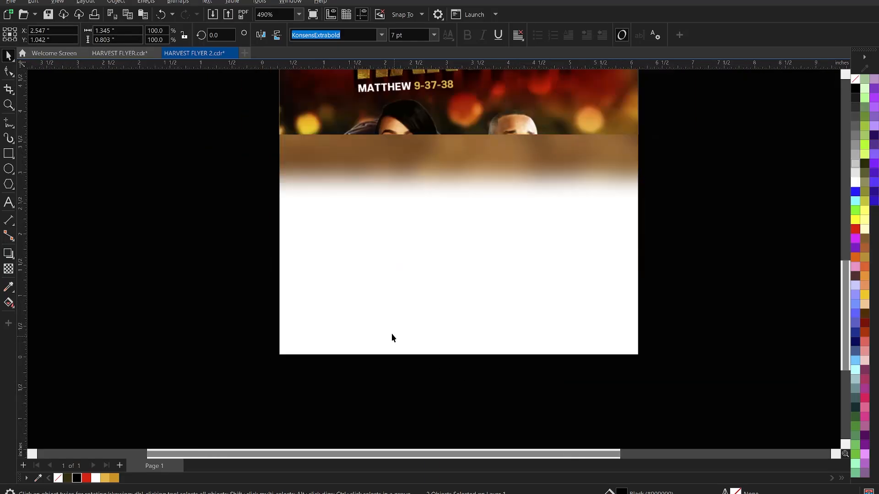
pyautogui.scroll(-1, 392, 321)
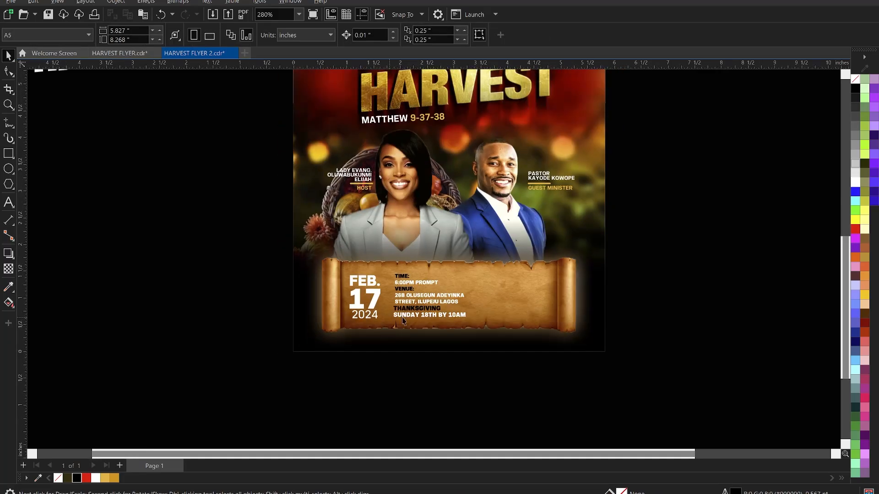
pyautogui.scroll(-1, 571, 245)
pyautogui.scroll(-1, 616, 222)
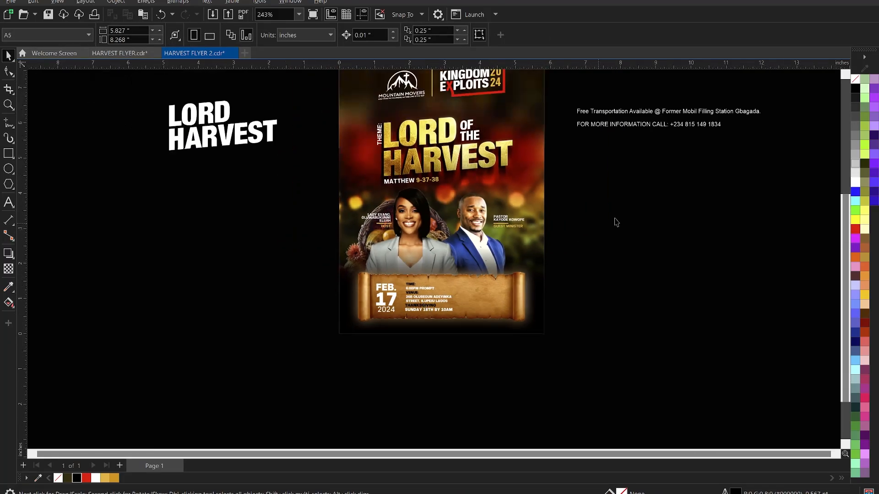
pyautogui.click(633, 124)
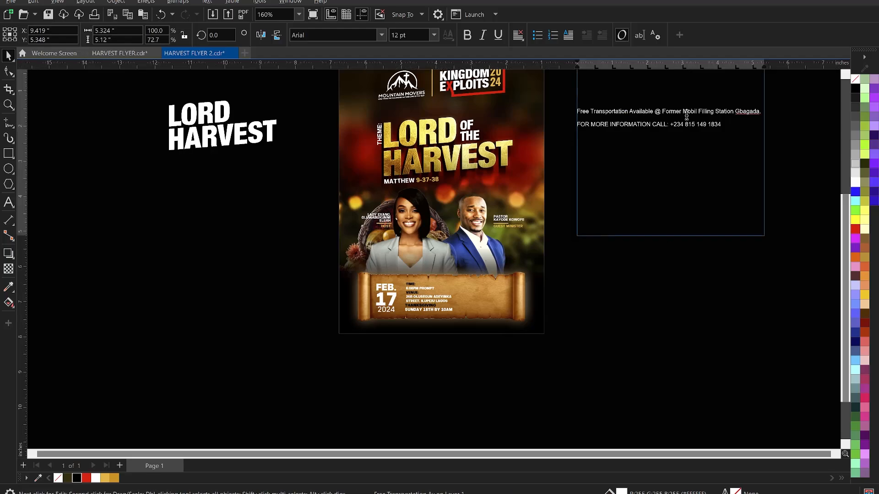
pyautogui.doubleClick(760, 111)
pyautogui.moveTo(760, 112); pyautogui.dragTo(594, 106)
pyautogui.press('Delete')
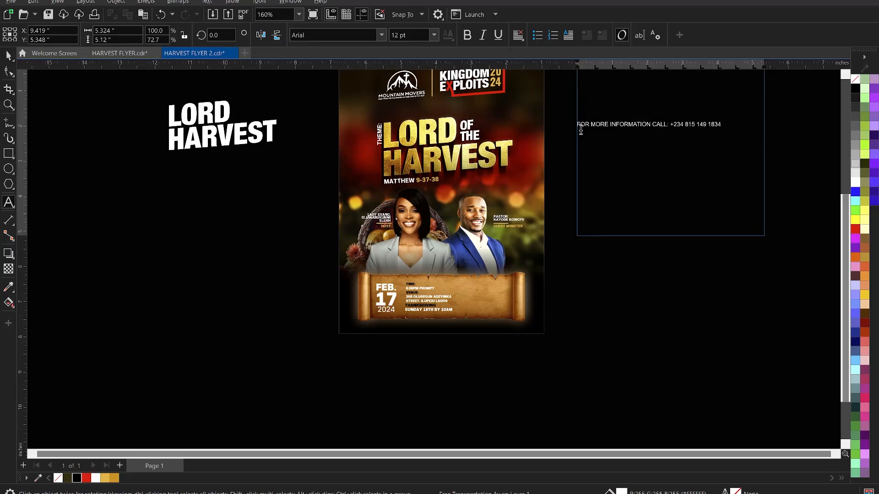
pyautogui.press('Escape')
pyautogui.press('Escape')
pyautogui.scroll(1, 490, 319)
pyautogui.scroll(1, 490, 319)
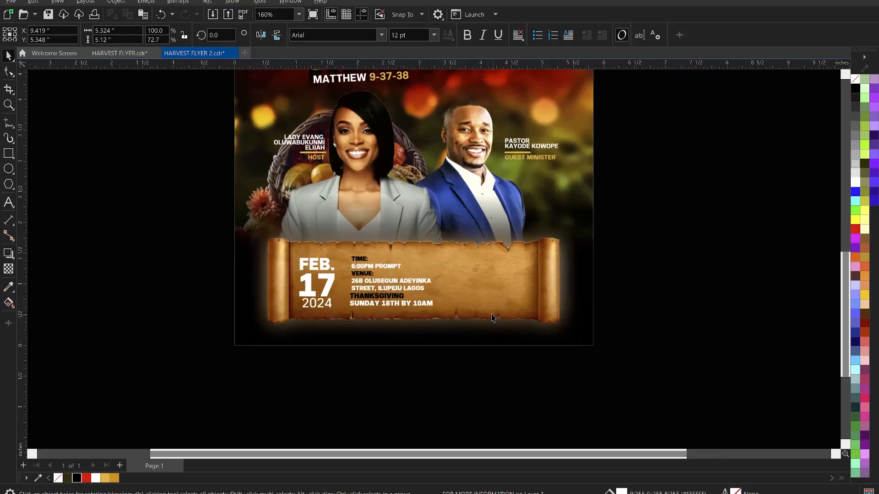
# Paste the transportation line on the scroll, breaking it after Free, Transportation and Available.
pyautogui.press('F8')
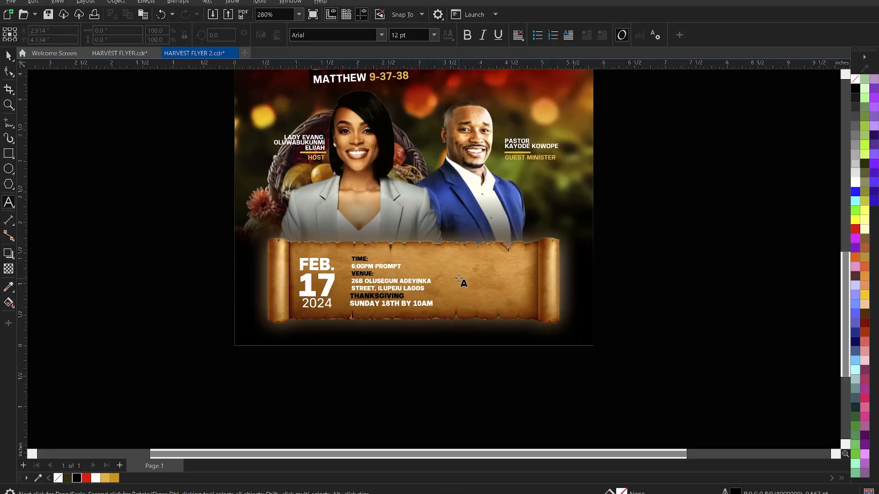
pyautogui.click(458, 274)
pyautogui.write('Free Transportation Available @ Former Mobil Filling Station Gbagada.')
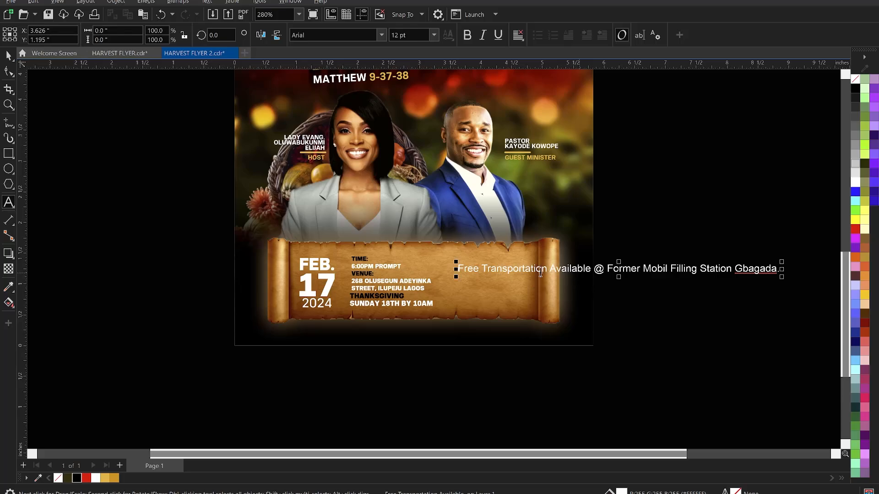
pyautogui.click(482, 268)
pyautogui.press('Return')
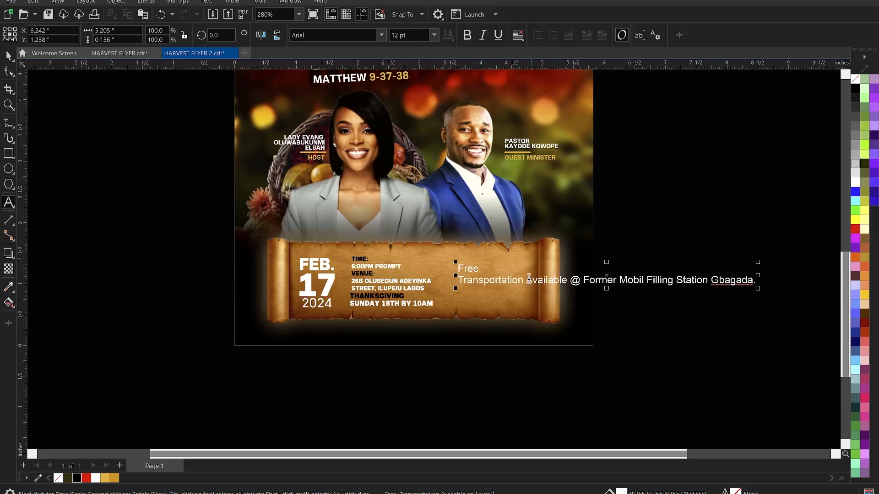
pyautogui.click(527, 280)
pyautogui.press('Return')
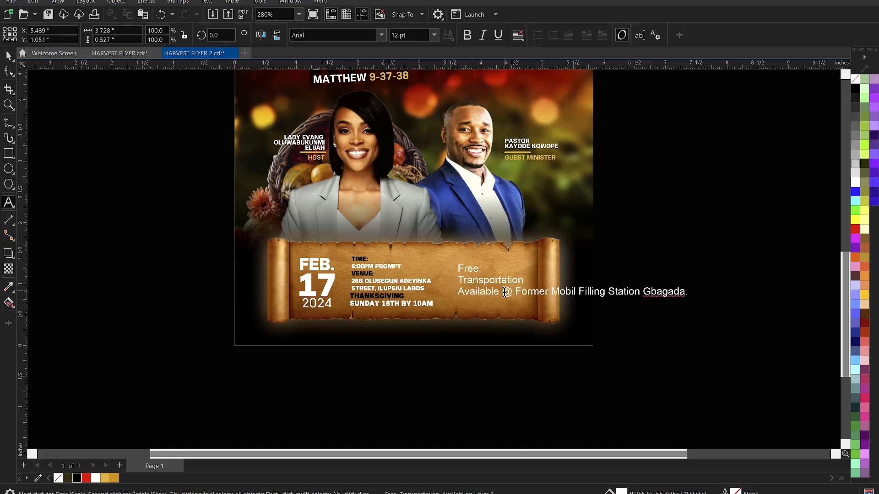
pyautogui.press('Return')
pyautogui.hotkey('ctrl', 'space')
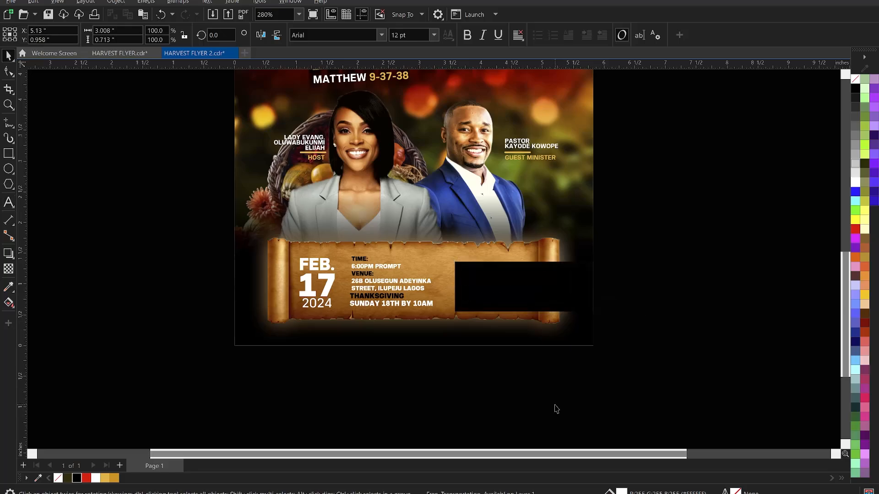
pyautogui.click(215, 133)
# Move 'Station Gbagada.' onto its own line in the transportation note.
pyautogui.scroll(1, 521, 318)
pyautogui.doubleClick(571, 299)
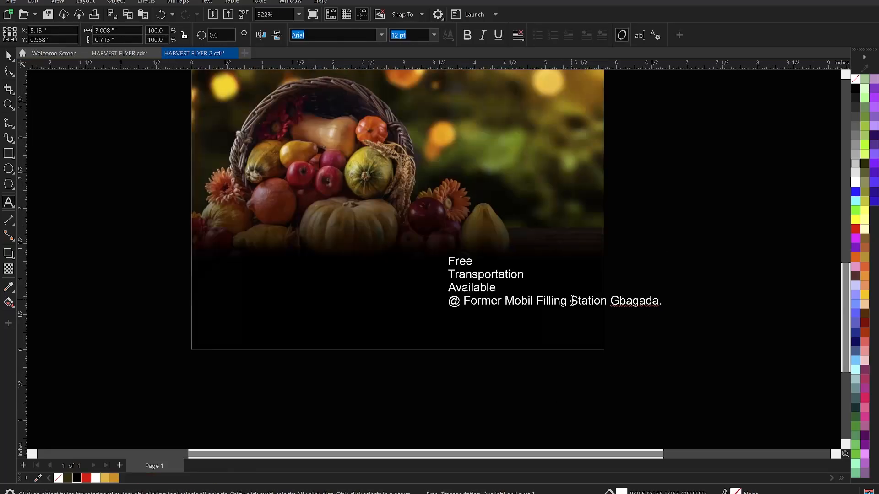
pyautogui.press('Return')
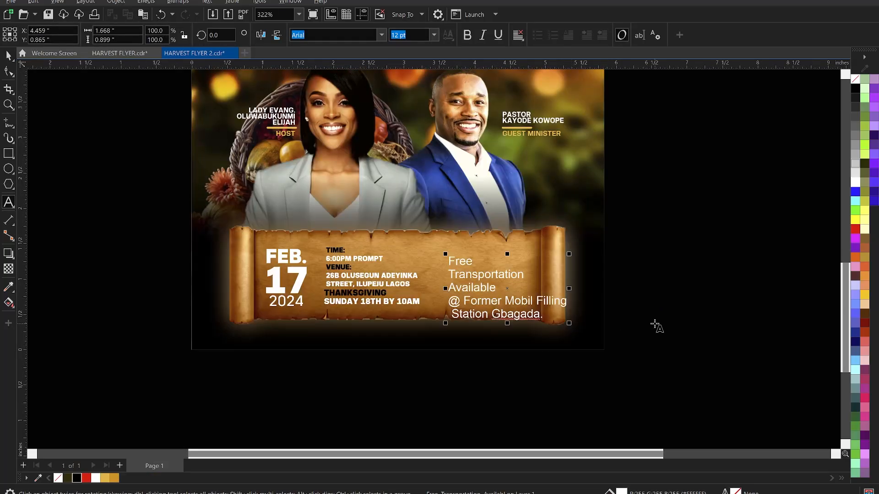
pyautogui.click(481, 303)
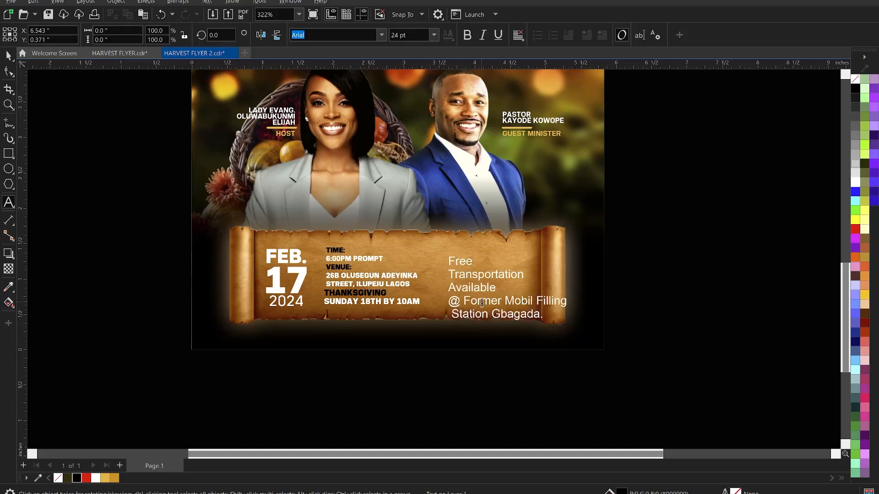
pyautogui.click(8, 55)
pyautogui.click(653, 322)
pyautogui.click(487, 276)
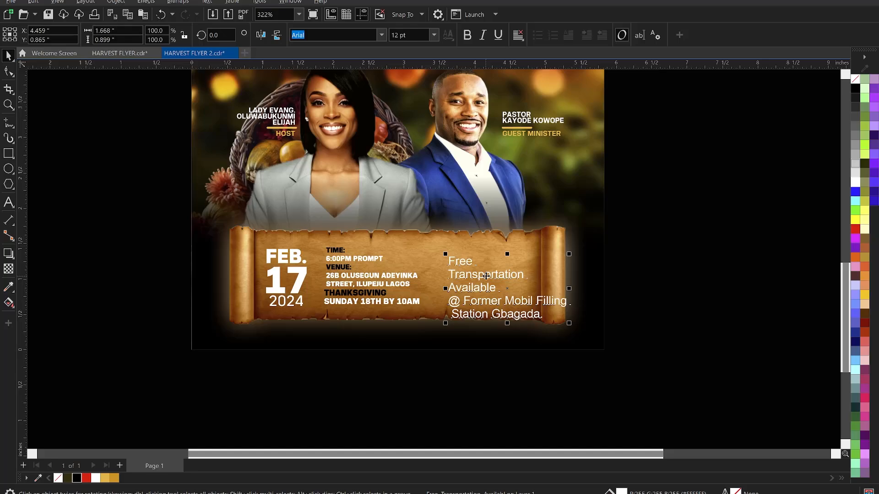
# Change the transportation note to UPPERCASE and set it in KonsensExtrabold.
pyautogui.doubleClick(469, 260)
pyautogui.rightClick(469, 262)
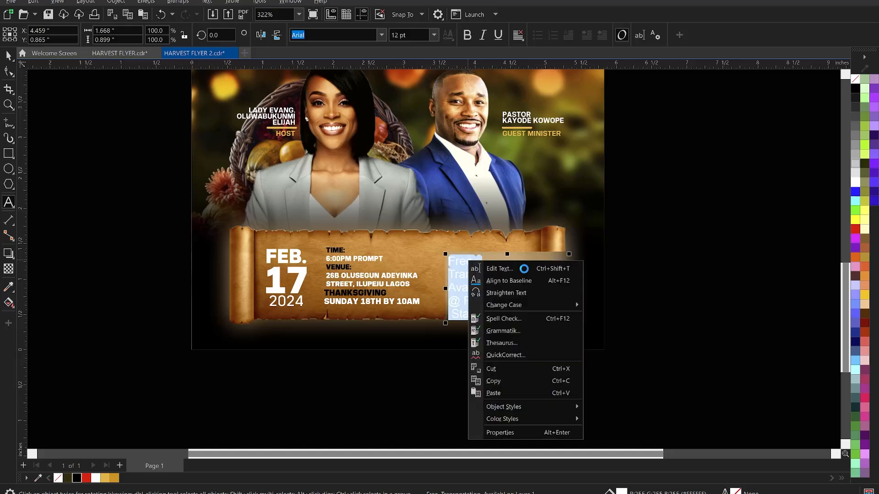
pyautogui.moveTo(538, 312)
pyautogui.click(633, 332)
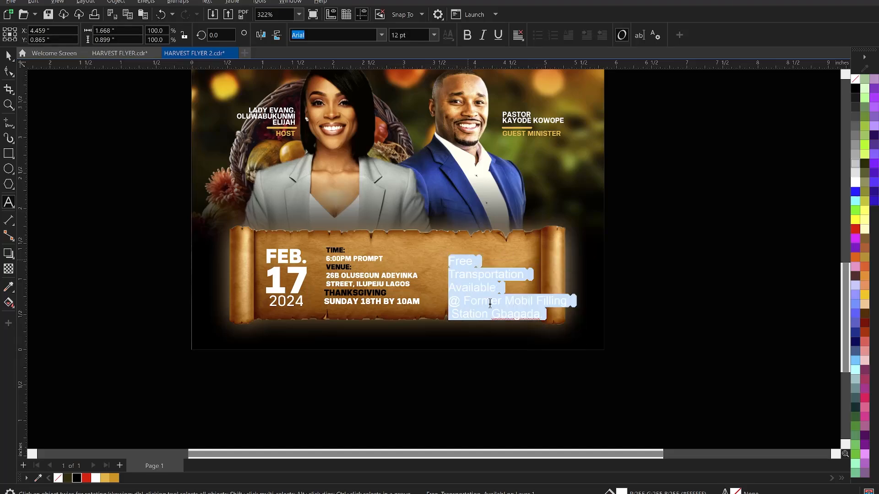
pyautogui.hotkey('ctrl', 'space')
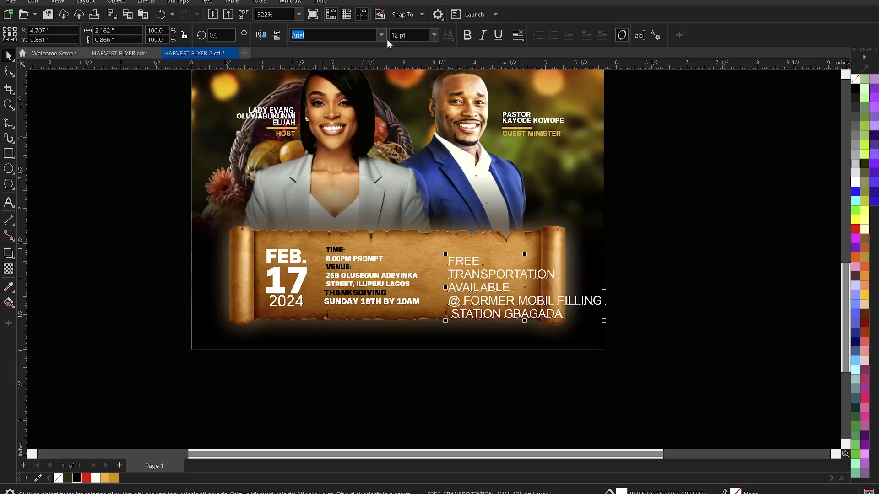
pyautogui.click(382, 37)
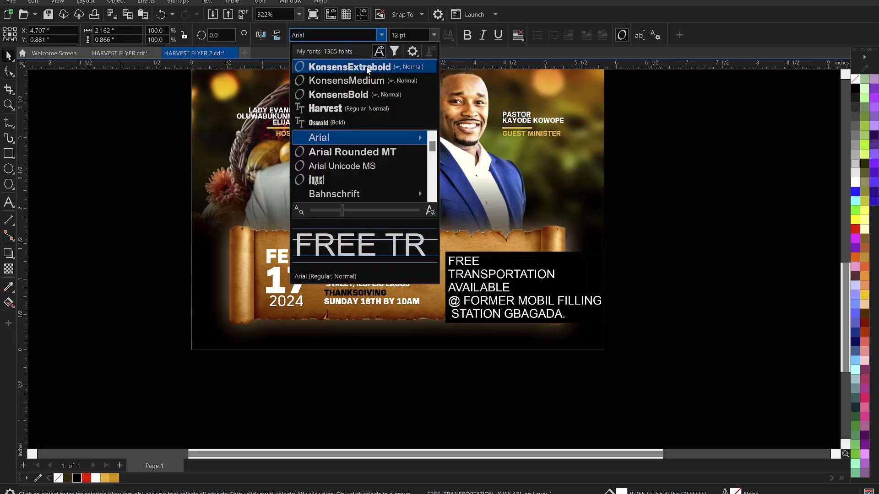
pyautogui.press('Escape')
pyautogui.press('Return')
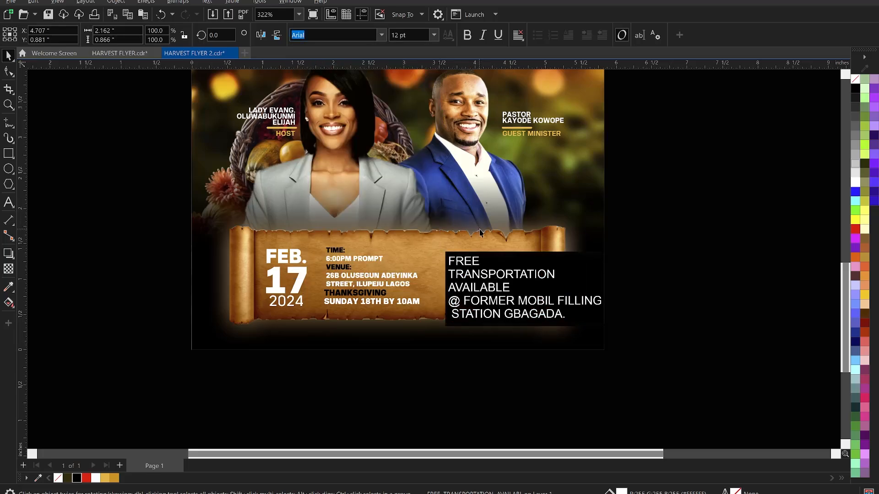
pyautogui.click(474, 277)
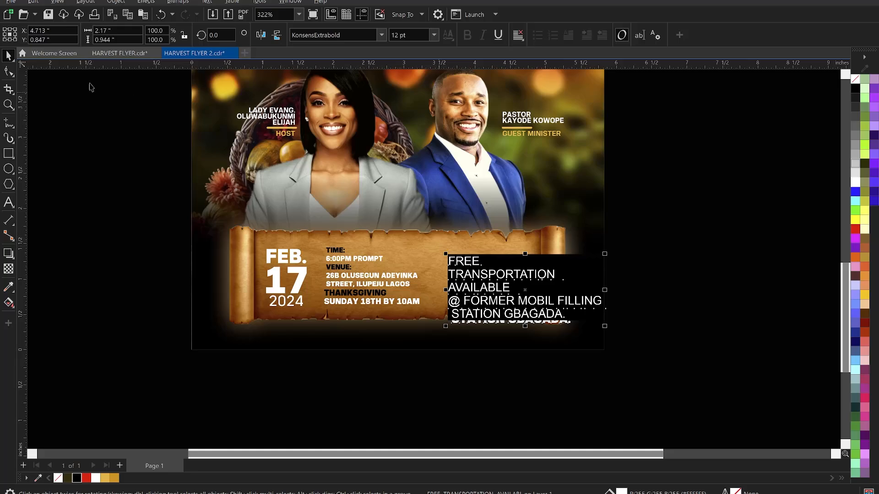
pyautogui.click(112, 140)
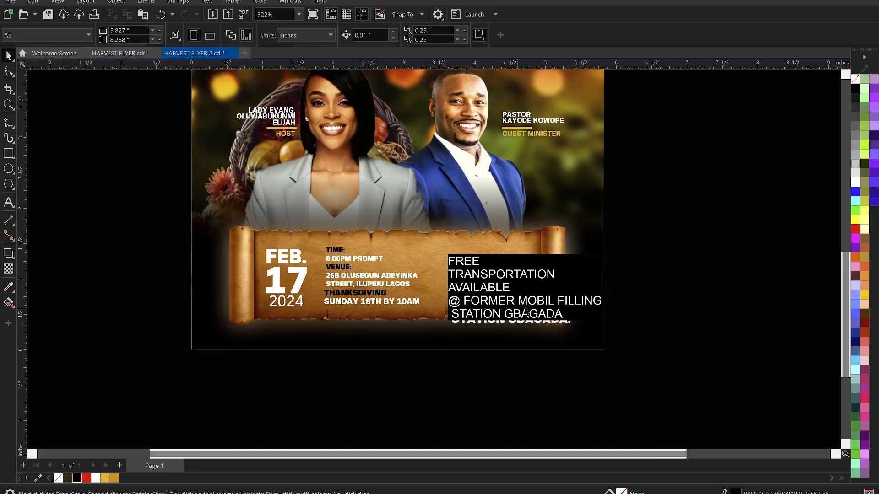
# Zoom into the scroll and scale the transportation note down to about 63%.
pyautogui.scroll(-2, 525, 309)
pyautogui.press('z')
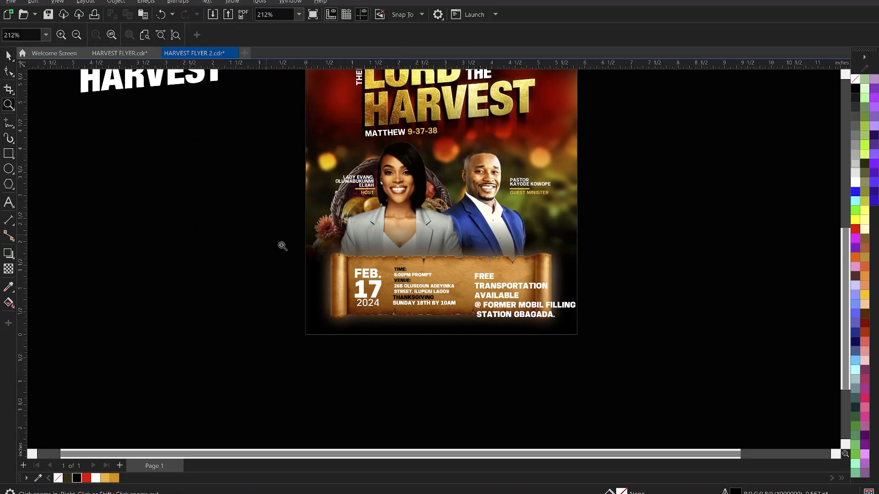
pyautogui.moveTo(266, 235); pyautogui.dragTo(614, 347)
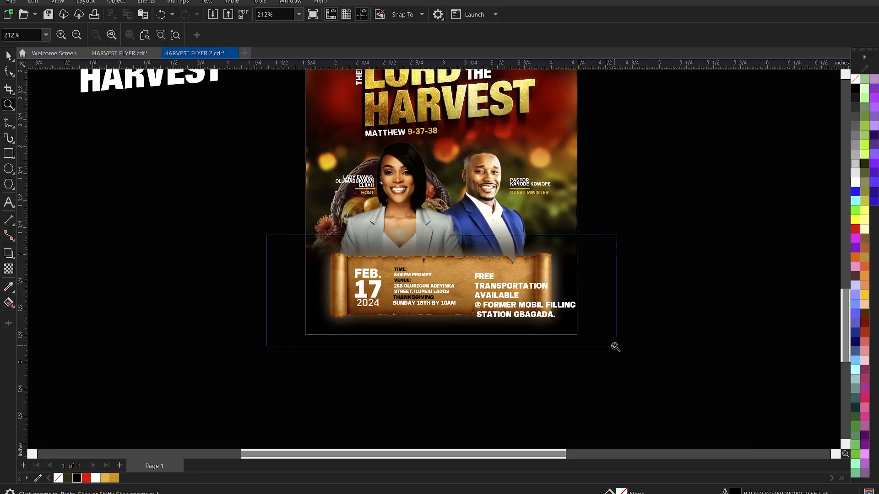
pyautogui.press('space')
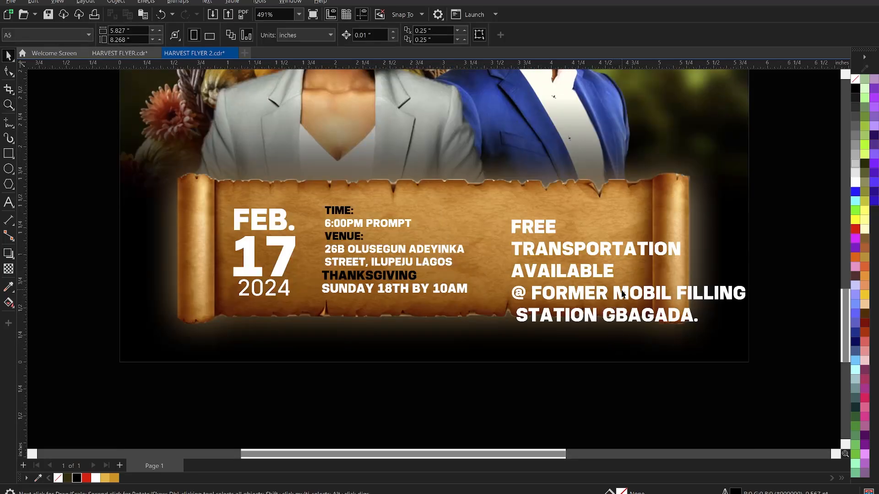
pyautogui.click(623, 293)
pyautogui.moveTo(751, 327); pyautogui.dragTo(666, 316)
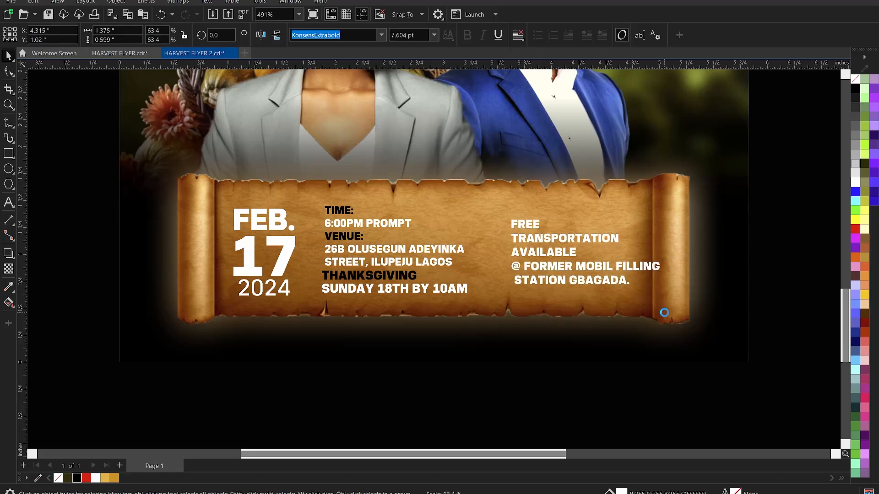
# Nudge the note left and enlarge the word FREE to 18 pt.
pyautogui.click(599, 269)
pyautogui.moveTo(585, 269); pyautogui.dragTo(576, 269)
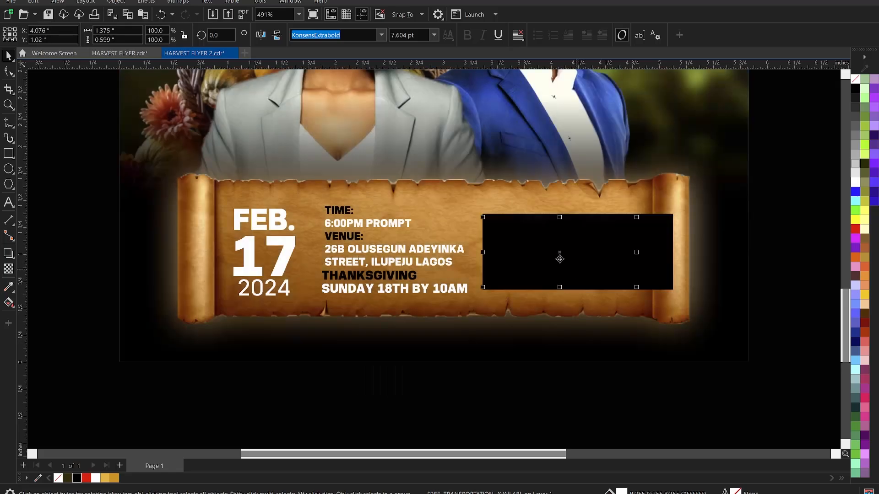
pyautogui.doubleClick(513, 226)
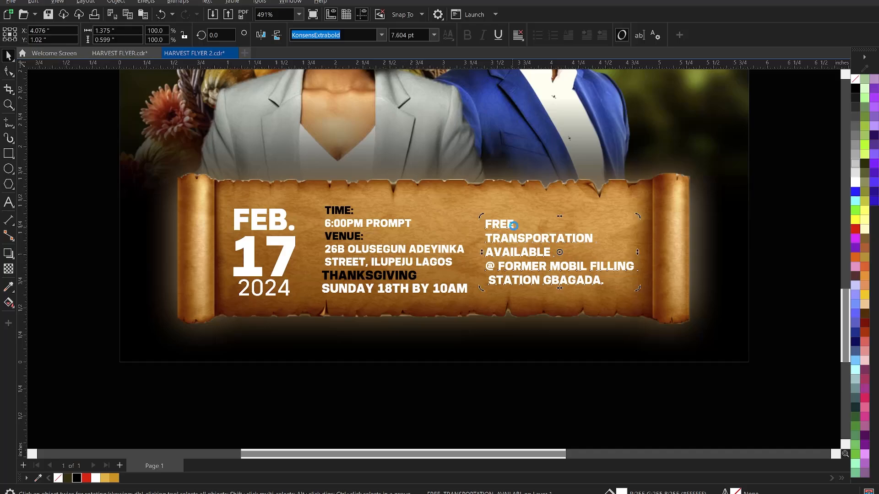
pyautogui.moveTo(516, 224); pyautogui.dragTo(482, 223)
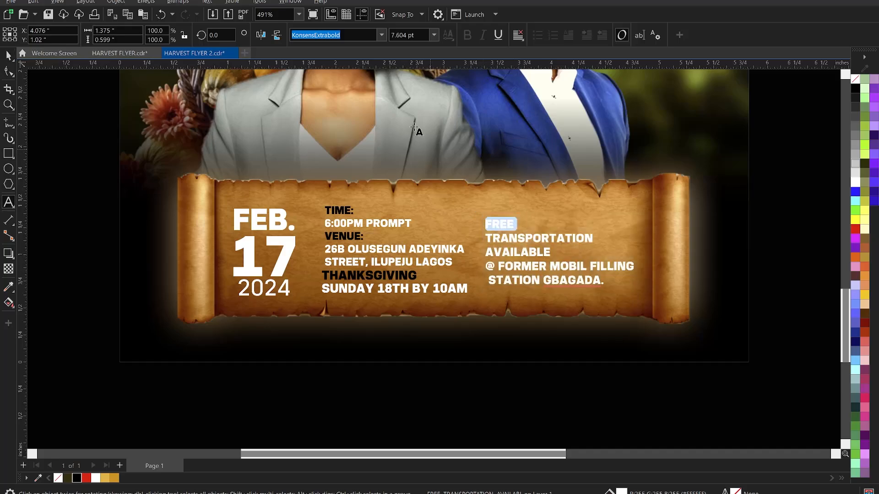
pyautogui.click(434, 35)
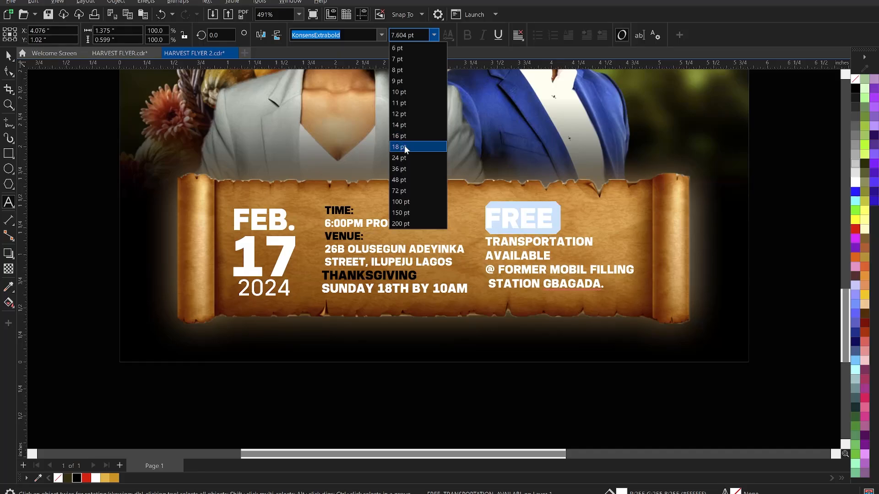
pyautogui.click(405, 147)
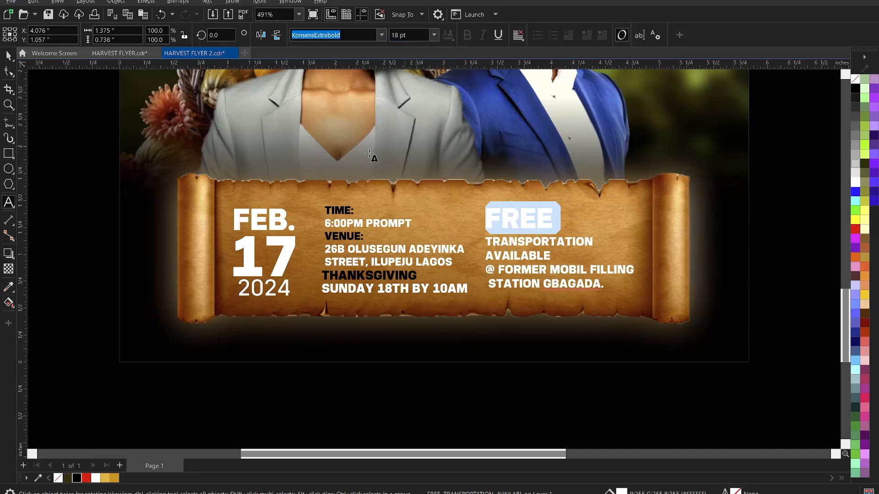
pyautogui.click(57, 129)
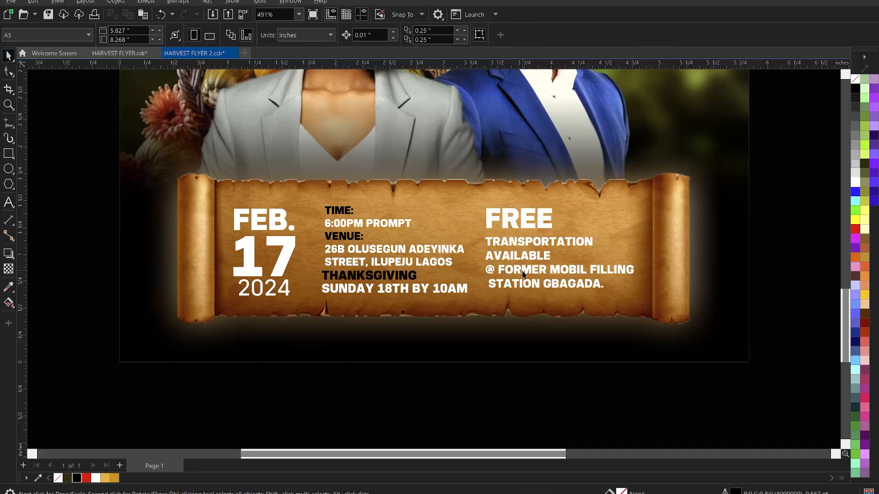
# Delete the @ FORMER MOBIL… Gbagada lines and tighten spacing under FREE.
pyautogui.click(612, 283)
pyautogui.moveTo(612, 284); pyautogui.dragTo(487, 271)
pyautogui.press('Delete')
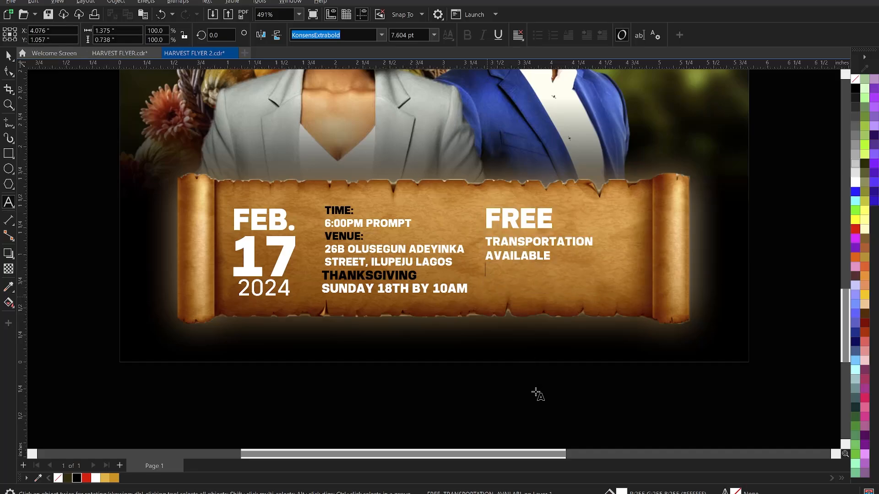
pyautogui.hotkey('ctrl', 'space')
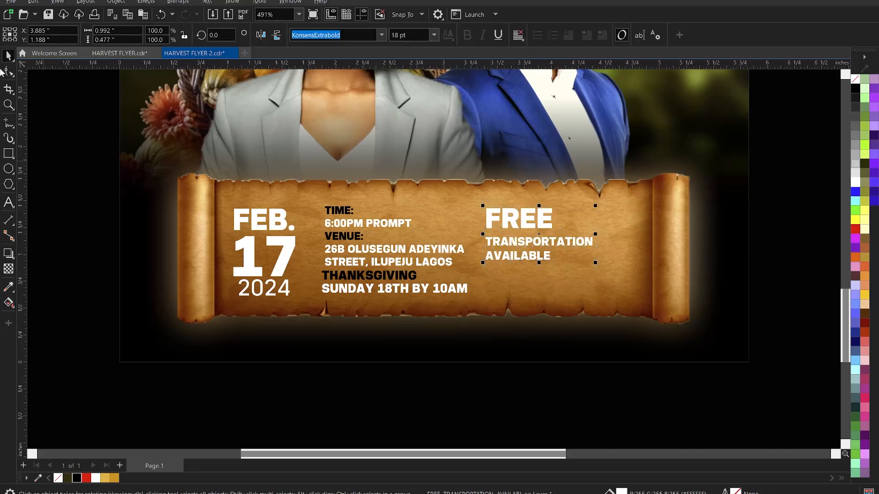
pyautogui.click(6, 72)
pyautogui.moveTo(483, 260); pyautogui.dragTo(488, 251)
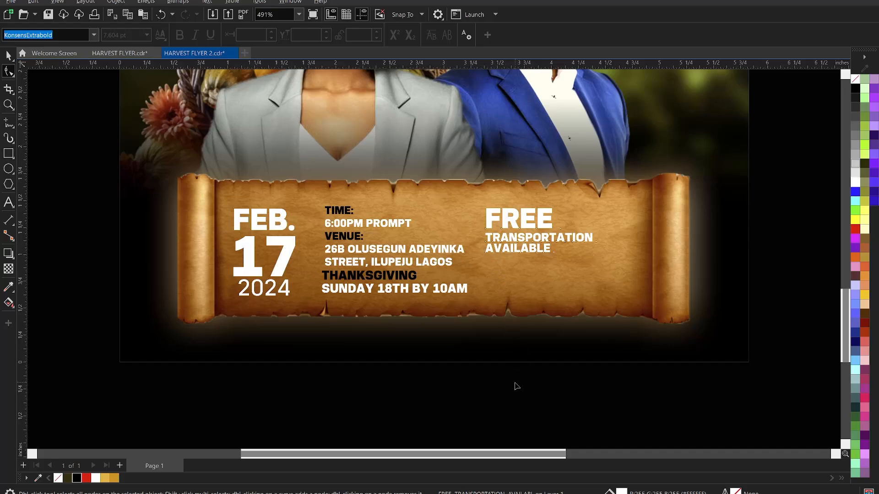
pyautogui.press('space')
pyautogui.click(521, 279)
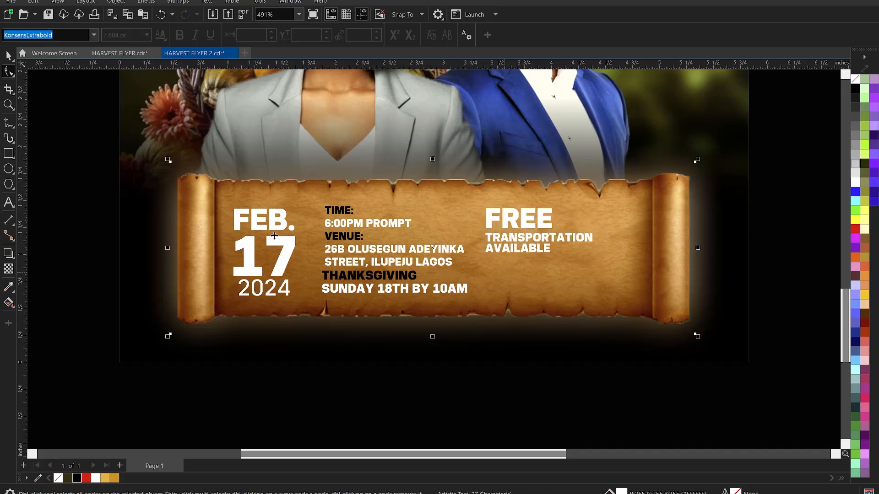
pyautogui.click(147, 239)
pyautogui.click(72, 239)
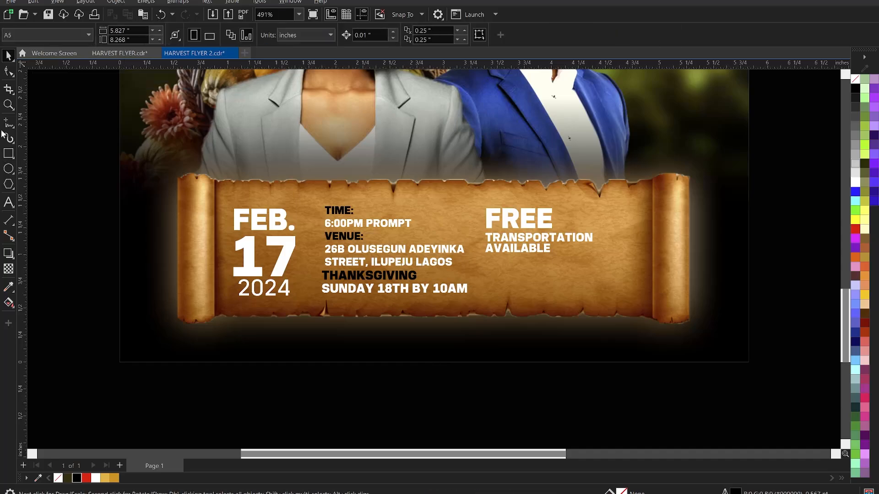
pyautogui.click(8, 201)
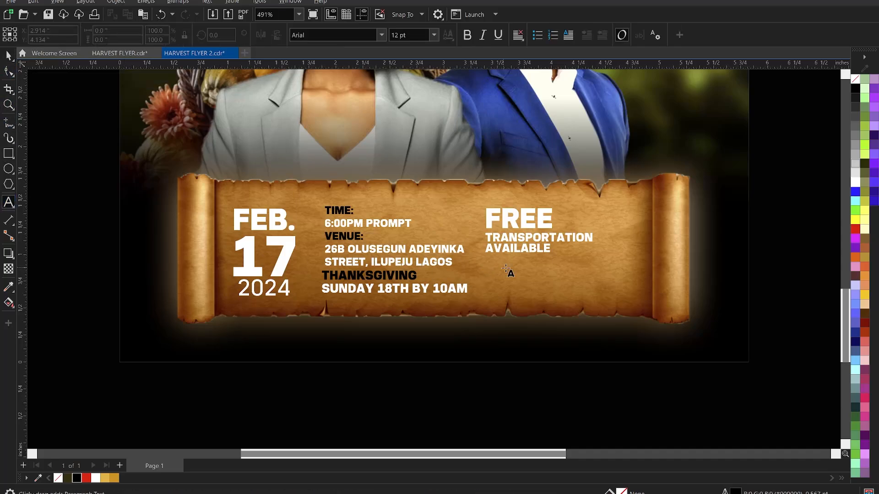
pyautogui.click(510, 276)
pyautogui.write('@ FORMER MOBIL FILLING STATION GBAGADA.')
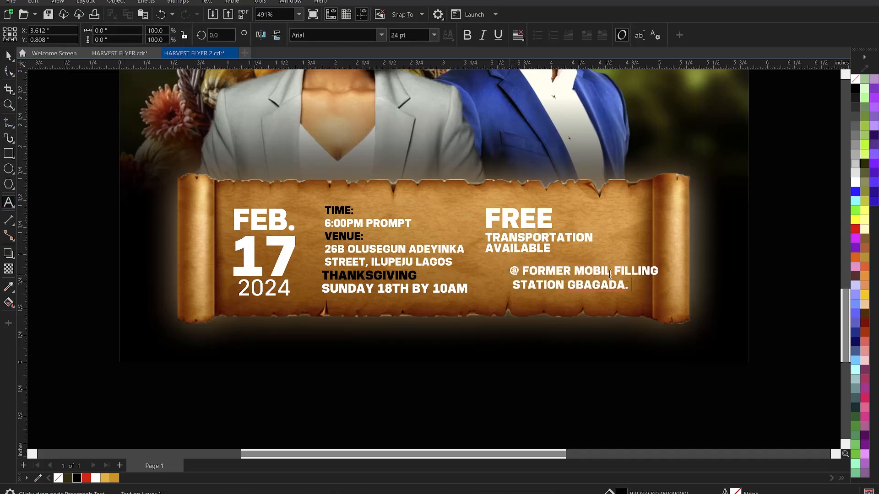
# Tighten the address's line spacing with the Shape tool and remove the space after @.
pyautogui.click(8, 55)
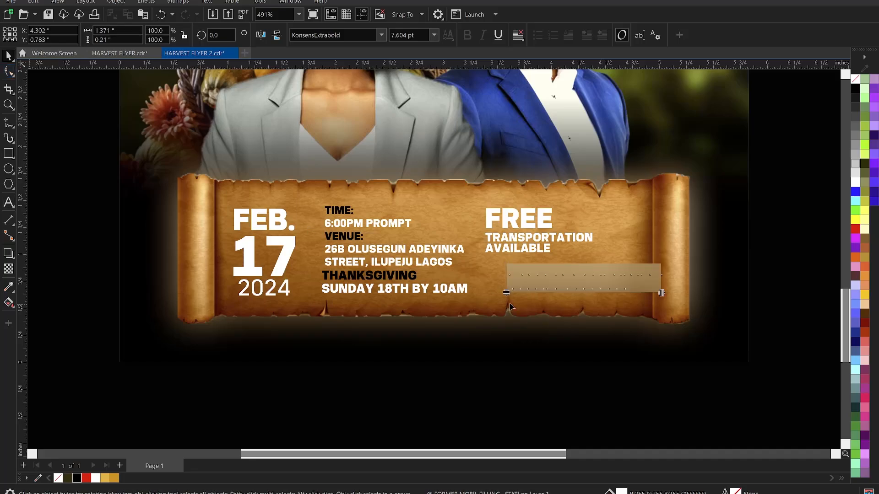
pyautogui.press('F10')
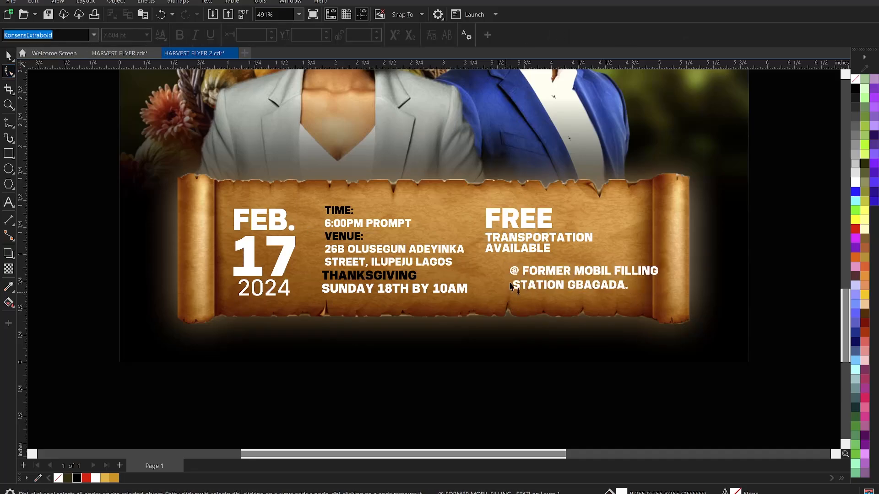
pyautogui.moveTo(509, 287); pyautogui.dragTo(513, 284)
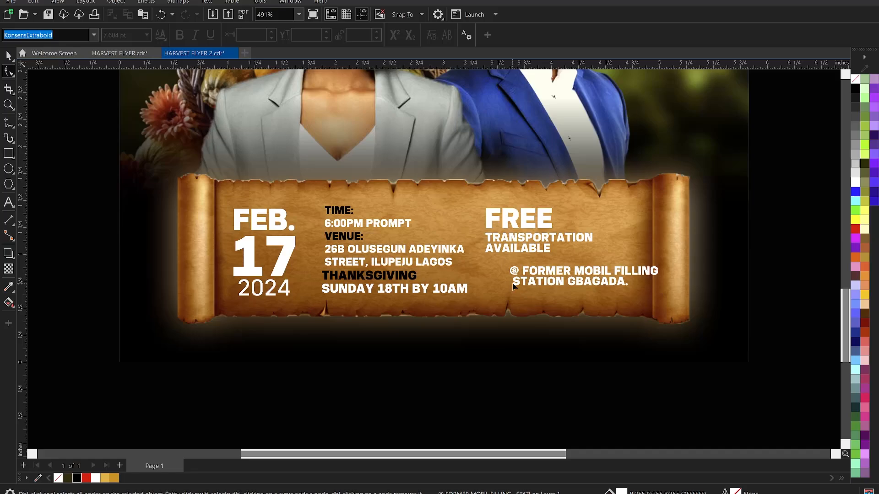
pyautogui.click(7, 56)
pyautogui.click(66, 137)
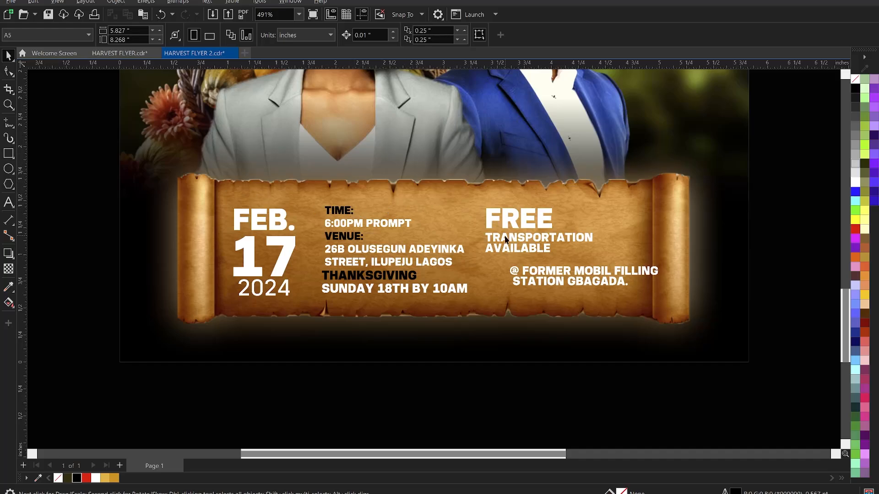
pyautogui.doubleClick(521, 269)
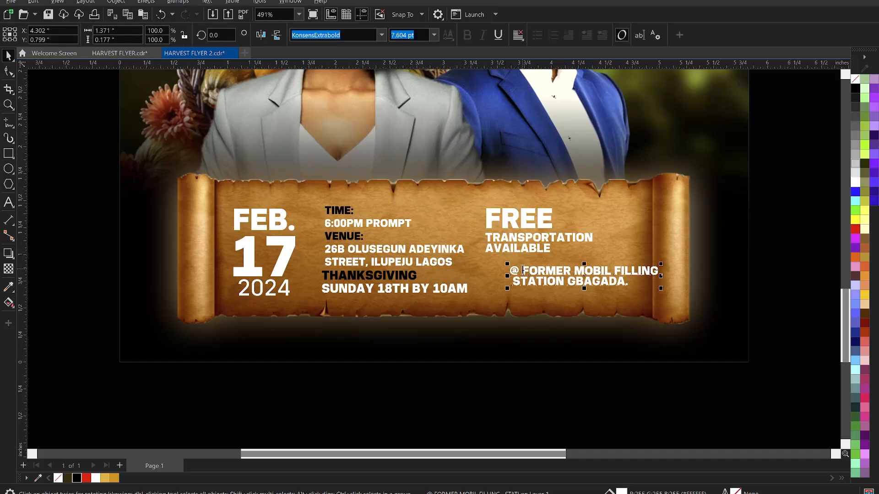
pyautogui.press('BackSpace')
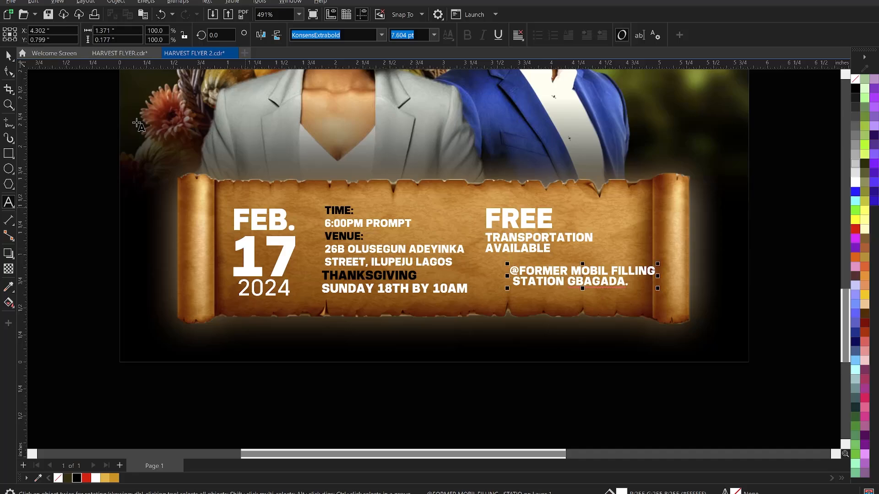
pyautogui.click(78, 160)
# Move the address under AVAILABLE, then lower and slightly enlarge both right-column texts together.
pyautogui.click(552, 274)
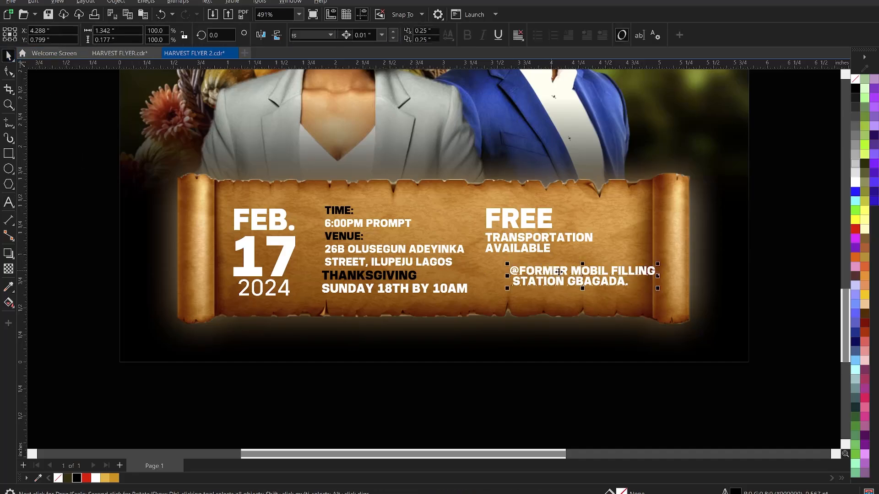
pyautogui.moveTo(539, 271)
pyautogui.mouseDown()
pyautogui.moveTo(535, 263)
pyautogui.moveTo(549, 264)
pyautogui.mouseUp()
pyautogui.keyDown('shift'); pyautogui.click(539, 249); pyautogui.keyUp('shift')
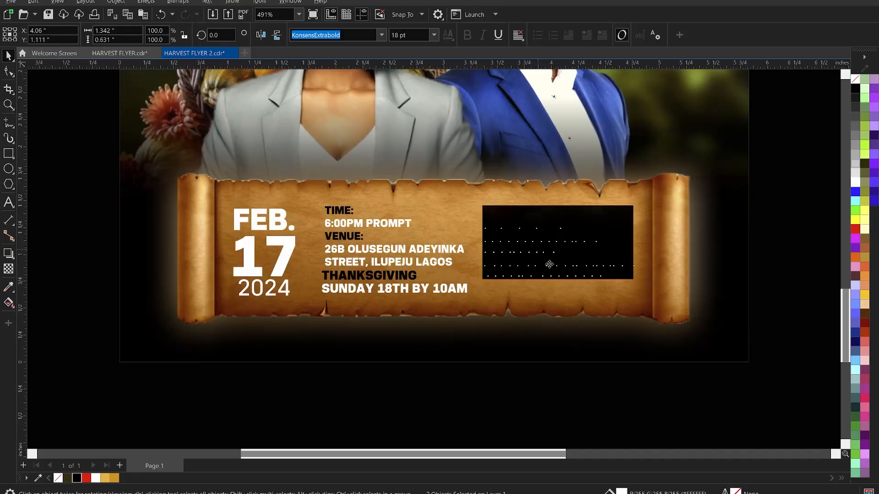
pyautogui.click(600, 409)
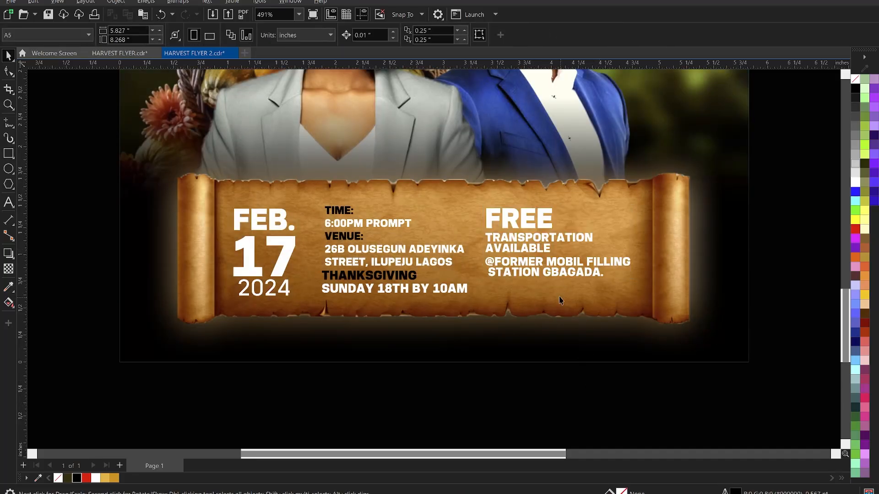
pyautogui.click(554, 268)
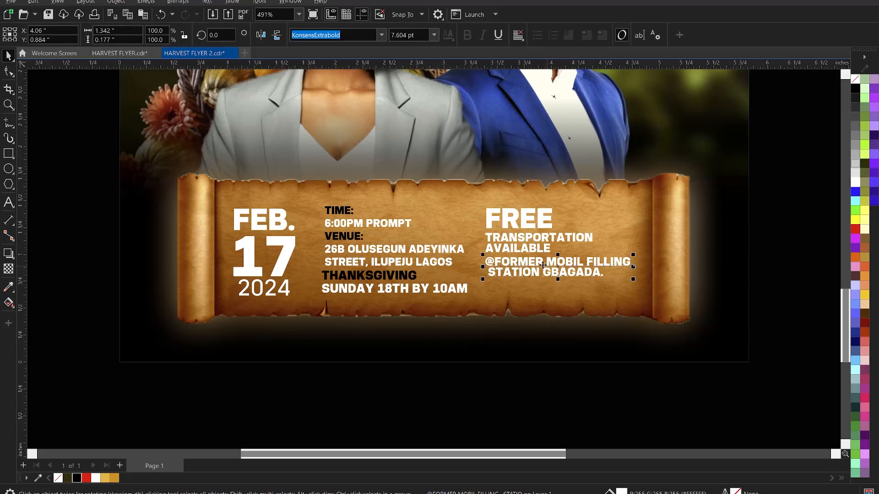
pyautogui.keyDown('shift'); pyautogui.click(536, 238); pyautogui.keyUp('shift')
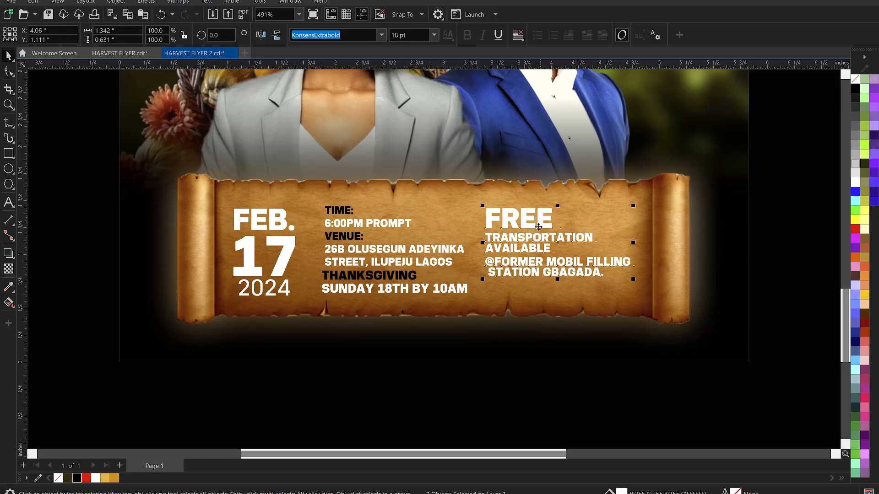
pyautogui.moveTo(542, 223); pyautogui.dragTo(545, 237)
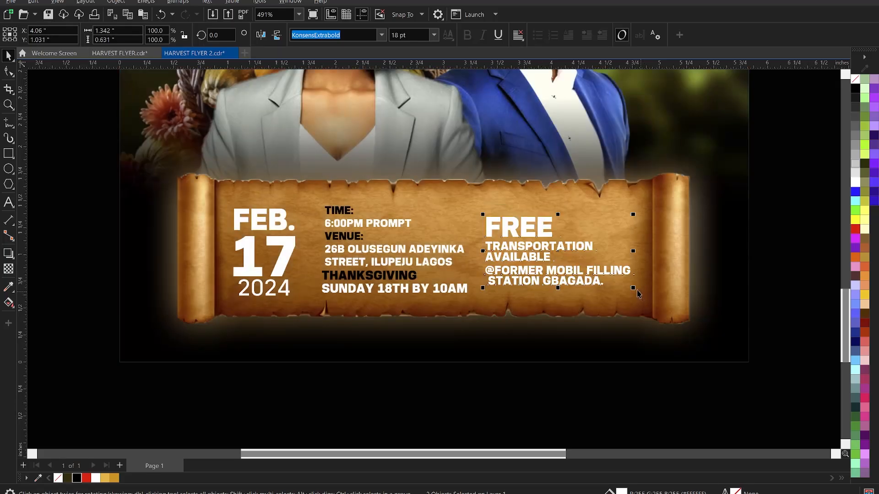
pyautogui.moveTo(637, 289); pyautogui.dragTo(646, 299)
pyautogui.click(589, 389)
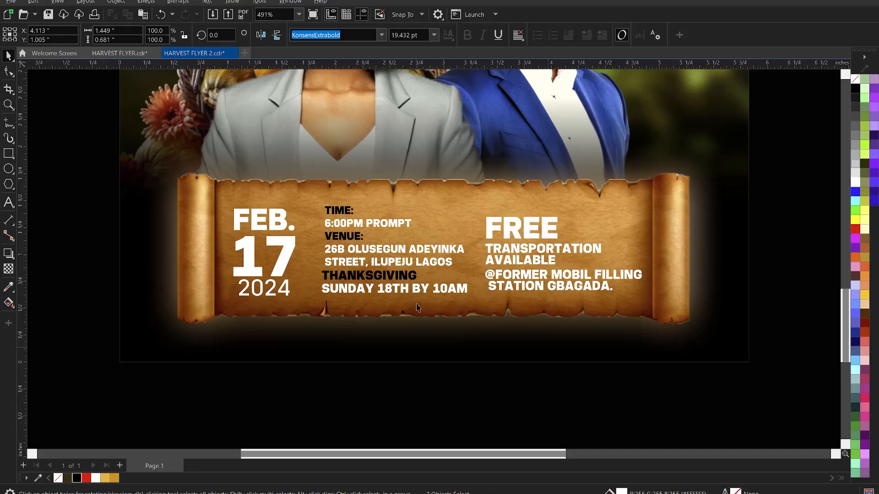
# Draw a 2.0 pt vertical divider line beside the date with the Freehand tool.
pyautogui.click(10, 121)
pyautogui.click(310, 204)
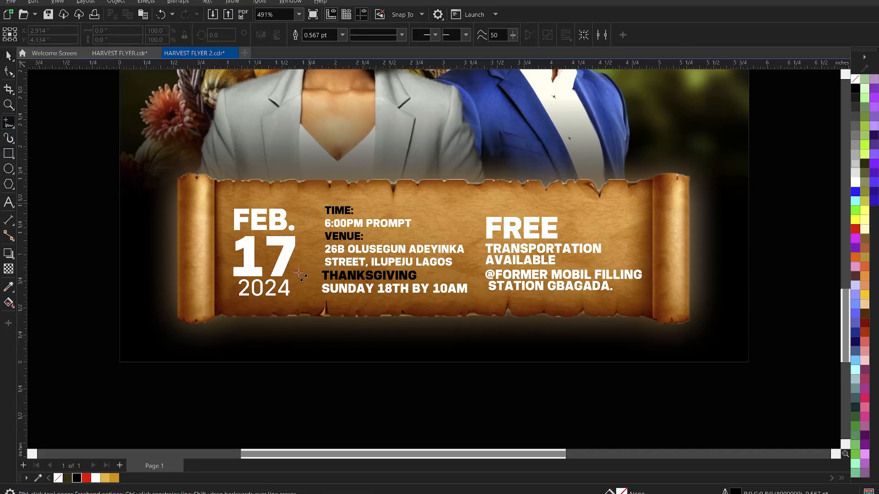
pyautogui.click(310, 300)
pyautogui.press('space')
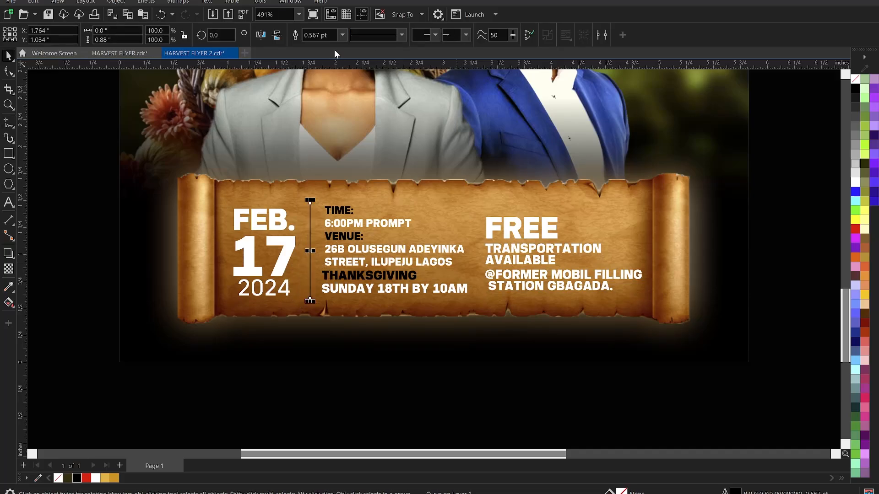
pyautogui.click(342, 35)
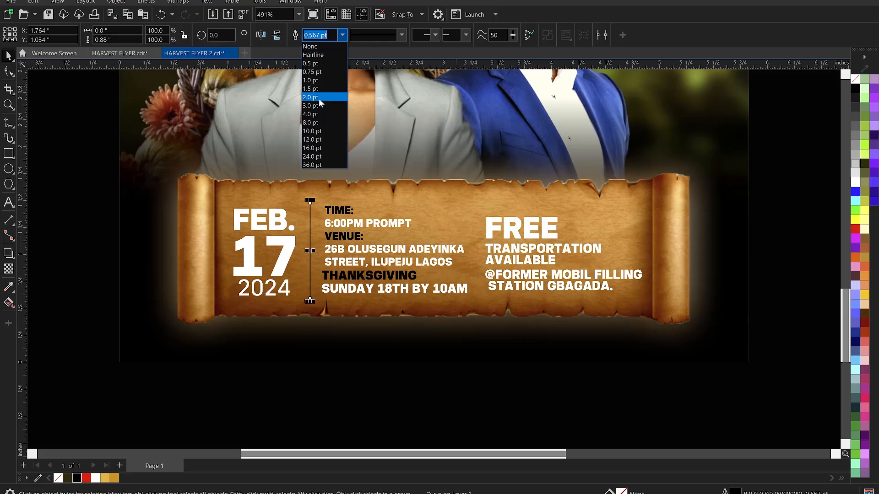
pyautogui.click(319, 98)
# Copy the divider before FREE TRANSPORTATION and nudge both right-hand texts right.
pyautogui.moveTo(310, 232); pyautogui.dragTo(477, 234)
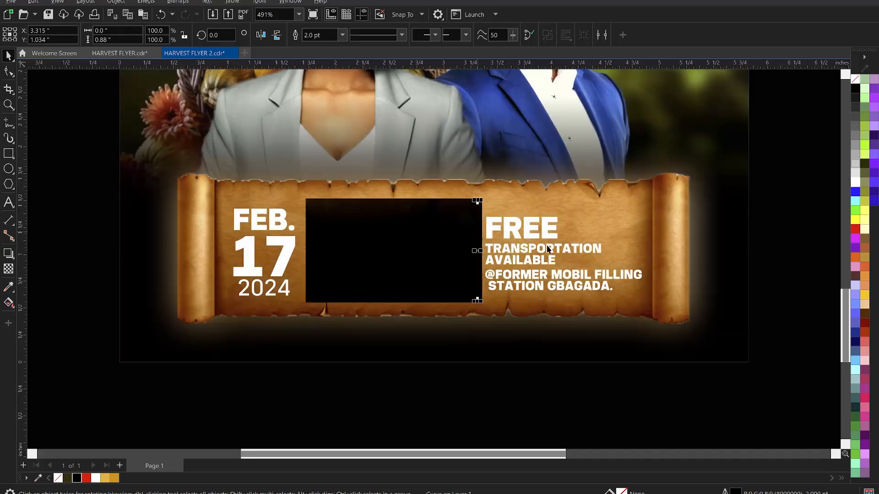
pyautogui.click(541, 245)
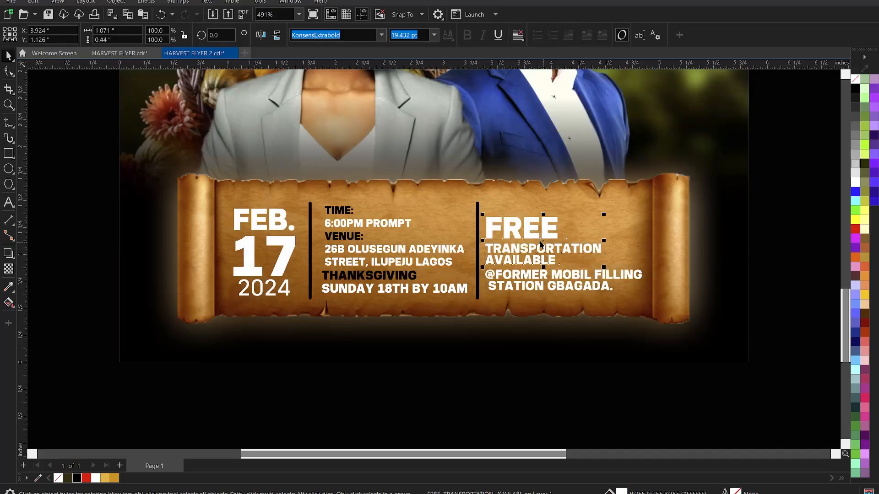
pyautogui.keyDown('shift'); pyautogui.click(538, 280); pyautogui.keyUp('shift')
pyautogui.press('Right')
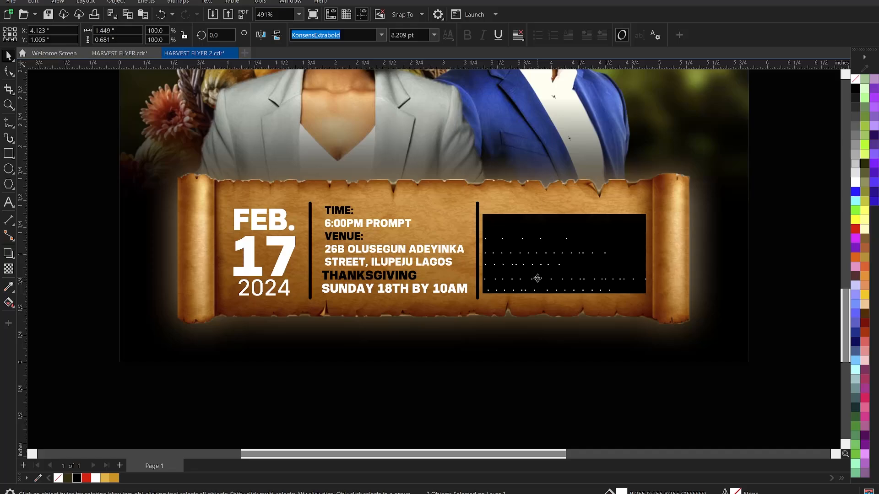
# Recolour the VENUE: label to custom golden orange #FFAE00 using the HSB hue slider in Edit Fill.
pyautogui.click(362, 238)
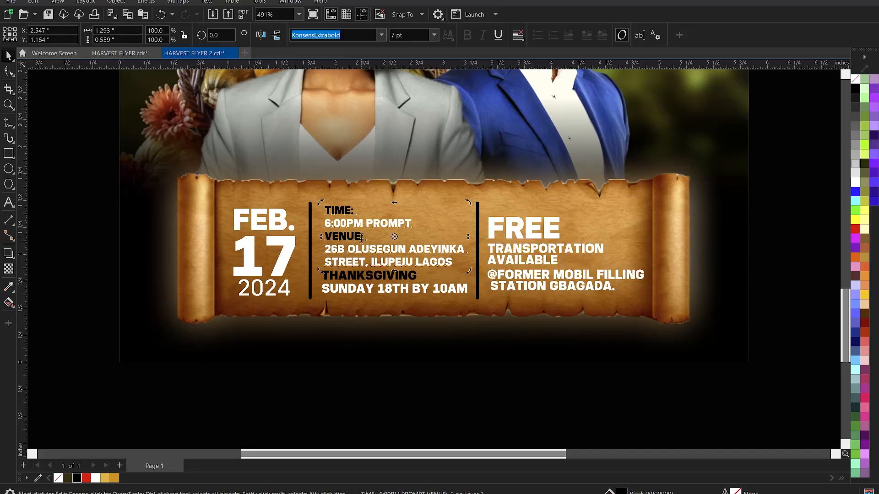
pyautogui.doubleClick(361, 237)
pyautogui.doubleClick(335, 242)
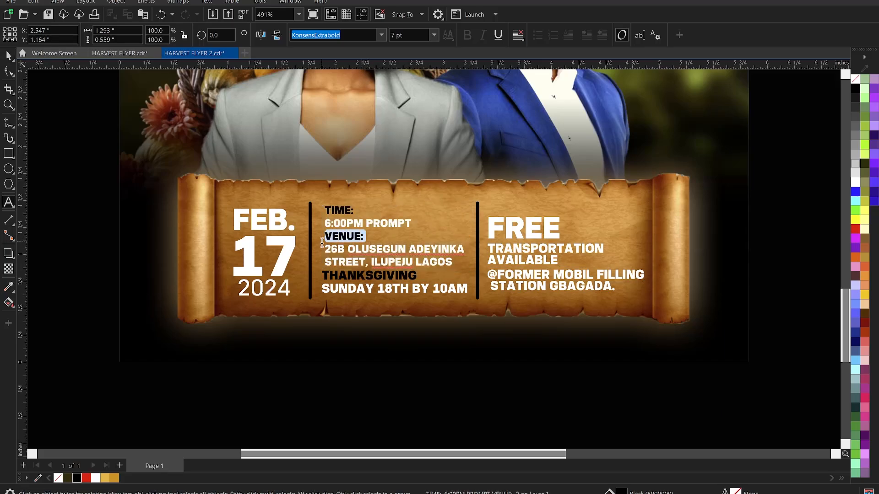
pyautogui.click(857, 221)
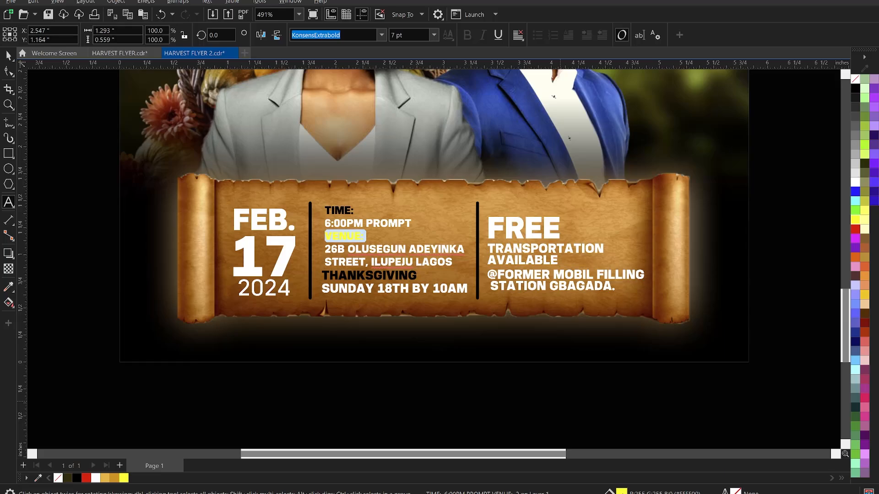
pyautogui.hotkey('shift', 'F11')
pyautogui.moveTo(443, 84); pyautogui.dragTo(661, 59)
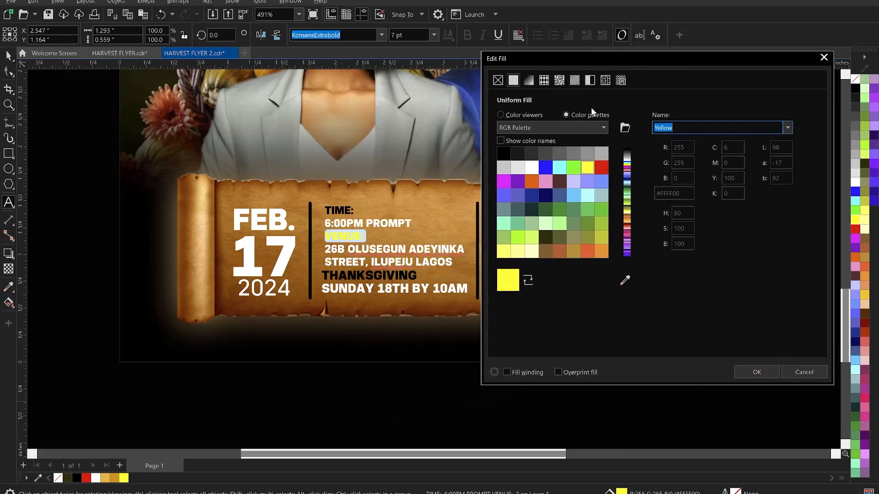
pyautogui.click(514, 117)
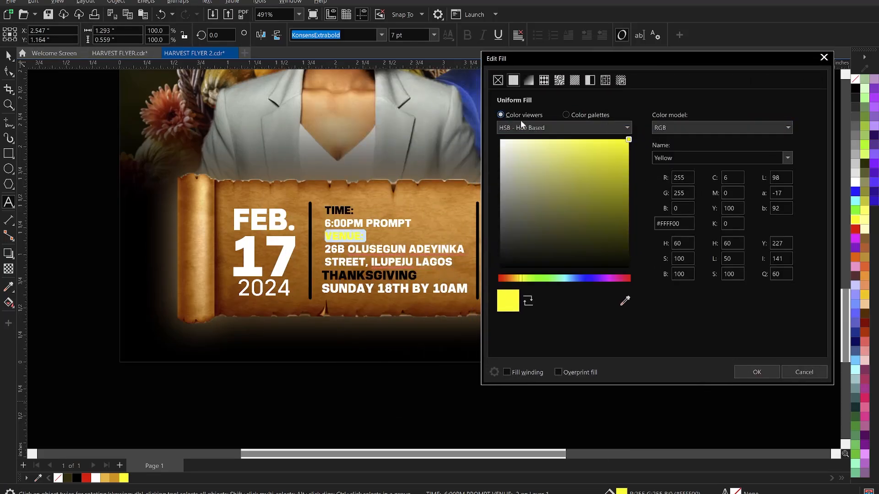
pyautogui.moveTo(521, 281); pyautogui.dragTo(517, 281)
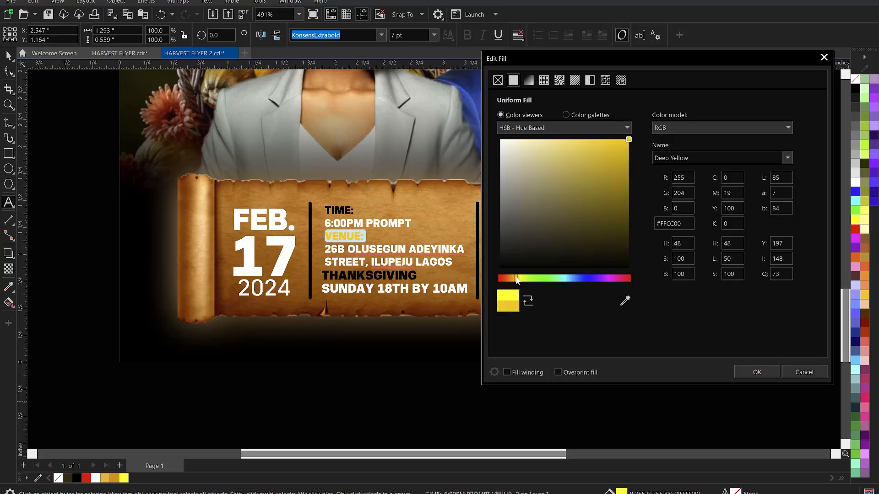
pyautogui.moveTo(516, 279); pyautogui.dragTo(513, 279)
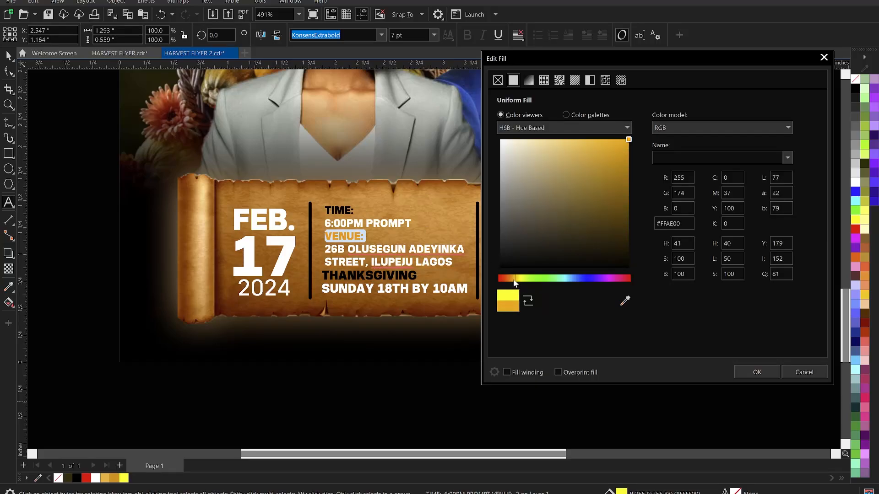
pyautogui.click(756, 371)
pyautogui.click(8, 56)
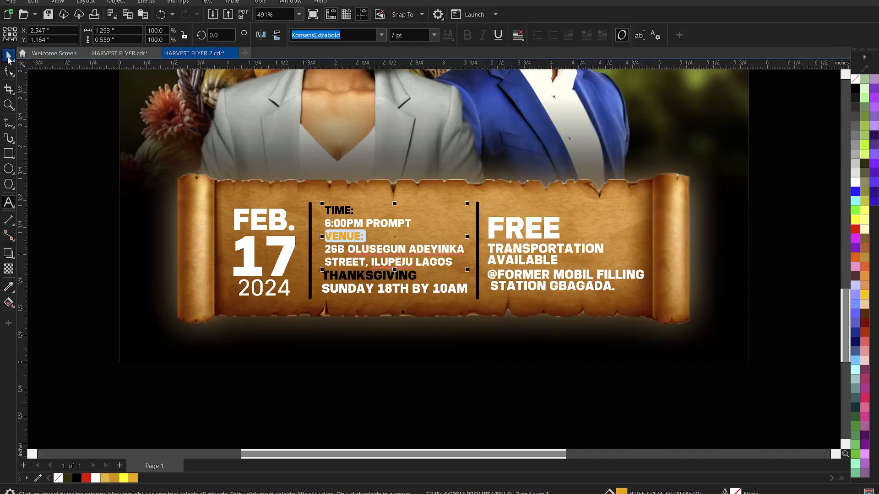
# Recolour the VENUE: label bright yellow from the document palette.
pyautogui.click(46, 112)
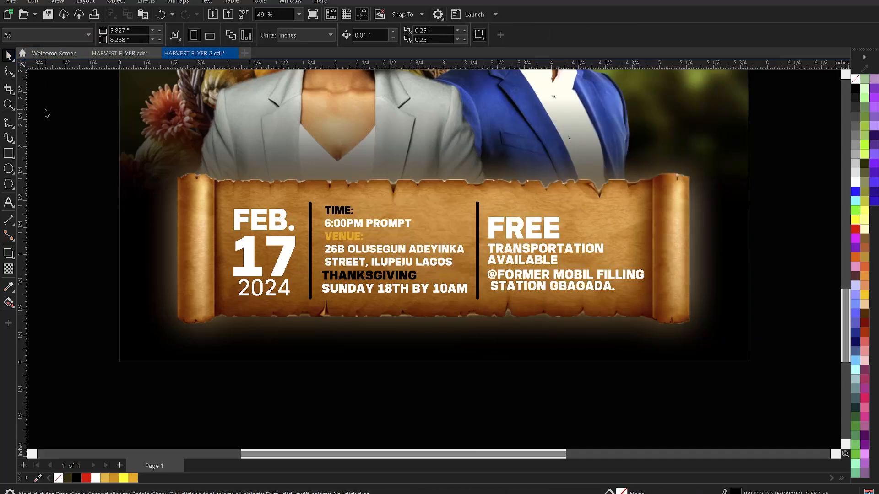
pyautogui.doubleClick(360, 239)
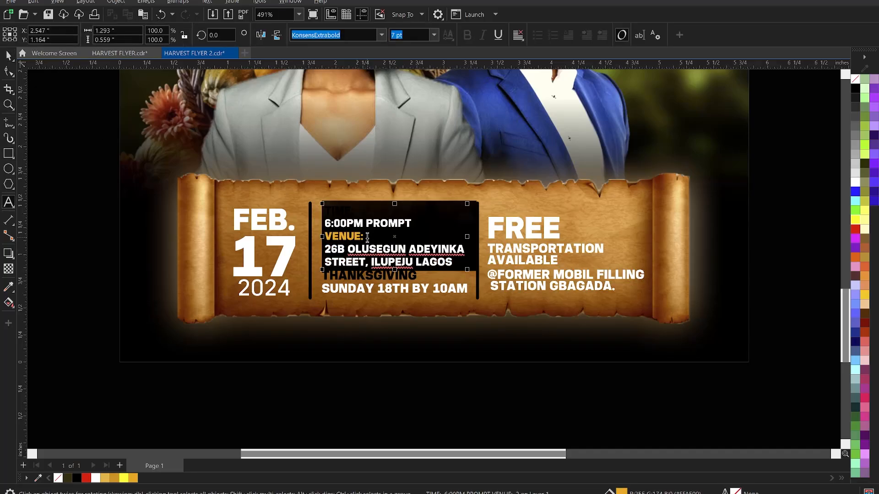
pyautogui.moveTo(367, 238); pyautogui.dragTo(324, 237)
pyautogui.click(123, 478)
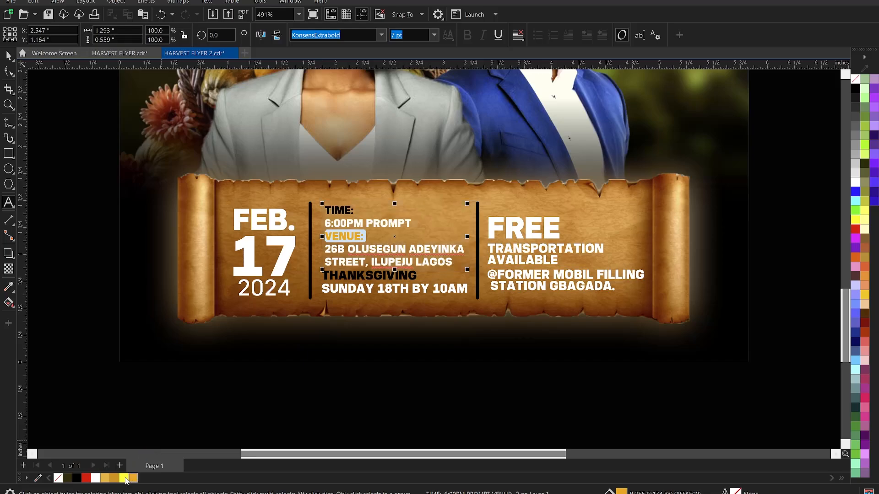
pyautogui.click(9, 54)
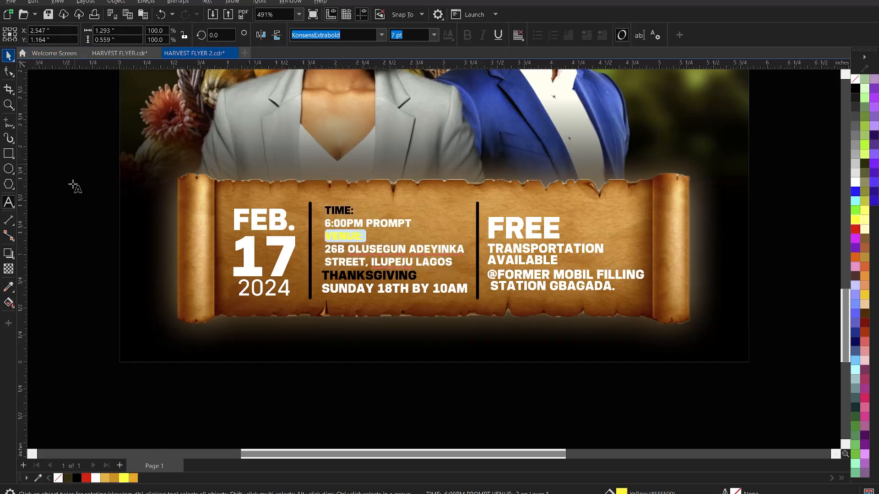
pyautogui.click(75, 187)
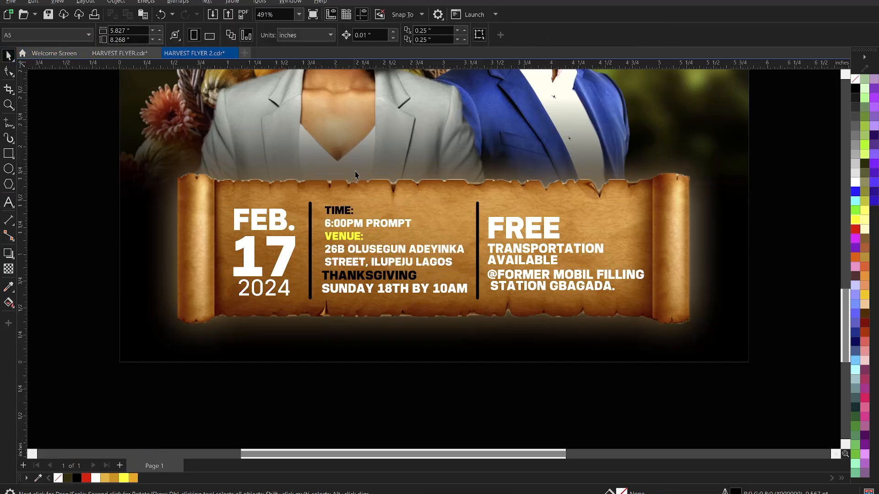
# Make the word THANKSGIVING in the event details yellow.
pyautogui.click(353, 212)
pyautogui.doubleClick(353, 211)
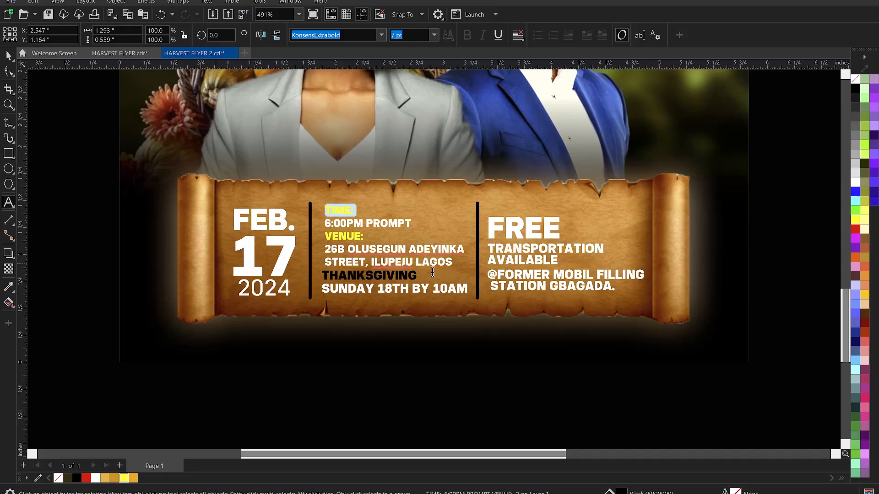
pyautogui.click(325, 276)
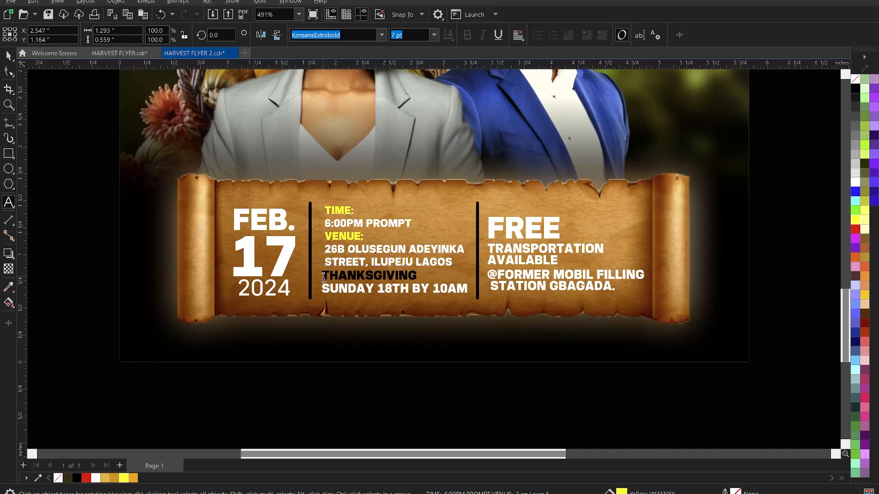
pyautogui.moveTo(323, 277); pyautogui.dragTo(419, 276)
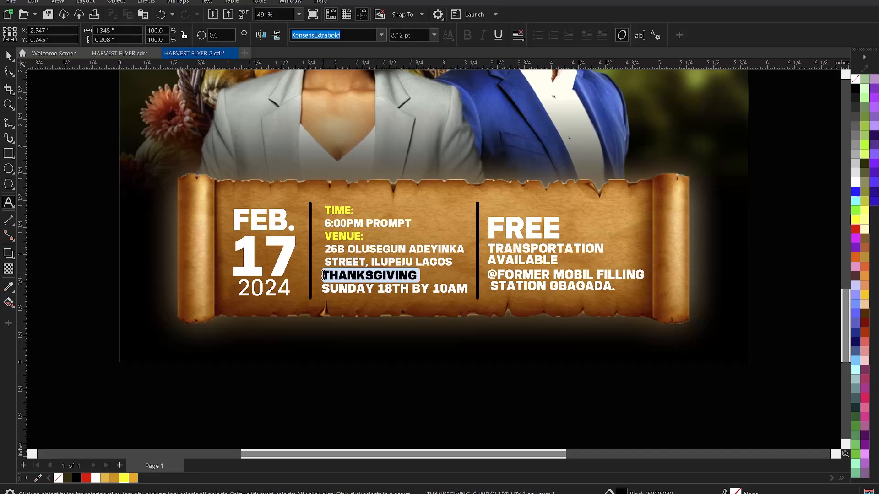
pyautogui.click(125, 478)
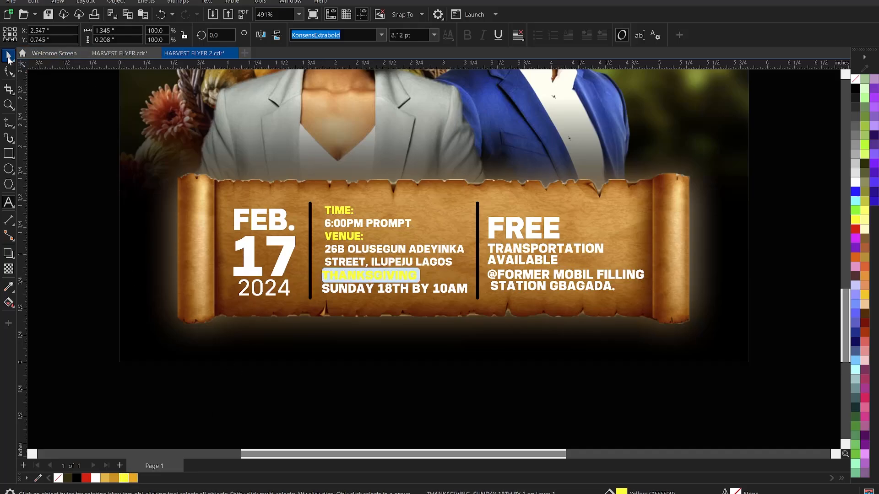
pyautogui.hotkey('ctrl', 'space')
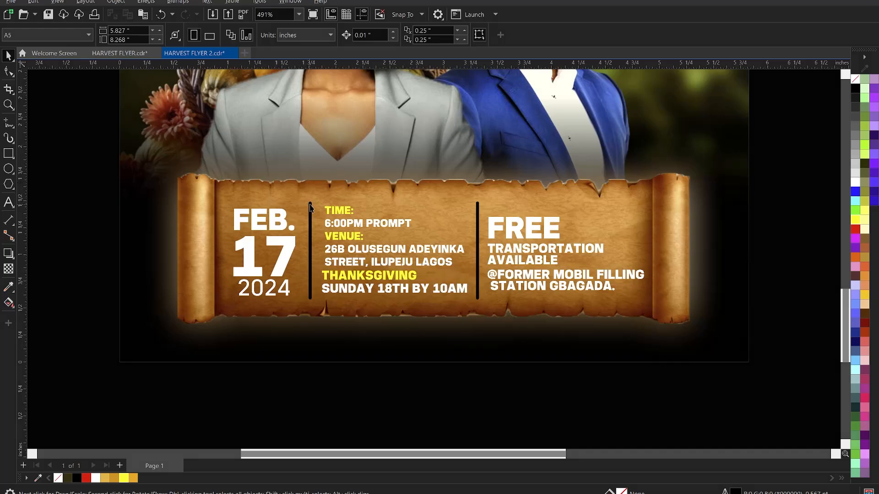
pyautogui.click(311, 204)
# Give both divider lines a yellow outline and shrink the FEB. 17 2024 date block slightly.
pyautogui.keyDown('shift'); pyautogui.click(479, 225); pyautogui.keyUp('shift')
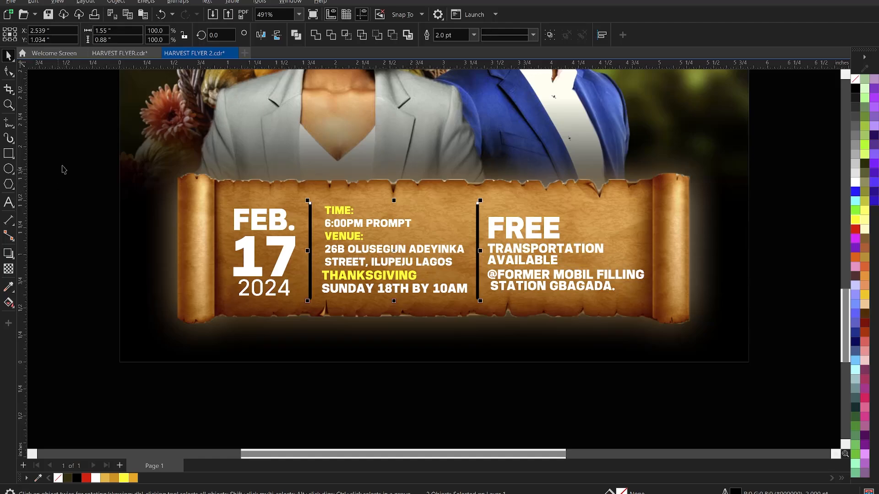
pyautogui.rightClick(124, 478)
pyautogui.moveTo(74, 181); pyautogui.dragTo(295, 267)
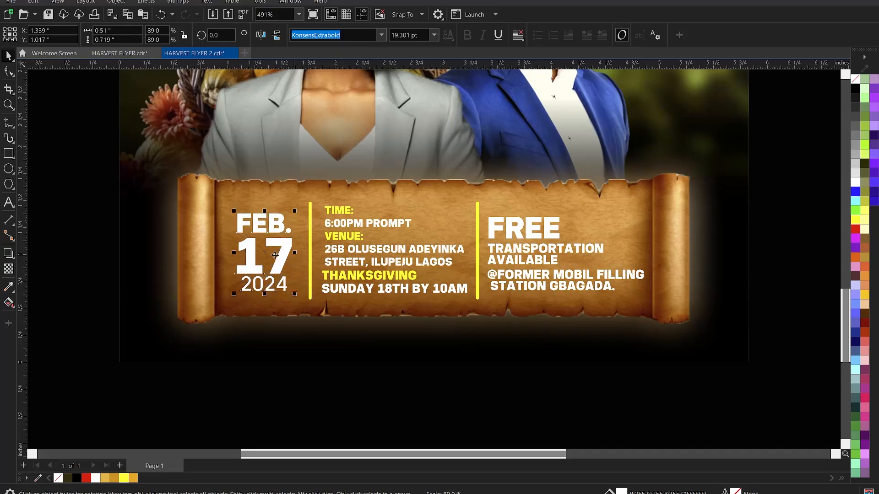
pyautogui.click(71, 202)
# Group all the banner texts and centre the group on the scroll.
pyautogui.moveTo(71, 190); pyautogui.dragTo(656, 309)
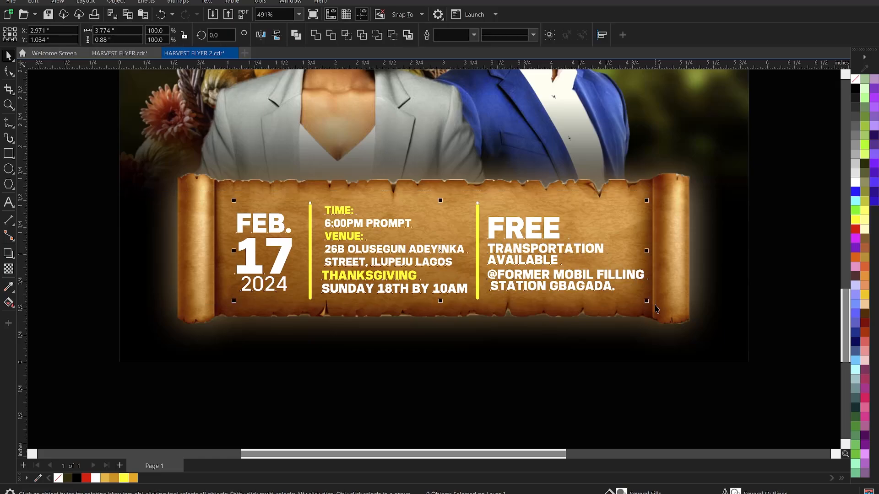
pyautogui.hotkey('ctrl', 'g')
pyautogui.keyDown('shift'); pyautogui.click(679, 249); pyautogui.keyUp('shift')
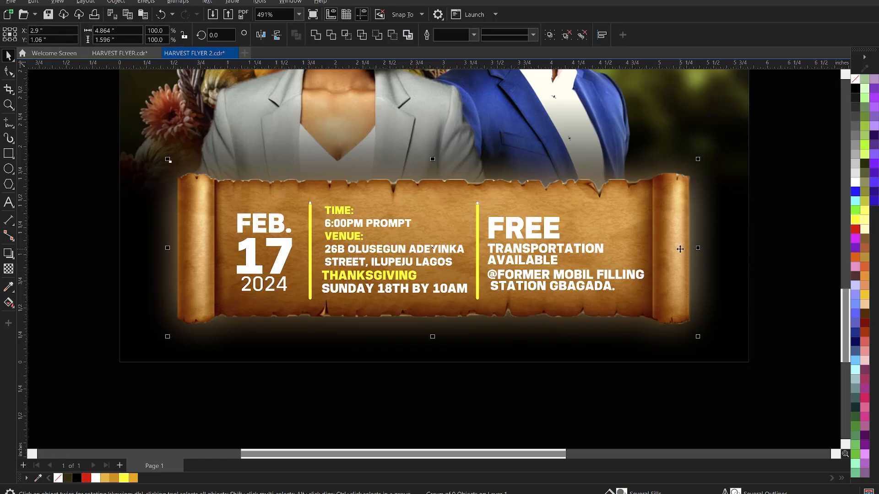
pyautogui.press('c')
pyautogui.click(784, 281)
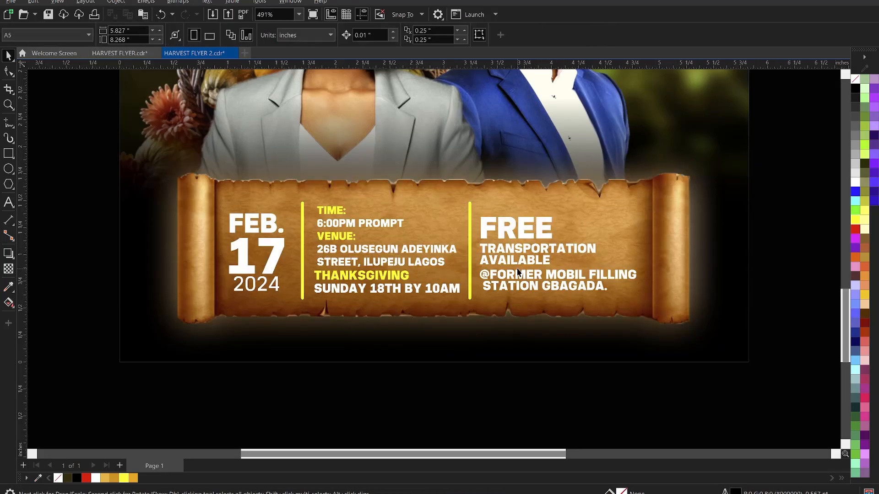
pyautogui.click(514, 264)
pyautogui.scroll(-3, 514, 334)
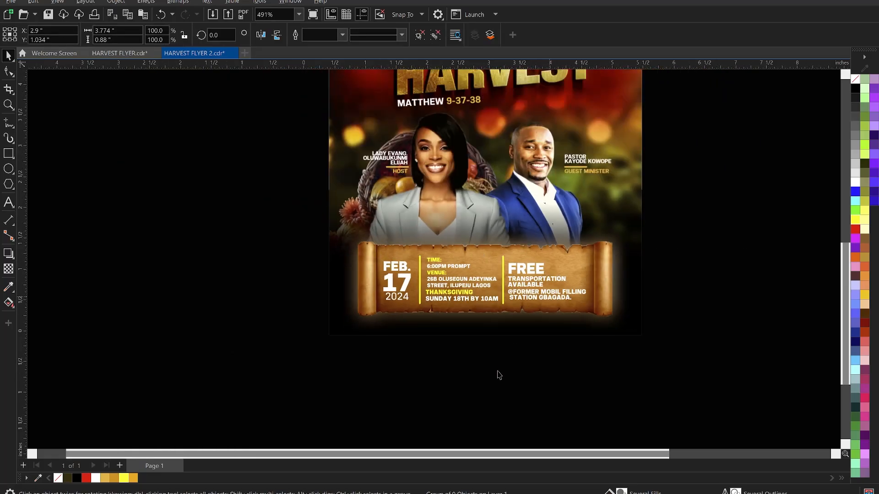
# Cut the FOR MORE INFORMATION CALL: text from its off-page frame and delete the empty frame.
pyautogui.click(389, 369)
pyautogui.scroll(-3, 394, 366)
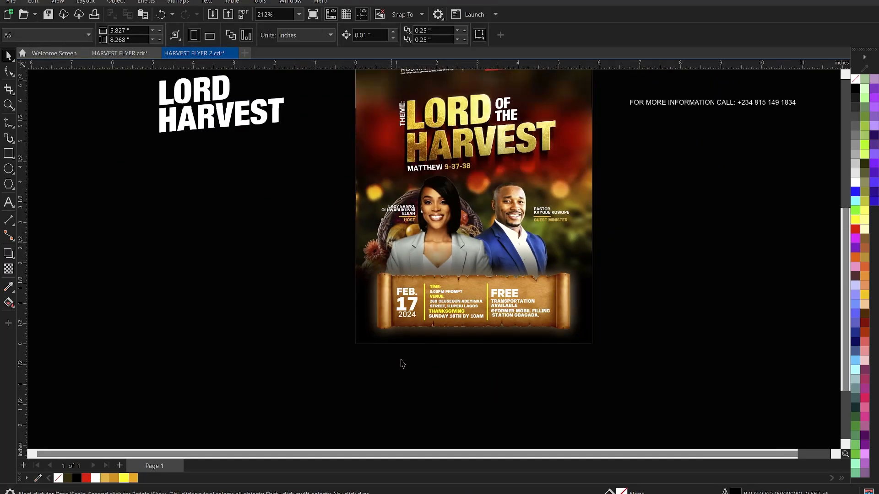
pyautogui.click(682, 135)
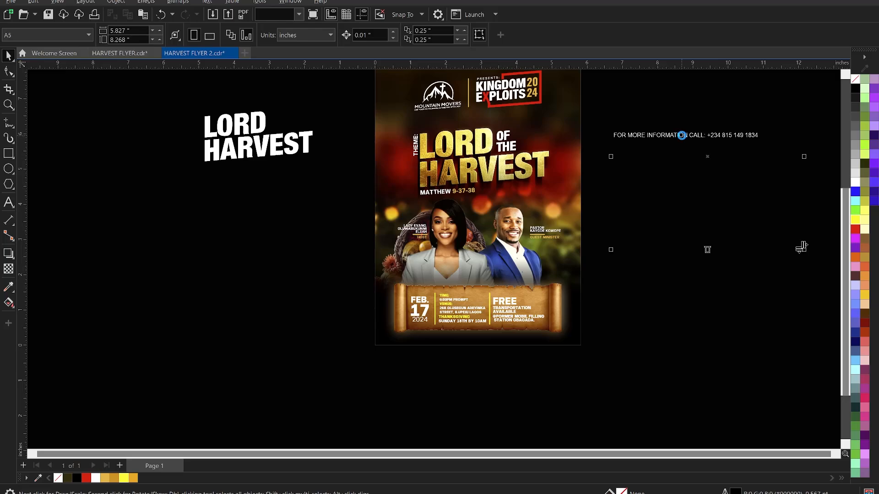
pyautogui.press('F8')
pyautogui.moveTo(760, 135); pyautogui.dragTo(611, 139)
pyautogui.hotkey('ctrl', 'x')
pyautogui.hotkey('ctrl', 'space')
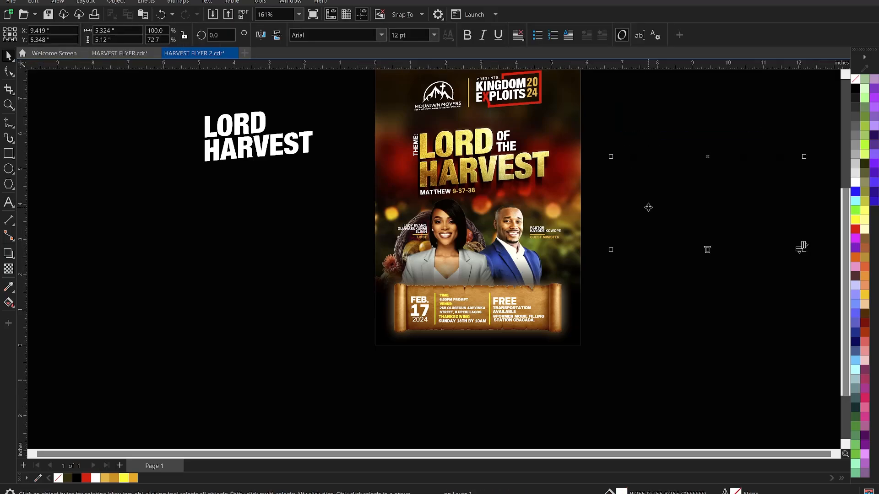
pyautogui.press('Delete')
# Paste the contact line as new text at the page bottom, beneath the scroll.
pyautogui.press('F8')
pyautogui.click(448, 339)
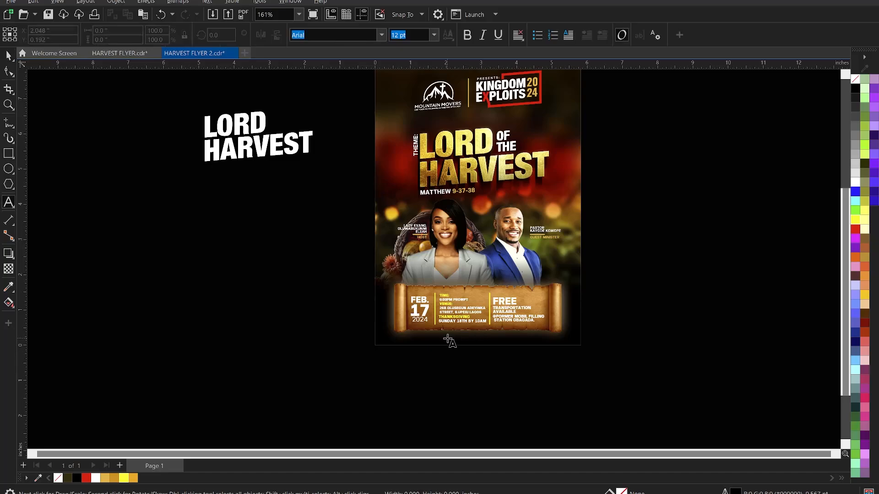
pyautogui.hotkey('ctrl', 'v')
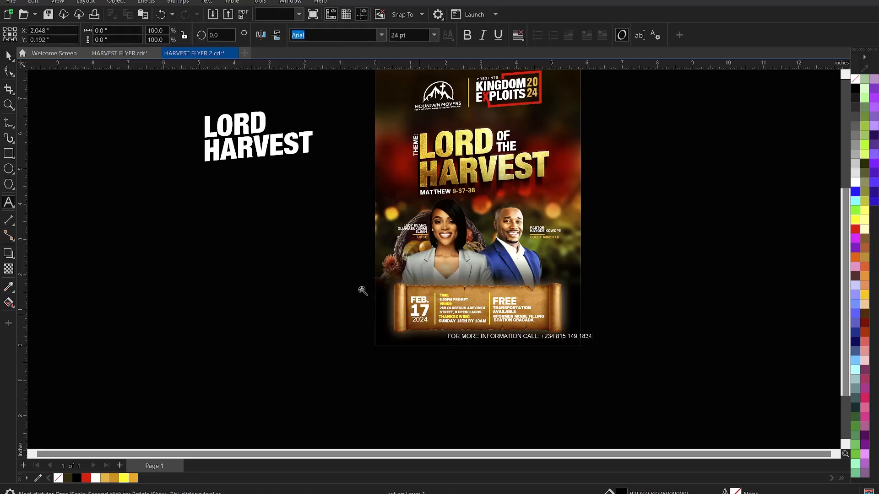
pyautogui.press('z')
pyautogui.moveTo(329, 264); pyautogui.dragTo(641, 362)
# Set the contact line to 8 pt KonsensBold.
pyautogui.click(644, 317)
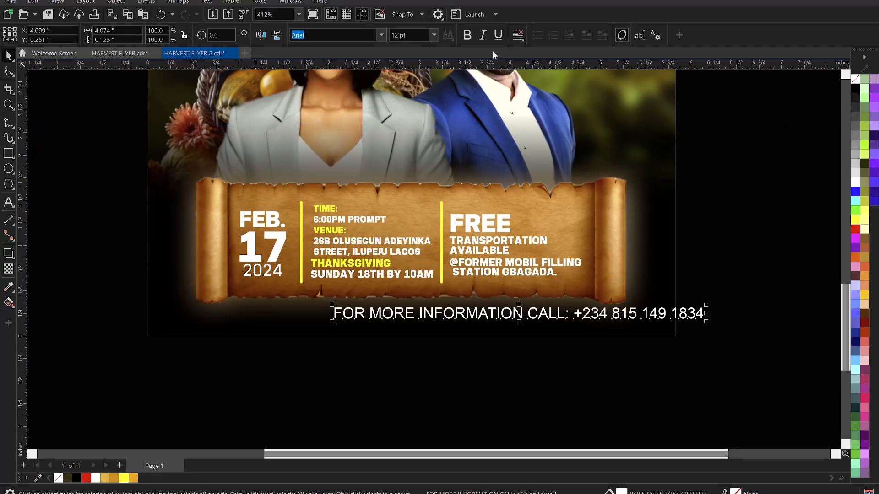
pyautogui.click(435, 34)
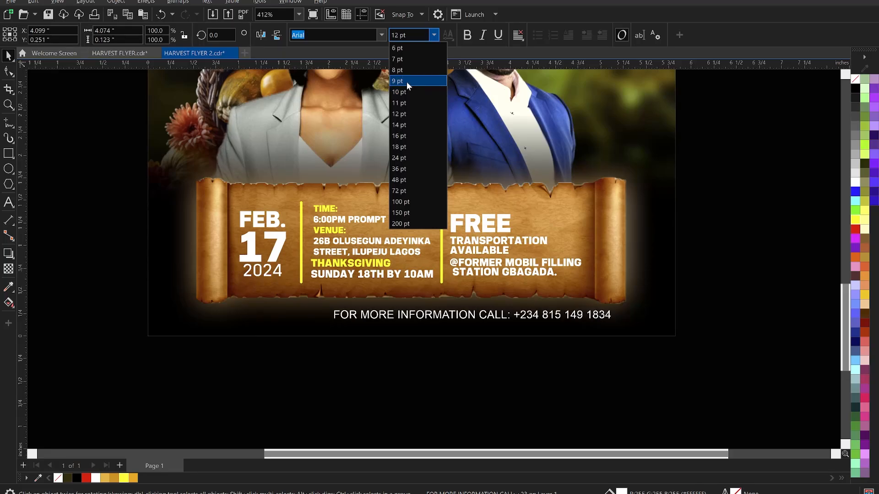
pyautogui.click(396, 70)
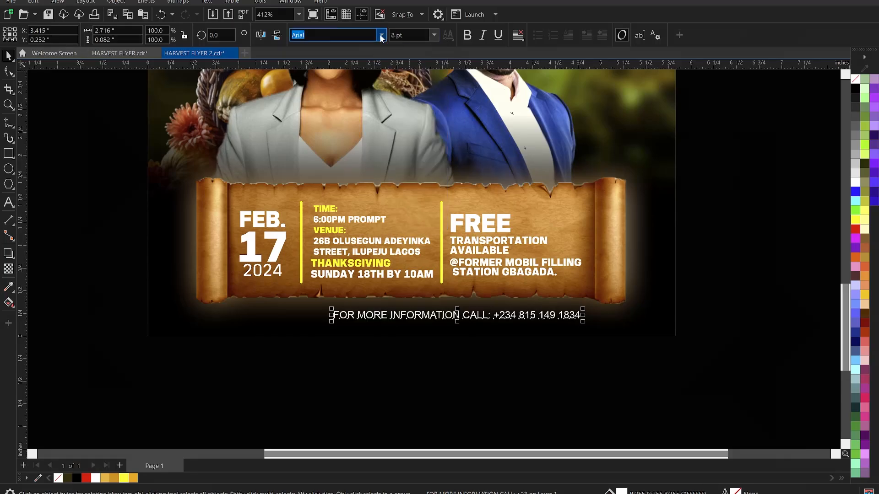
pyautogui.click(381, 35)
pyautogui.click(339, 94)
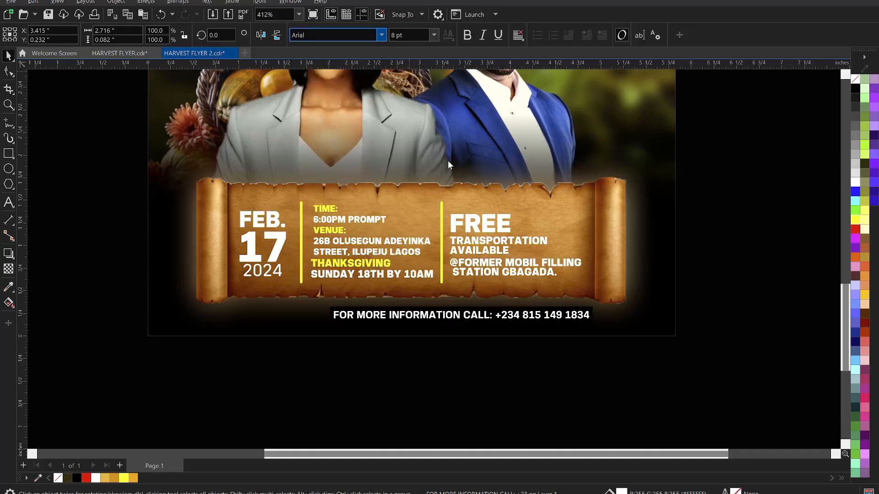
pyautogui.keyDown('shift'); pyautogui.click(613, 331); pyautogui.keyUp('shift')
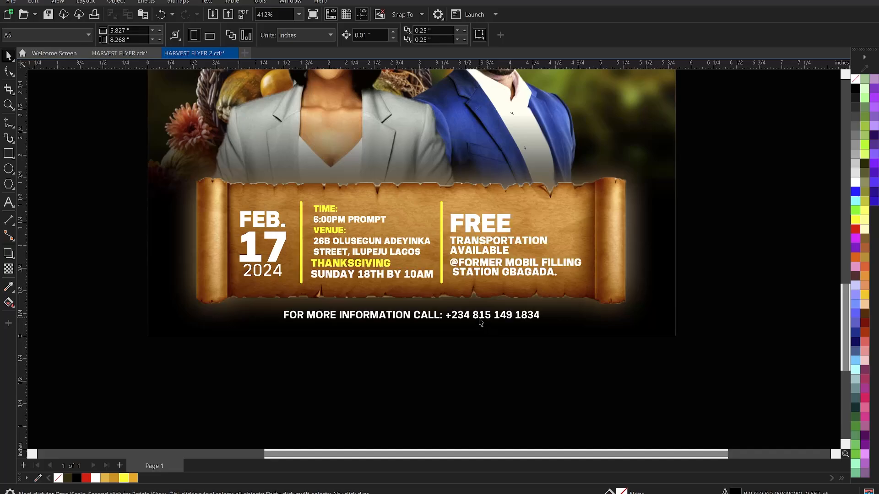
# Nudge the contact line up two steps under the scroll, then group everything on the page.
pyautogui.click(479, 318)
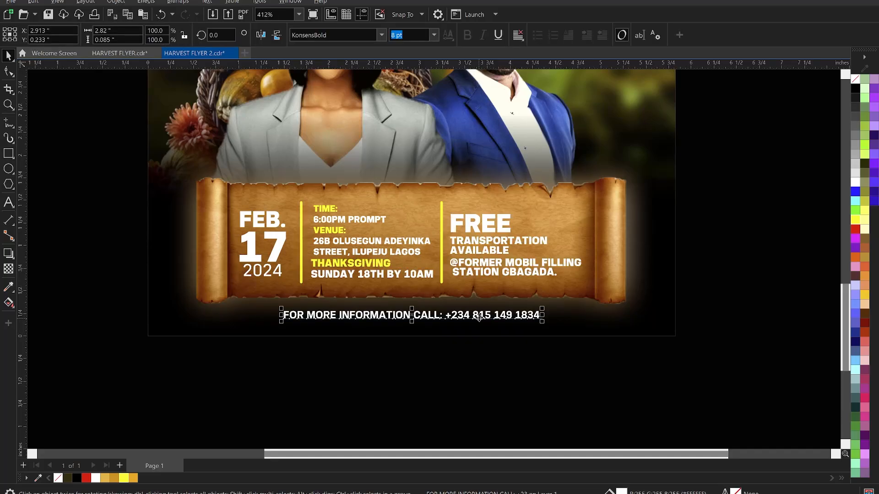
pyautogui.doubleClick(479, 318)
pyautogui.press('Up')
pyautogui.press('Up')
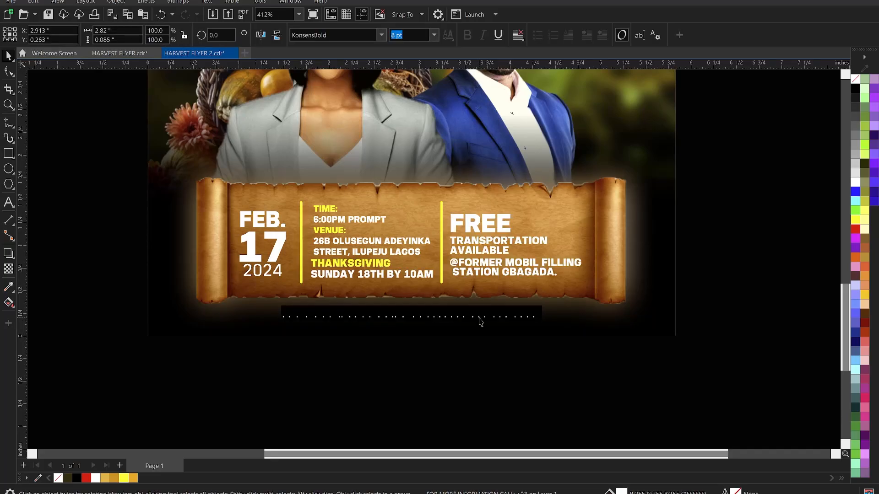
pyautogui.press('Up')
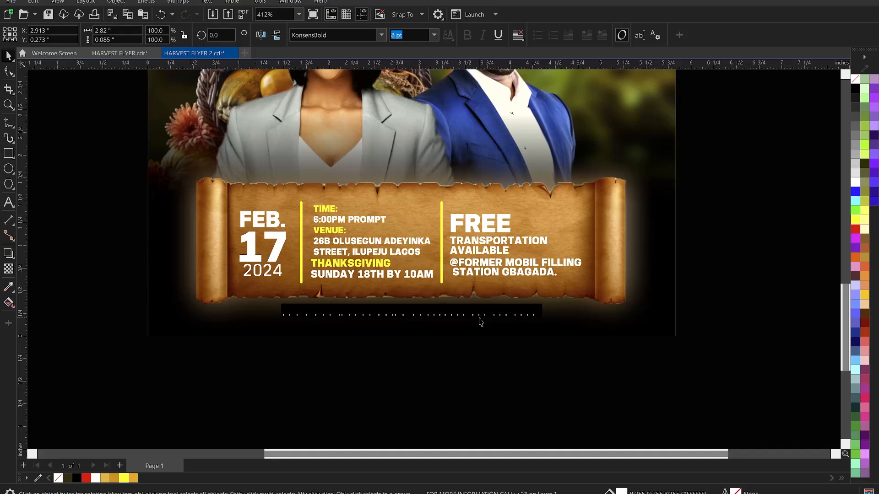
pyautogui.hotkey('ctrl', 'a')
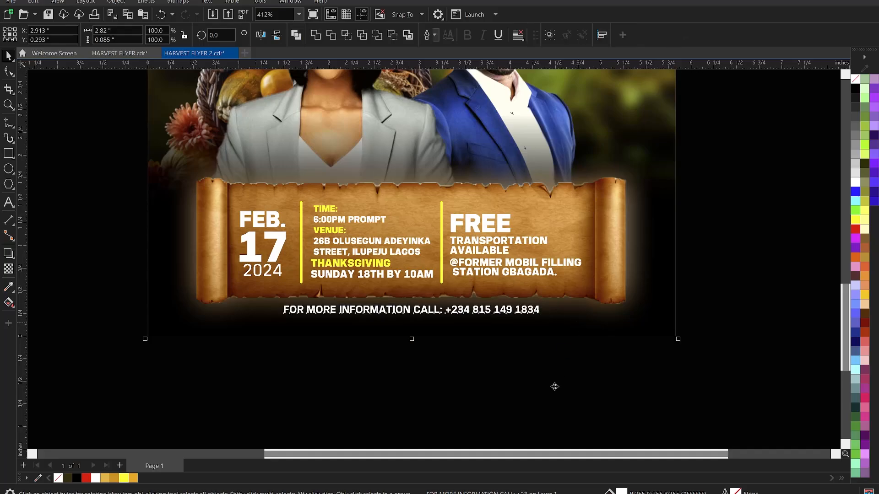
pyautogui.hotkey('ctrl', 'g')
pyautogui.scroll(-1, 551, 364)
# Delete the stray LORD HARVEST text lying beside the page.
pyautogui.rightClick(552, 364)
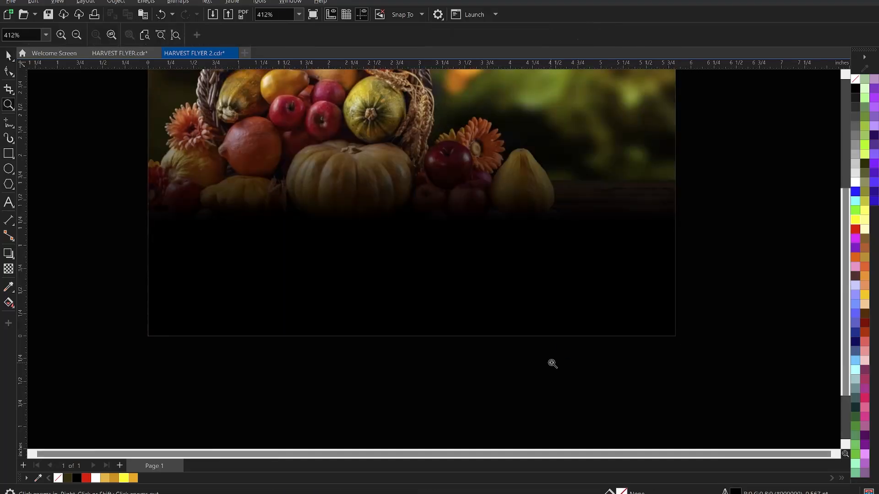
pyautogui.rightClick(534, 340)
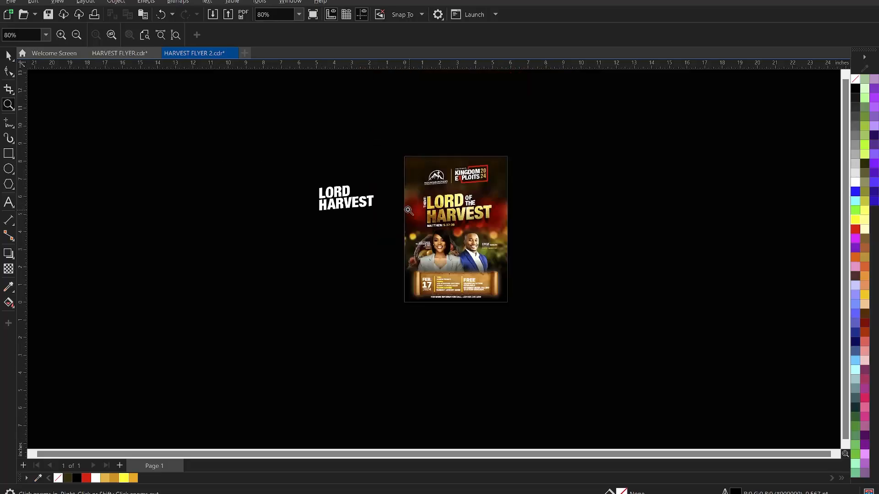
pyautogui.press('space')
pyautogui.click(361, 201)
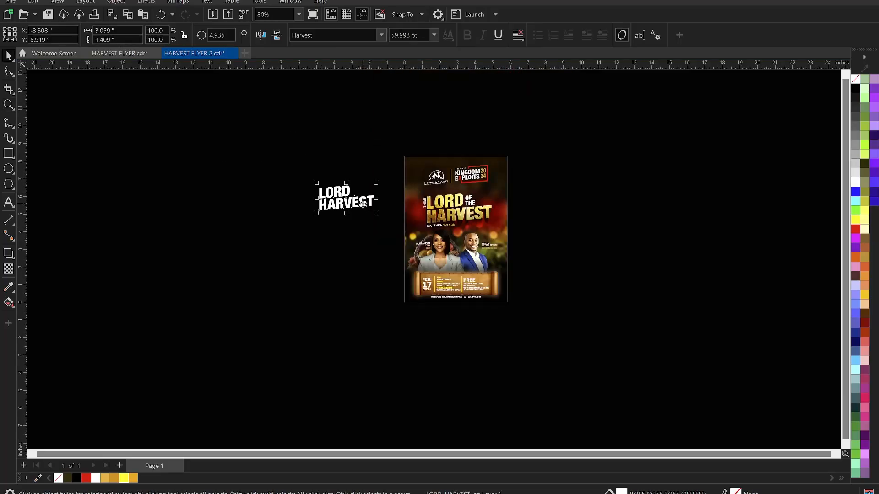
pyautogui.press('Delete')
# Zoom to fit the flyer and save HARVEST FLYER 2.cdr.
pyautogui.press('z')
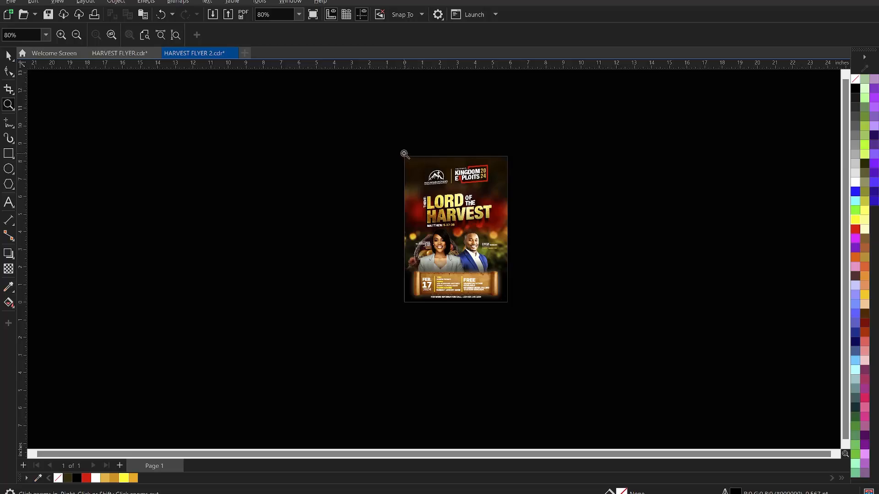
pyautogui.moveTo(400, 151); pyautogui.dragTo(514, 310)
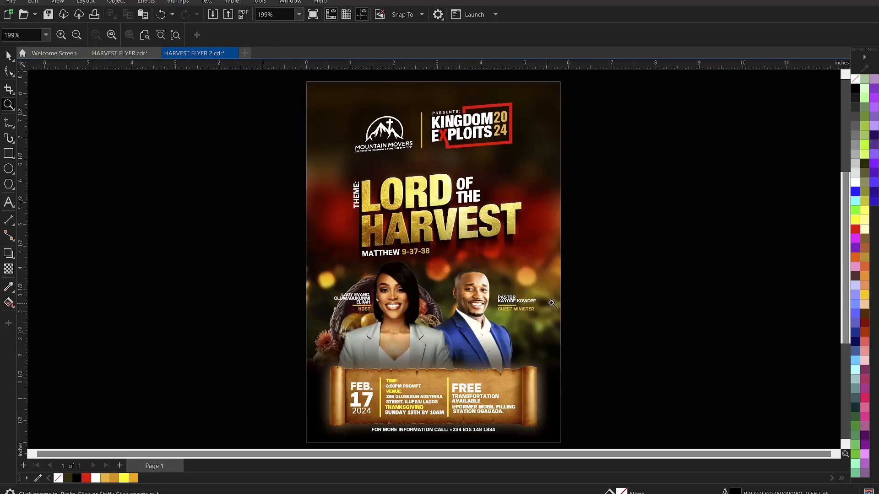
pyautogui.press('space')
pyautogui.hotkey('ctrl', 's')
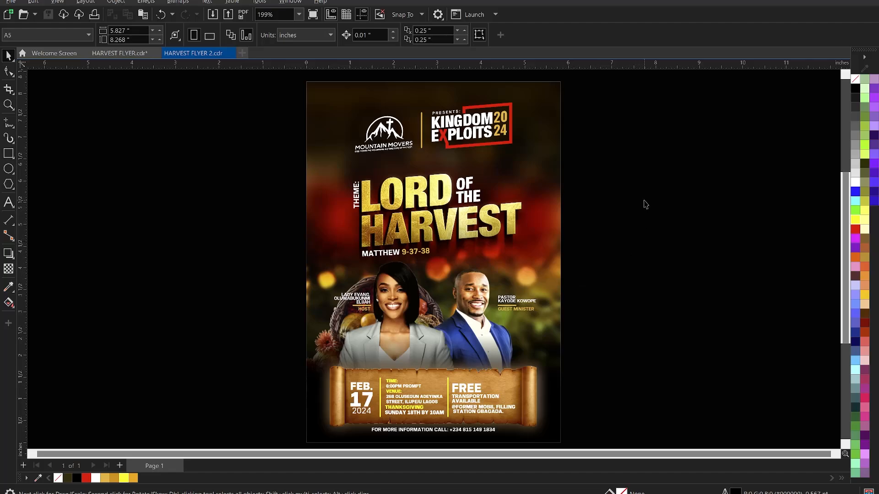
# Import the lens-flare PNG from the TUTORIALS > CROSS OVER FLYER folder.
pyautogui.rightClick(638, 184)
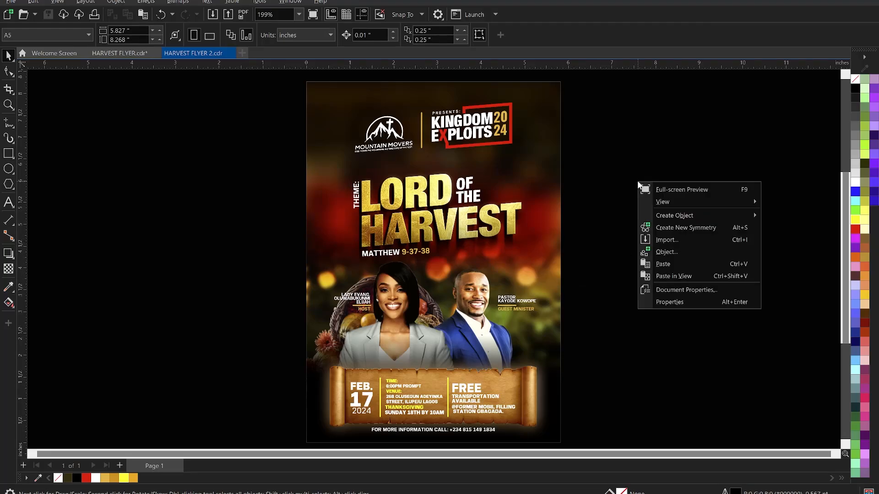
pyautogui.click(672, 240)
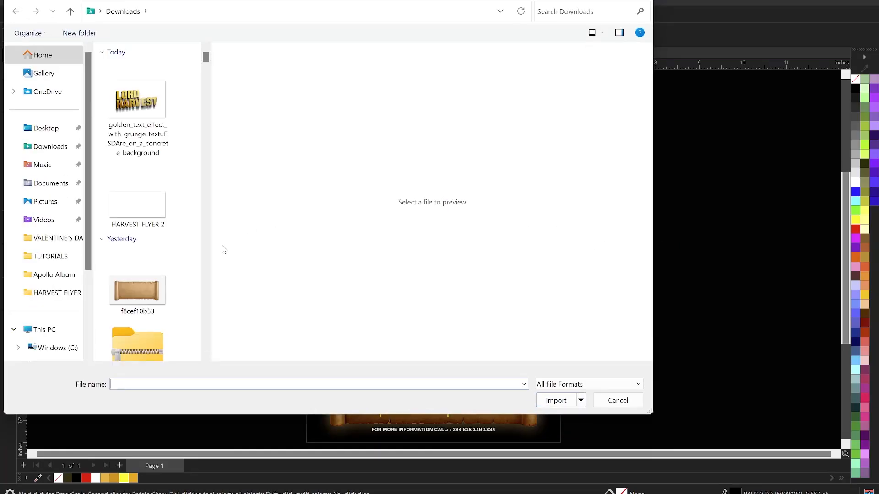
pyautogui.click(62, 259)
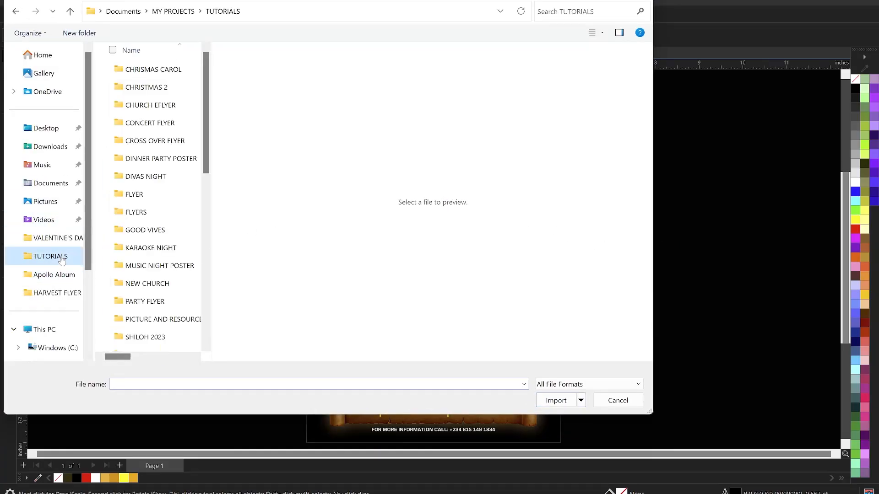
pyautogui.doubleClick(169, 142)
pyautogui.scroll(-5, 149, 198)
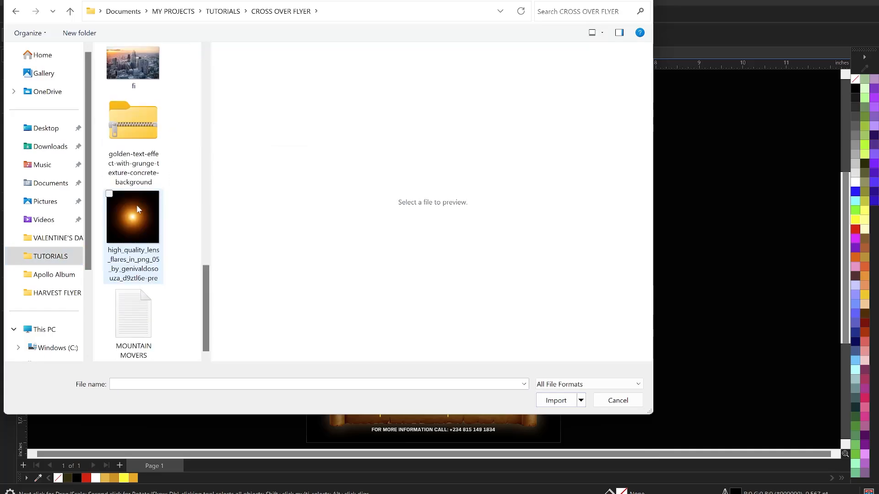
pyautogui.click(136, 205)
pyautogui.click(564, 402)
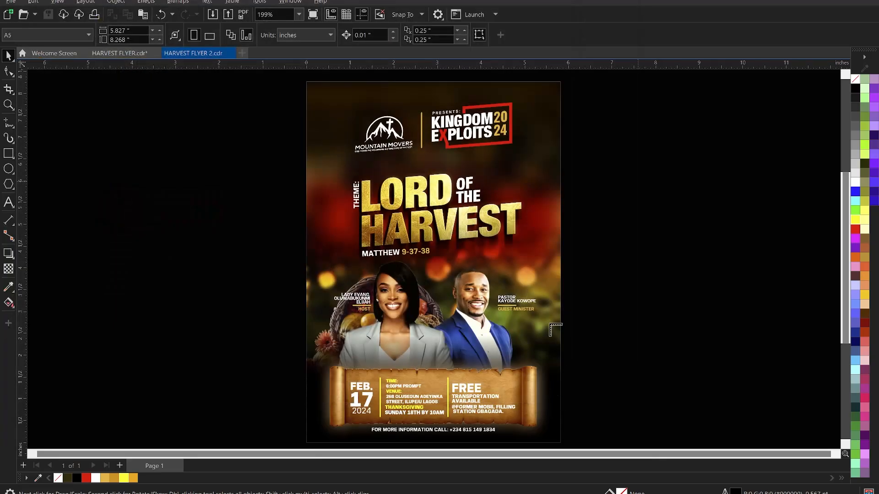
# Place the lens flare beside the title and give it a gradient transparency fade.
pyautogui.moveTo(602, 288); pyautogui.dragTo(632, 316)
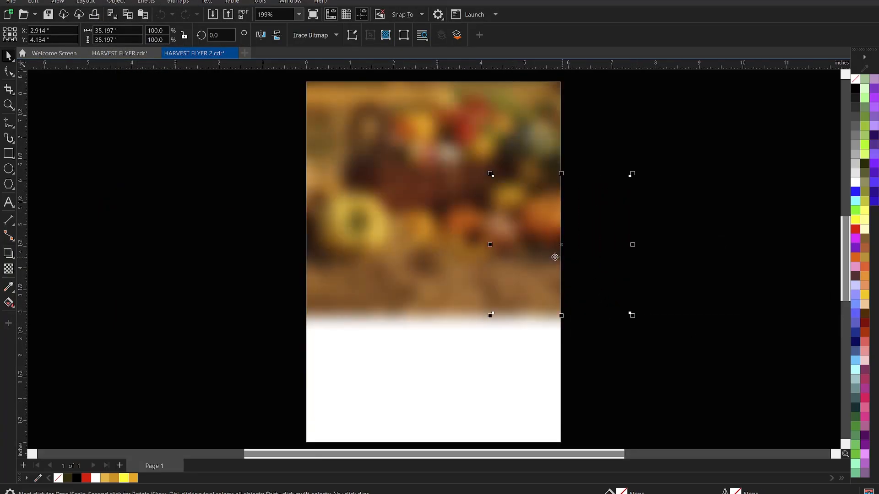
pyautogui.moveTo(555, 255); pyautogui.dragTo(534, 233)
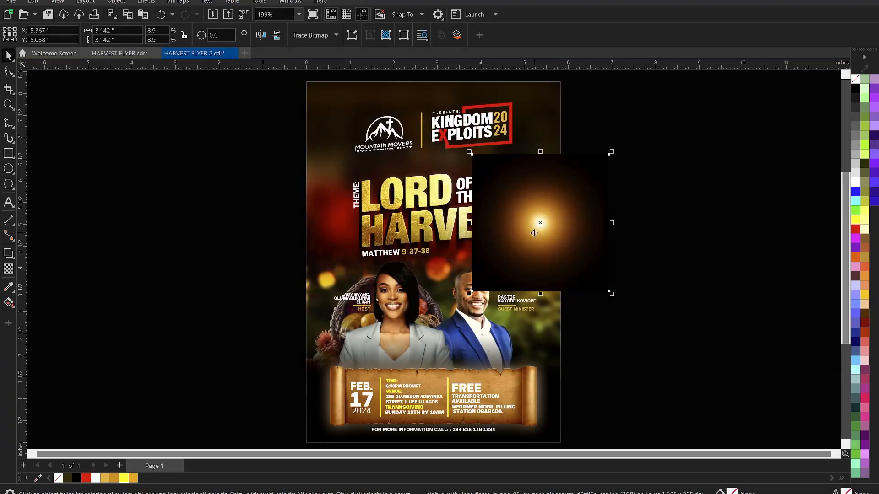
pyautogui.click(9, 269)
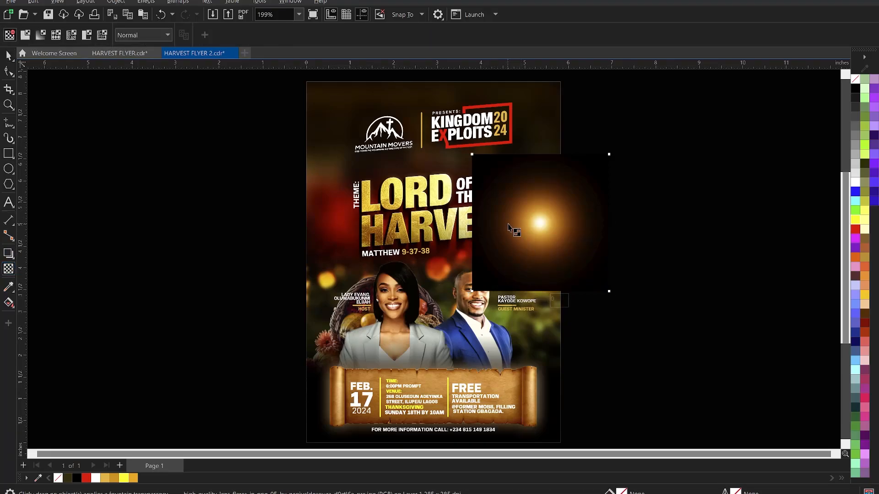
pyautogui.moveTo(508, 225)
pyautogui.mouseDown()
pyautogui.moveTo(479, 229)
pyautogui.moveTo(511, 223)
pyautogui.mouseUp()
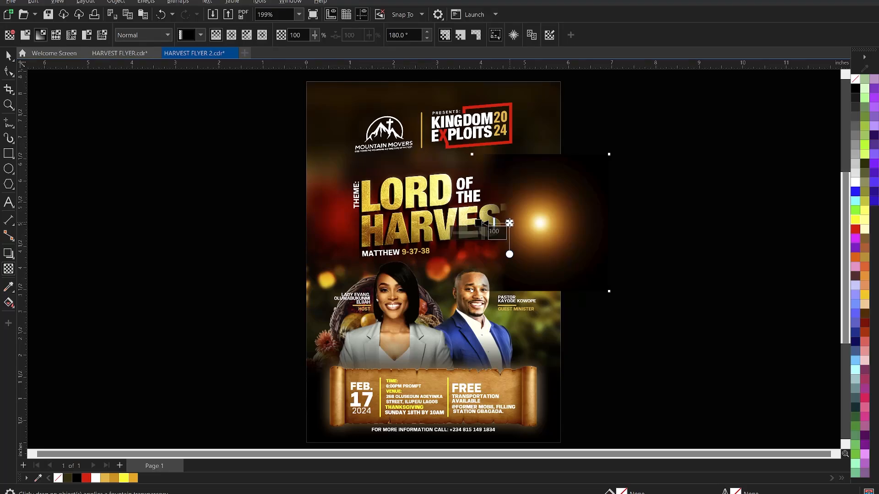
pyautogui.press('space')
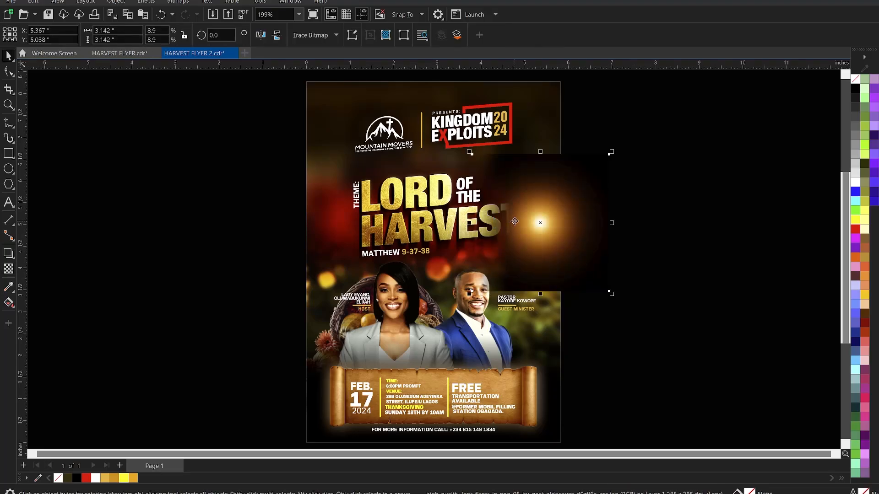
# Convert the faded flare to a bitmap, add a linear fade, then convert it again.
pyautogui.hotkey('alt', 'b')
pyautogui.press('Return')
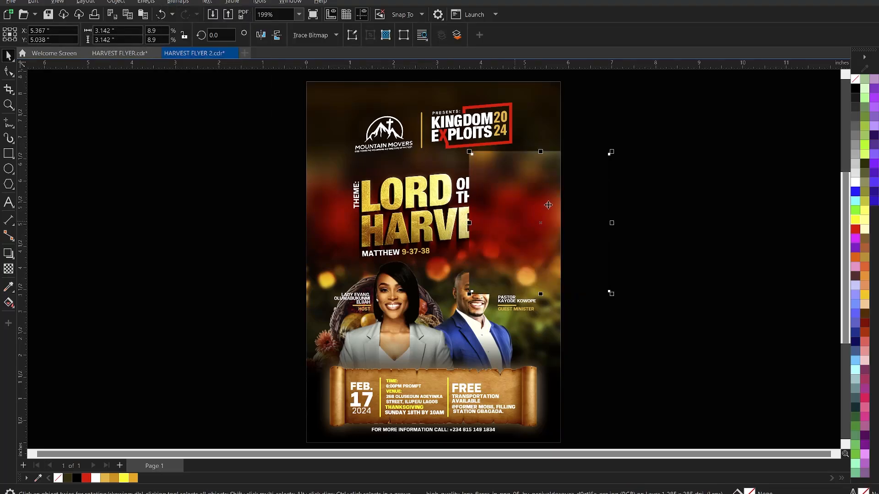
pyautogui.press('space')
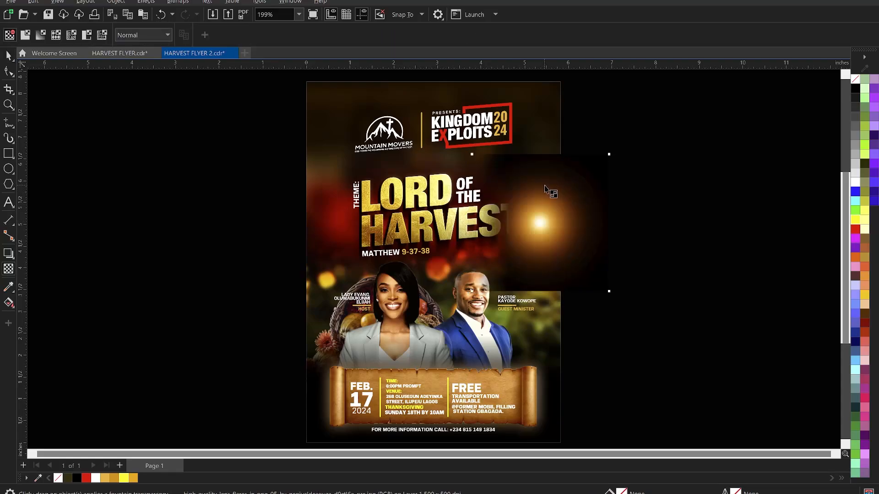
pyautogui.moveTo(546, 158); pyautogui.dragTo(544, 193)
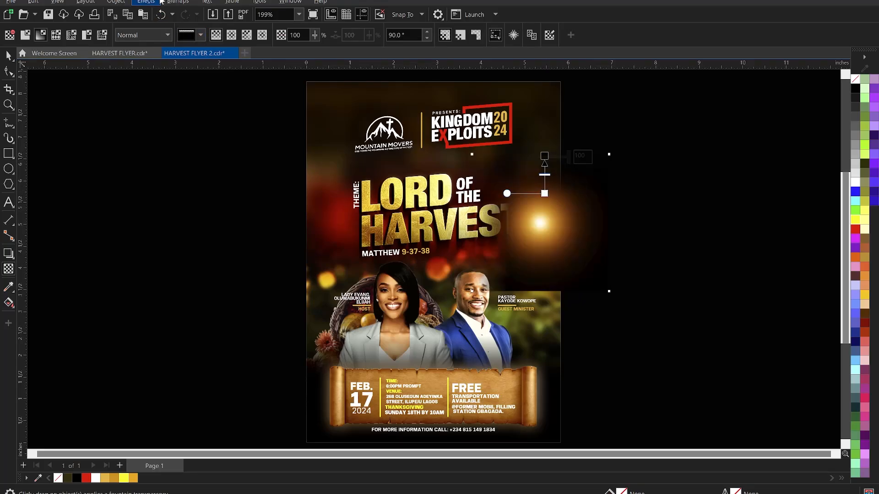
pyautogui.click(177, 2)
pyautogui.click(193, 15)
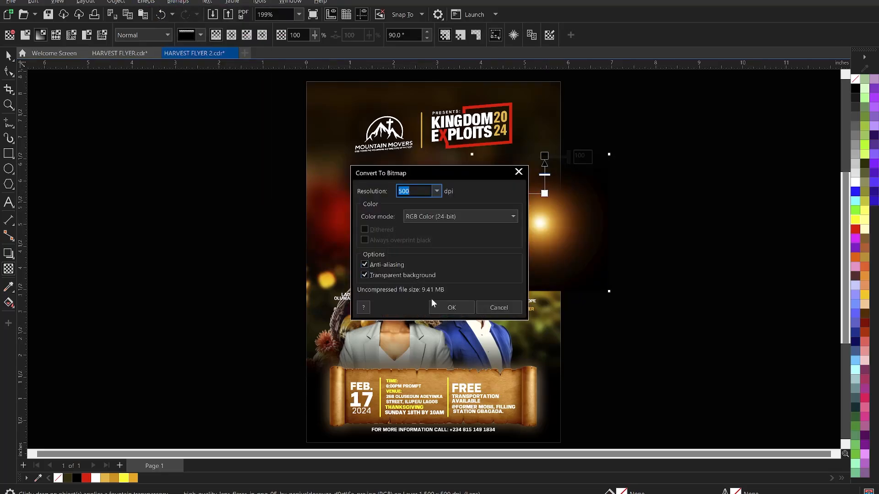
pyautogui.click(444, 306)
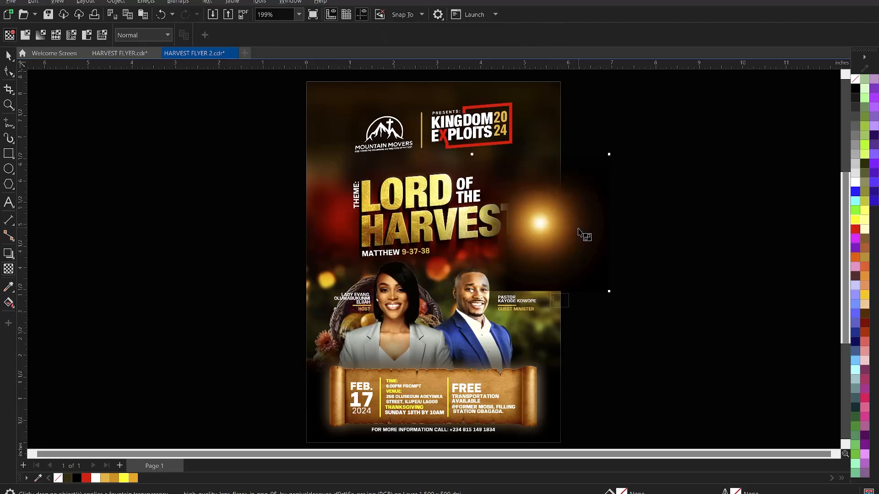
# Fade the flare's left side and its lower part, converting to a bitmap after each fade.
pyautogui.moveTo(578, 229); pyautogui.dragTo(606, 228)
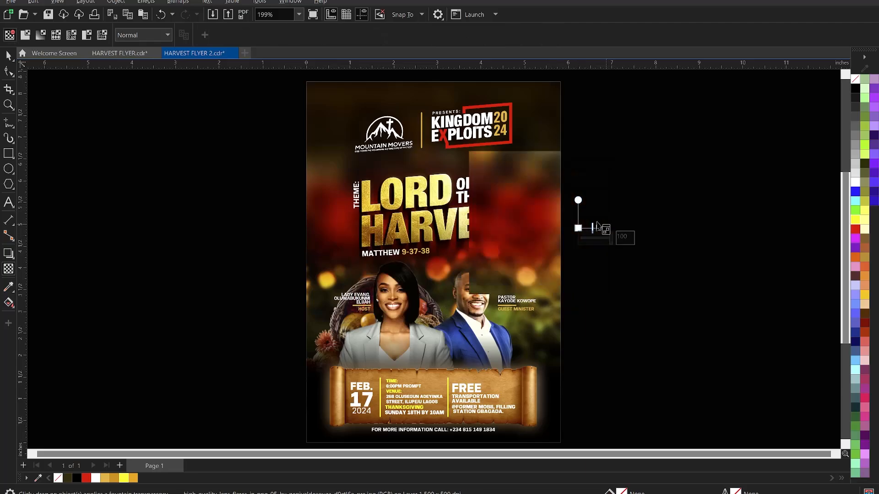
pyautogui.click(180, 4)
pyautogui.click(196, 12)
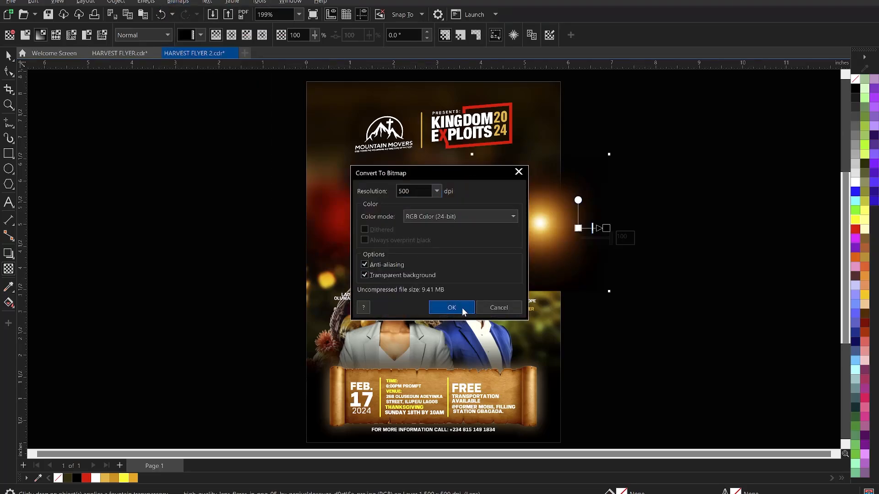
pyautogui.click(463, 311)
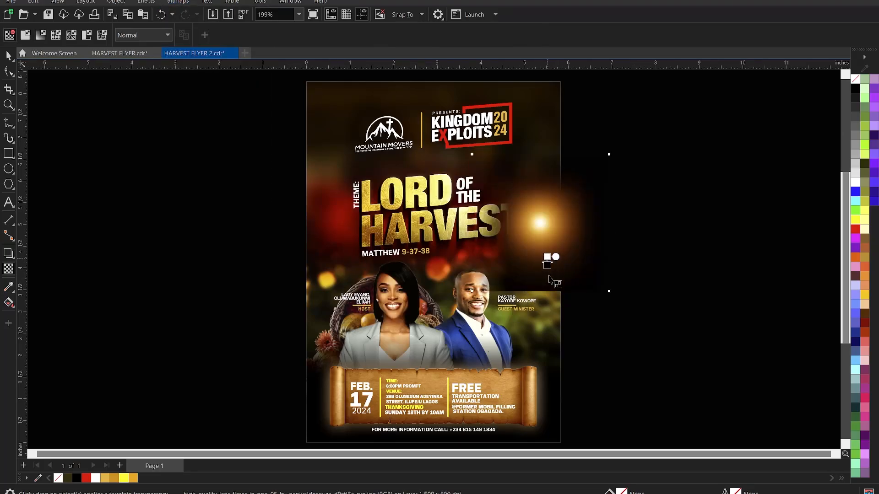
pyautogui.moveTo(548, 276); pyautogui.dragTo(547, 254)
pyautogui.click(545, 259)
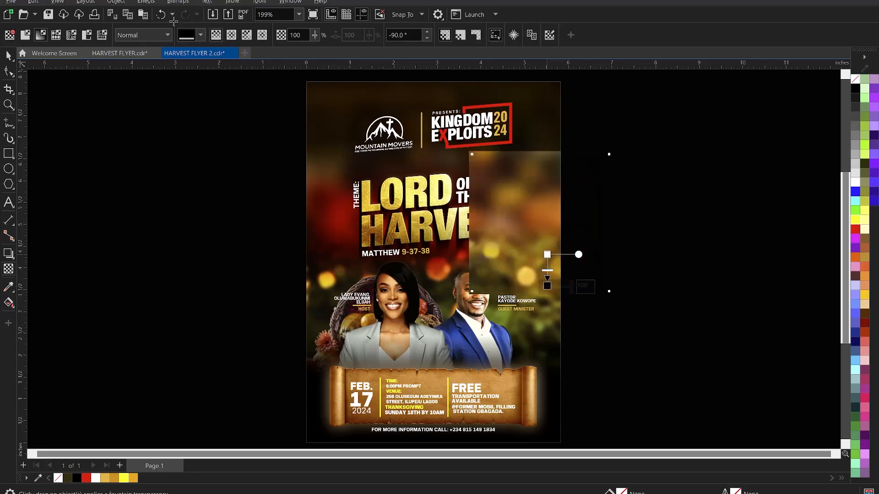
pyautogui.click(178, 2)
pyautogui.click(194, 12)
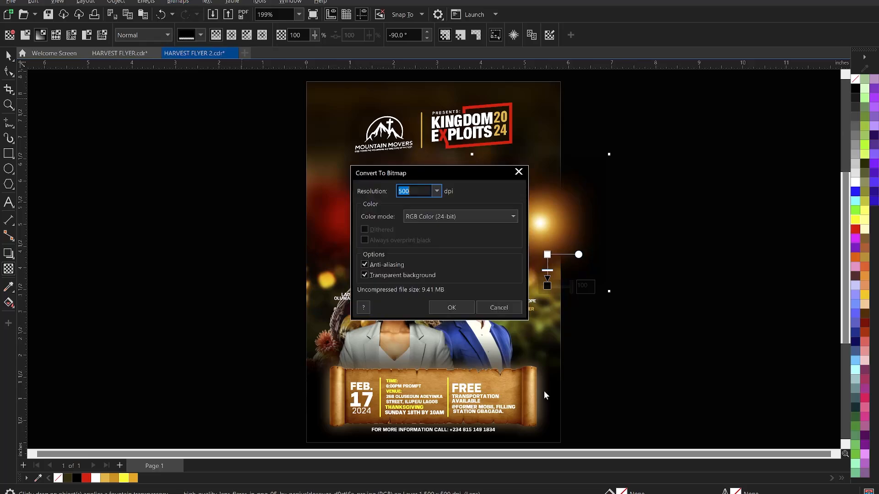
pyautogui.click(452, 307)
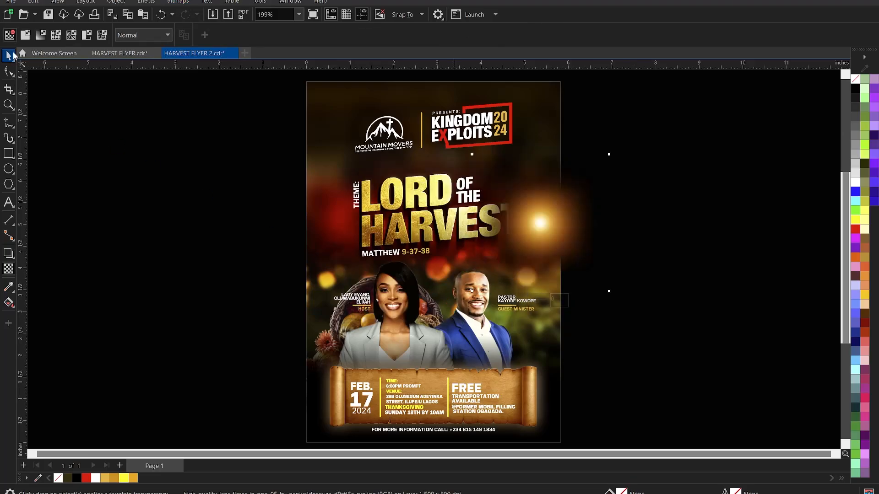
# Shrink the lens-flare bitmap to about 65% and move it left and down beside the title.
pyautogui.click(137, 180)
pyautogui.press('space')
pyautogui.click(524, 235)
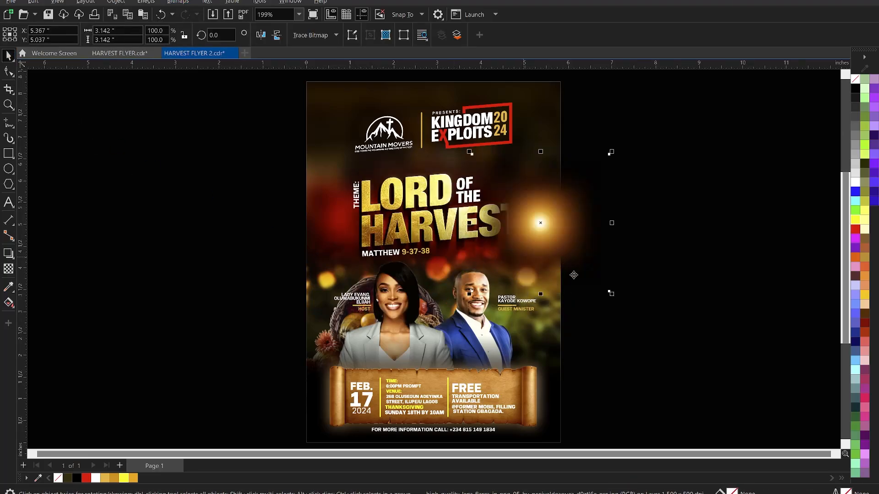
pyautogui.moveTo(612, 294); pyautogui.dragTo(563, 245)
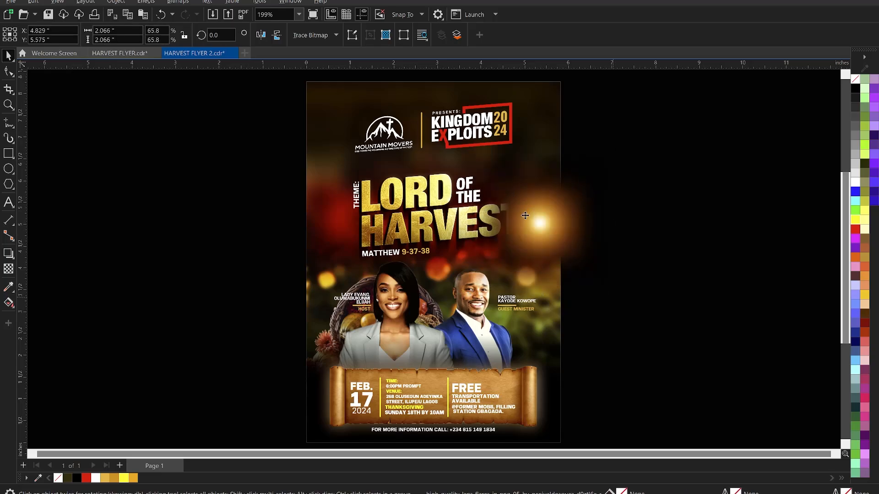
pyautogui.moveTo(512, 208); pyautogui.dragTo(503, 213)
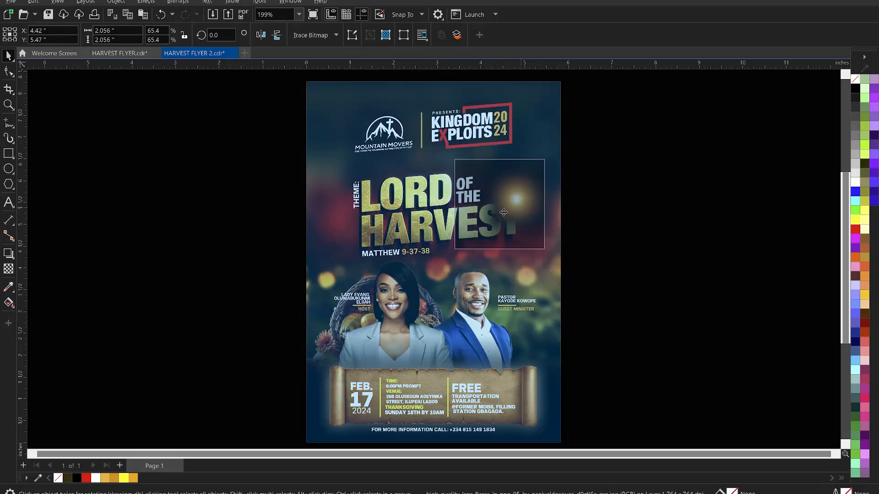
# Set the flare's transparency merge mode to Screen after trying Subtract.
pyautogui.click(8, 269)
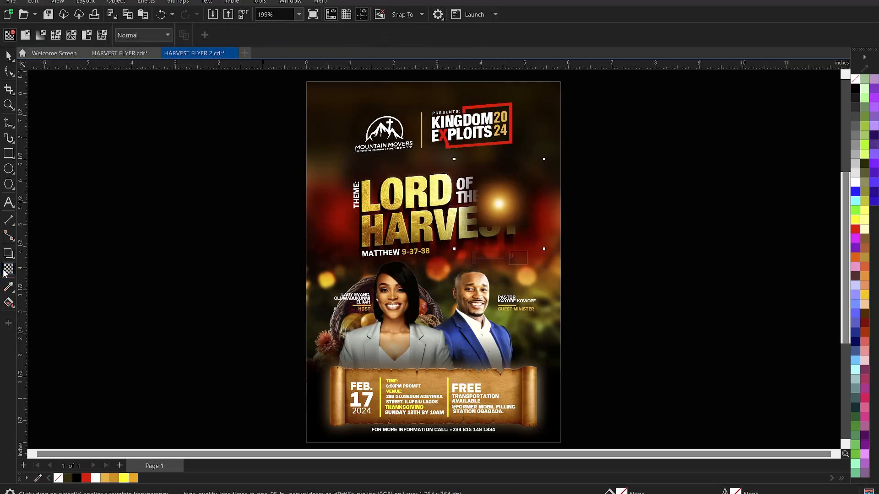
pyautogui.click(142, 35)
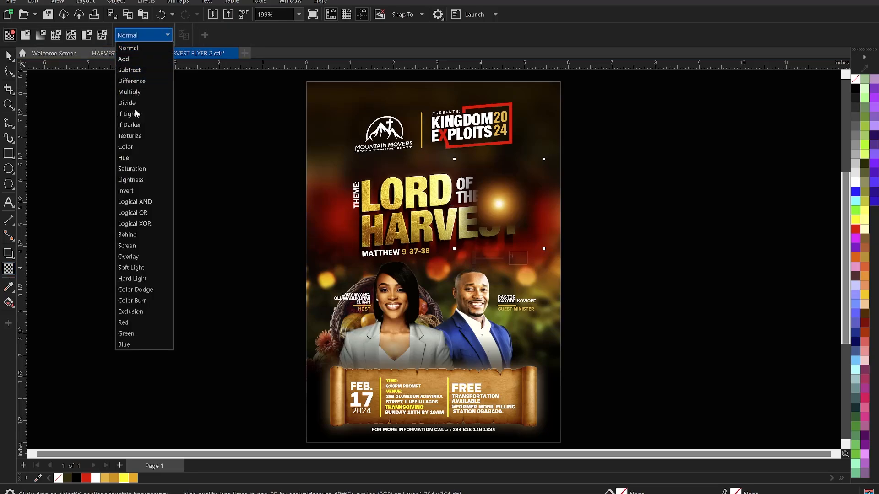
pyautogui.click(135, 70)
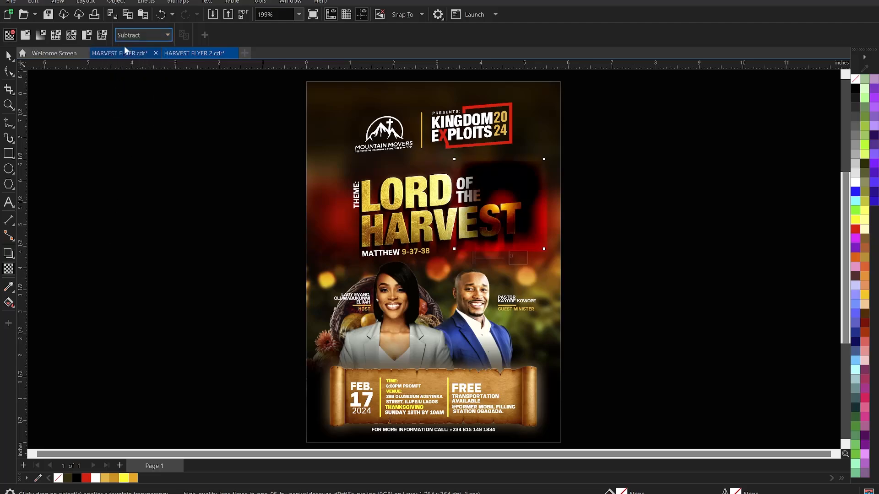
pyautogui.click(142, 35)
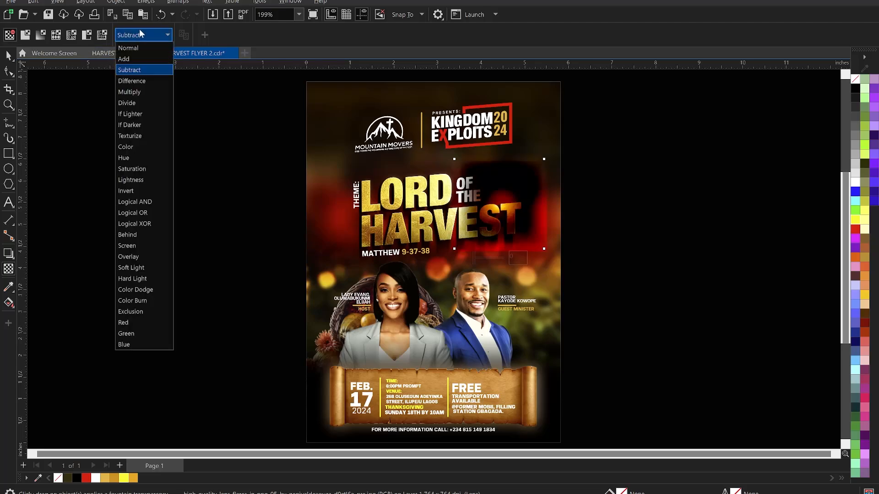
pyautogui.click(138, 246)
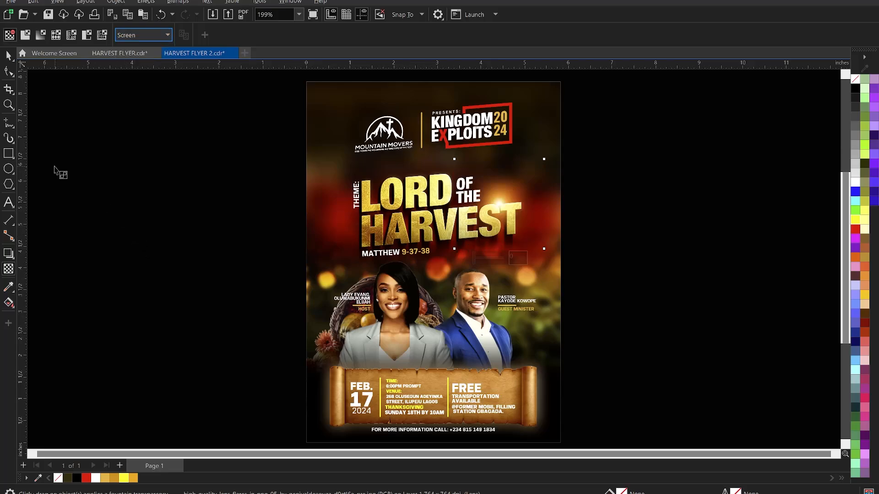
# Enlarge the flare slightly and nudge it down and left to about 4.36", 5.39".
pyautogui.click(9, 54)
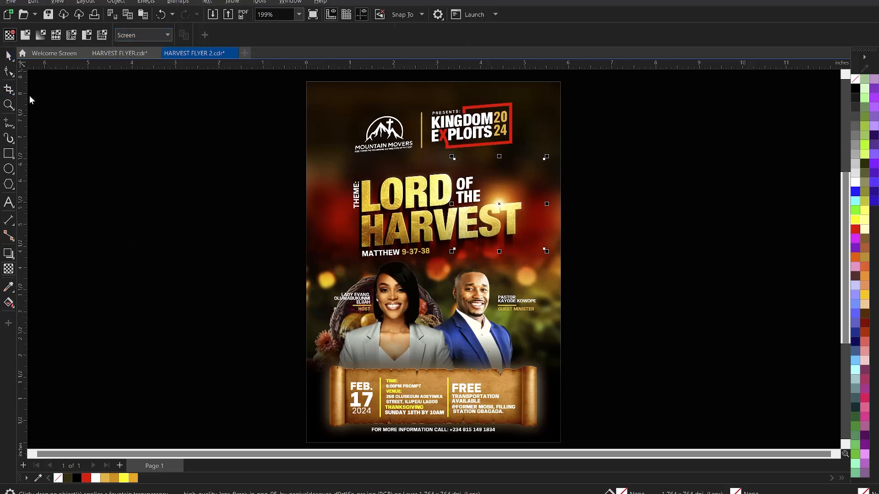
pyautogui.click(212, 222)
pyautogui.click(504, 202)
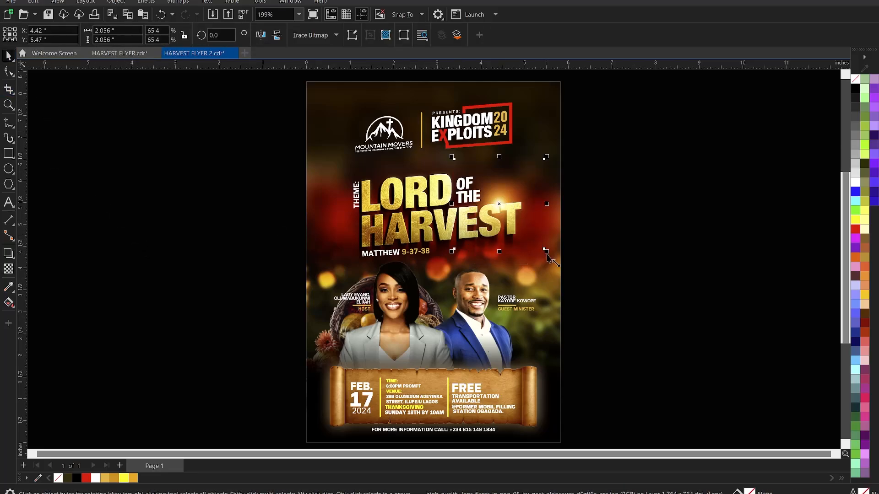
pyautogui.moveTo(547, 251); pyautogui.dragTo(566, 271)
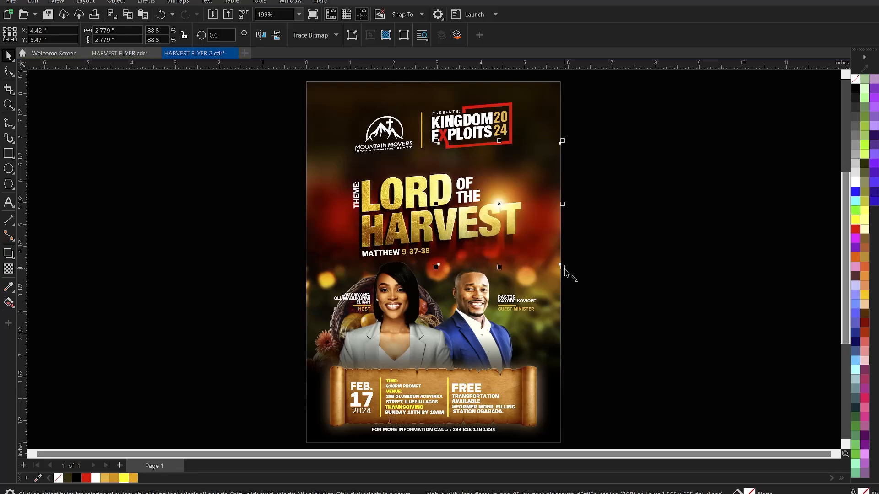
pyautogui.moveTo(506, 196); pyautogui.dragTo(505, 202)
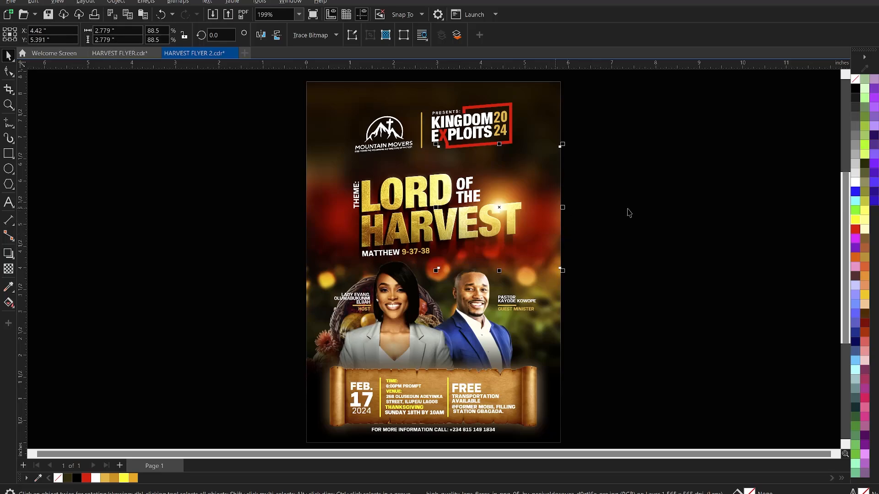
pyautogui.moveTo(547, 209); pyautogui.dragTo(534, 208)
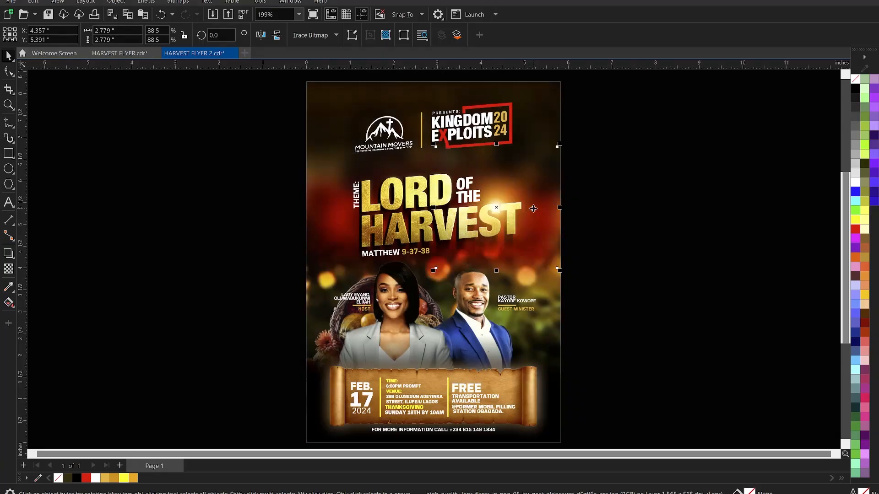
pyautogui.click(608, 226)
pyautogui.scroll(-1, 616, 236)
# Zoom to fit the flyer page and save the flyer with Ctrl+S.
pyautogui.scroll(-1, 505, 197)
pyautogui.press('z')
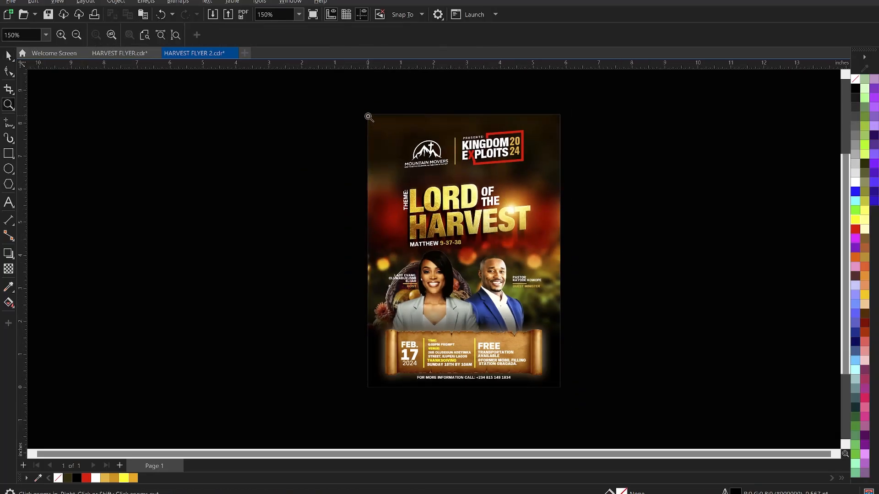
pyautogui.moveTo(359, 109); pyautogui.dragTo(570, 395)
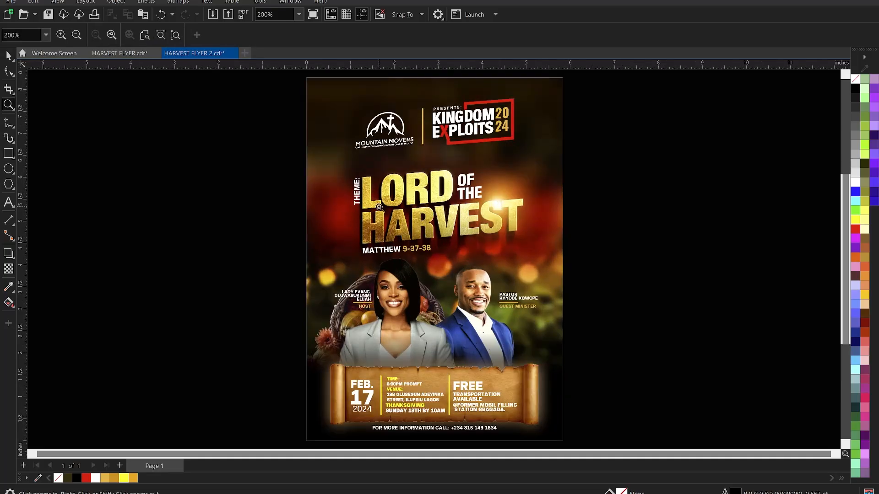
pyautogui.press('space')
pyautogui.hotkey('ctrl', 's')
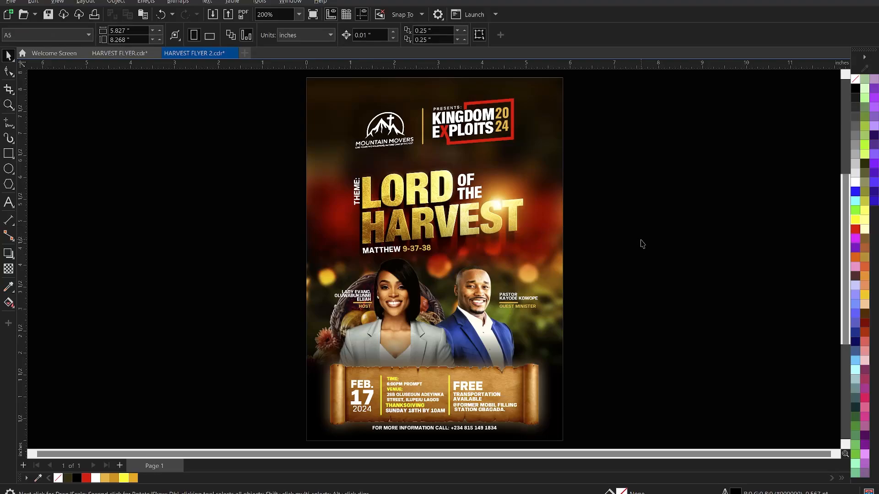